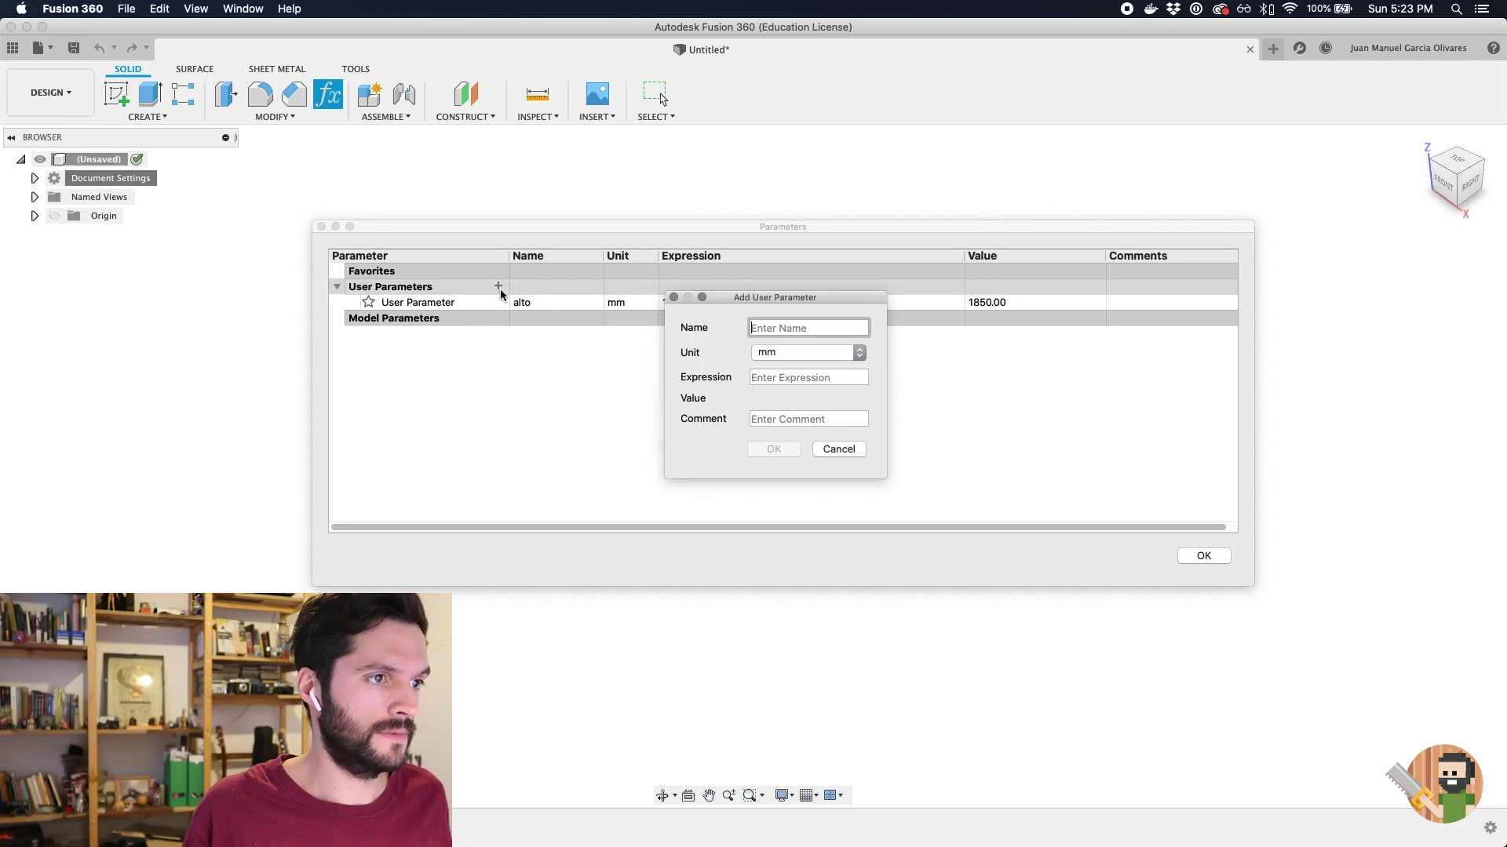
# Step: Add a user parameter named profundidad in mm with the expression 400
pyautogui.write('rofundidad')
pyautogui.press('Tab')
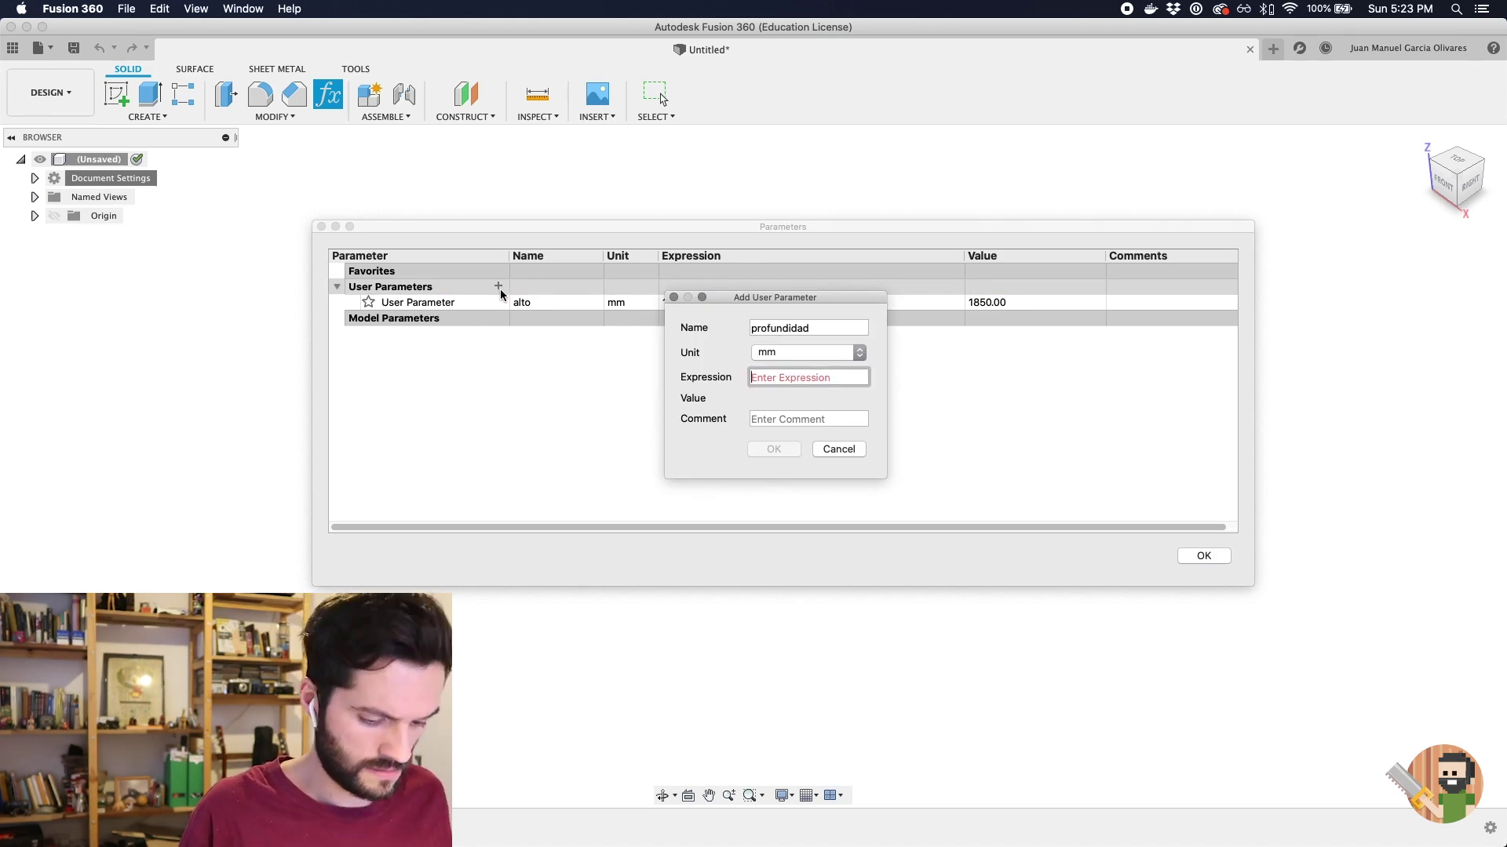
pyautogui.write('400')
pyautogui.press('Return')
# Step: Add a user parameter named ancho in mm with the expression 1200
pyautogui.click(499, 287)
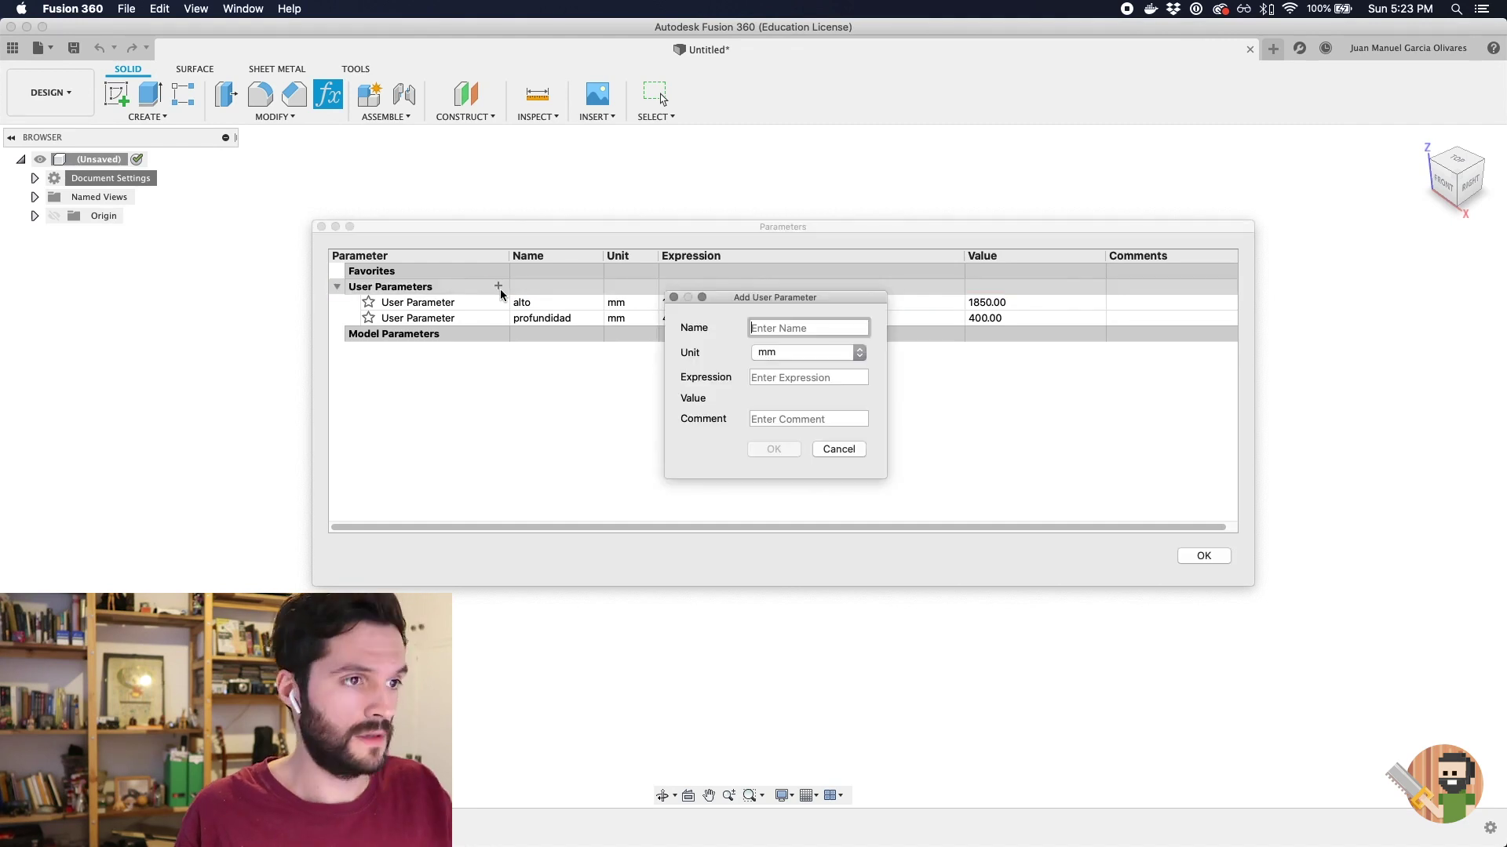
pyautogui.write('a')
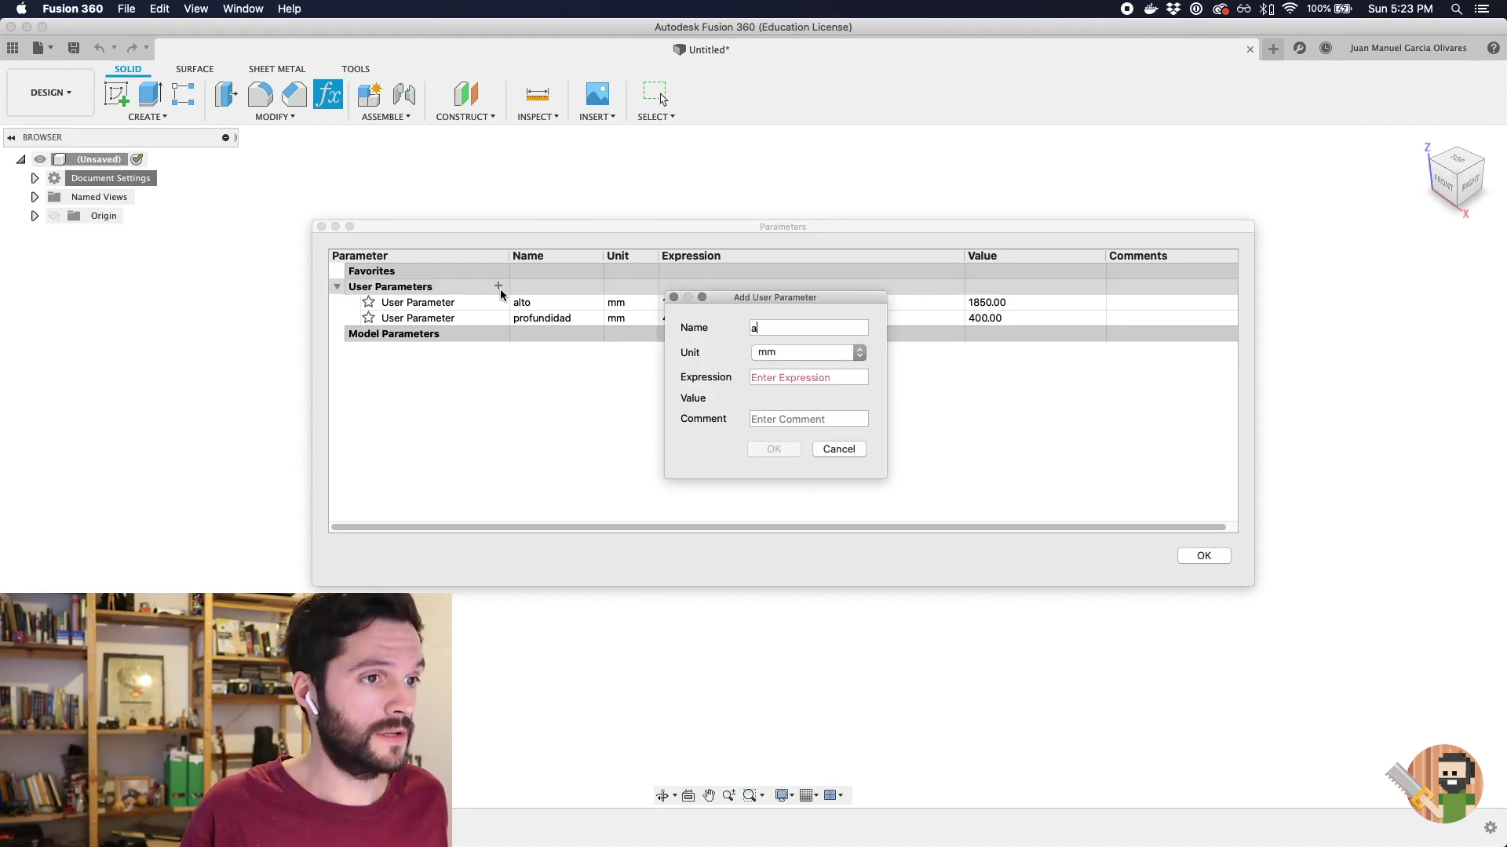
pyautogui.press('Tab')
pyautogui.write('1200')
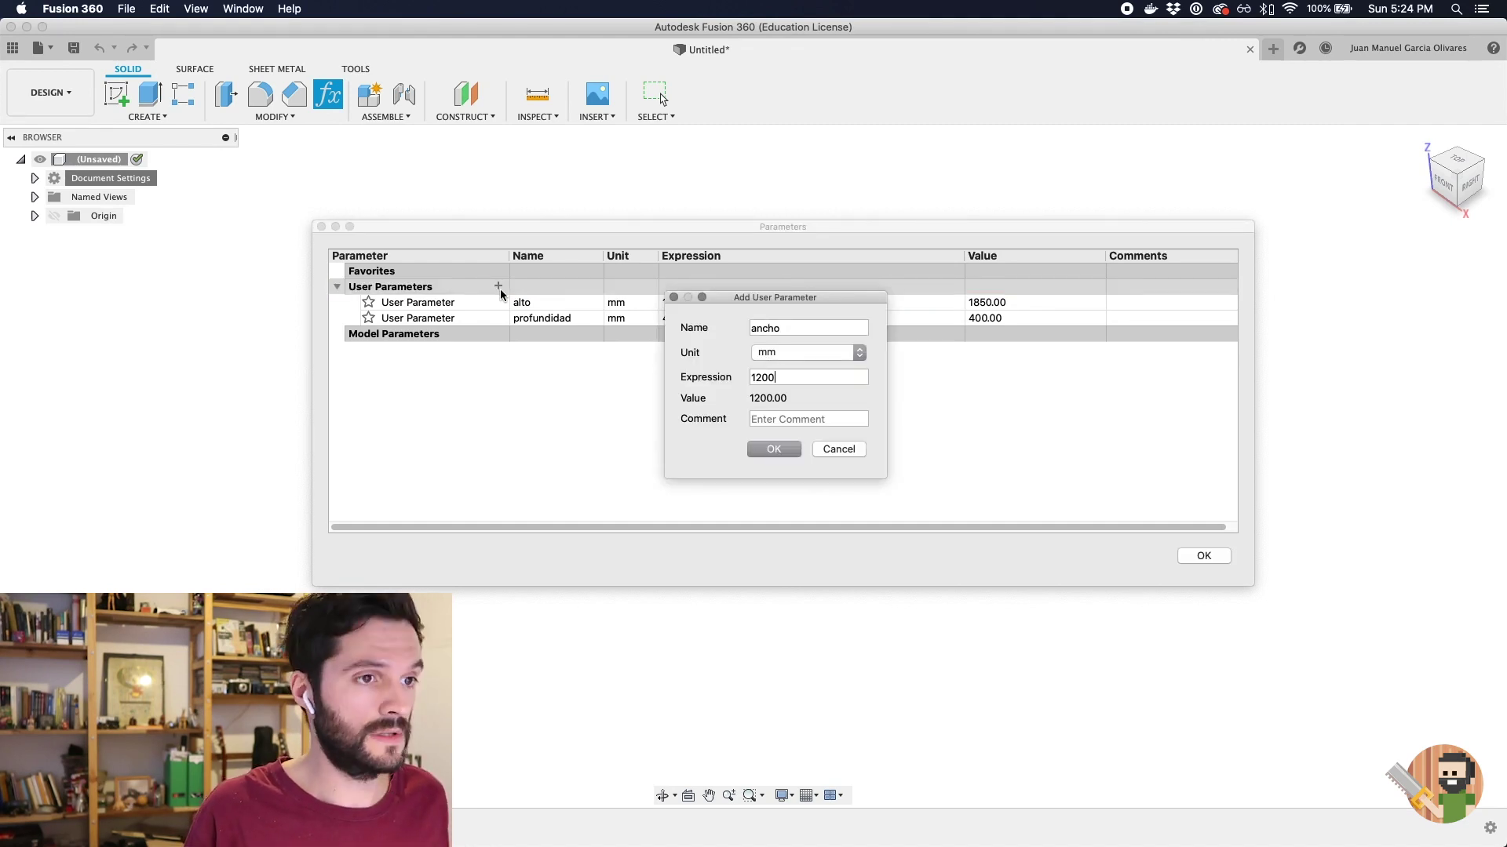
pyautogui.press('Return')
# Step: Add a user parameter named madera in mm with the expression 18
pyautogui.click(499, 287)
pyautogui.write('madera')
pyautogui.press('Tab')
pyautogui.write('18')
pyautogui.press('Return')
# Step: Add a user parameter named altoZocalo in mm with the expression 50
pyautogui.click(499, 288)
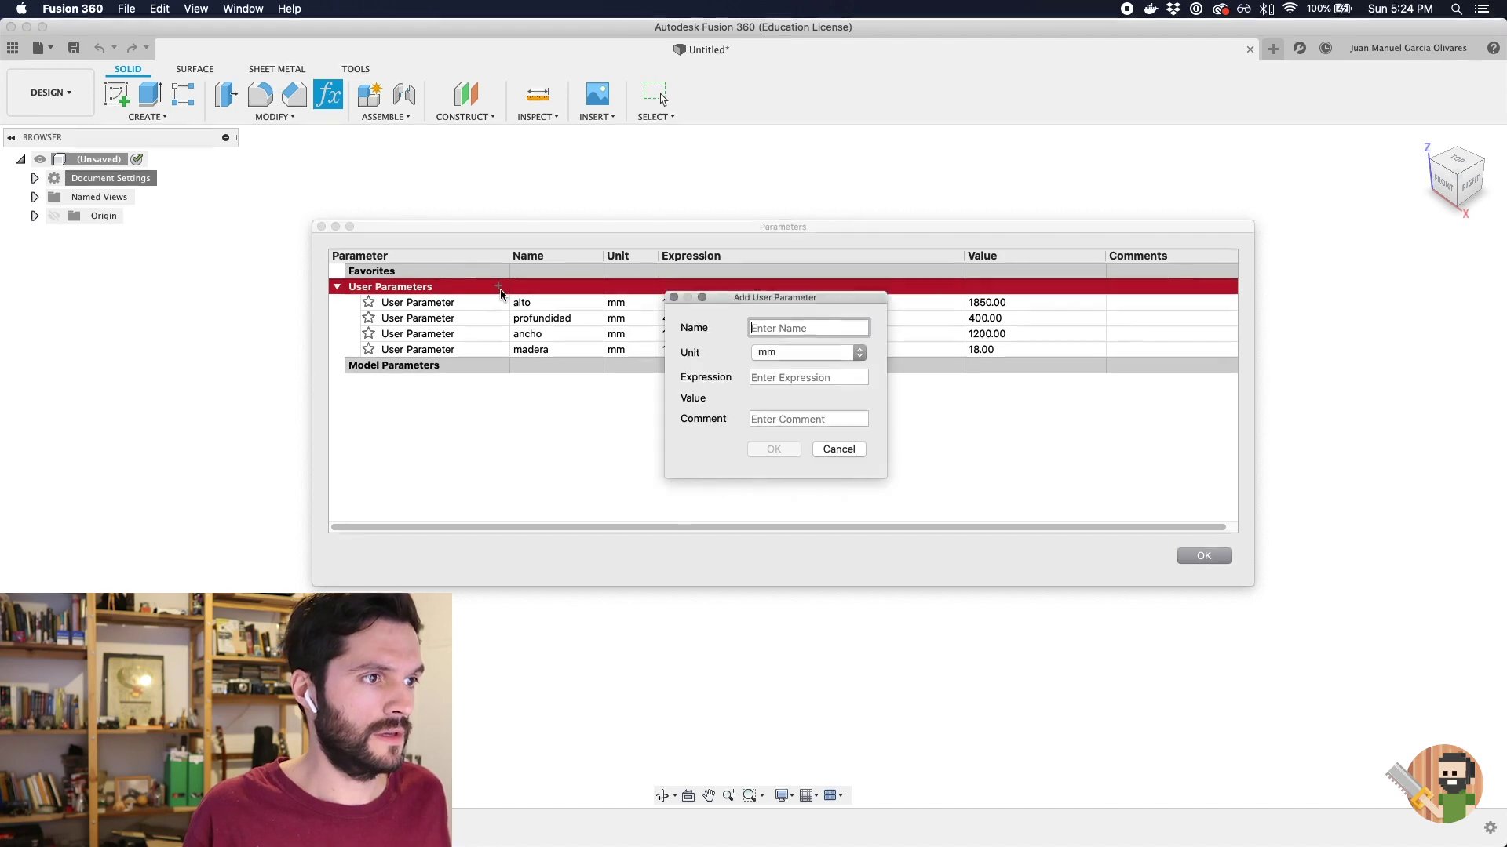
pyautogui.write('altoZocalo')
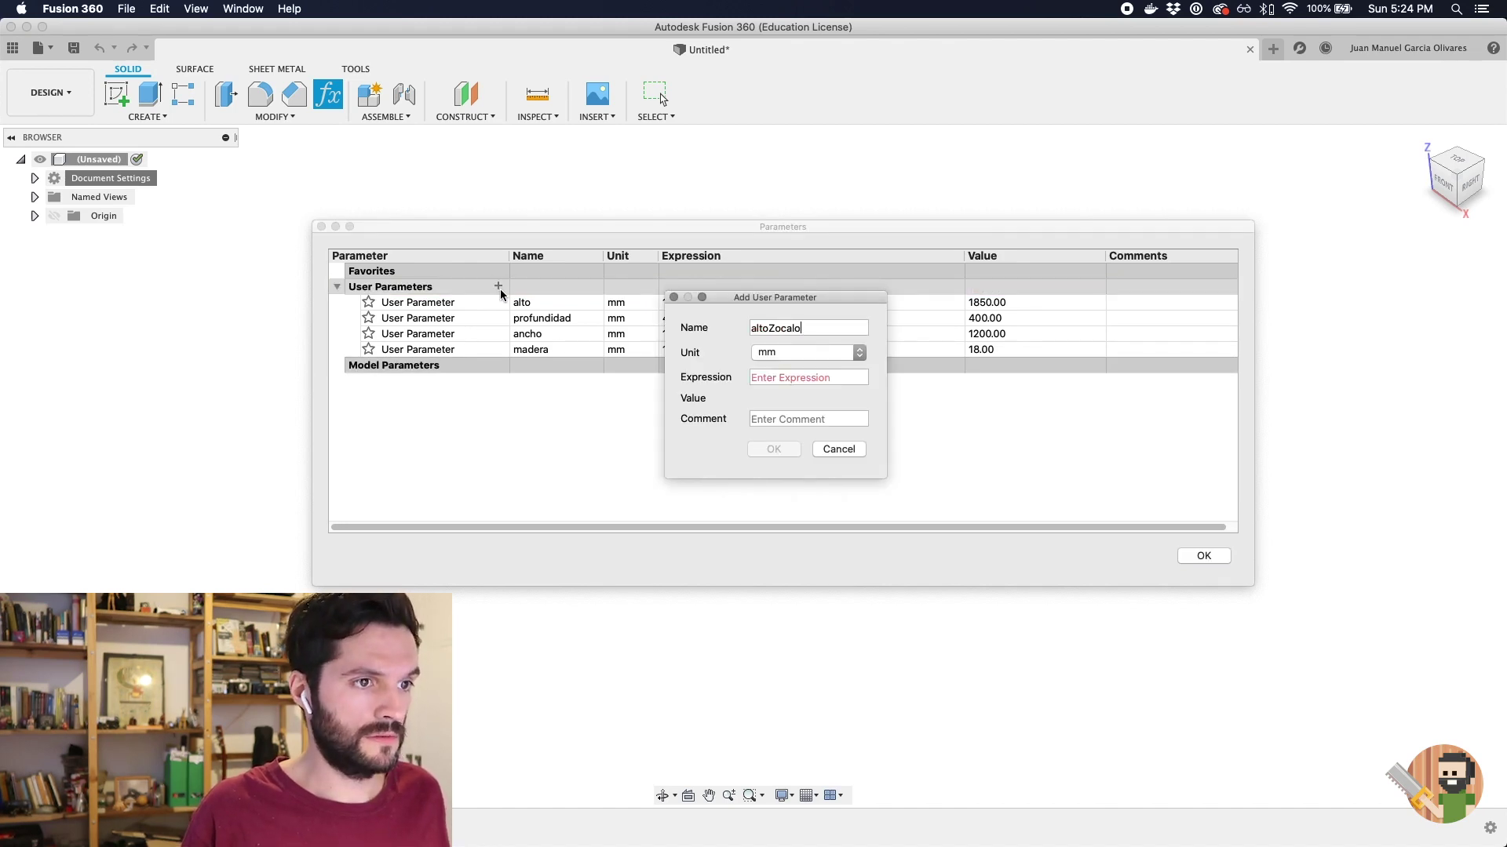
pyautogui.press('Tab')
pyautogui.write('5')
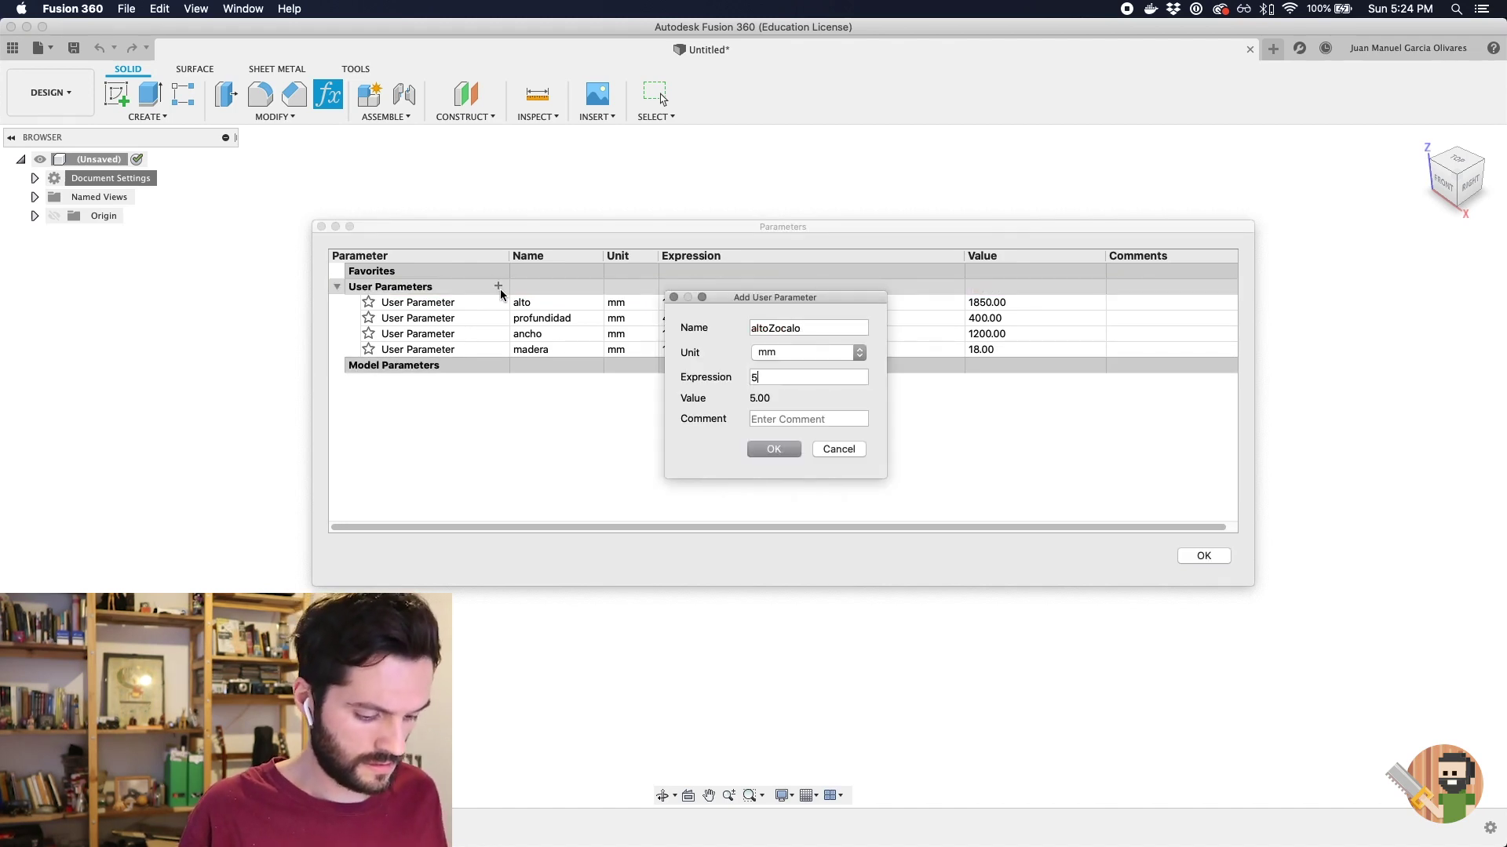
pyautogui.write('0')
pyautogui.press('Return')
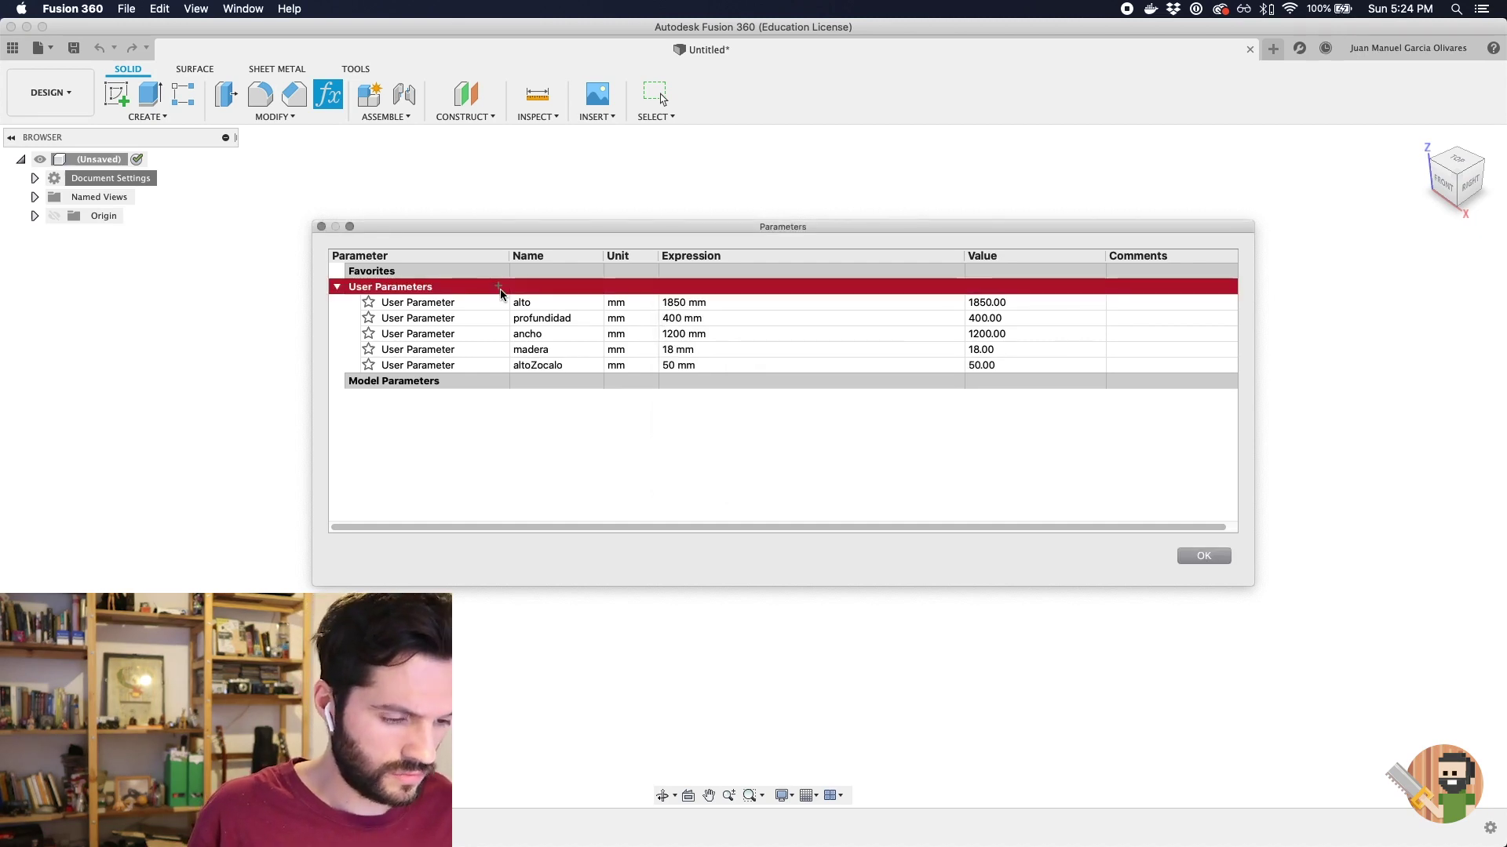
# Step: Add a user parameter named altoColgar in mm with the expression 1100
pyautogui.click(499, 288)
pyautogui.write('alto')
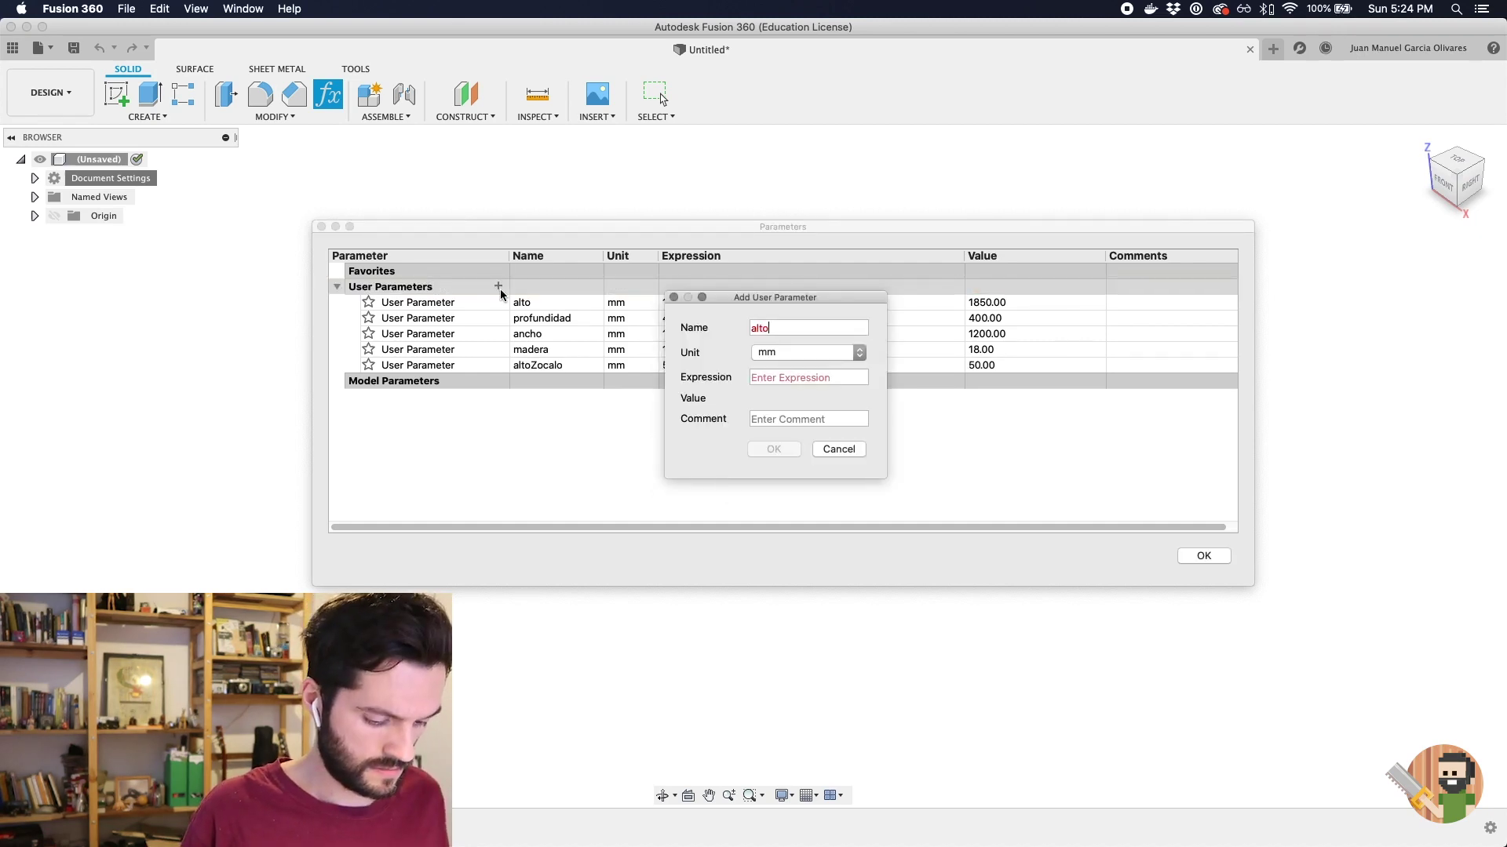
pyautogui.write('Colgar')
pyautogui.press('Tab')
pyautogui.write('1')
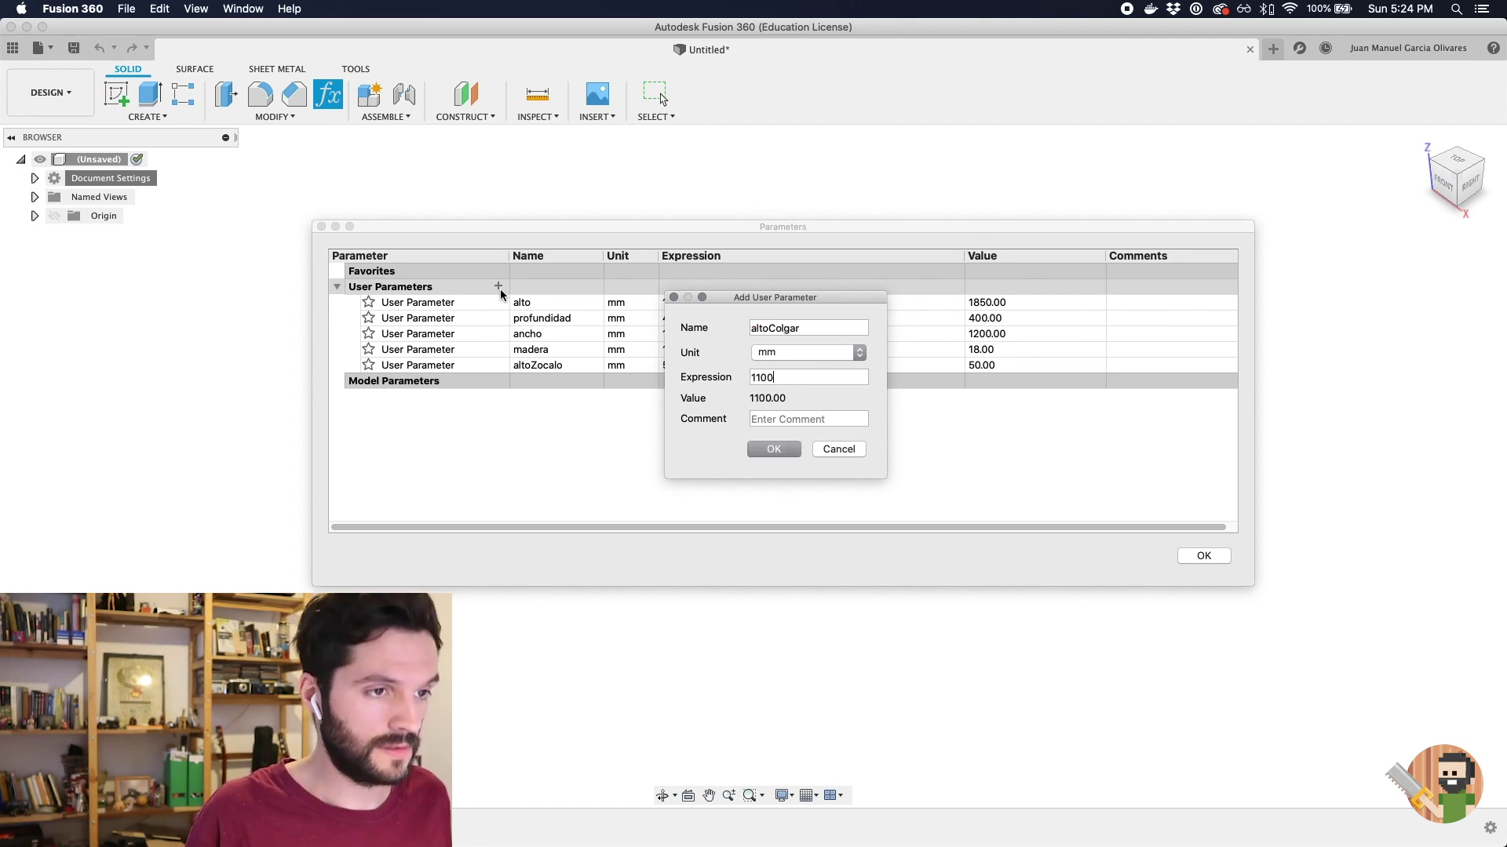
pyautogui.press('Return')
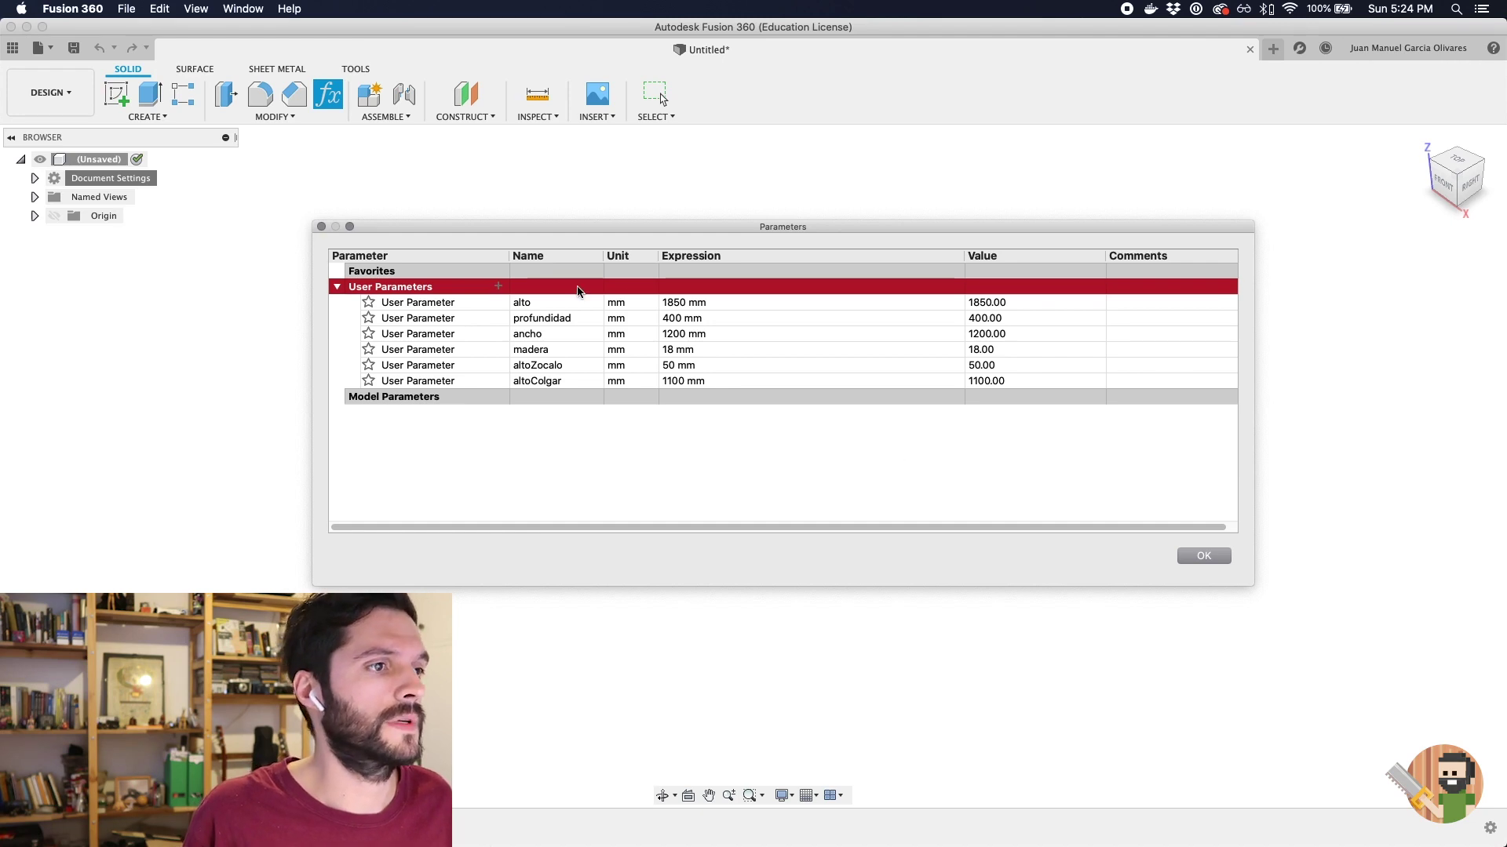
# Step: Add a user parameter named anchoColgar in mm with the expression 400, and close the parameter list
pyautogui.click(497, 288)
pyautogui.write('anchoColgar')
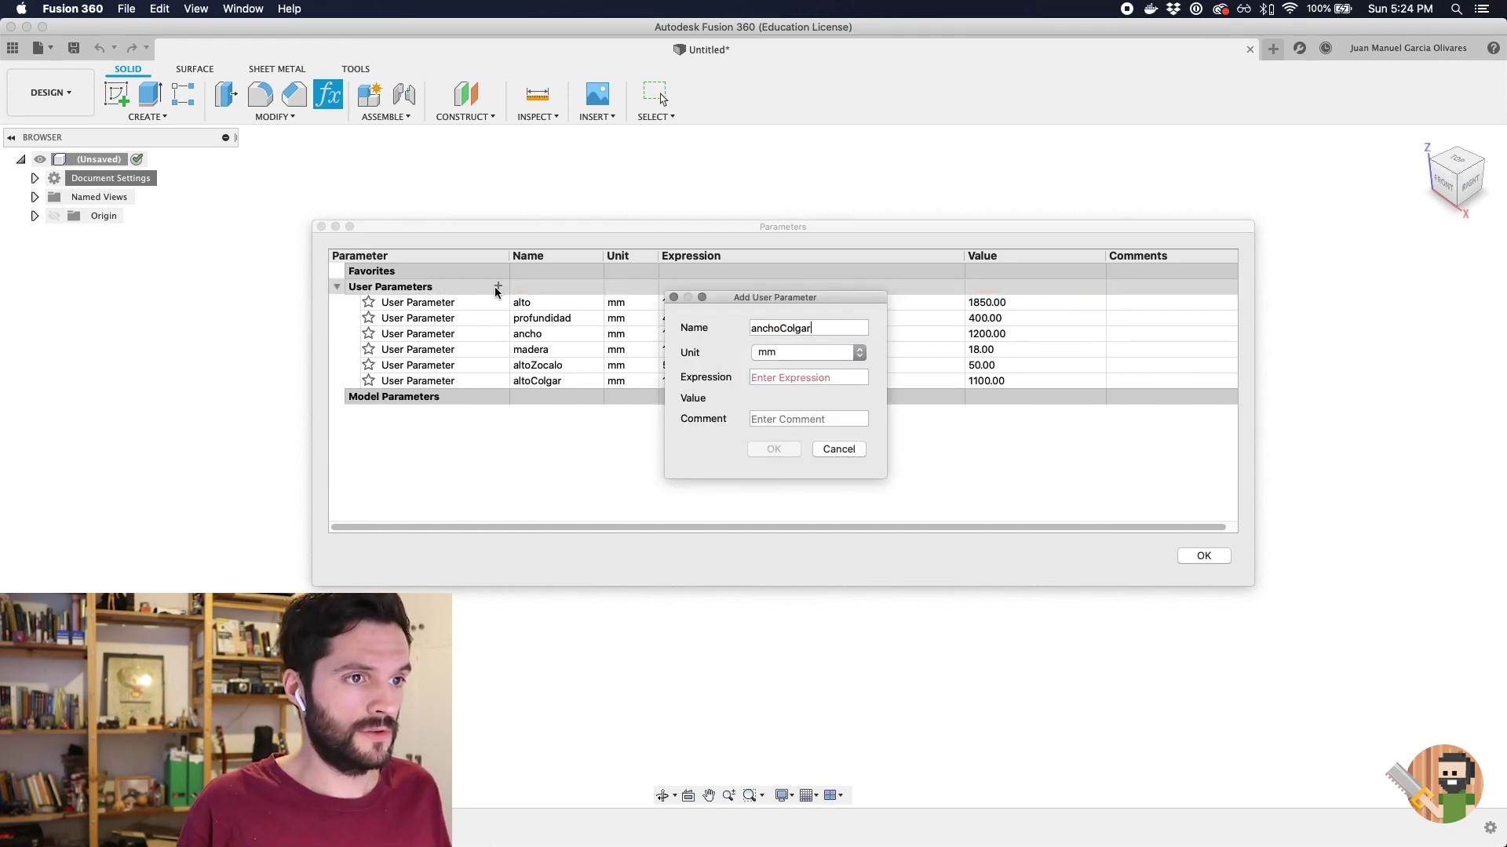
pyautogui.press('Tab')
pyautogui.write('40')
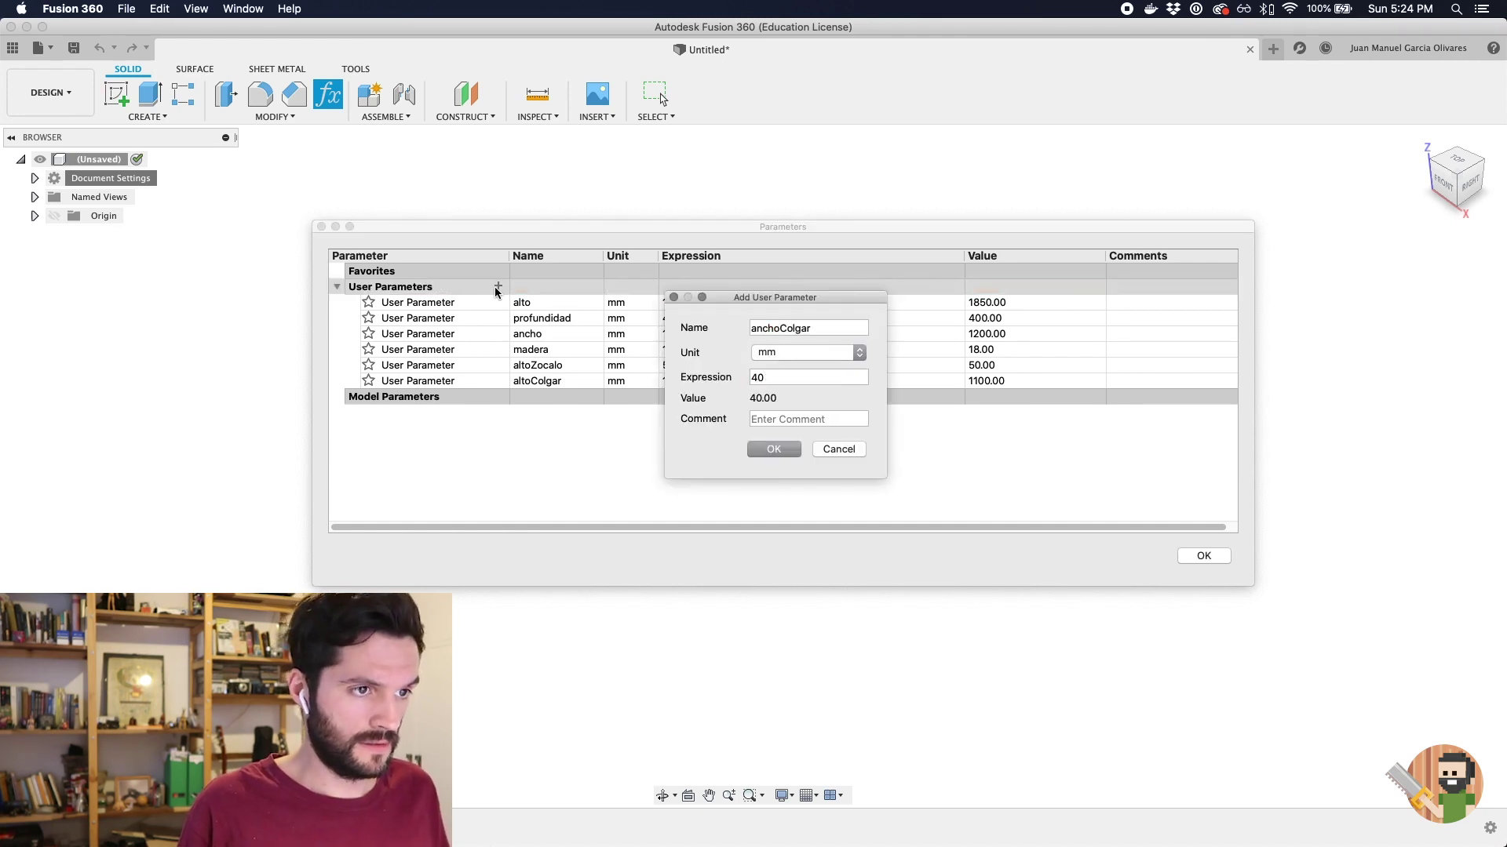
pyautogui.press('Return')
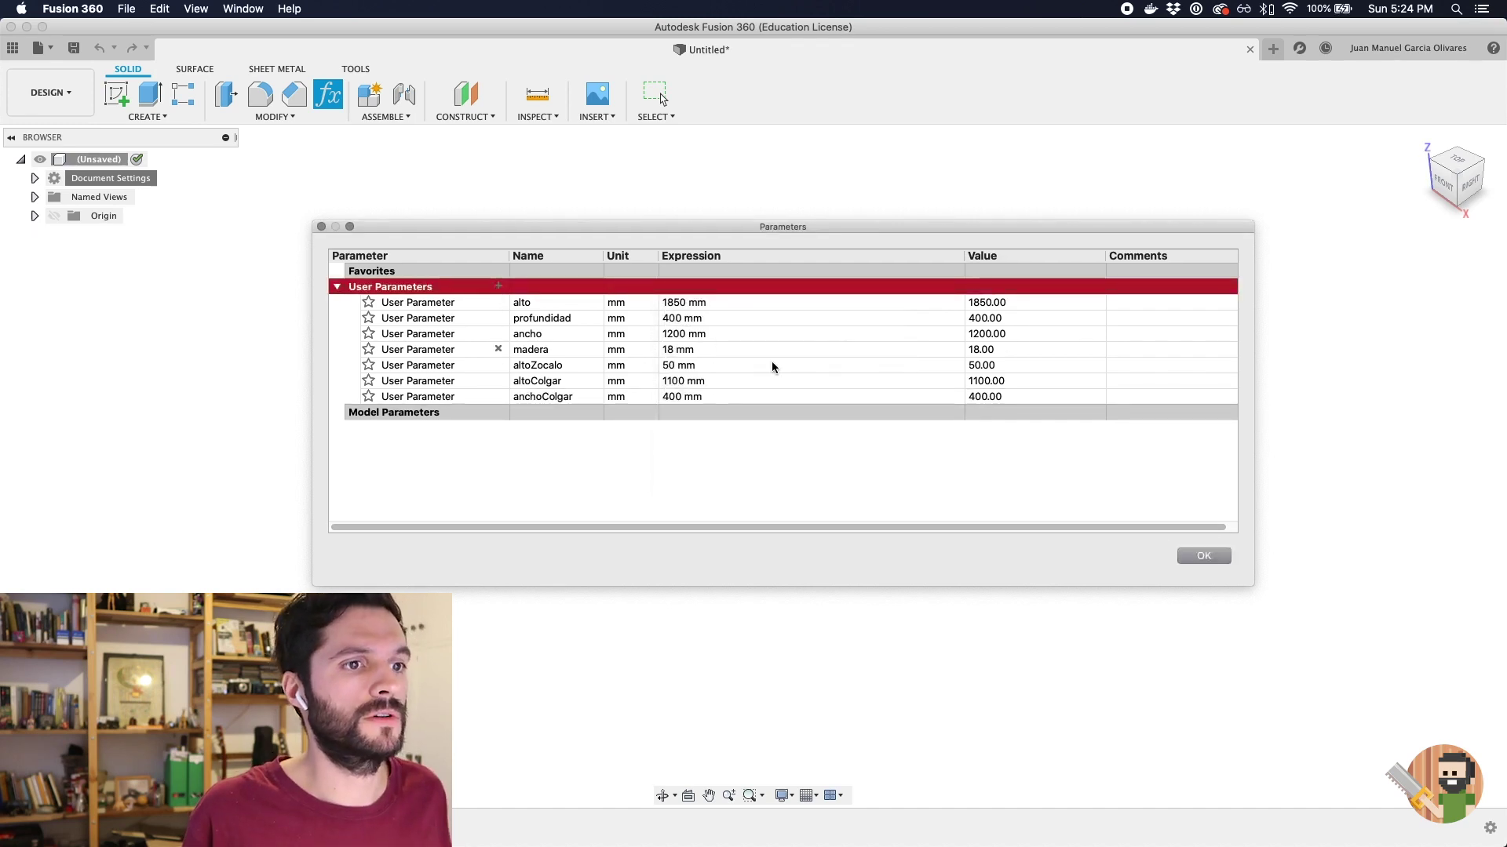
pyautogui.click(1180, 557)
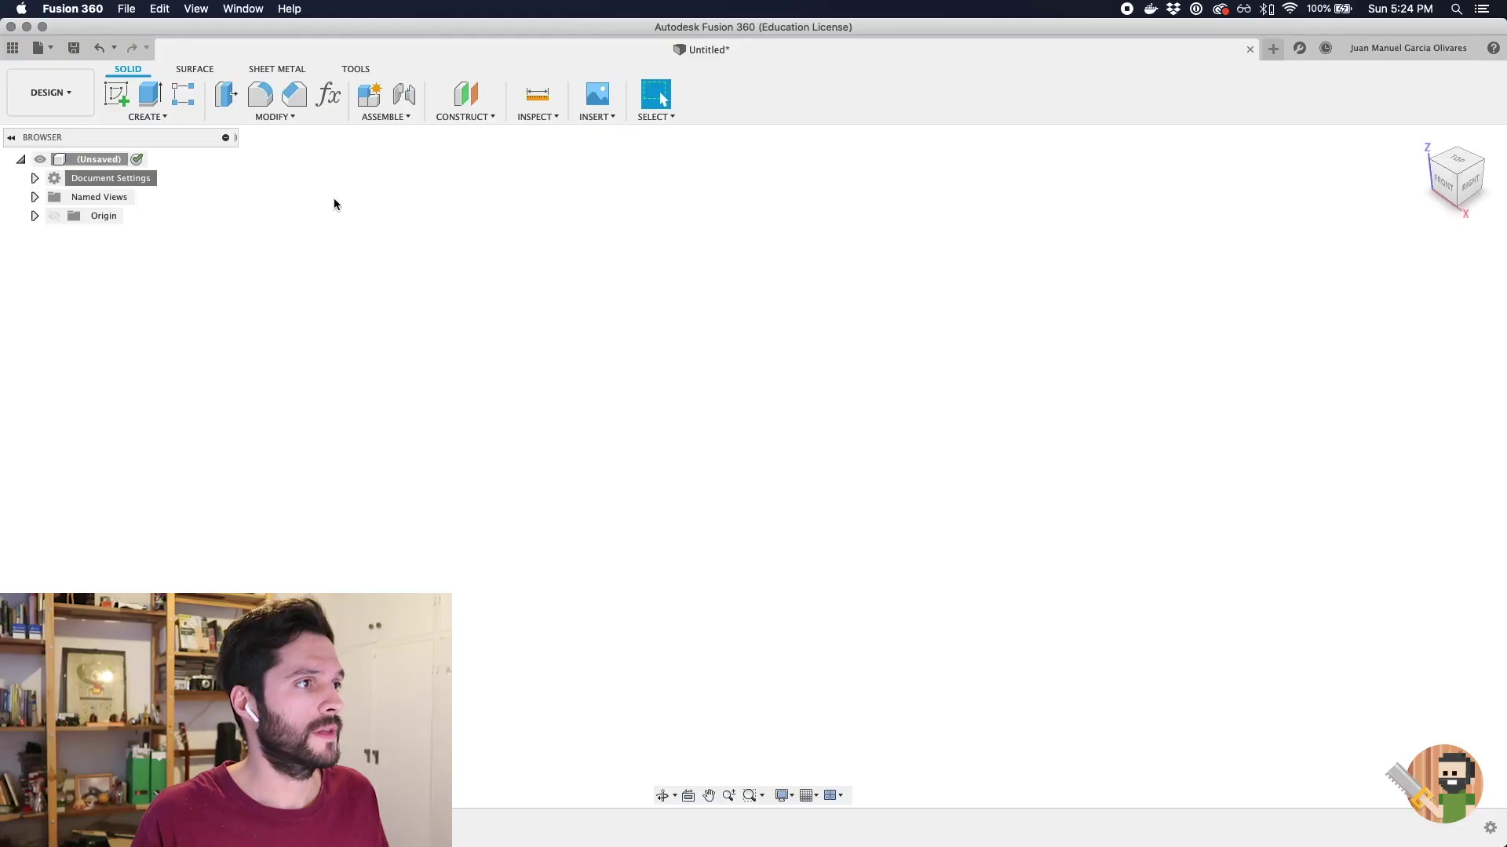
# Step: Sketch a rectangle from the origin on the vertical YZ plane, with height altoZocalo and width ancho
pyautogui.click(122, 101)
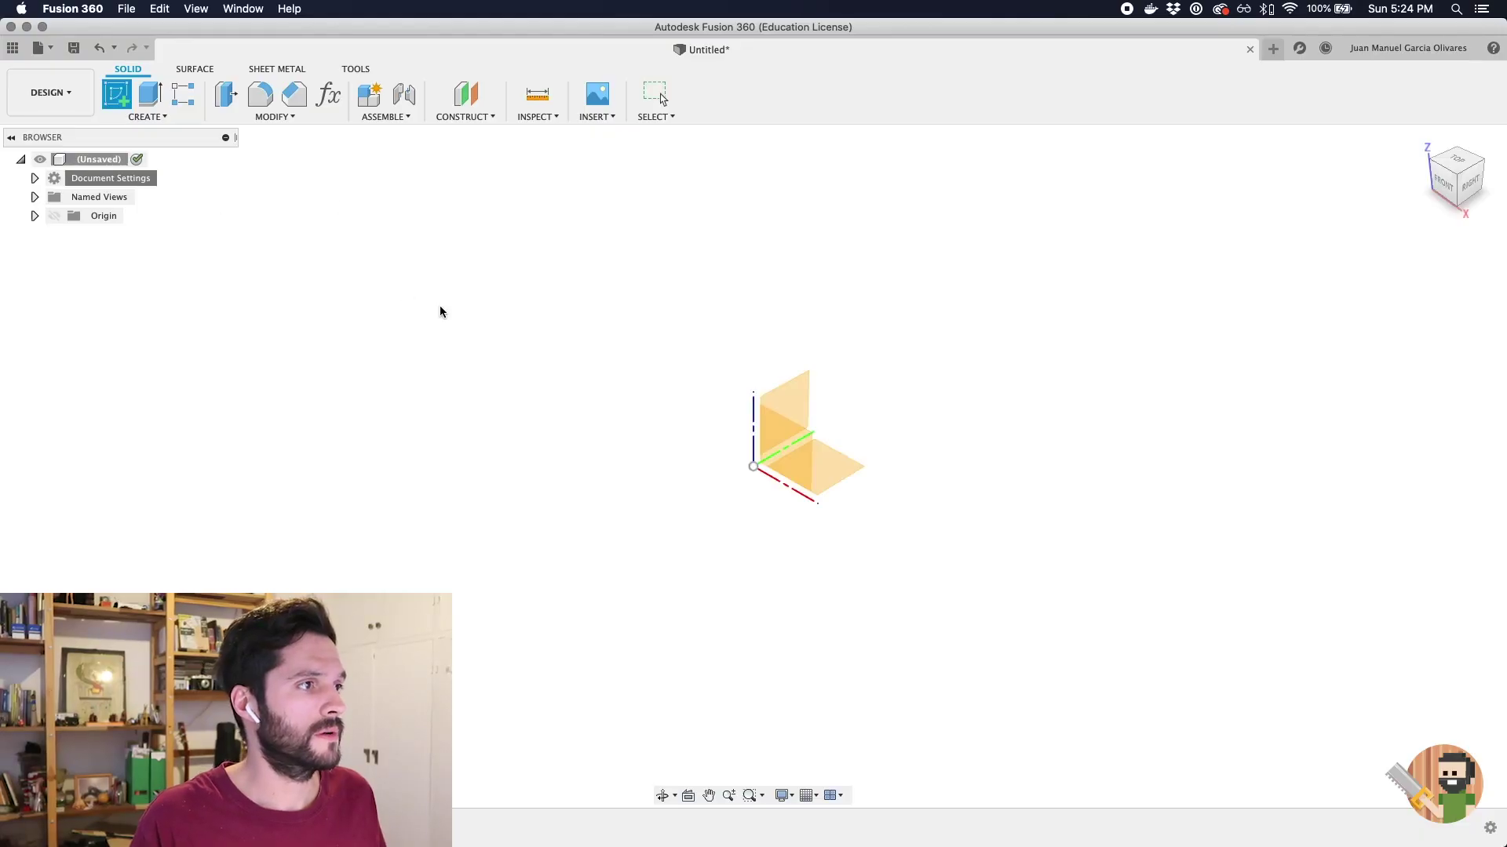
pyautogui.click(793, 403)
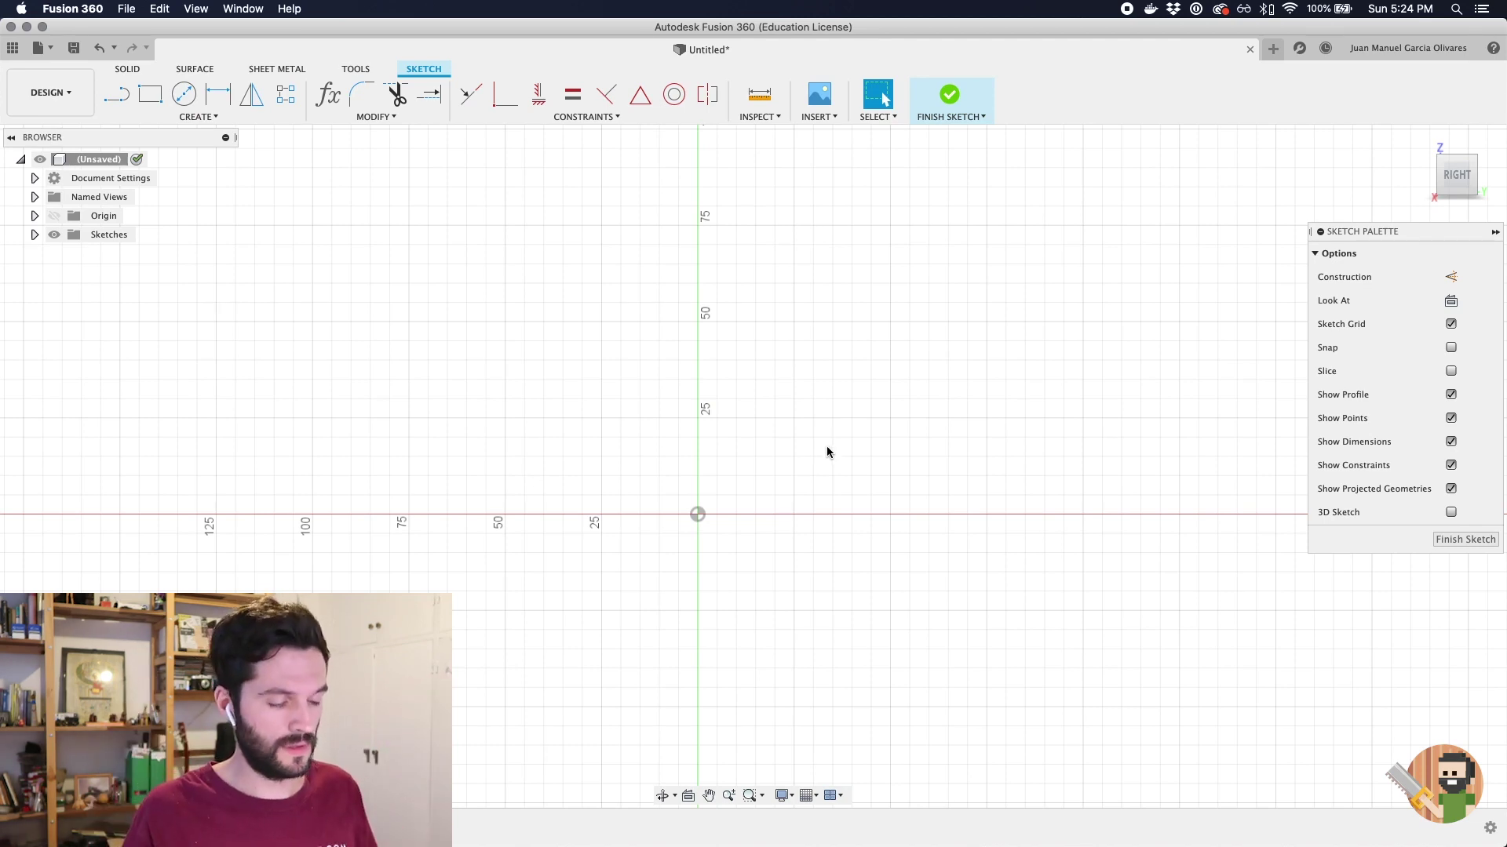
pyautogui.press('r')
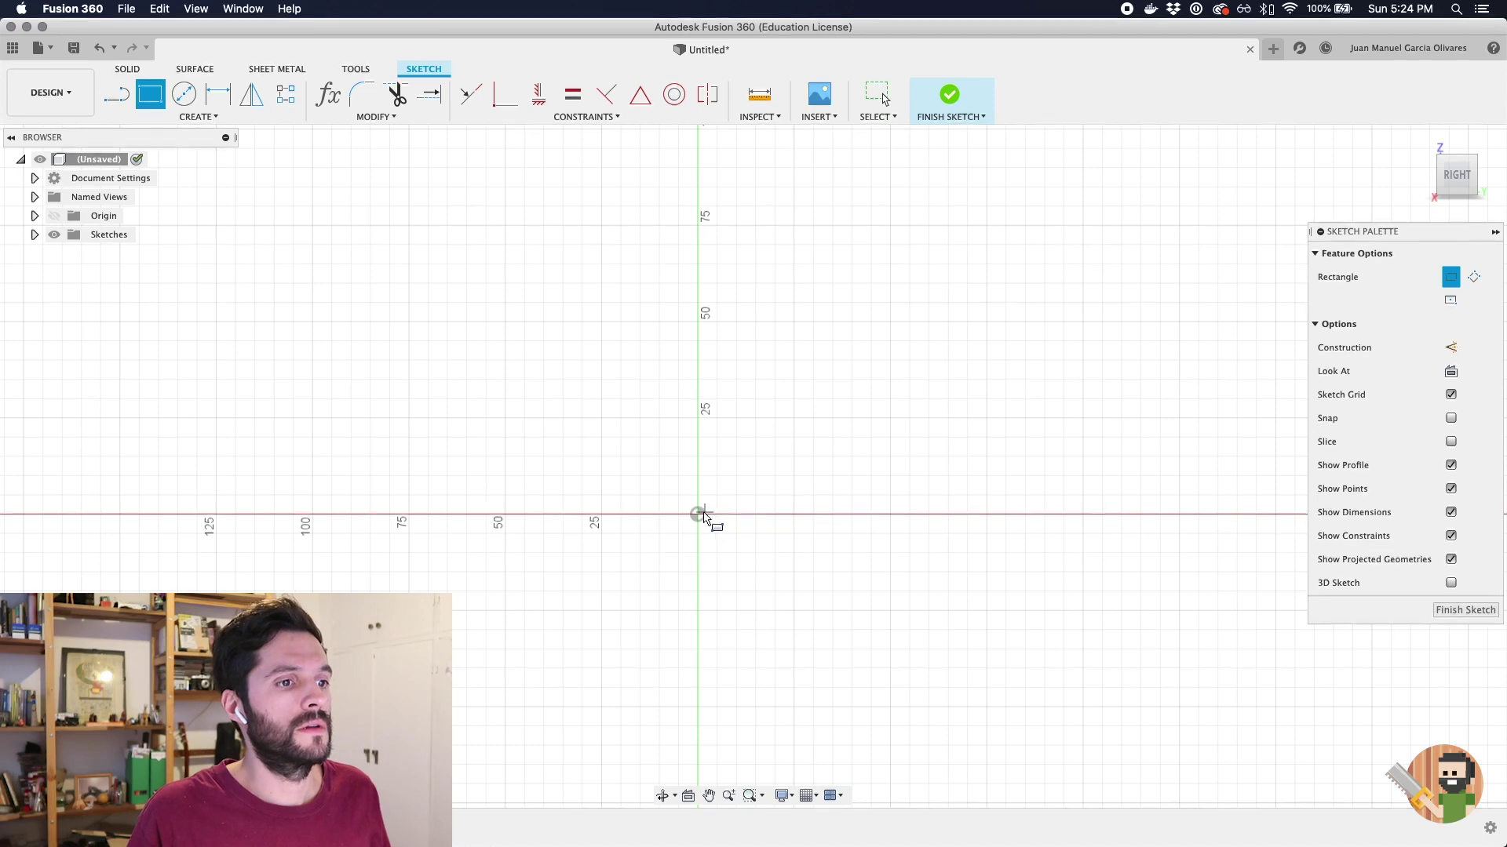
pyautogui.click(700, 515)
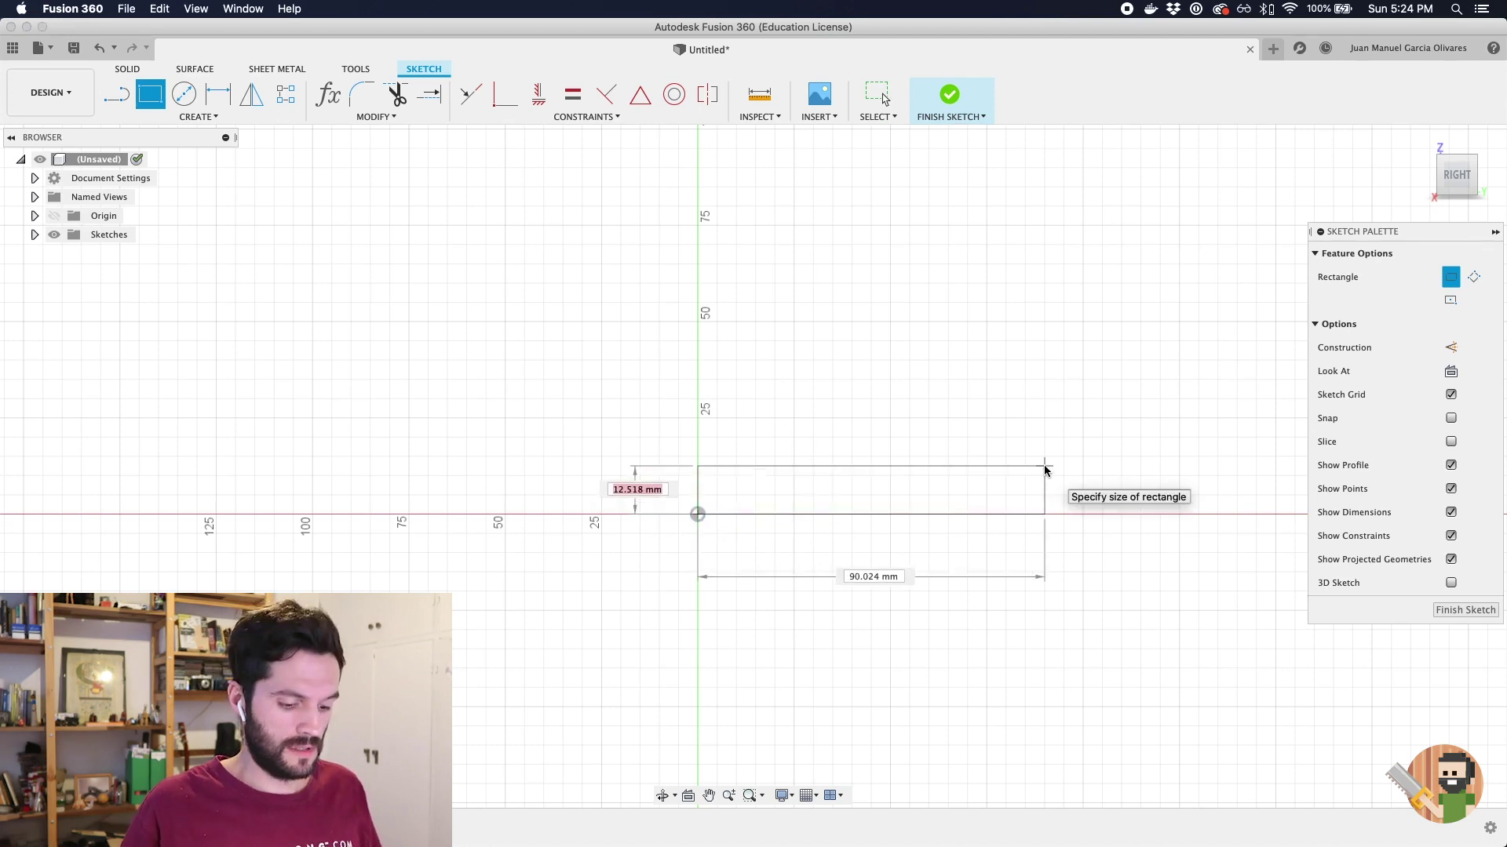
pyautogui.write('al')
pyautogui.press('Down')
pyautogui.press('Down')
pyautogui.press('Return')
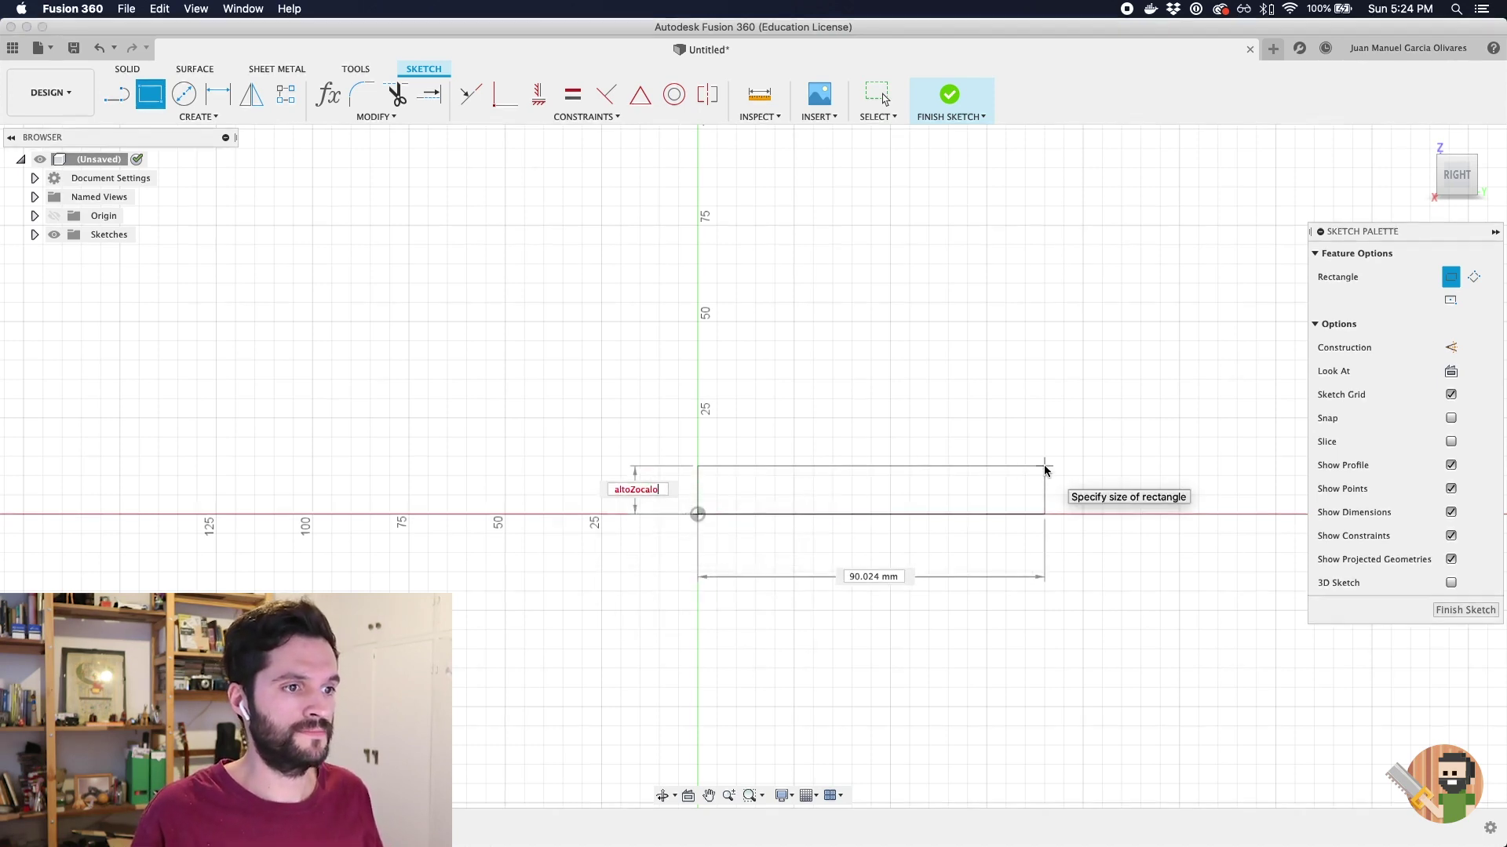
pyautogui.press('Tab')
pyautogui.write('an')
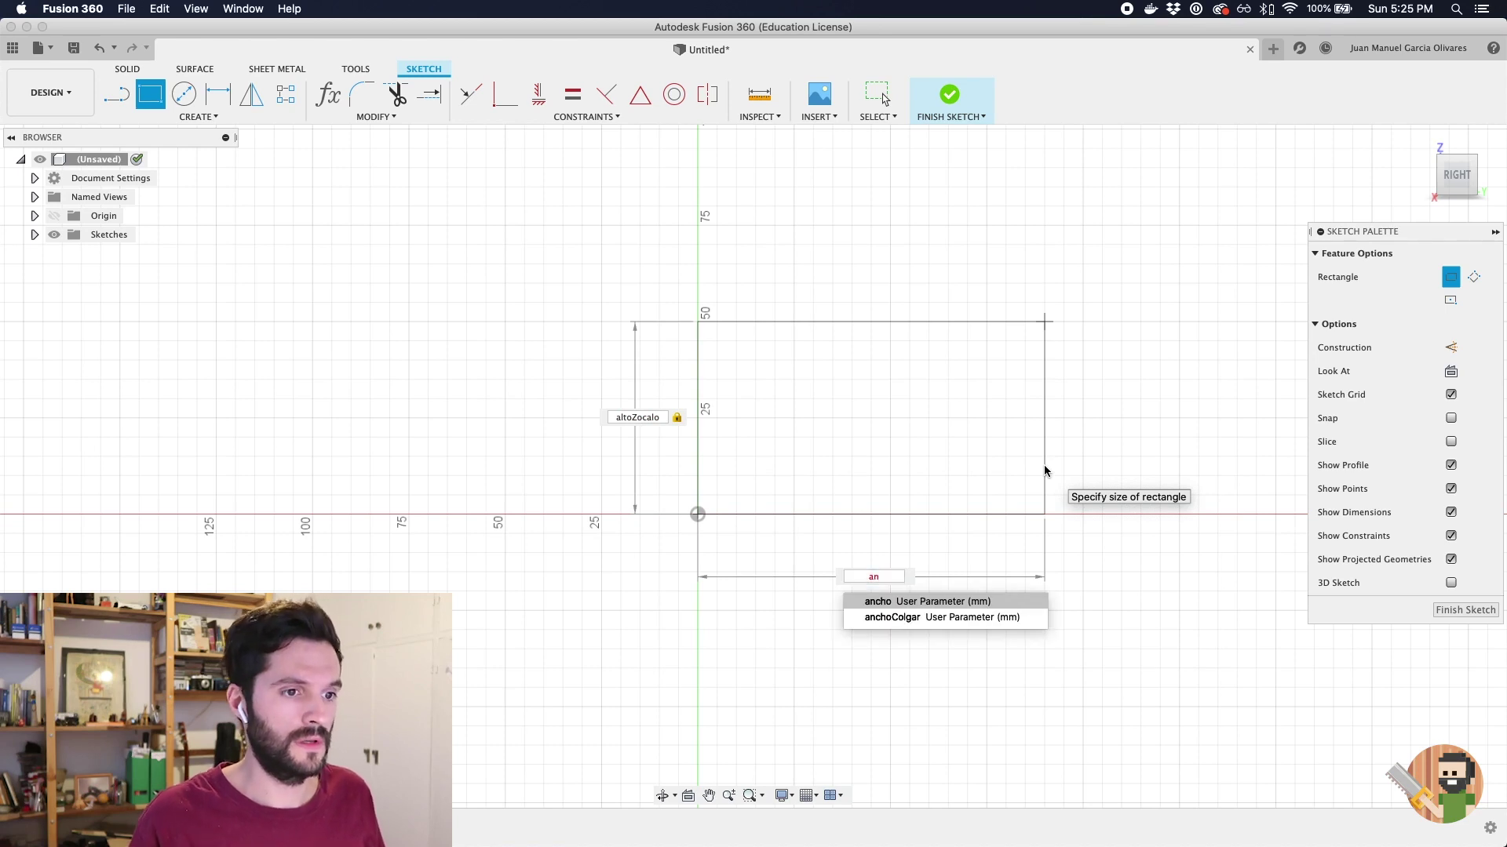
pyautogui.press('Return')
pyautogui.press('Return')
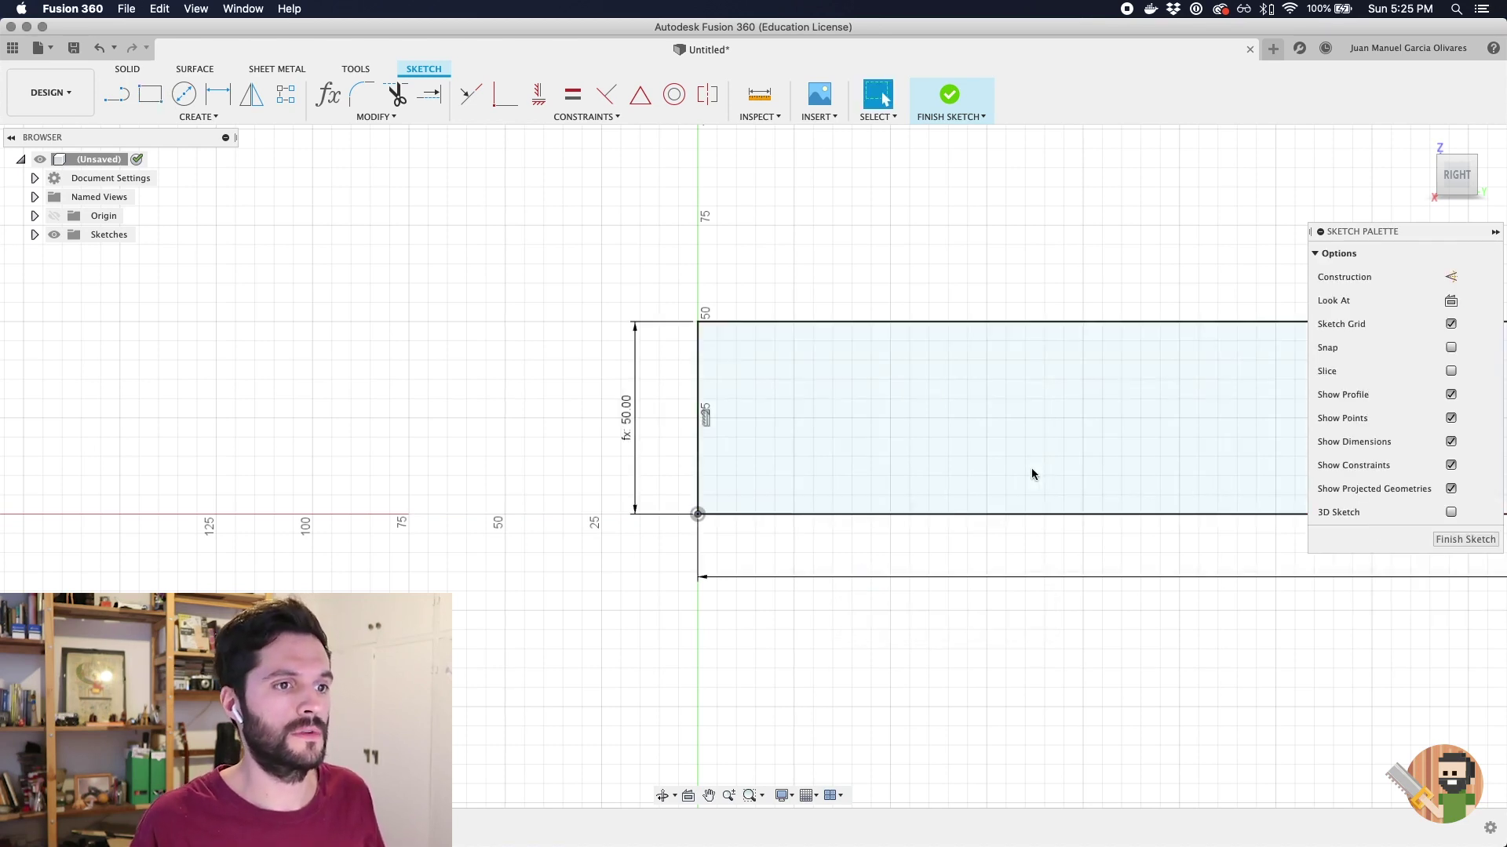
# Step: Draw a vertical line across the rectangle's full height, about 15 mm from its short edge at the origin
pyautogui.click(1031, 468)
pyautogui.scroll(1, 1031, 467)
pyautogui.scroll(-5, 1031, 468)
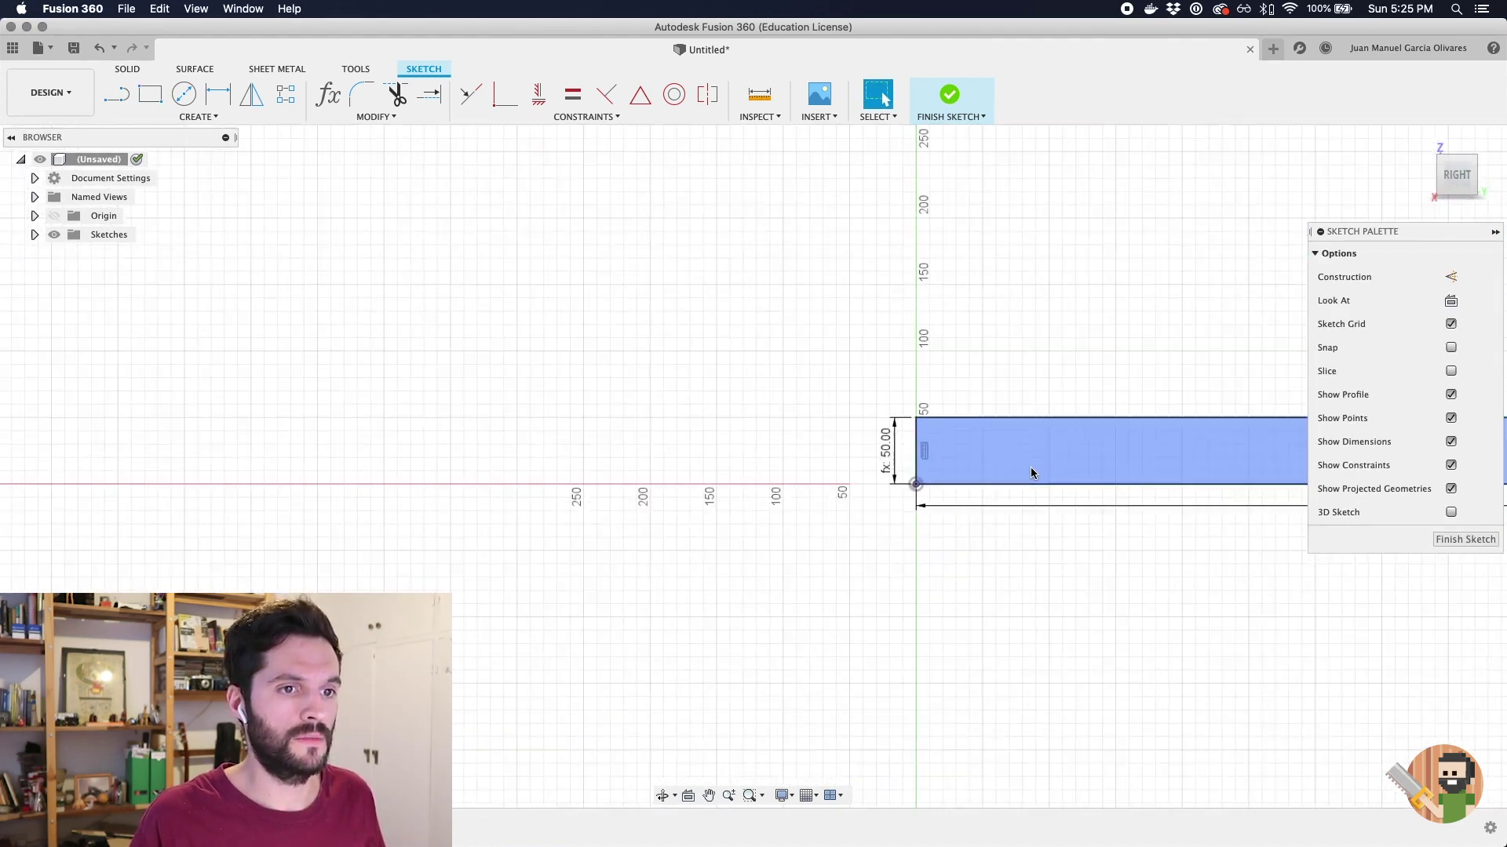
pyautogui.scroll(-2, 1031, 471)
pyautogui.moveTo(1127, 451)
pyautogui.mouseDown()
pyautogui.moveTo(790, 454)
pyautogui.moveTo(1117, 407)
pyautogui.mouseUp()
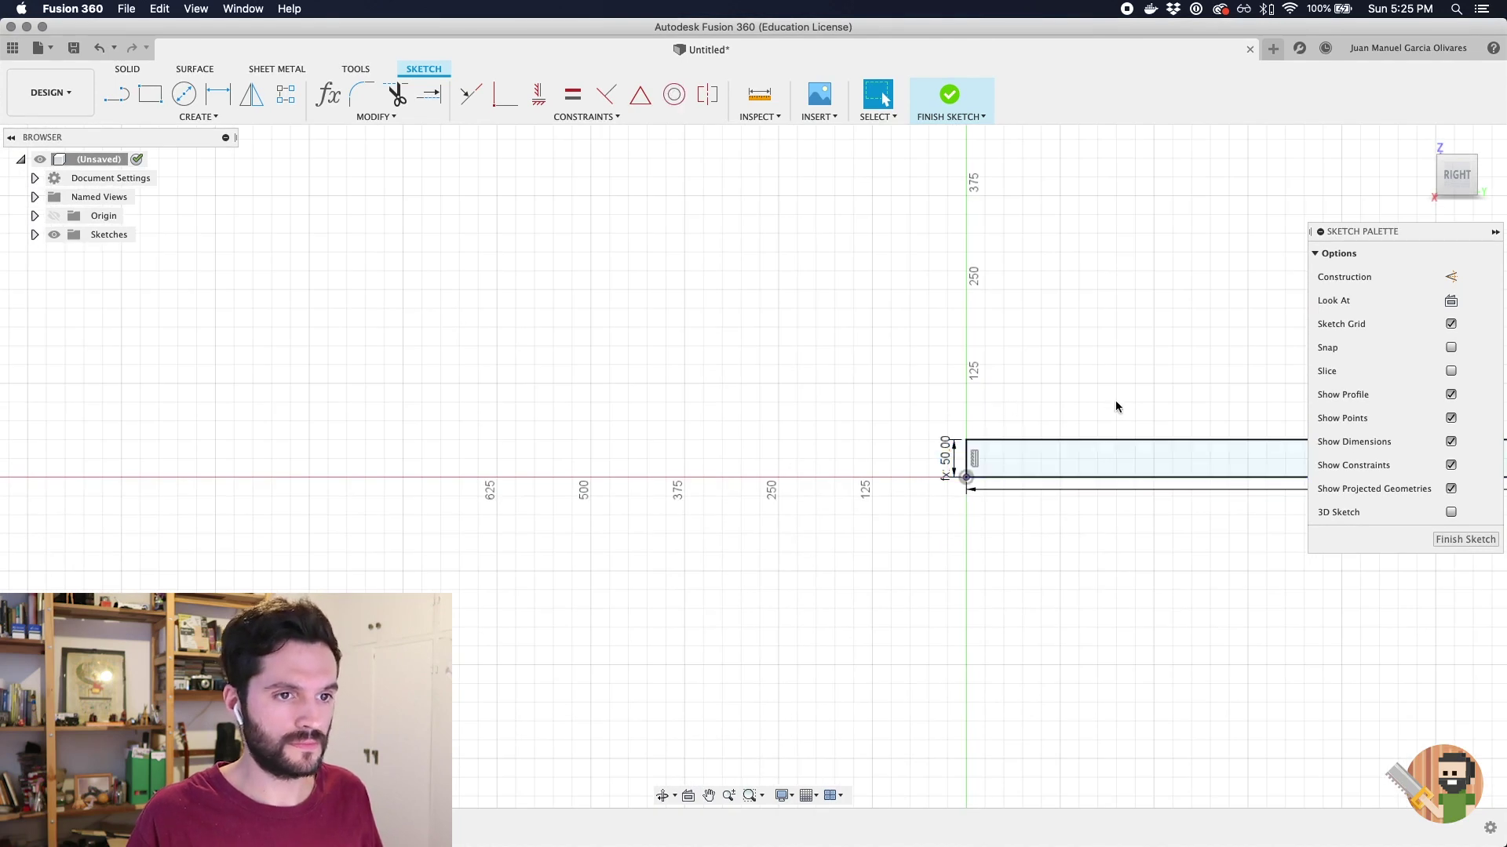
pyautogui.moveTo(667, 410); pyautogui.dragTo(481, 421, button='middle')
pyautogui.scroll(3, 646, 448)
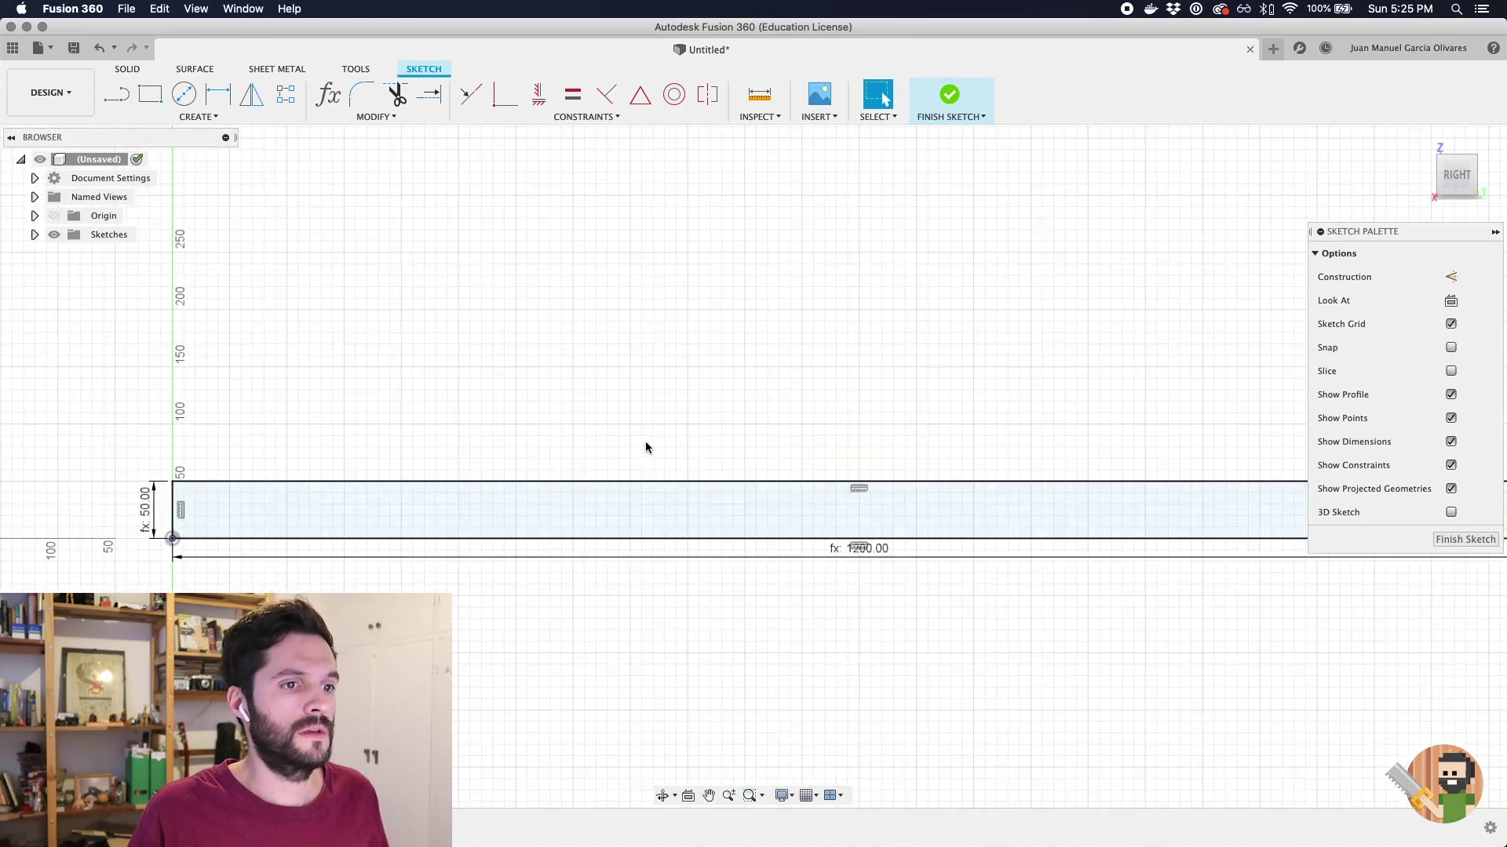
pyautogui.scroll(-4, 646, 447)
pyautogui.scroll(-1, 645, 447)
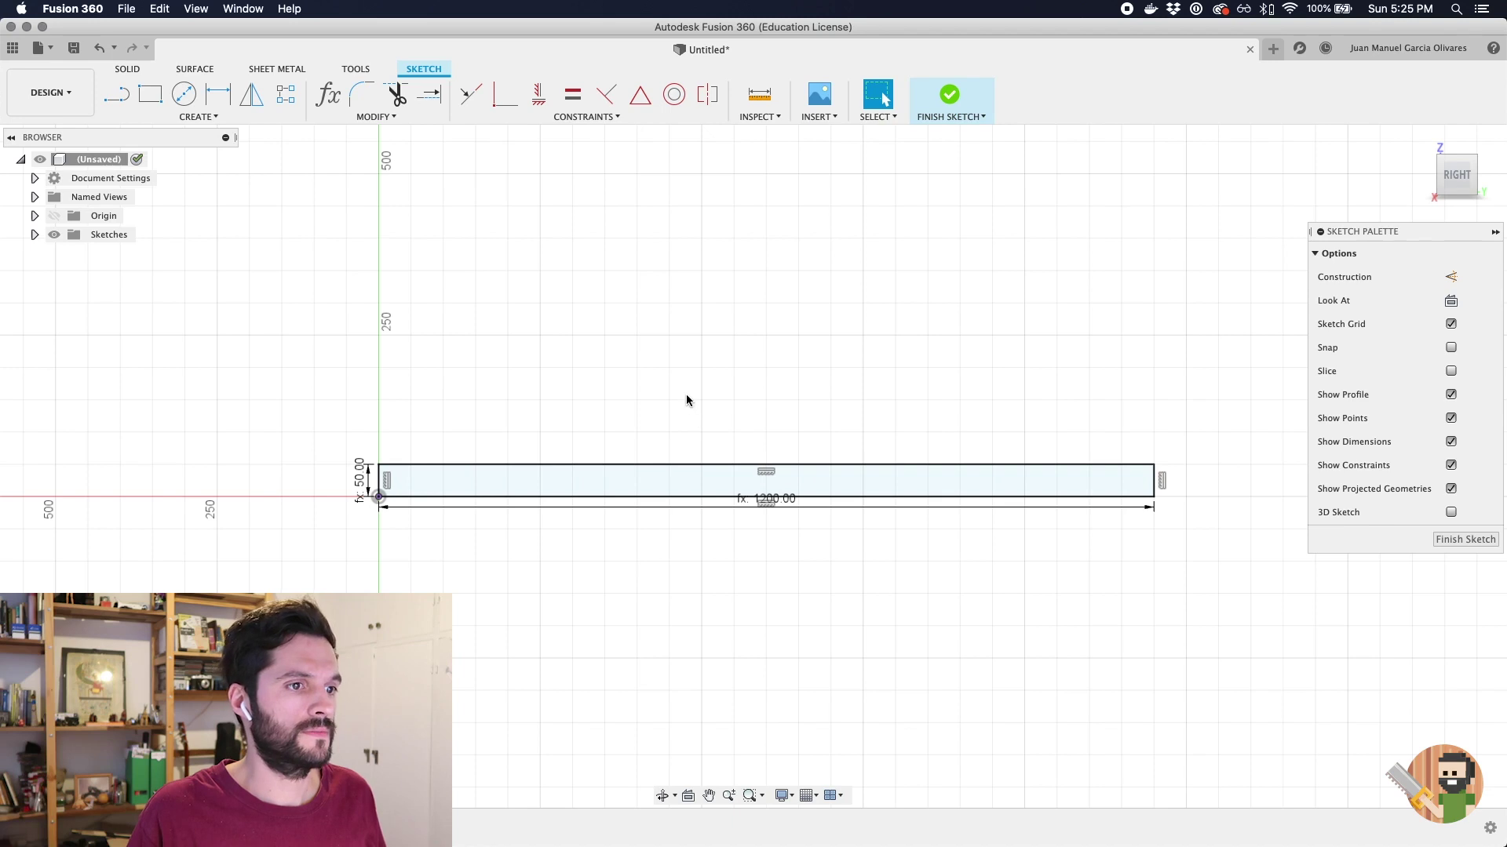
pyautogui.scroll(-1, 373, 483)
pyautogui.scroll(6, 370, 487)
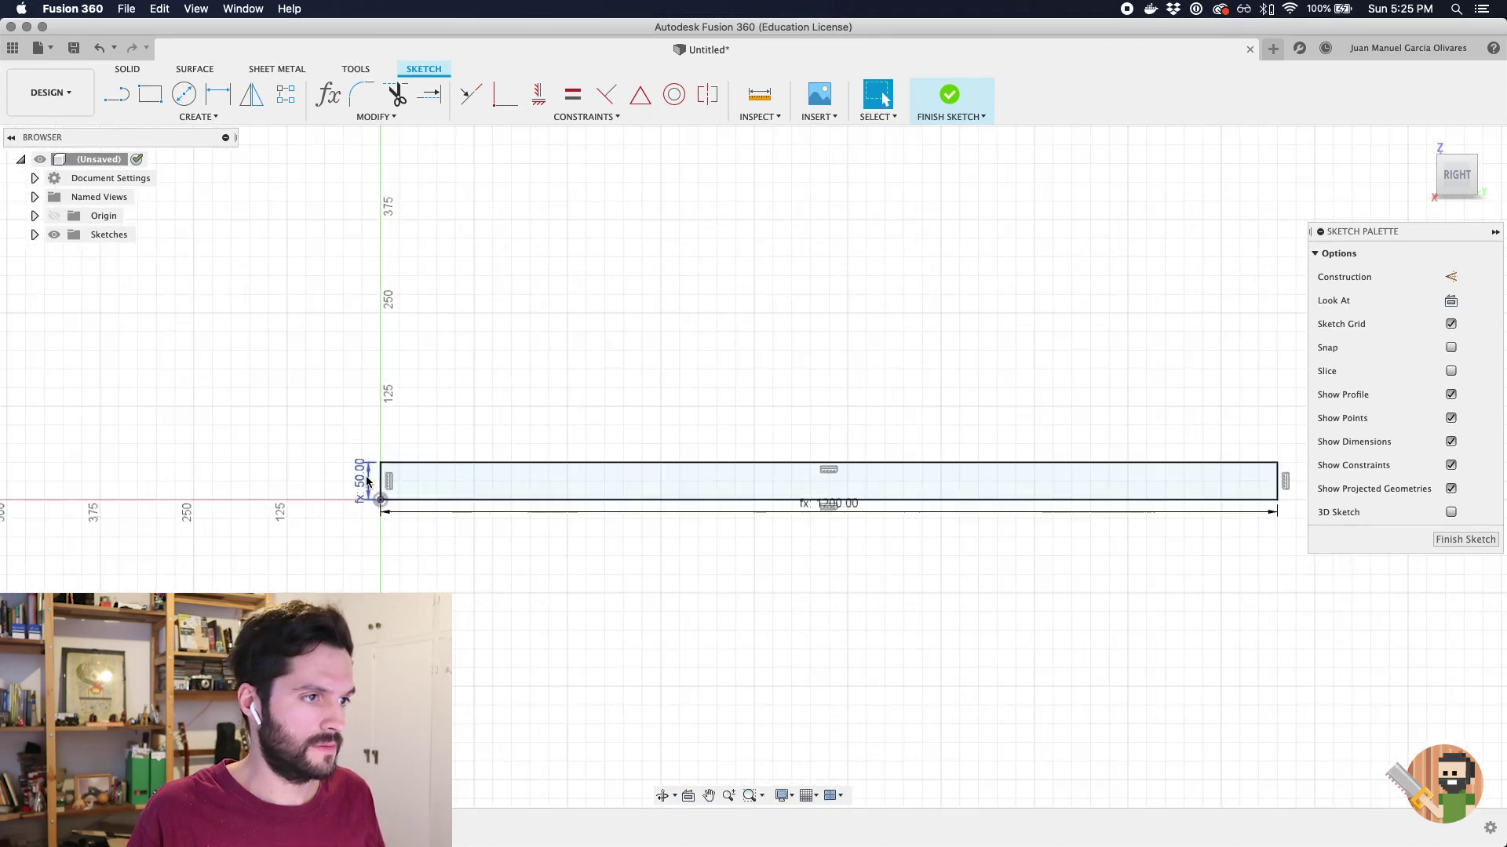
pyautogui.scroll(1, 370, 489)
pyautogui.press('l')
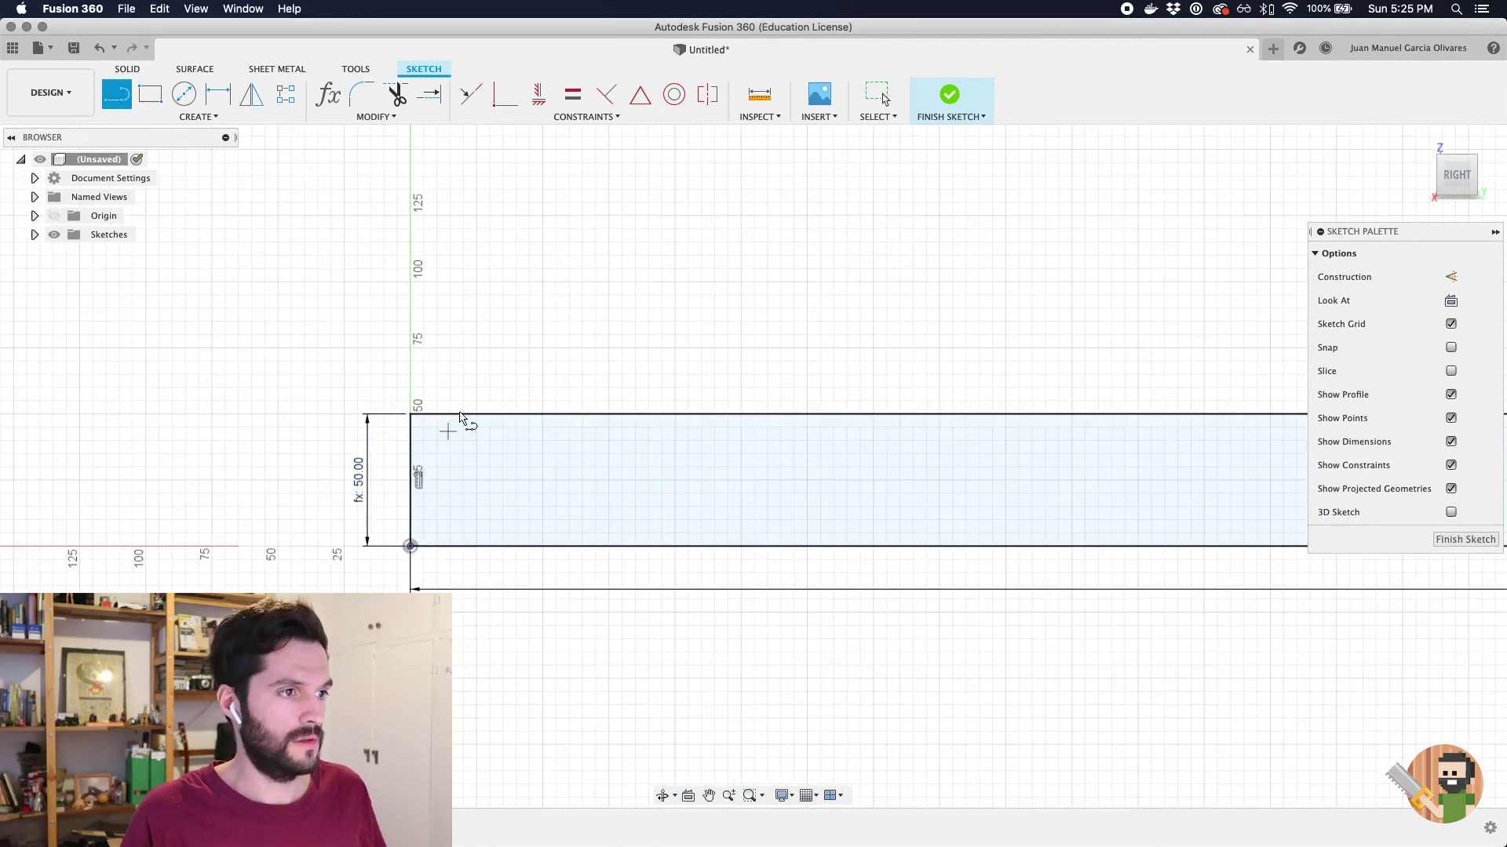
pyautogui.click(452, 415)
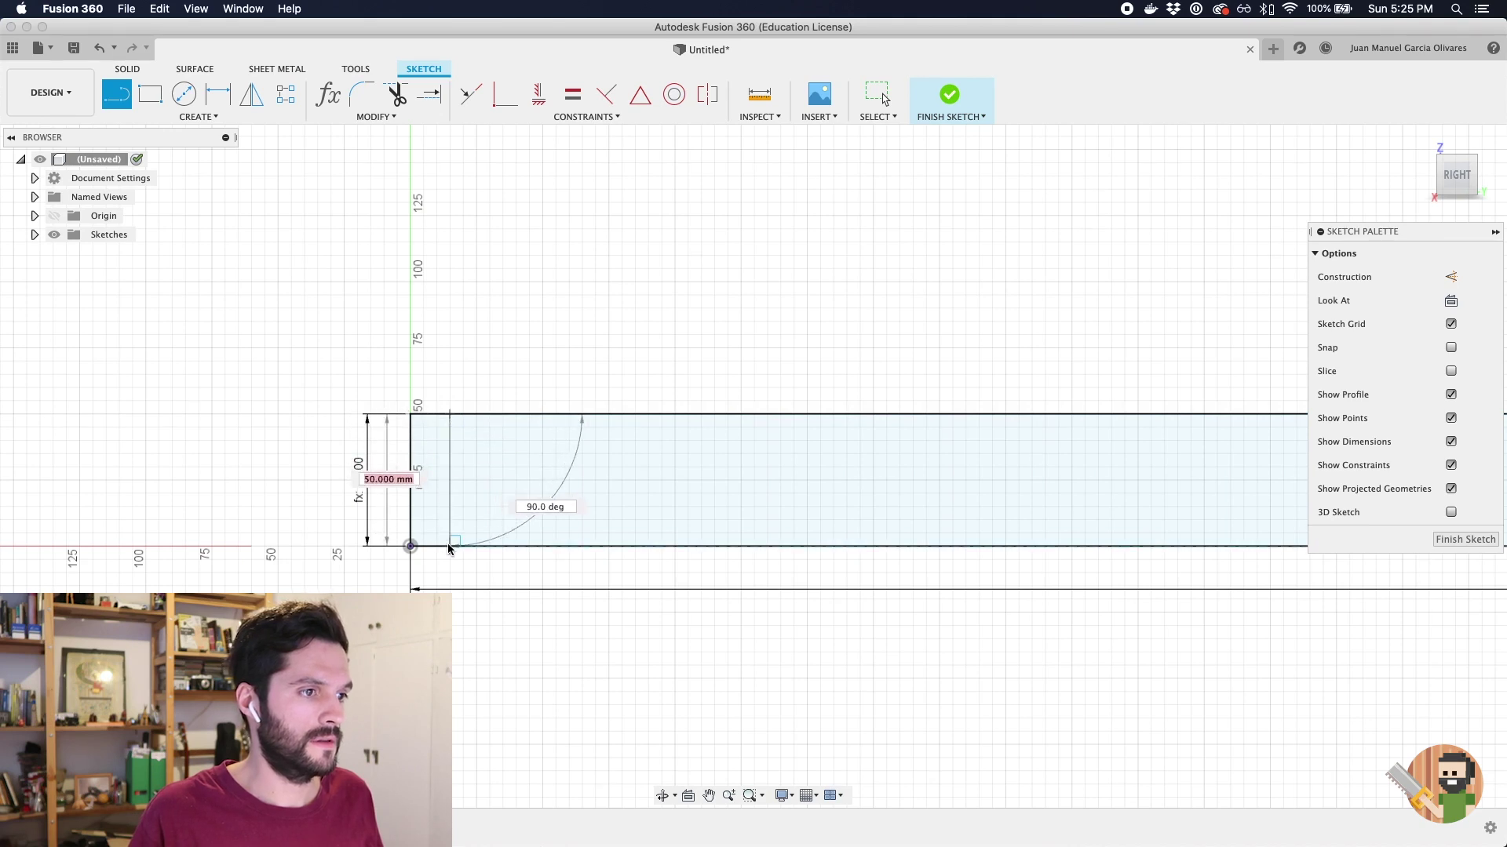
pyautogui.click(452, 547)
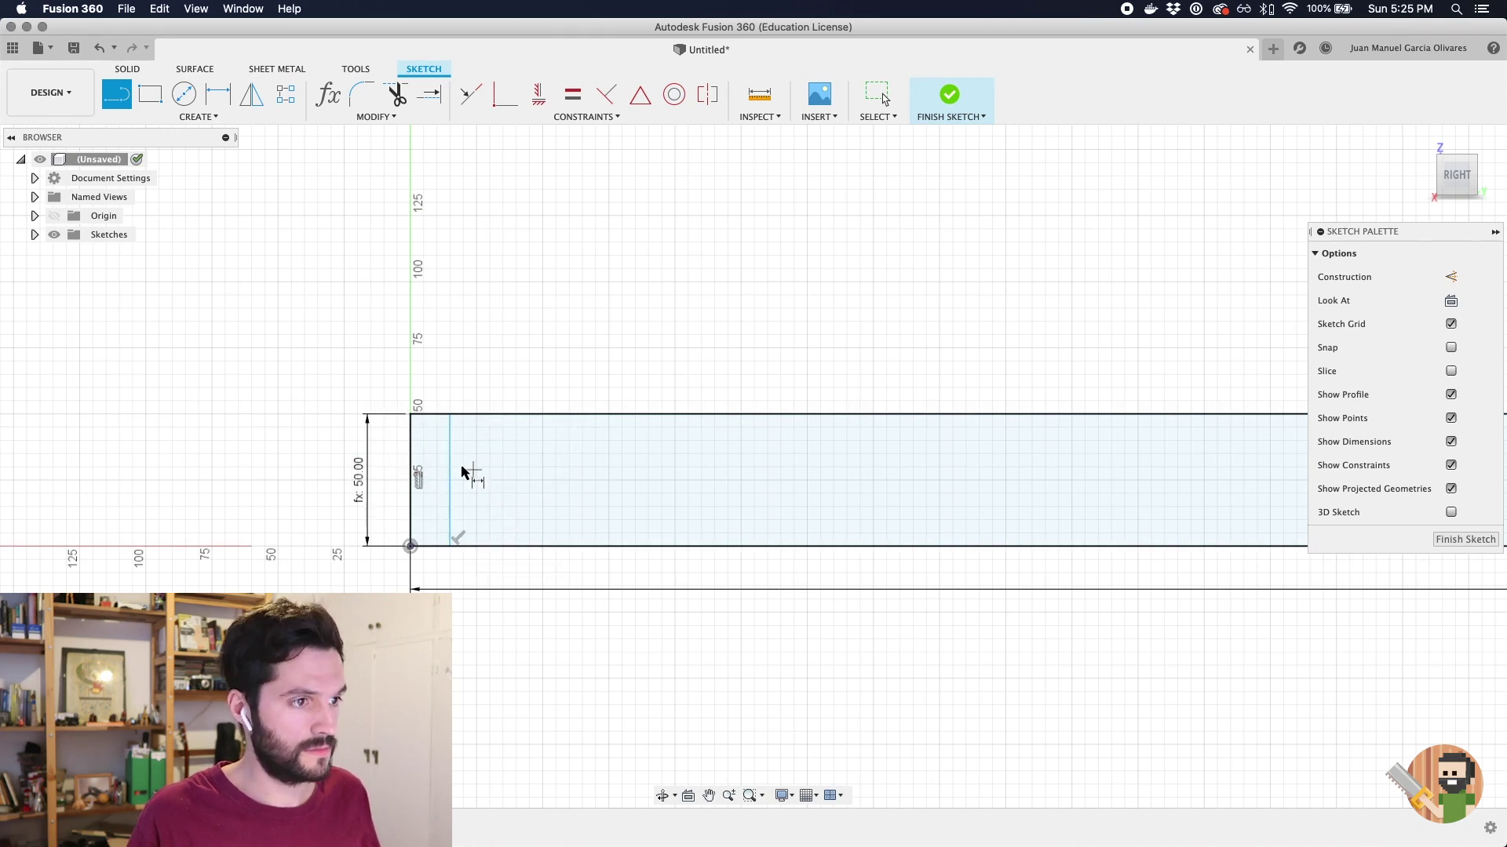
# Step: Dimension the distance between the vertical line and the rectangle's short edge at the origin as the madera parameter, 18 mm
pyautogui.press('d')
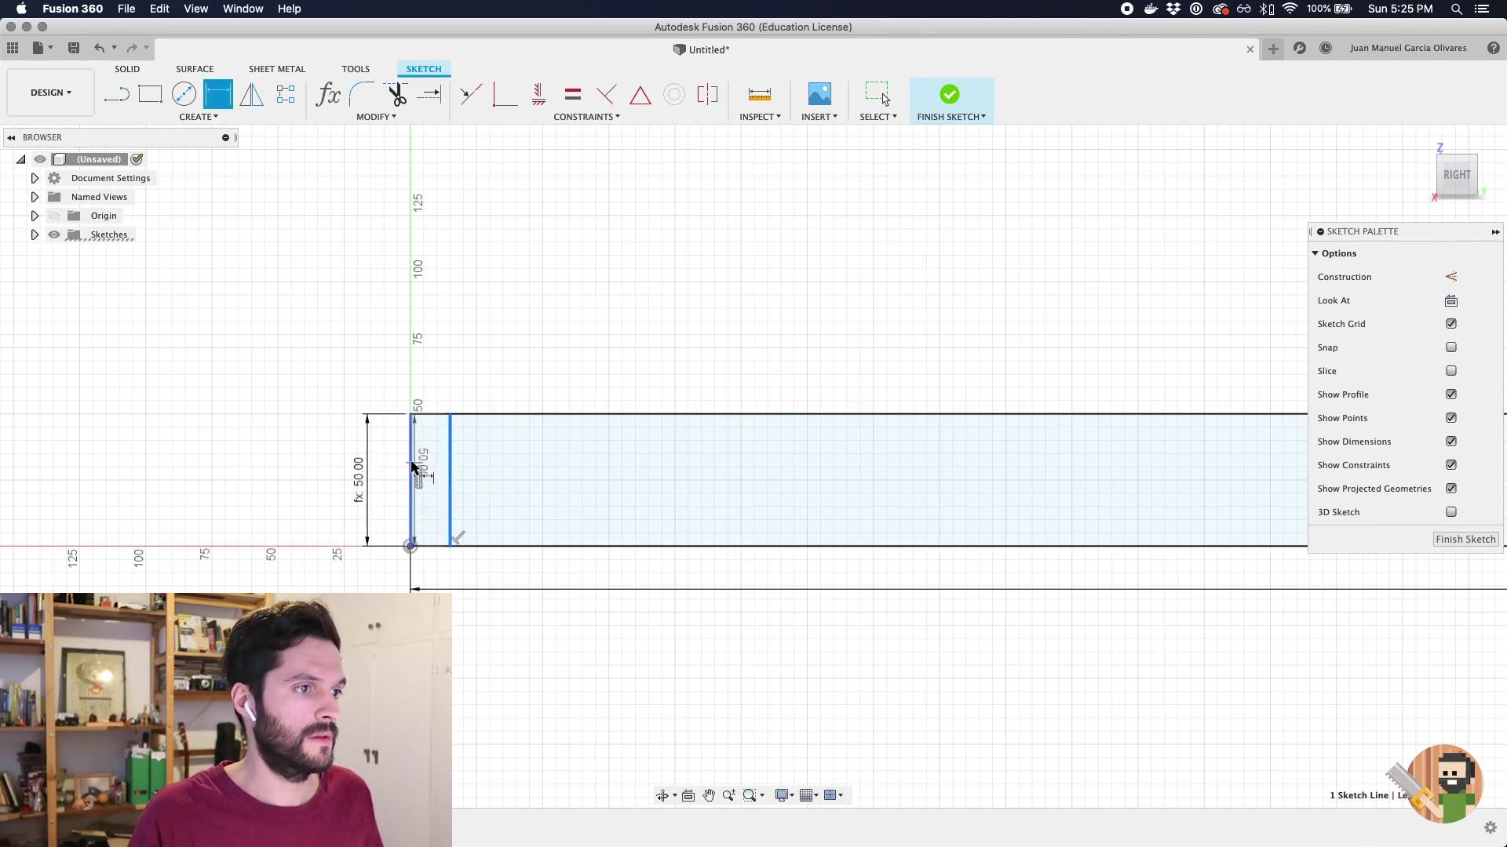
pyautogui.click(414, 470)
pyautogui.click(464, 681)
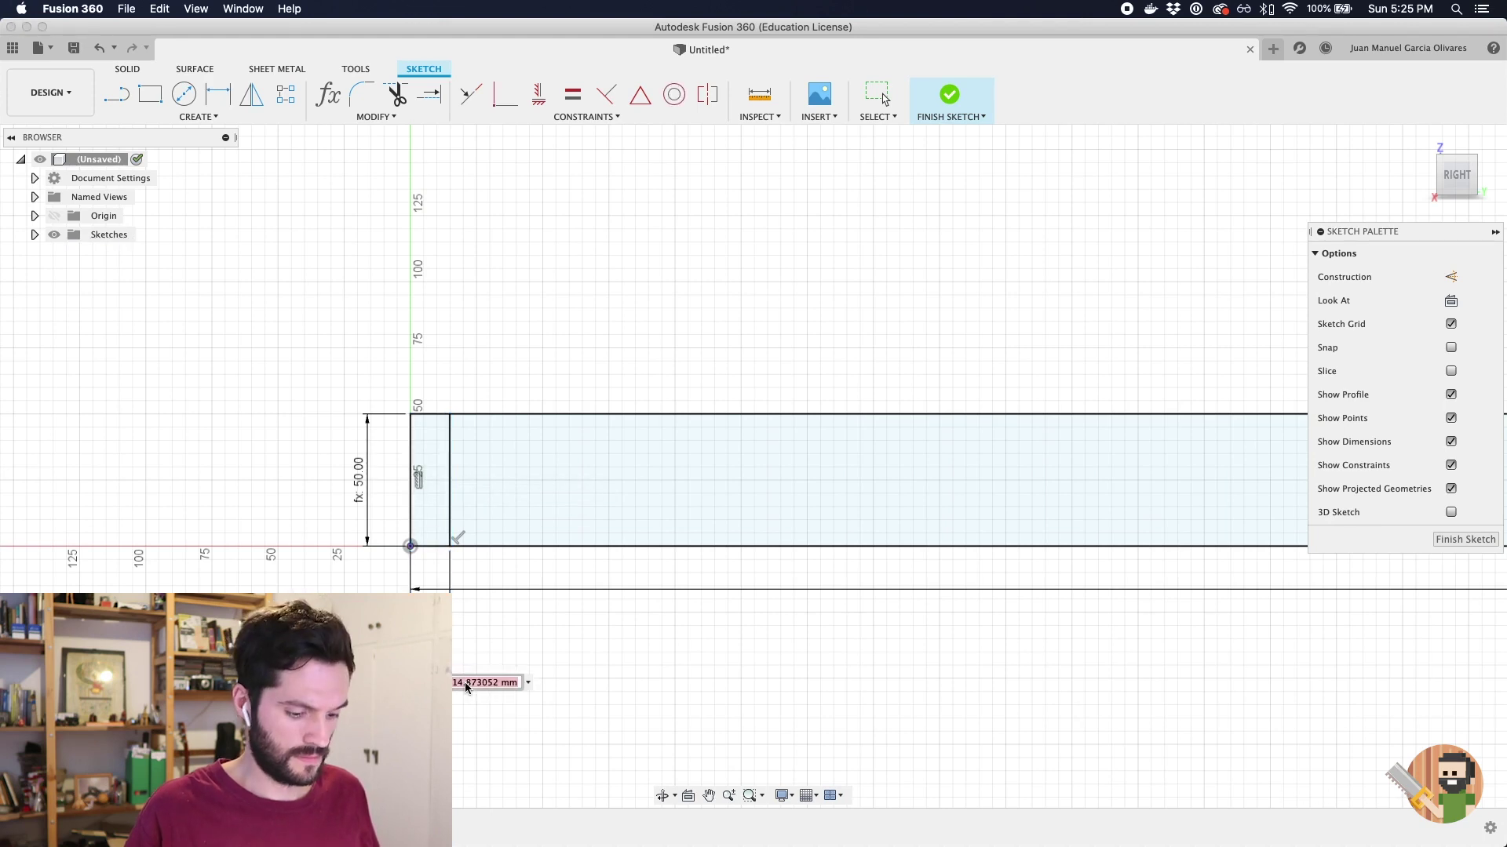
pyautogui.write('18')
pyautogui.press('Return')
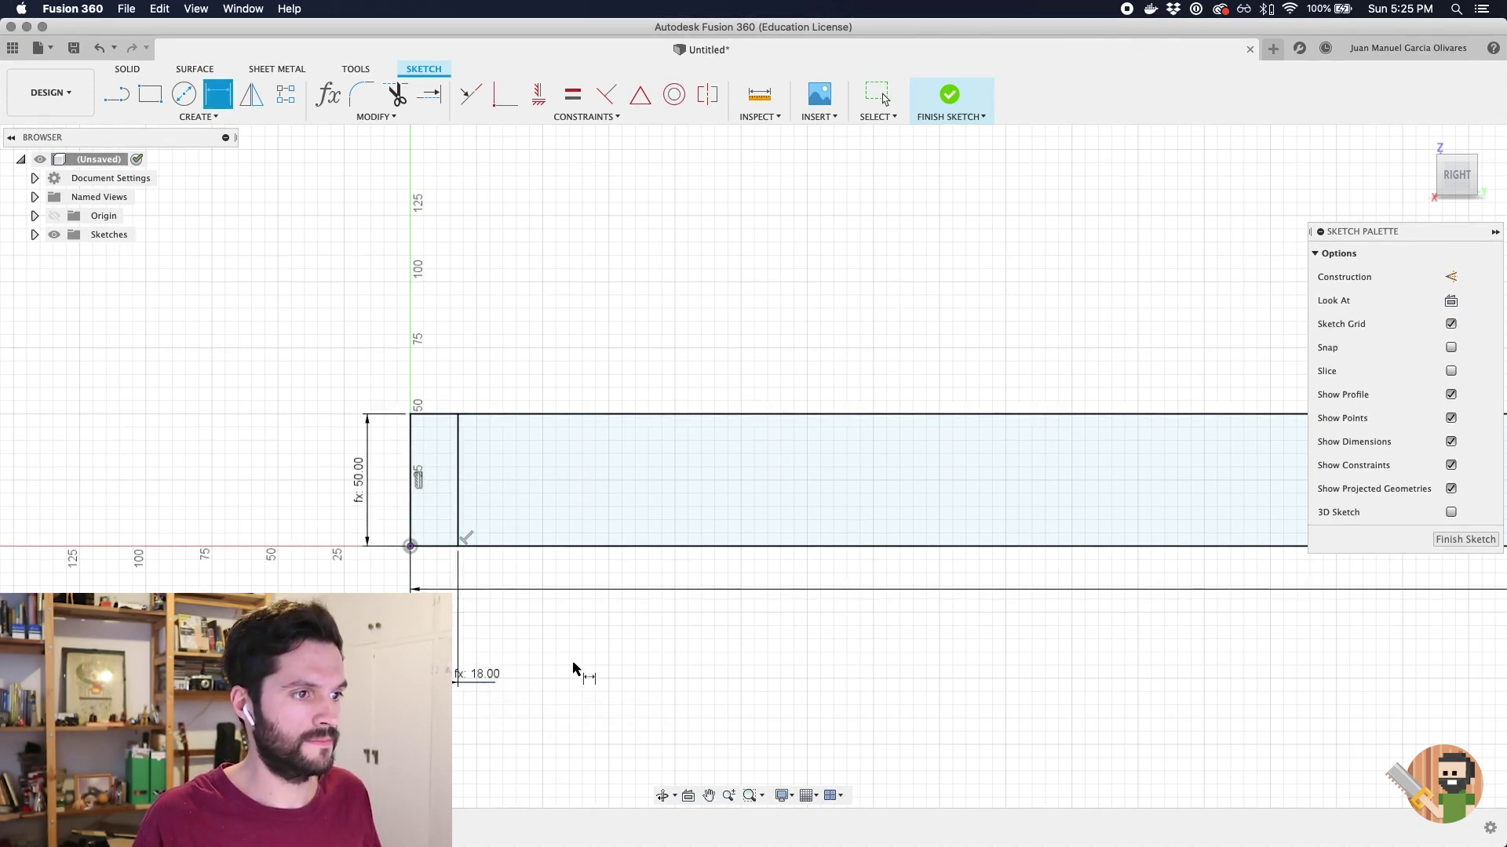
# Step: Draw a vertical line across the baseboard rectangle's full height, near the short edge farthest from the origin
pyautogui.scroll(2, 573, 667)
pyautogui.scroll(-10, 574, 668)
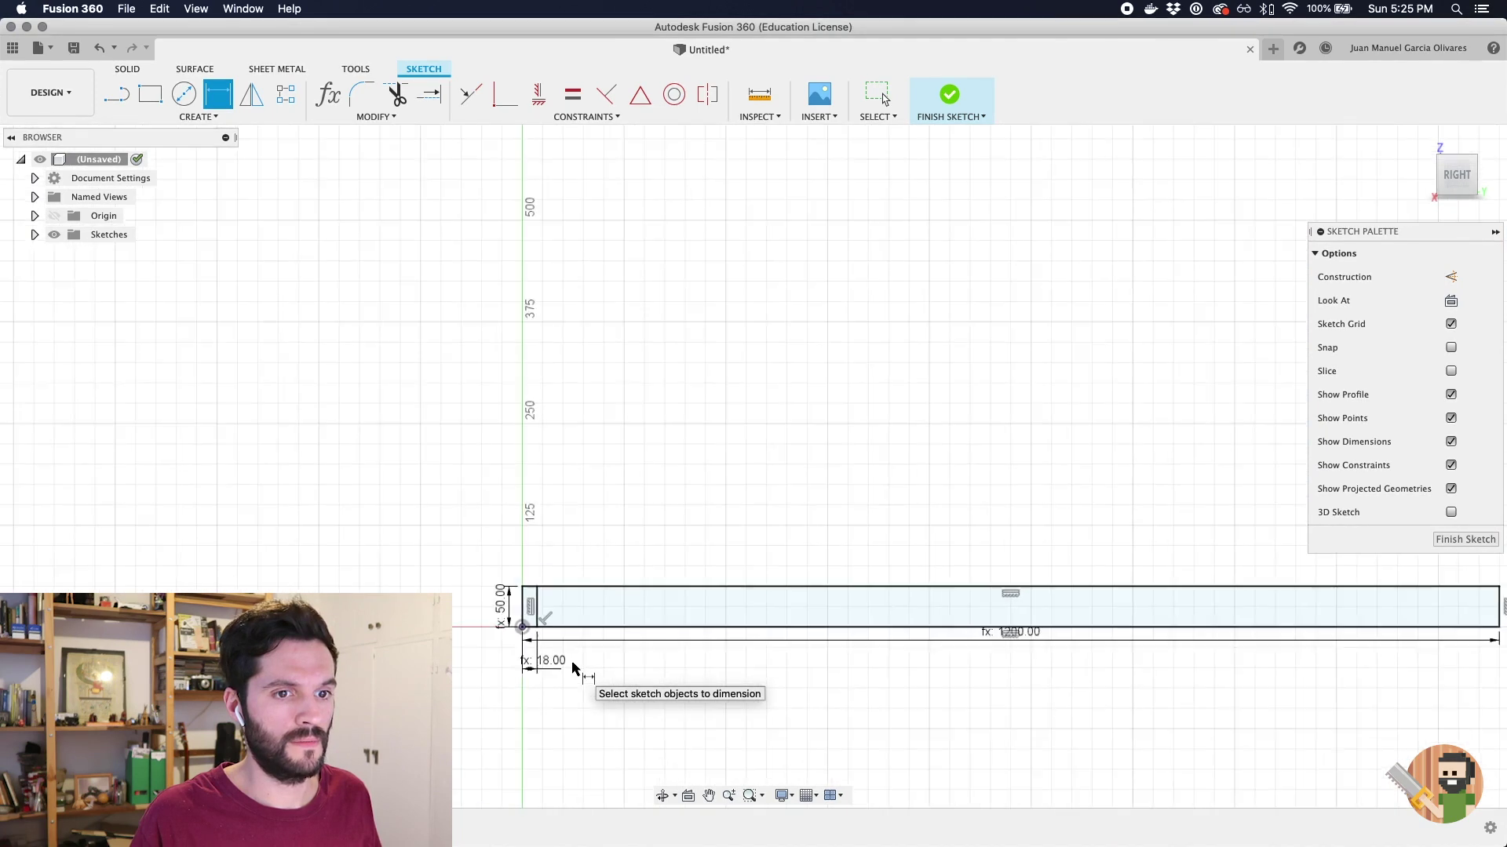
pyautogui.scroll(-2, 574, 668)
pyautogui.scroll(8, 1152, 642)
pyautogui.scroll(3, 1152, 642)
pyautogui.press('l')
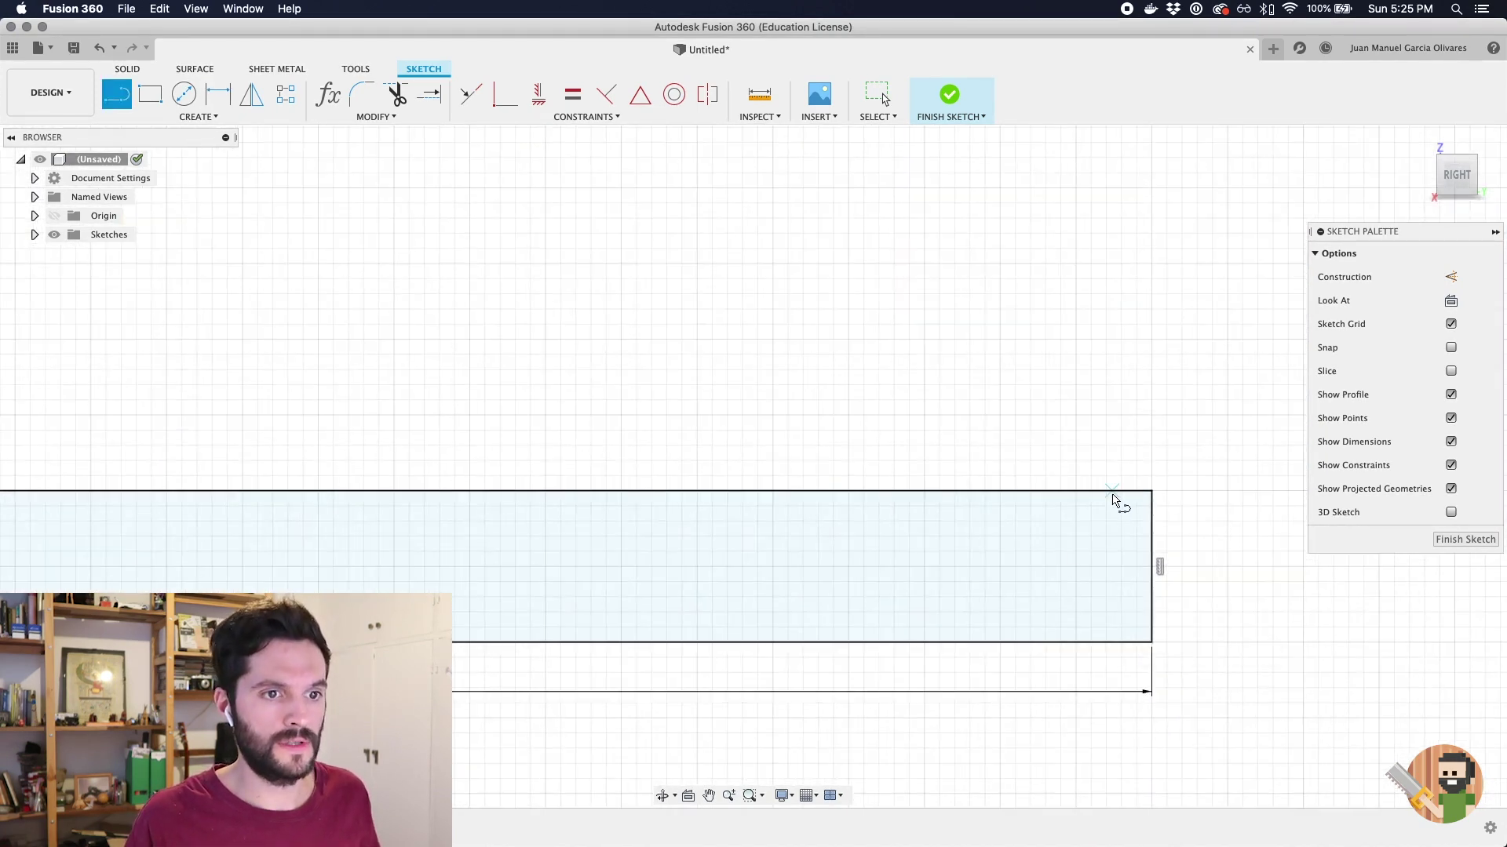
pyautogui.click(1115, 492)
pyautogui.click(1115, 642)
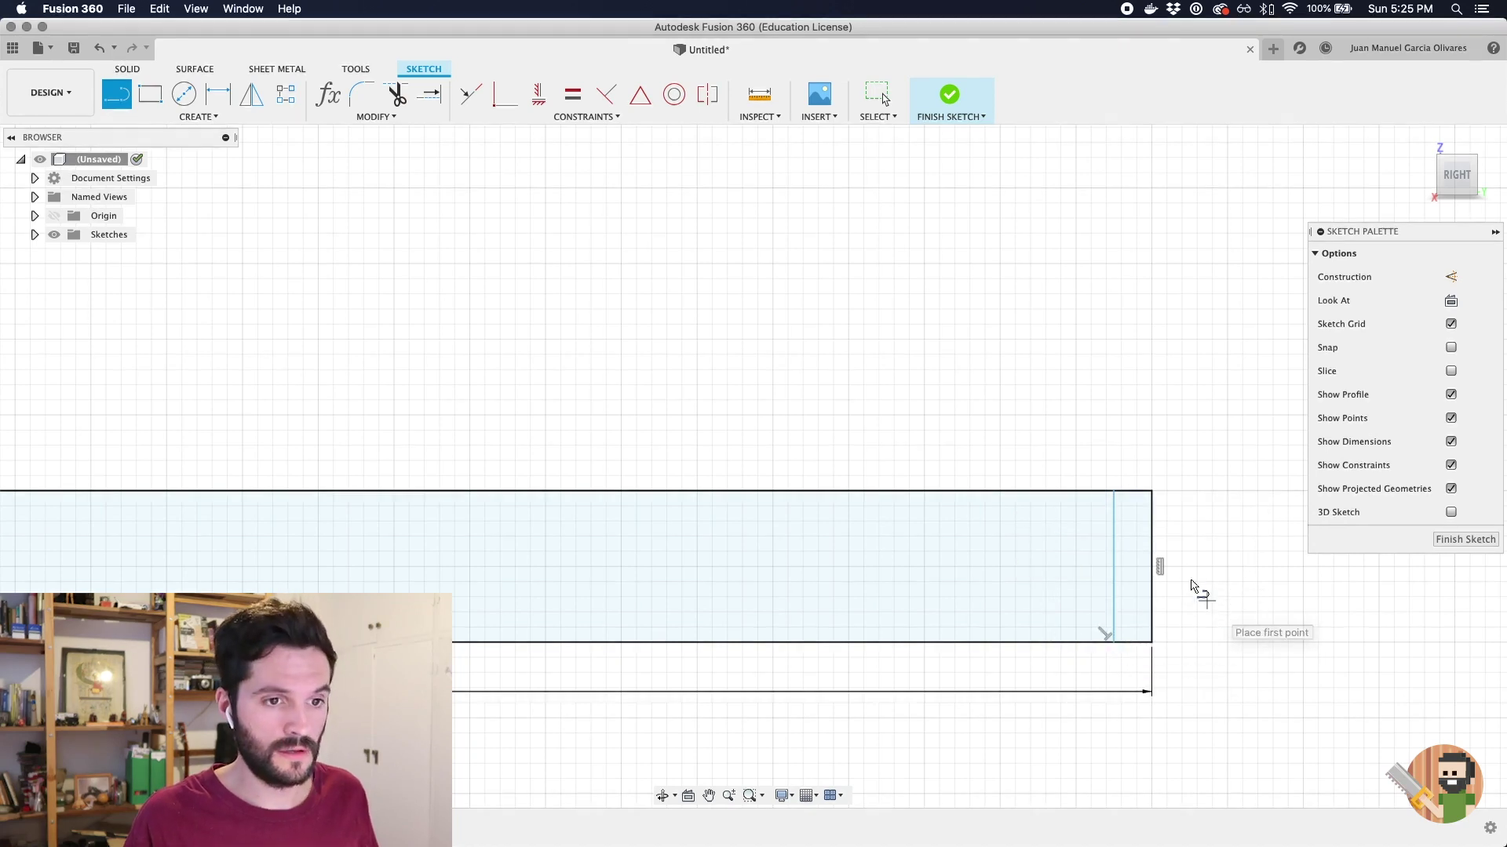
# Step: Dimension the distance between the new vertical line and the rectangle's far short edge as the madera parameter, 18 mm
pyautogui.press('d')
pyautogui.click(1153, 547)
pyautogui.click(1115, 533)
pyautogui.click(1241, 600)
pyautogui.write('madera')
pyautogui.press('Return')
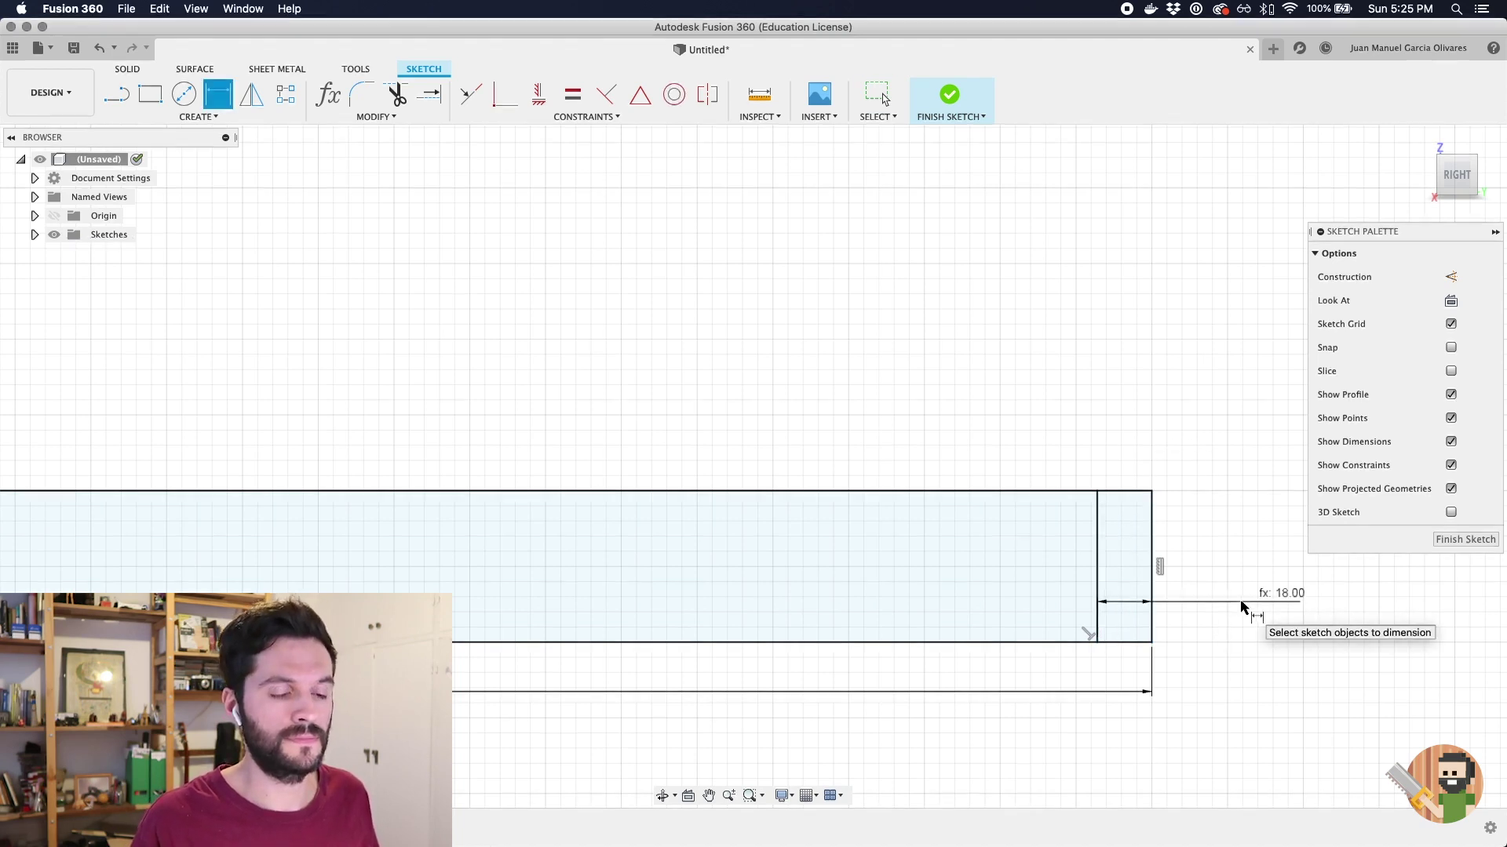
# Step: Sketch a rectangle on top of the baseboard from its upper corner at the origin end, with height madera and spanning the full 1200 mm width
pyautogui.scroll(-1, 1241, 605)
pyautogui.scroll(-6, 1242, 605)
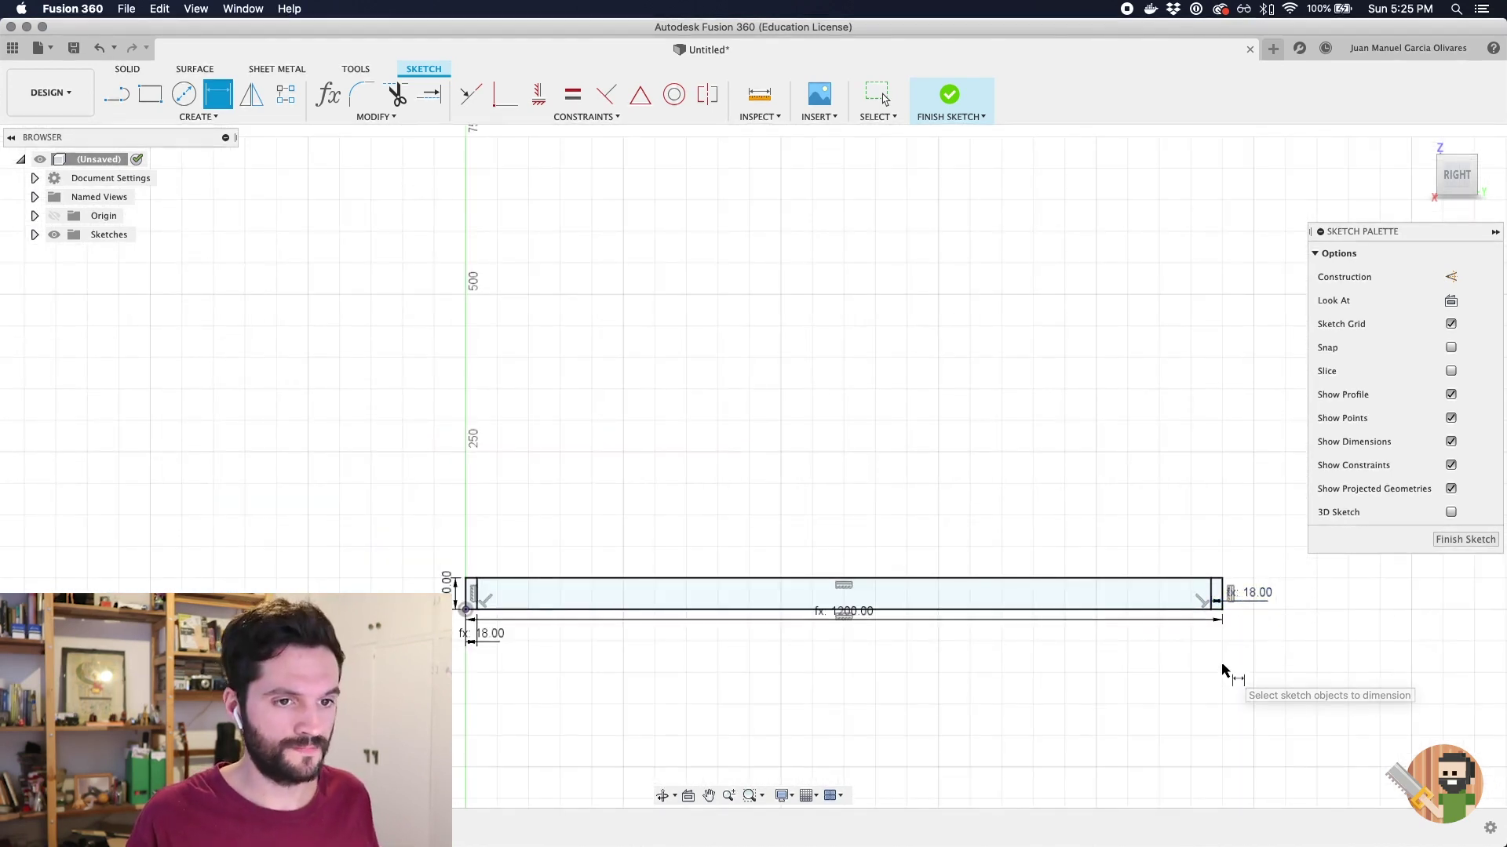
pyautogui.scroll(-4, 1224, 673)
pyautogui.scroll(-1, 1222, 670)
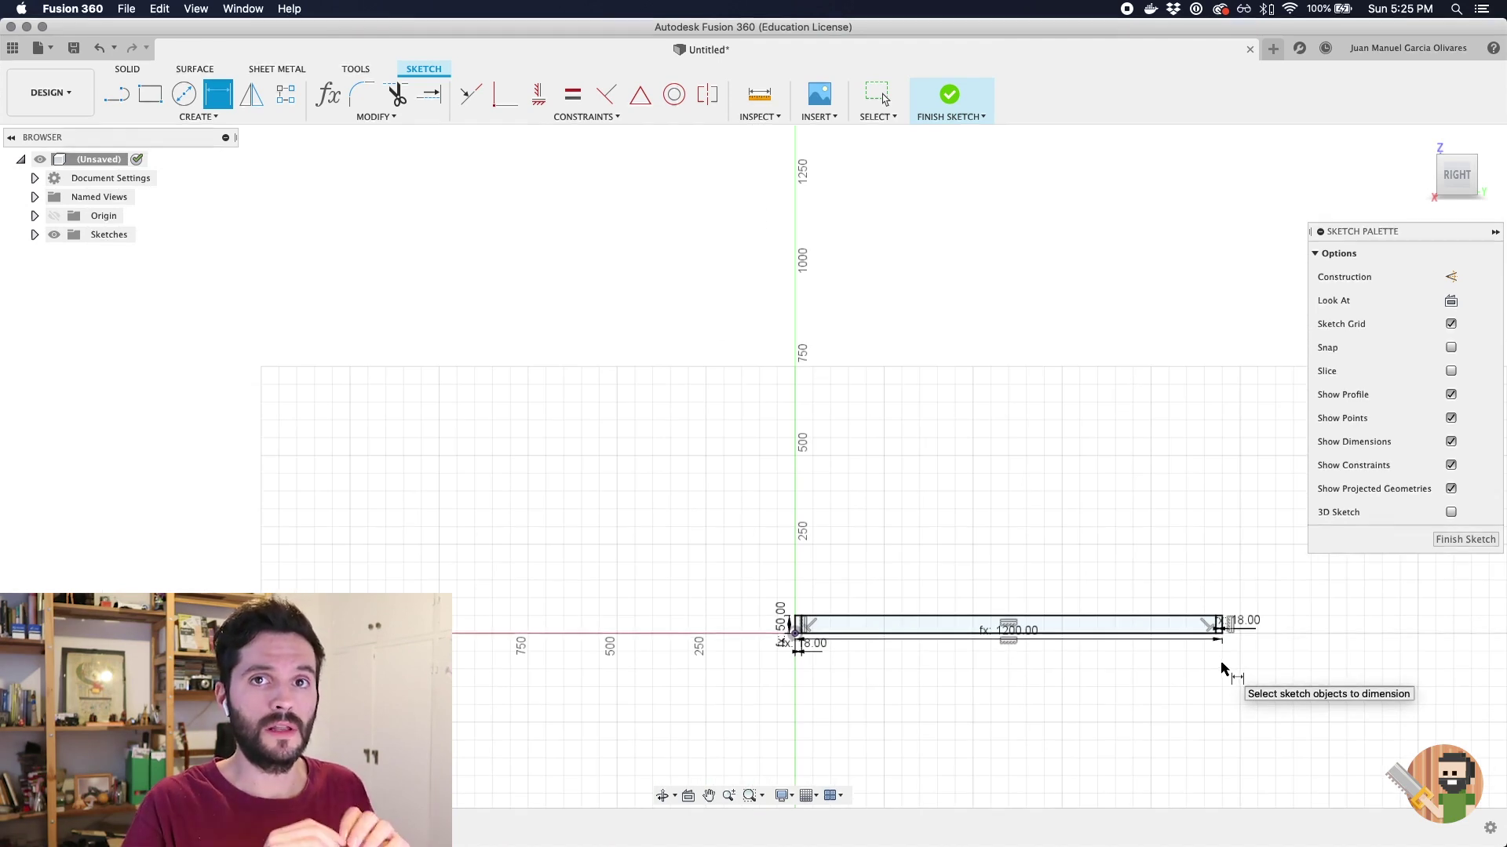
pyautogui.press('r')
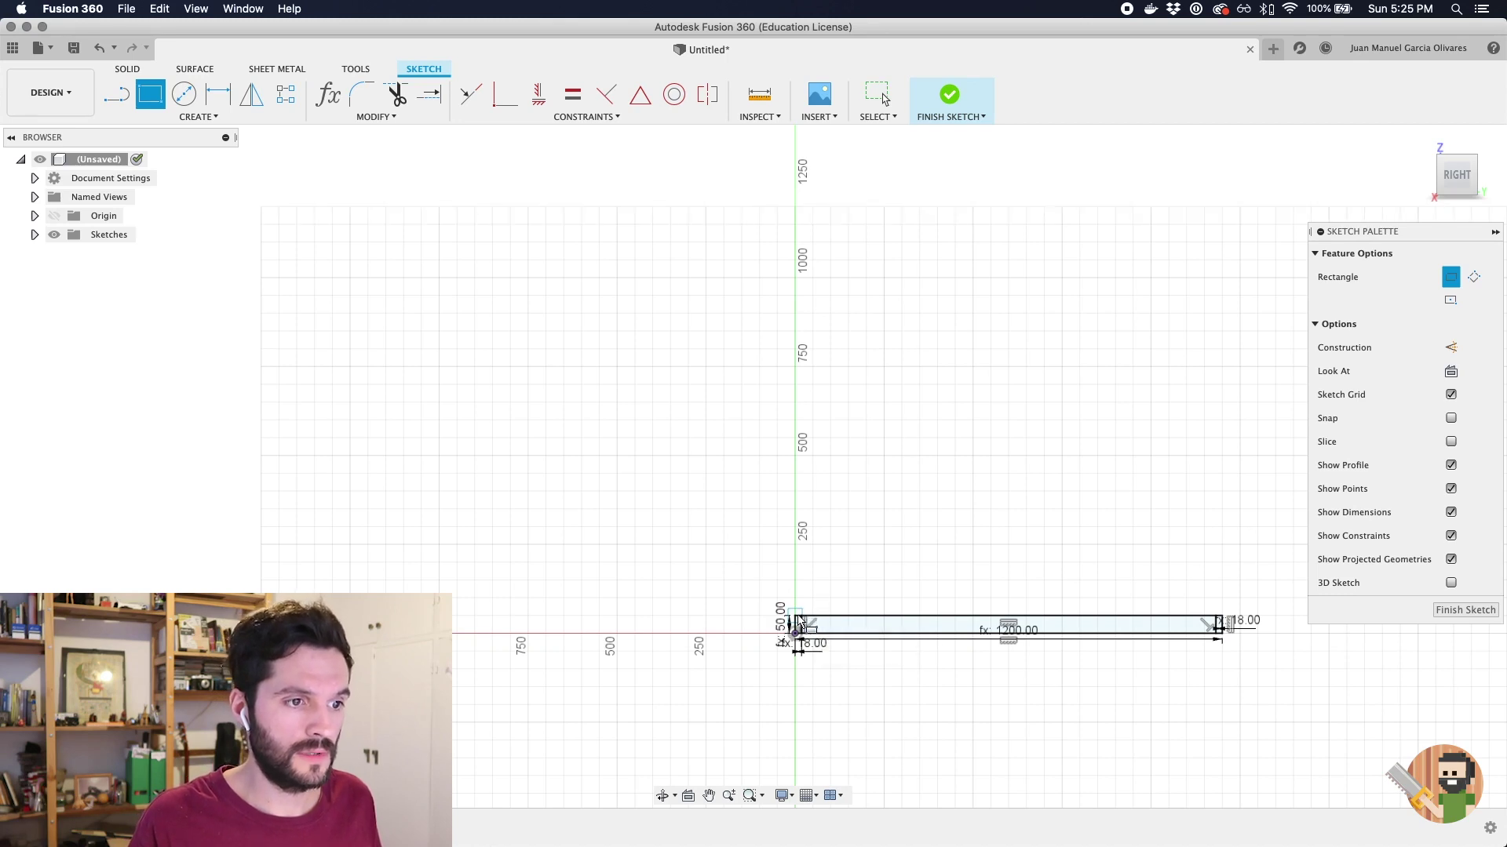
pyautogui.click(798, 624)
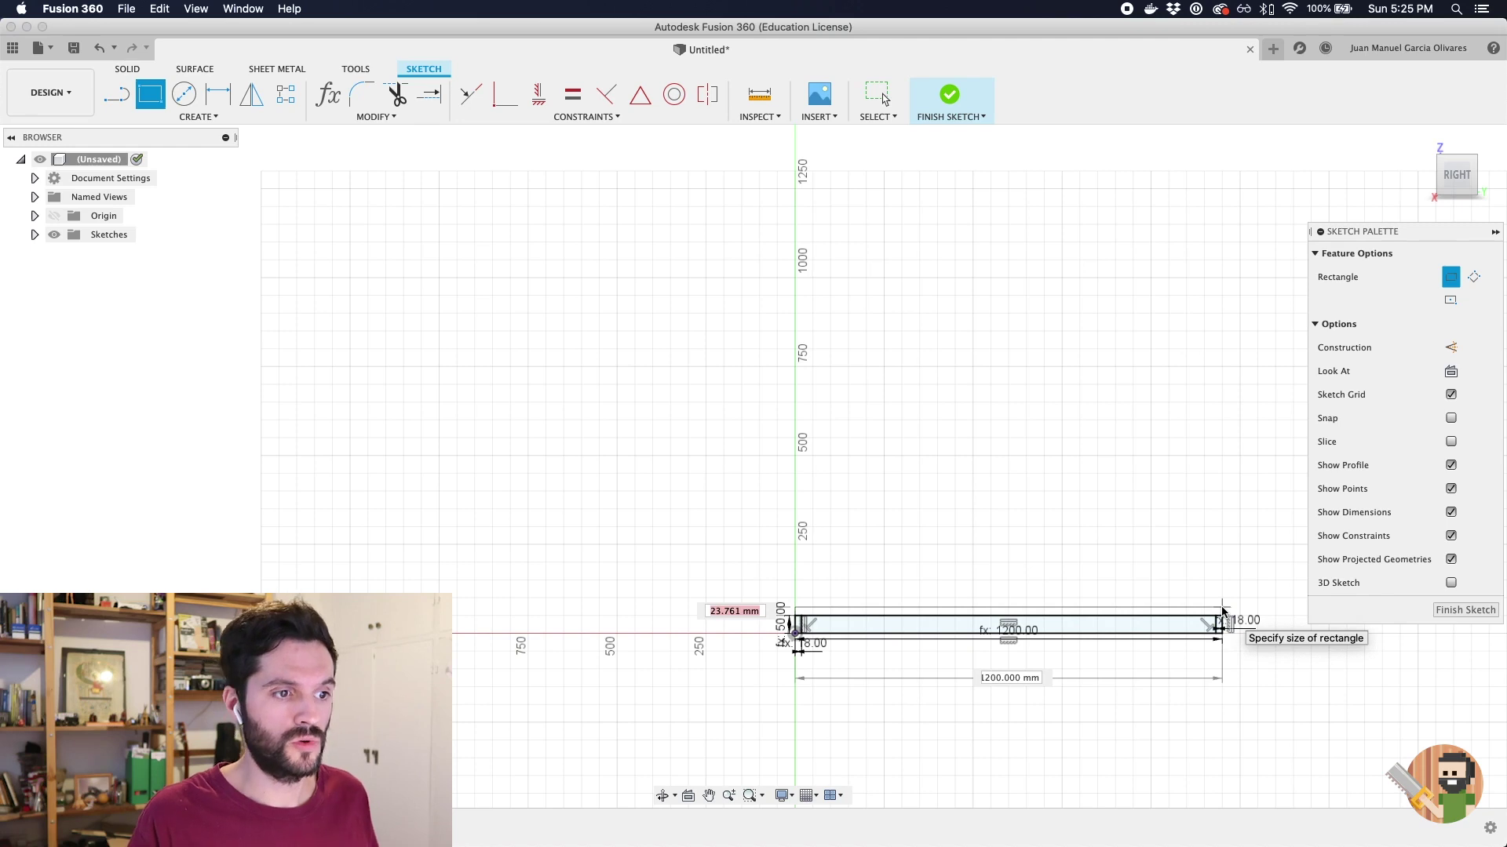
pyautogui.write('ma')
pyautogui.press('Tab')
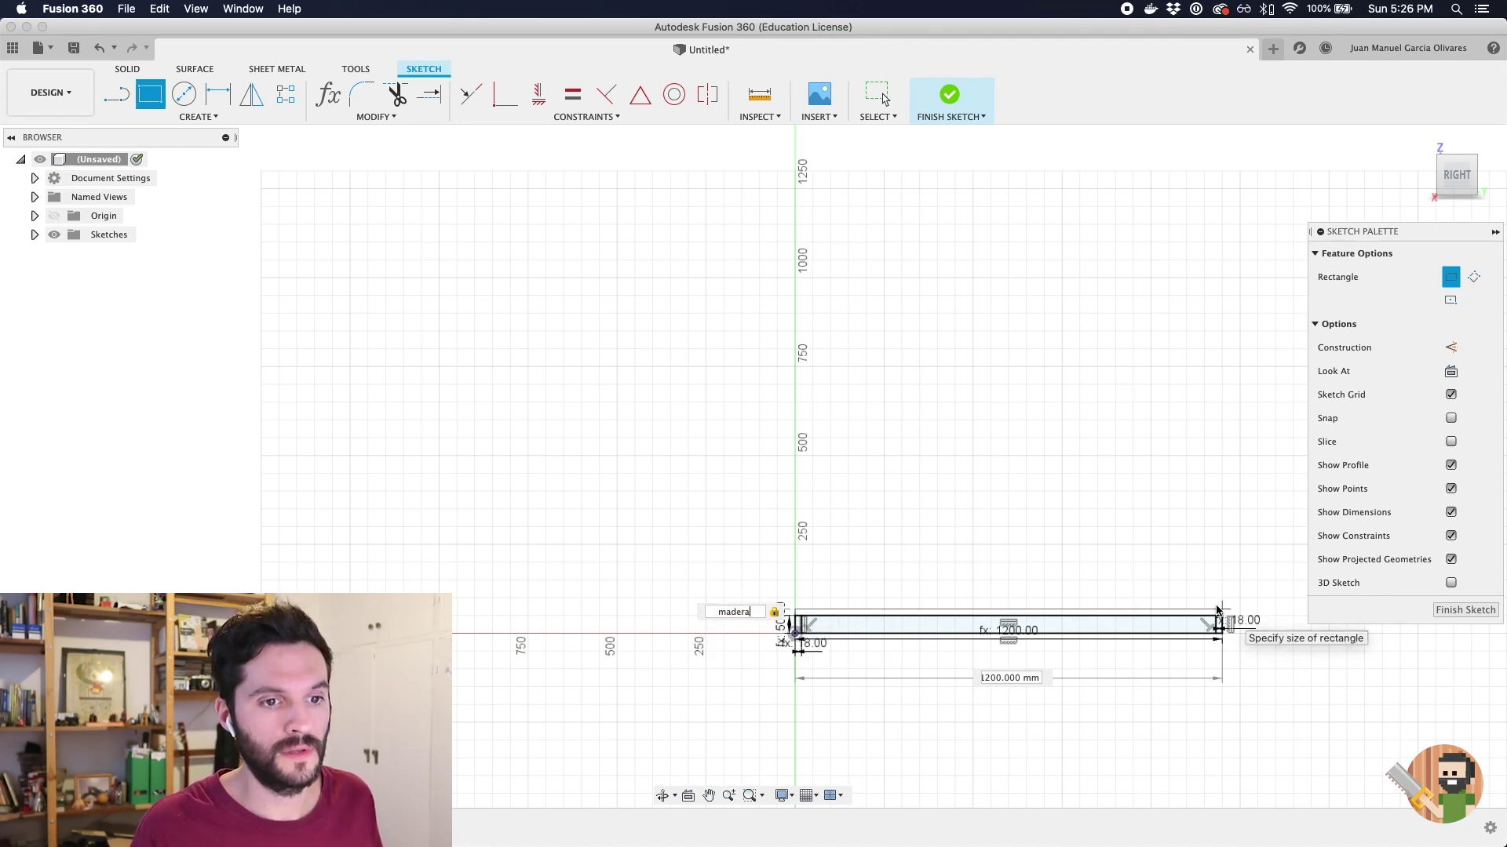
pyautogui.scroll(5, 1221, 611)
pyautogui.scroll(6, 1231, 617)
pyautogui.click(1226, 648)
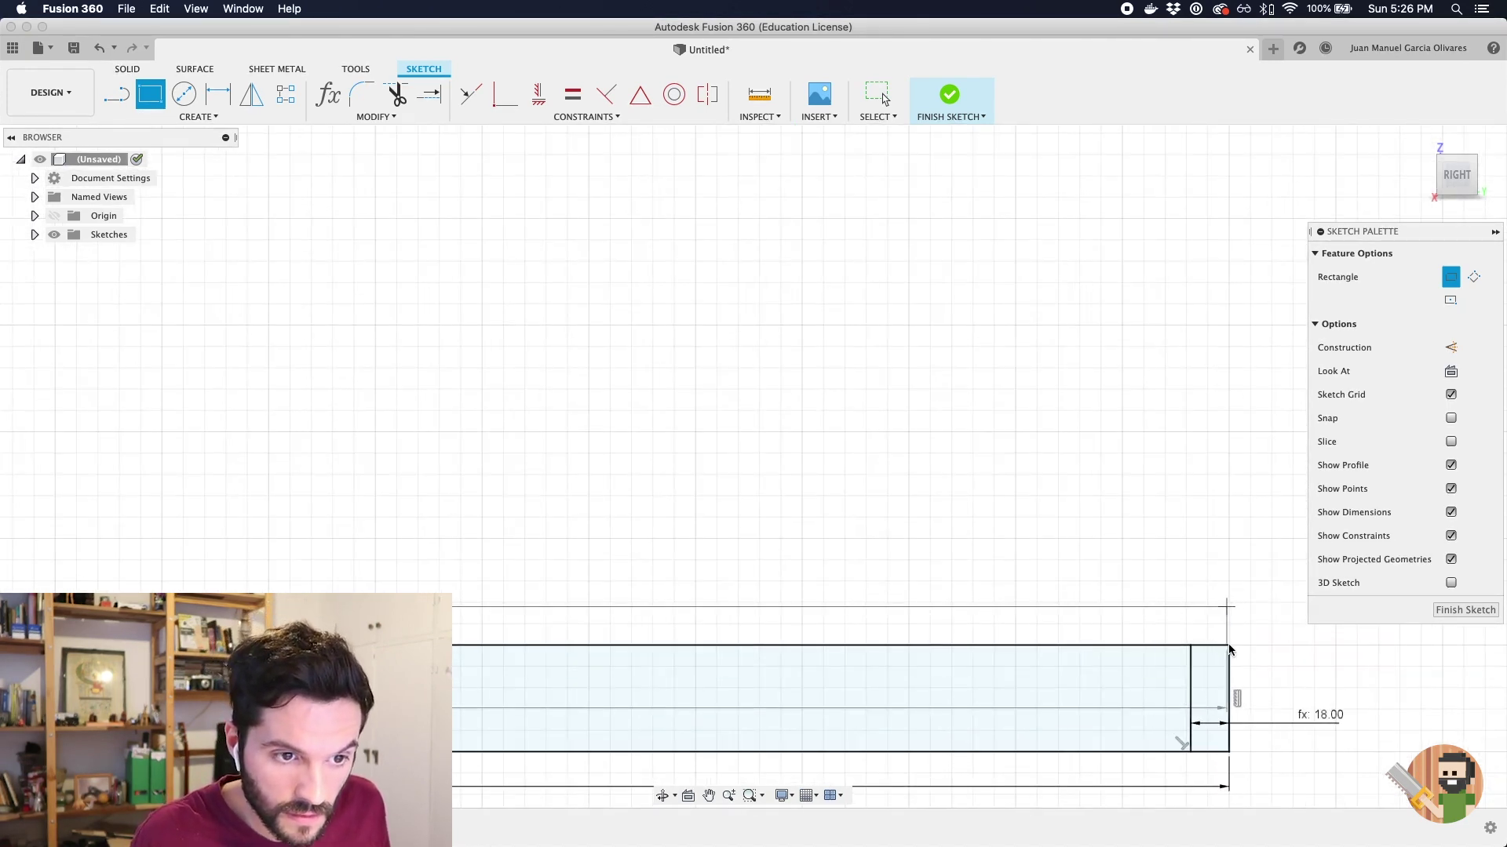
pyautogui.click(1228, 648)
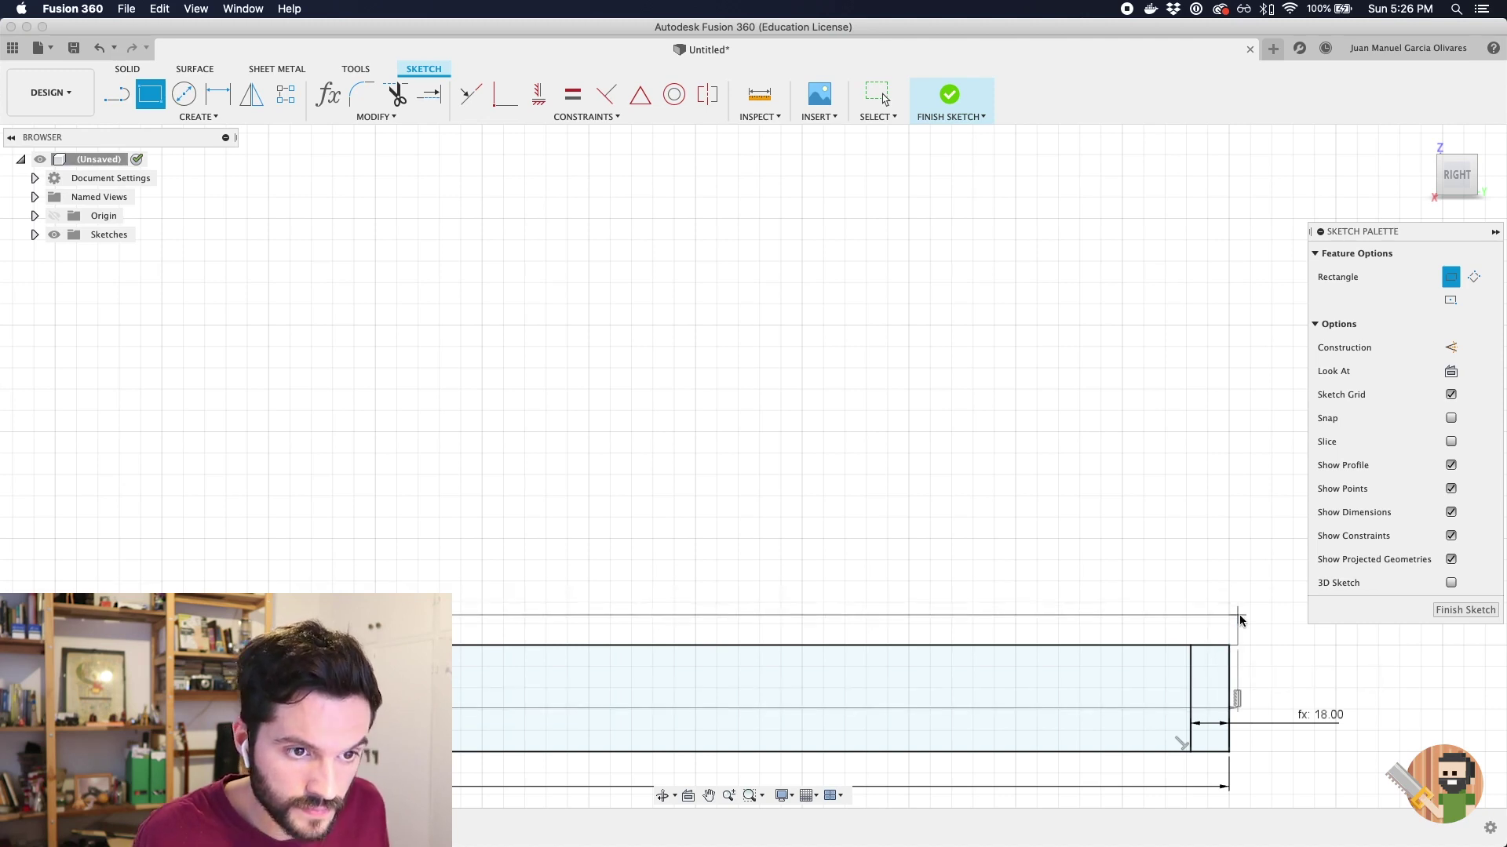
pyautogui.press('Escape')
pyautogui.click(1229, 640)
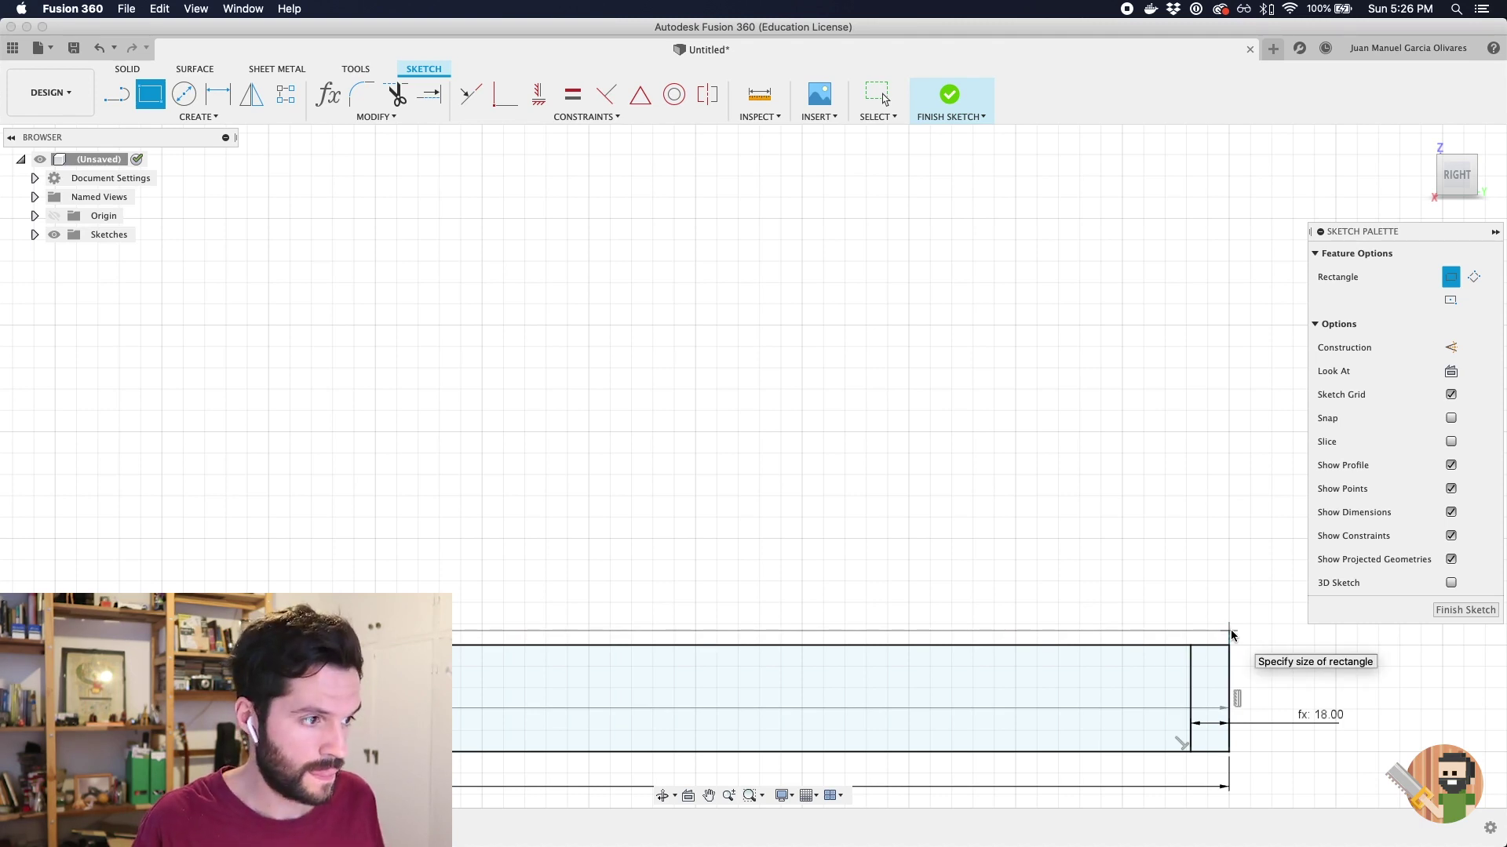
pyautogui.click(1229, 608)
pyautogui.press('Escape')
pyautogui.scroll(2, 1232, 635)
pyautogui.scroll(-3, 1231, 635)
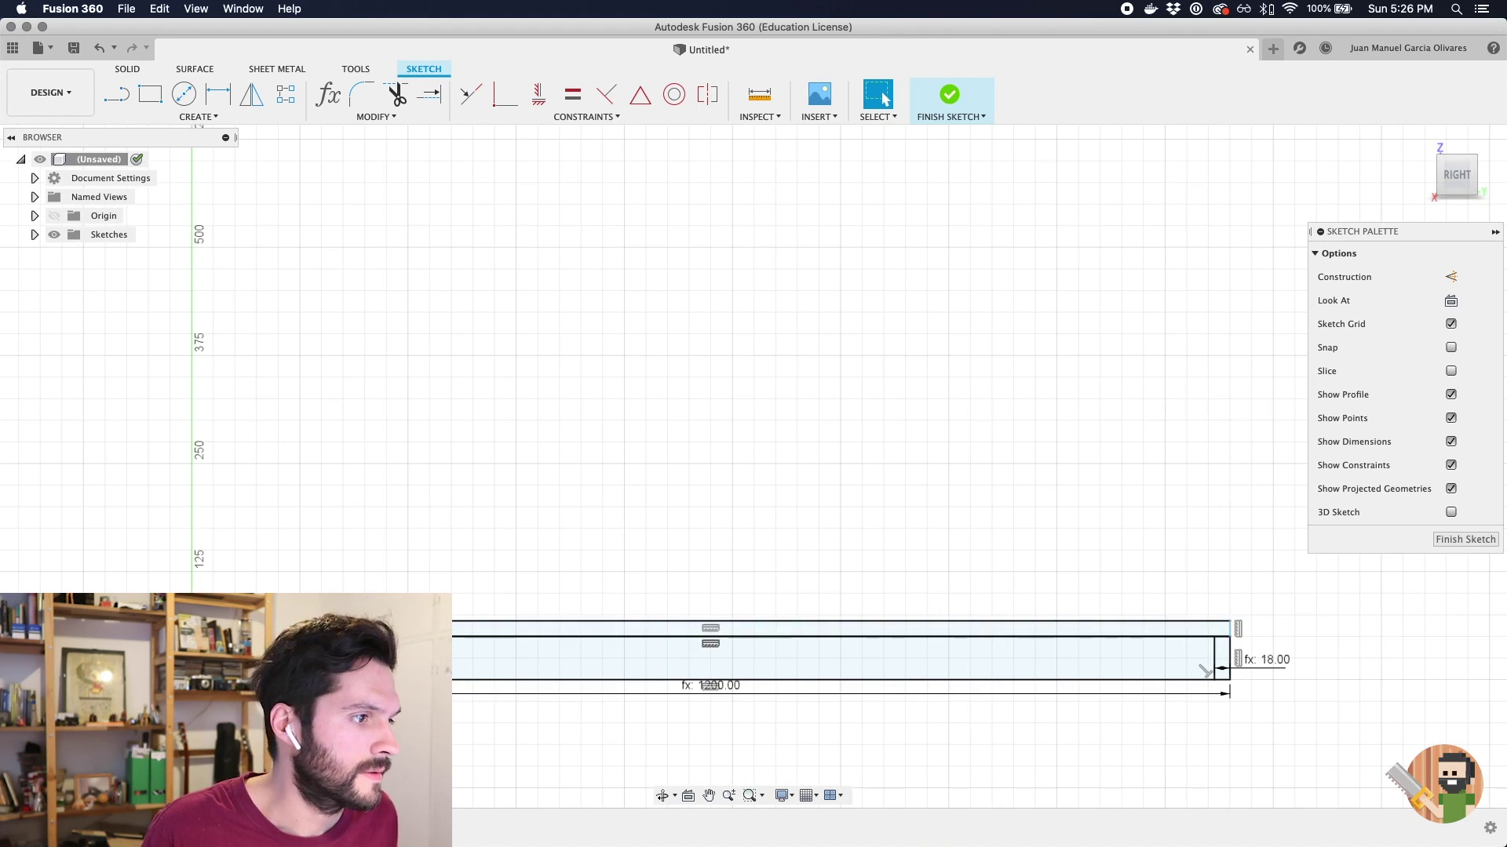
# Step: Make the bottom panel's far lower corner coincident with the baseboard's upper corner, and move the overall width dimension farther below the sketch
pyautogui.click(490, 621)
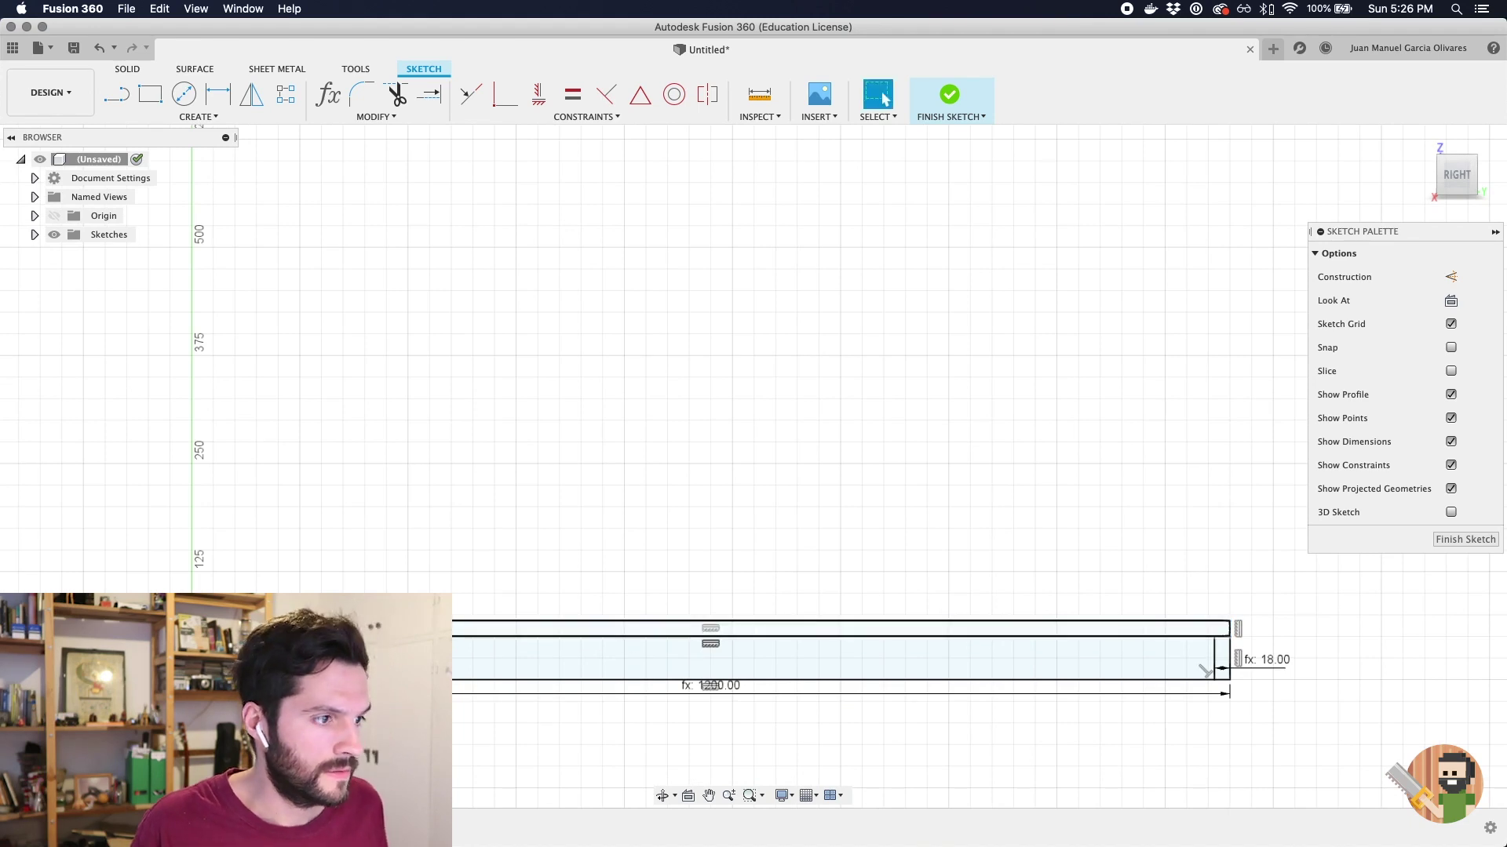
pyautogui.click(1130, 605)
pyautogui.scroll(-3, 1237, 648)
pyautogui.scroll(6, 1237, 648)
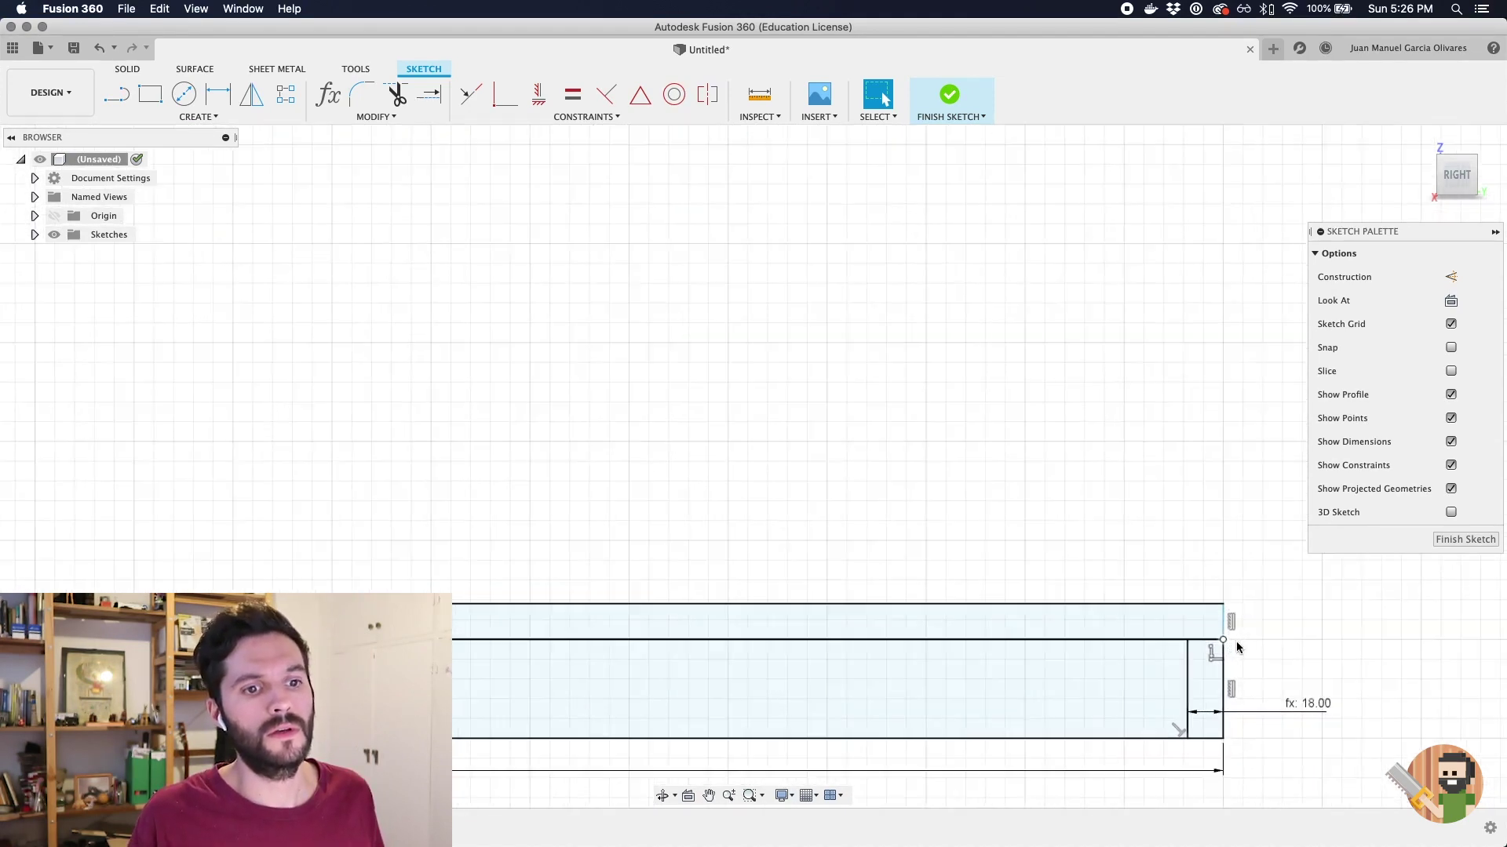
pyautogui.moveTo(1215, 622); pyautogui.dragTo(1024, 636)
pyautogui.press('Escape')
pyautogui.click(1023, 638)
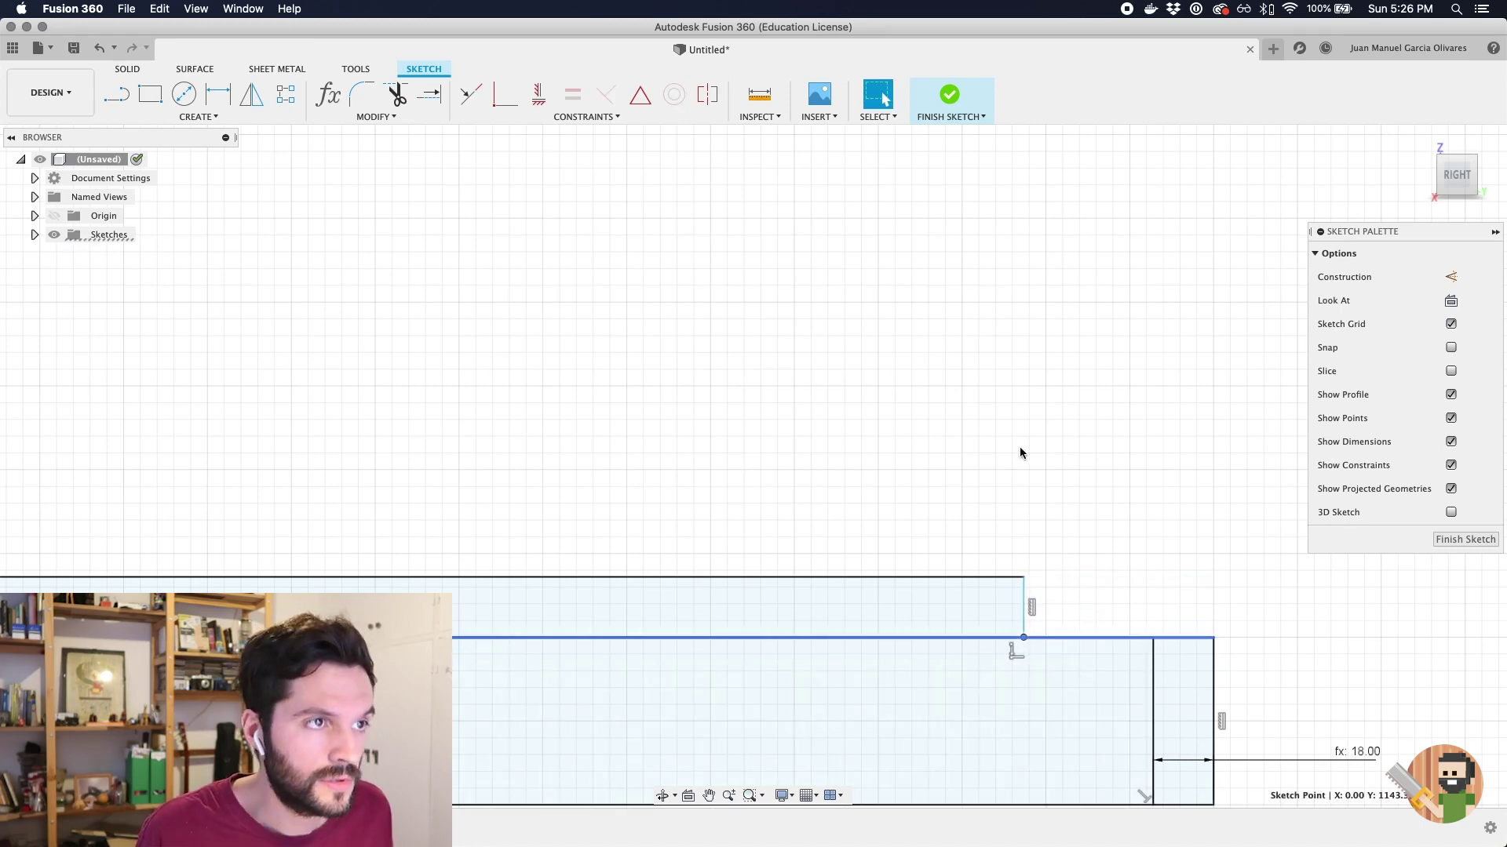
pyautogui.click(496, 105)
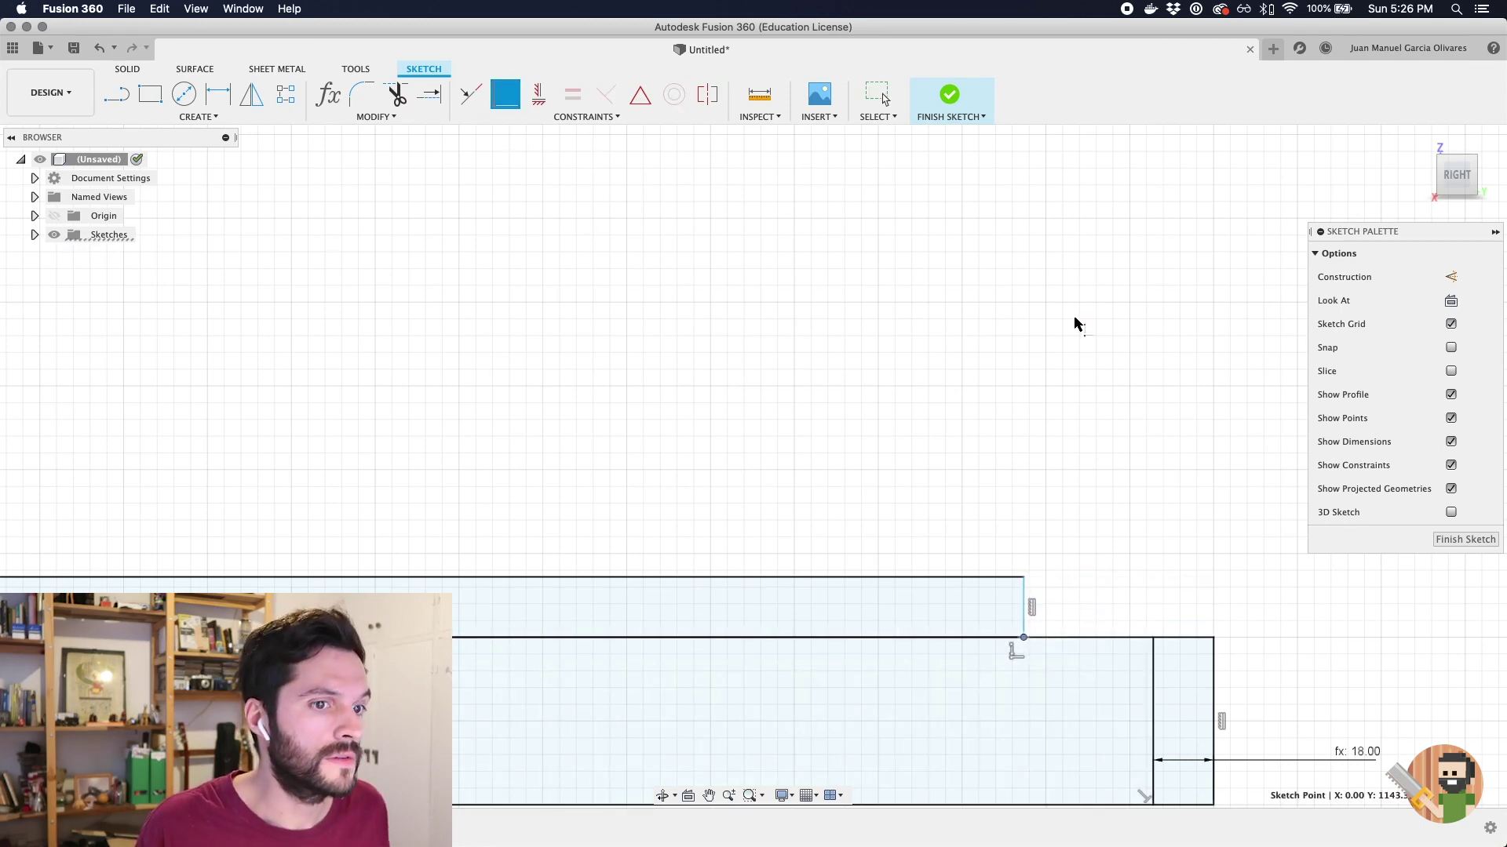
pyautogui.click(1213, 637)
pyautogui.scroll(5, 1225, 656)
pyautogui.scroll(-6, 1225, 656)
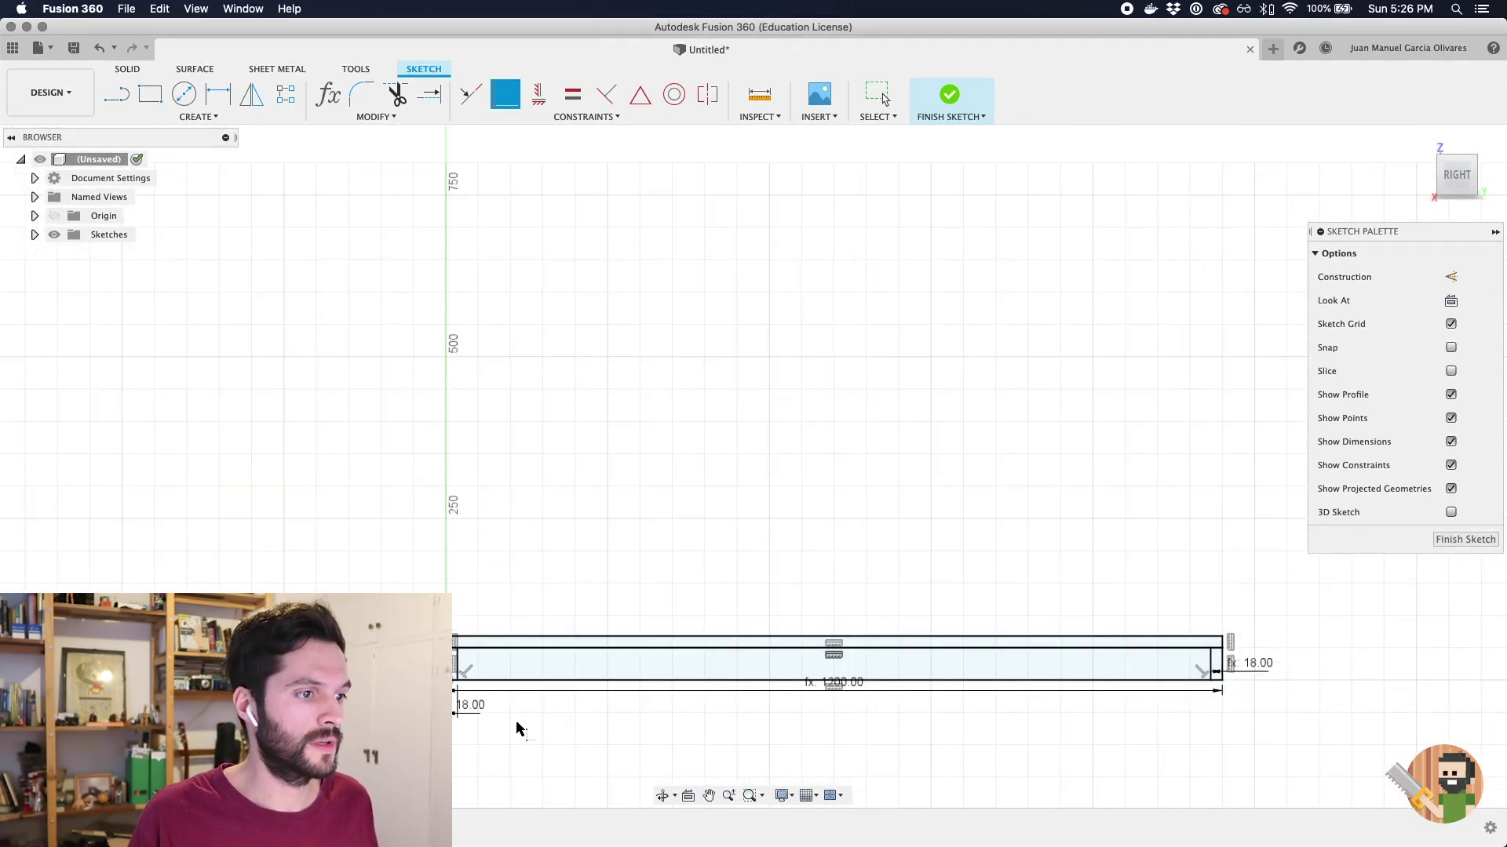
pyautogui.moveTo(853, 695); pyautogui.dragTo(851, 759)
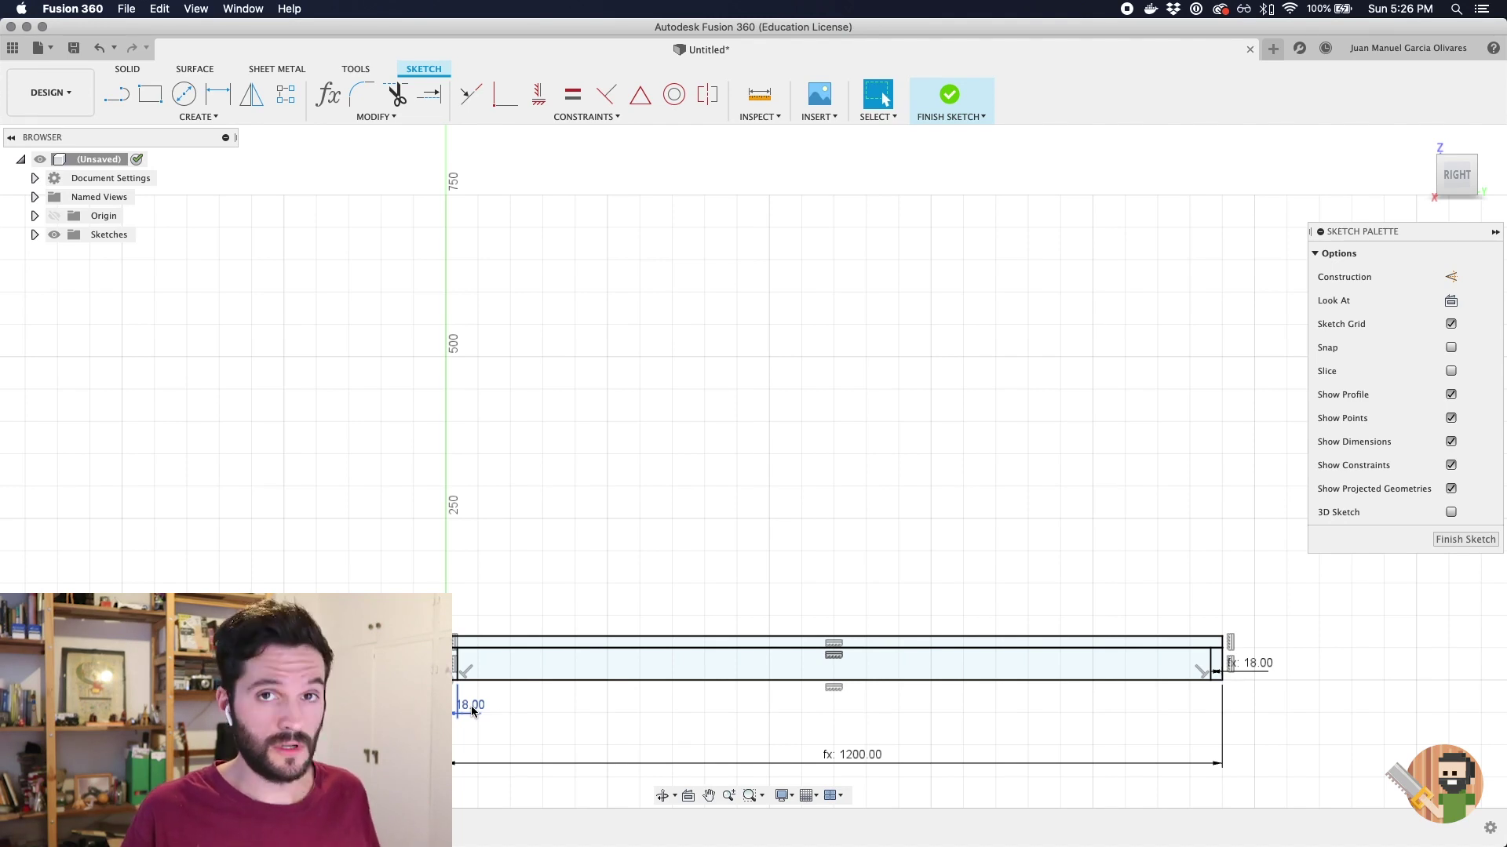
# Step: Sketch an upright side-panel rectangle from the bottom panel's upper corner at the origin end, madera wide and about 554 mm high
pyautogui.press('r')
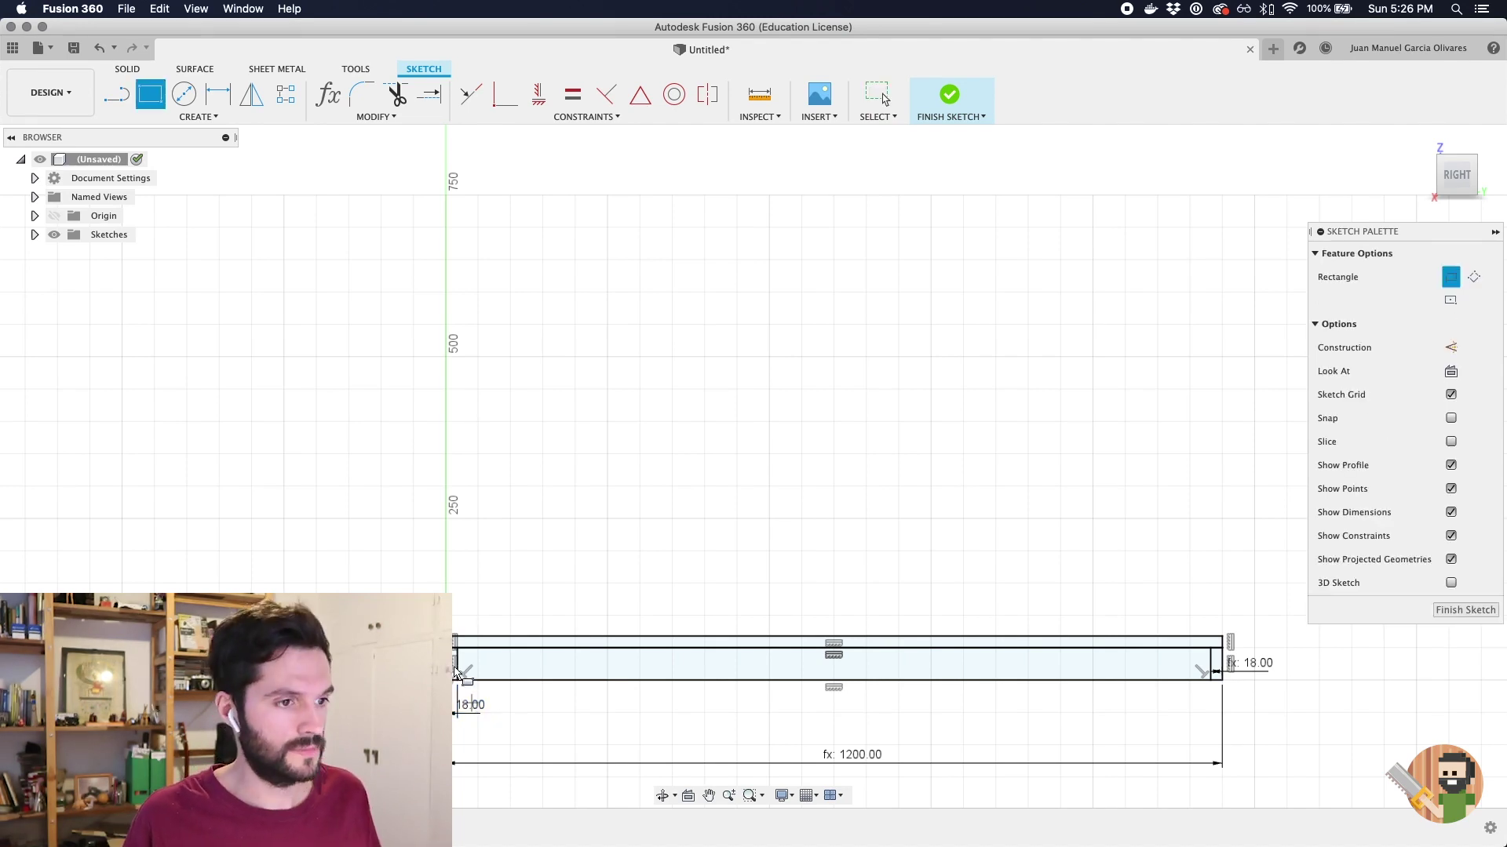
pyautogui.click(455, 637)
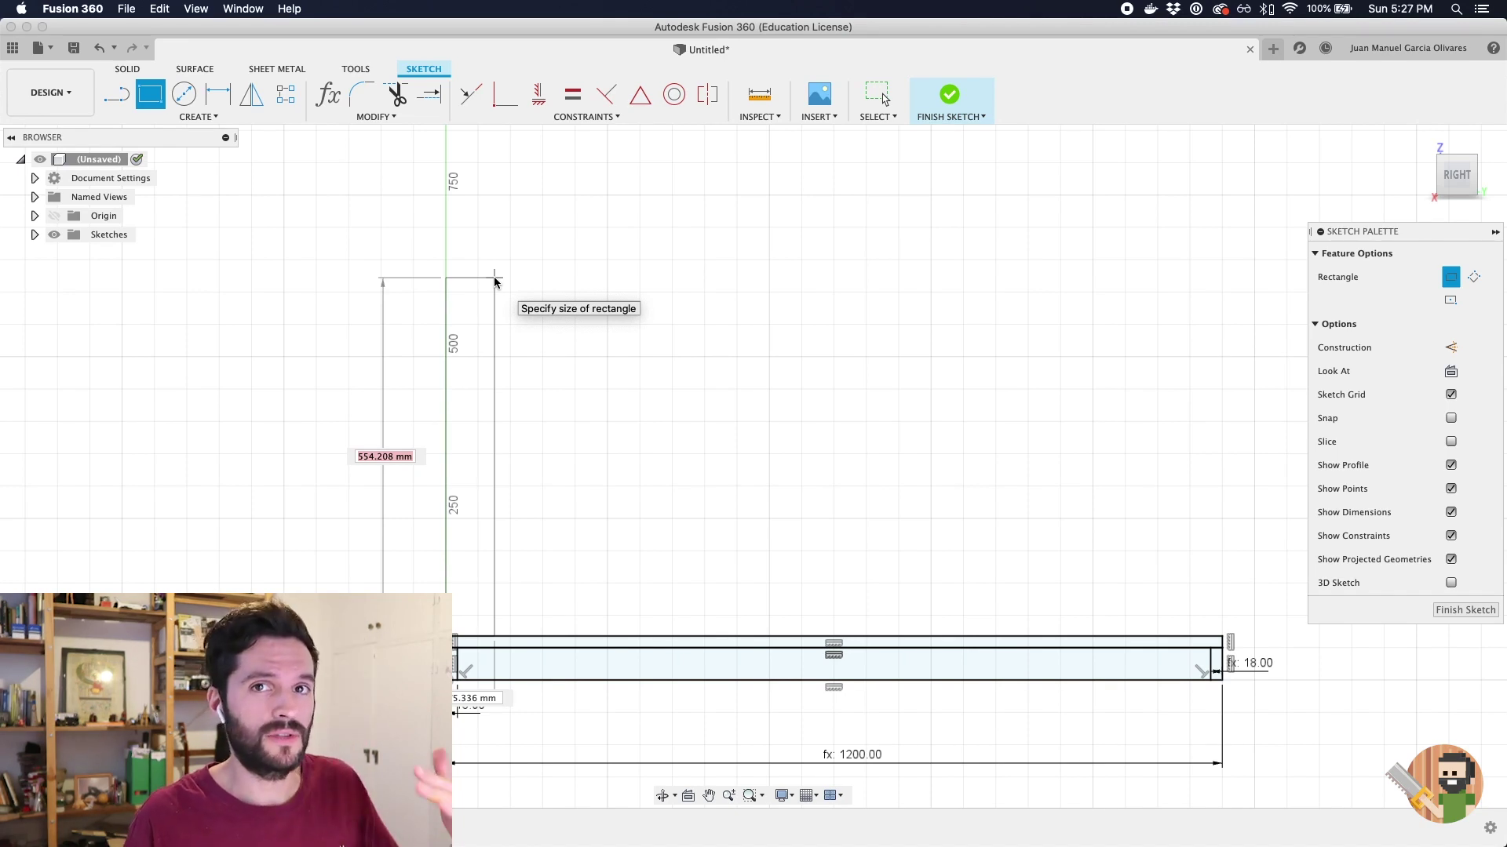
pyautogui.press('Tab')
pyautogui.write('madera')
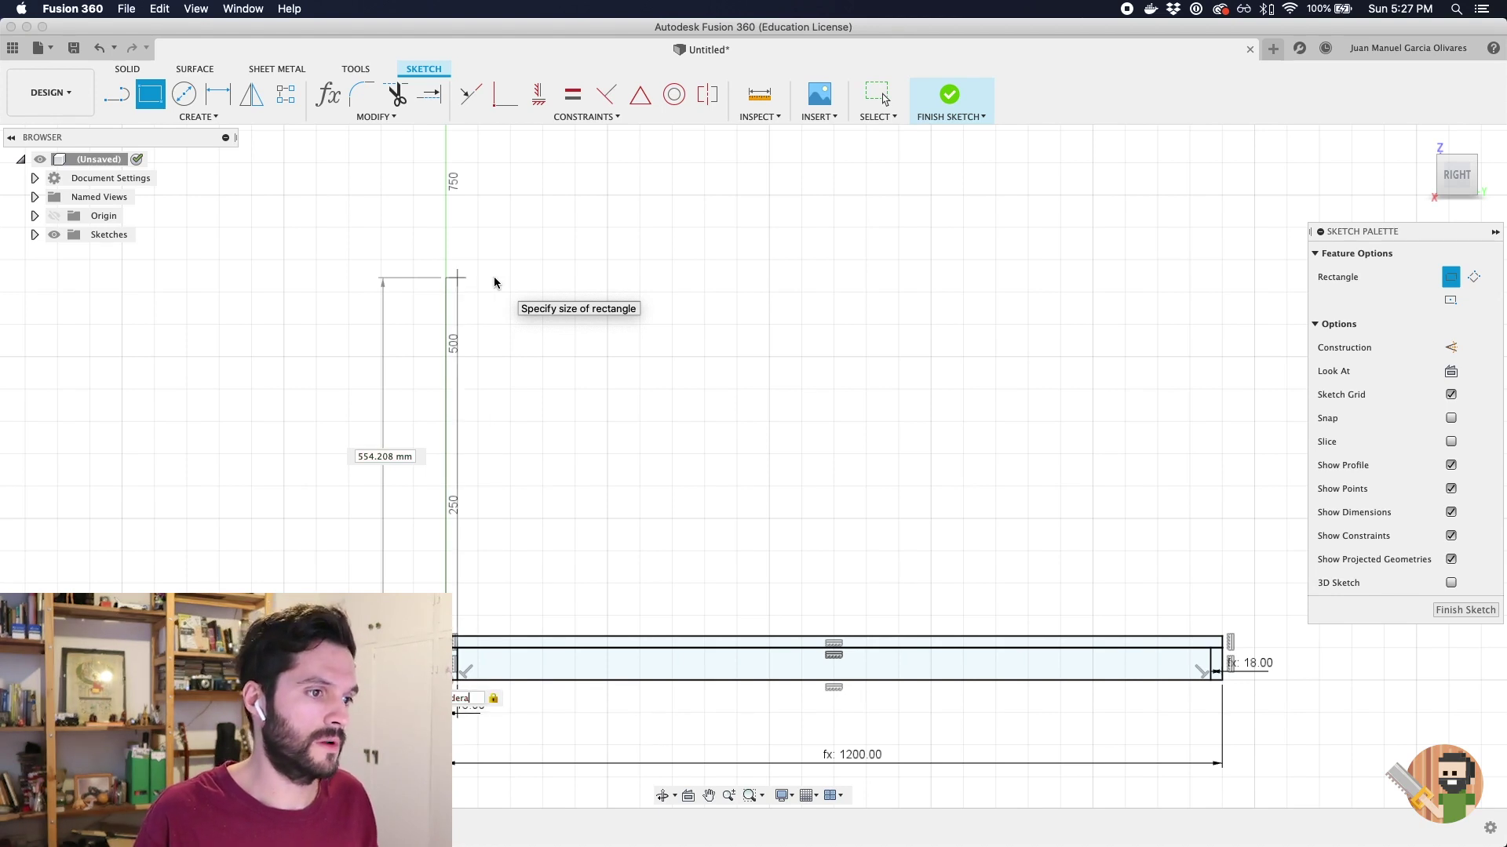
pyautogui.press('Return')
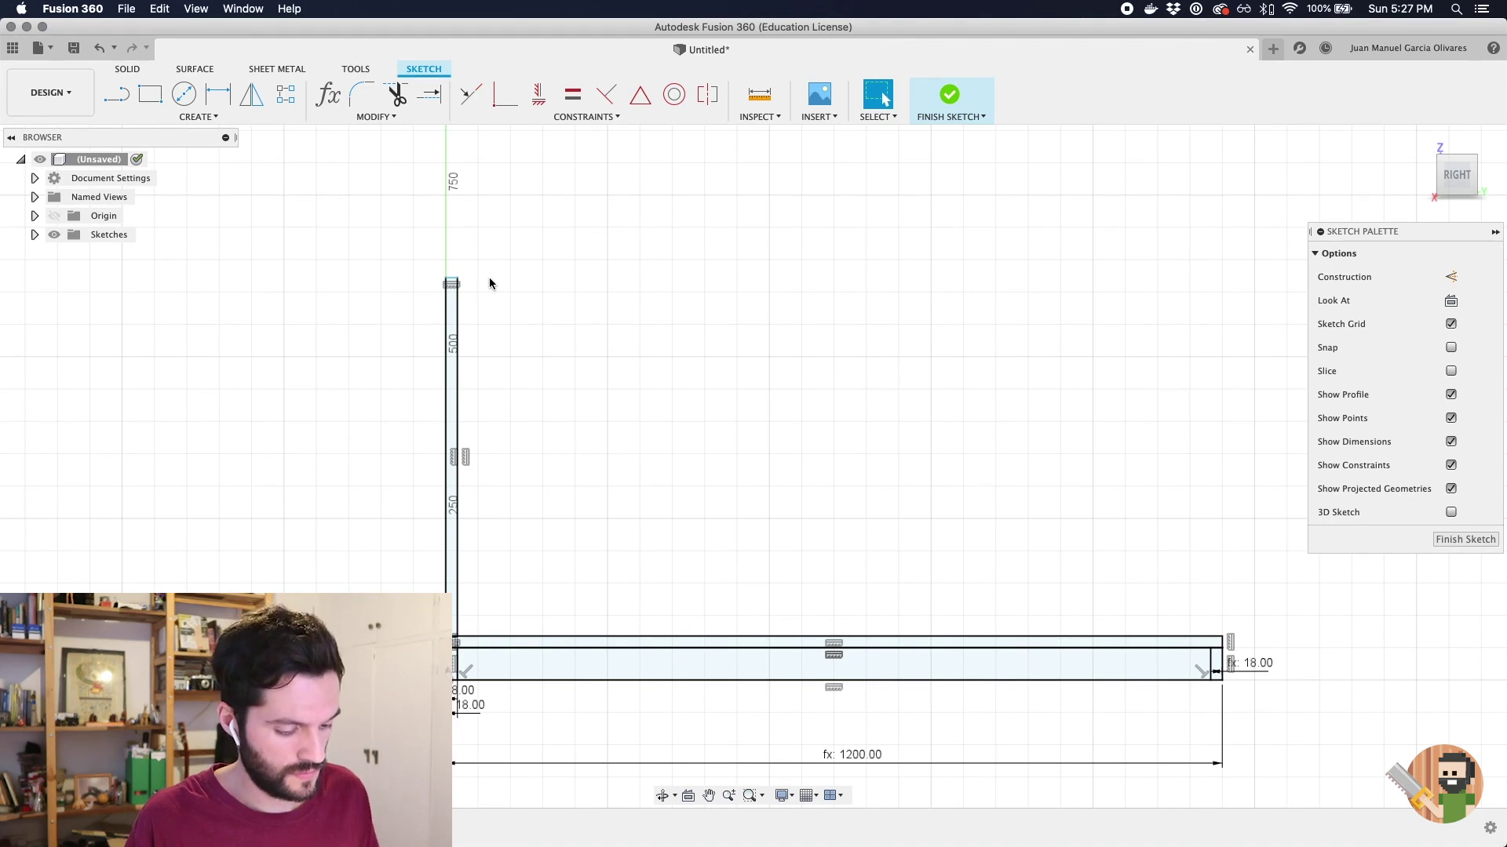
# Step: Sketch a top-panel rectangle from the side panel's upper outer corner, with height madera and about 495 mm long
pyautogui.press('r')
pyautogui.click(449, 280)
pyautogui.write('ma')
pyautogui.press('Return')
pyautogui.press('Tab')
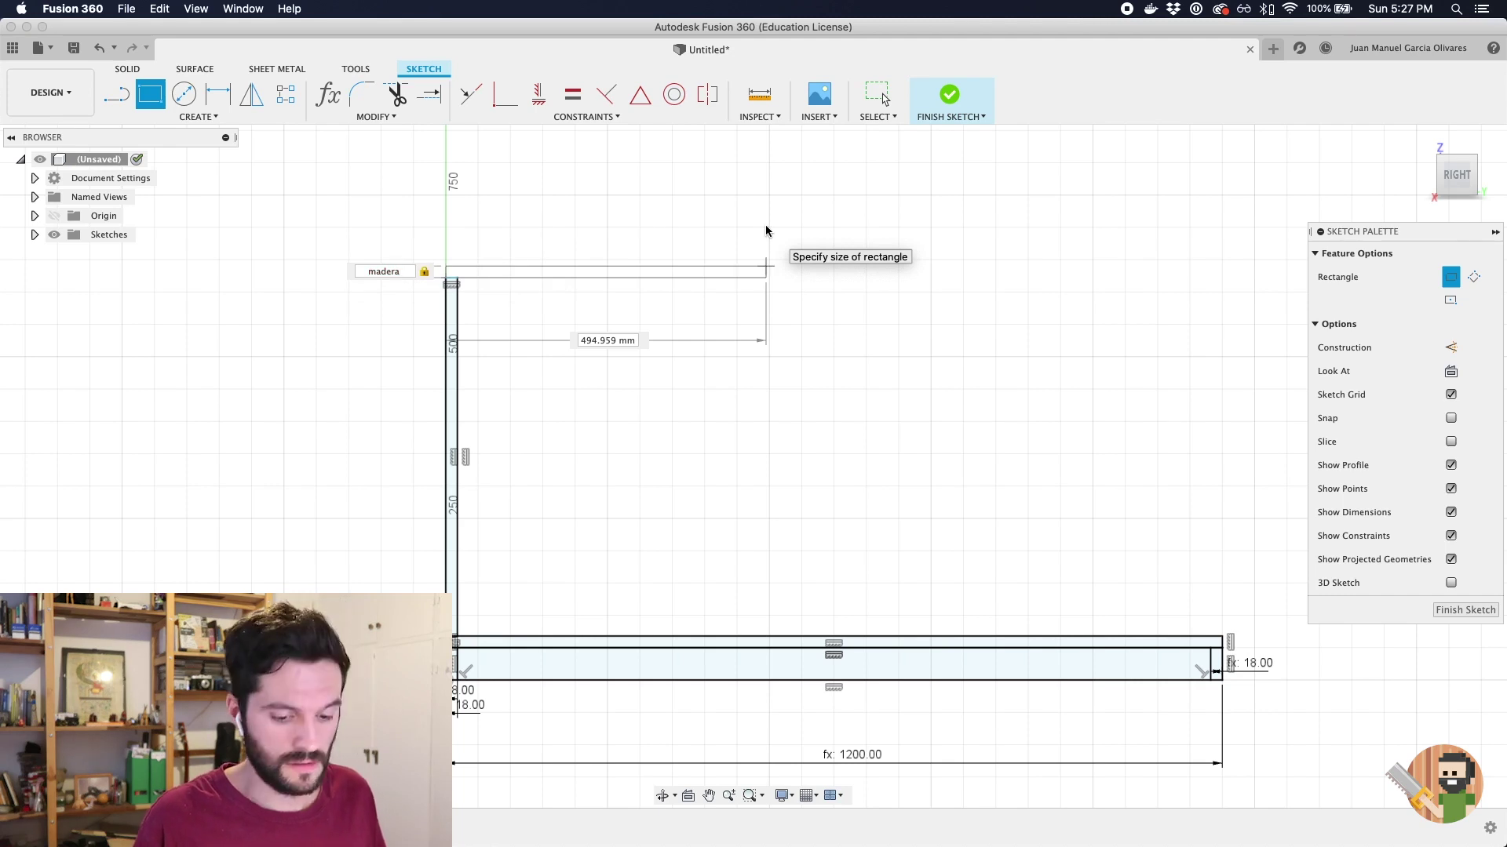
pyautogui.click(766, 230)
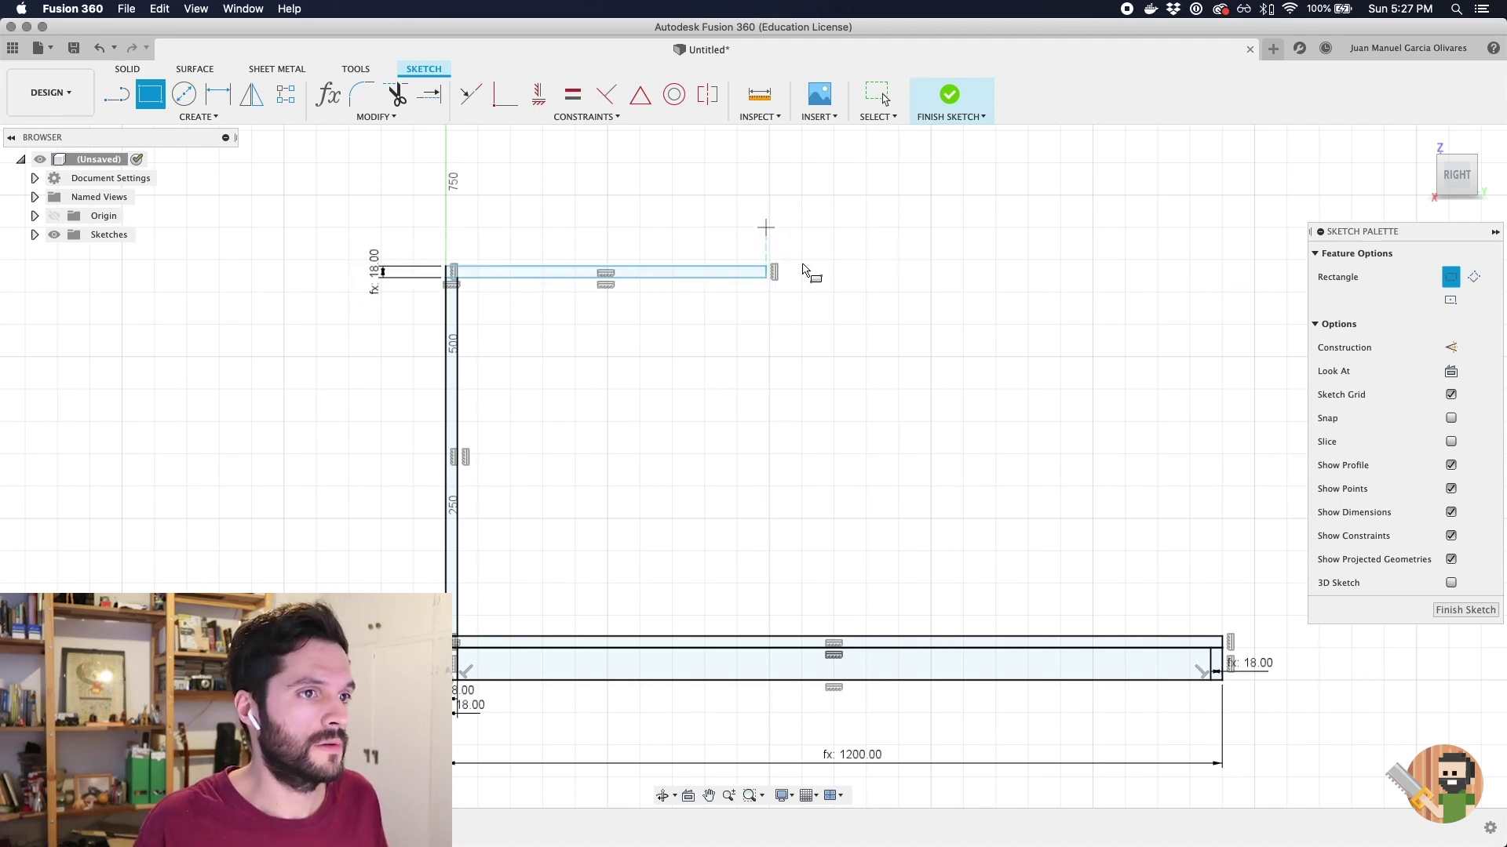
pyautogui.press('Escape')
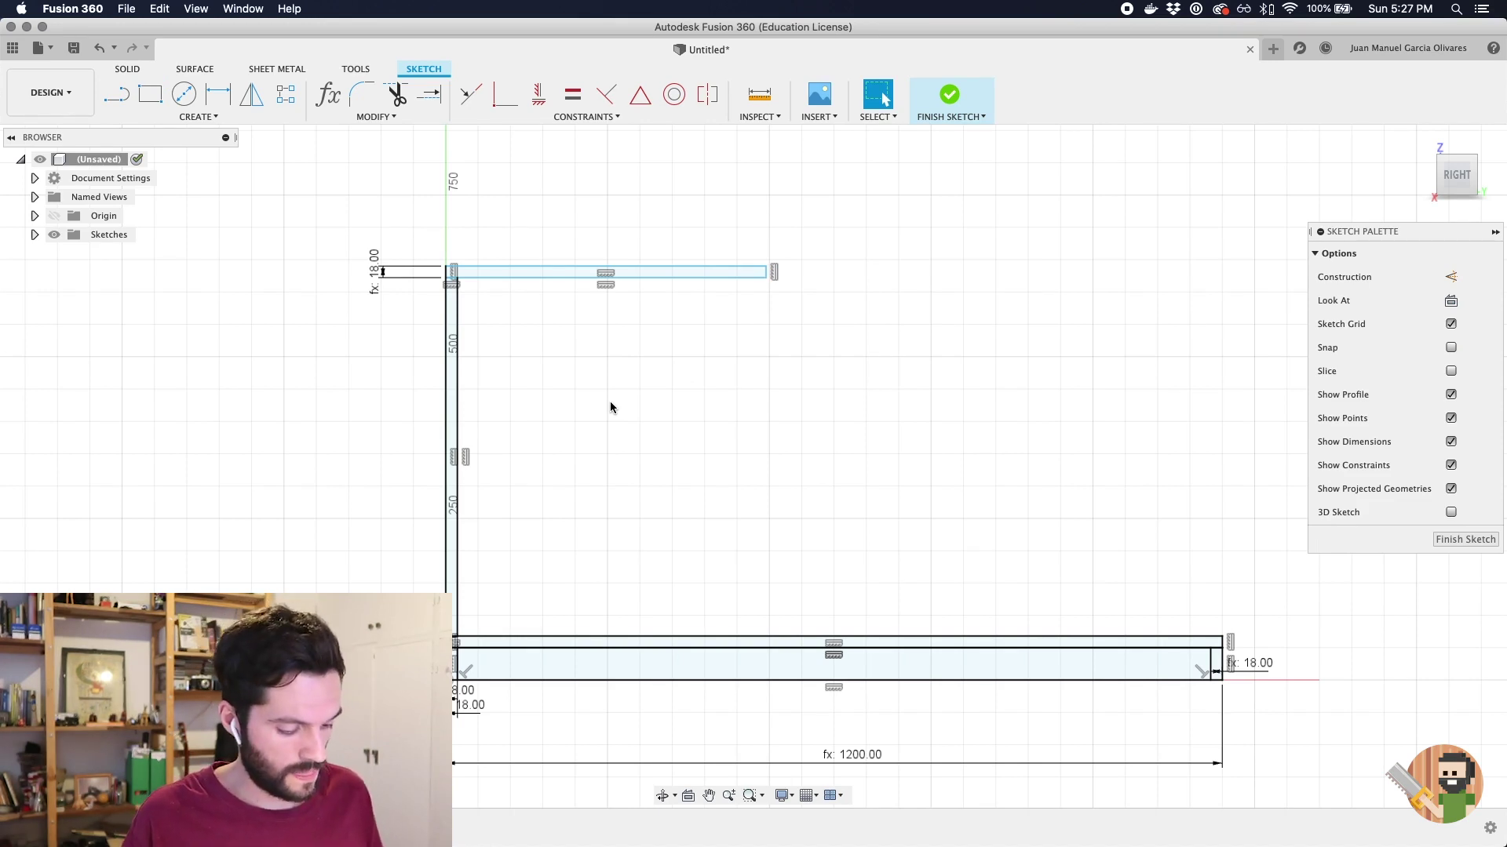
# Step: Dimension the overall height from the baseboard's lower edge to the top panel's upper edge as 1850 mm
pyautogui.press('d')
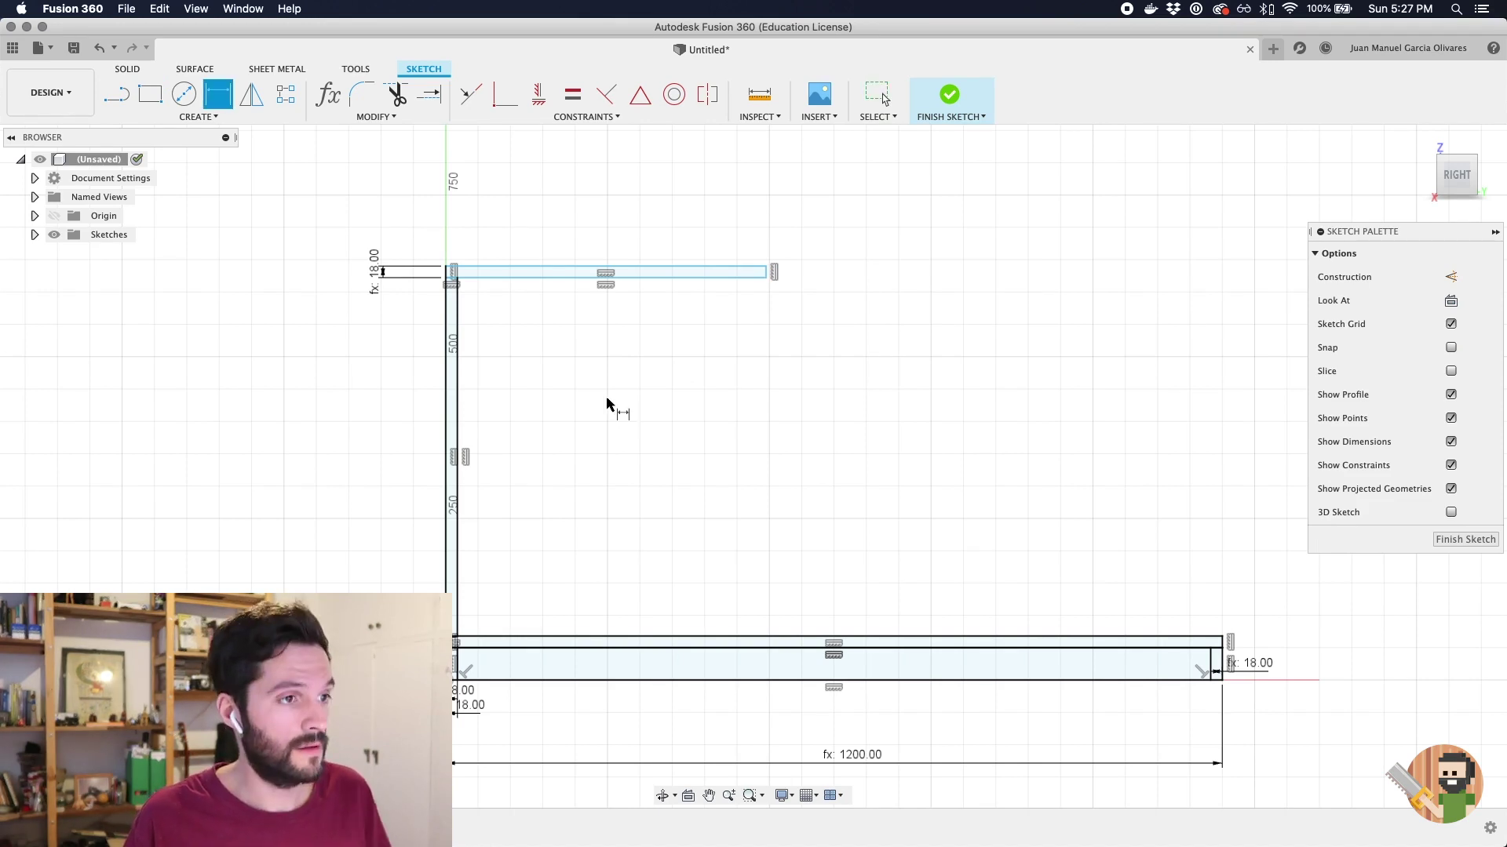
pyautogui.click(565, 272)
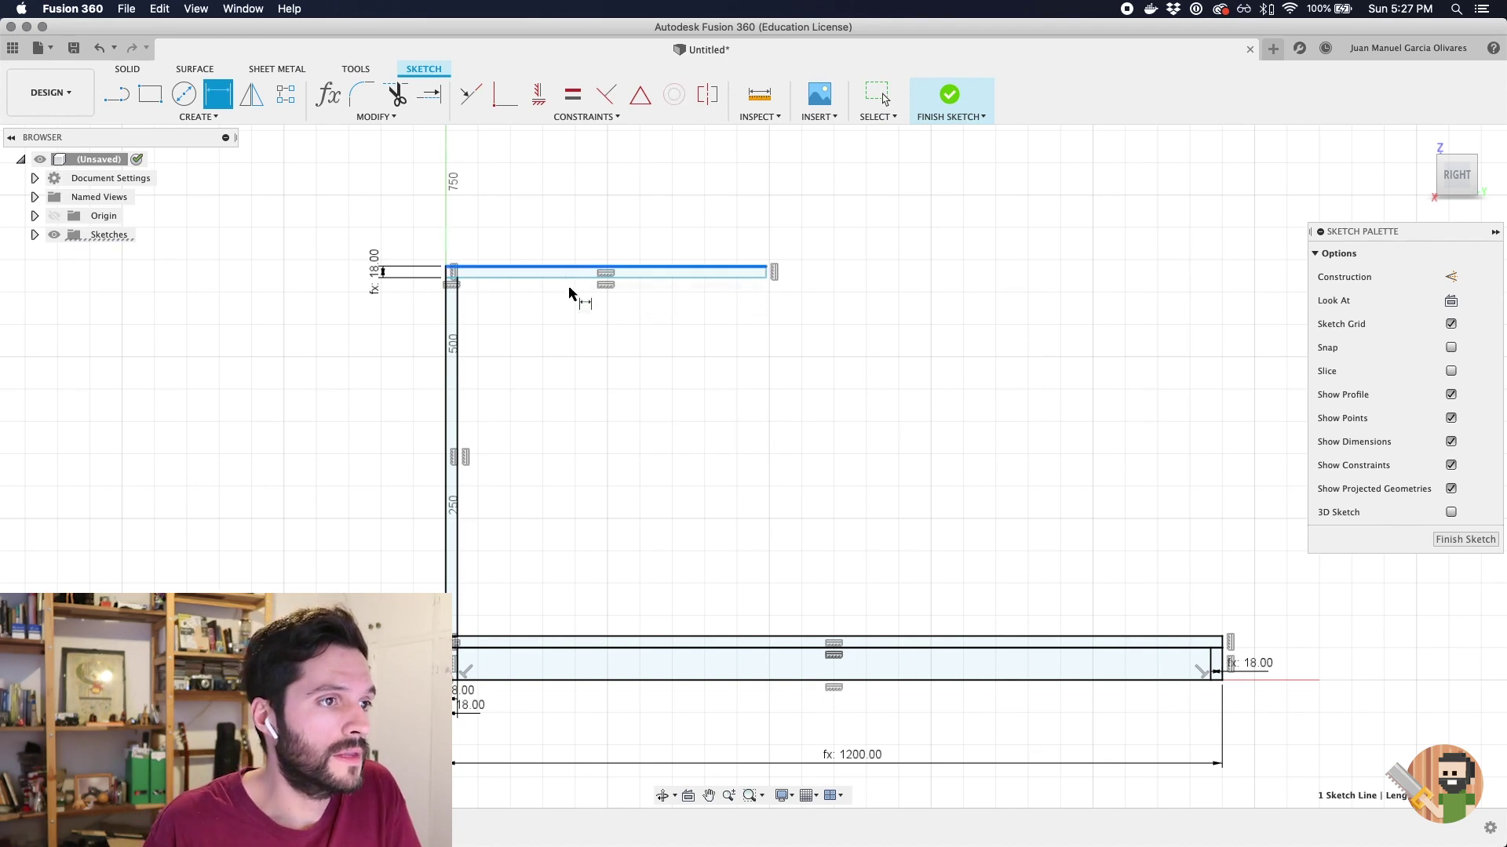
pyautogui.click(537, 680)
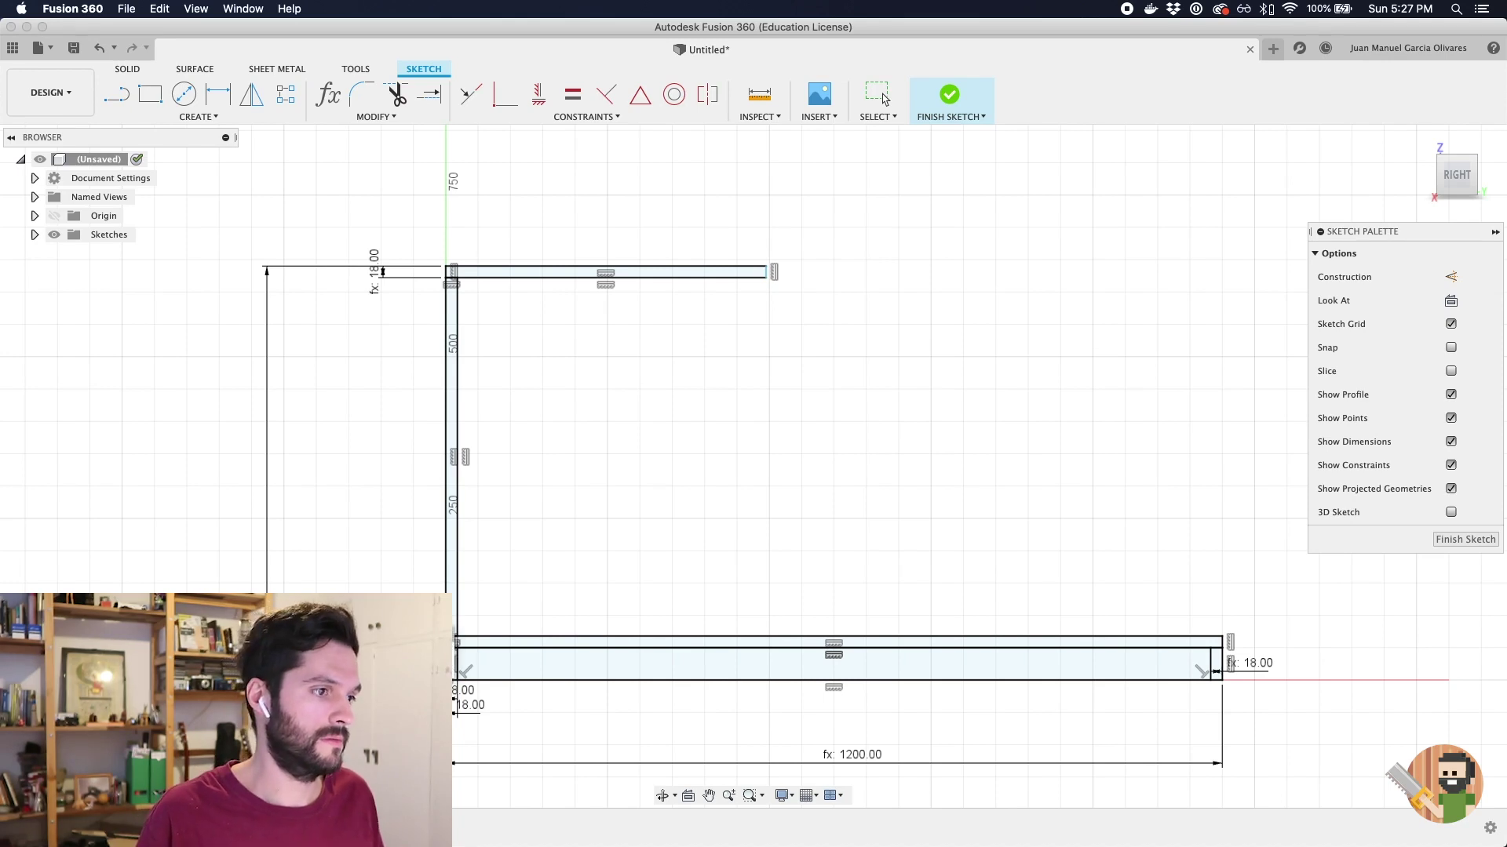
pyautogui.press('Return')
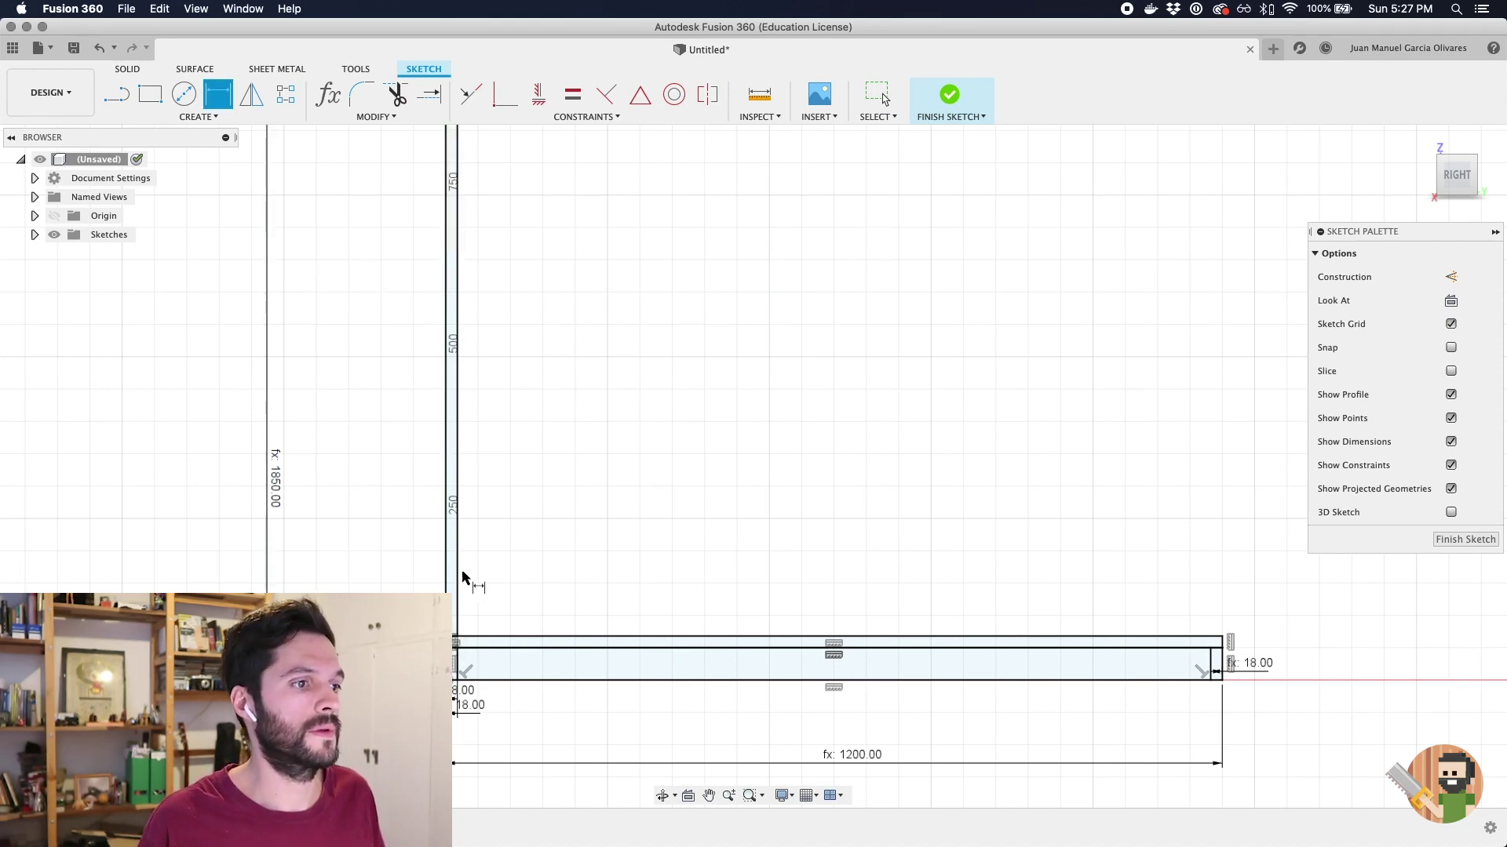
pyautogui.scroll(2, 559, 581)
pyautogui.scroll(-5, 558, 580)
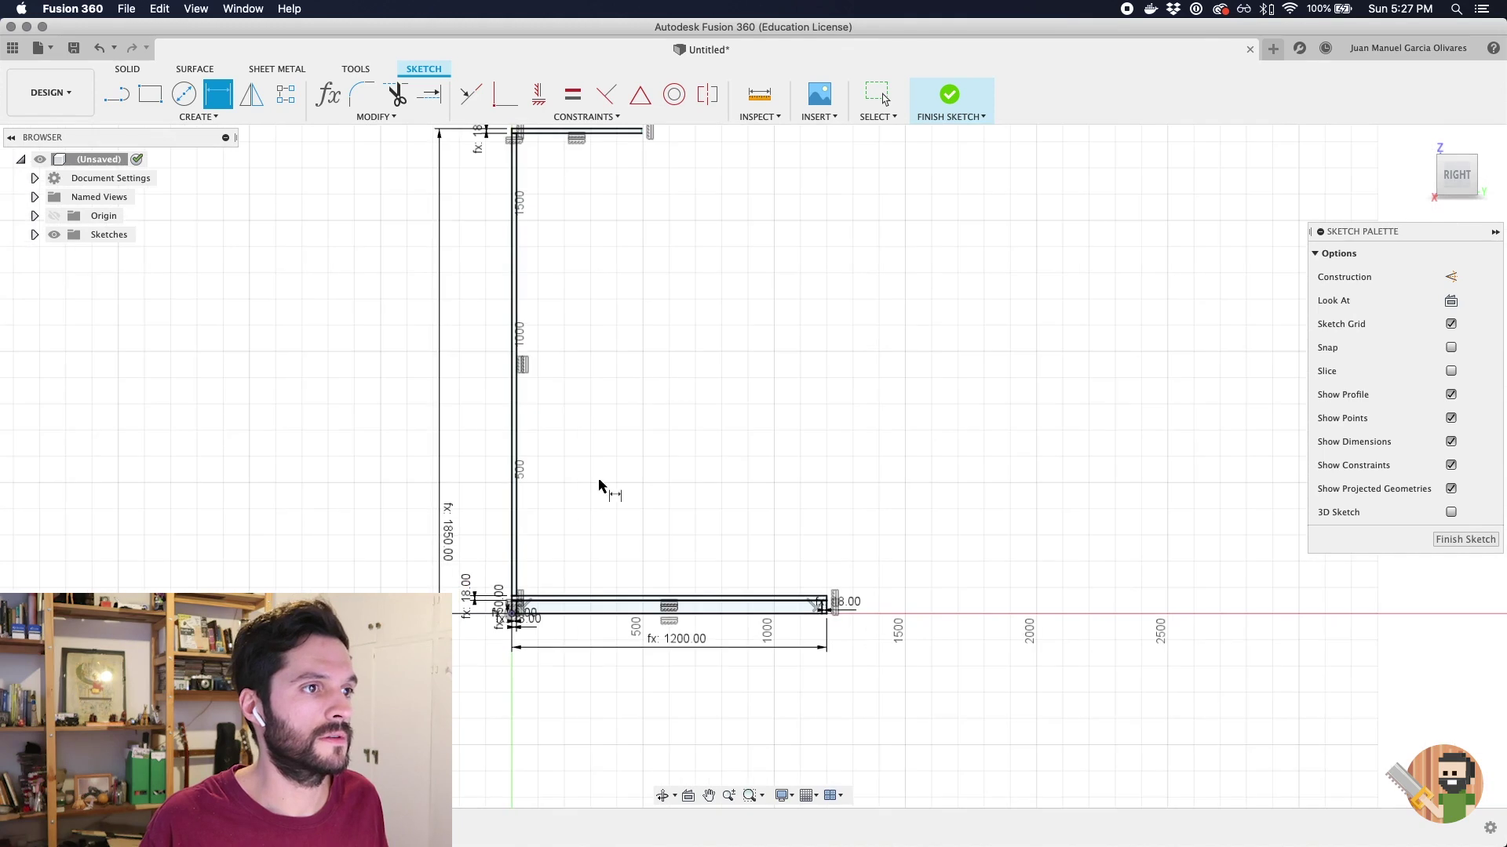
pyautogui.moveTo(704, 352); pyautogui.dragTo(559, 482, button='middle')
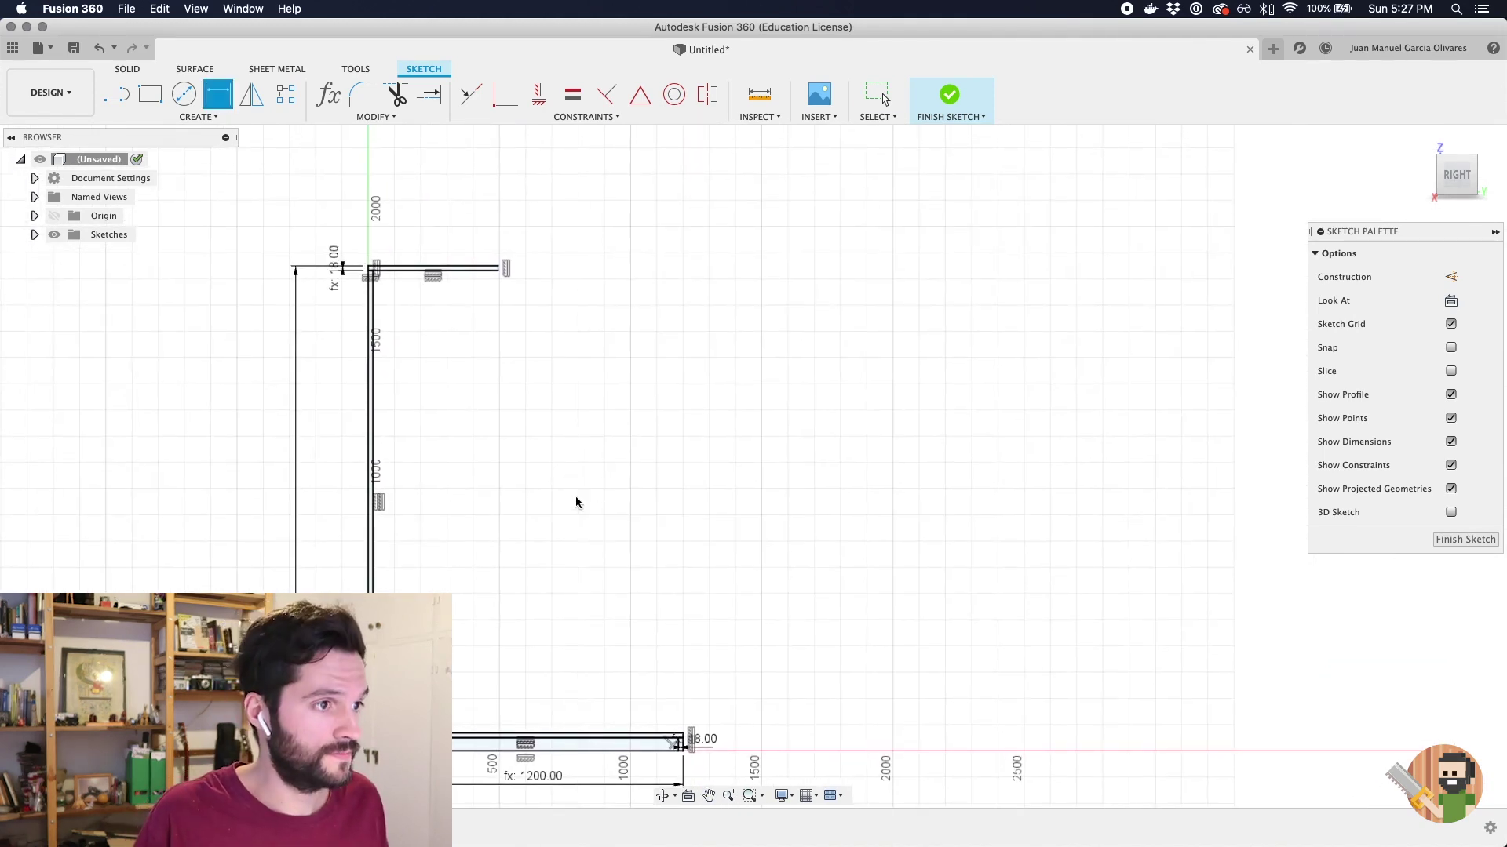
pyautogui.press('Escape')
pyautogui.click(373, 420)
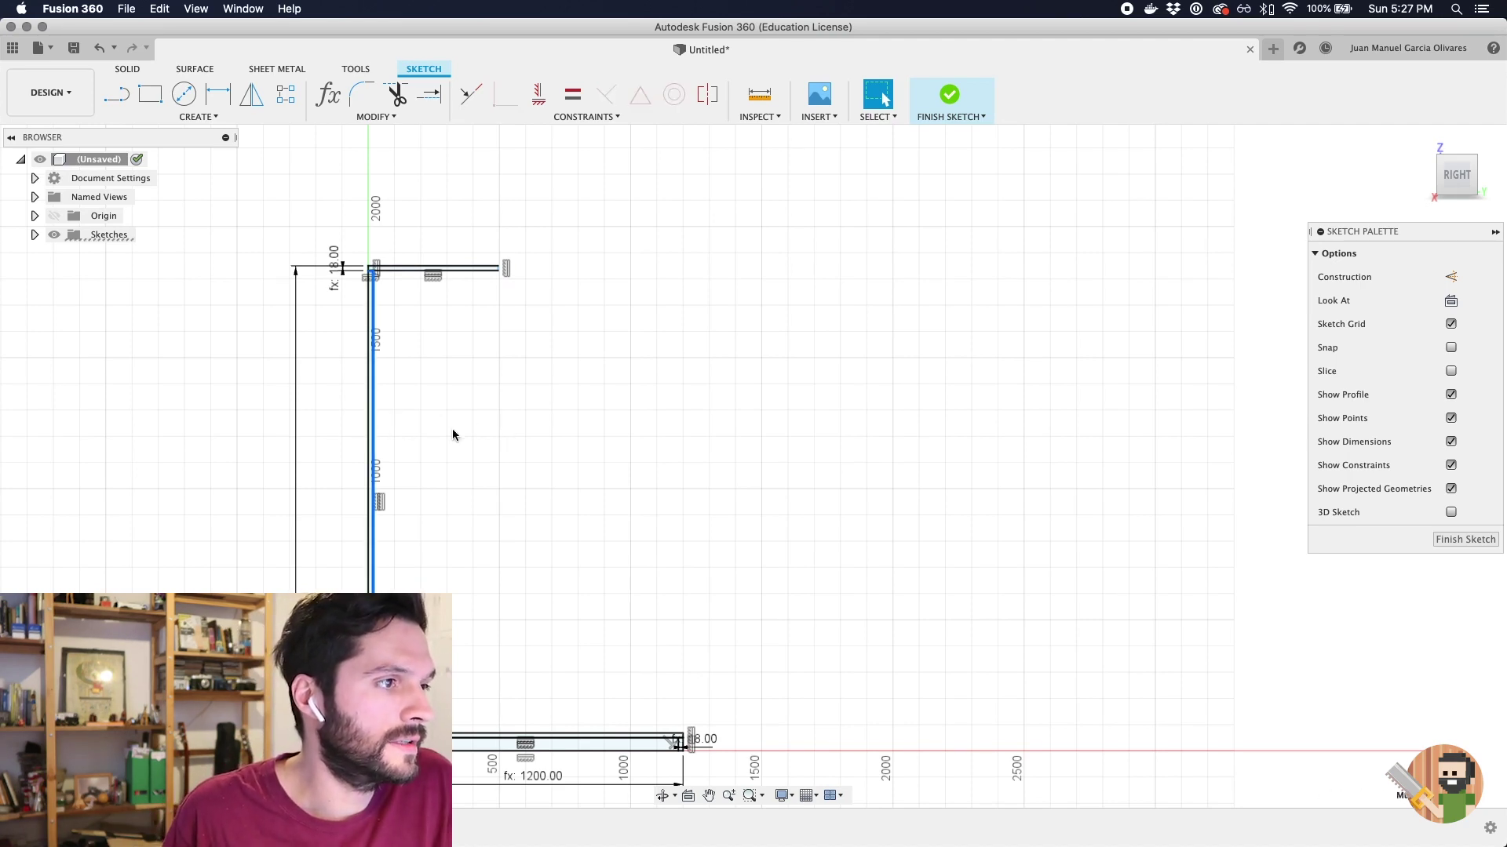
pyautogui.click(587, 430)
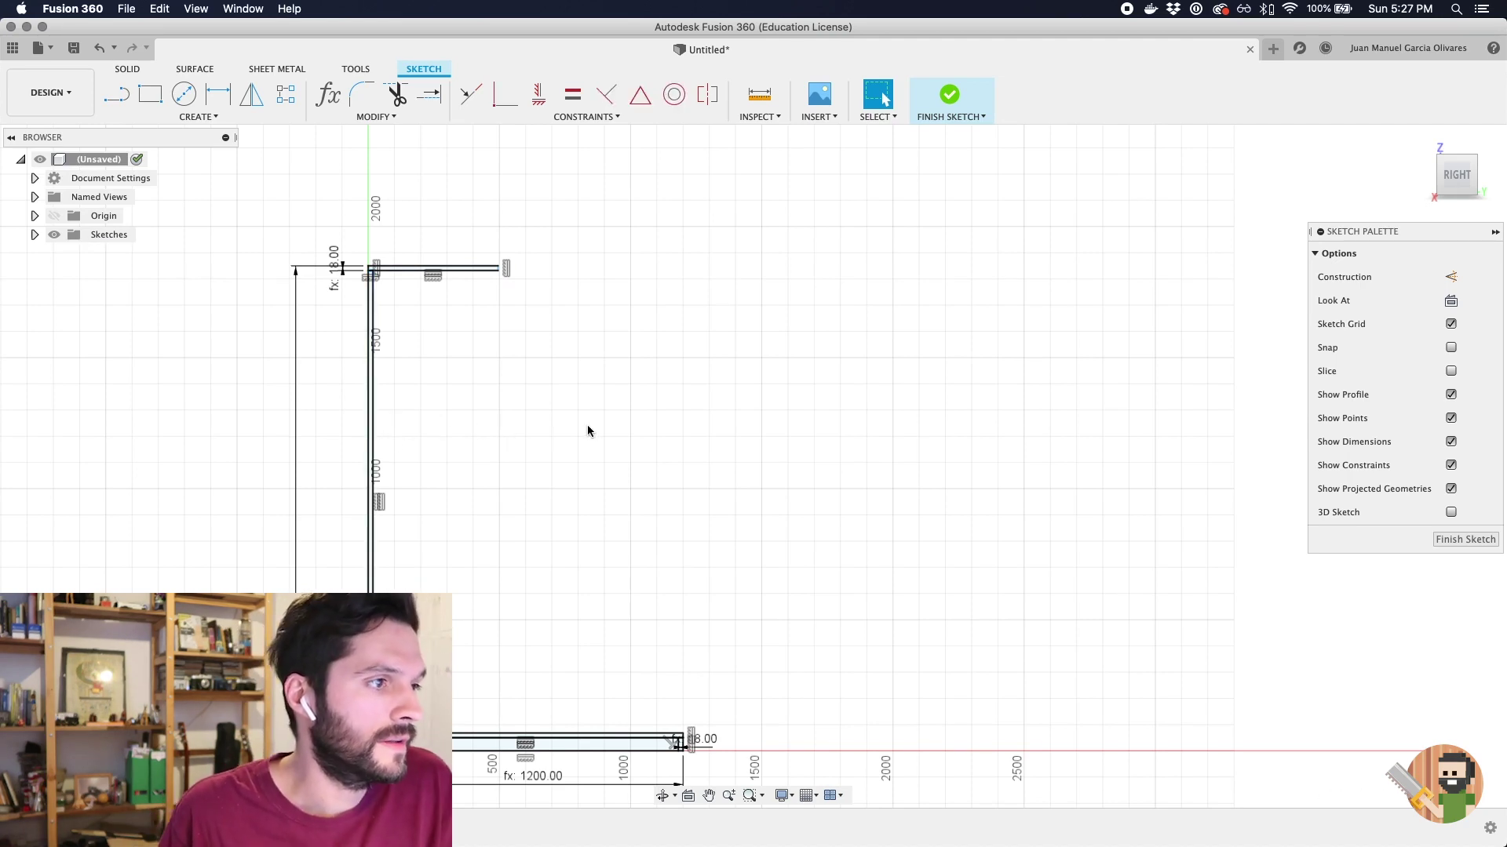
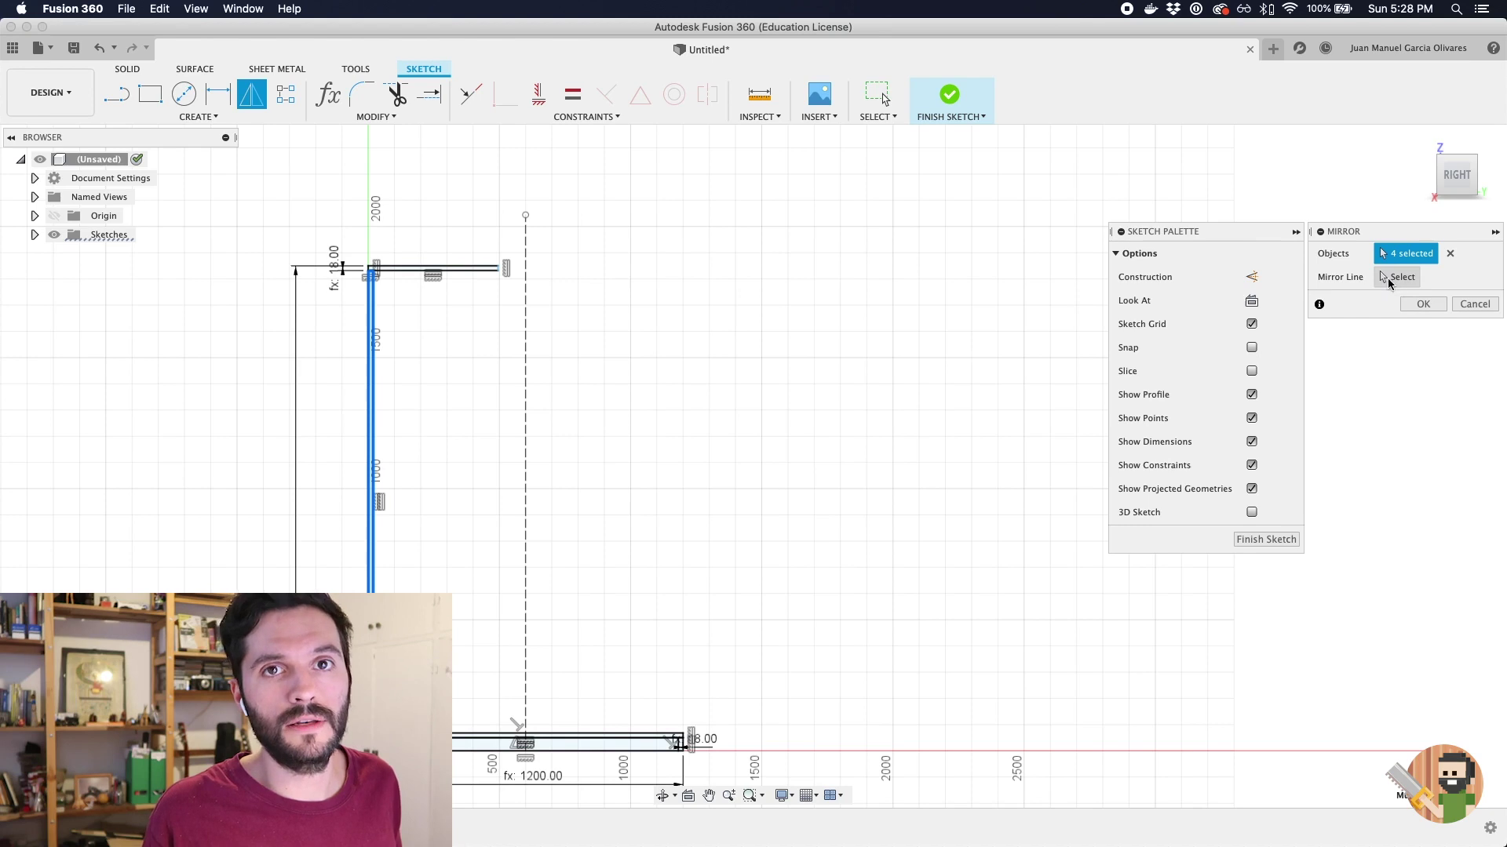
# Step: Mirror the side-panel rectangle across the vertical centre construction line to create the opposite side panel
pyautogui.click(1388, 279)
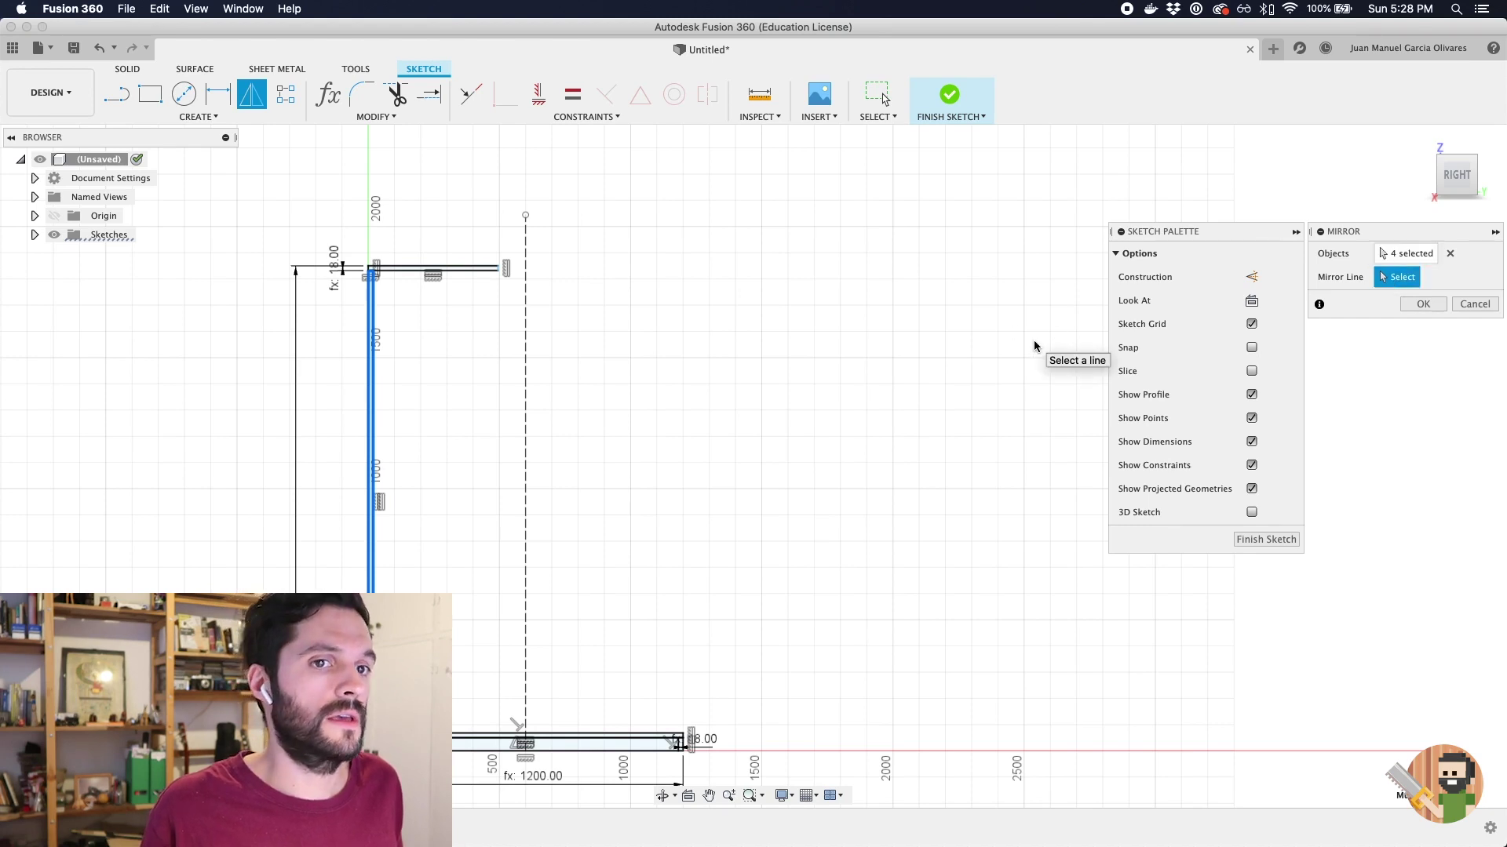
pyautogui.click(525, 301)
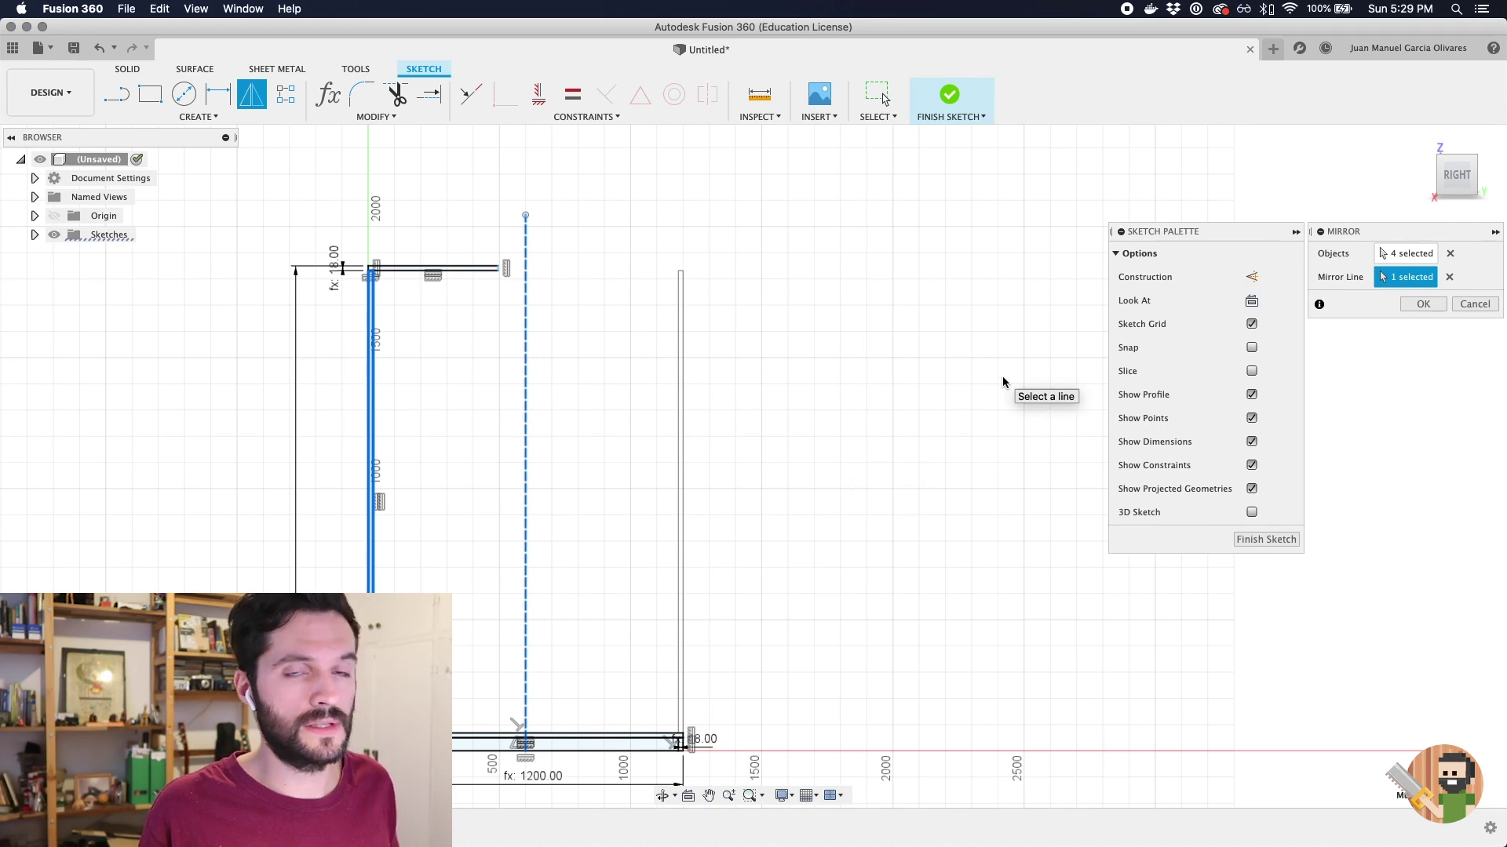
pyautogui.click(1423, 303)
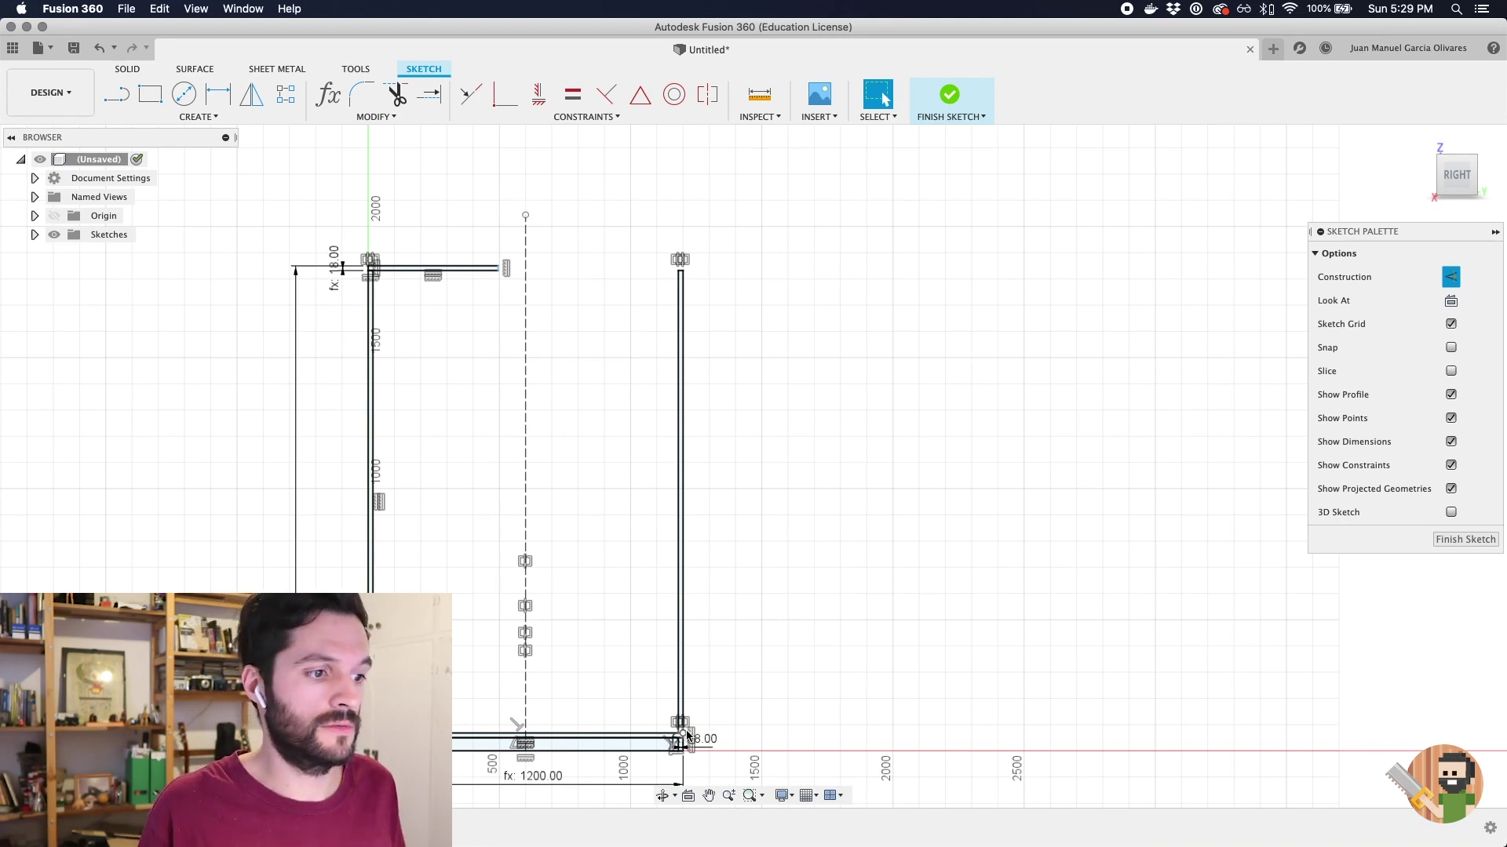
# Step: Test the mirrored side panel by setting the overall width to 1500 mm and returning it to 1200 mm
pyautogui.doubleClick(543, 777)
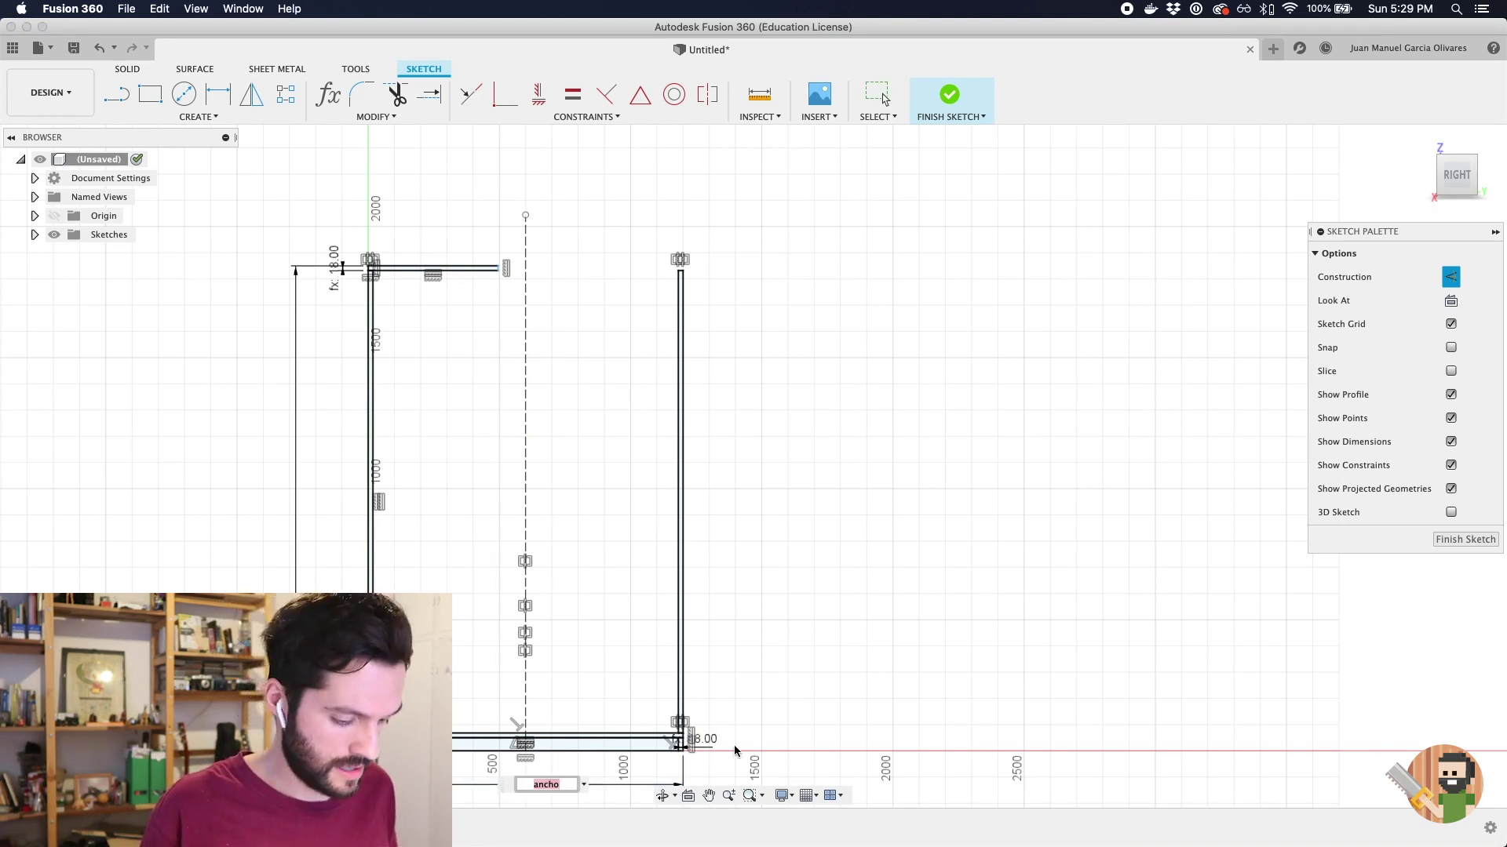
pyautogui.write('1500')
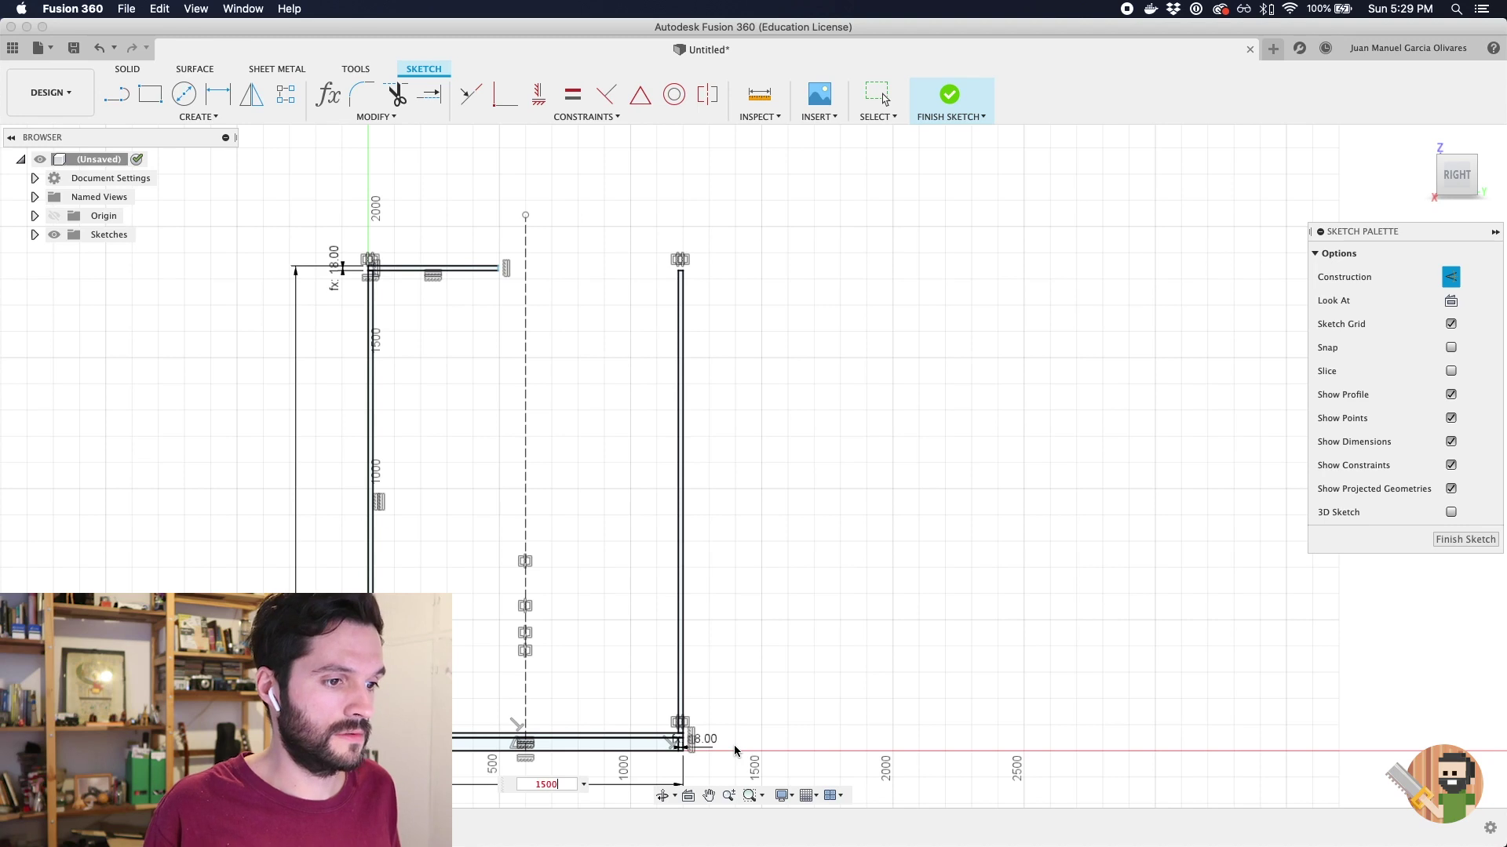
pyautogui.press('Return')
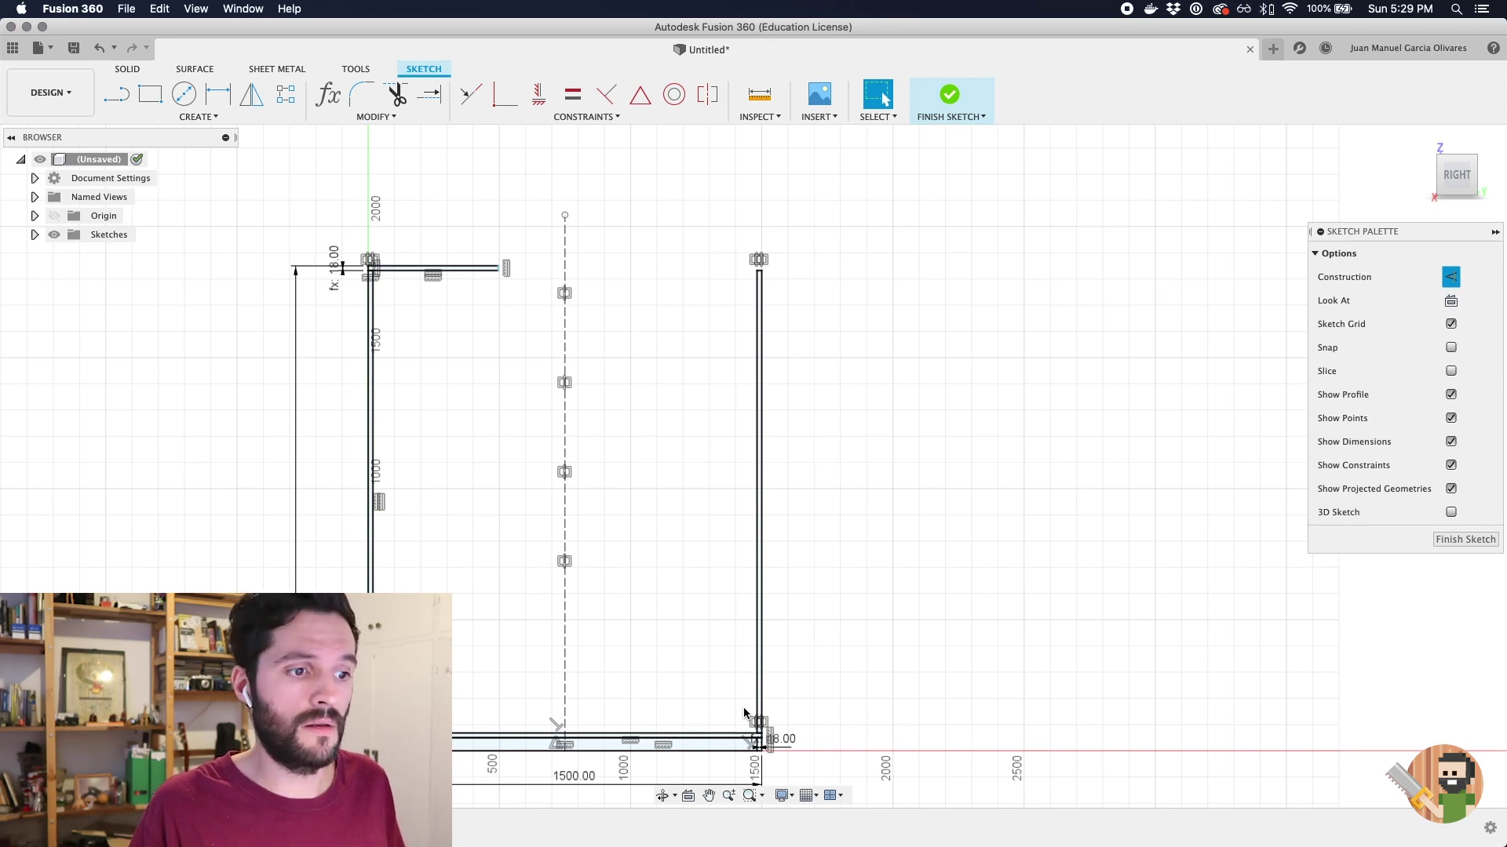
pyautogui.doubleClick(577, 777)
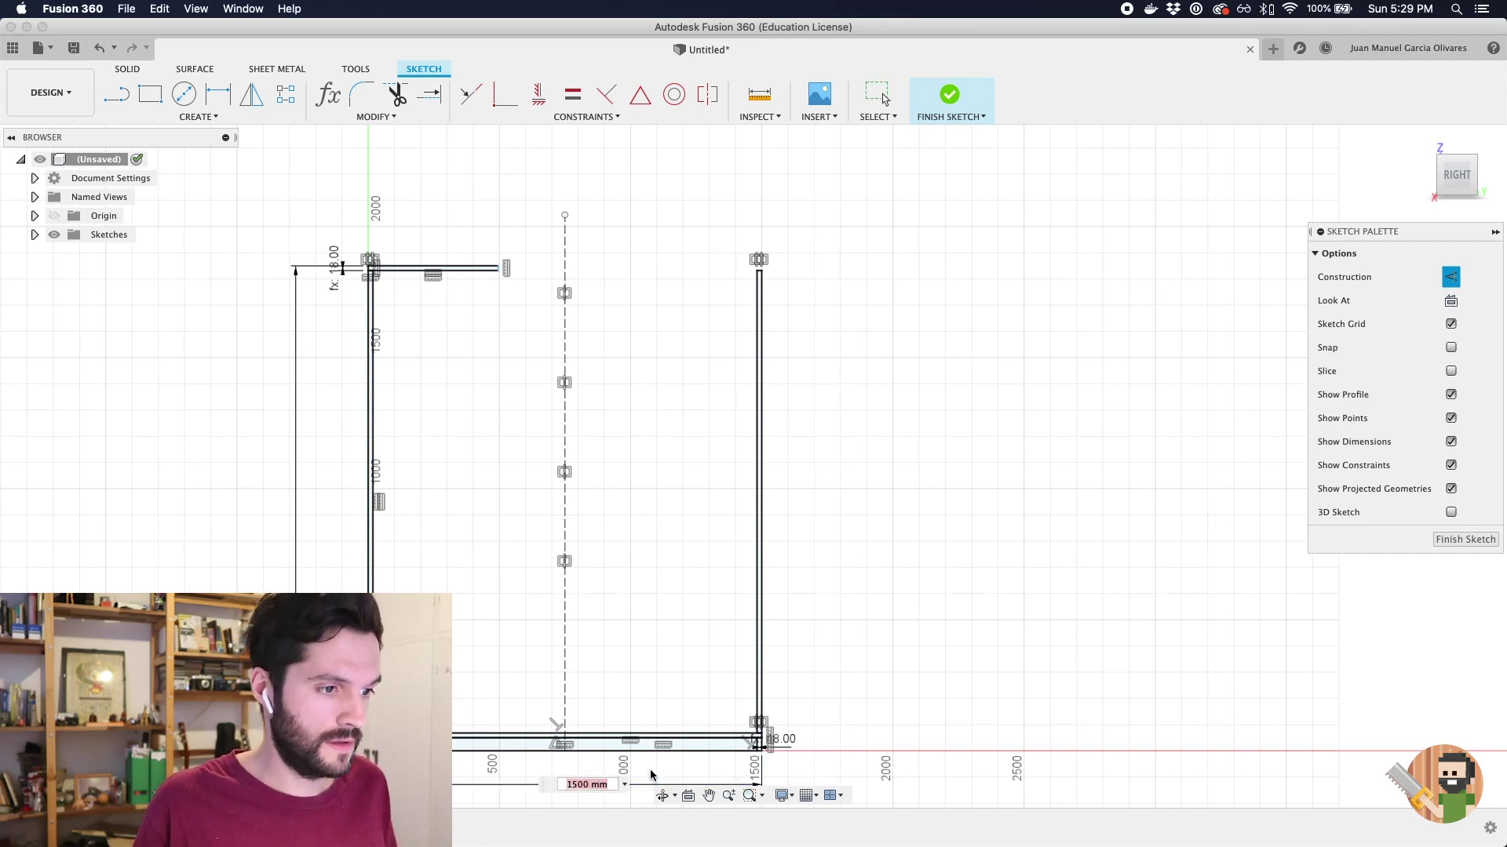
pyautogui.write('1200')
pyautogui.press('Return')
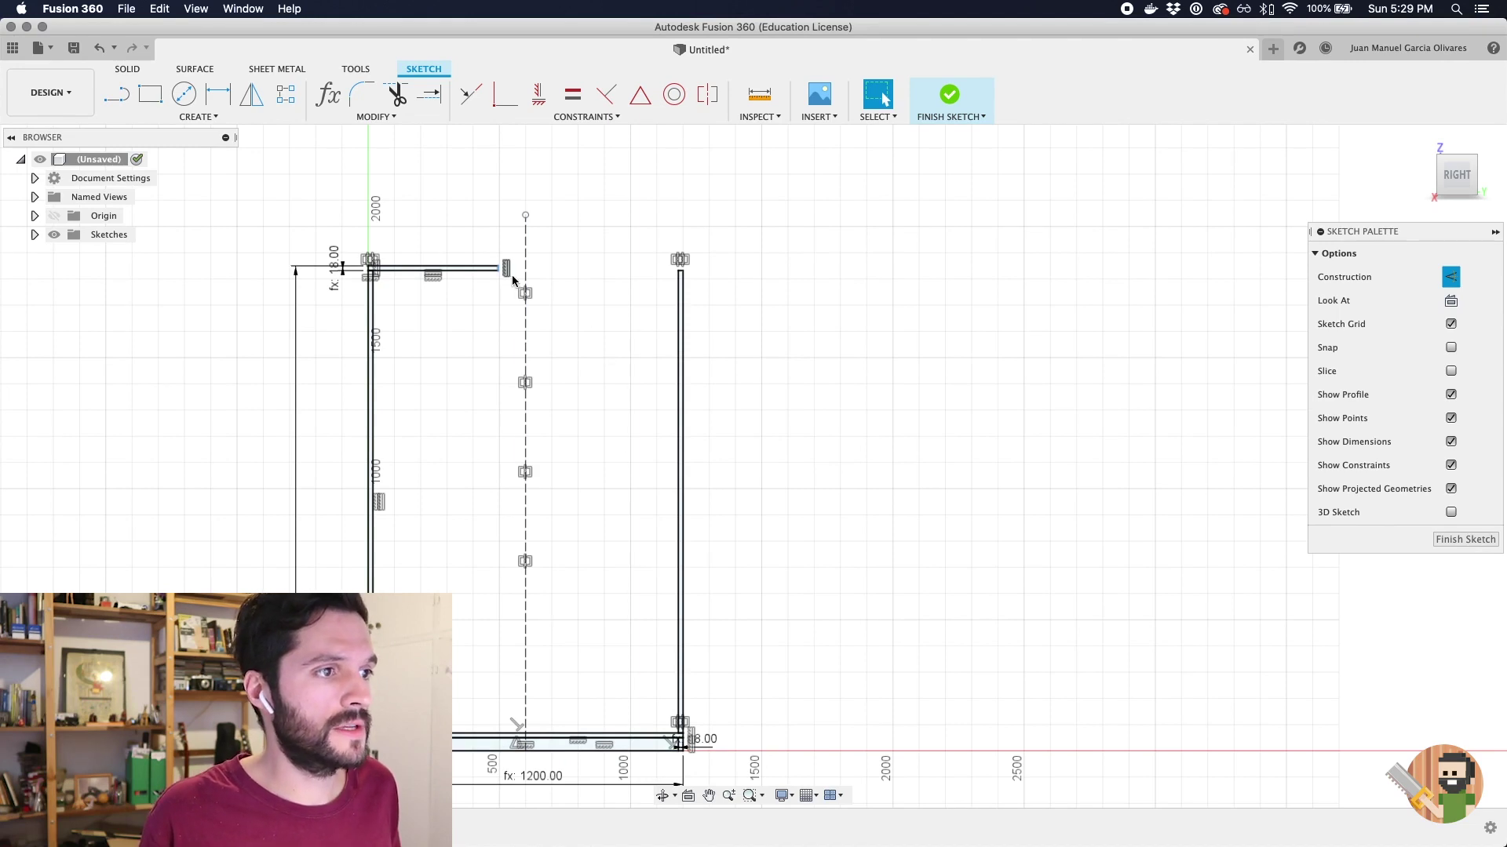
# Step: Stretch the top panel past the centre line and make its free lower corner coincident with the mirrored side panel's upper outer corner
pyautogui.moveTo(501, 271); pyautogui.dragTo(584, 271)
pyautogui.click(585, 273)
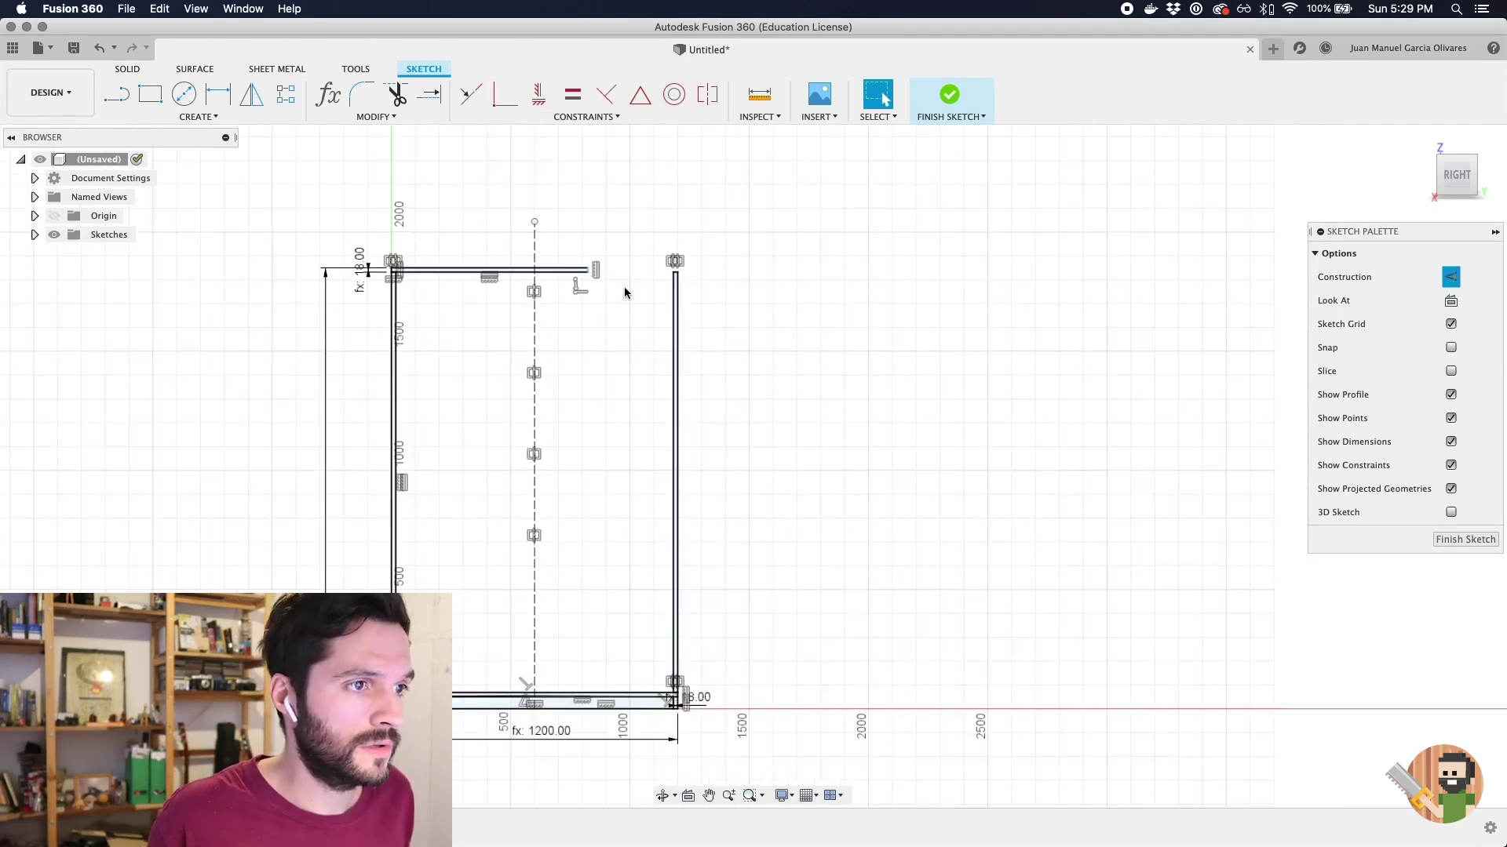
pyautogui.scroll(5, 624, 285)
pyautogui.click(526, 247)
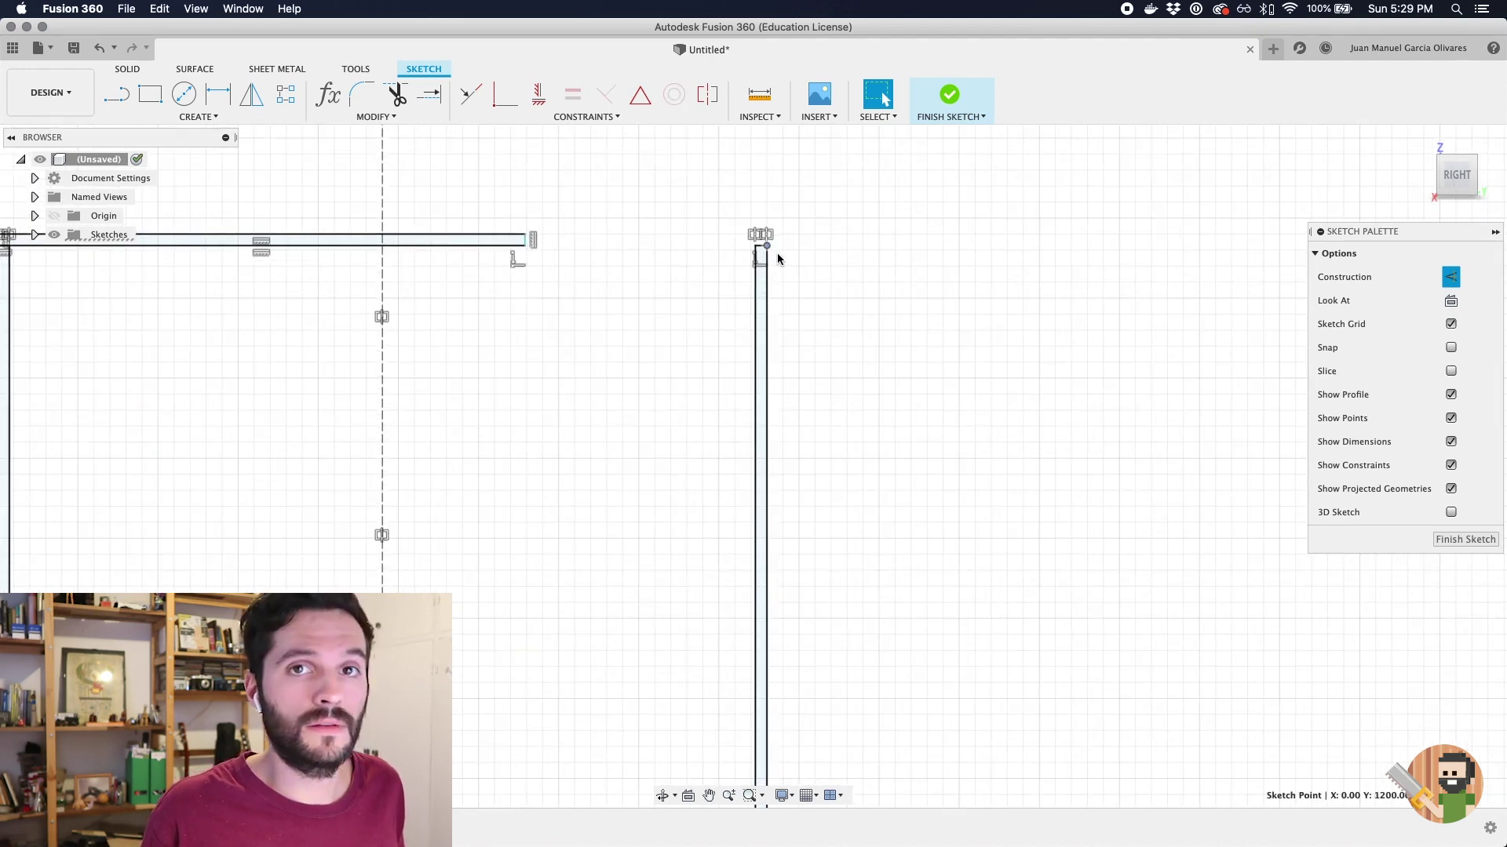
pyautogui.click(547, 259)
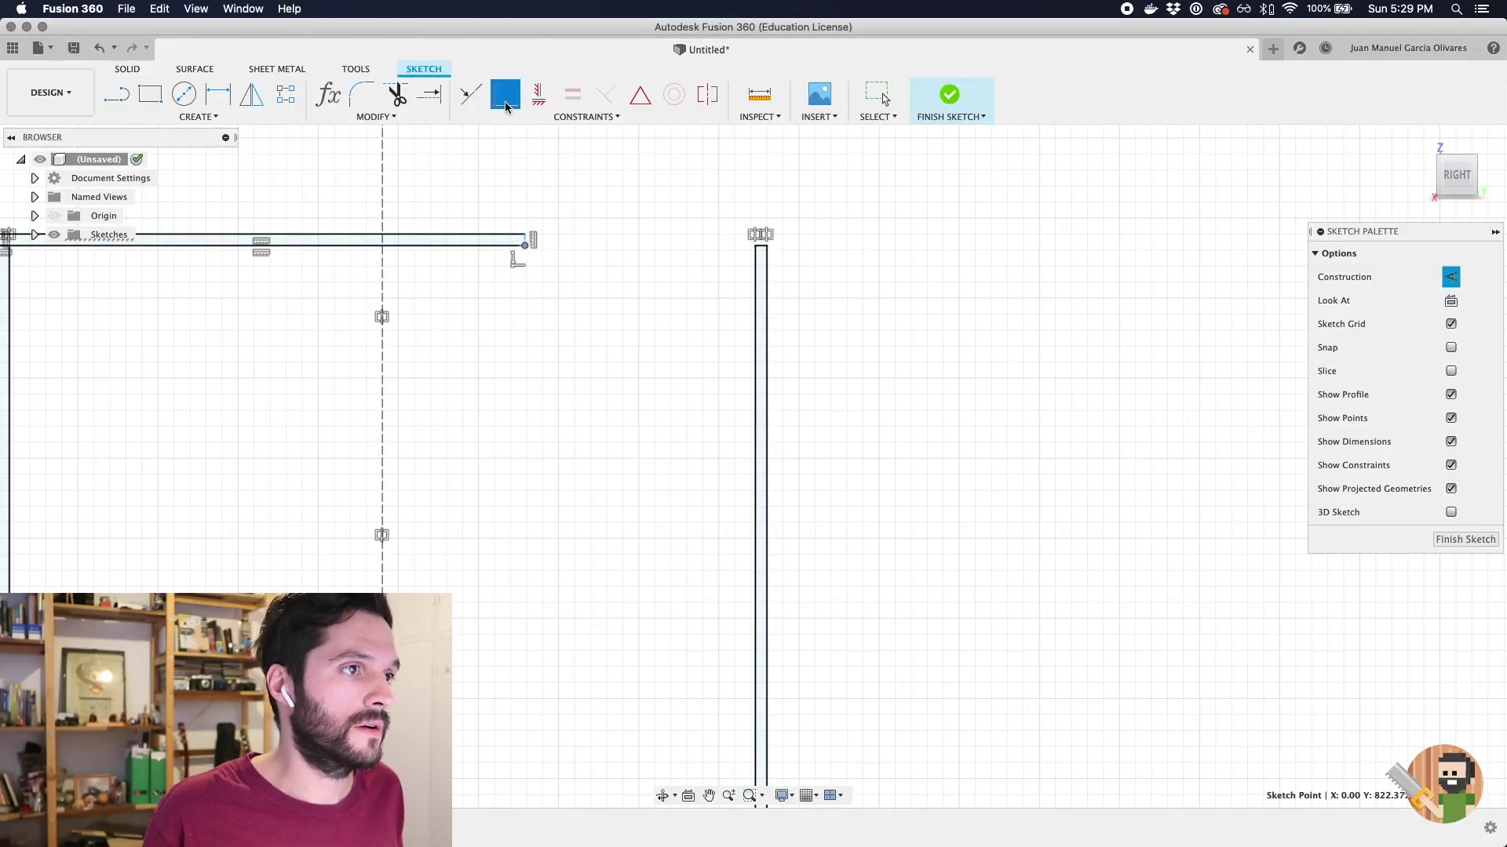
pyautogui.click(769, 253)
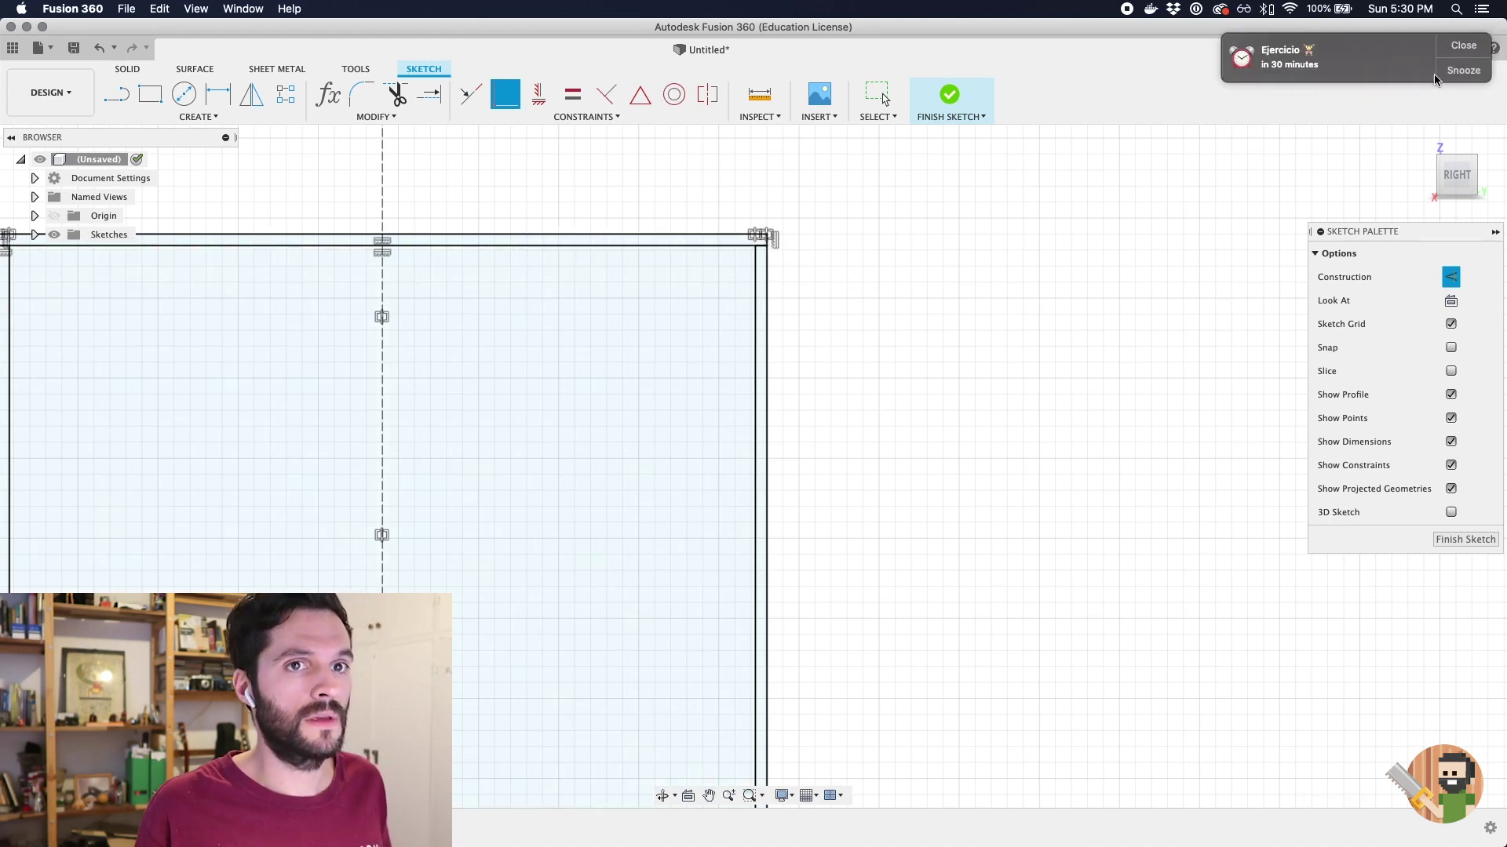
# Step: Finish the wardrobe section sketch and rename it Estructura
pyautogui.scroll(3, 895, 314)
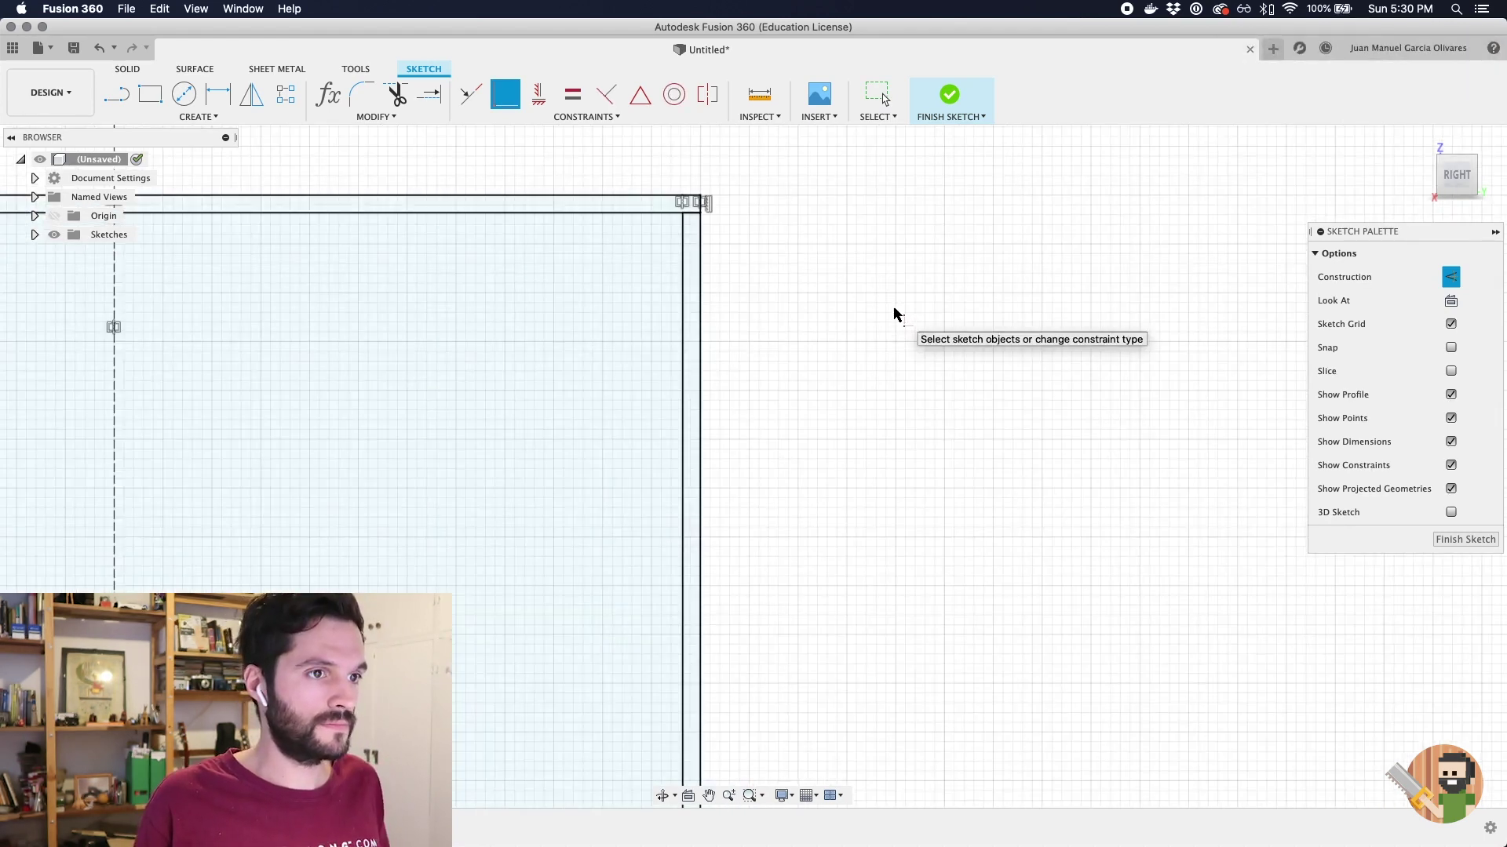
pyautogui.scroll(-4, 897, 310)
pyautogui.scroll(1, 898, 256)
pyautogui.scroll(-6, 840, 259)
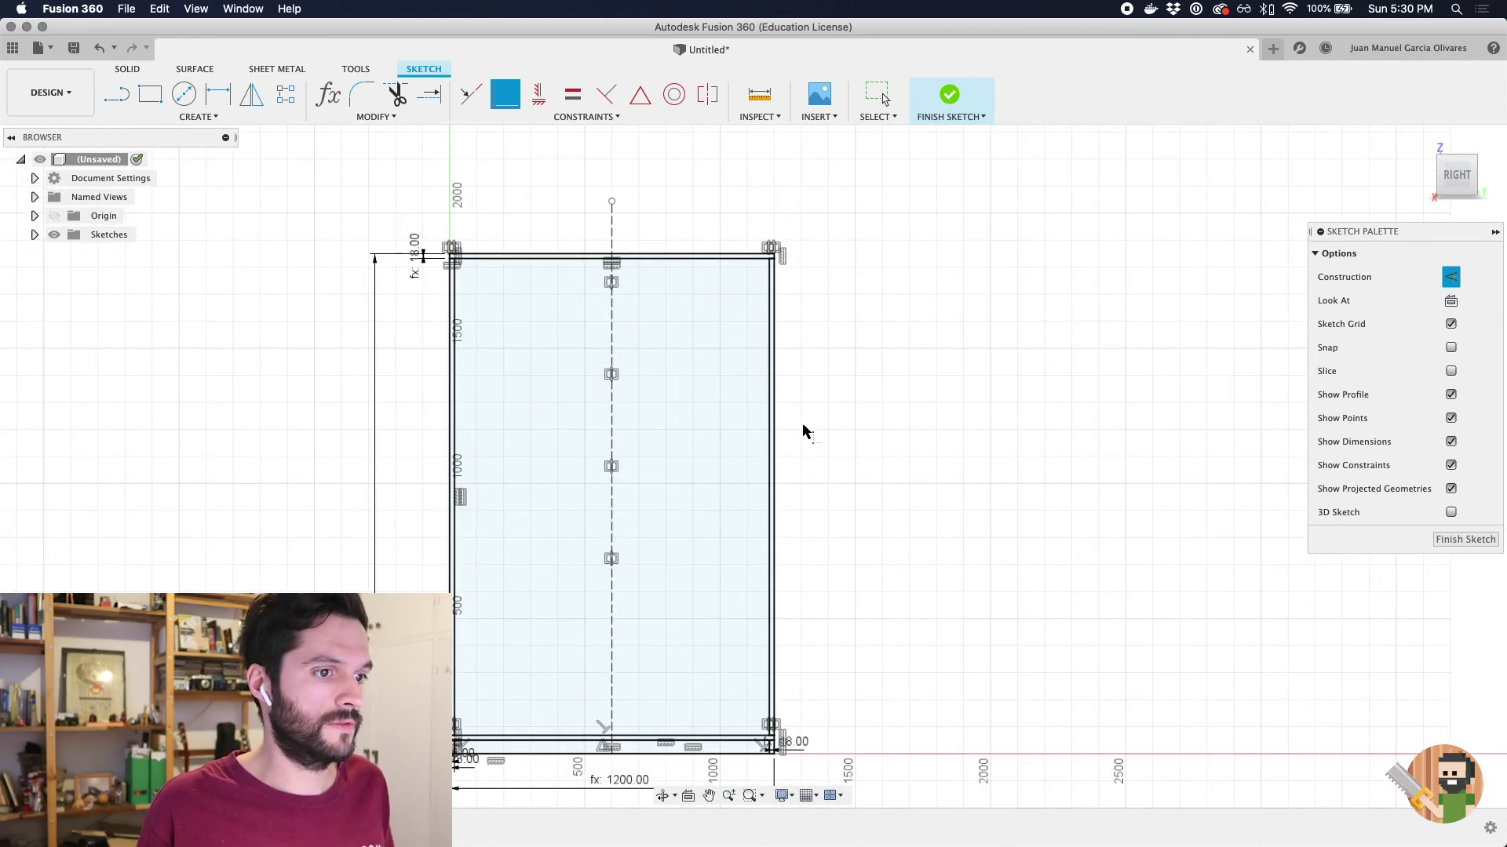
pyautogui.moveTo(824, 360); pyautogui.dragTo(920, 233, button='middle')
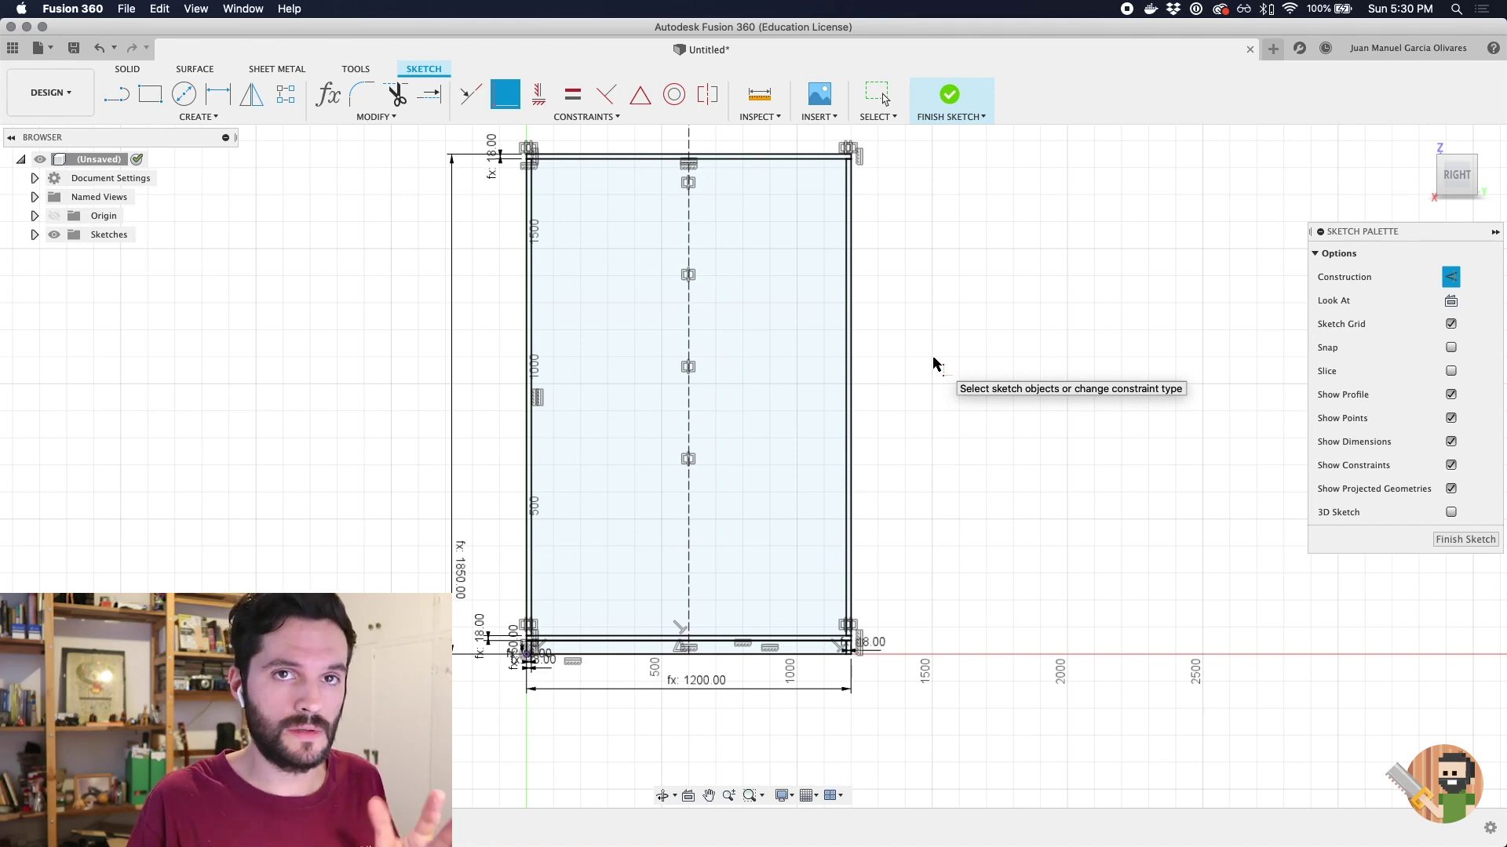
pyautogui.click(951, 96)
pyautogui.scroll(-10, 582, 335)
pyautogui.scroll(-4, 582, 337)
pyautogui.moveTo(656, 280); pyautogui.dragTo(659, 568, button='middle')
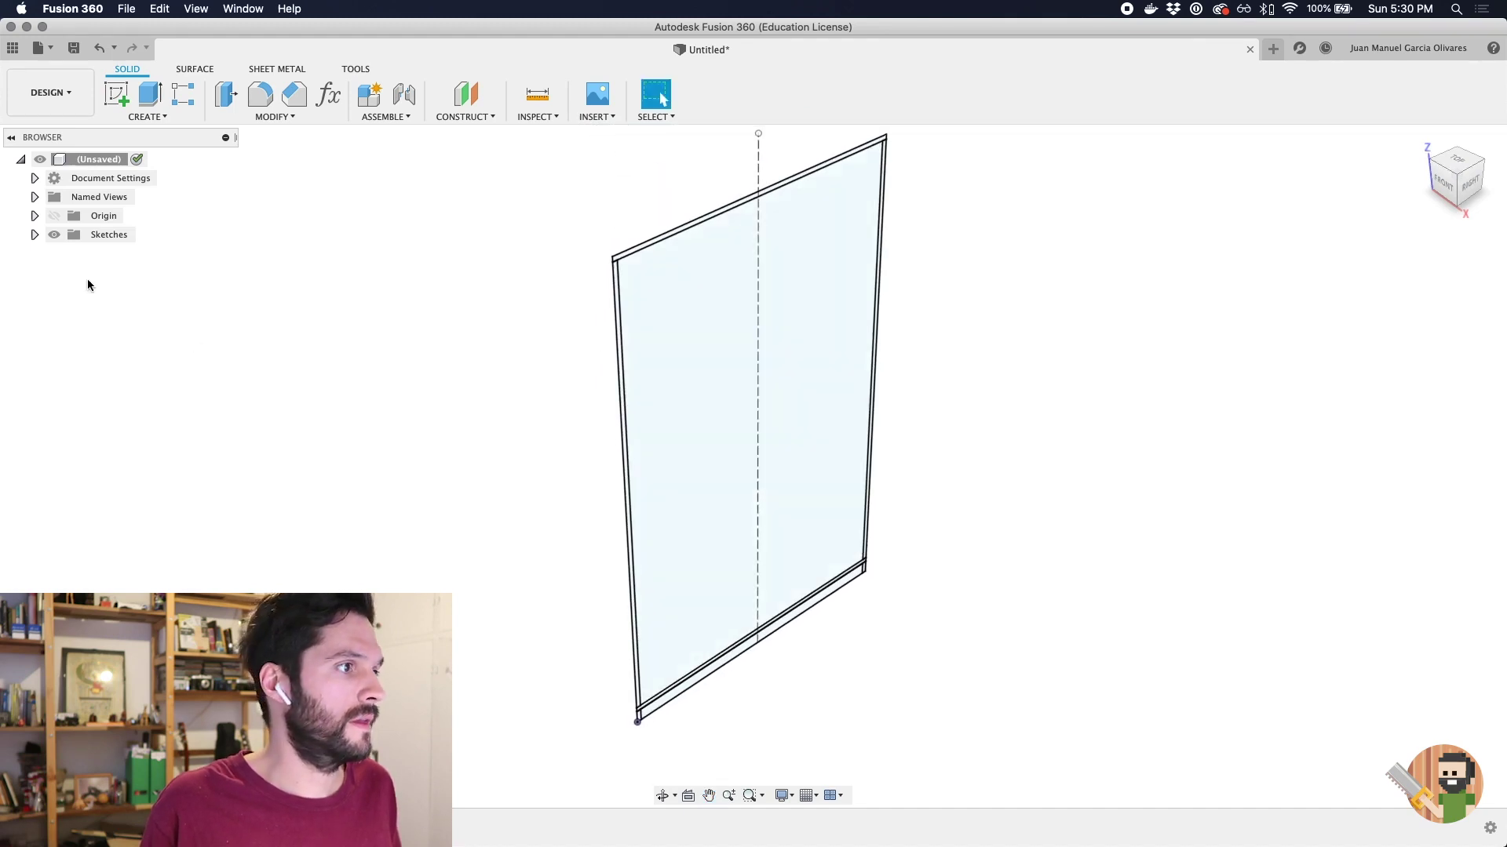
pyautogui.click(35, 239)
pyautogui.doubleClick(124, 252)
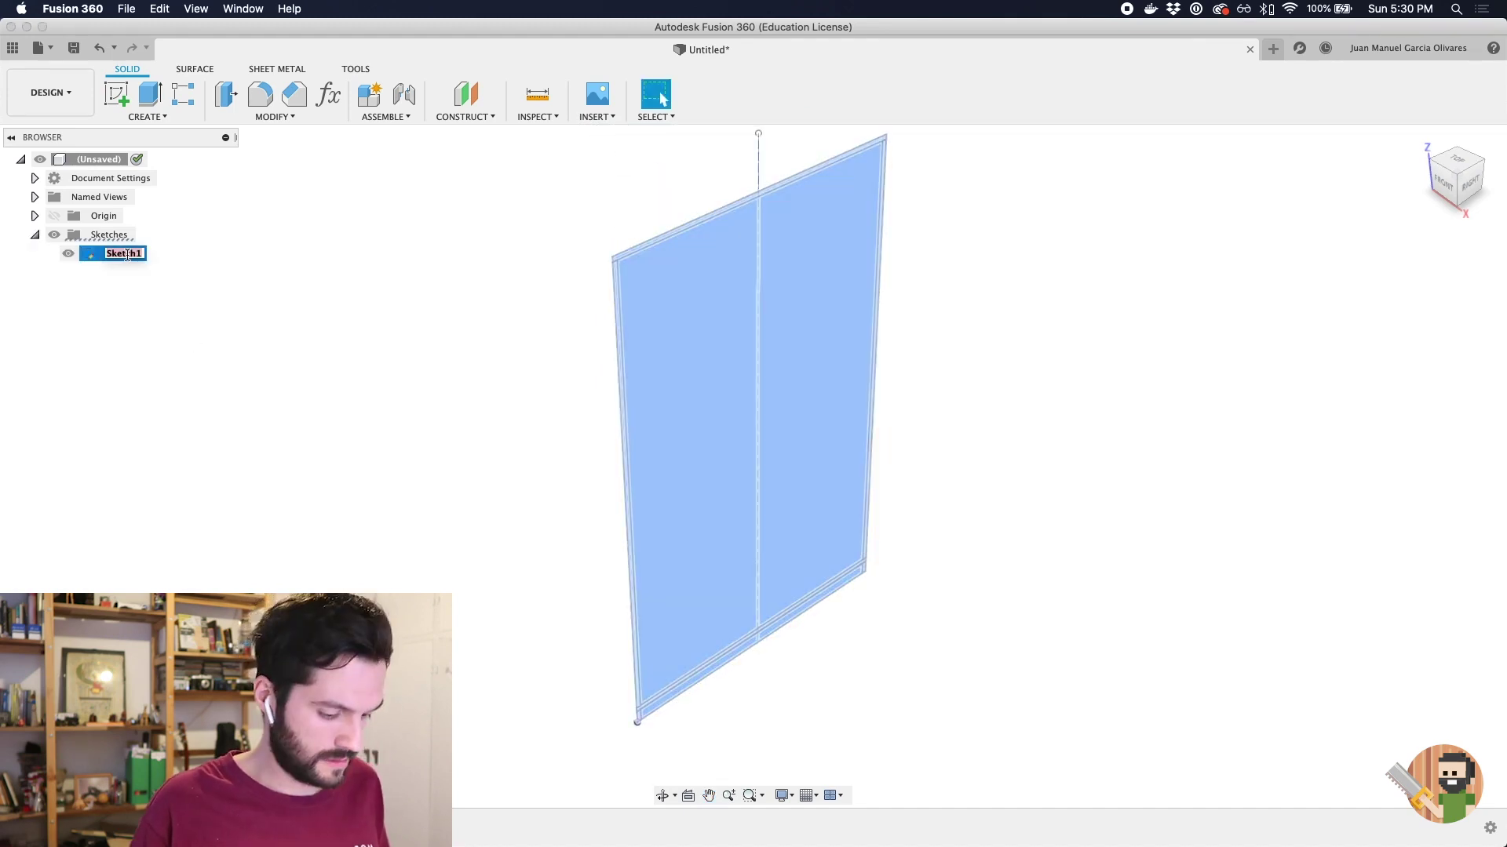
pyautogui.write('Estructura')
pyautogui.press('Return')
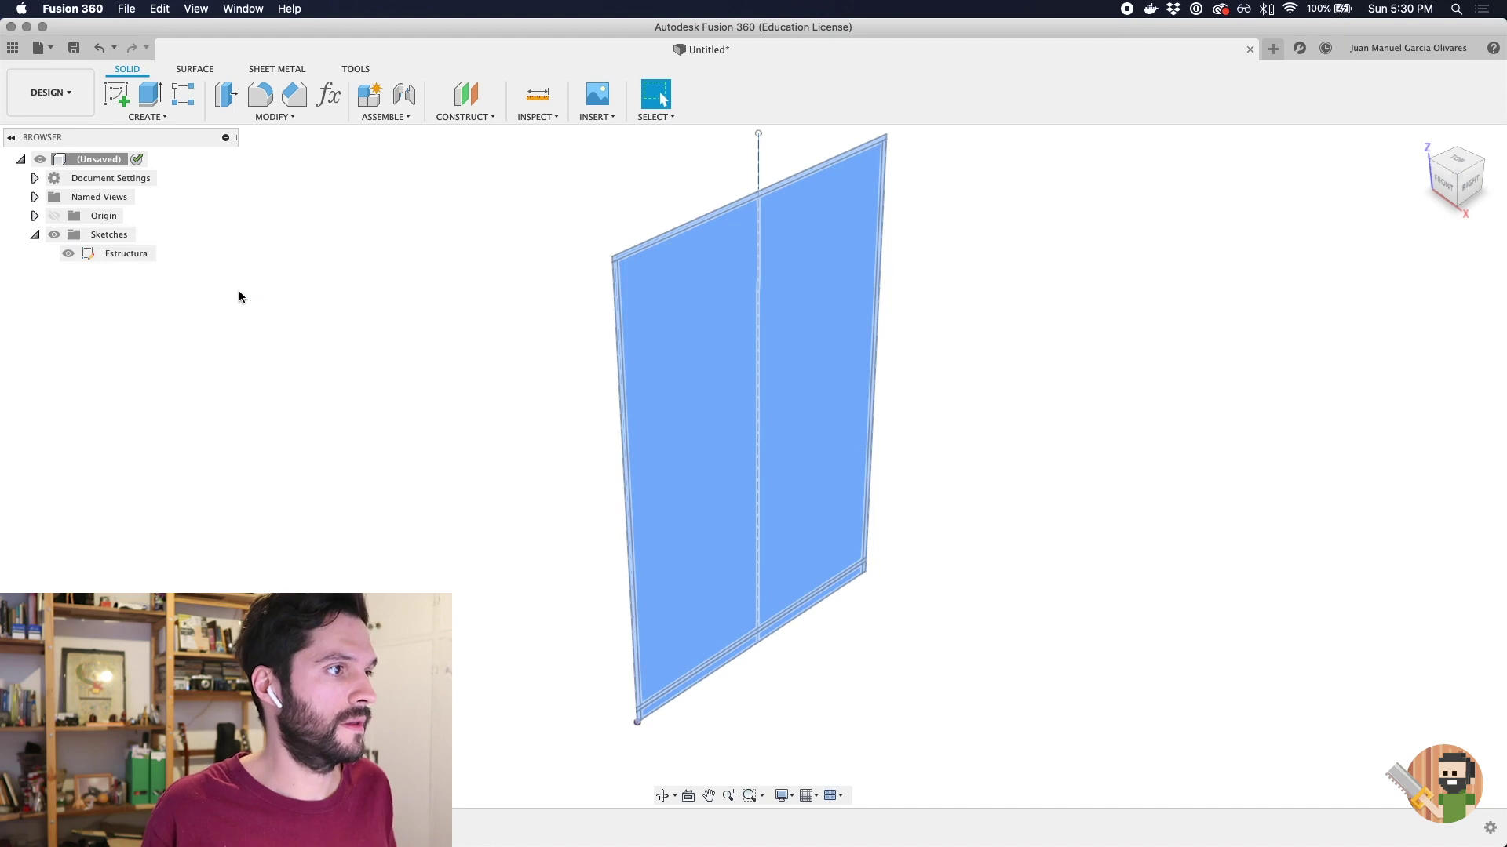
pyautogui.click(338, 451)
# Step: Extrude the top and bottom panel profiles by profundidad as new bodies
pyautogui.press('e')
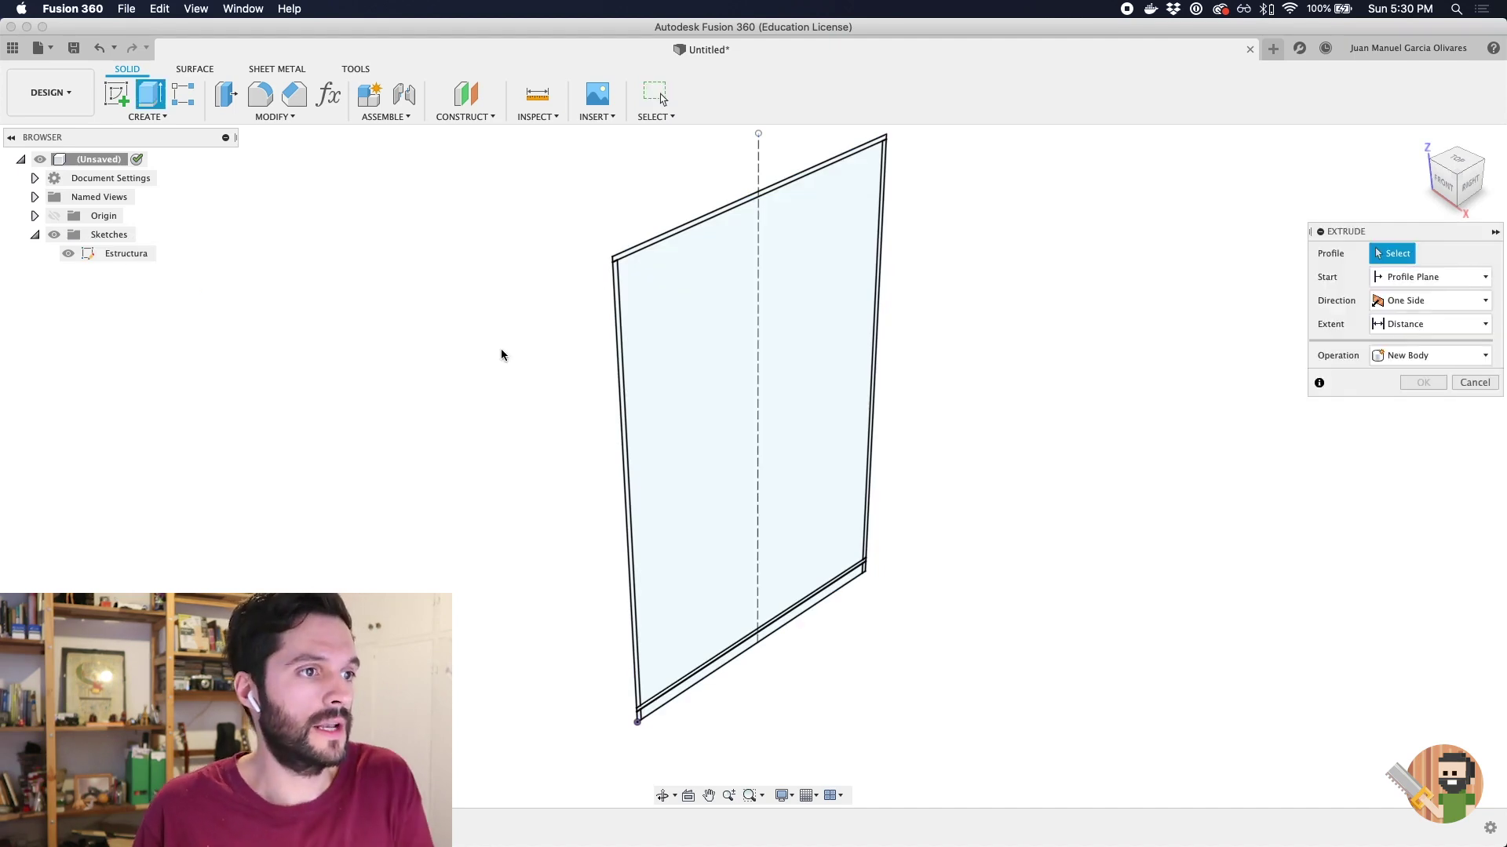
pyautogui.click(690, 230)
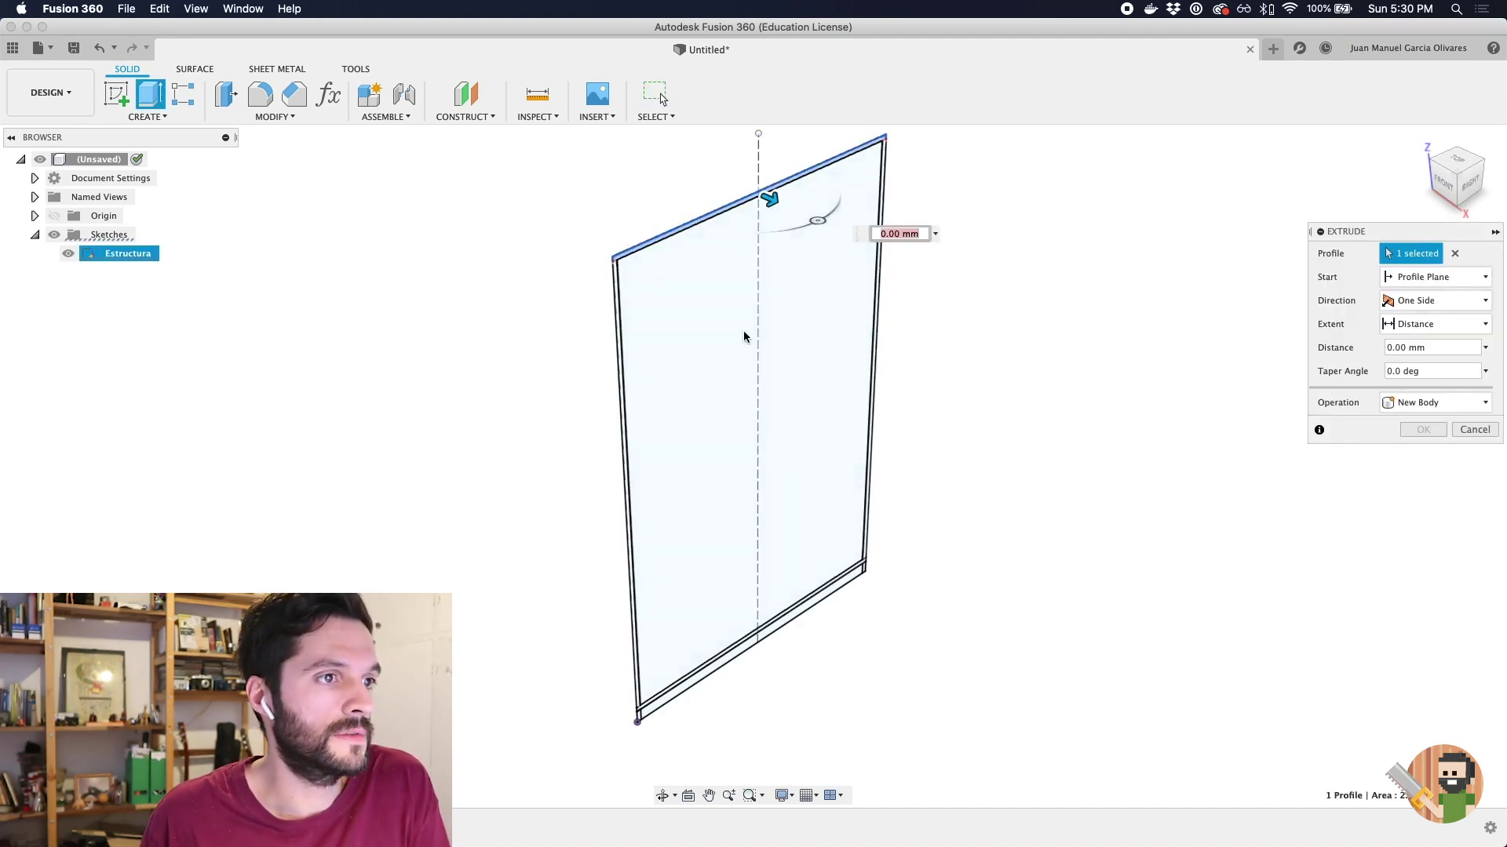
pyautogui.click(780, 629)
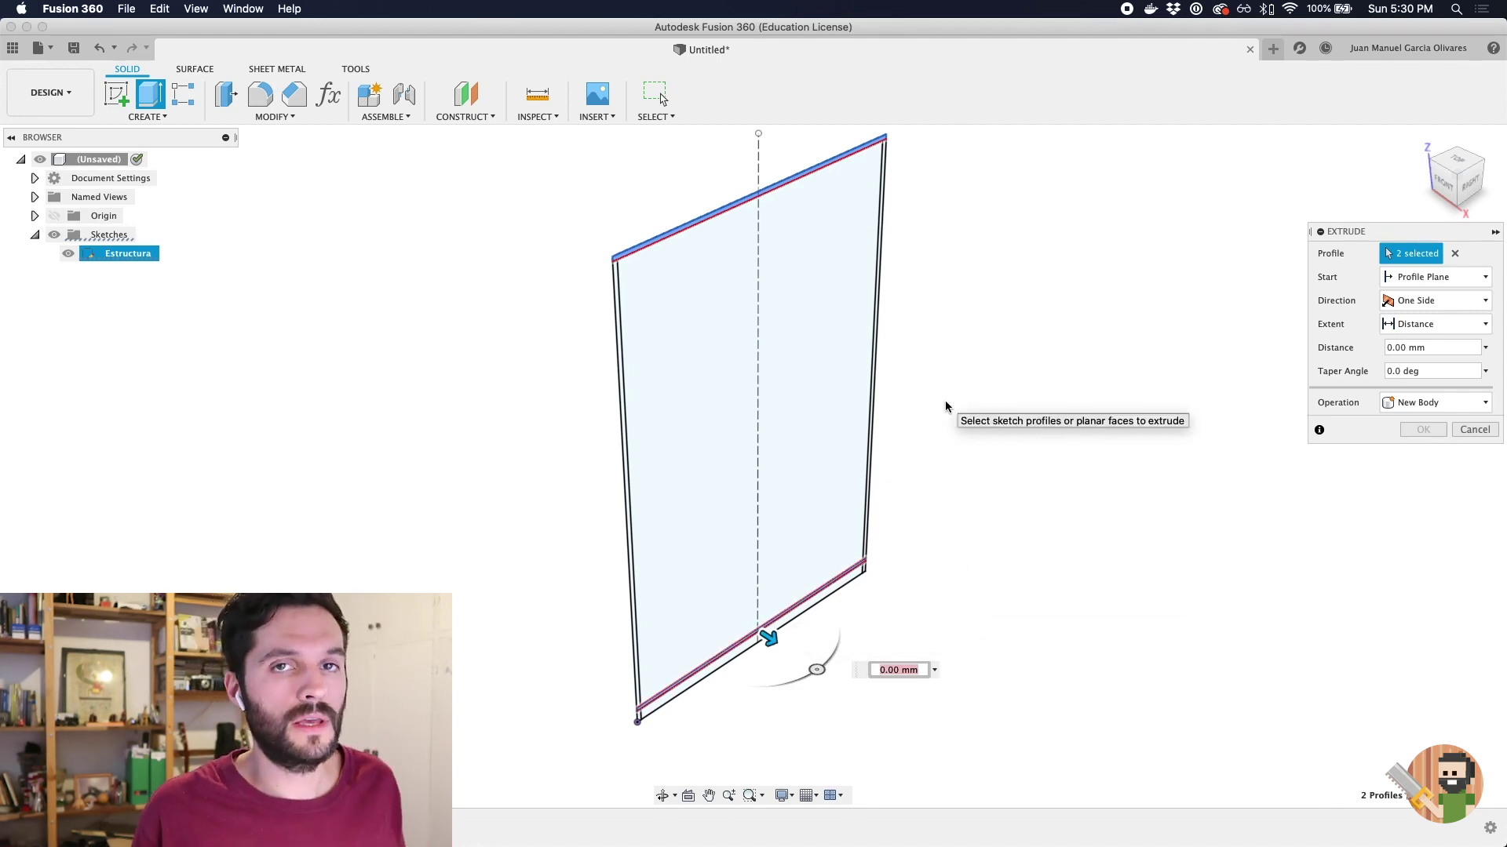
pyautogui.write('p')
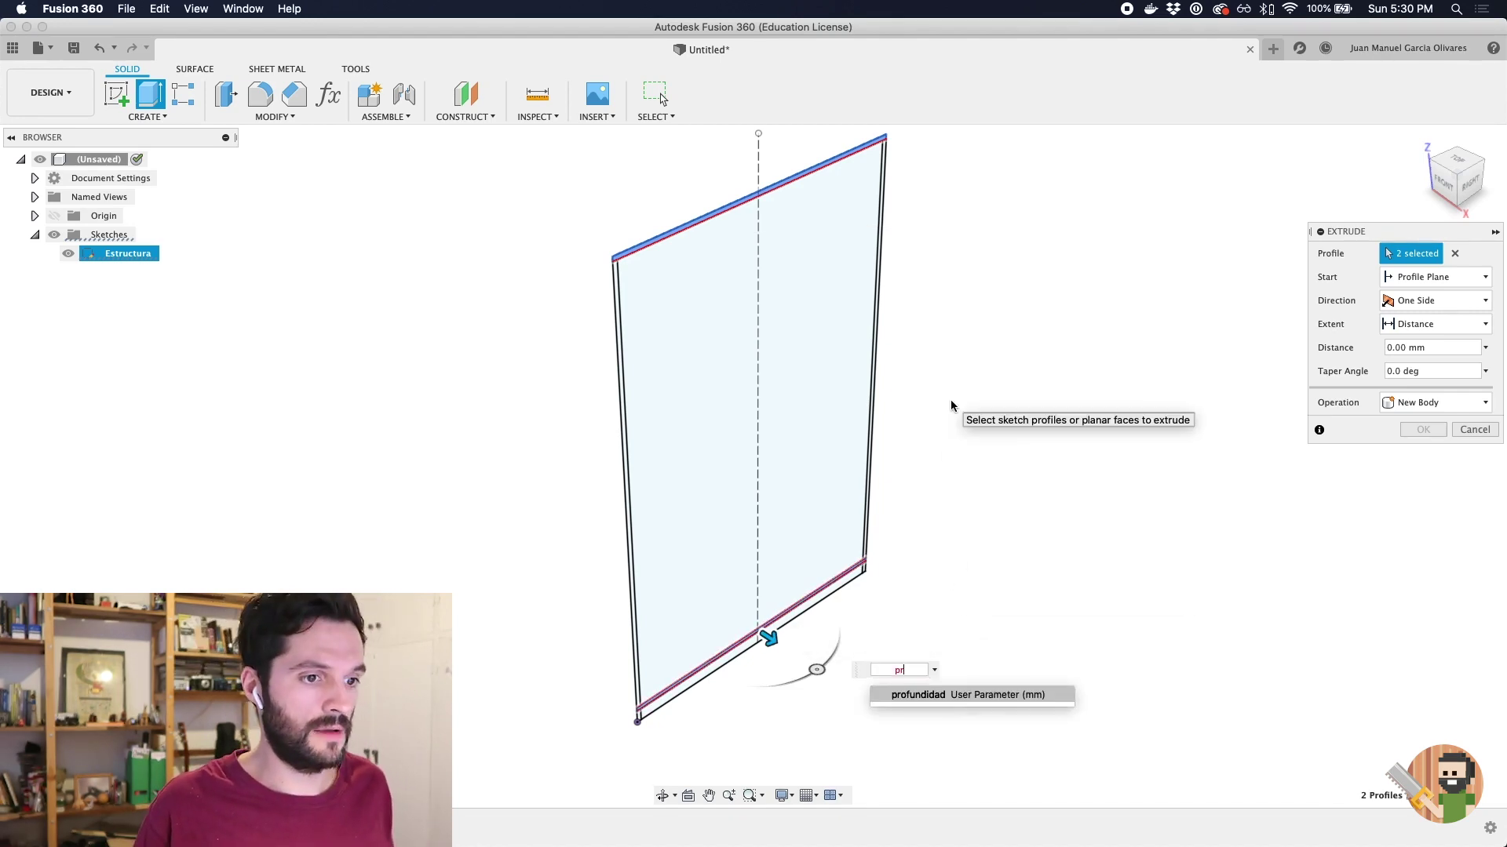
pyautogui.write('r')
pyautogui.press('Return')
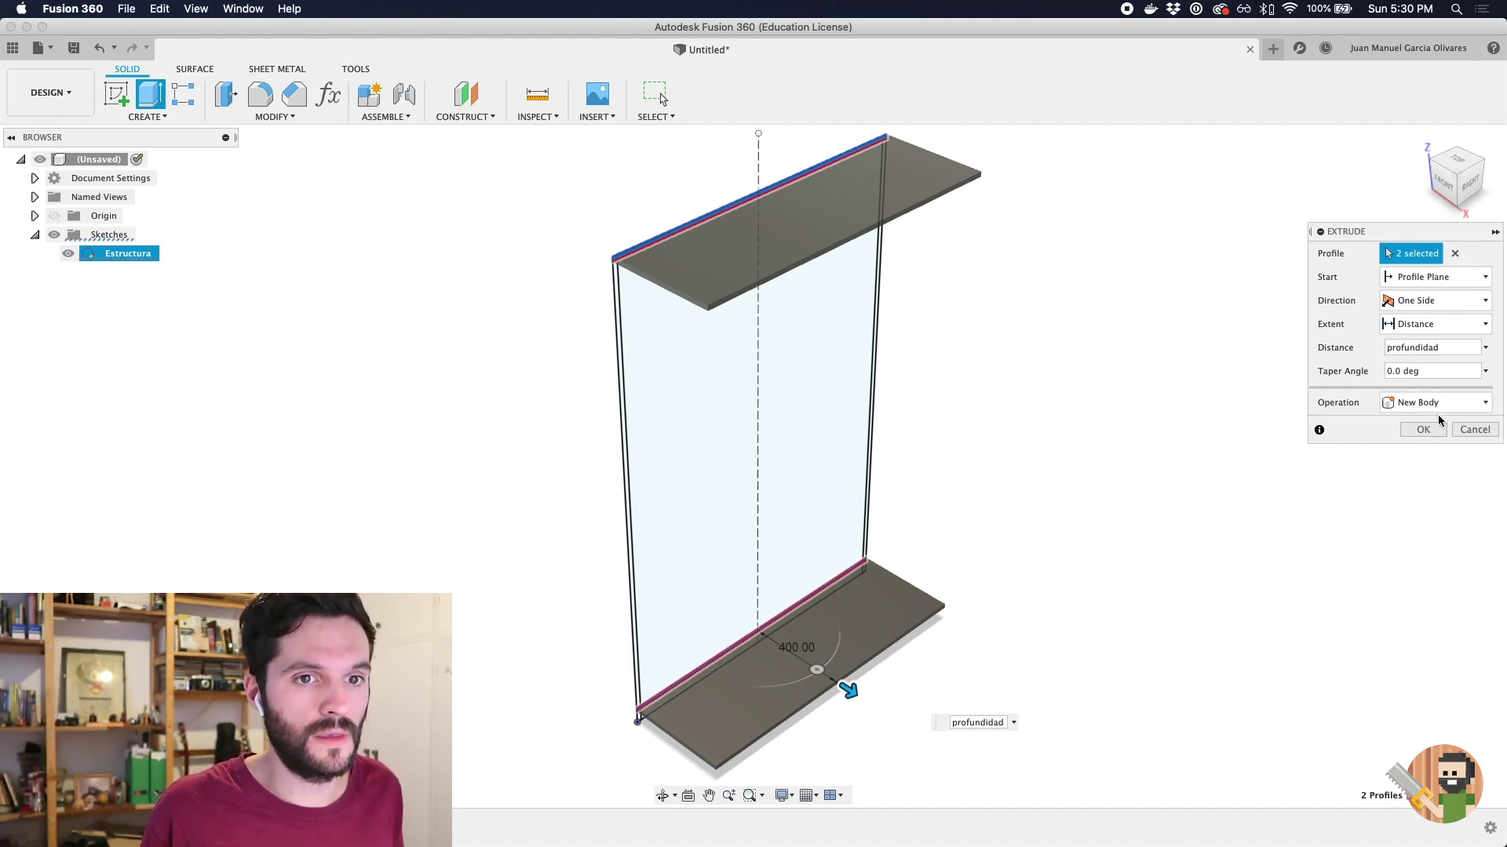
pyautogui.click(1423, 431)
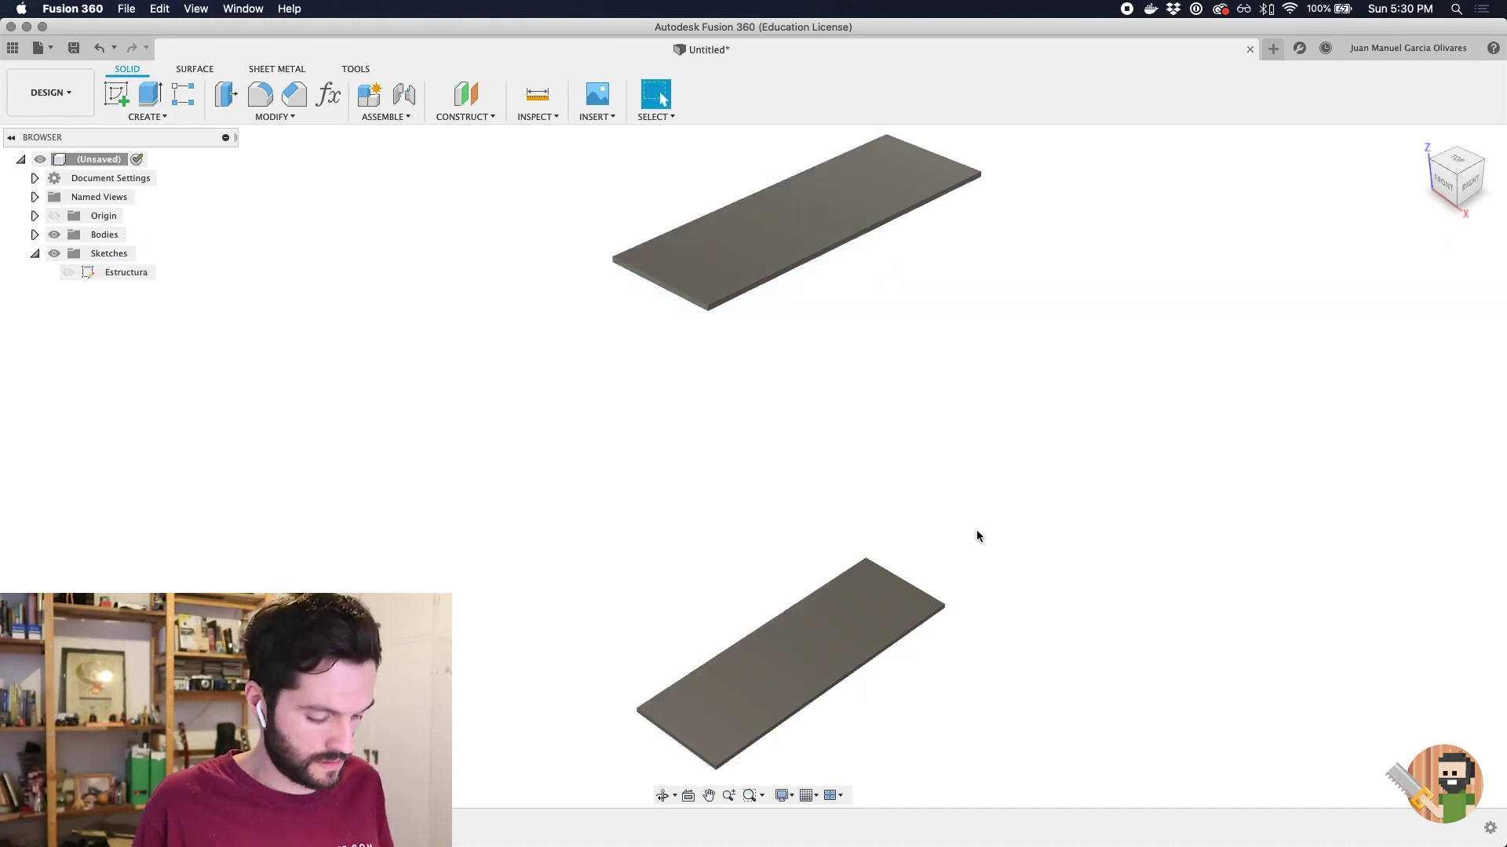
# Step: Show the Estructura sketch again and extrude both side-panel profiles by profundidad as new bodies
pyautogui.click(68, 273)
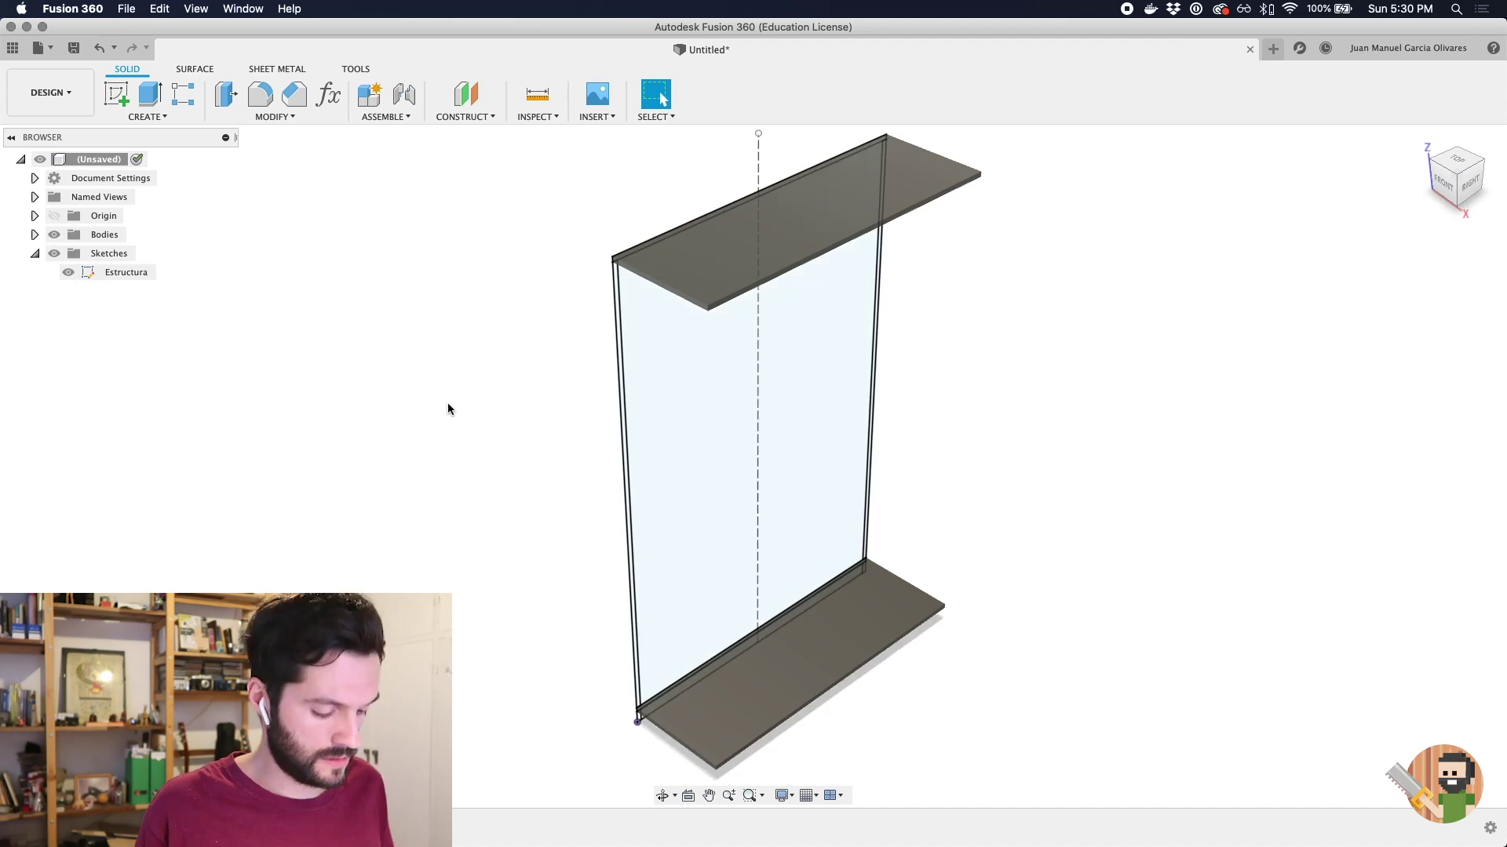
pyautogui.press('e')
pyautogui.click(628, 390)
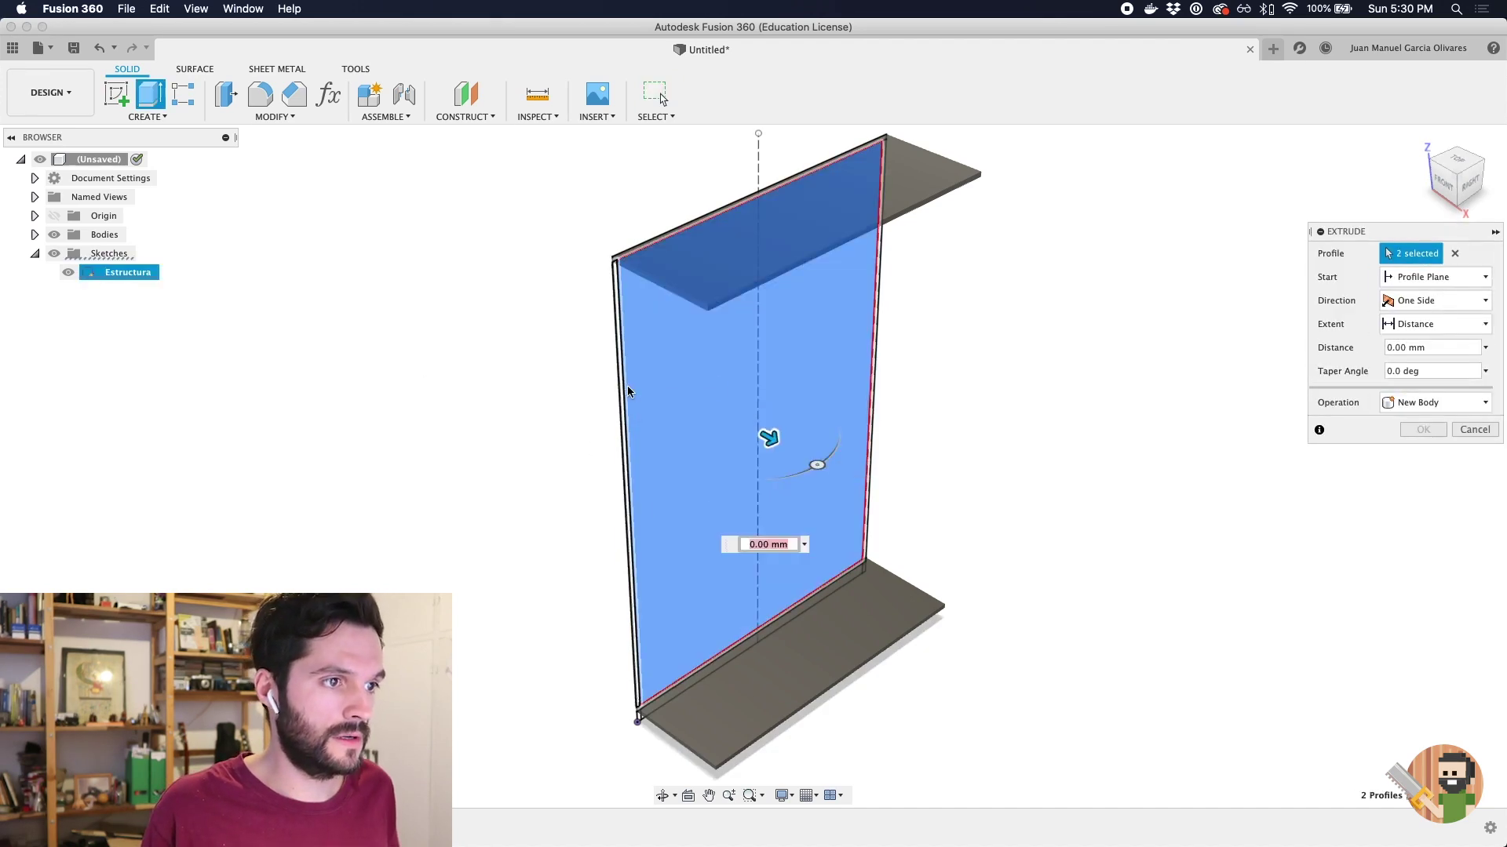
pyautogui.click(859, 352)
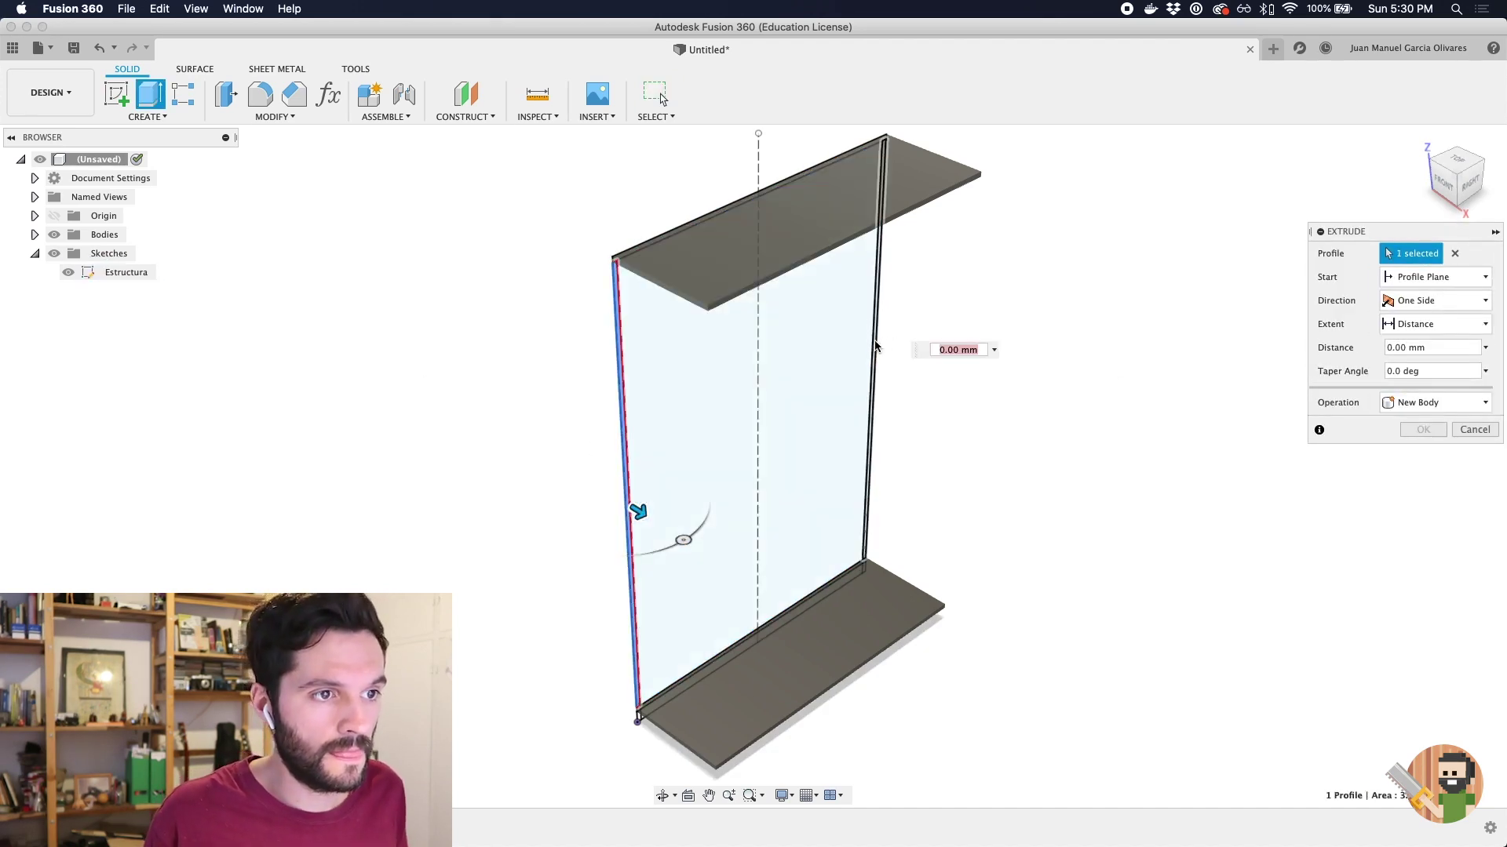
pyautogui.click(877, 347)
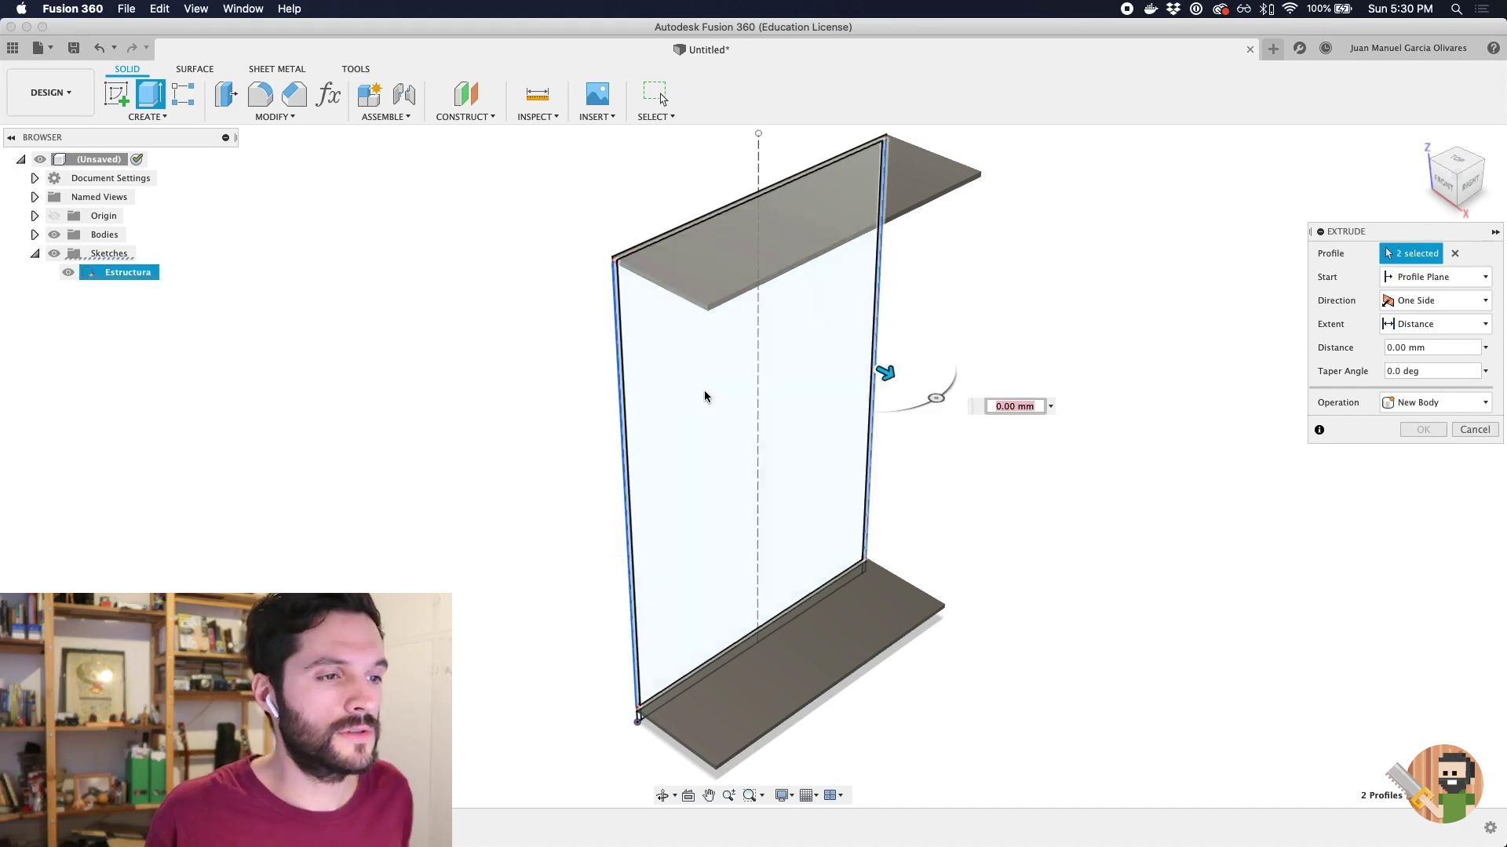
pyautogui.click(676, 397)
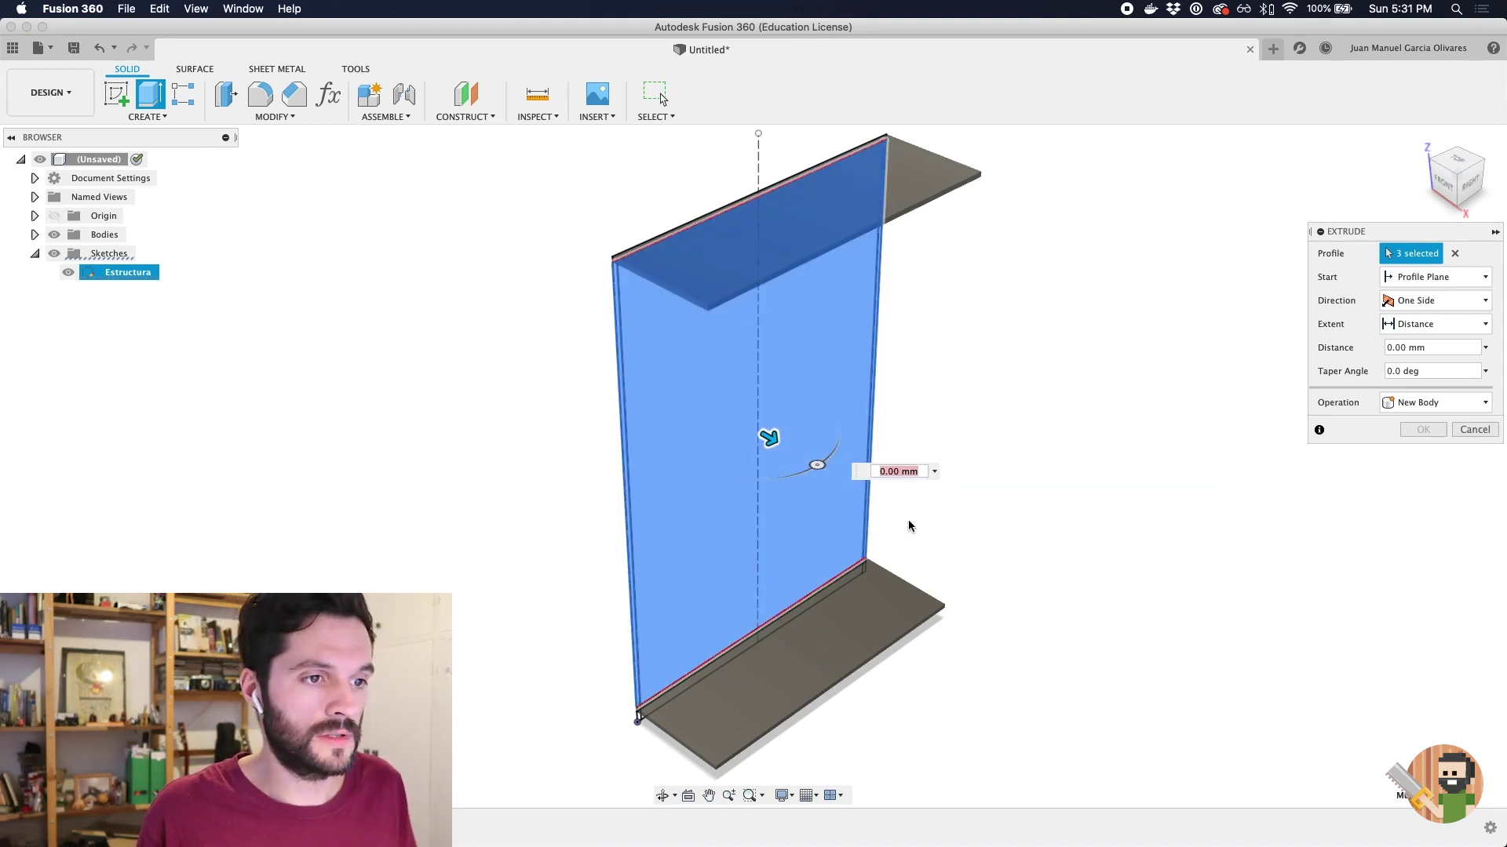
pyautogui.click(807, 388)
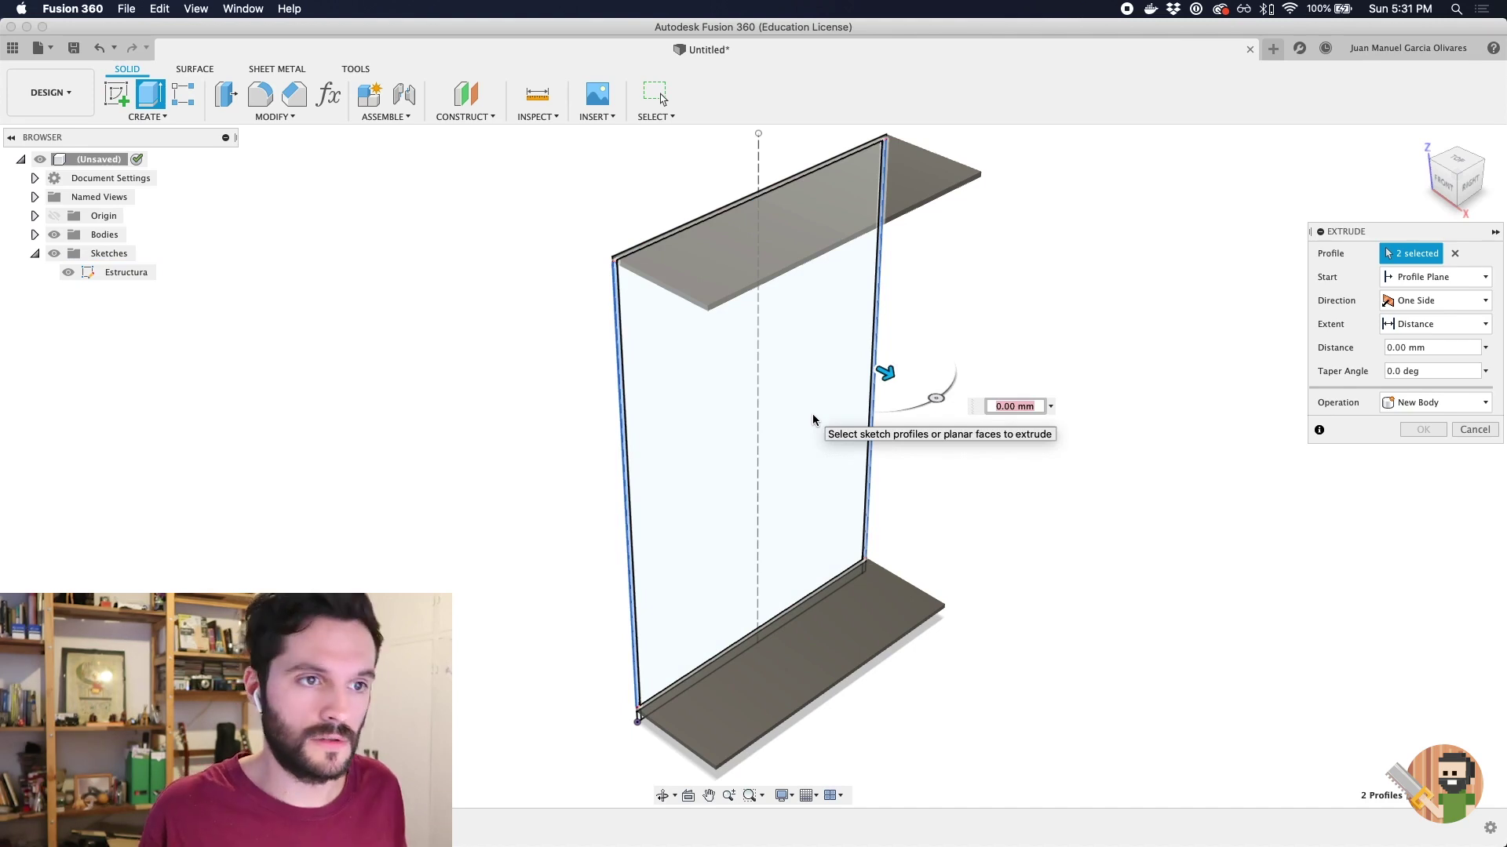
pyautogui.write('profundidad')
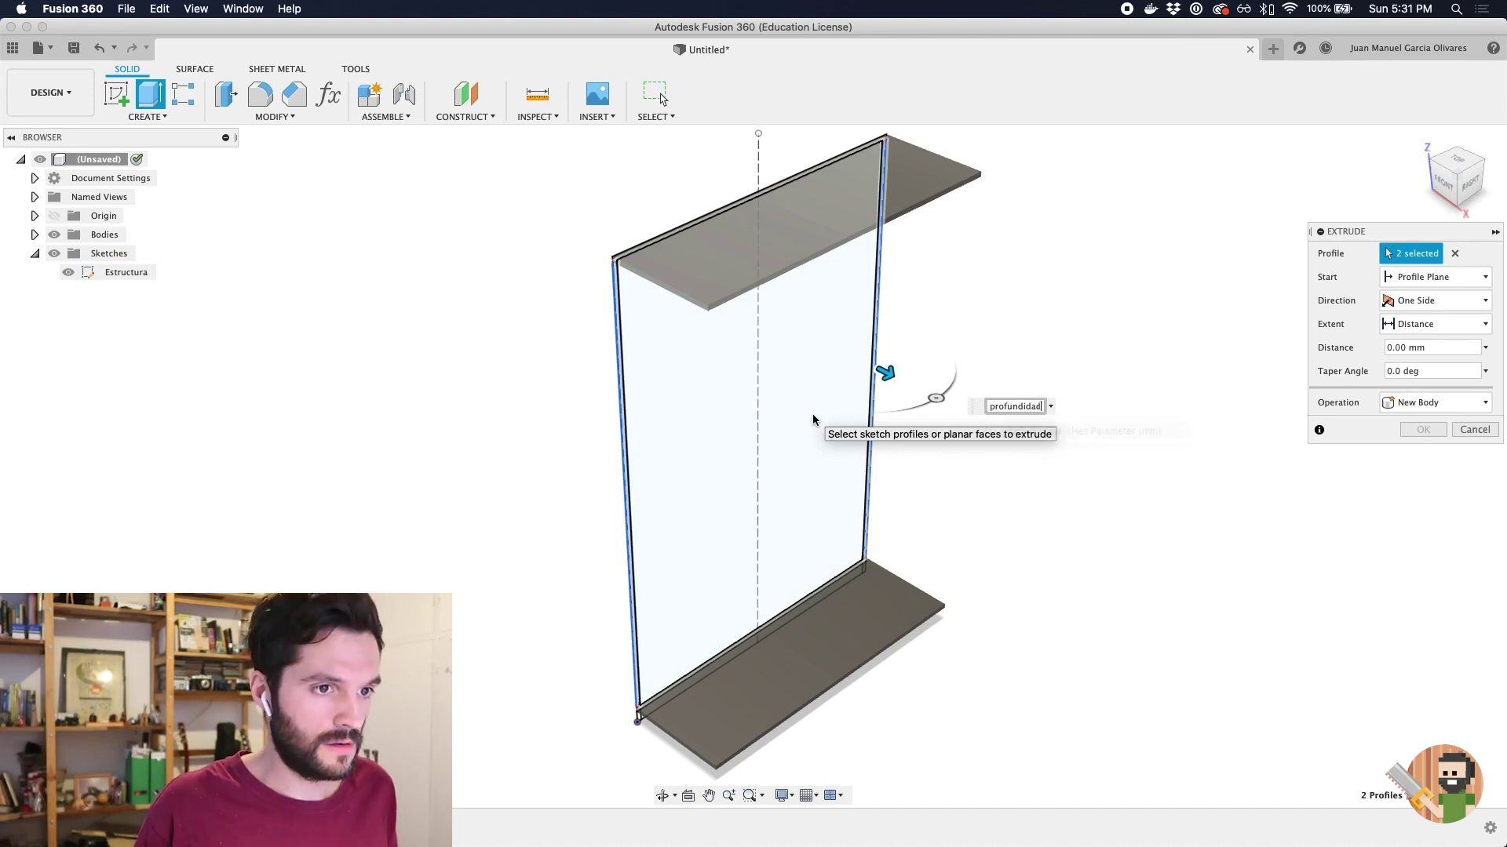
pyautogui.press('Return')
pyautogui.click(1412, 403)
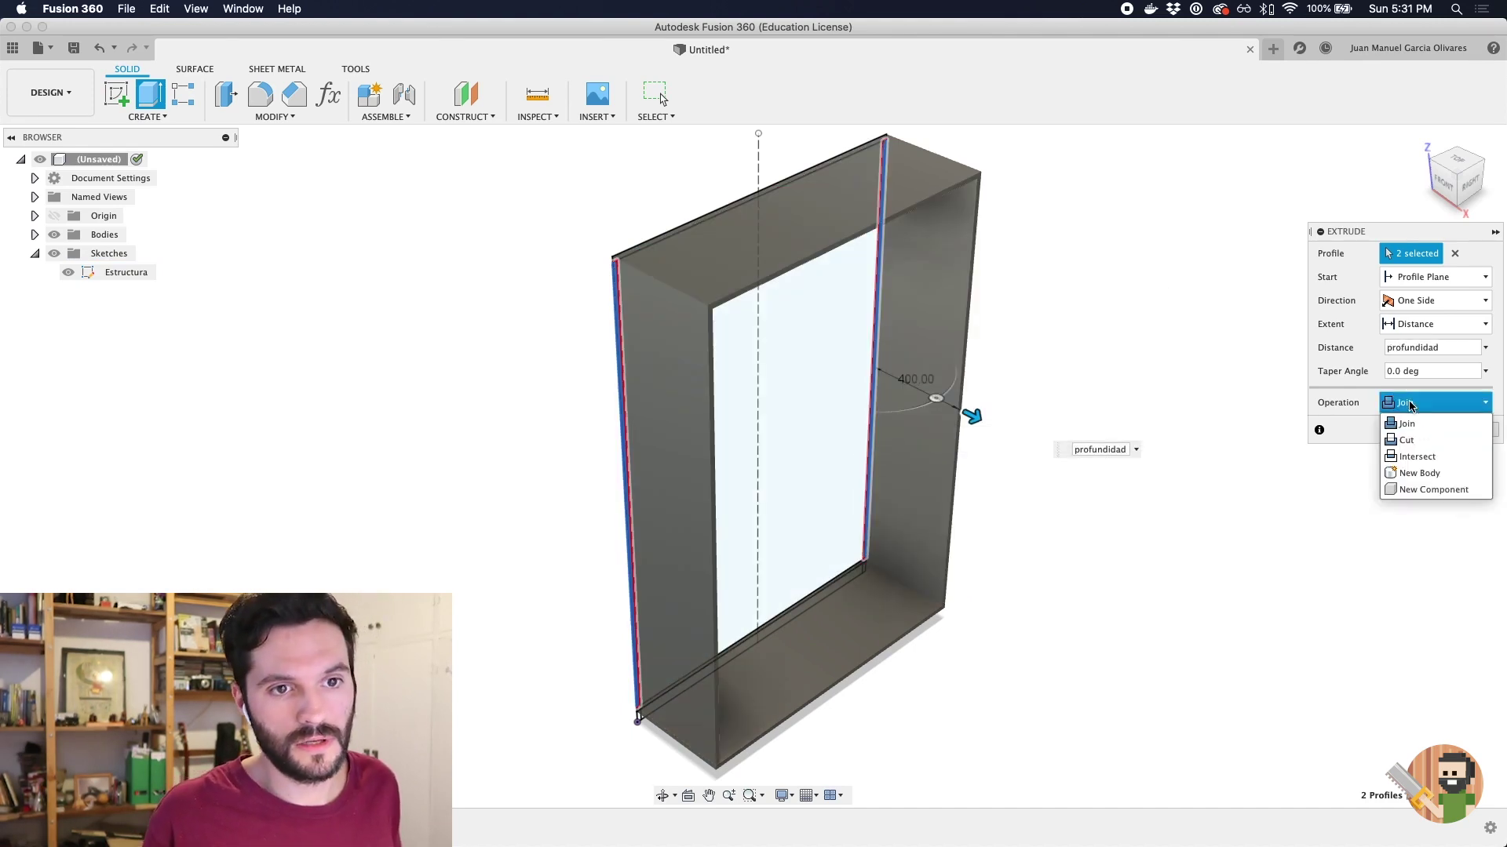
pyautogui.click(1426, 476)
pyautogui.click(1443, 430)
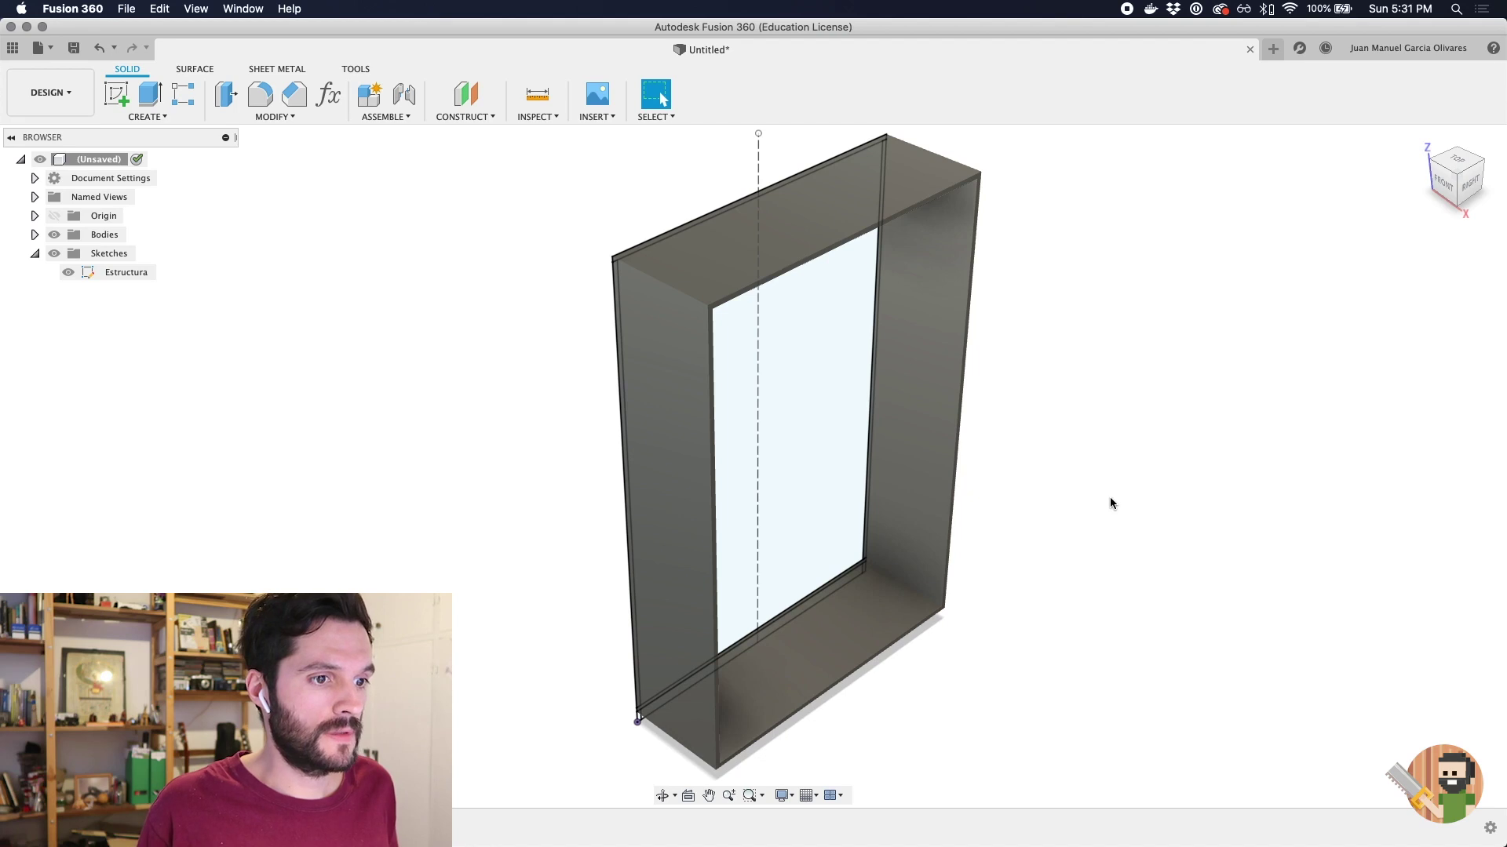
# Step: Extrude all the section profiles above the base, including the large central one, by -3 mm as a new body for the back panel
pyautogui.press('e')
pyautogui.keyDown('shift'); pyautogui.moveTo(887, 531); pyautogui.dragTo(1042, 504, button='middle'); pyautogui.keyUp('shift')
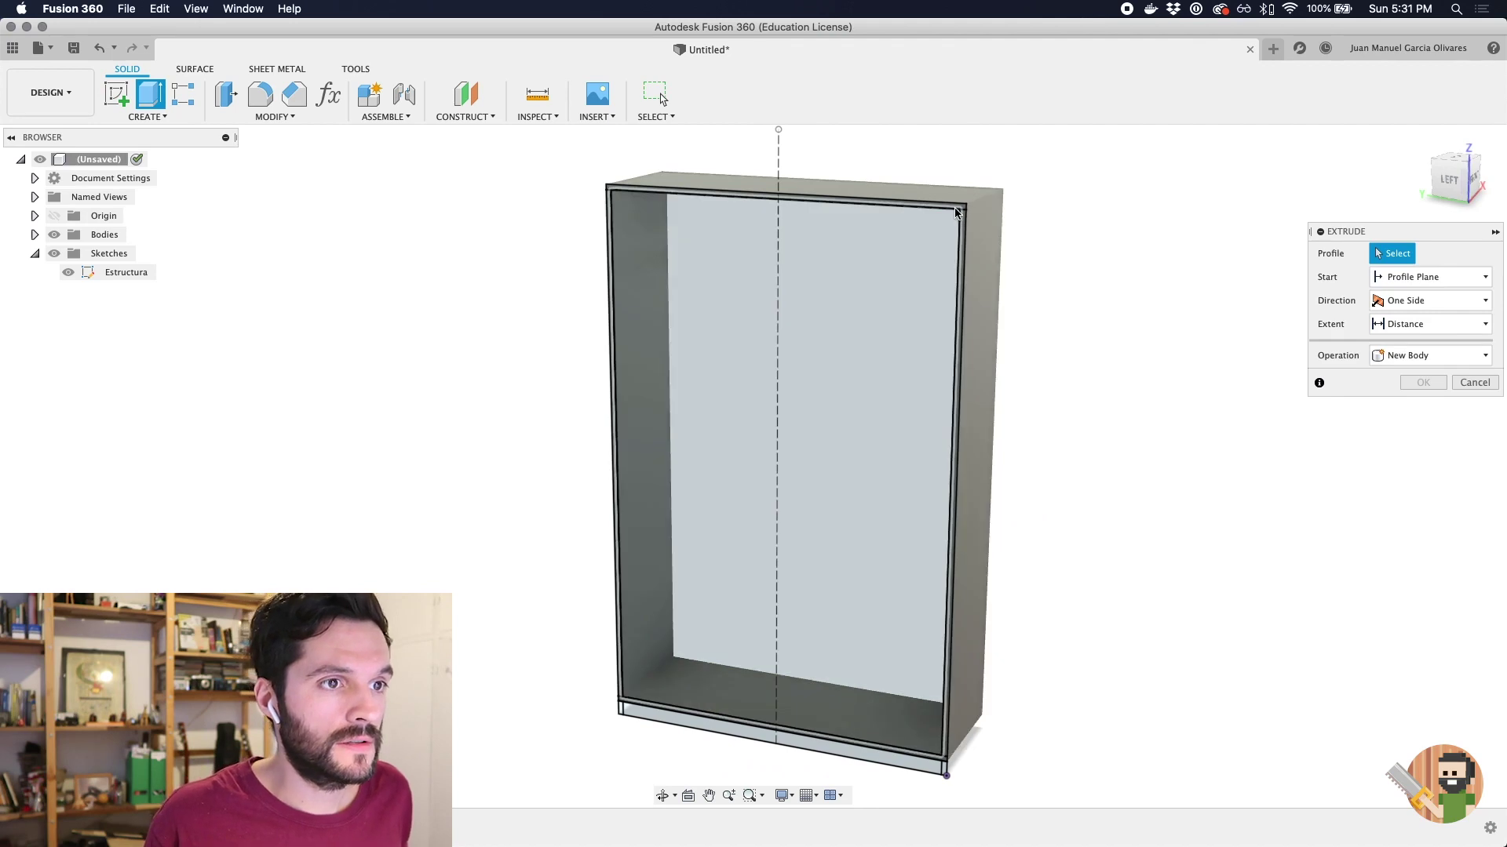
pyautogui.click(955, 213)
pyautogui.click(951, 470)
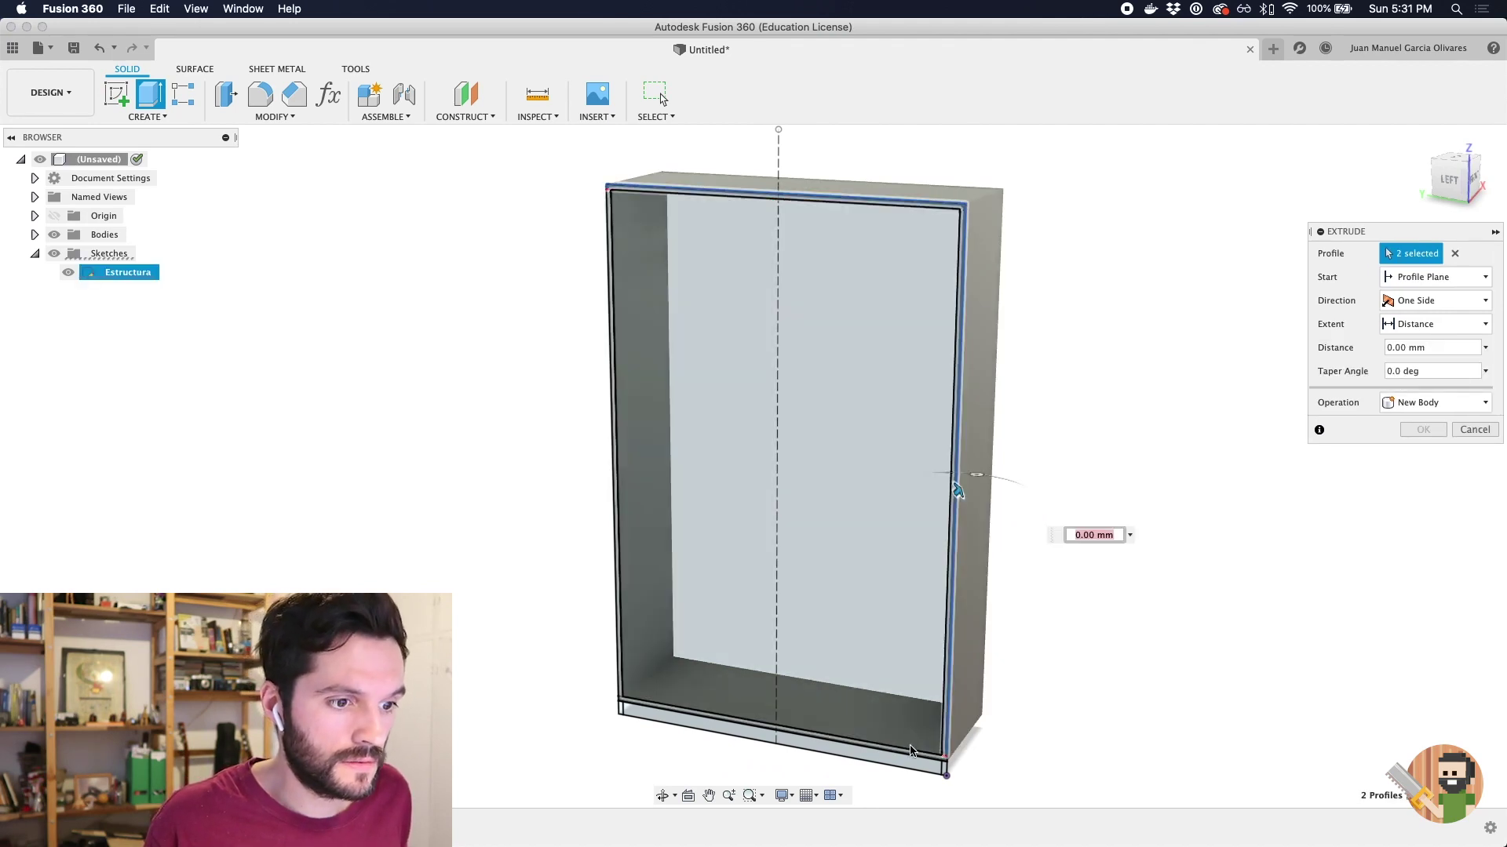
pyautogui.click(910, 751)
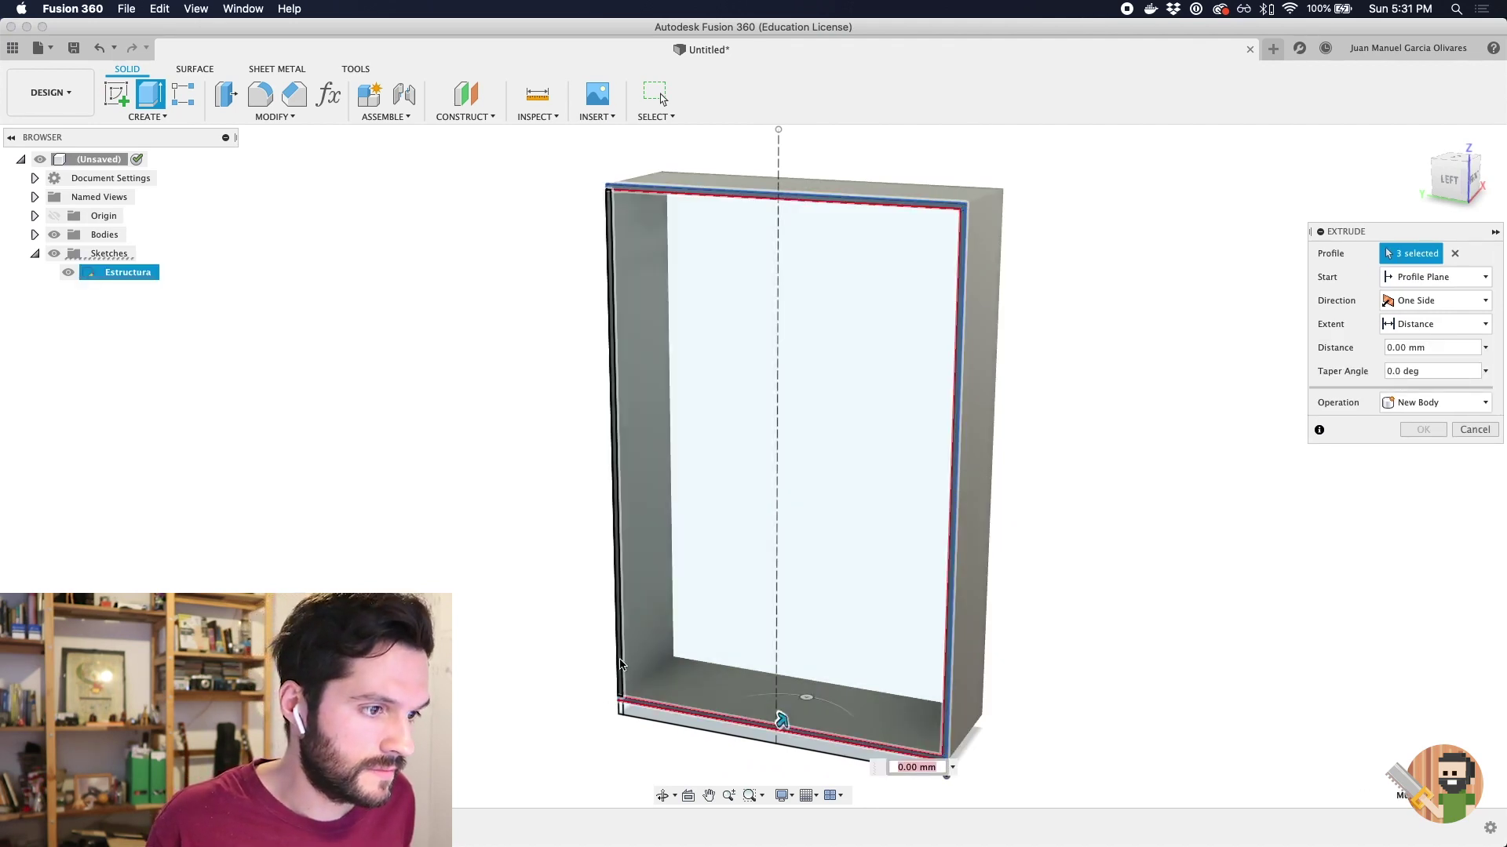
pyautogui.click(723, 582)
pyautogui.keyDown('shift'); pyautogui.moveTo(1106, 521); pyautogui.dragTo(995, 568, button='middle'); pyautogui.keyUp('shift')
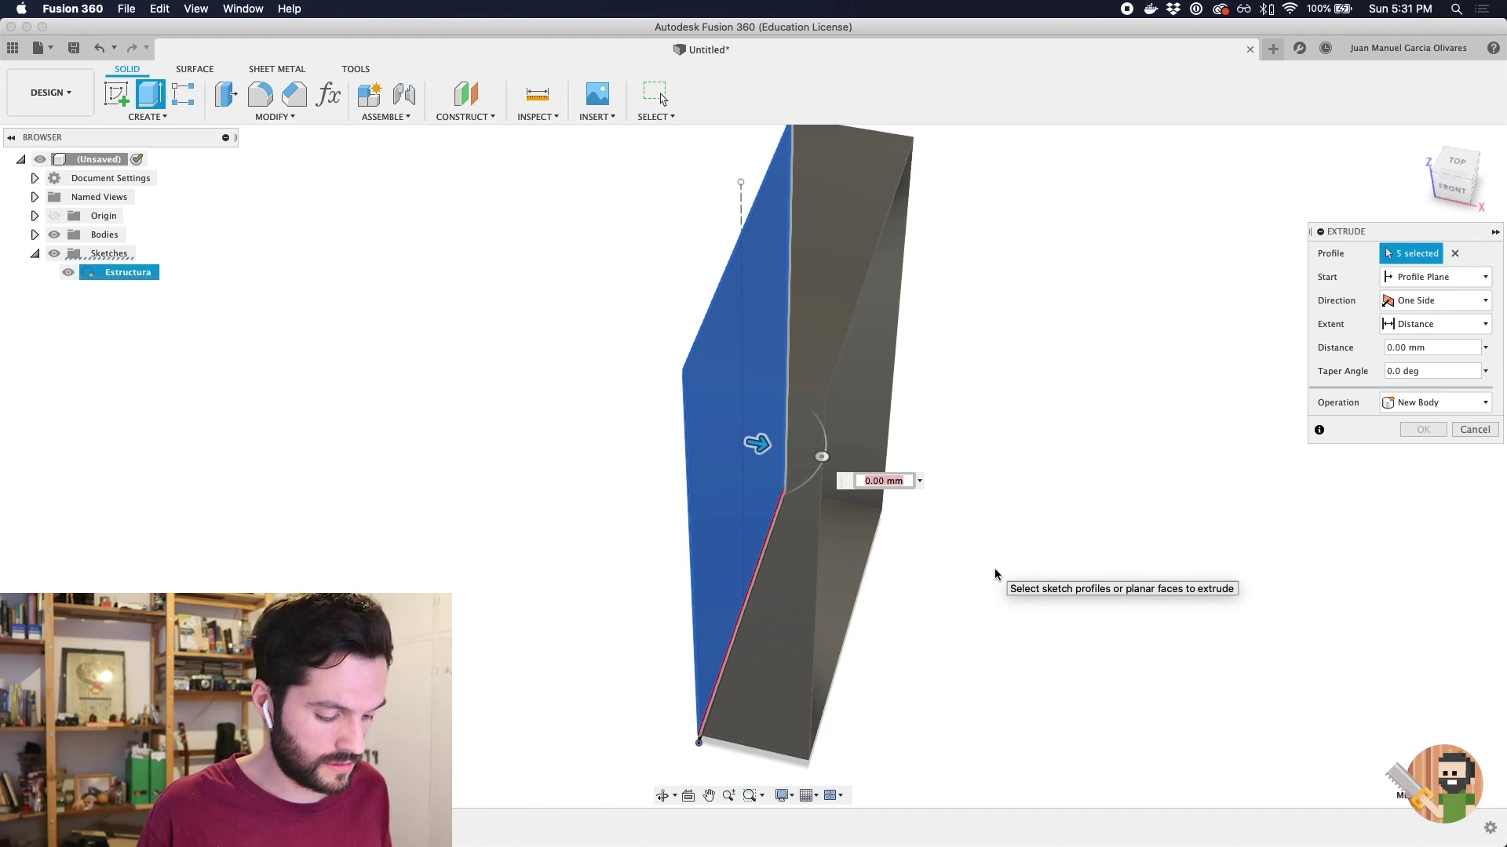
pyautogui.write('-3mm')
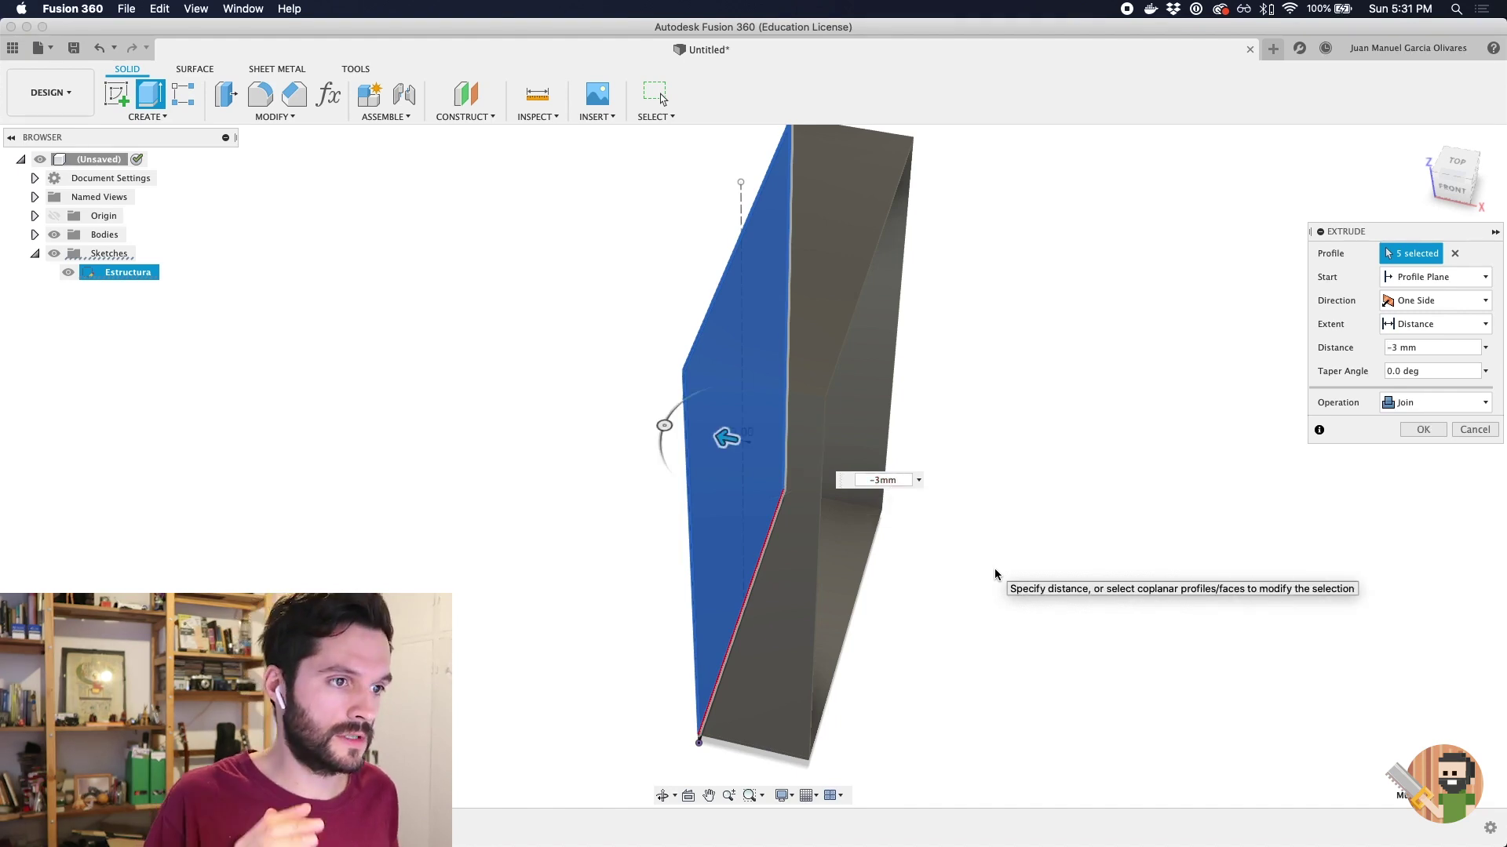
pyautogui.click(1436, 402)
pyautogui.click(1428, 453)
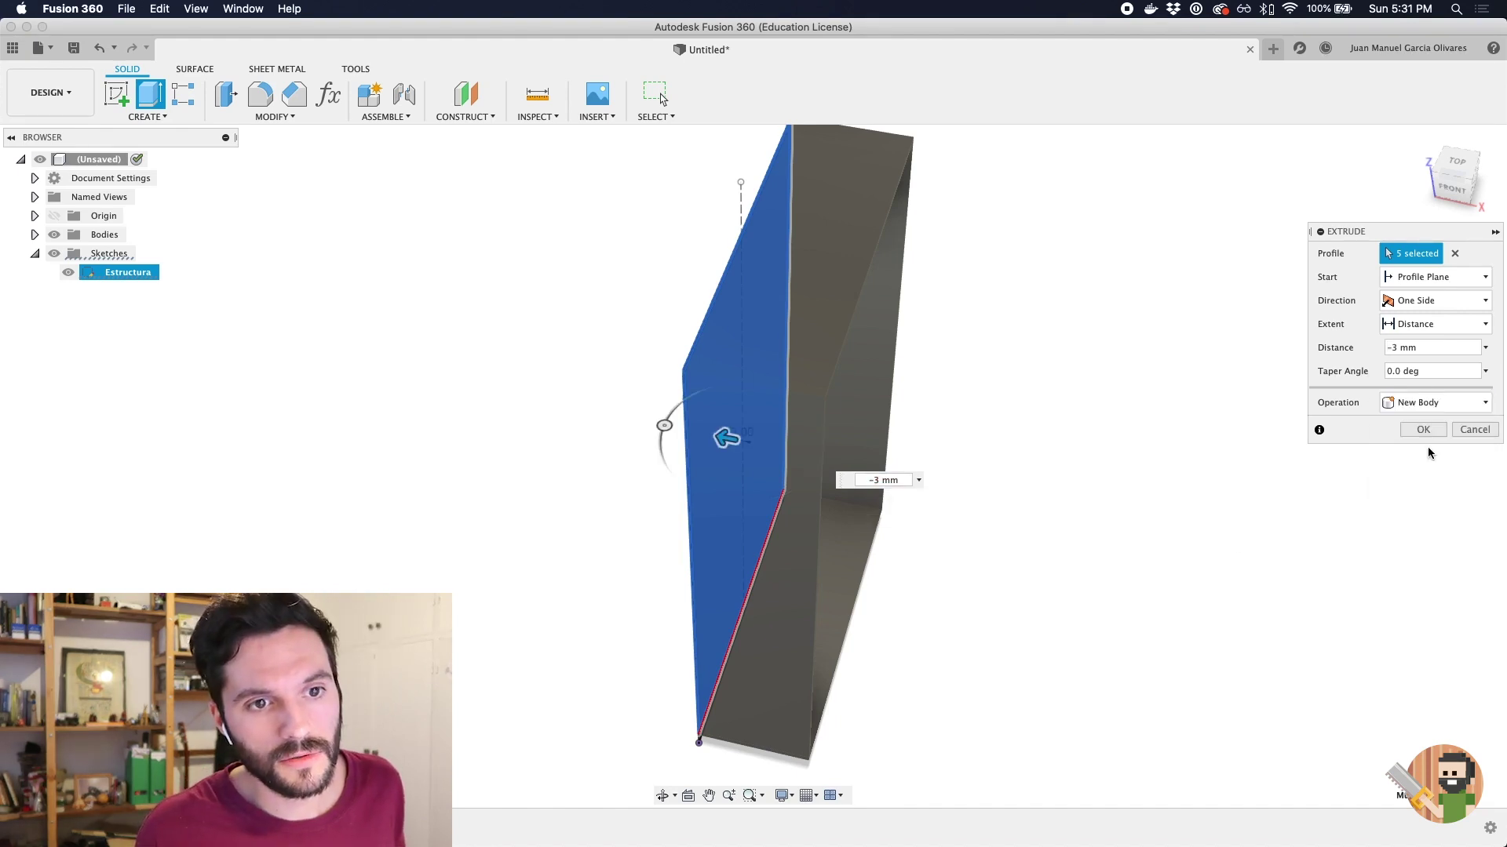
pyautogui.click(1424, 430)
# Step: Select the three base profiles beneath the bottom panel for extrusion and start them from the wardrobe's front lower corner as reference object
pyautogui.keyDown('shift'); pyautogui.moveTo(1140, 588); pyautogui.dragTo(1081, 551, button='middle'); pyautogui.keyUp('shift')
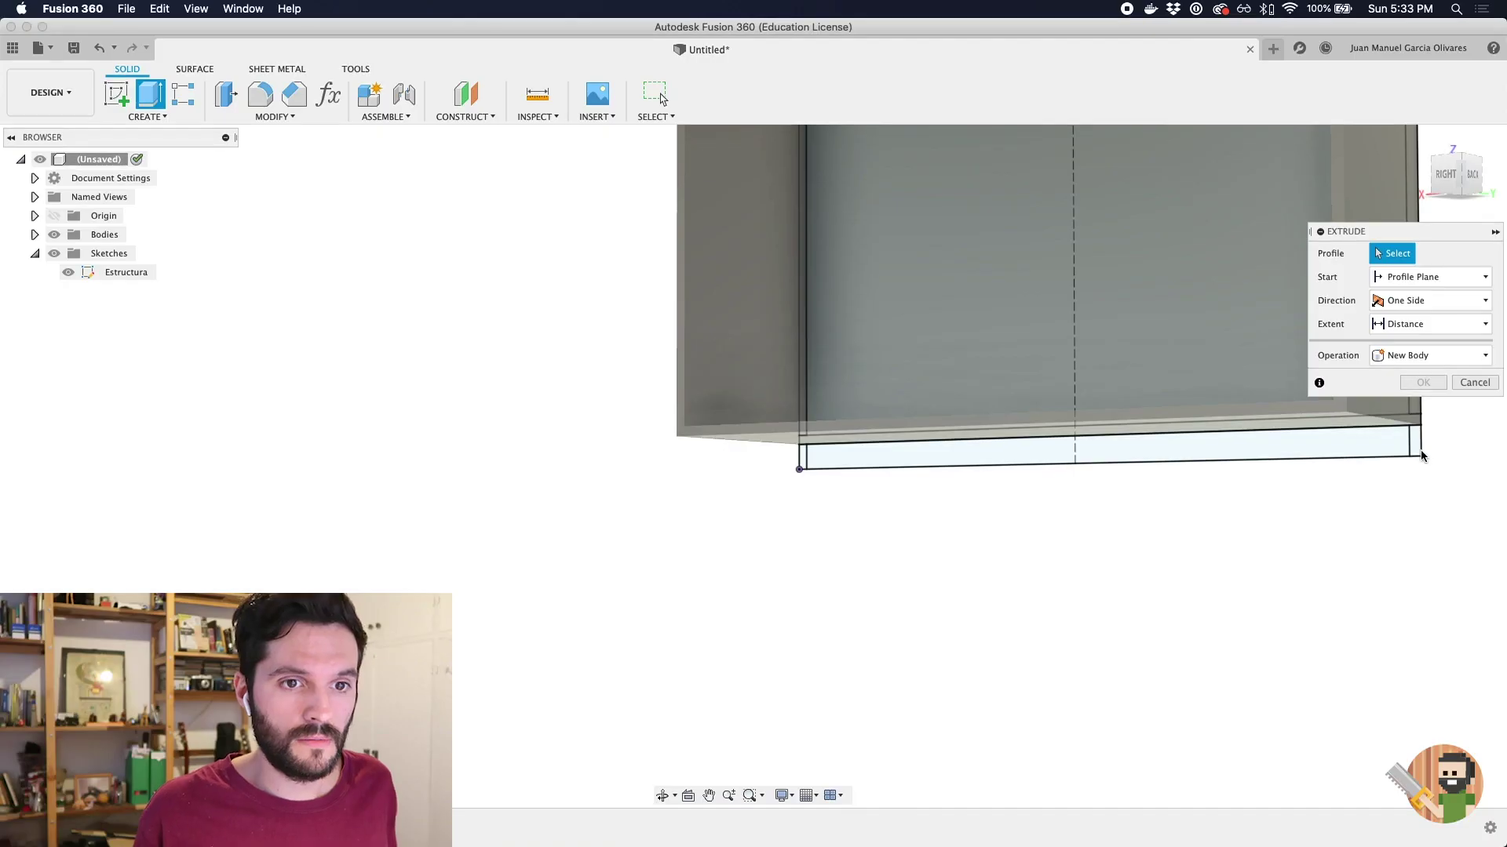
pyautogui.click(1412, 448)
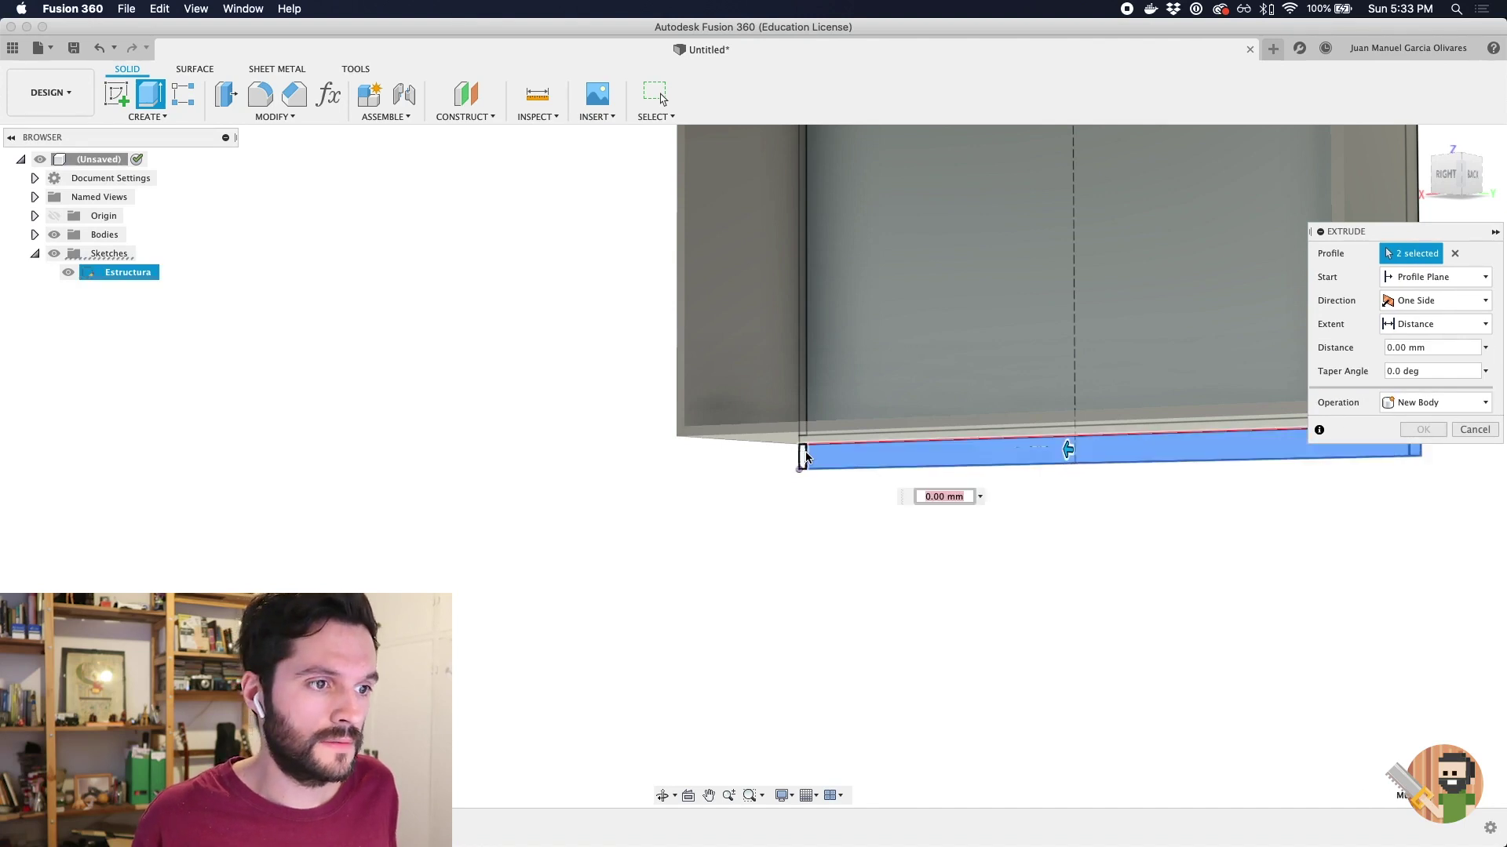
pyautogui.keyDown('shift'); pyautogui.moveTo(1180, 565); pyautogui.dragTo(1328, 528, button='middle'); pyautogui.keyUp('shift')
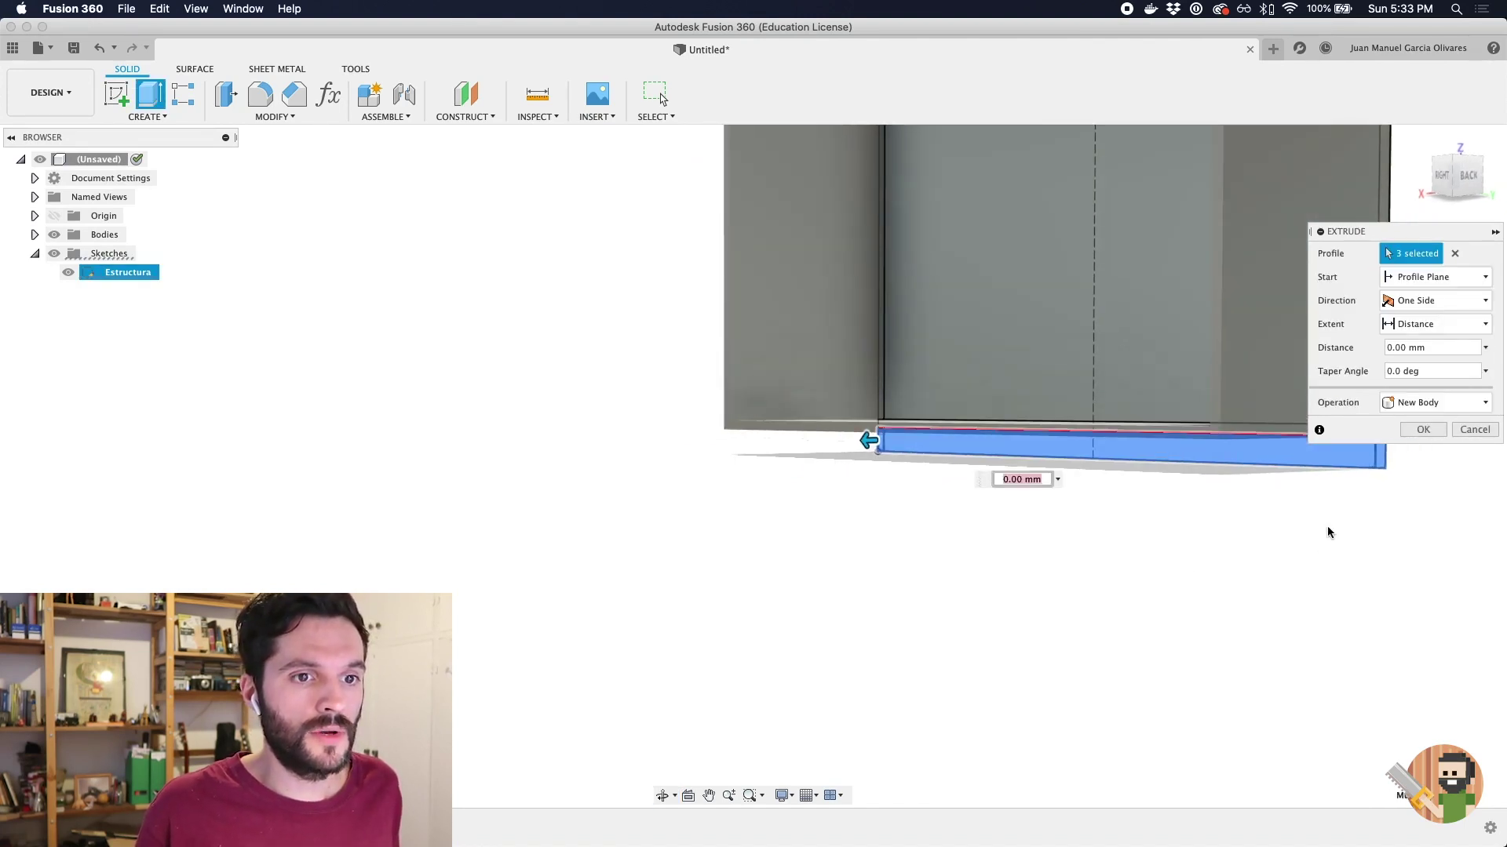
pyautogui.click(1432, 277)
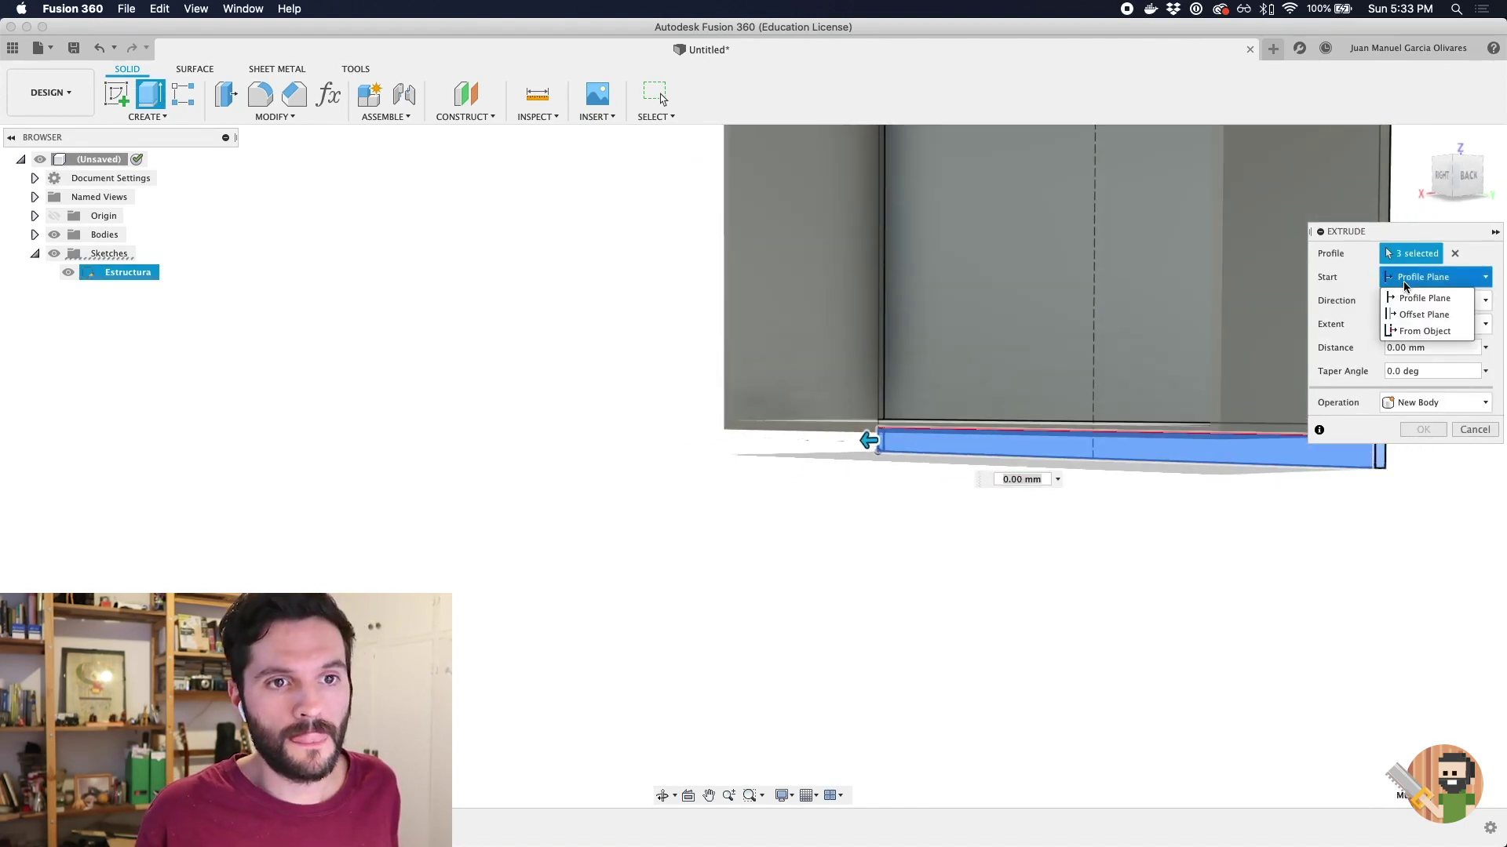
pyautogui.click(1422, 334)
pyautogui.keyDown('shift'); pyautogui.moveTo(1403, 543); pyautogui.dragTo(1123, 610, button='middle'); pyautogui.keyUp('shift')
pyautogui.click(817, 506)
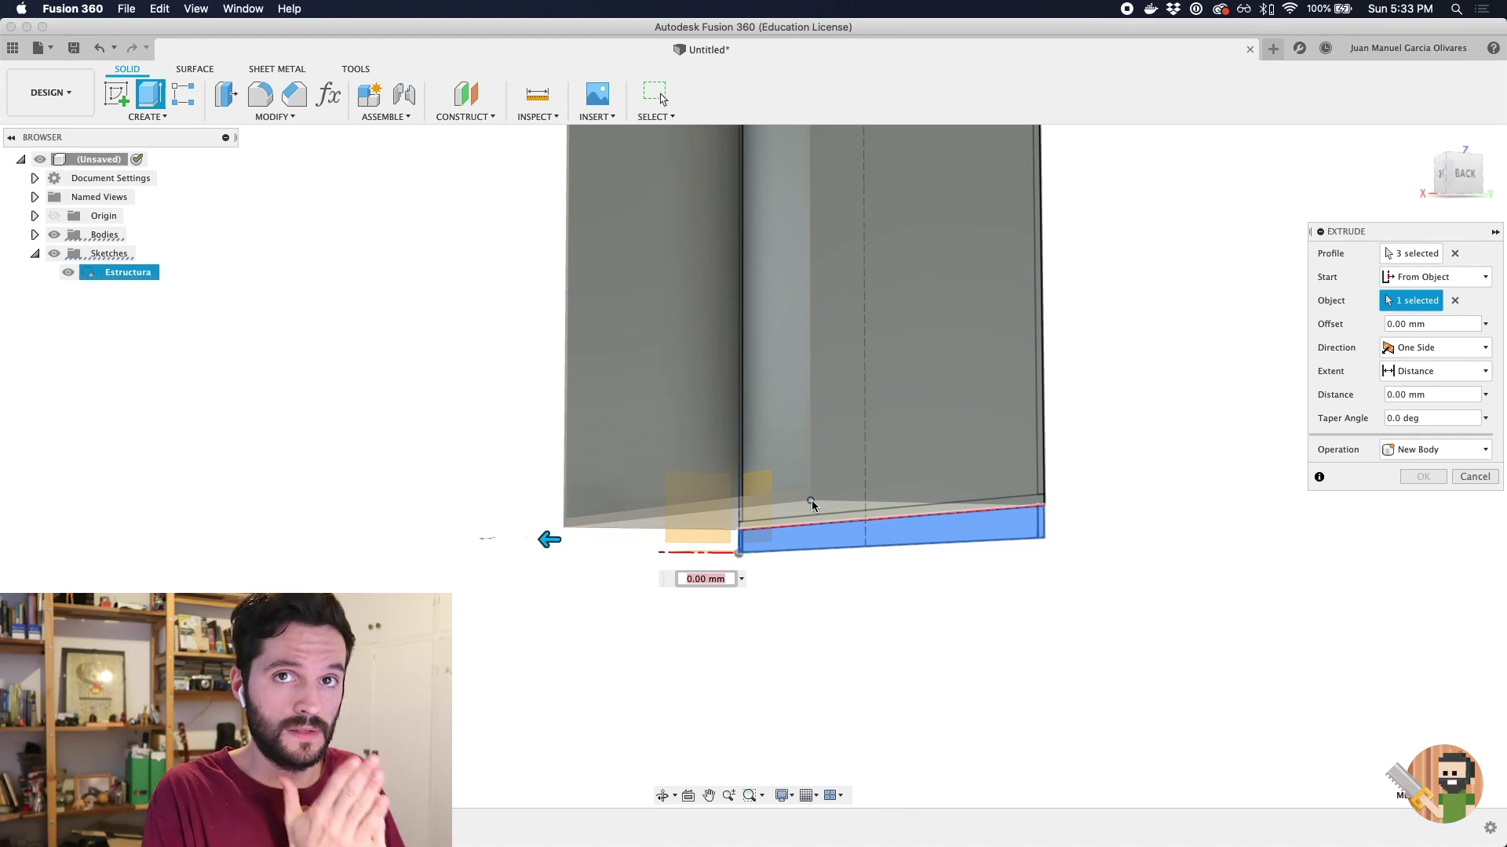
# Step: Set the front base strip's extrusion distance to -madera so its thickness runs back towards the wardrobe's interior
pyautogui.click(1431, 394)
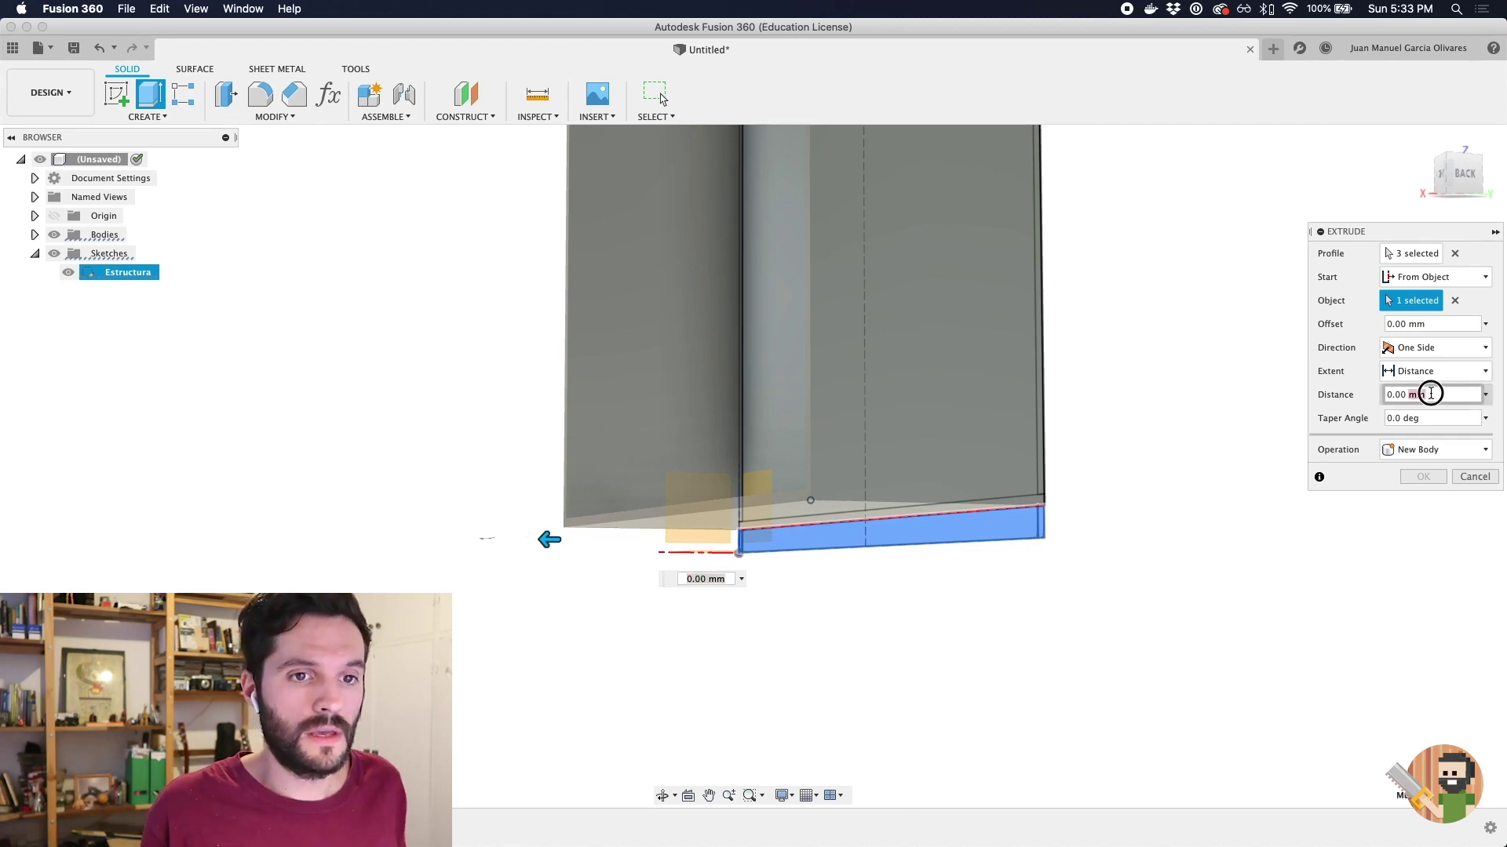
pyautogui.write('madera')
pyautogui.press('Return')
pyautogui.keyDown('shift'); pyautogui.moveTo(1132, 620); pyautogui.dragTo(1095, 625, button='middle'); pyautogui.keyUp('shift')
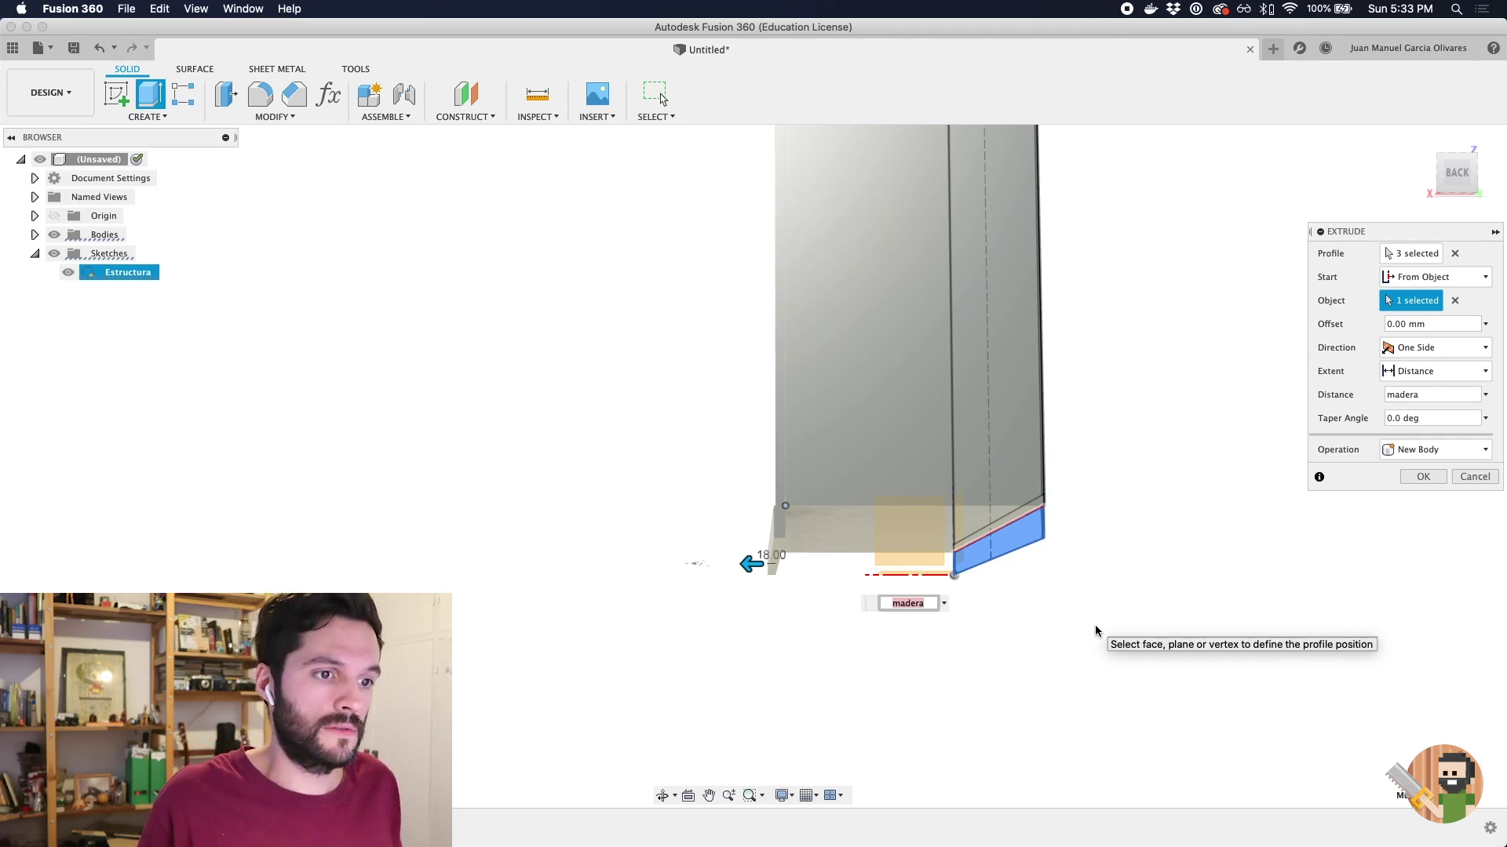
pyautogui.click(1392, 397)
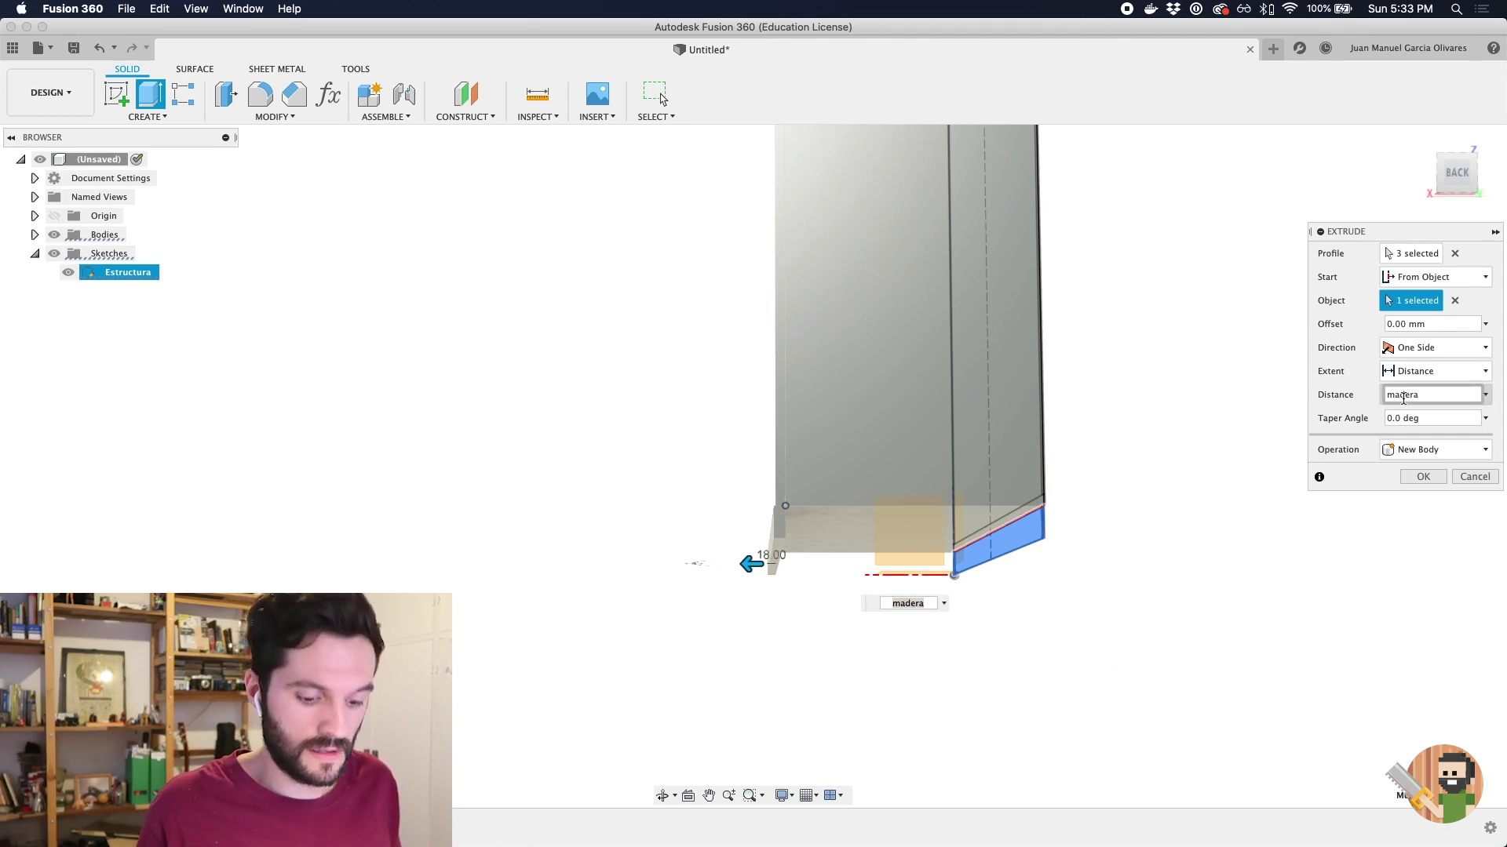
pyautogui.write('-')
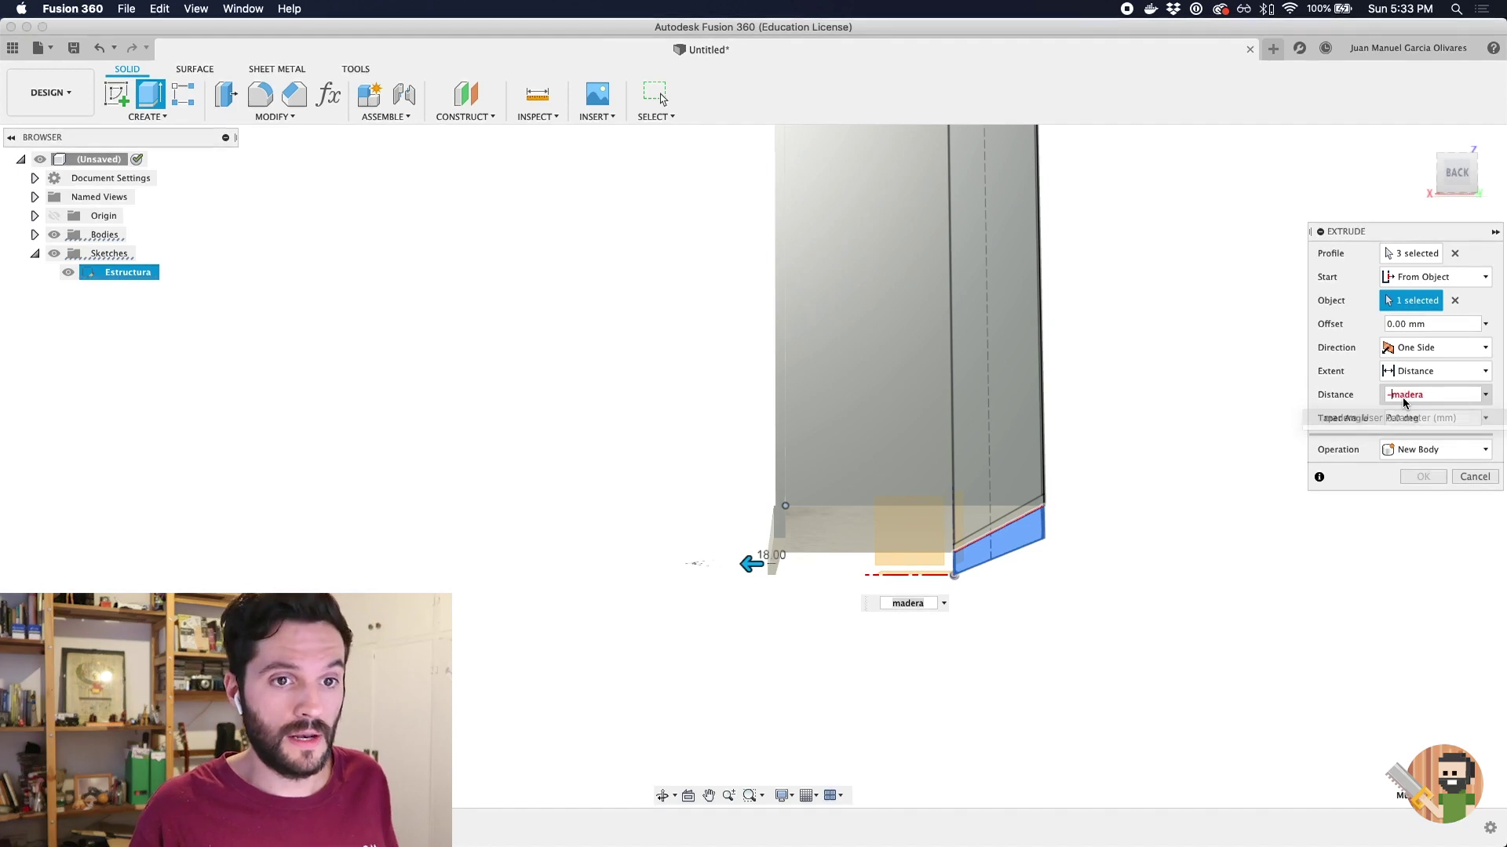
pyautogui.press('Return')
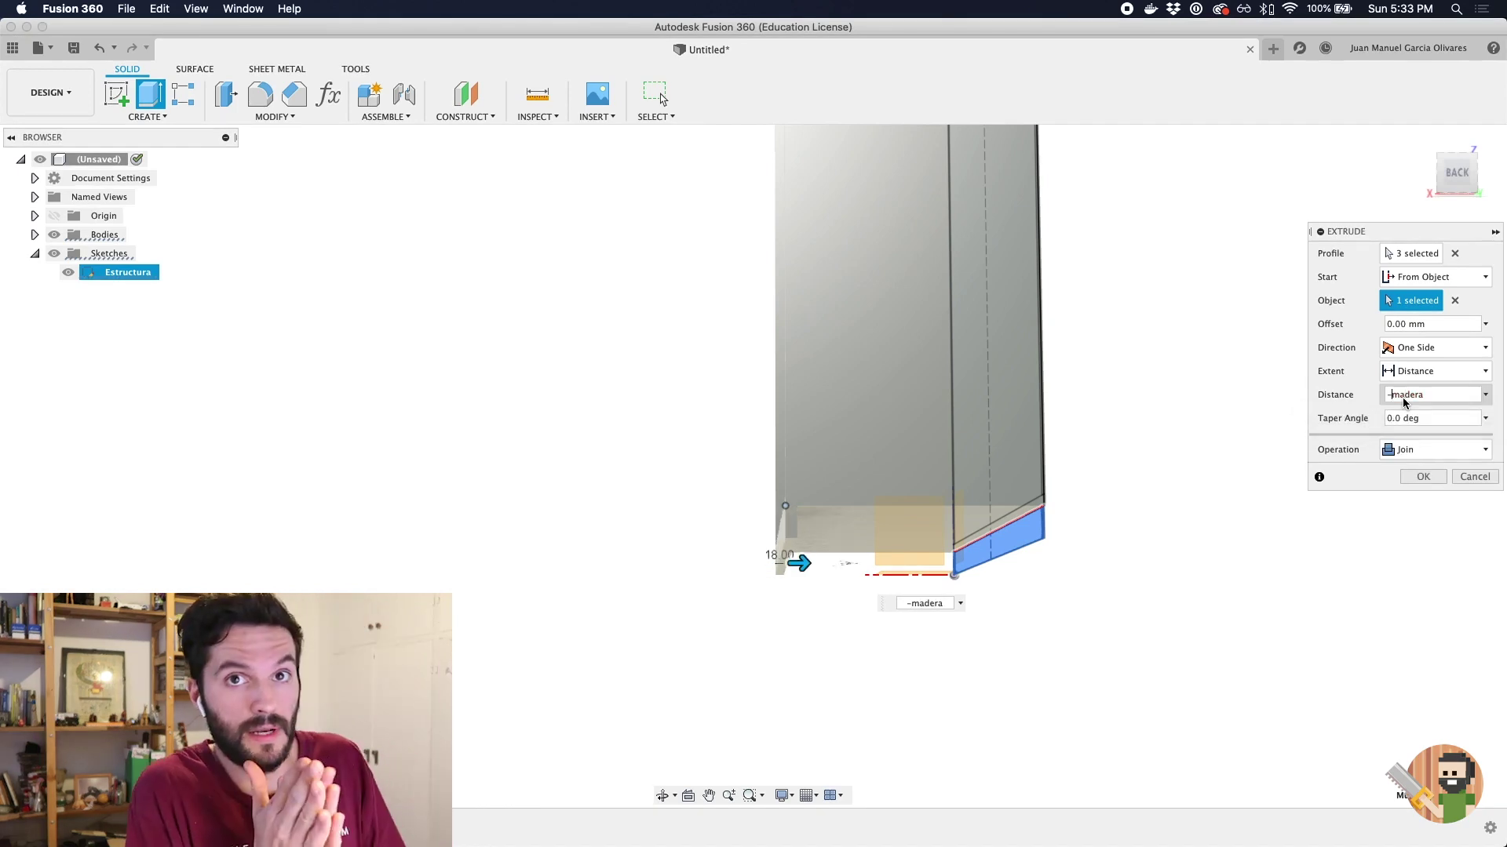
# Step: Try offsetting the front base strip's start by -20 mm from the front corner
pyautogui.click(1416, 323)
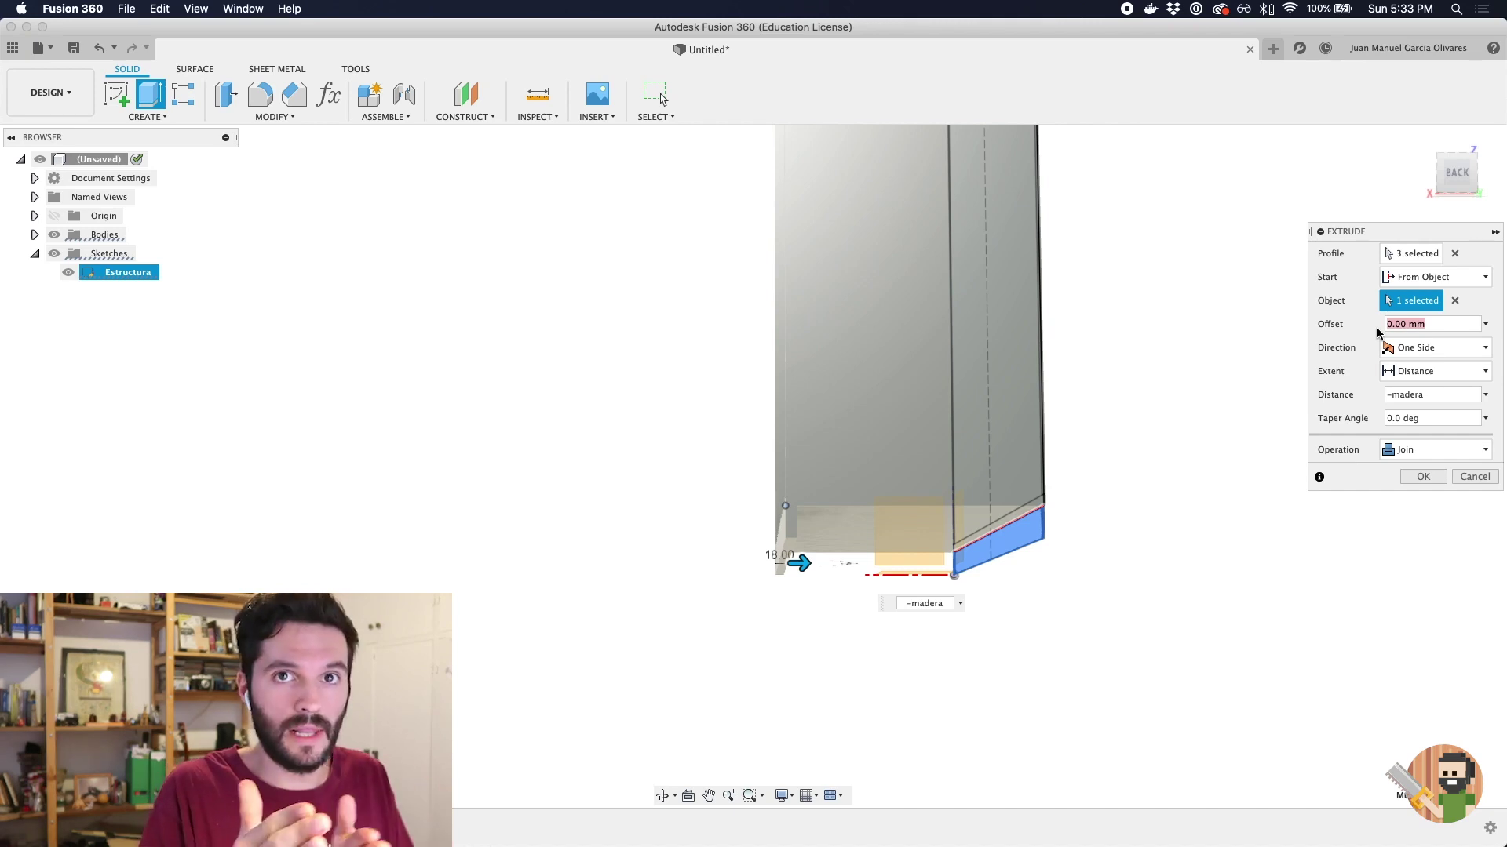
pyautogui.write('-20m')
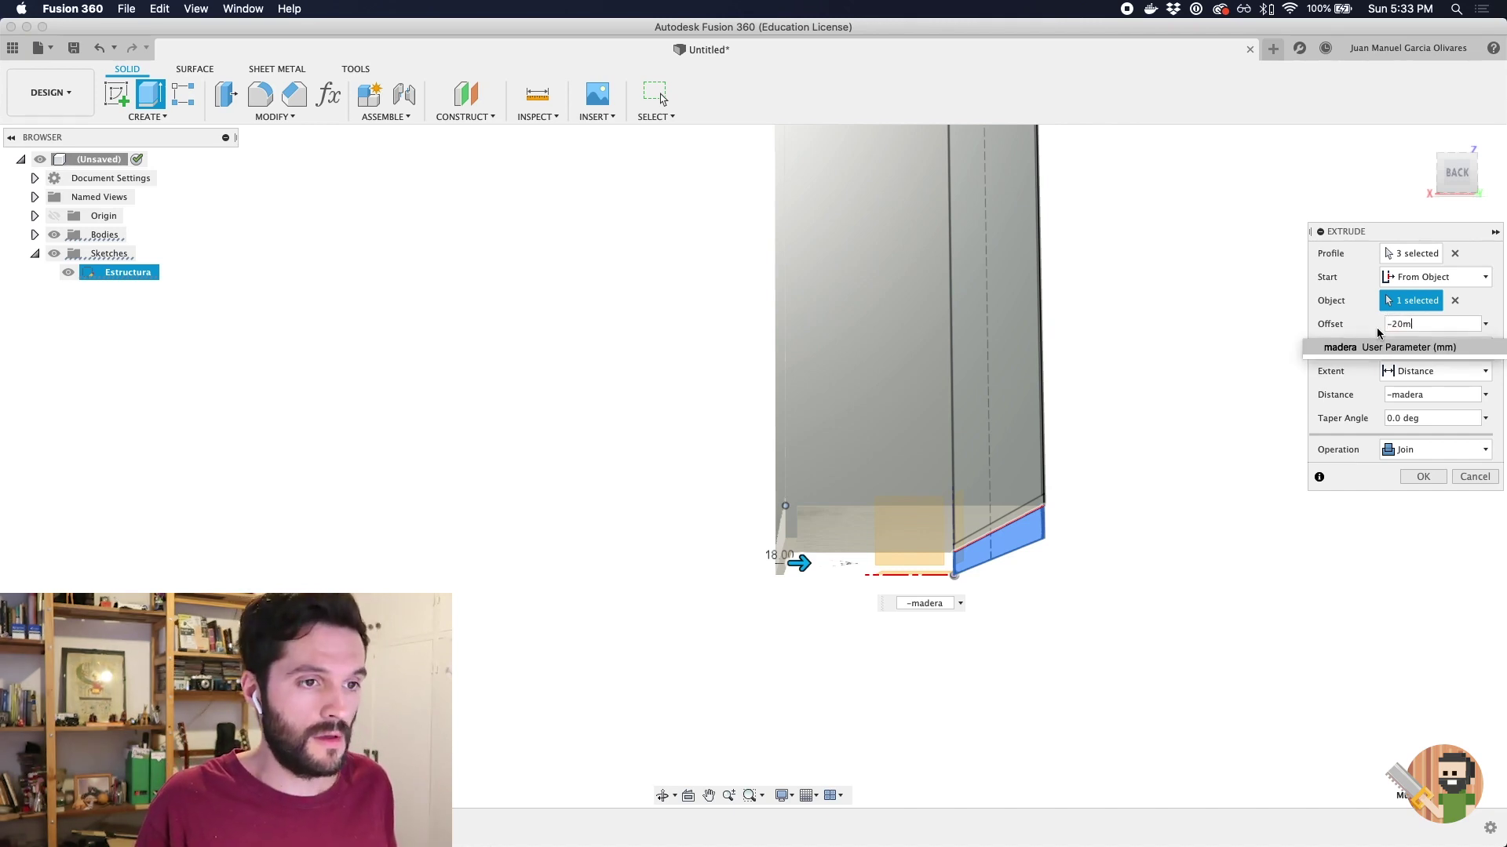
pyautogui.write('m')
pyautogui.press('Return')
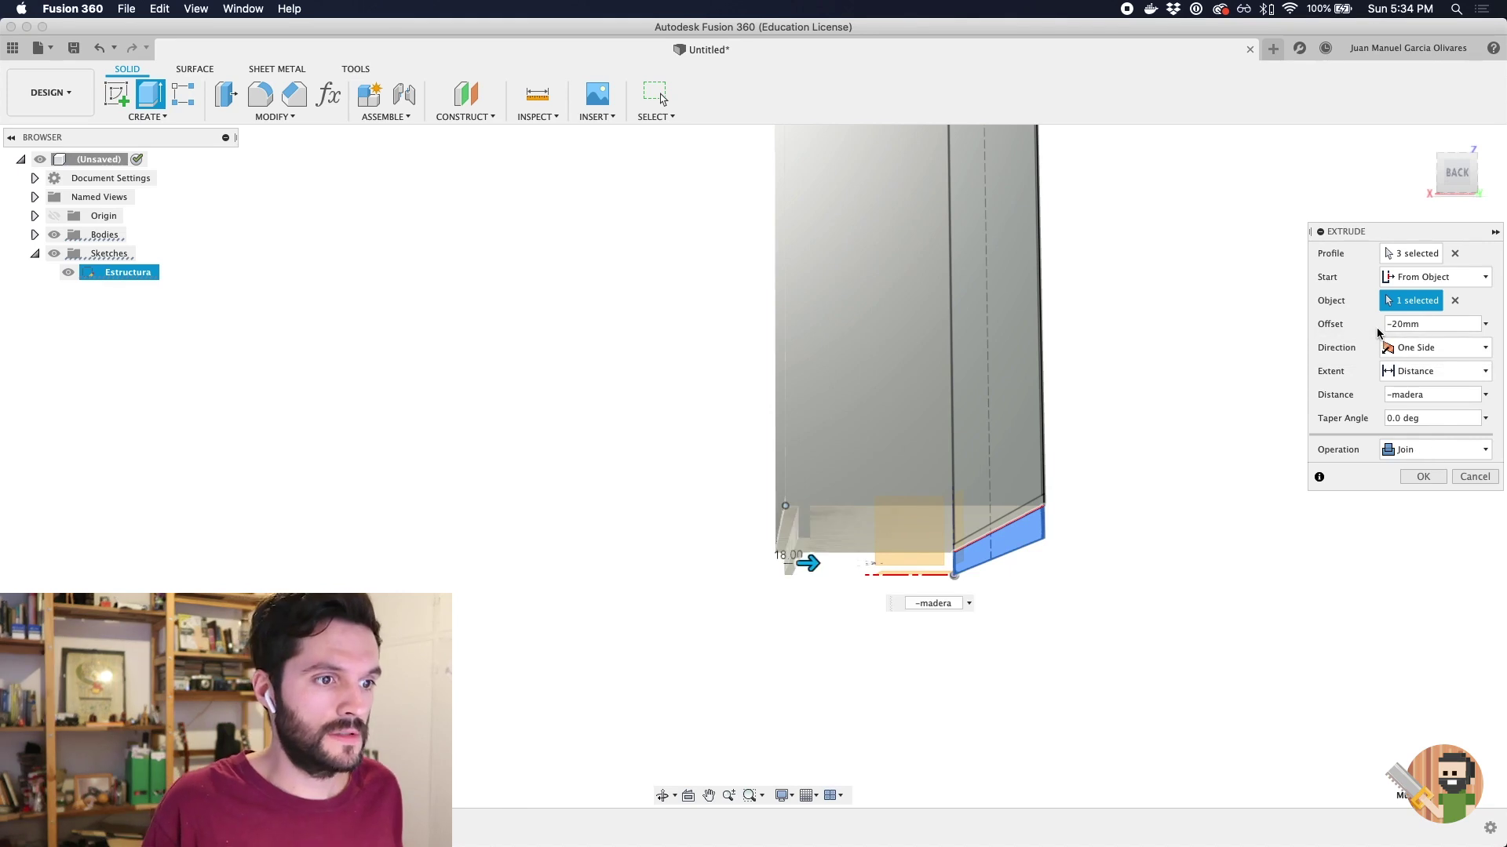
pyautogui.scroll(3, 852, 500)
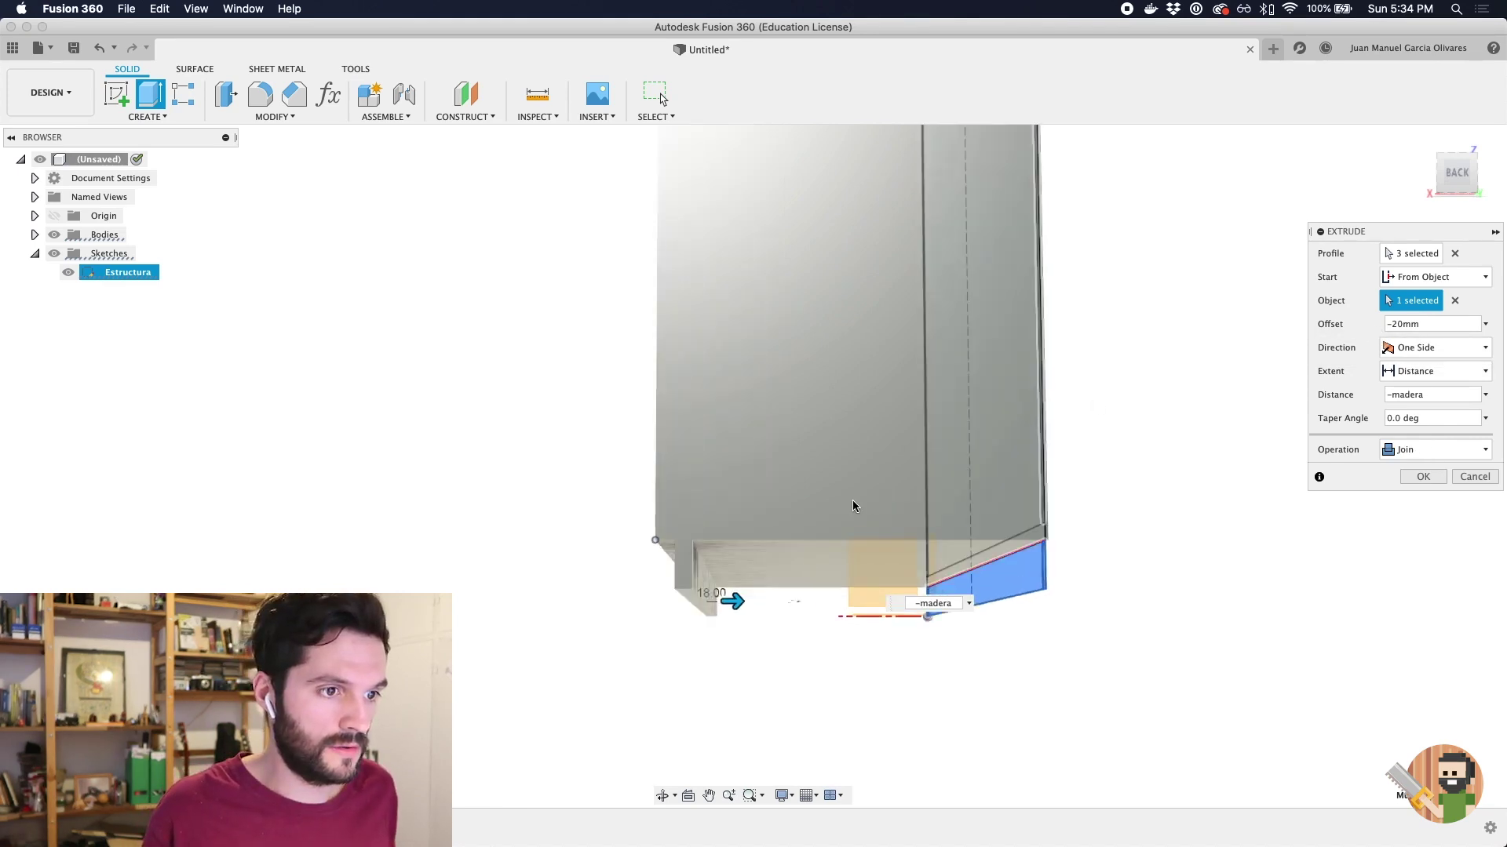
pyautogui.keyDown('shift'); pyautogui.moveTo(787, 575); pyautogui.dragTo(790, 561, button='middle'); pyautogui.keyUp('shift')
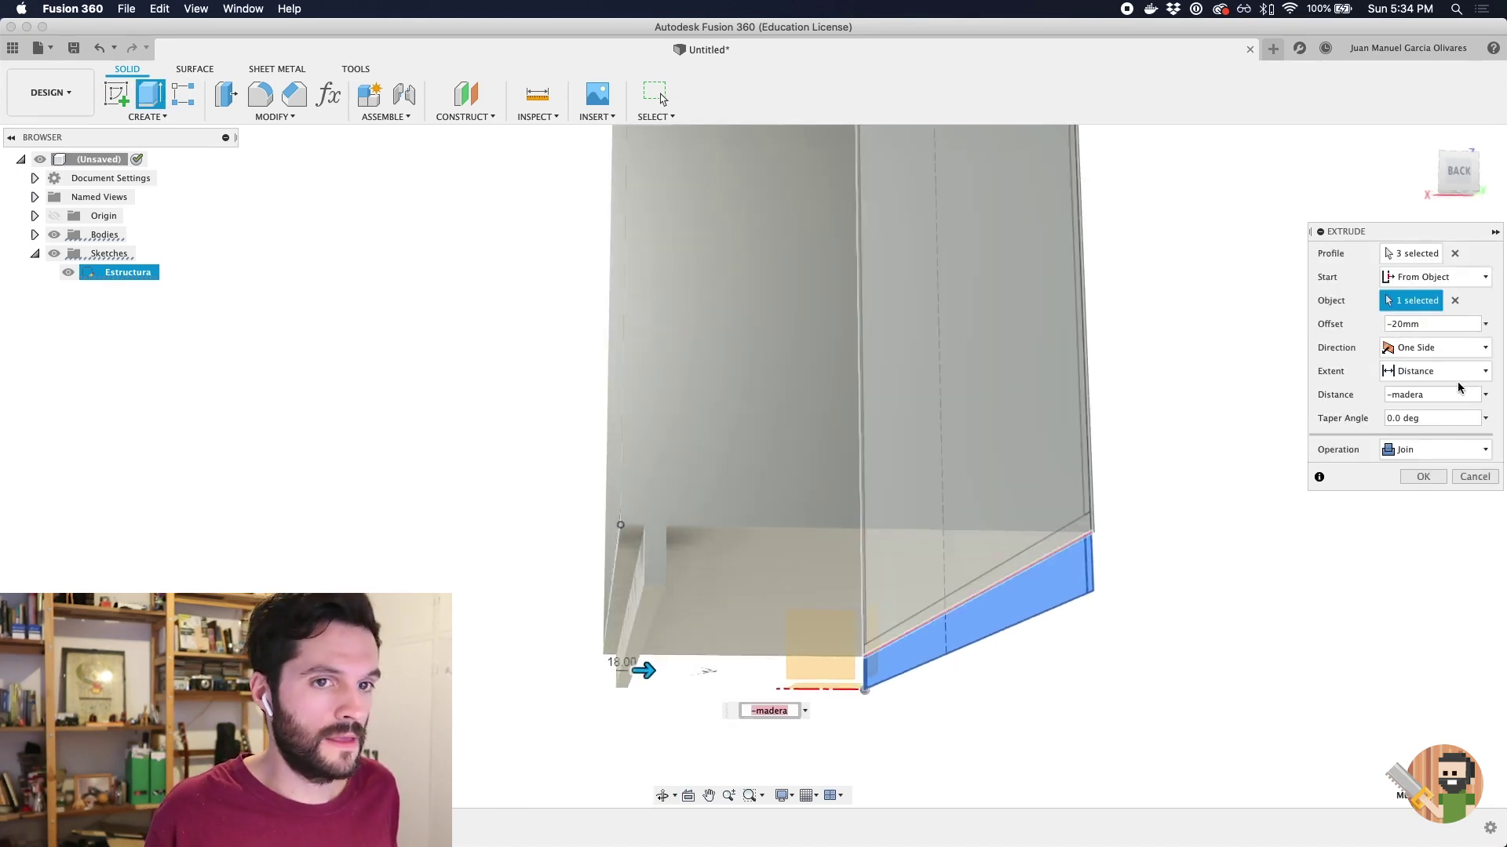
# Step: Offset the front base strip's start by -madera and create the extrusion as a new body
pyautogui.click(1431, 324)
pyautogui.write('-madera')
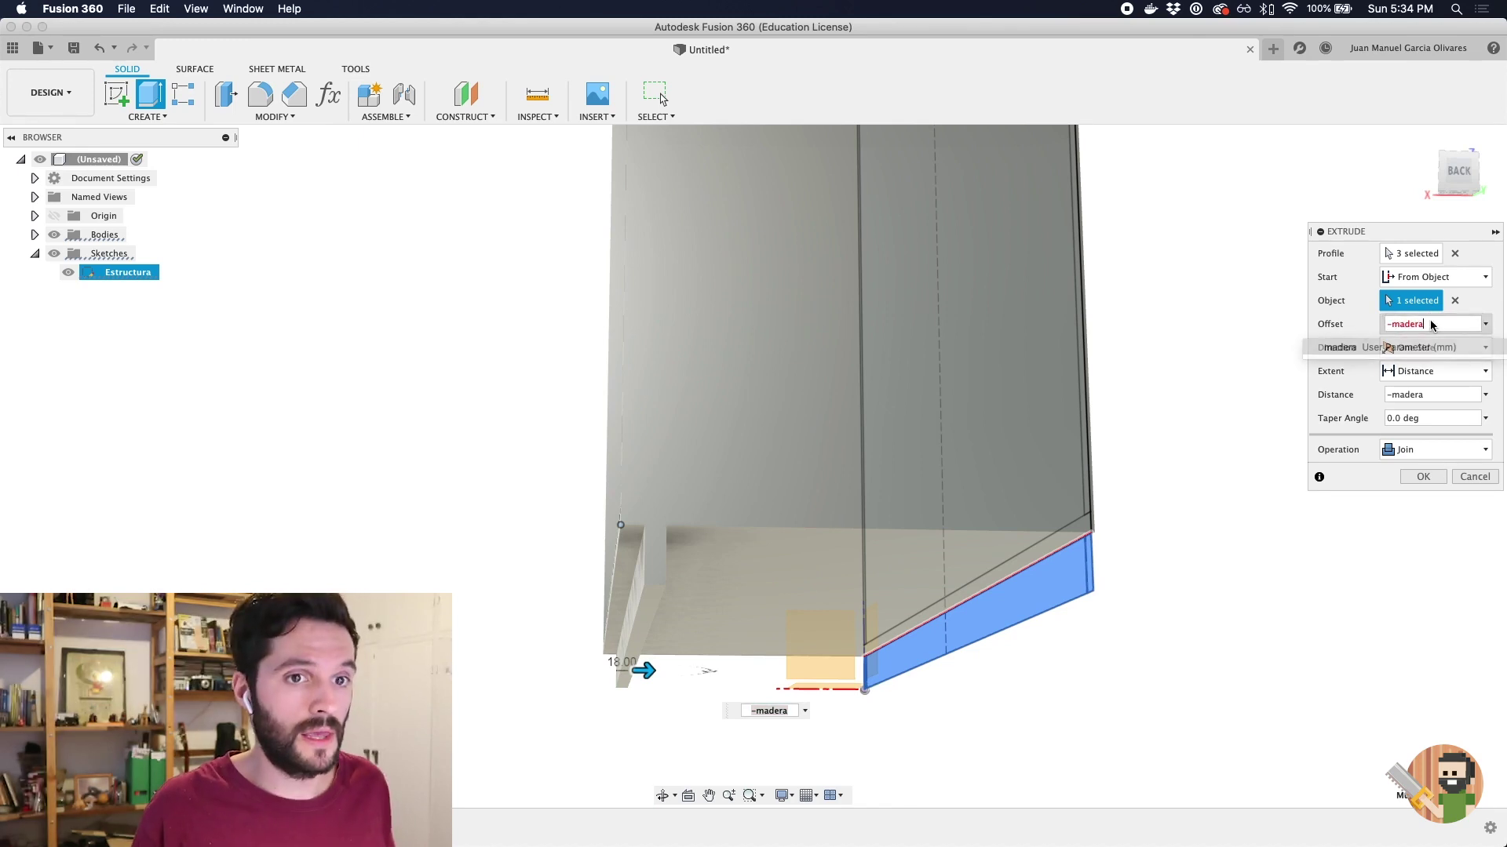
pyautogui.press('Return')
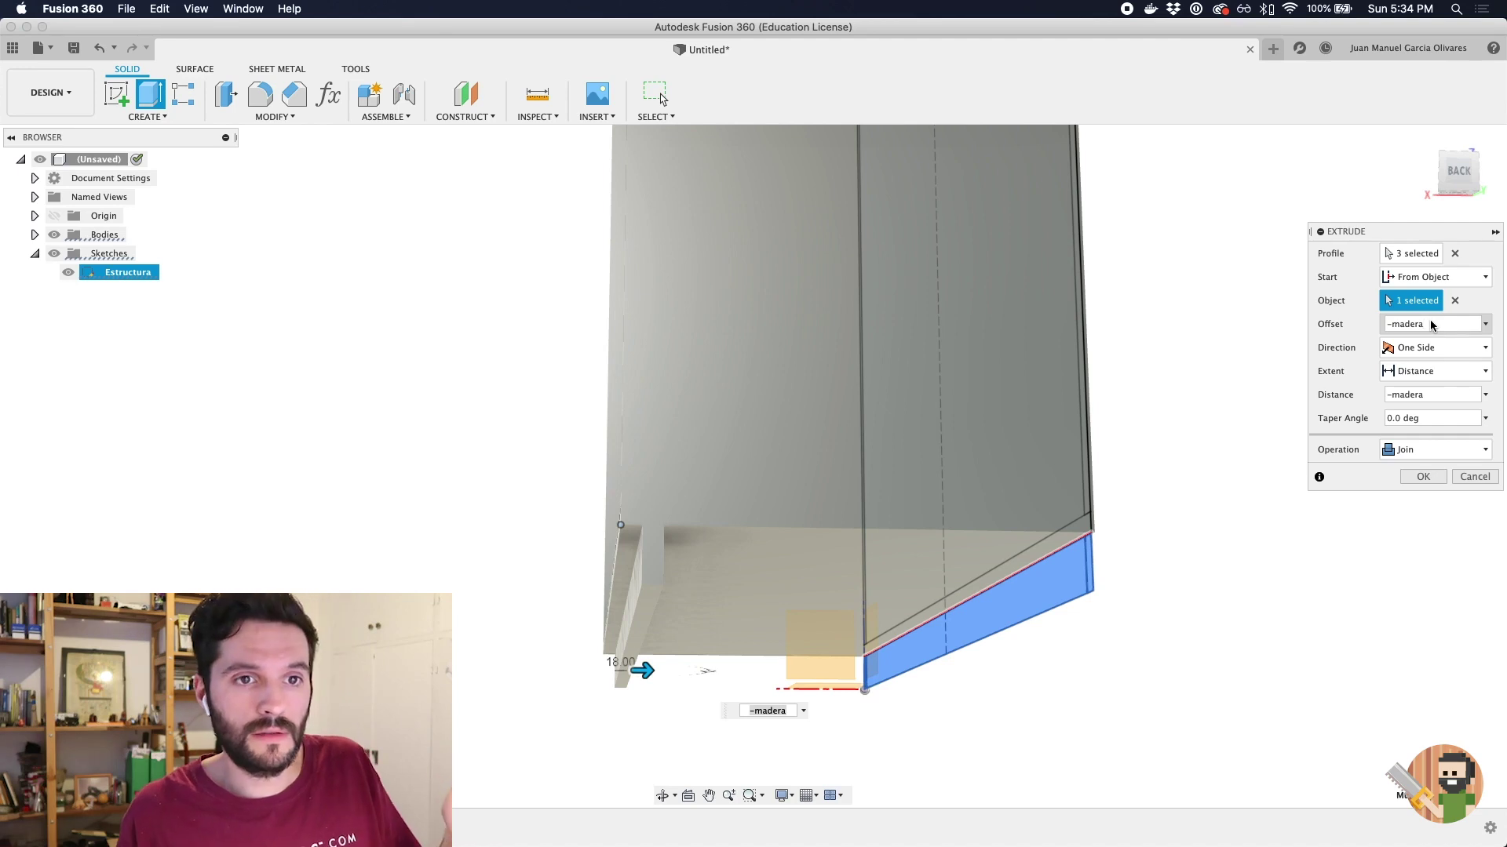
pyautogui.click(1417, 450)
pyautogui.click(1417, 522)
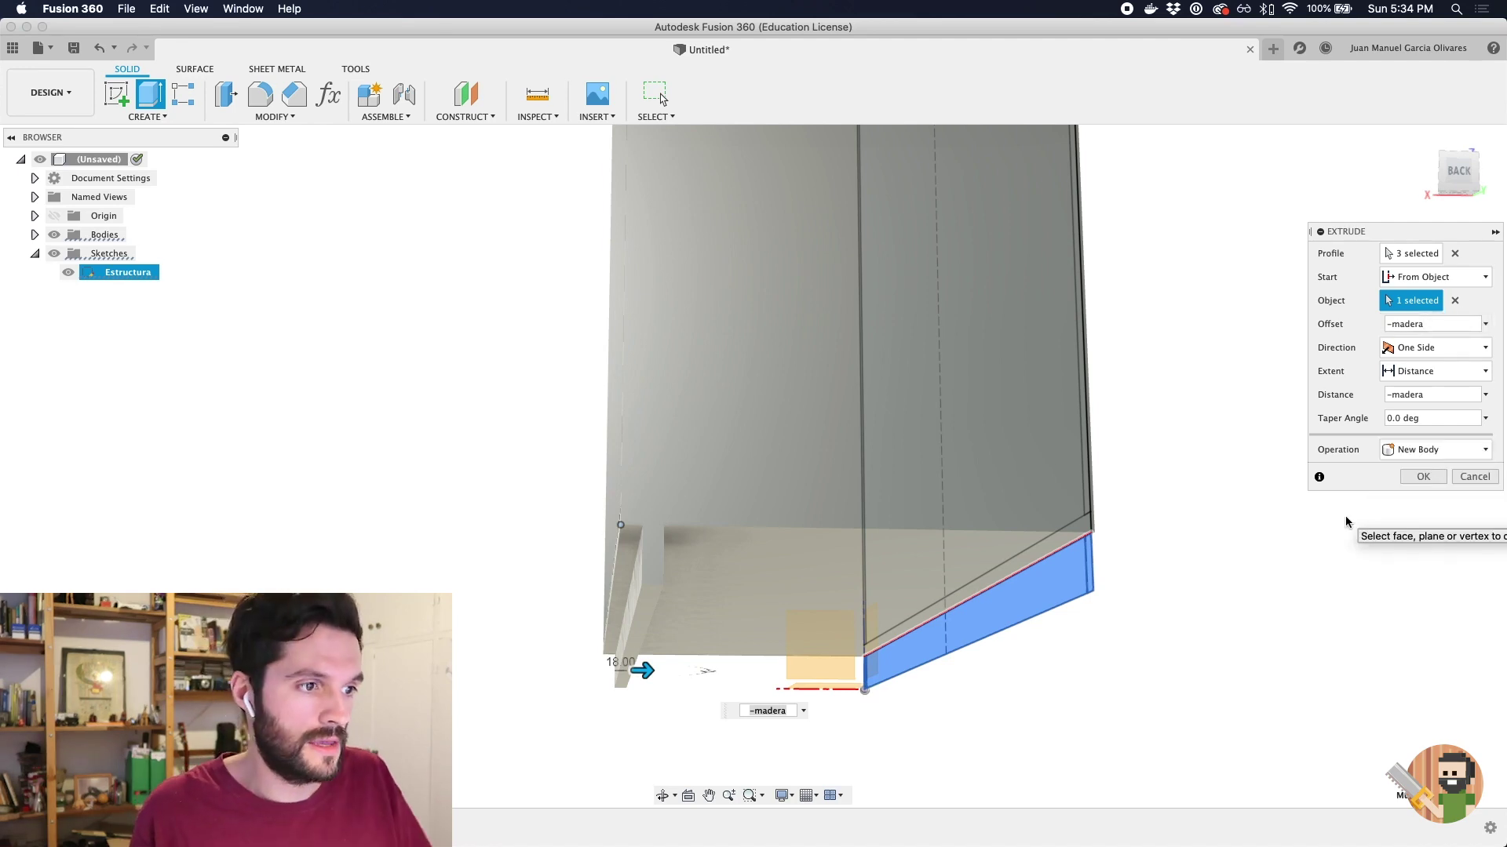
pyautogui.click(1410, 480)
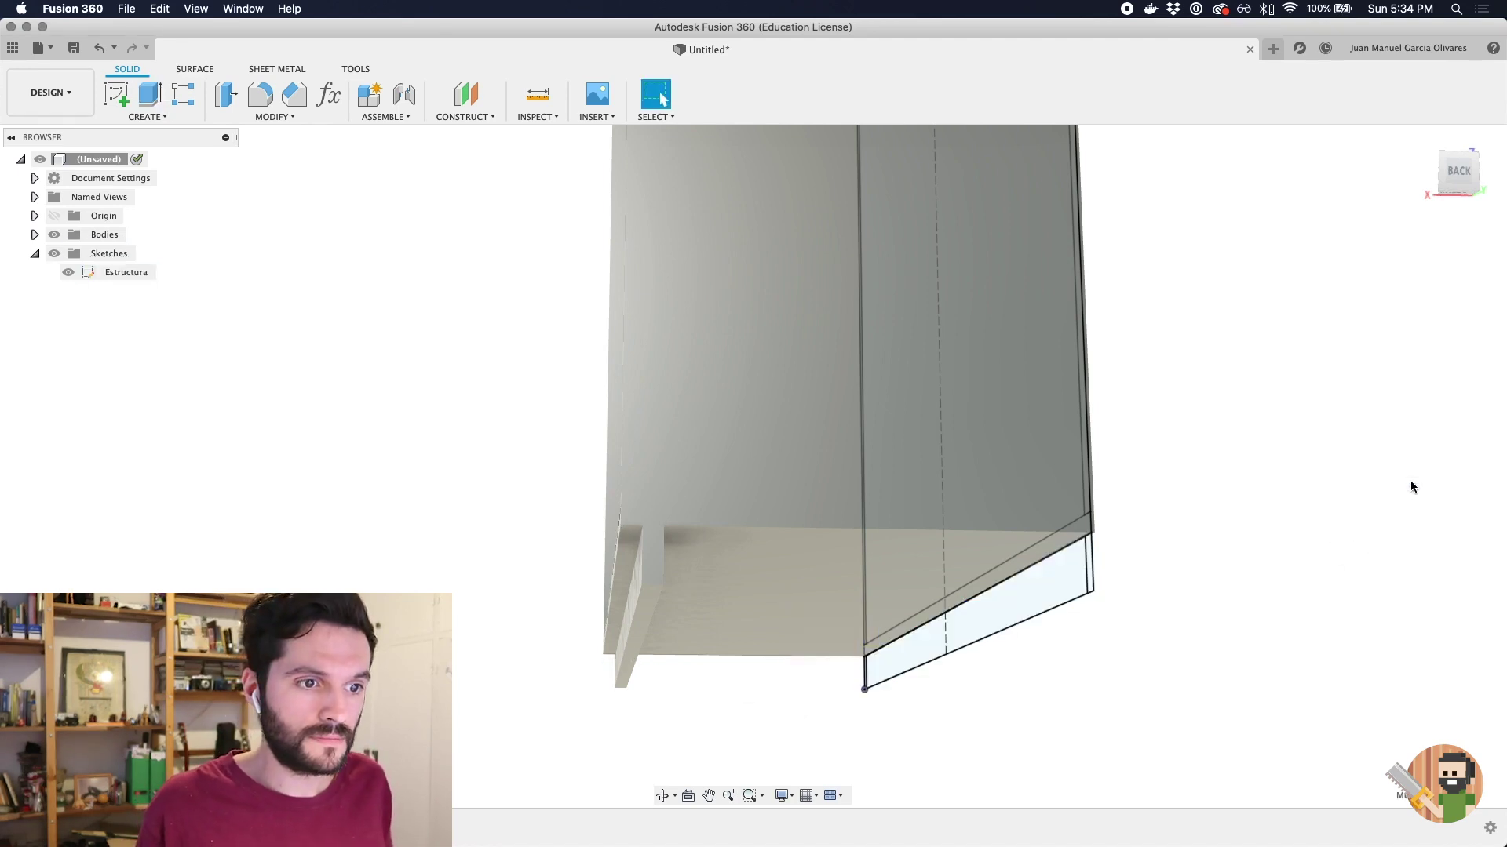
# Step: Extrude the three base profiles at the back of the wardrobe by madera from the profile plane as a new body
pyautogui.press('e')
pyautogui.keyDown('shift'); pyautogui.moveTo(1116, 659); pyautogui.dragTo(1095, 584, button='middle'); pyautogui.keyUp('shift')
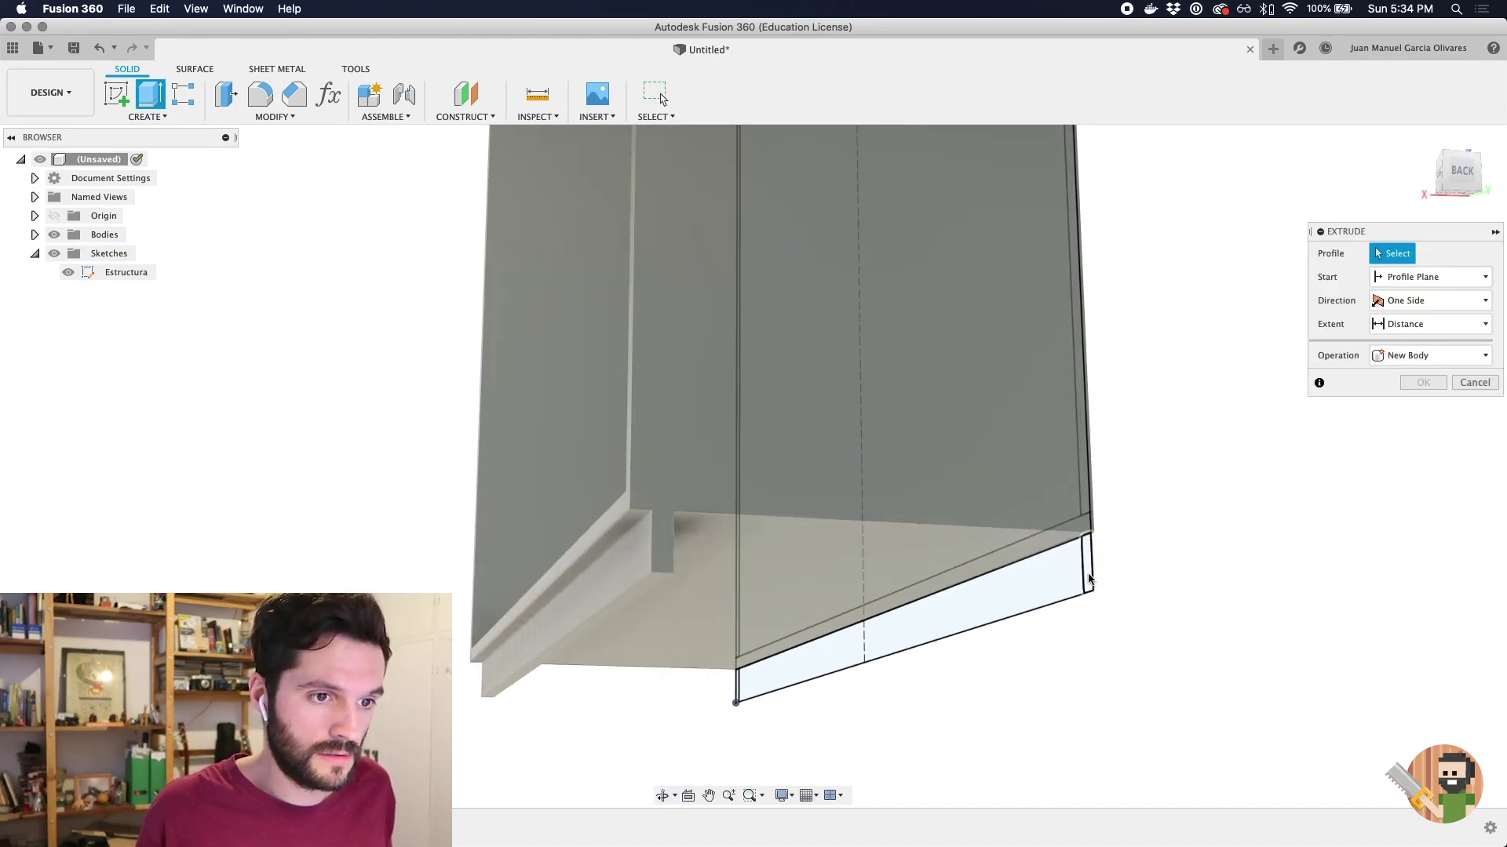
pyautogui.click(1088, 577)
pyautogui.click(1048, 577)
pyautogui.click(737, 675)
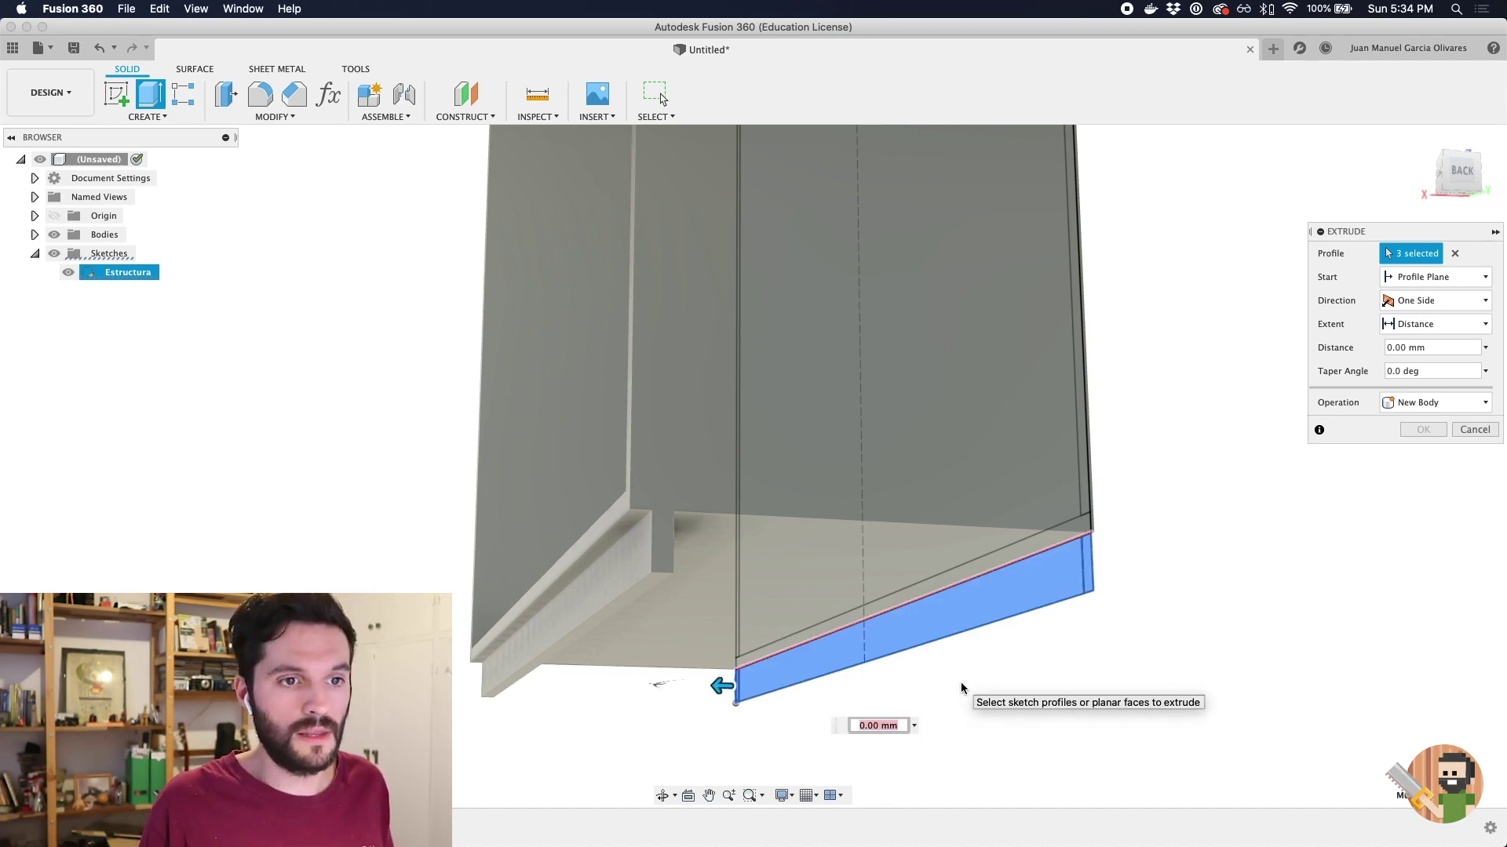
pyautogui.click(1418, 348)
pyautogui.write('madera')
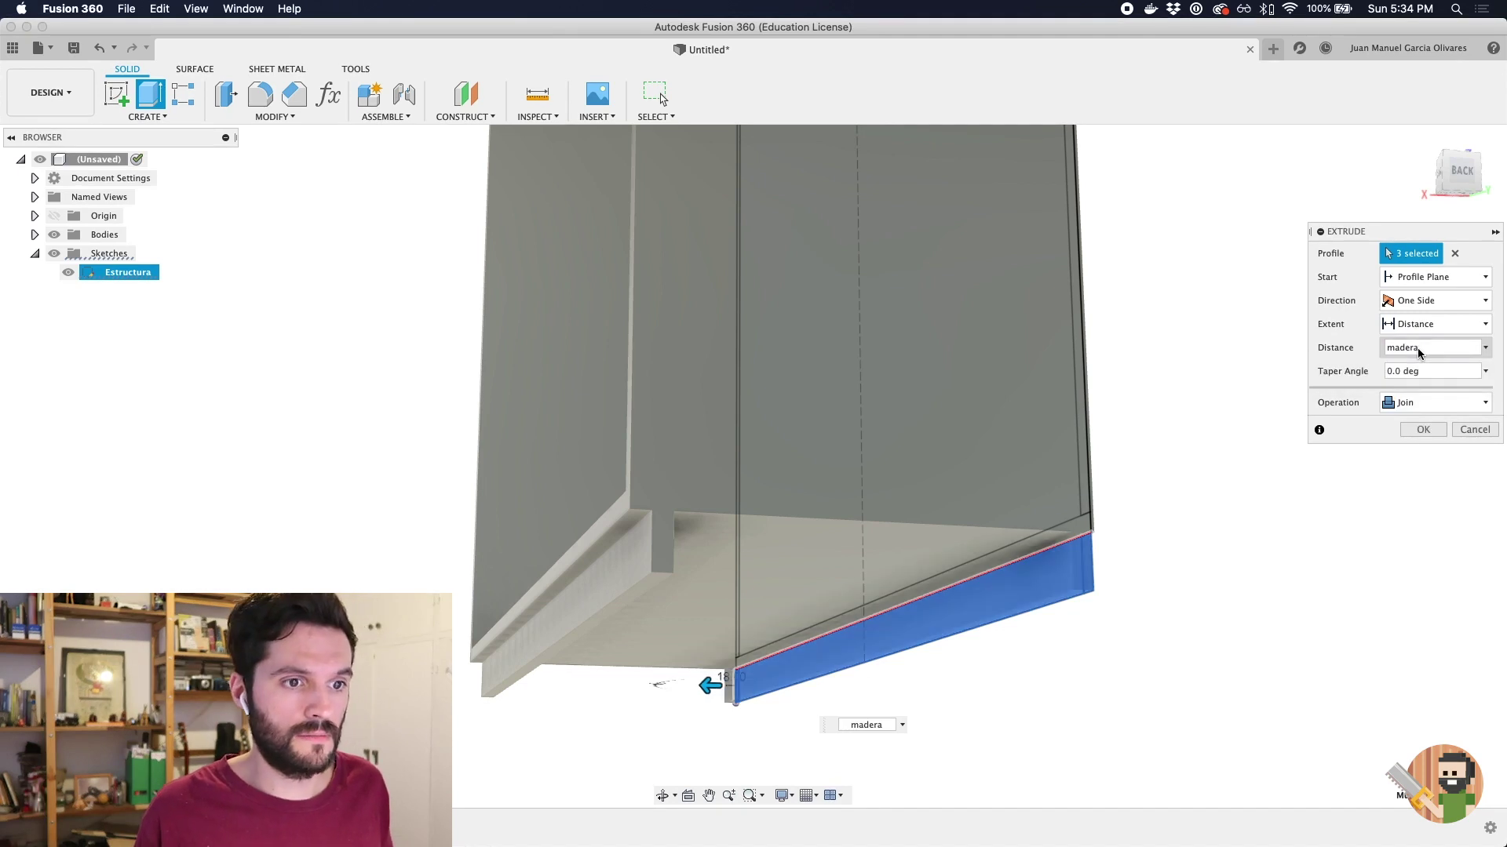
pyautogui.click(1412, 403)
pyautogui.click(1407, 458)
pyautogui.click(1433, 429)
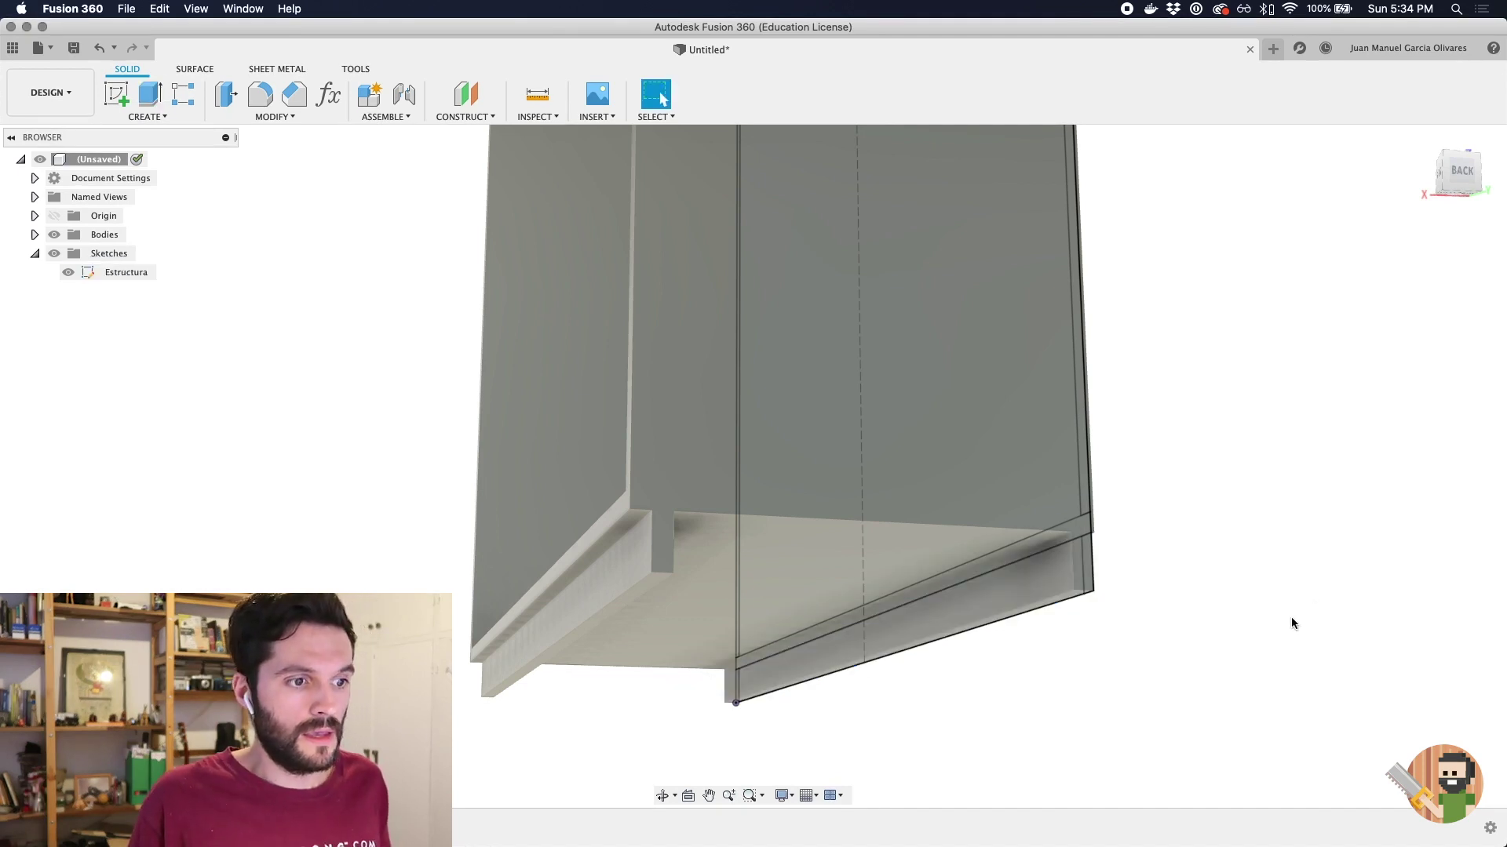
# Step: Start an extrusion of the two end profiles of the base, starting from the front base strip's inner corner
pyautogui.keyDown('shift'); pyautogui.moveTo(1277, 616); pyautogui.dragTo(1201, 628, button='middle'); pyautogui.keyUp('shift')
pyautogui.press('e')
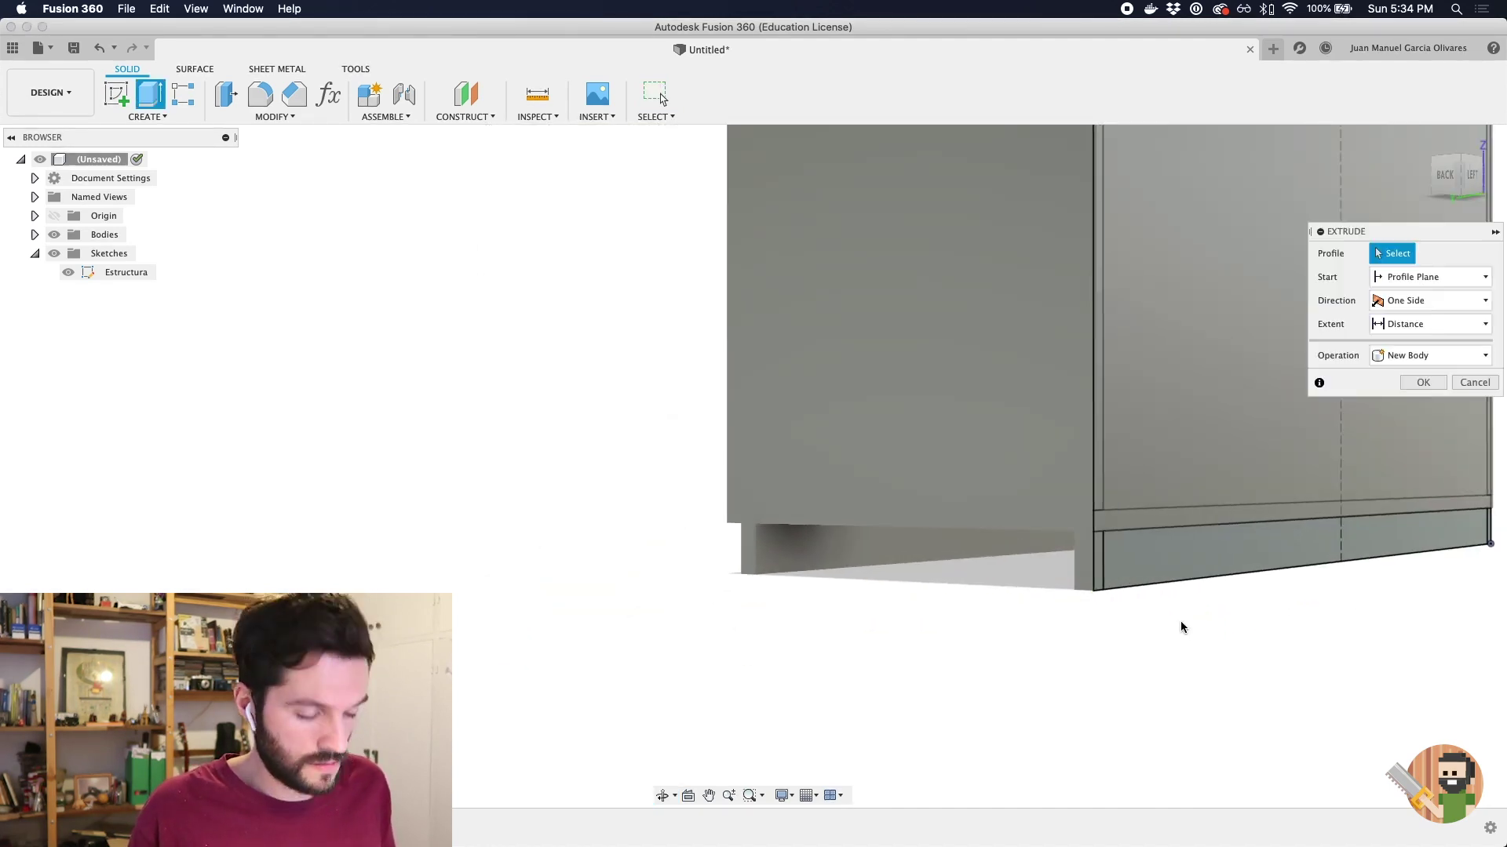
pyautogui.click(1104, 566)
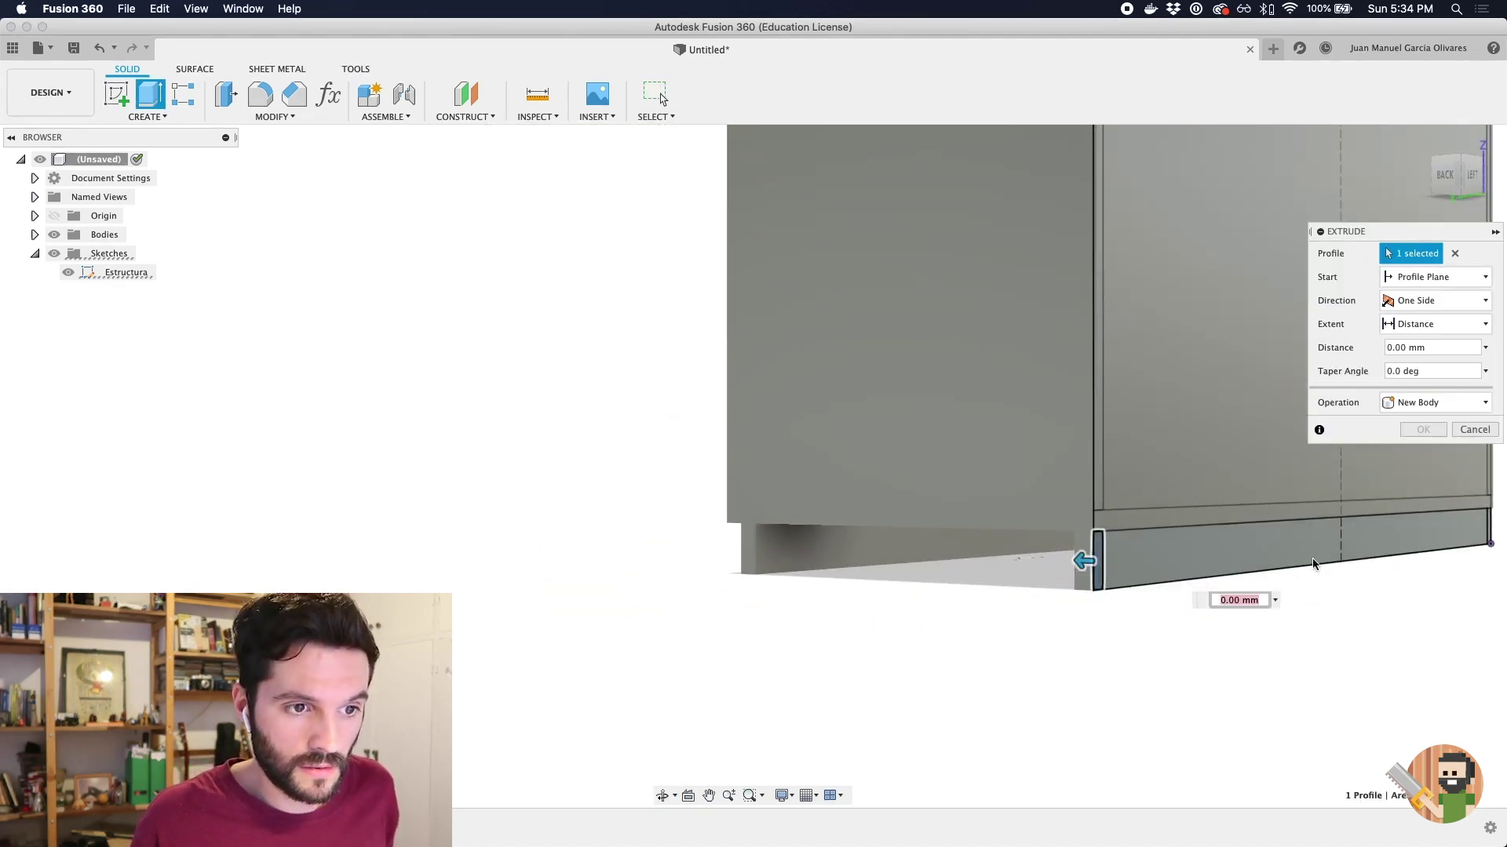
pyautogui.click(1491, 533)
pyautogui.click(1436, 277)
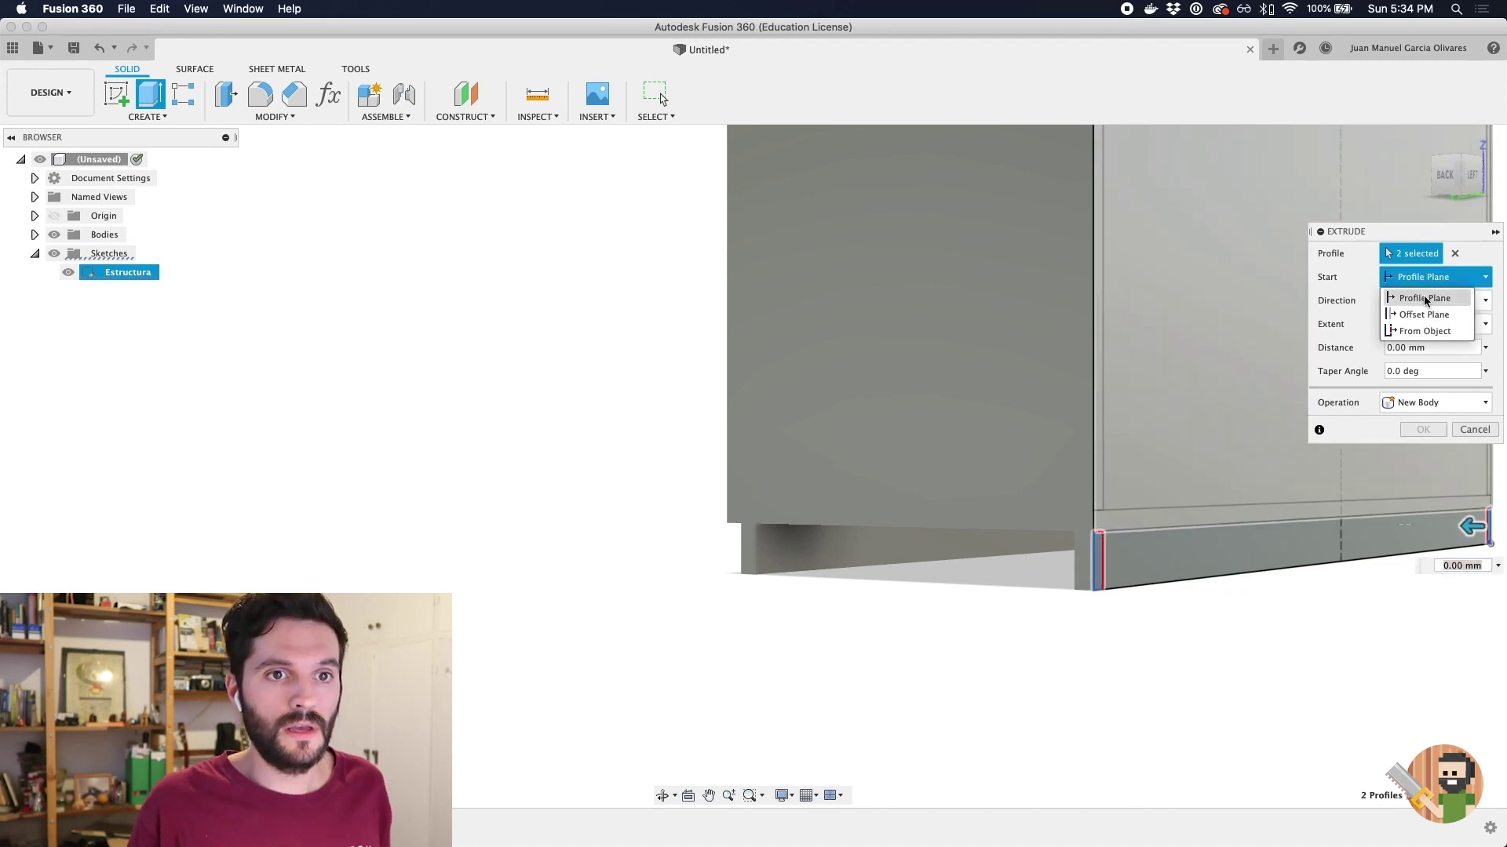
pyautogui.click(1422, 331)
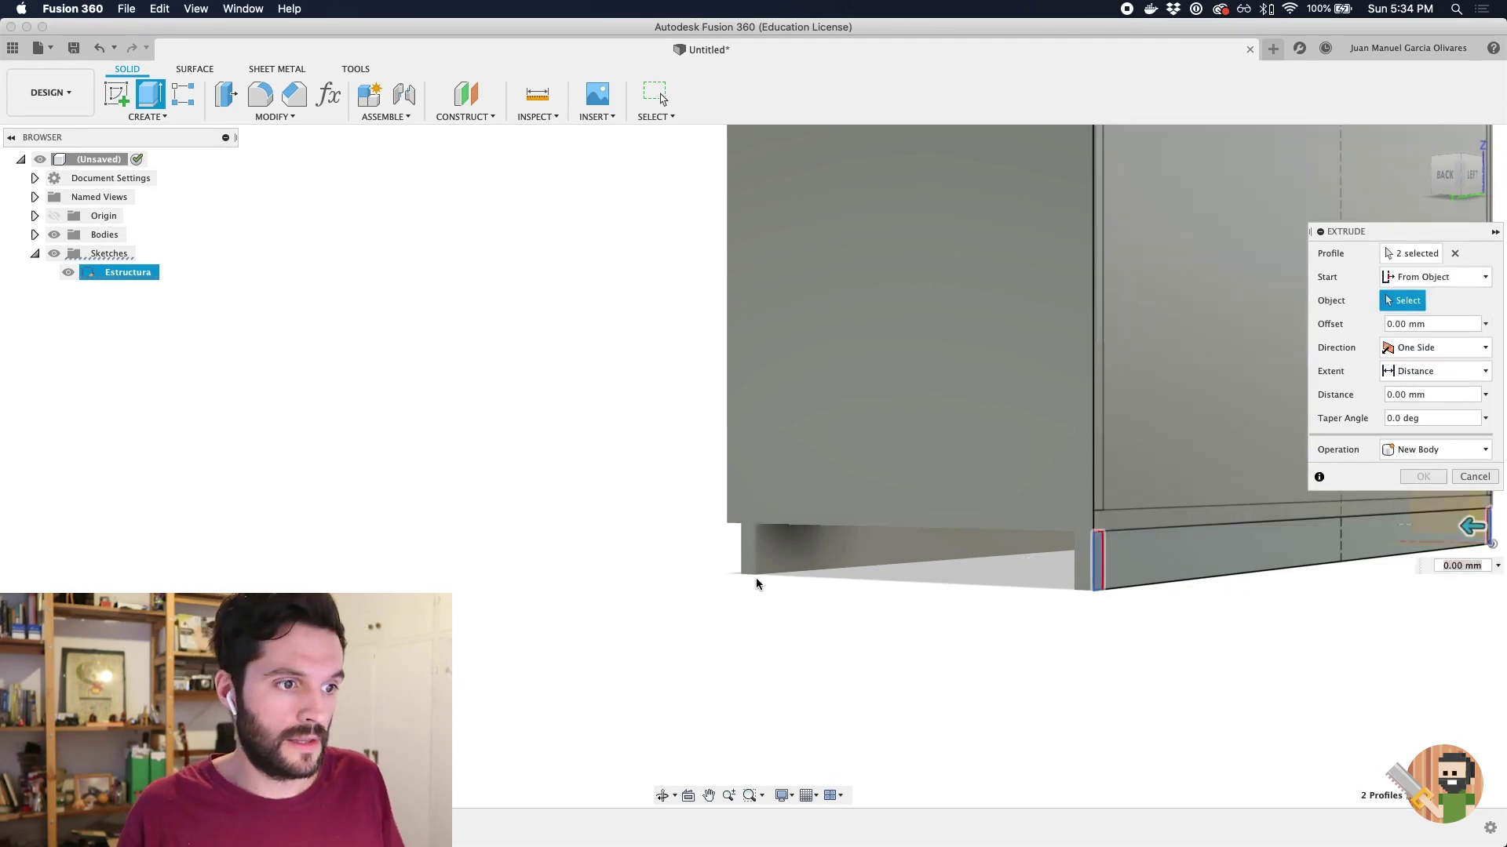
pyautogui.click(755, 575)
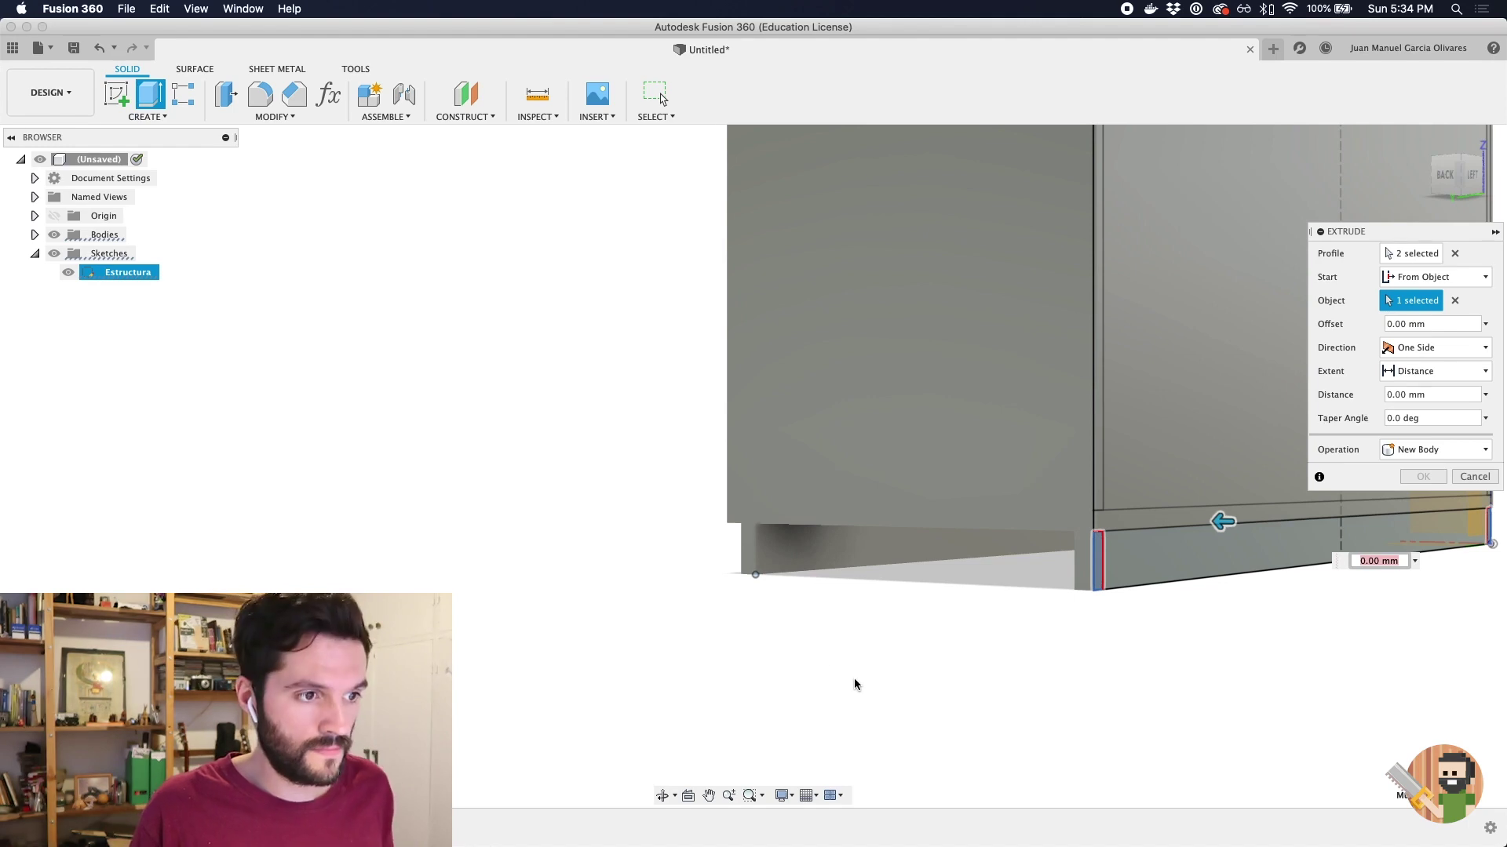
# Step: Extend the two end base profiles to the back base strip's inner corner and create them as new bodies
pyautogui.keyDown('shift'); pyautogui.moveTo(870, 684); pyautogui.dragTo(984, 669, button='middle'); pyautogui.keyUp('shift')
pyautogui.click(1436, 371)
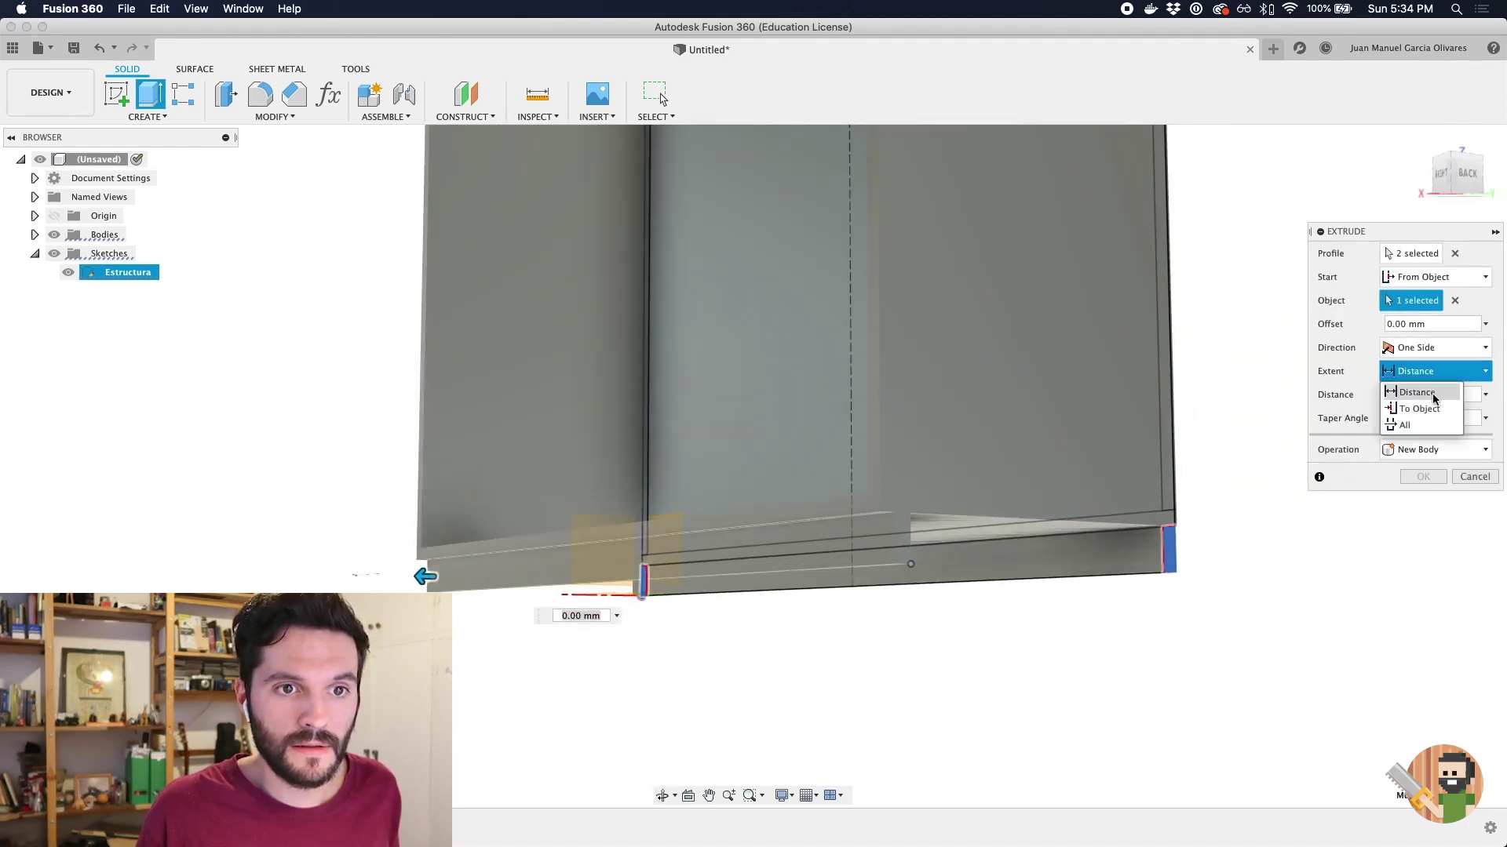
pyautogui.click(1420, 408)
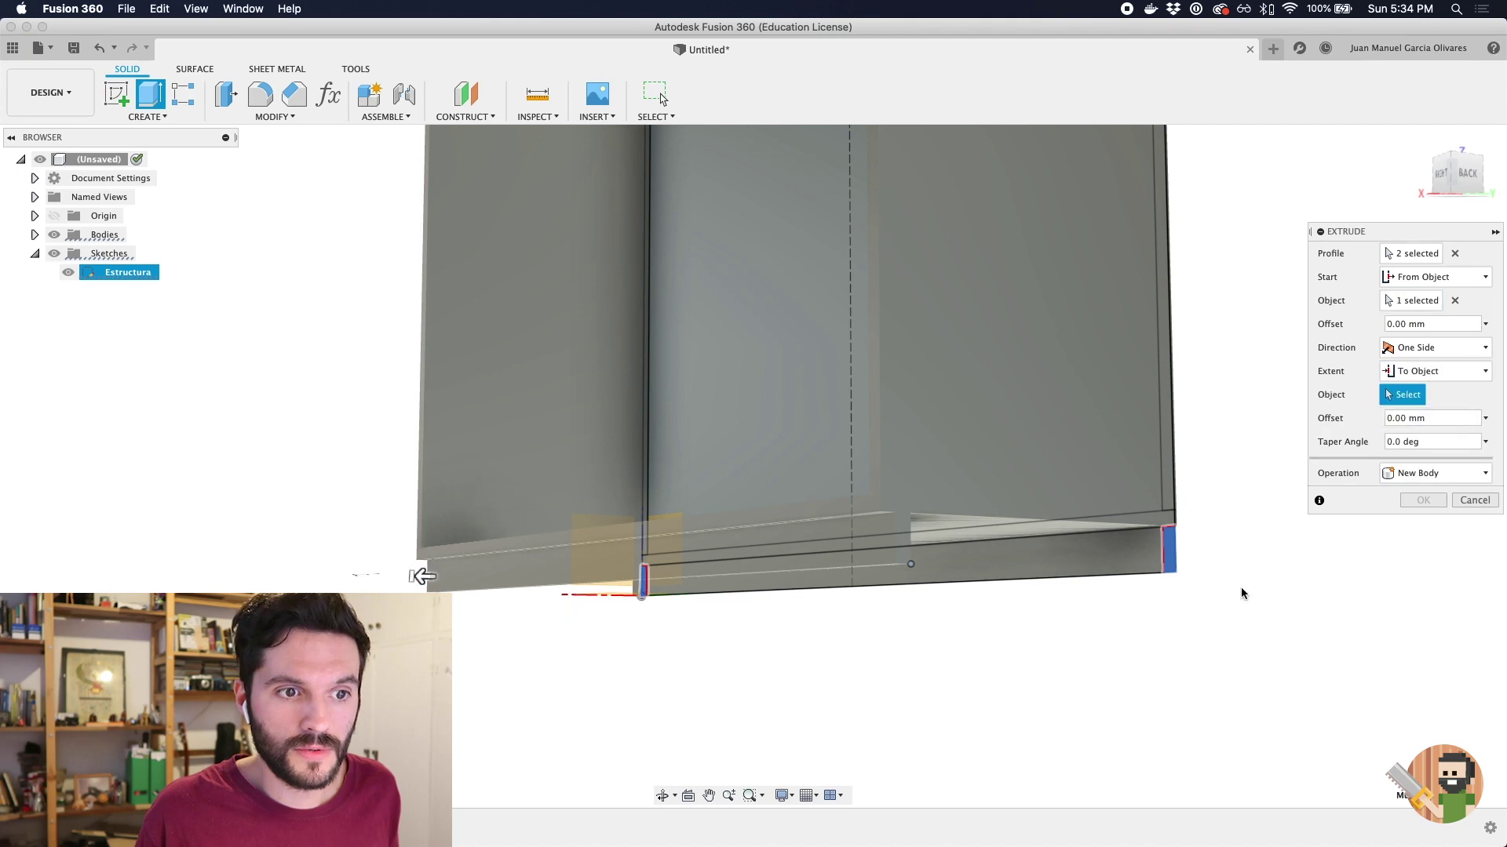
pyautogui.click(1160, 571)
pyautogui.keyDown('shift'); pyautogui.moveTo(1239, 601); pyautogui.dragTo(1220, 629, button='middle'); pyautogui.keyUp('shift')
pyautogui.click(1408, 496)
pyautogui.click(1420, 567)
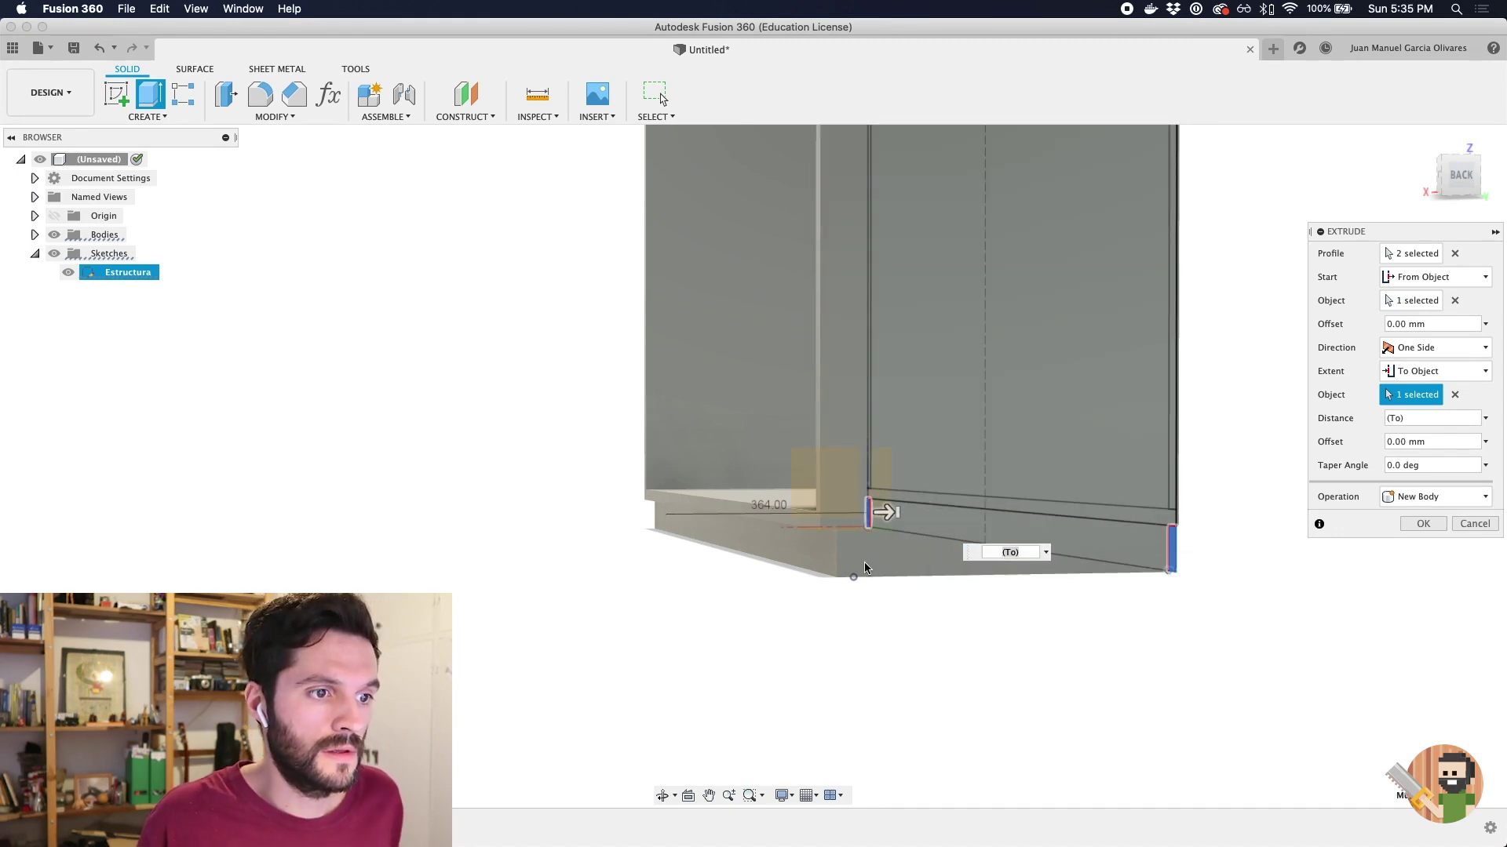
pyautogui.click(1422, 524)
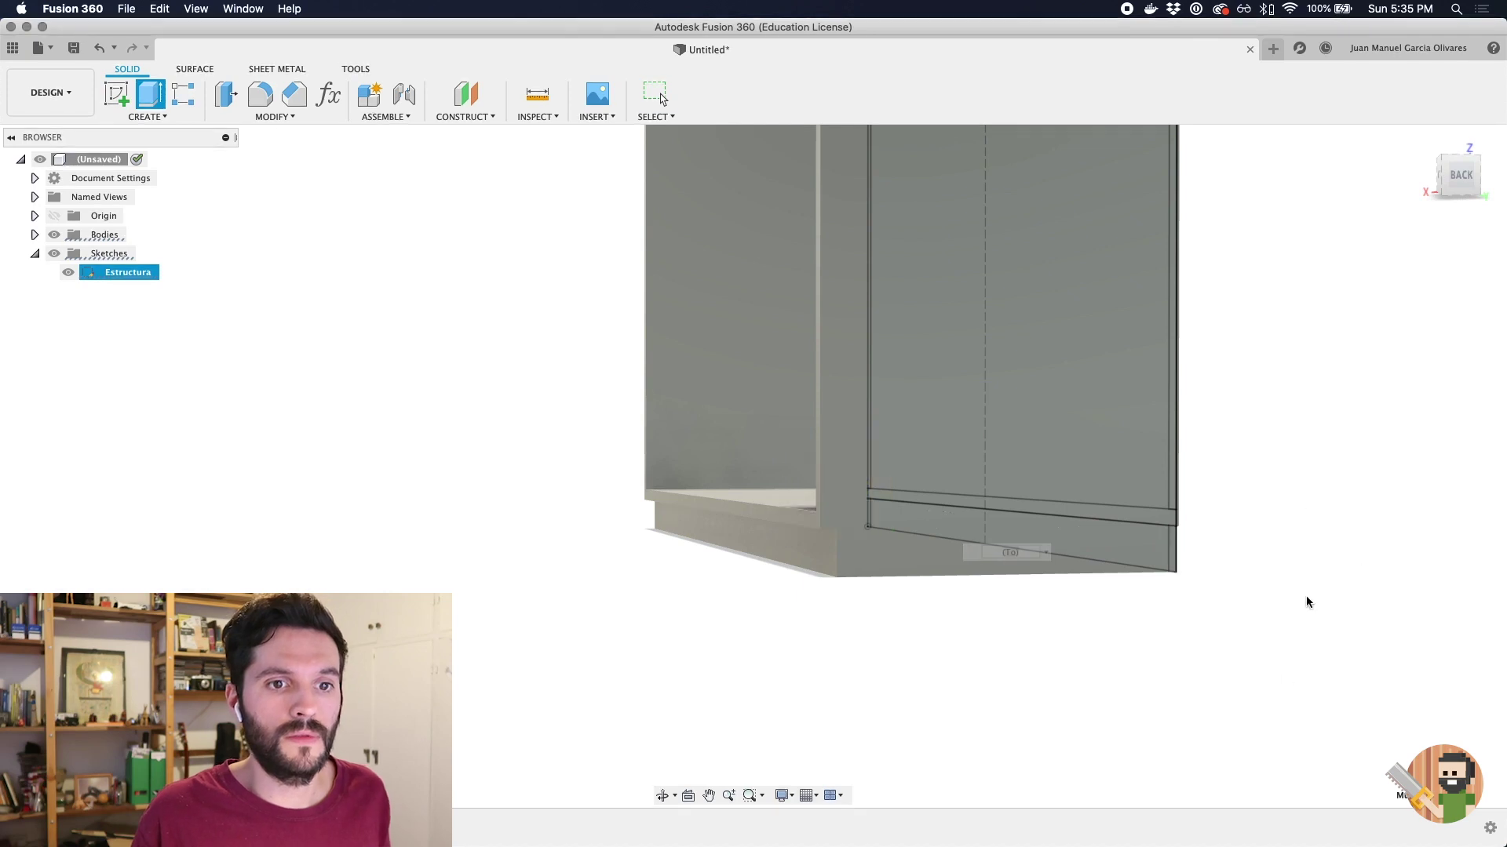
# Step: Save the design as Untitled in Escritorios and return to the home view
pyautogui.press('super+s')
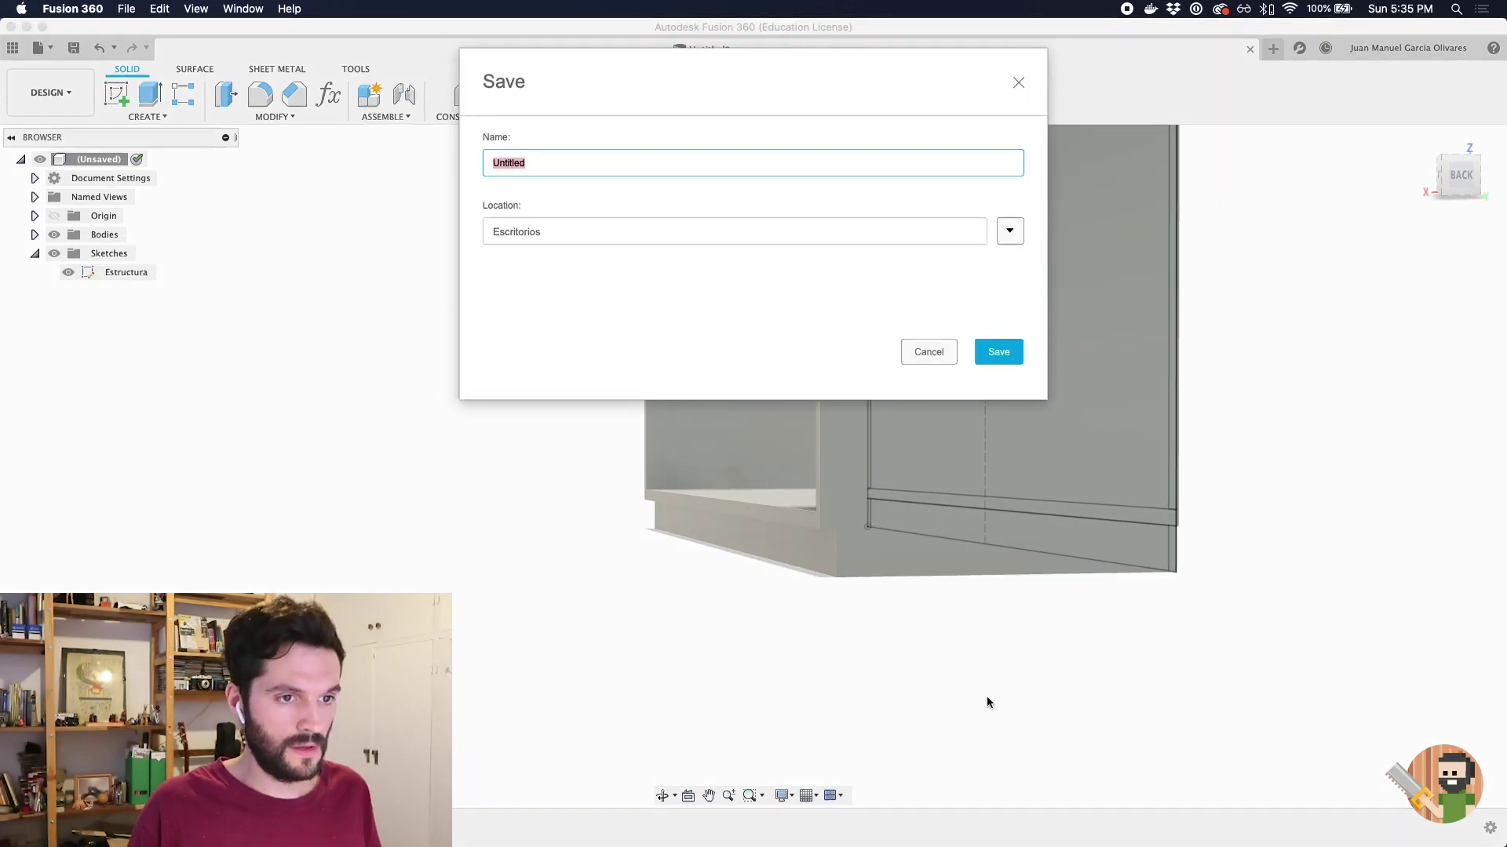
pyautogui.click(998, 352)
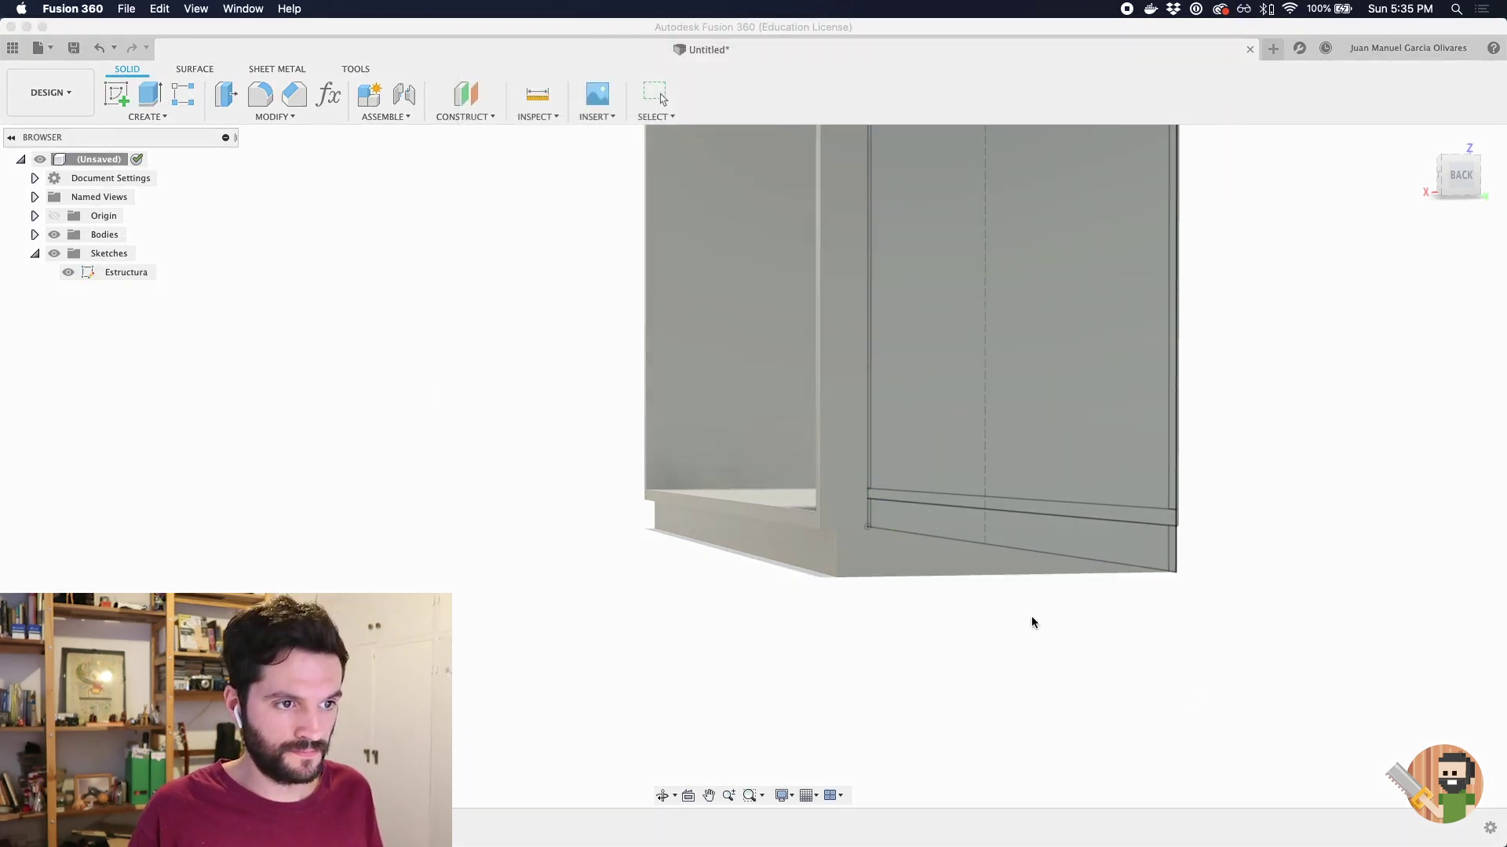
pyautogui.click(1422, 140)
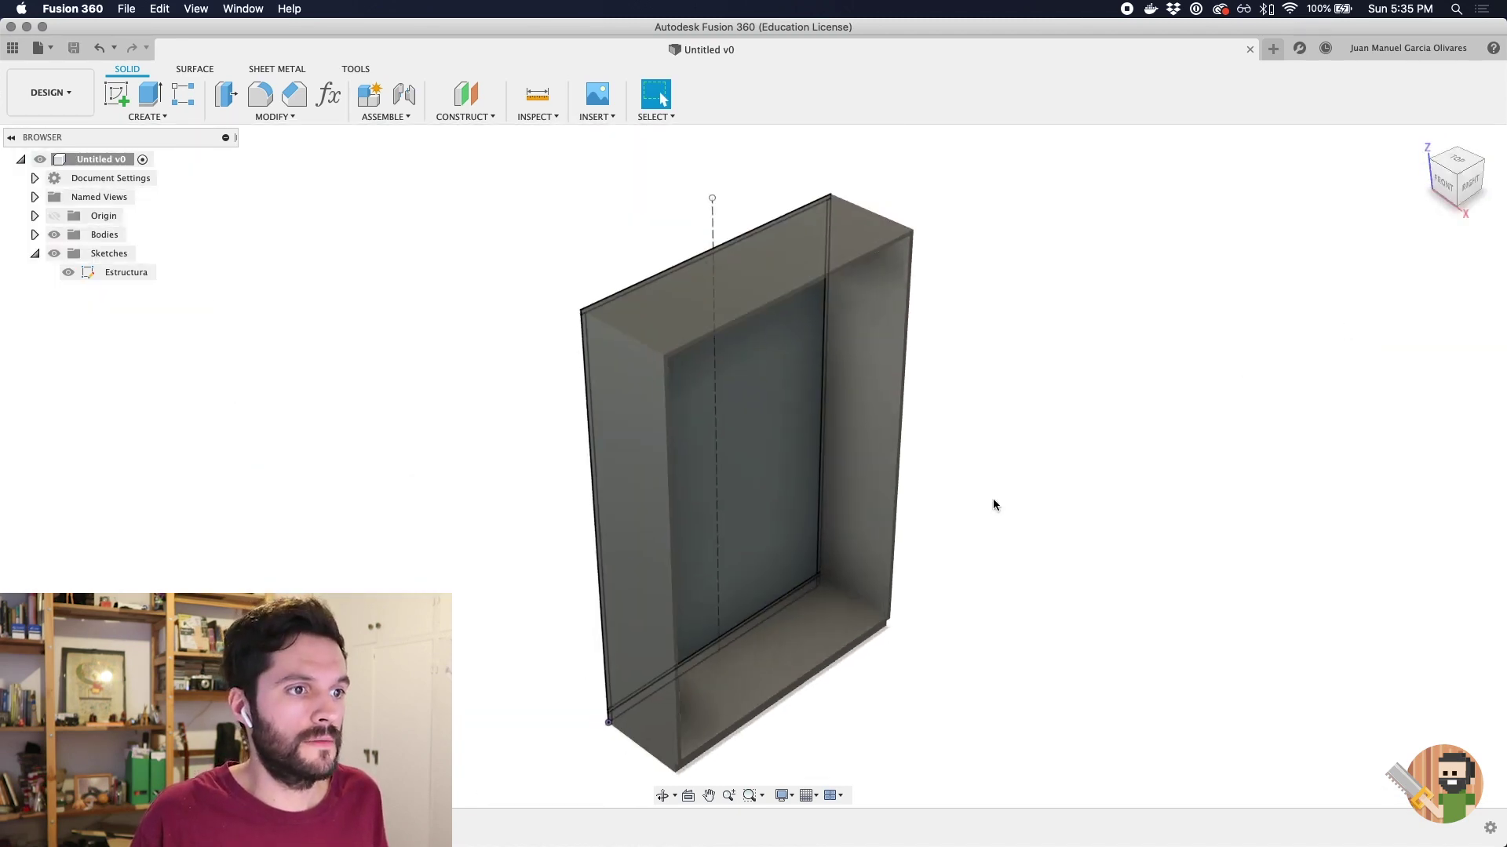
# Step: Search the appearance library for oak and apply Oak - Semigloss to the wardrobe's right side and top panels
pyautogui.keyDown('shift'); pyautogui.moveTo(982, 510); pyautogui.dragTo(1056, 467, button='middle'); pyautogui.keyUp('shift')
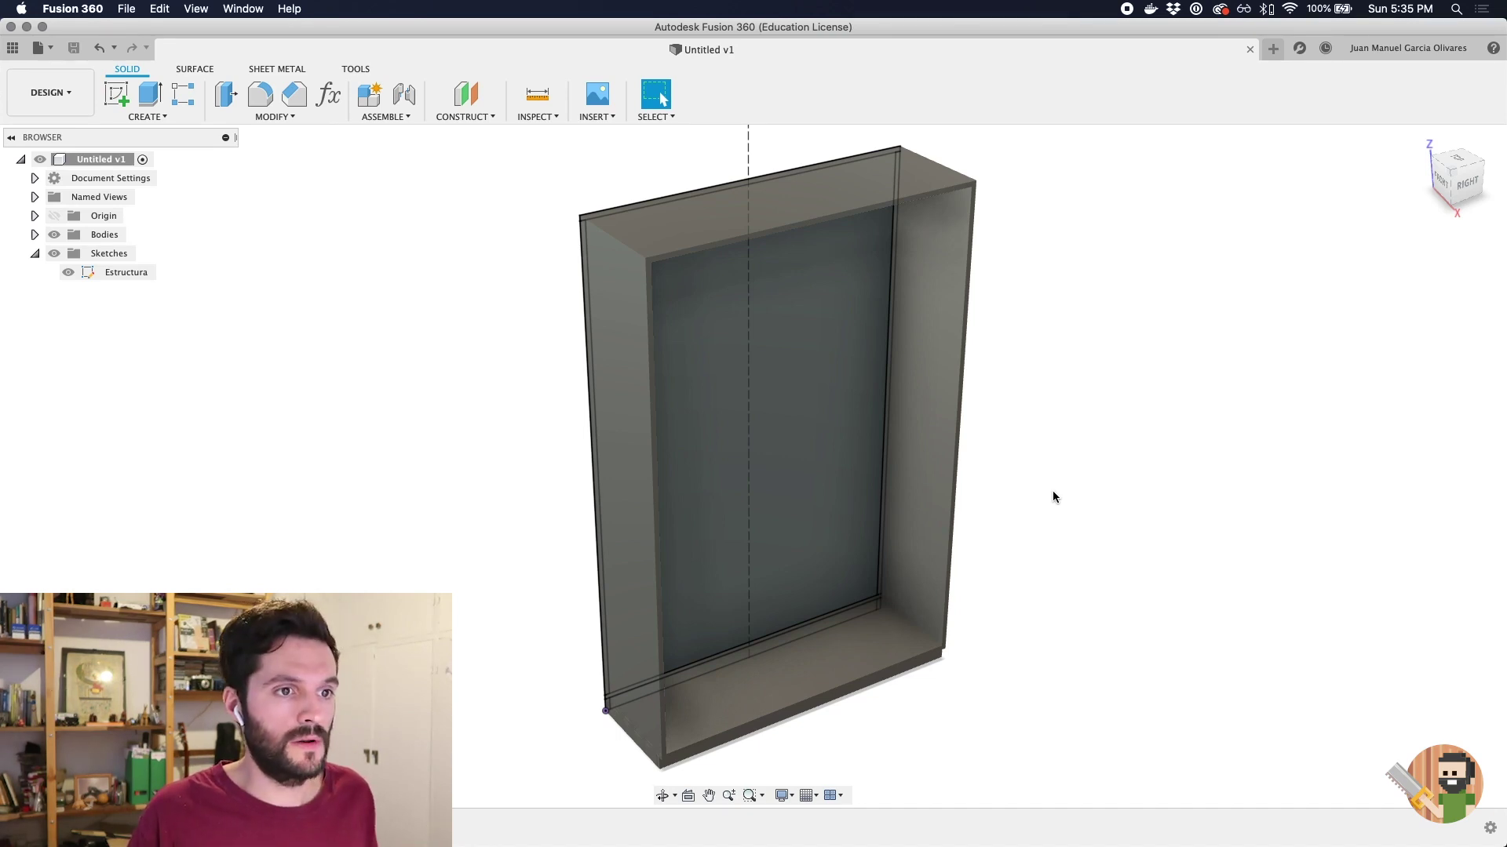
pyautogui.press('a')
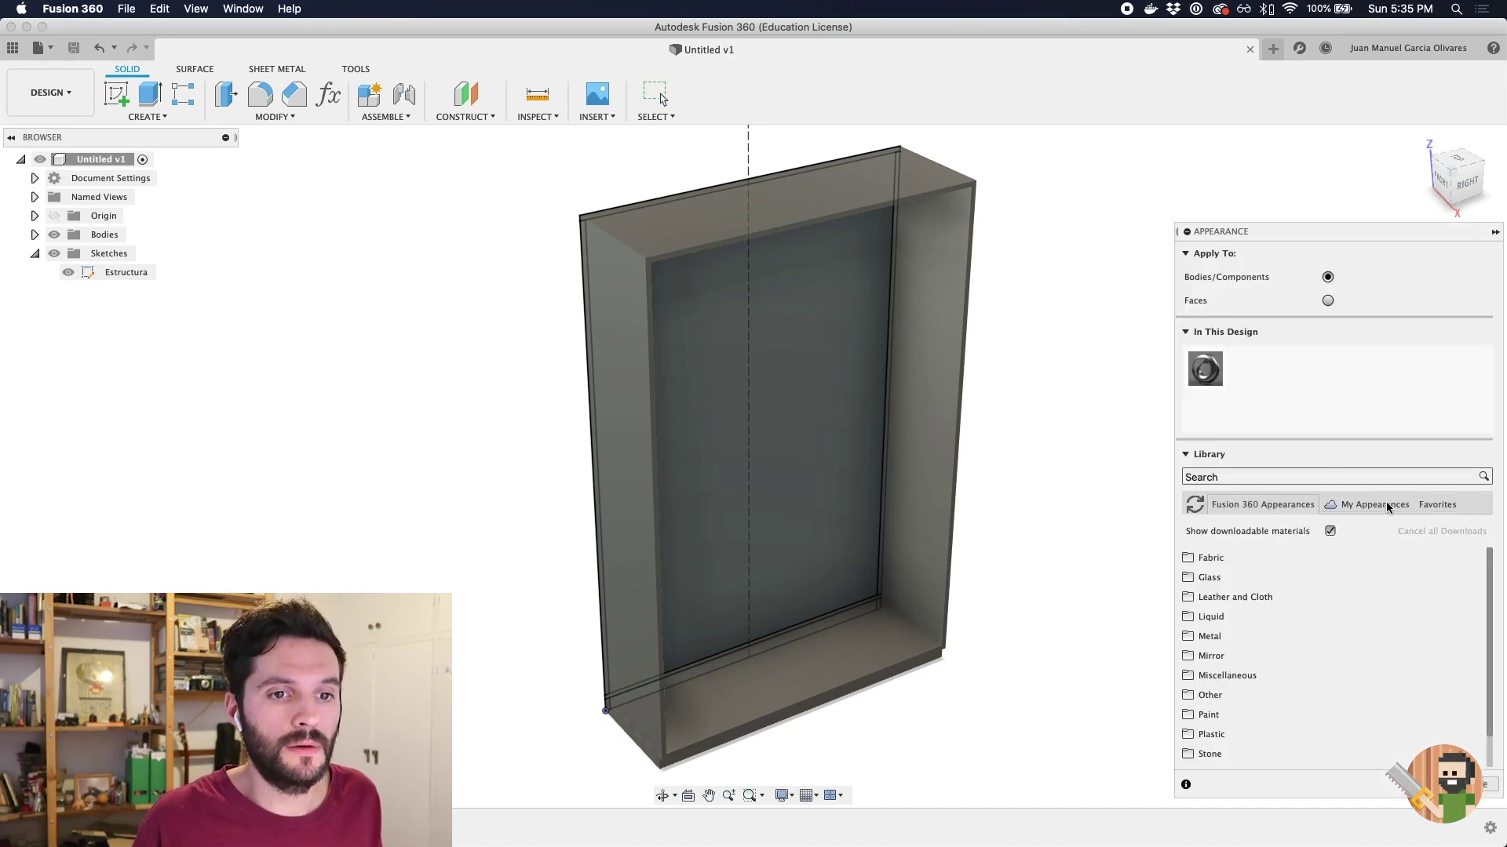
pyautogui.click(1444, 506)
pyautogui.click(1270, 512)
pyautogui.click(1221, 475)
pyautogui.press('Return')
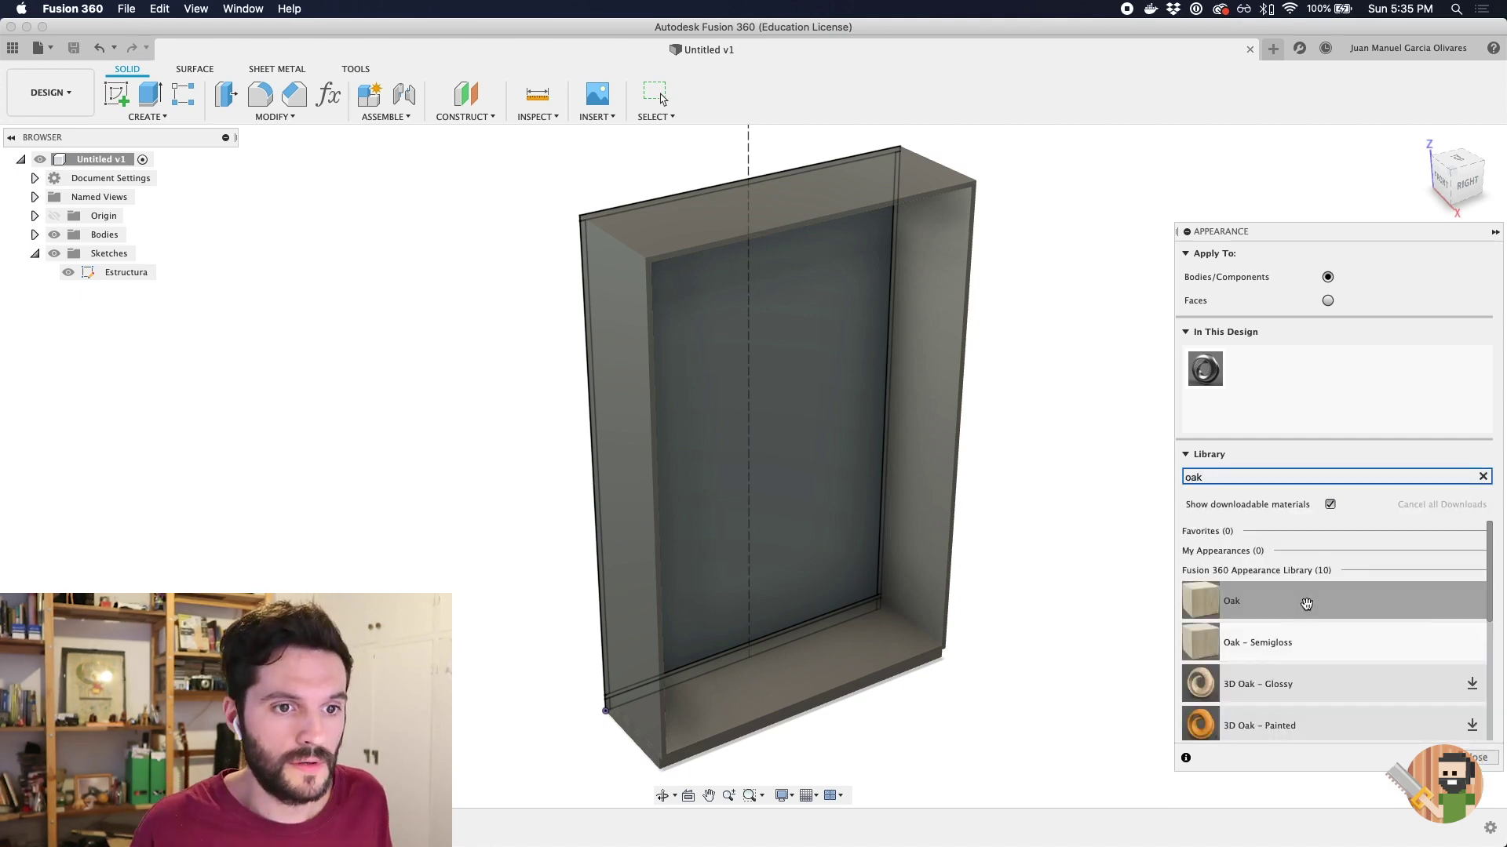
pyautogui.moveTo(1290, 654); pyautogui.dragTo(950, 482)
pyautogui.moveTo(1224, 632); pyautogui.dragTo(872, 251)
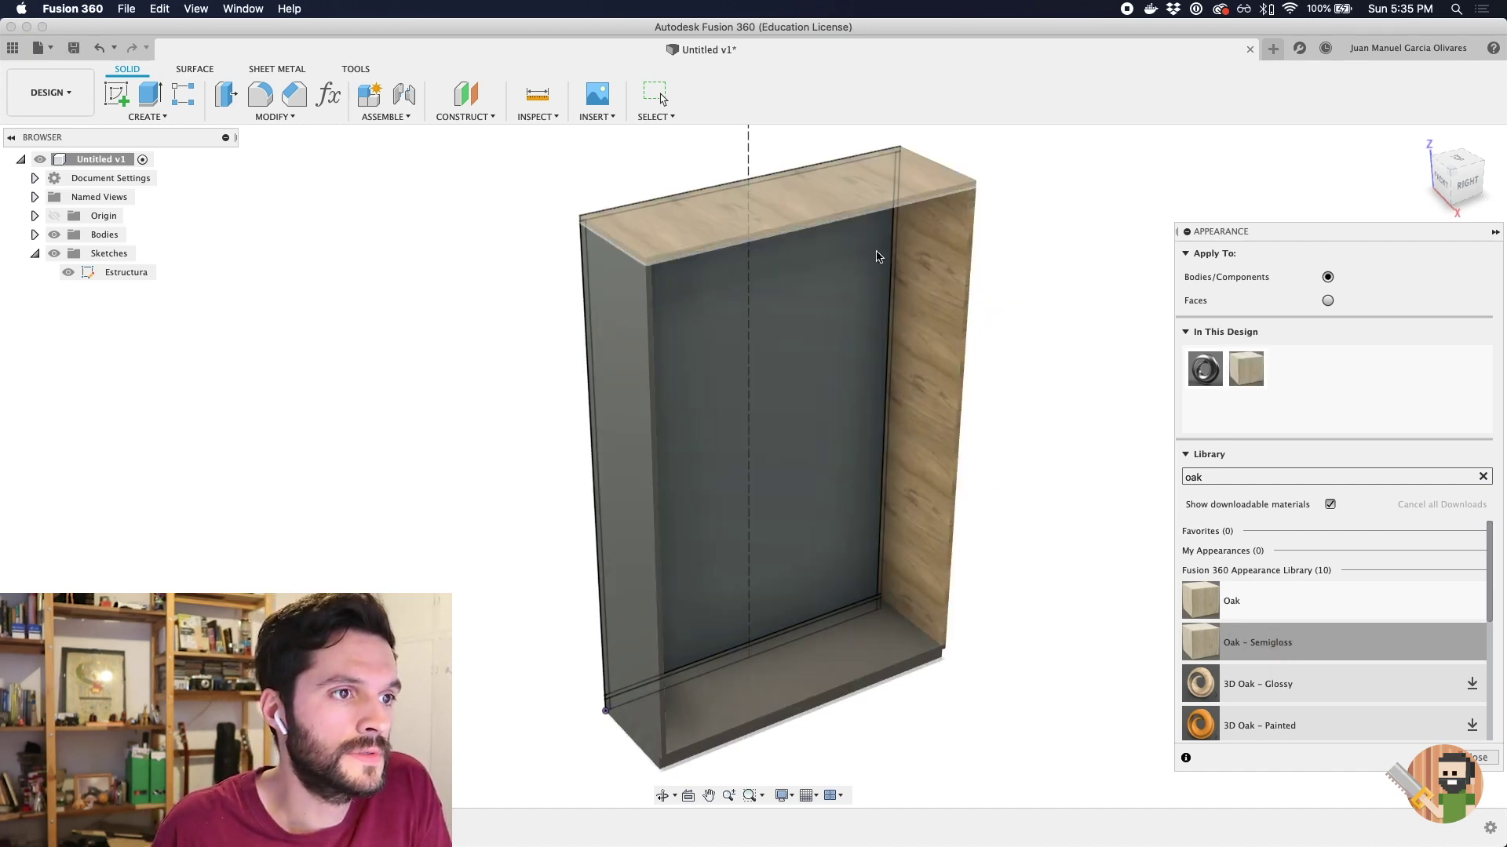
# Step: Apply Oak - Semigloss to the left side panel, the bottom panel and the accessible base strips
pyautogui.moveTo(1267, 653); pyautogui.dragTo(608, 598)
pyautogui.moveTo(1296, 654); pyautogui.dragTo(879, 649)
pyautogui.moveTo(1230, 632); pyautogui.dragTo(648, 757)
pyautogui.keyDown('shift'); pyautogui.moveTo(710, 754); pyautogui.dragTo(594, 623, button='middle'); pyautogui.keyUp('shift')
pyautogui.moveTo(1228, 641); pyautogui.dragTo(878, 438)
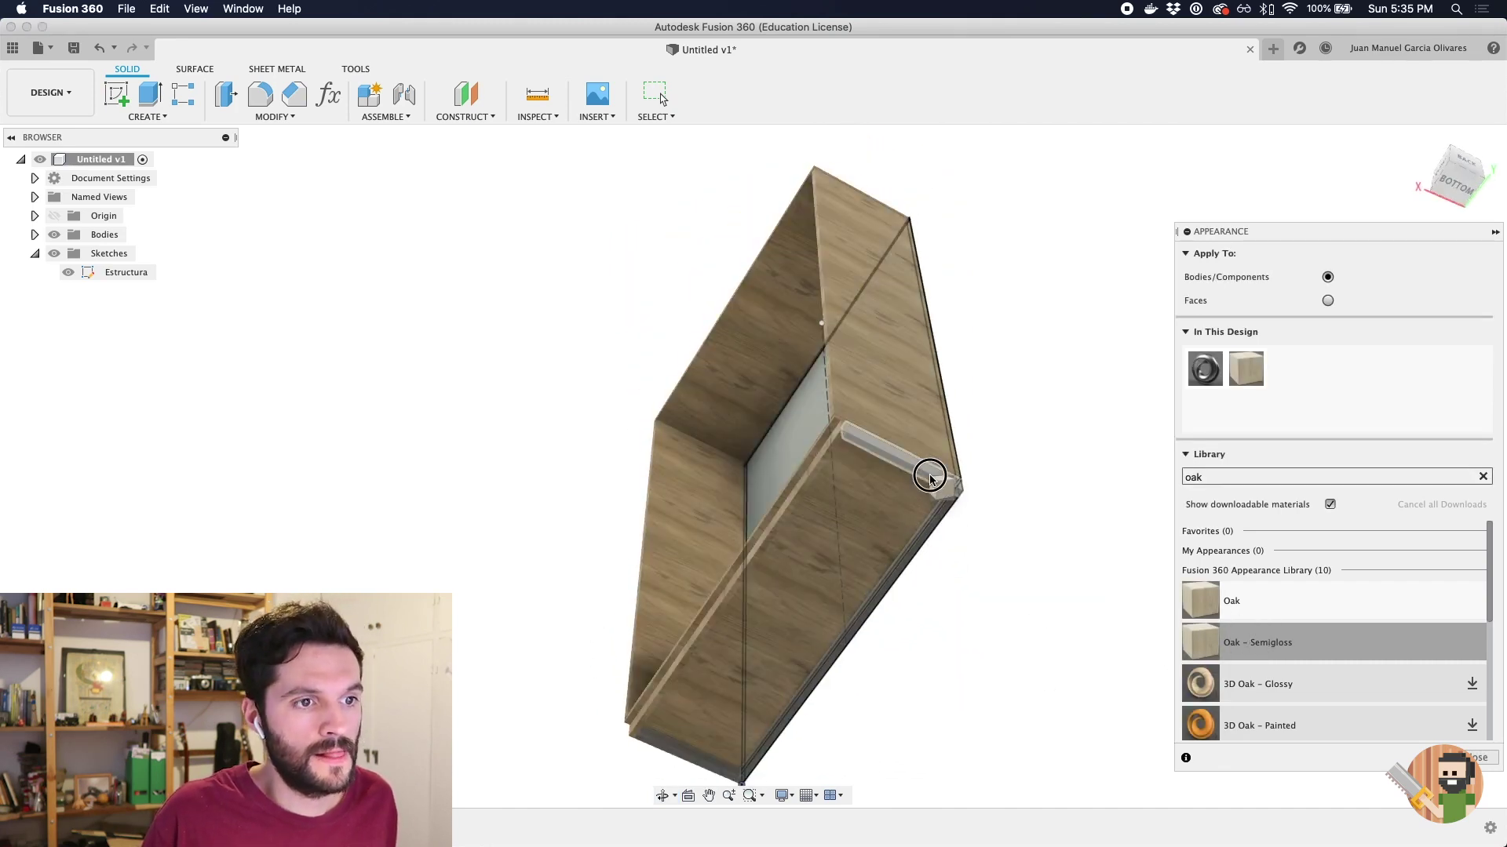
pyautogui.keyDown('shift'); pyautogui.moveTo(925, 609); pyautogui.dragTo(1020, 653, button='middle'); pyautogui.keyUp('shift')
pyautogui.moveTo(1225, 642); pyautogui.dragTo(665, 621)
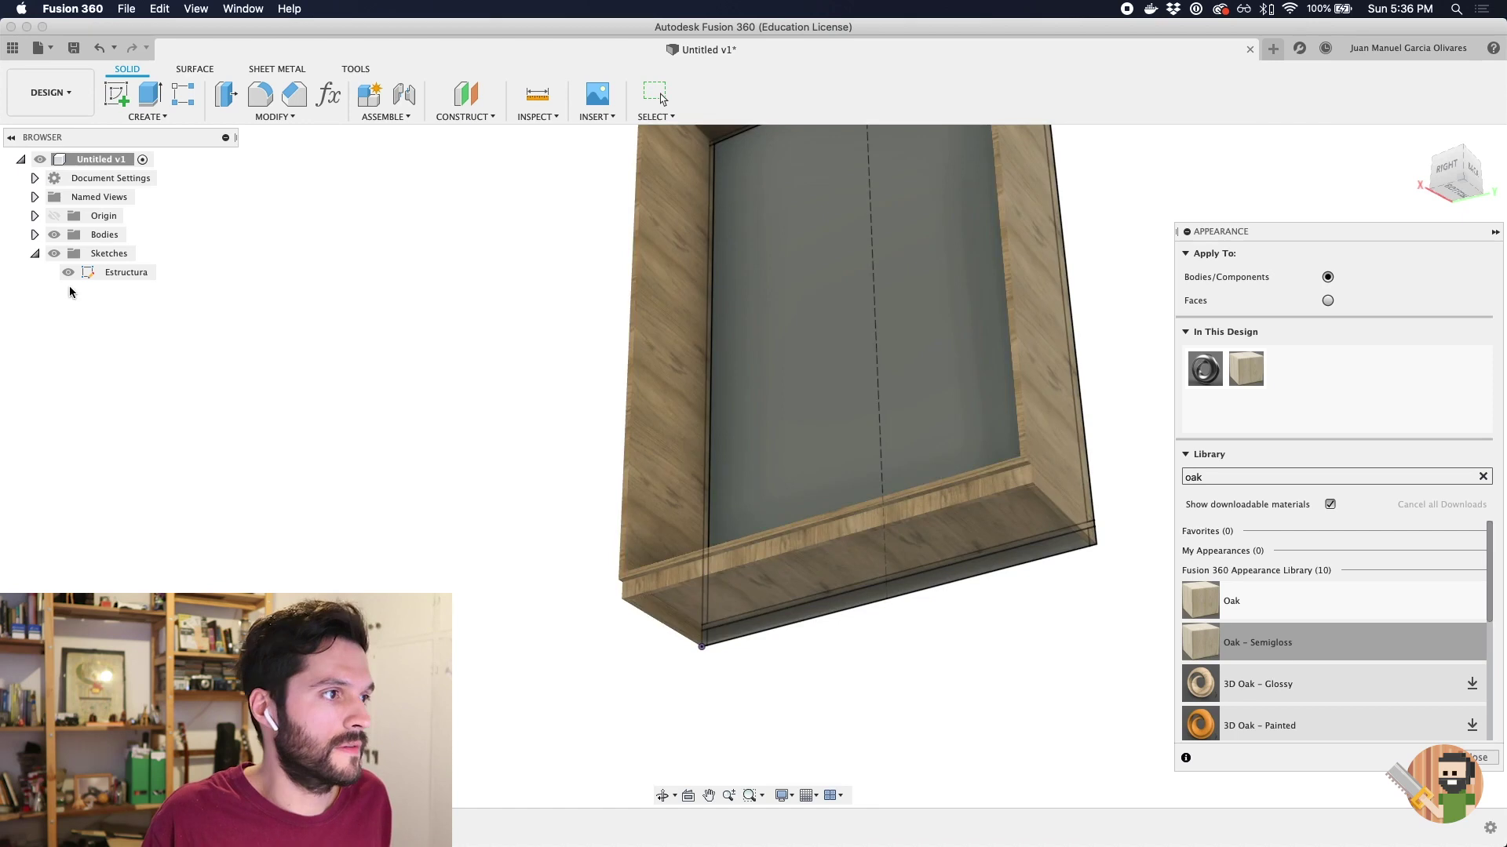
# Step: Apply Oak - Semigloss to Body7 and Body9, the remaining back and end strips of the base
pyautogui.click(34, 234)
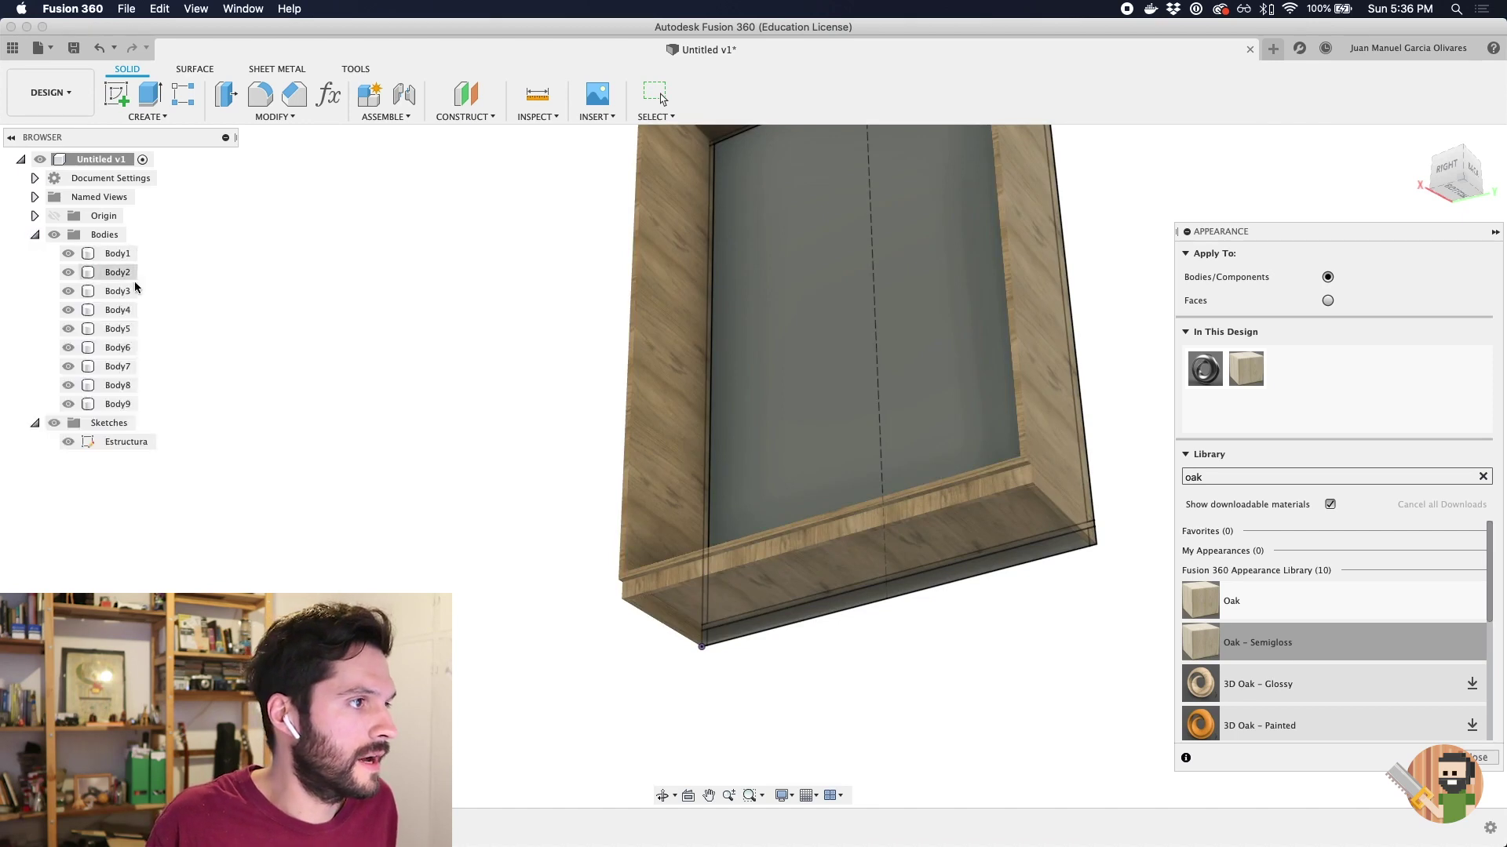
pyautogui.click(120, 404)
pyautogui.keyDown('super'); pyautogui.click(124, 369); pyautogui.keyUp('super')
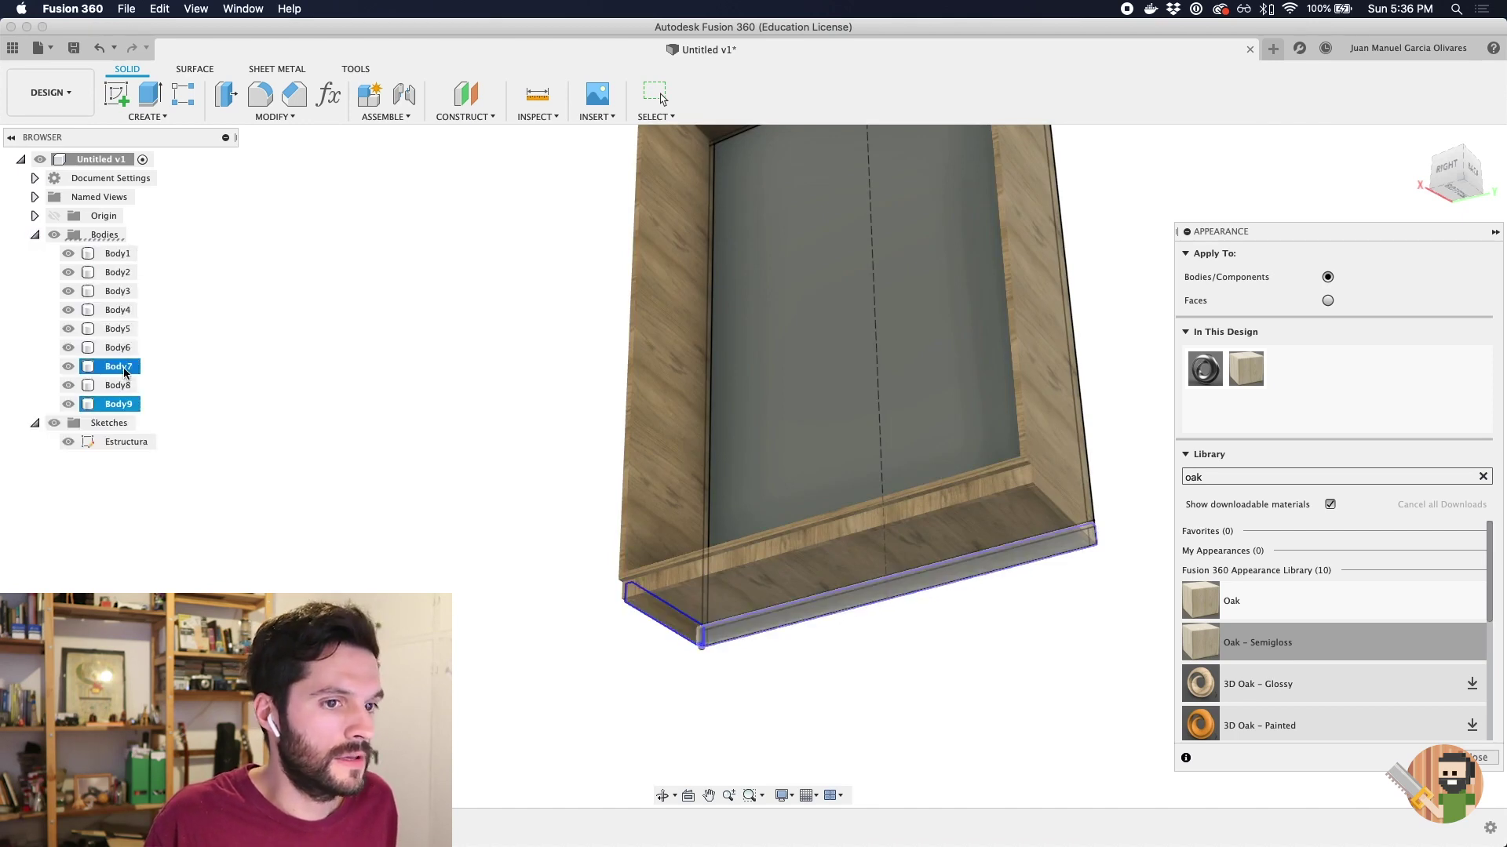
pyautogui.moveTo(1213, 647); pyautogui.dragTo(138, 369)
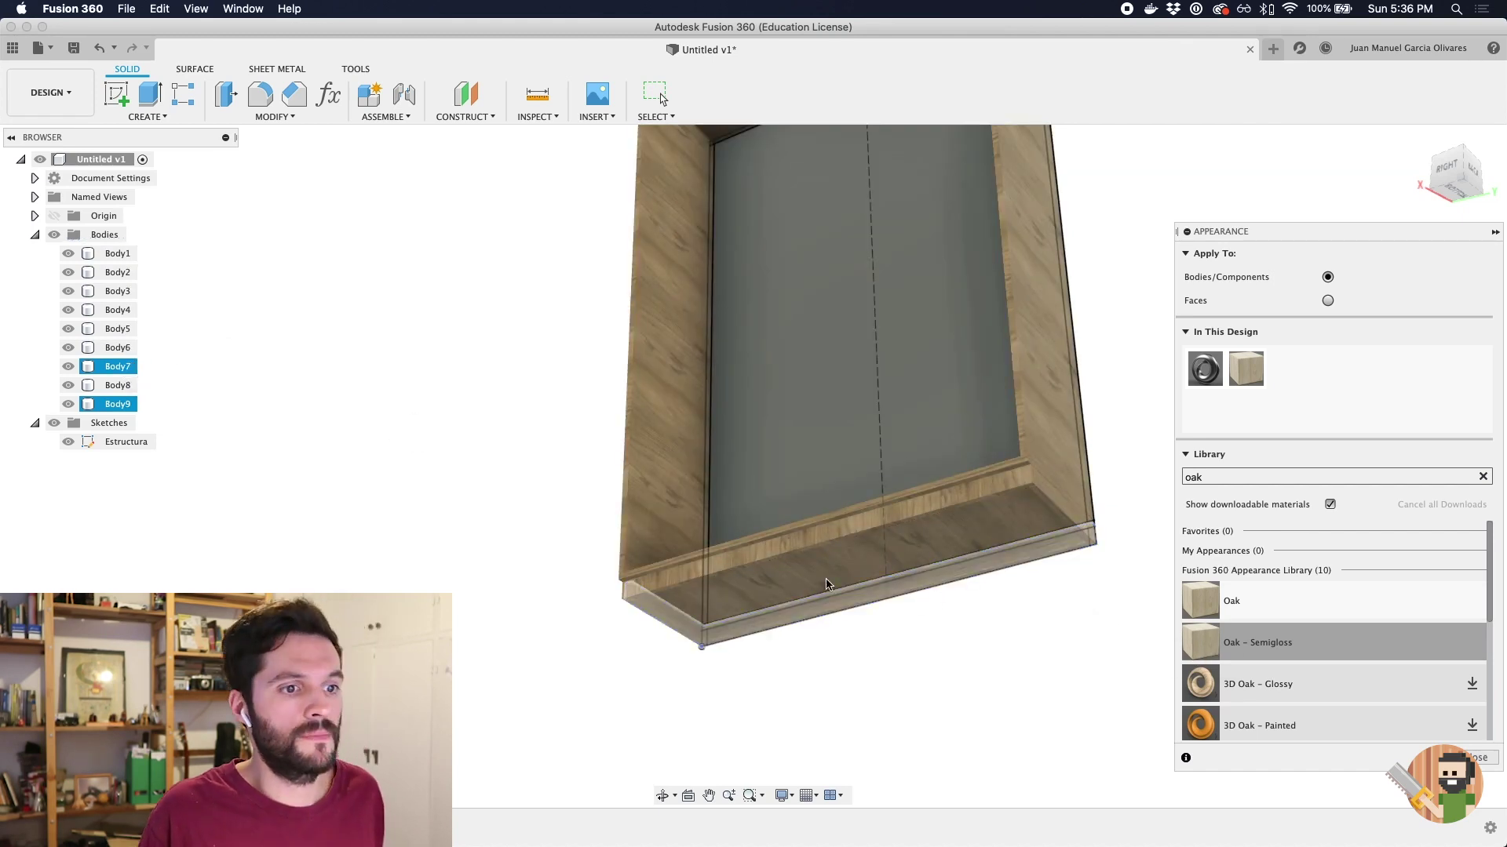
pyautogui.click(973, 646)
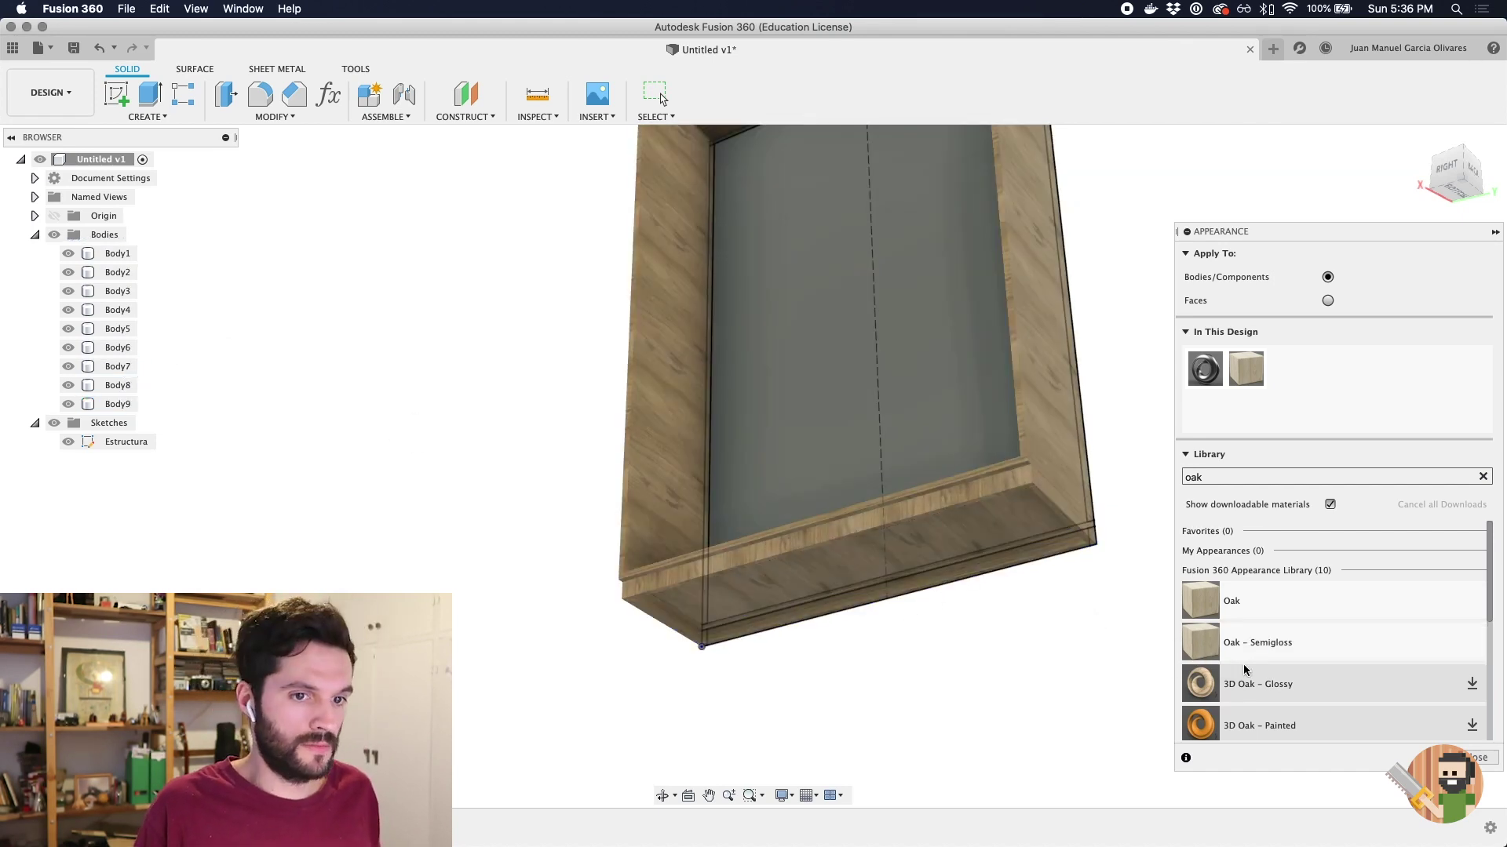
# Step: Search the appearances for white and apply Plastic - Matte (White) to the wardrobe's back panel, Body5
pyautogui.doubleClick(1218, 477)
pyautogui.write('white')
pyautogui.scroll(-3, 1310, 680)
pyautogui.scroll(3, 1310, 680)
pyautogui.scroll(-5, 1312, 676)
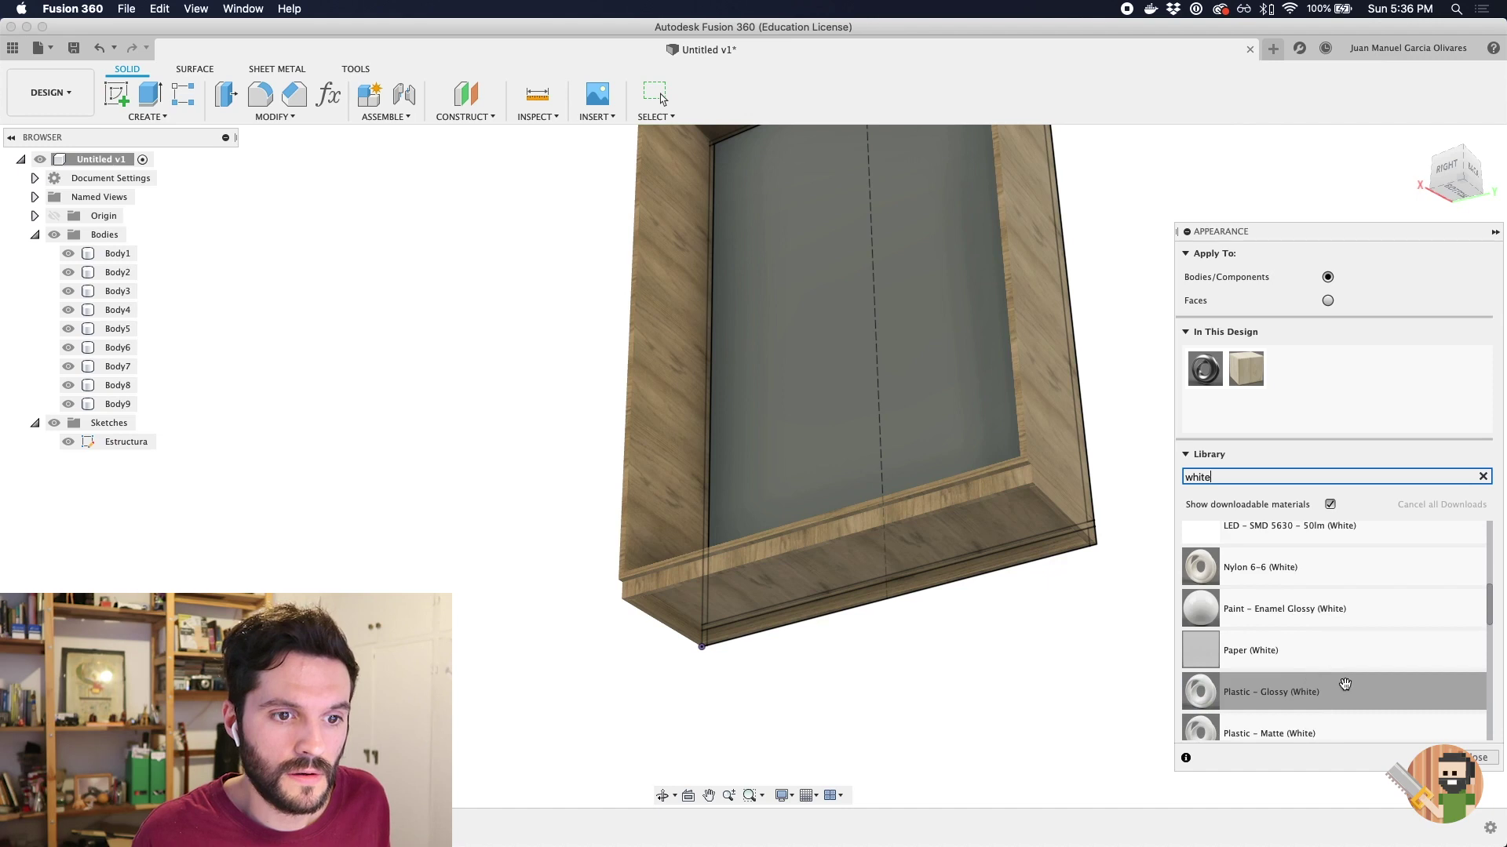
pyautogui.moveTo(1294, 722); pyautogui.dragTo(115, 329)
pyautogui.moveTo(455, 432); pyautogui.dragTo(470, 472, button='middle')
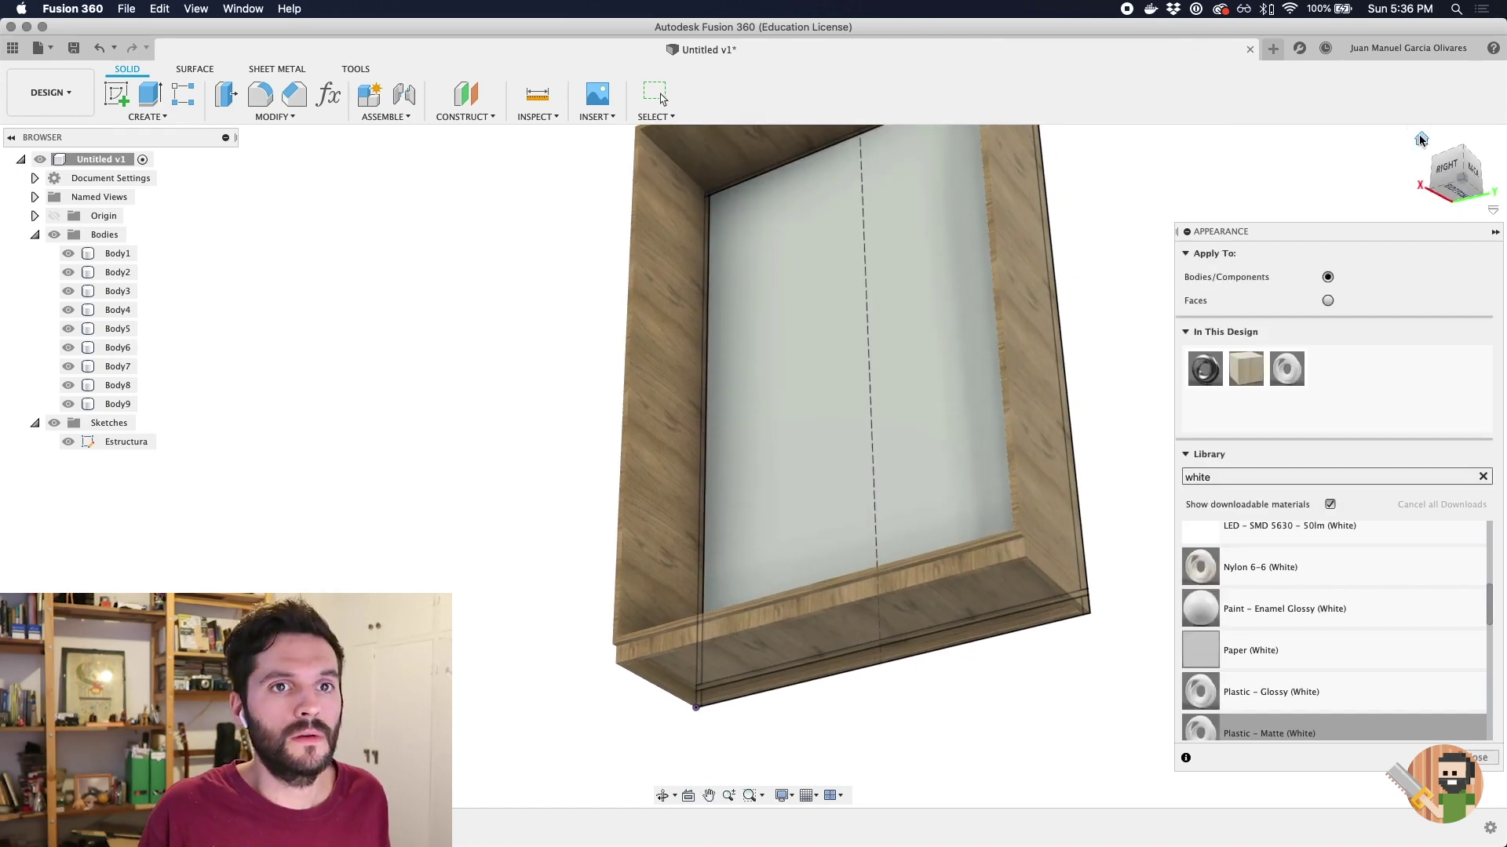
pyautogui.click(1421, 140)
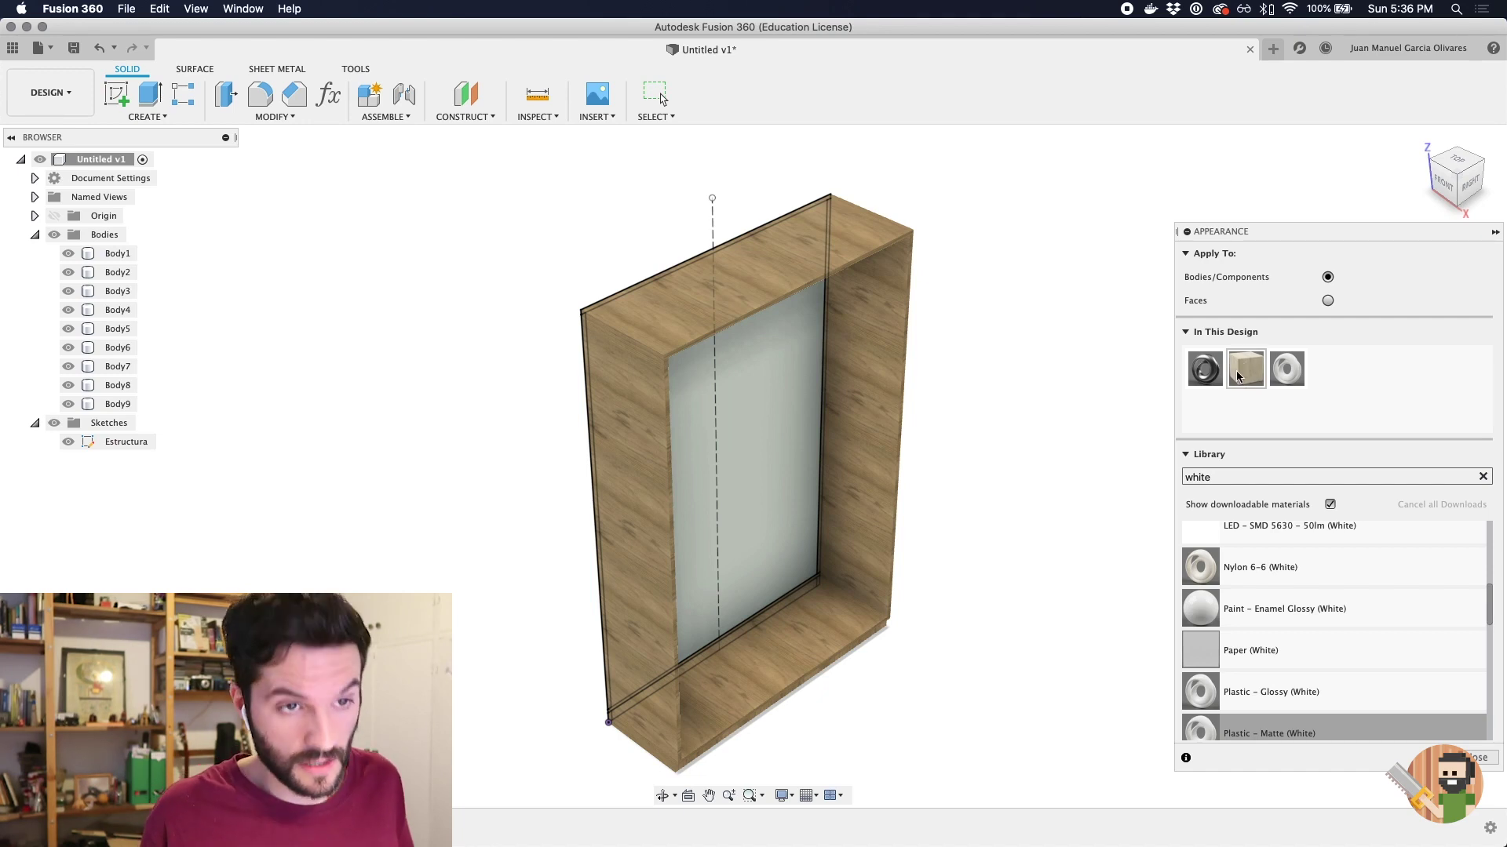
# Step: Examine the advanced material settings of Oak - Semigloss, including its image, roughness and relief pattern, without changing them
pyautogui.moveTo(1405, 231); pyautogui.dragTo(1329, 198)
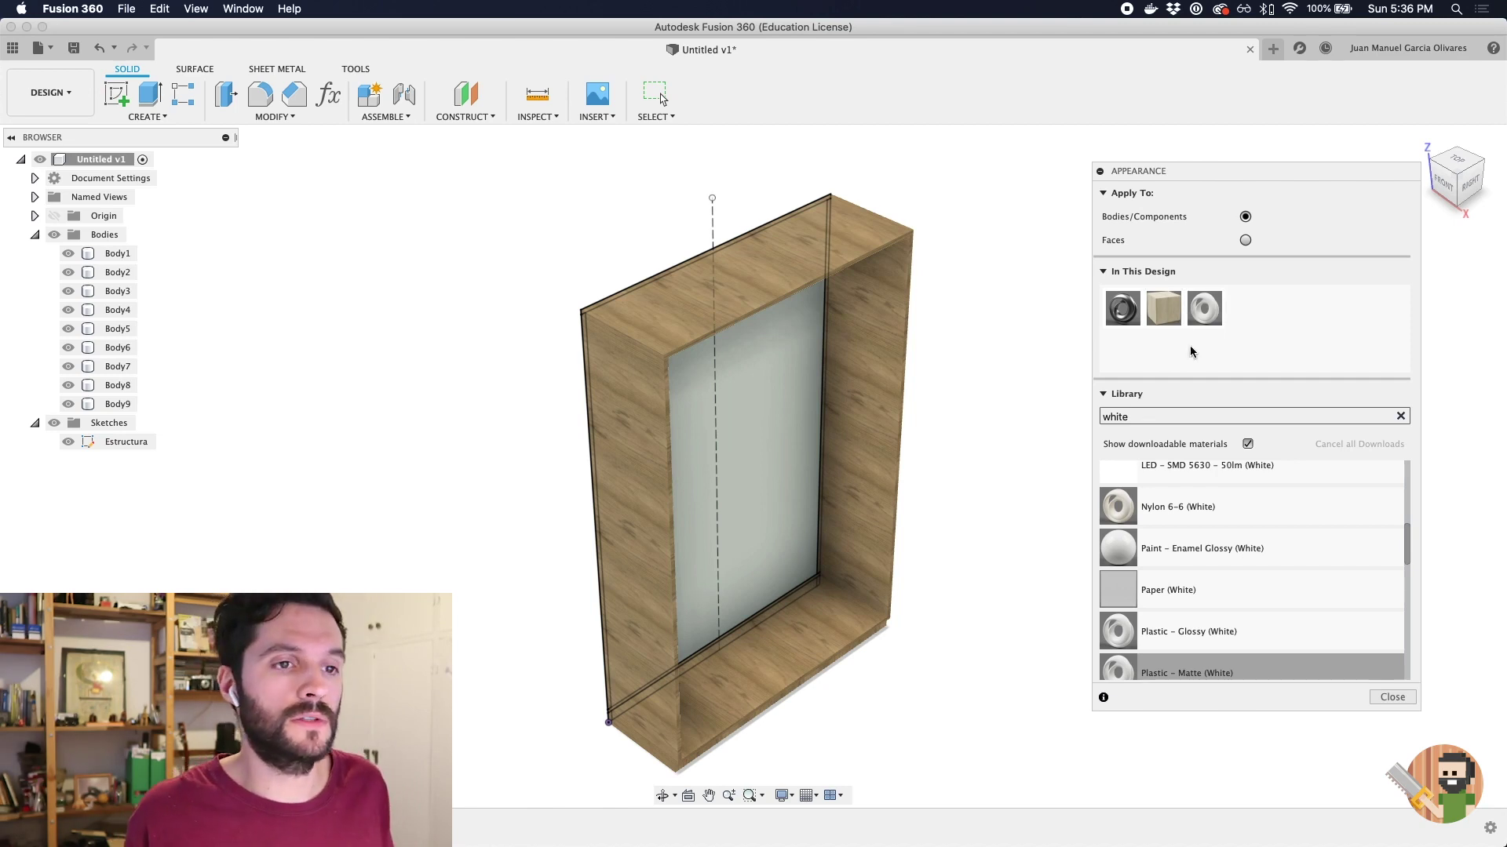
pyautogui.rightClick(1168, 321)
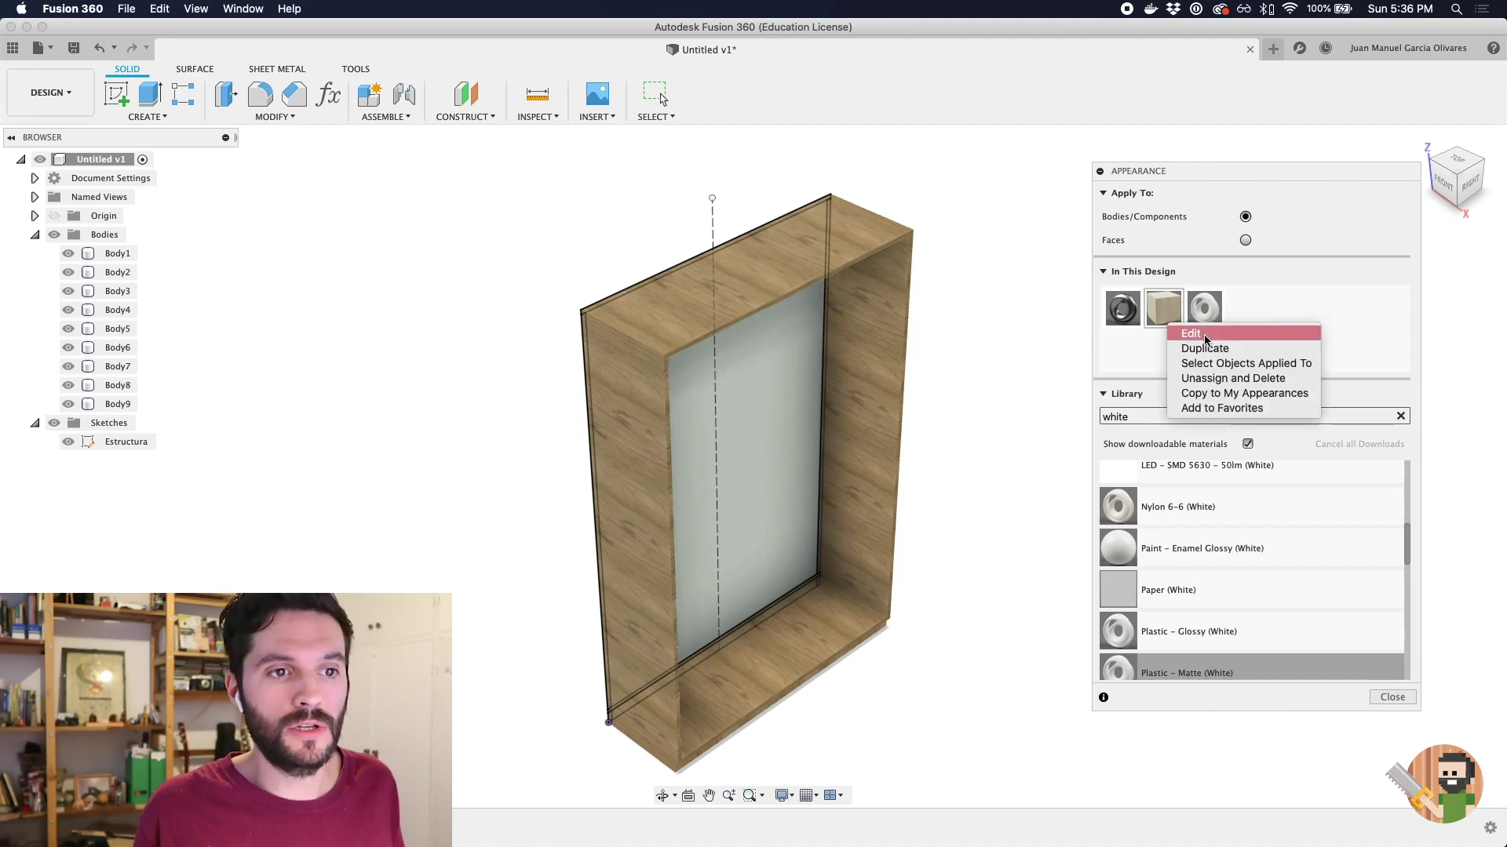
pyautogui.click(1187, 334)
pyautogui.click(1020, 298)
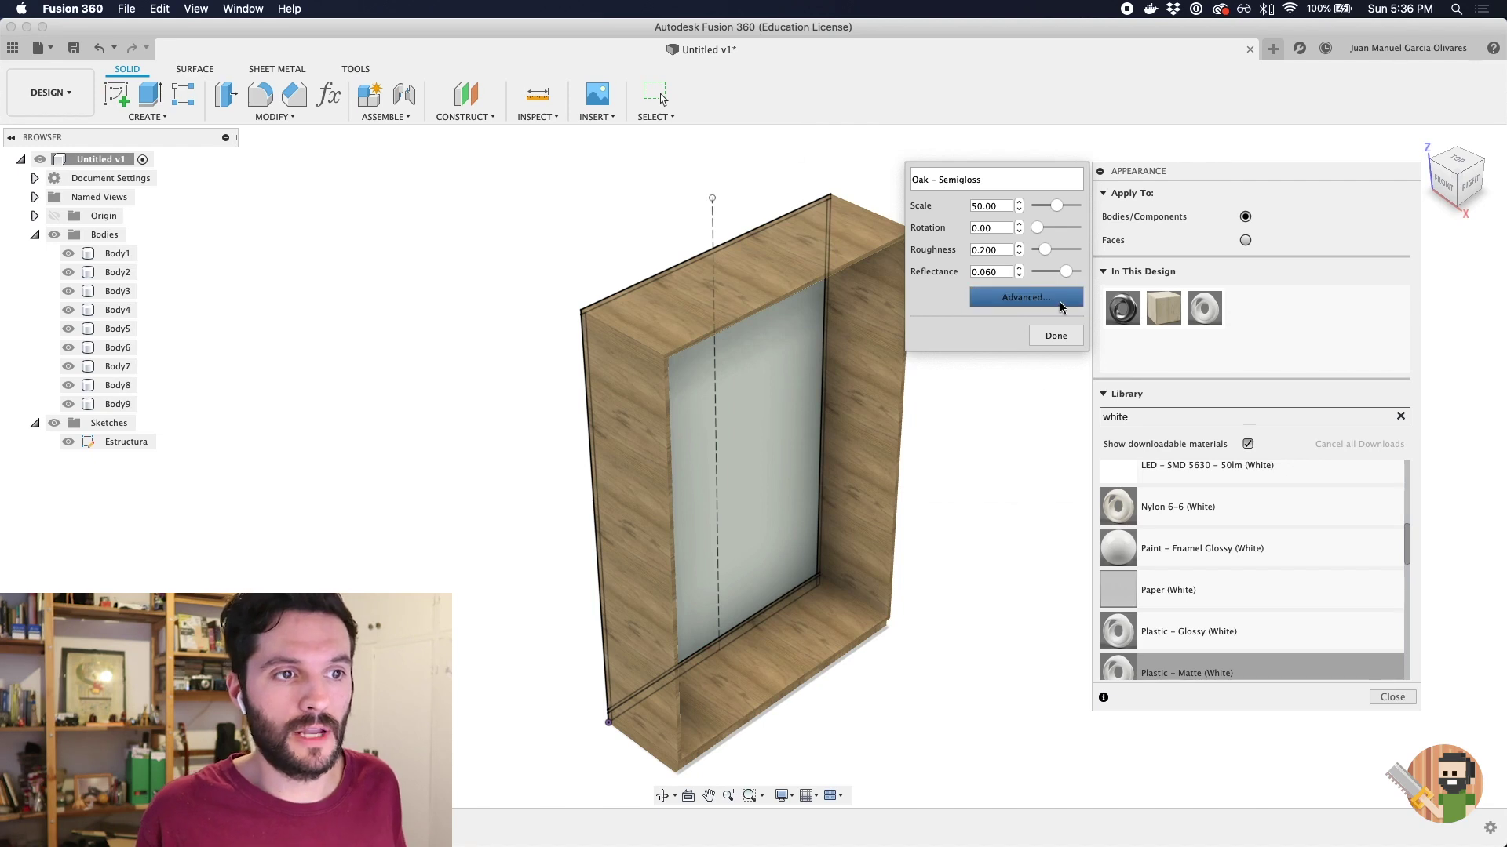
pyautogui.scroll(-3, 995, 338)
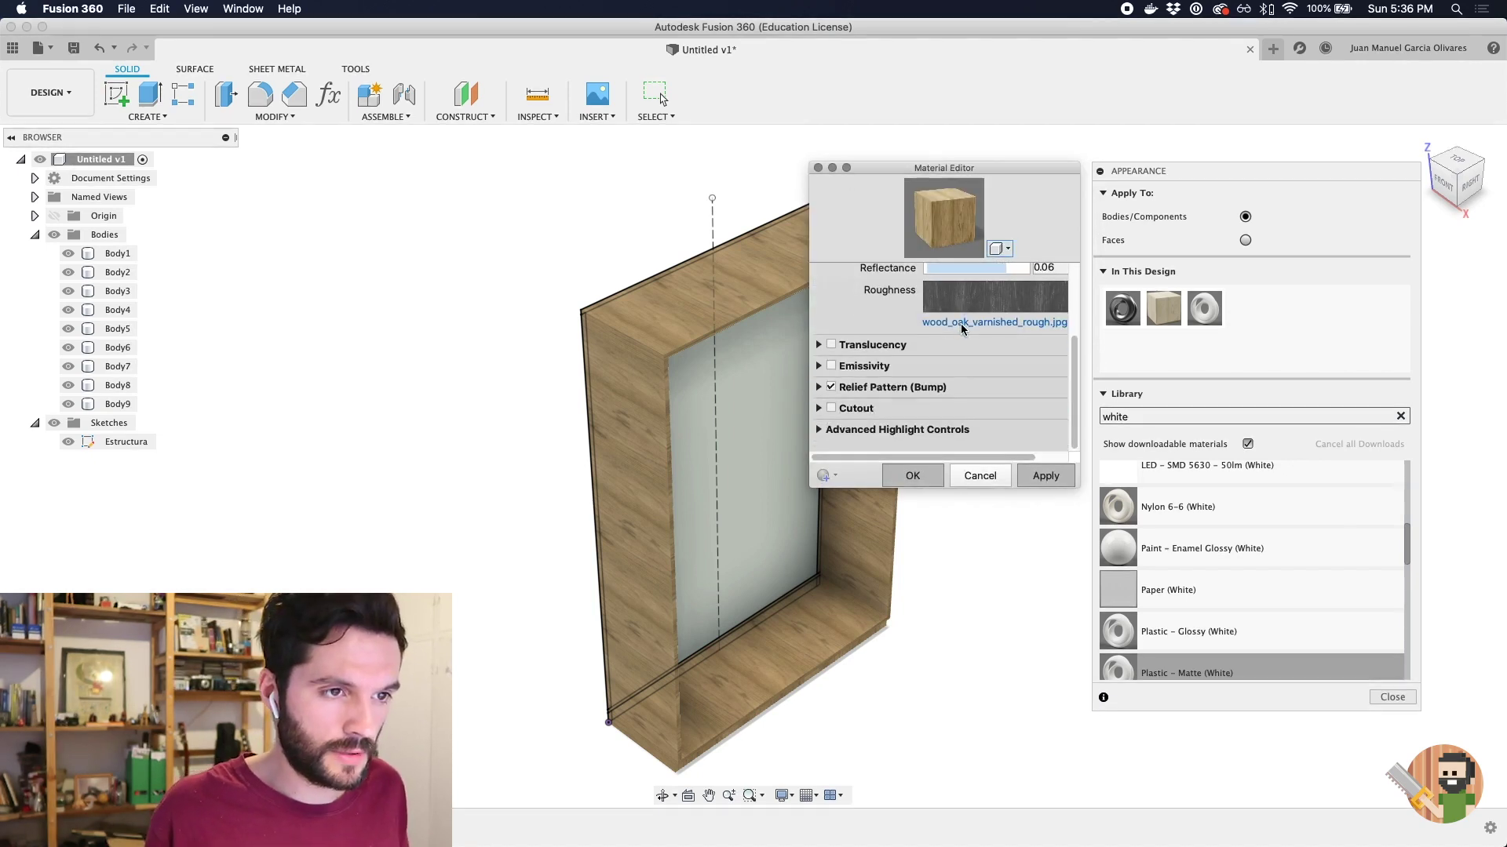
pyautogui.scroll(3, 995, 337)
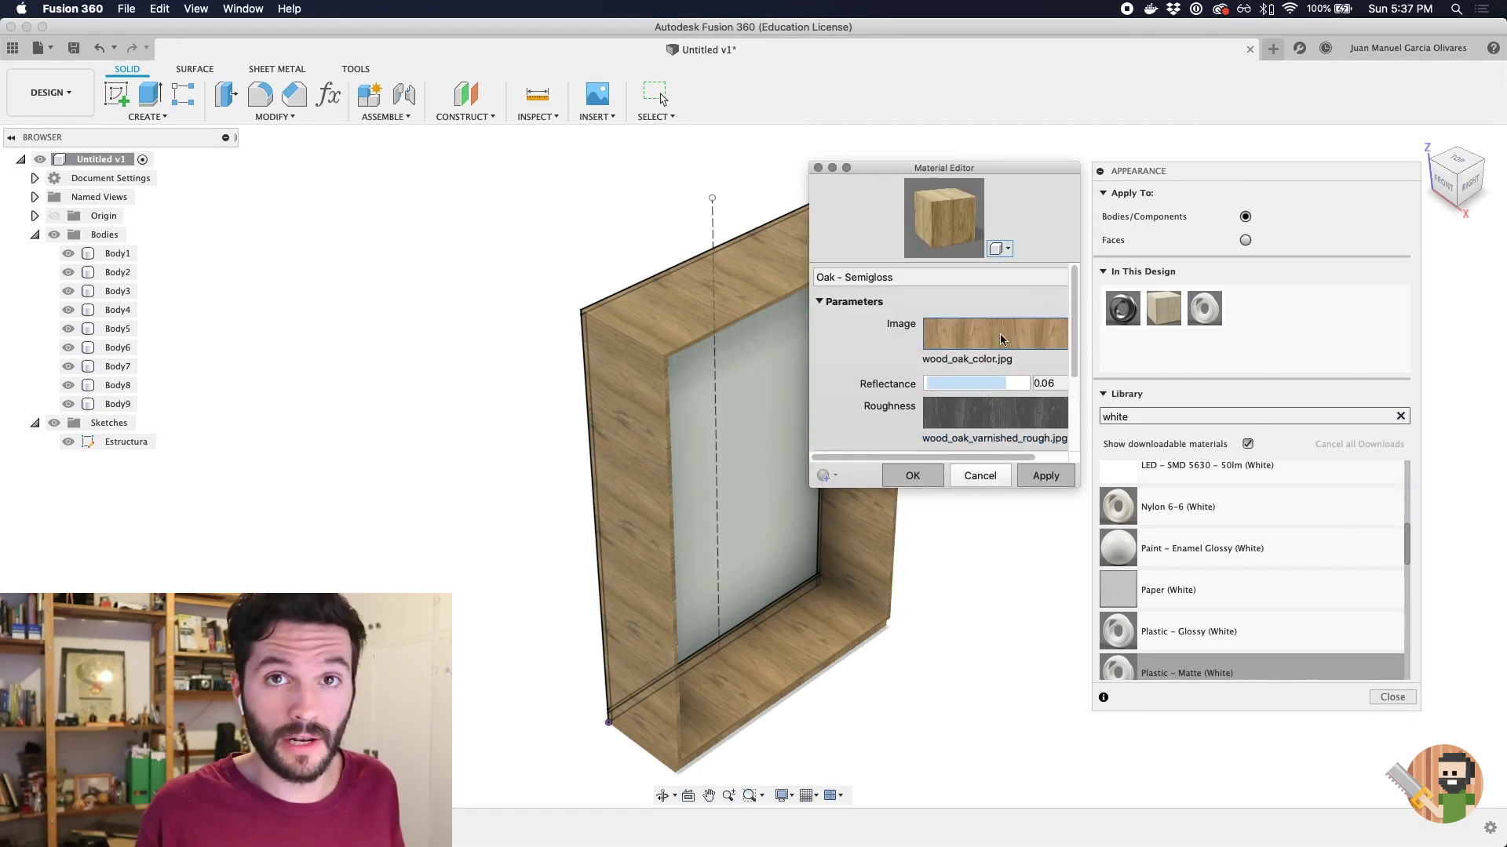
pyautogui.scroll(-3, 957, 354)
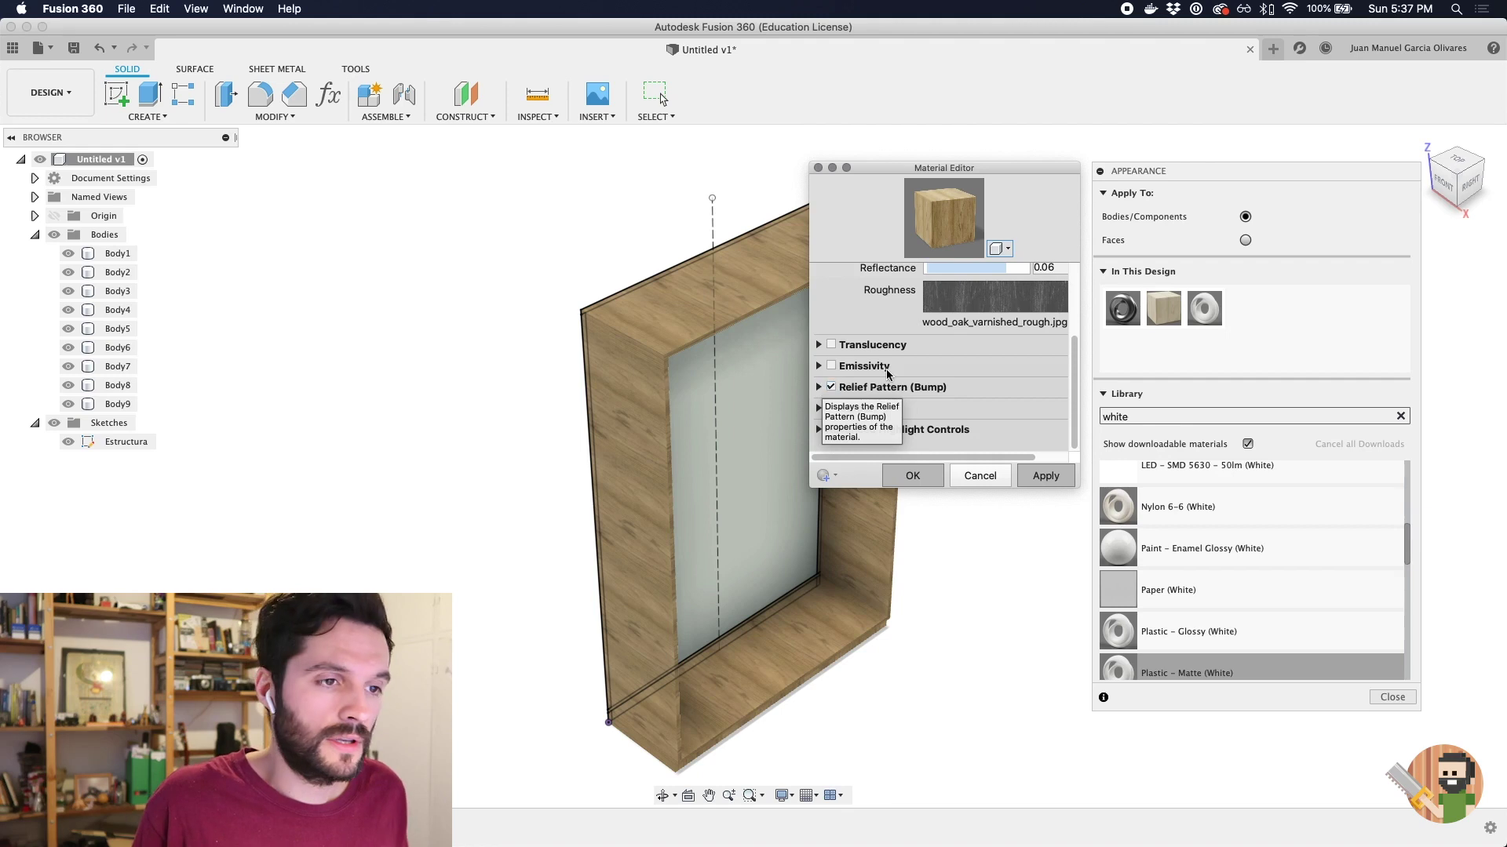
pyautogui.scroll(3, 889, 374)
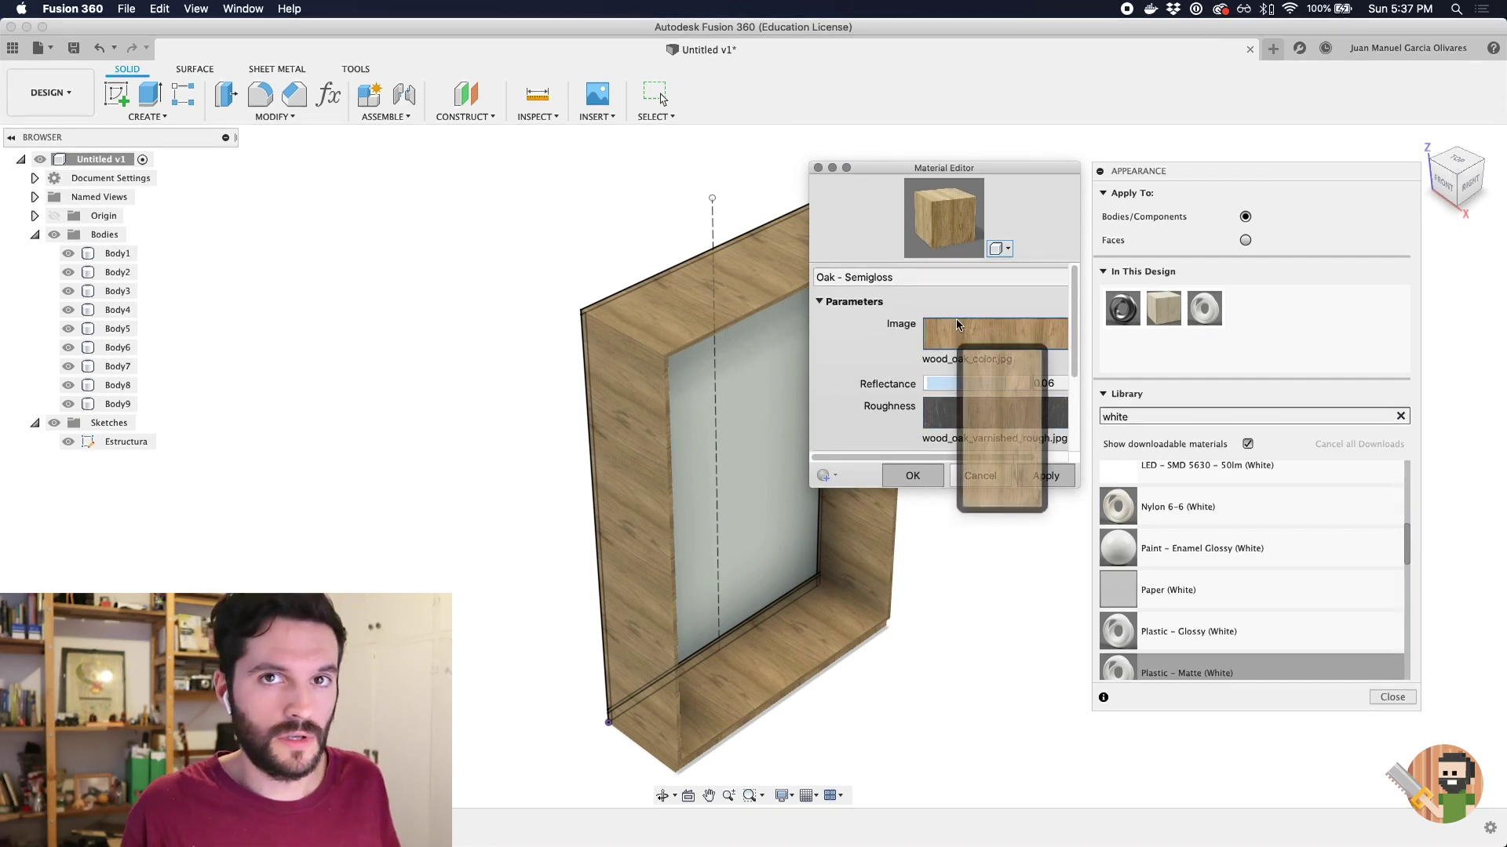
pyautogui.click(979, 476)
# Step: Set the texture rotation of the Oak - Semigloss appearance to 90
pyautogui.rightClick(1173, 320)
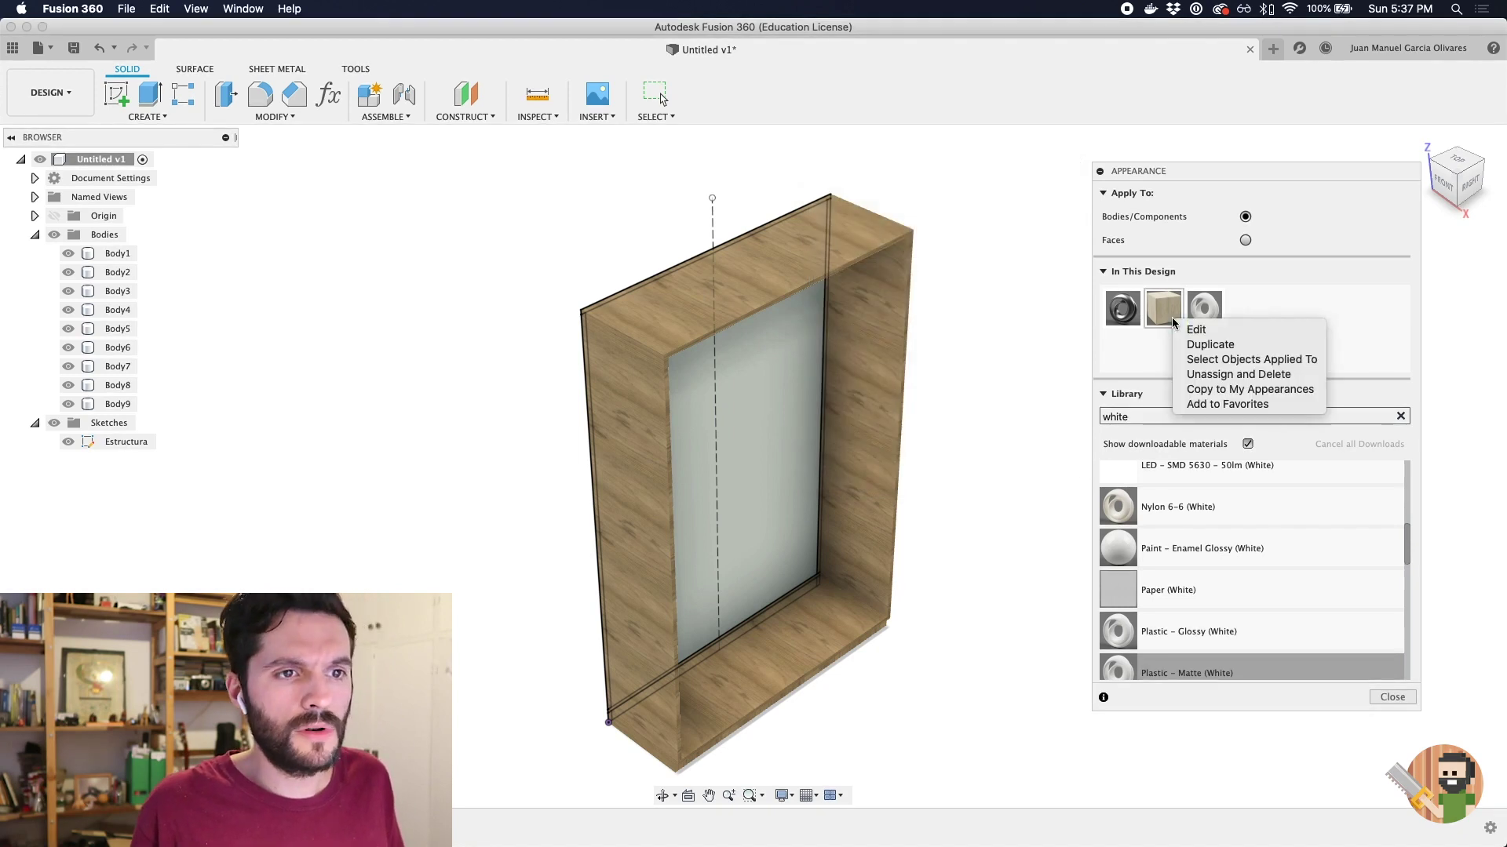
pyautogui.click(1194, 330)
pyautogui.click(989, 227)
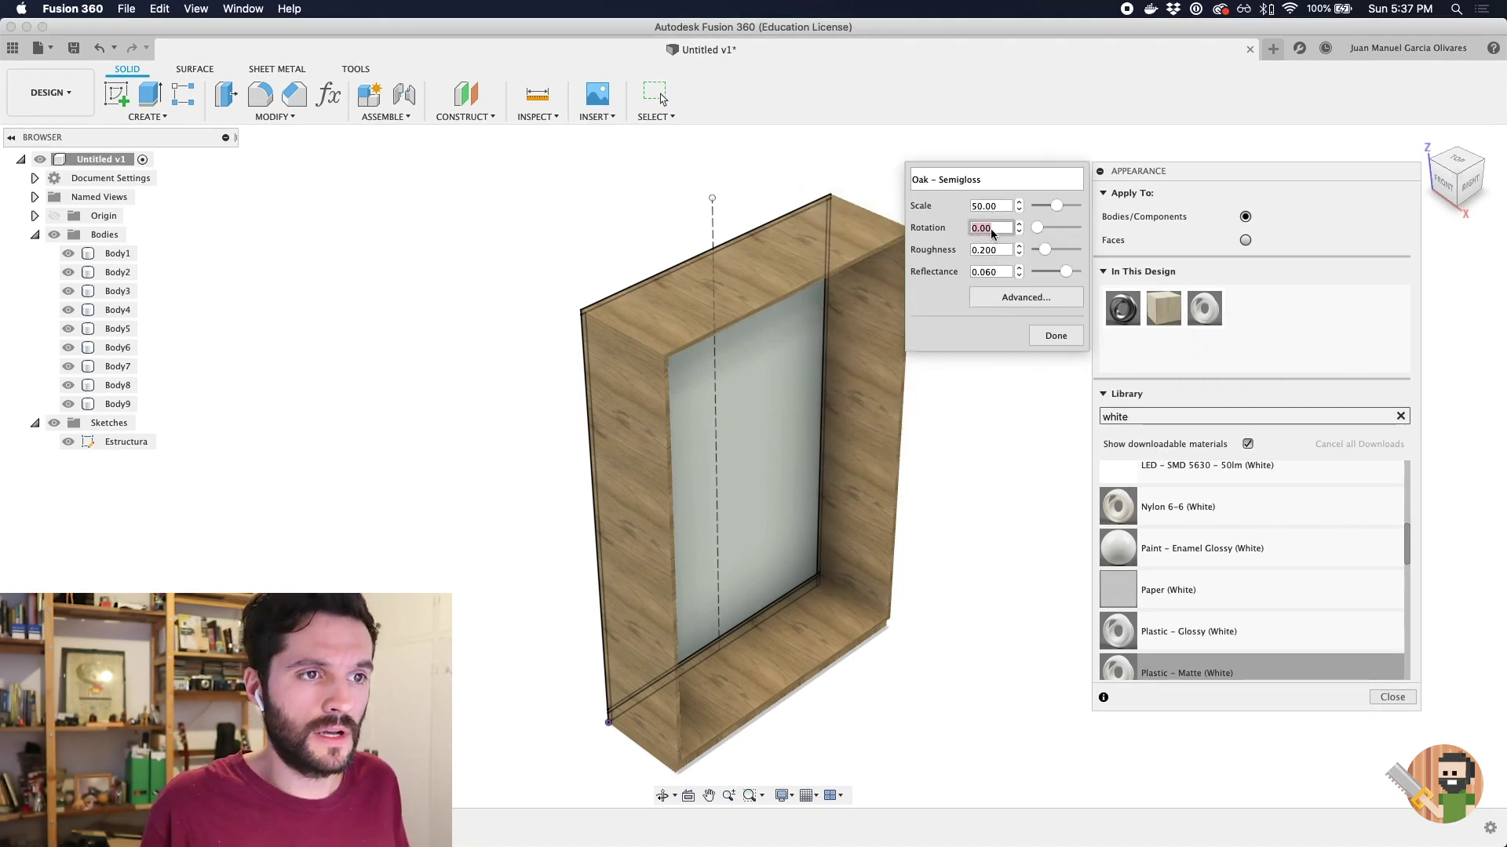
pyautogui.write('90')
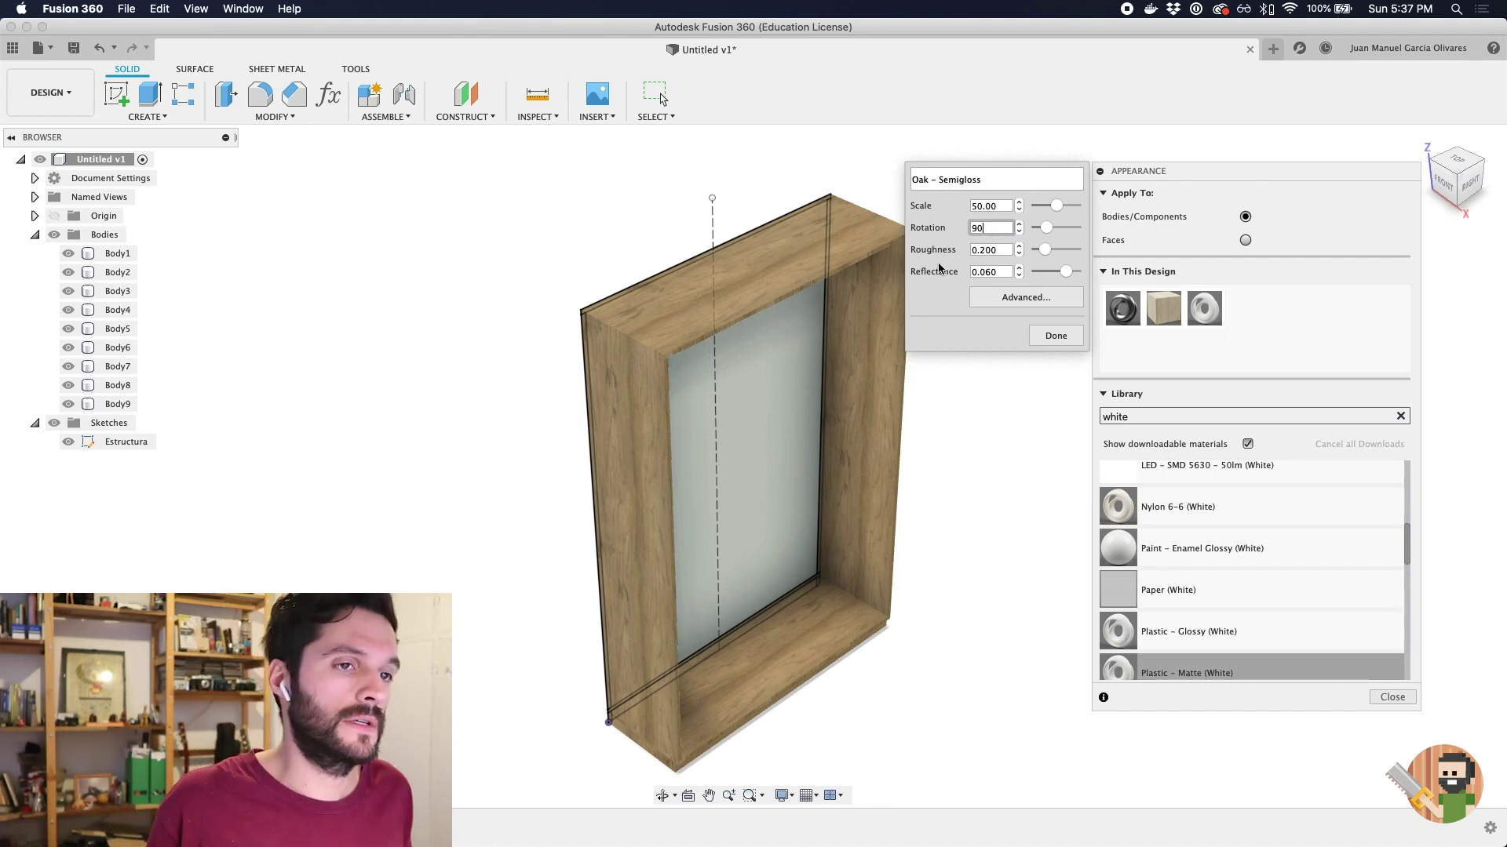
# Step: Finish editing the oak appearance and collapse the Bodies and Sketches folders in the browser
pyautogui.click(1016, 297)
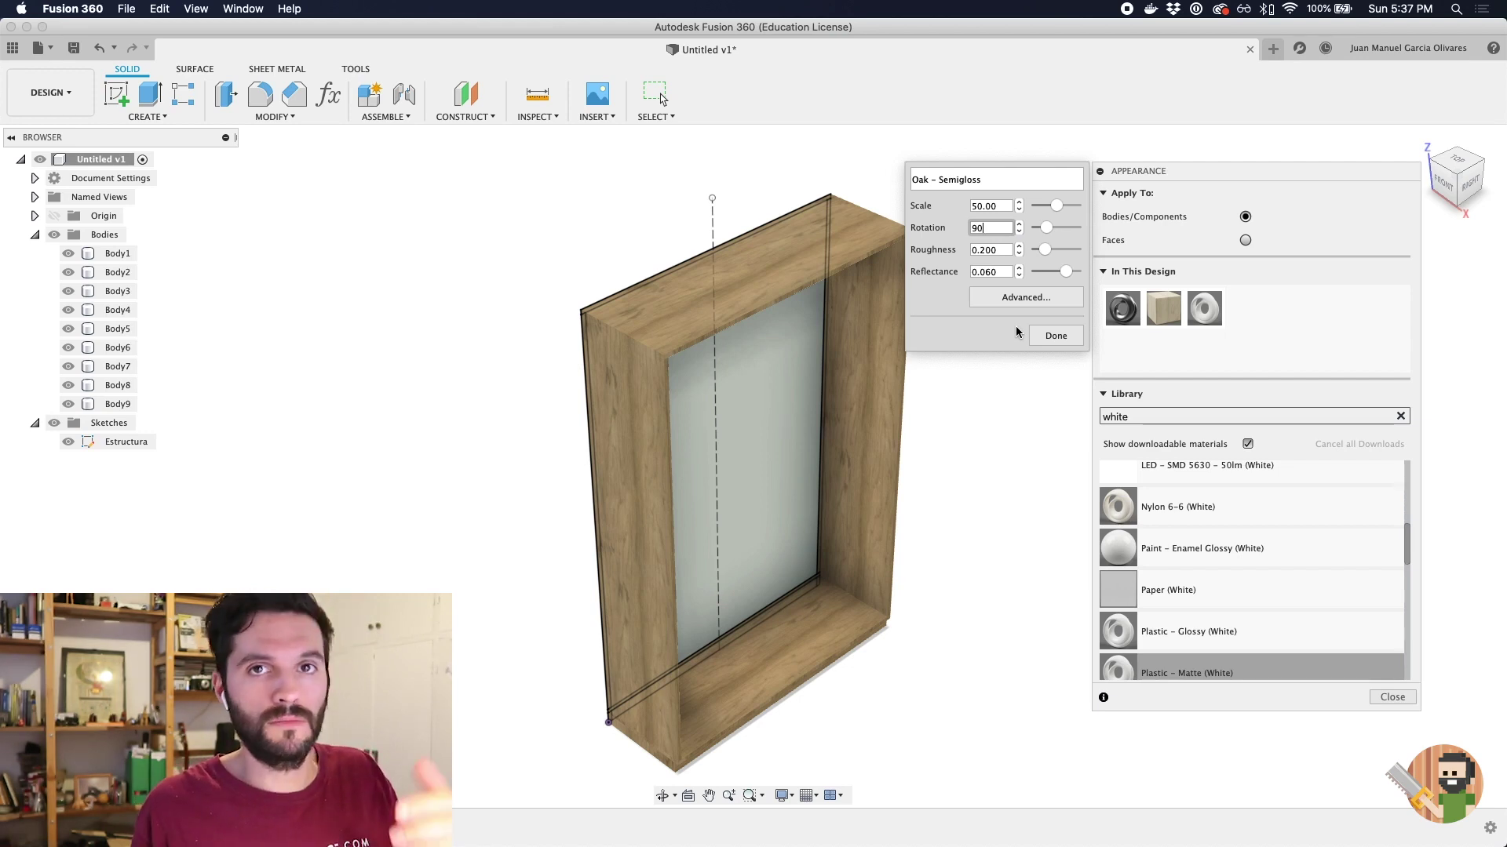
pyautogui.click(1039, 336)
pyautogui.keyDown('shift'); pyautogui.moveTo(1070, 542); pyautogui.dragTo(1026, 528, button='middle'); pyautogui.keyUp('shift')
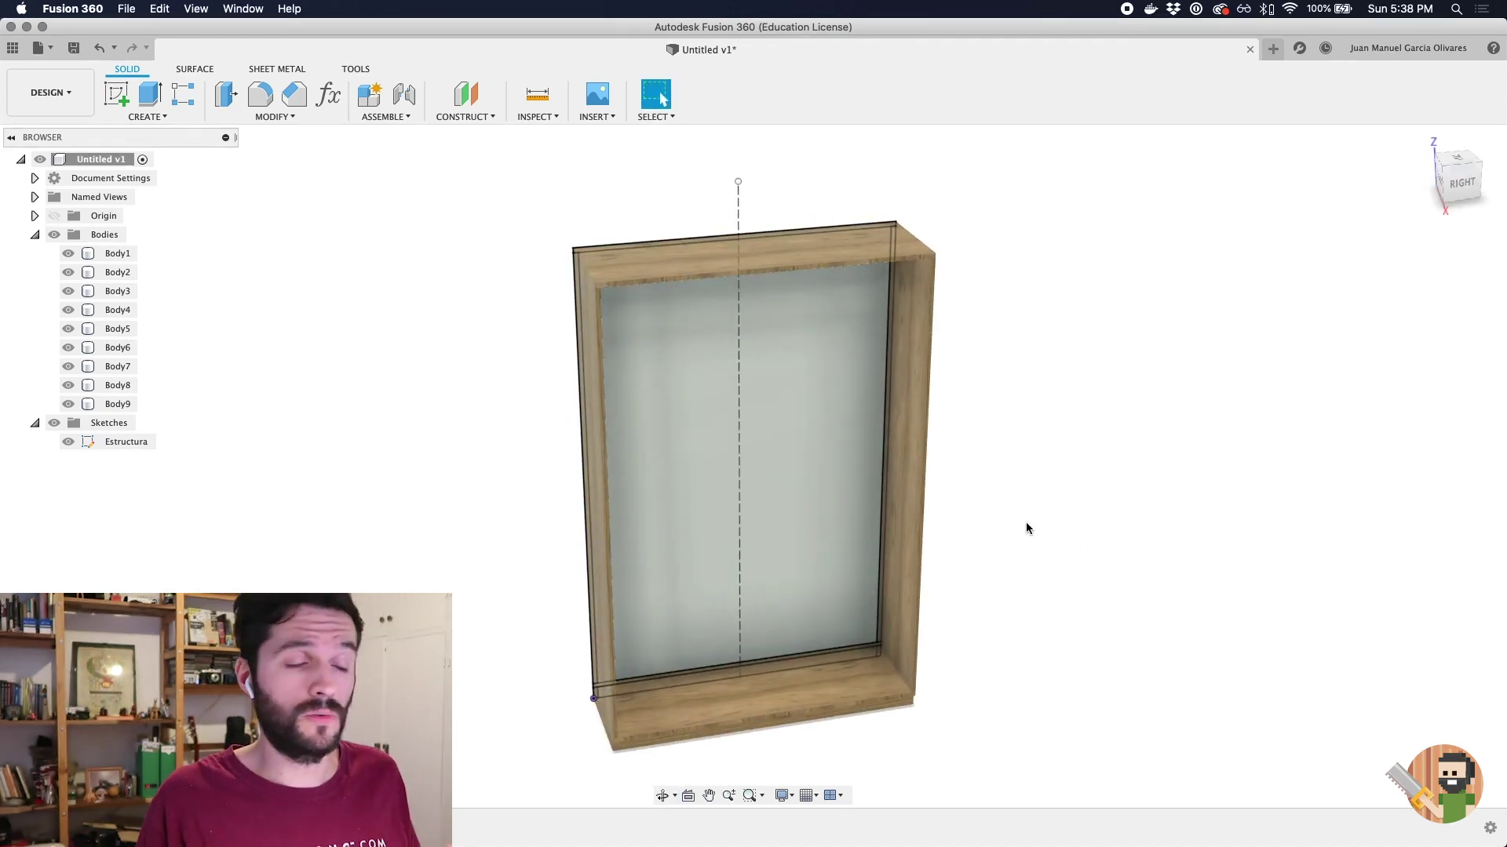
pyautogui.click(34, 235)
pyautogui.click(35, 254)
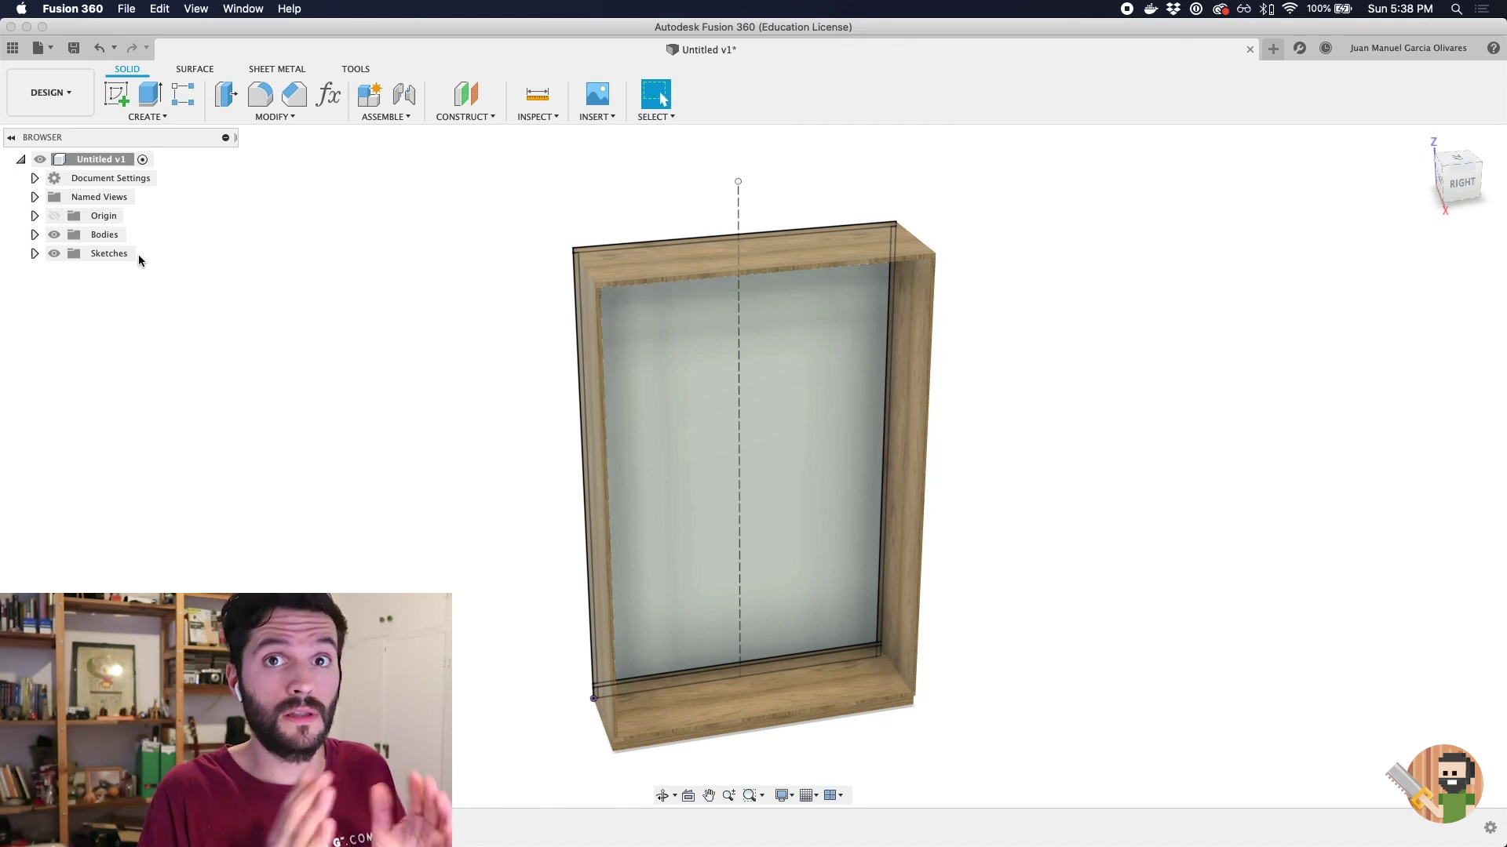
pyautogui.click(377, 257)
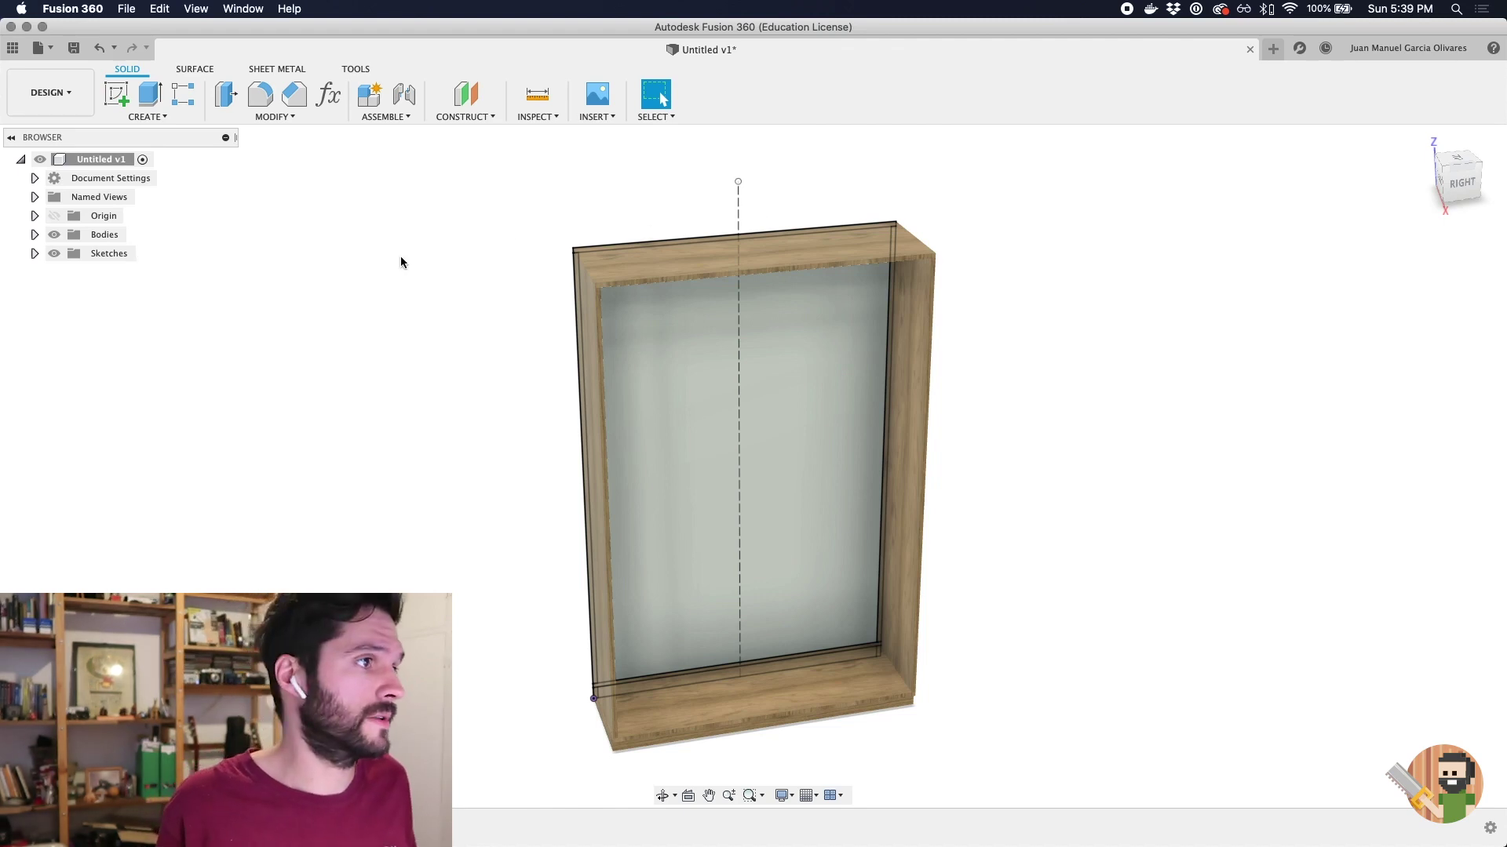
# Step: Start a sketch on the back panel's inner face and draw a full-height vertical divider with its width set to madera
pyautogui.click(116, 95)
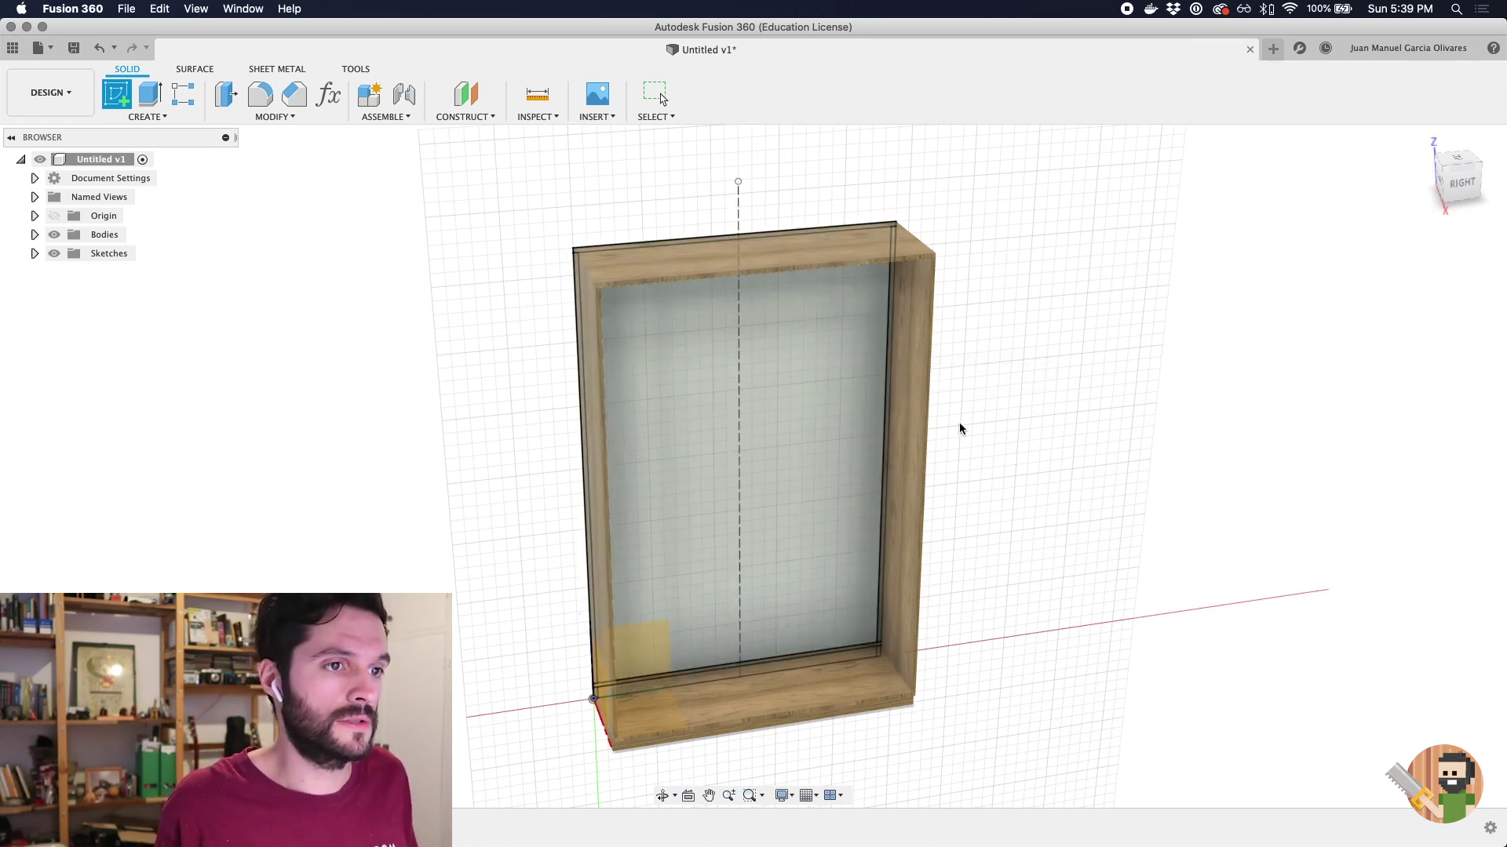
pyautogui.click(827, 367)
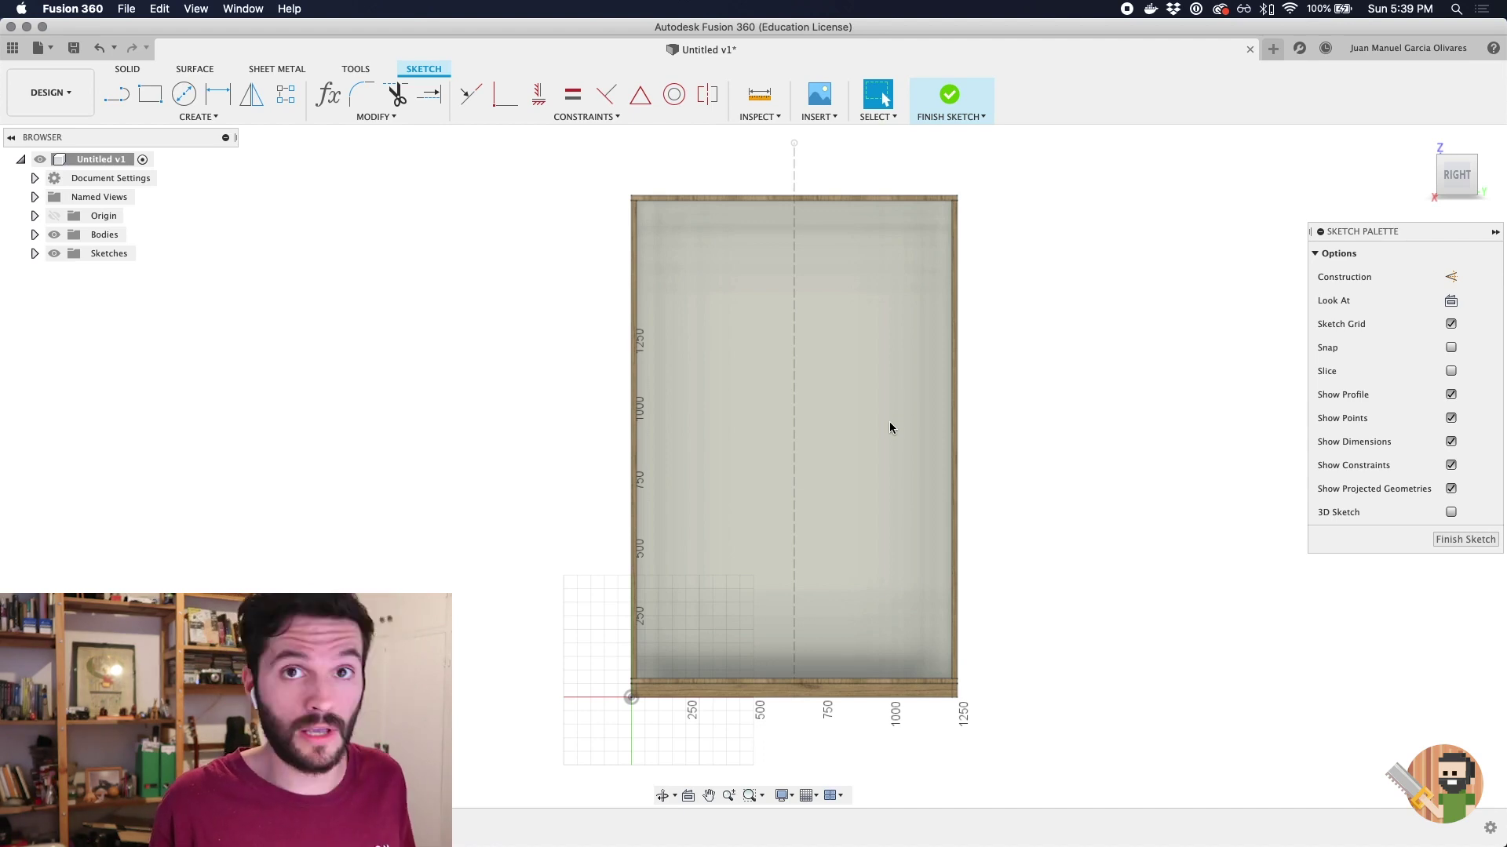
pyautogui.press('r')
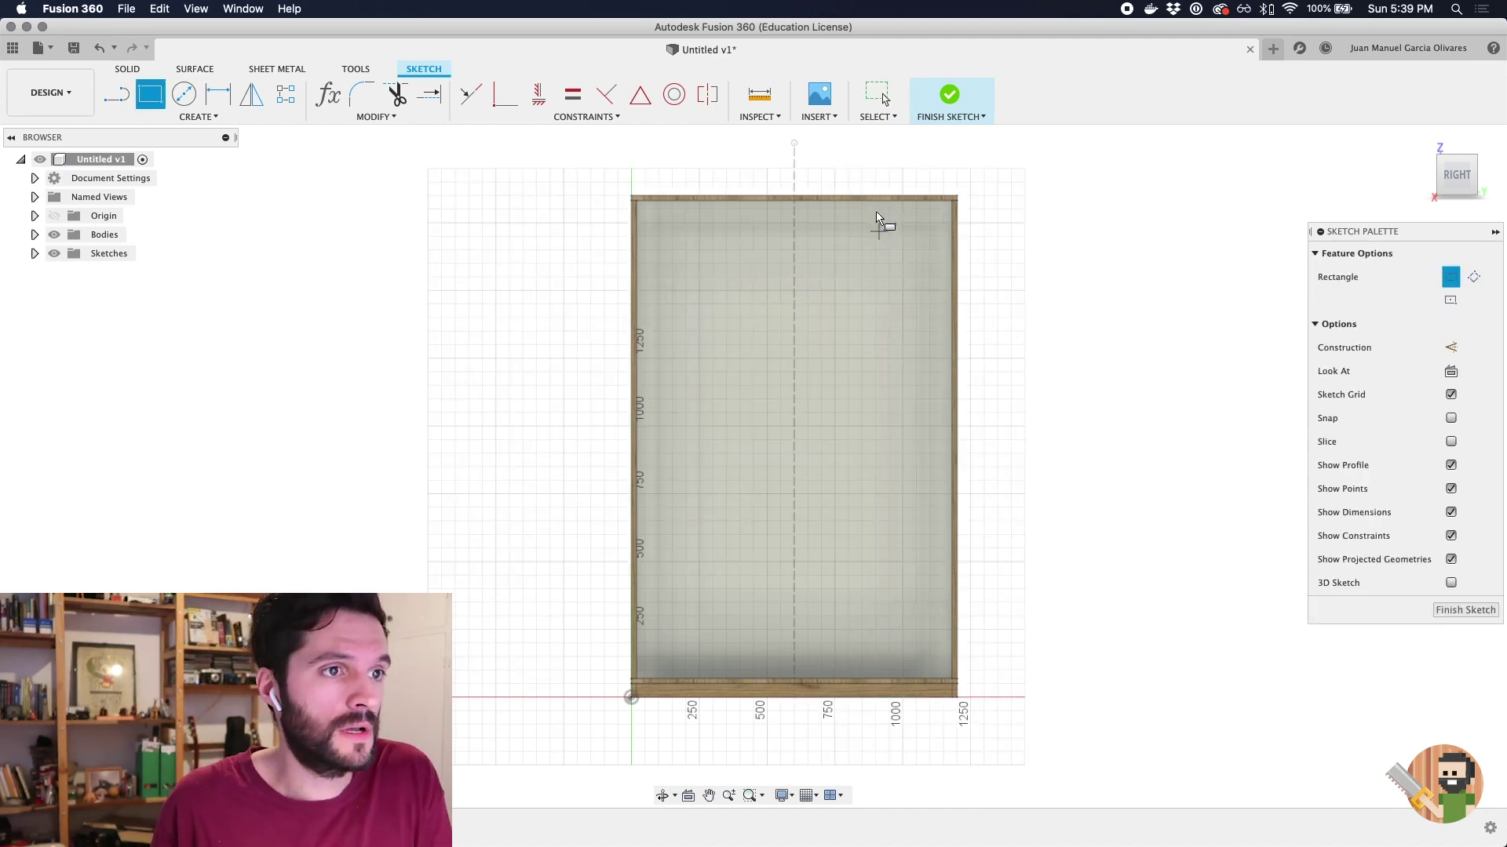
pyautogui.click(866, 202)
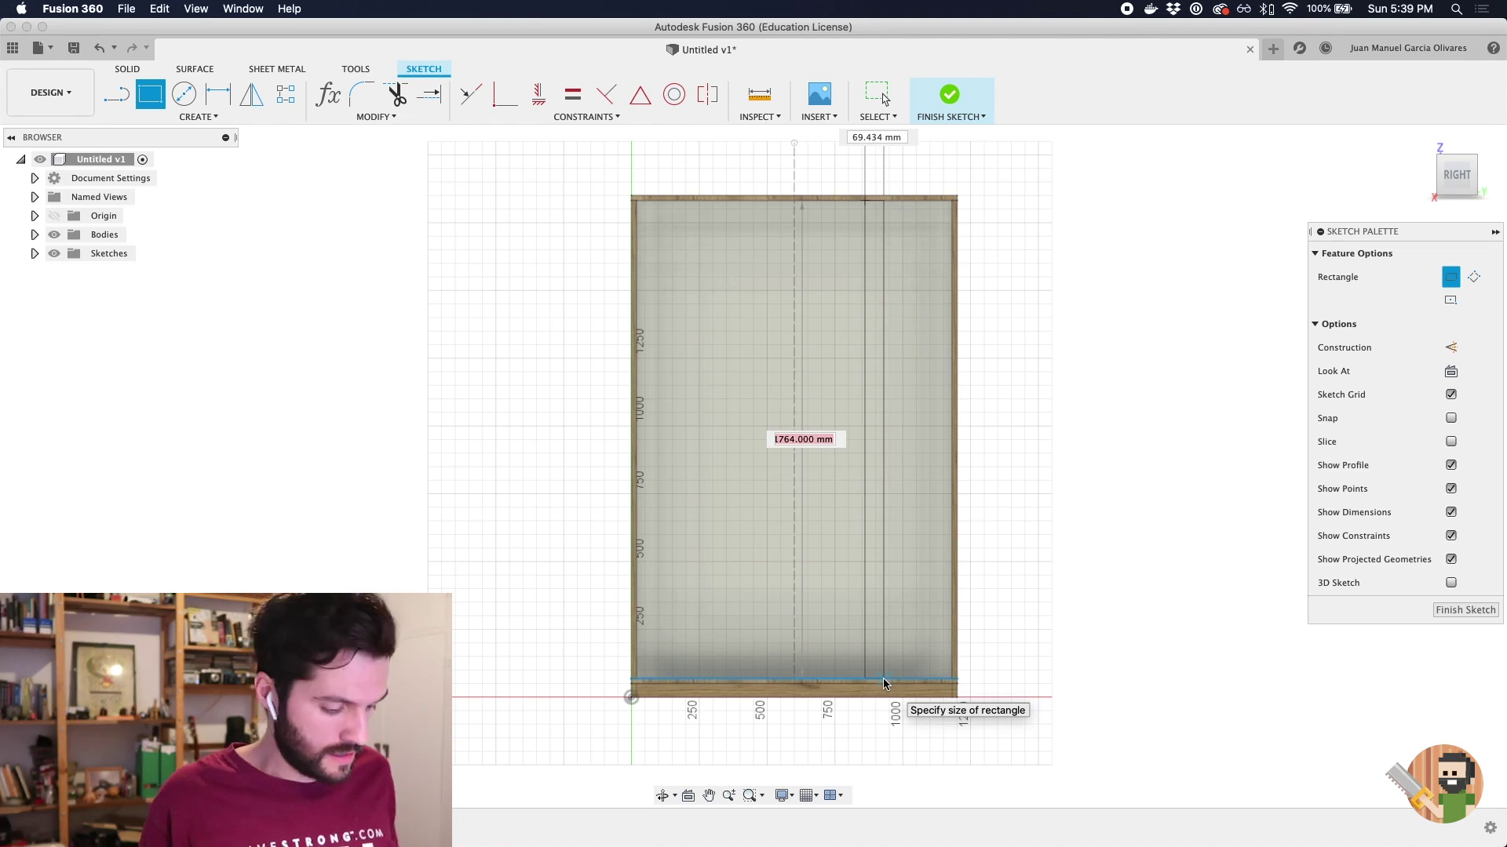
pyautogui.press('Tab')
pyautogui.write('madera')
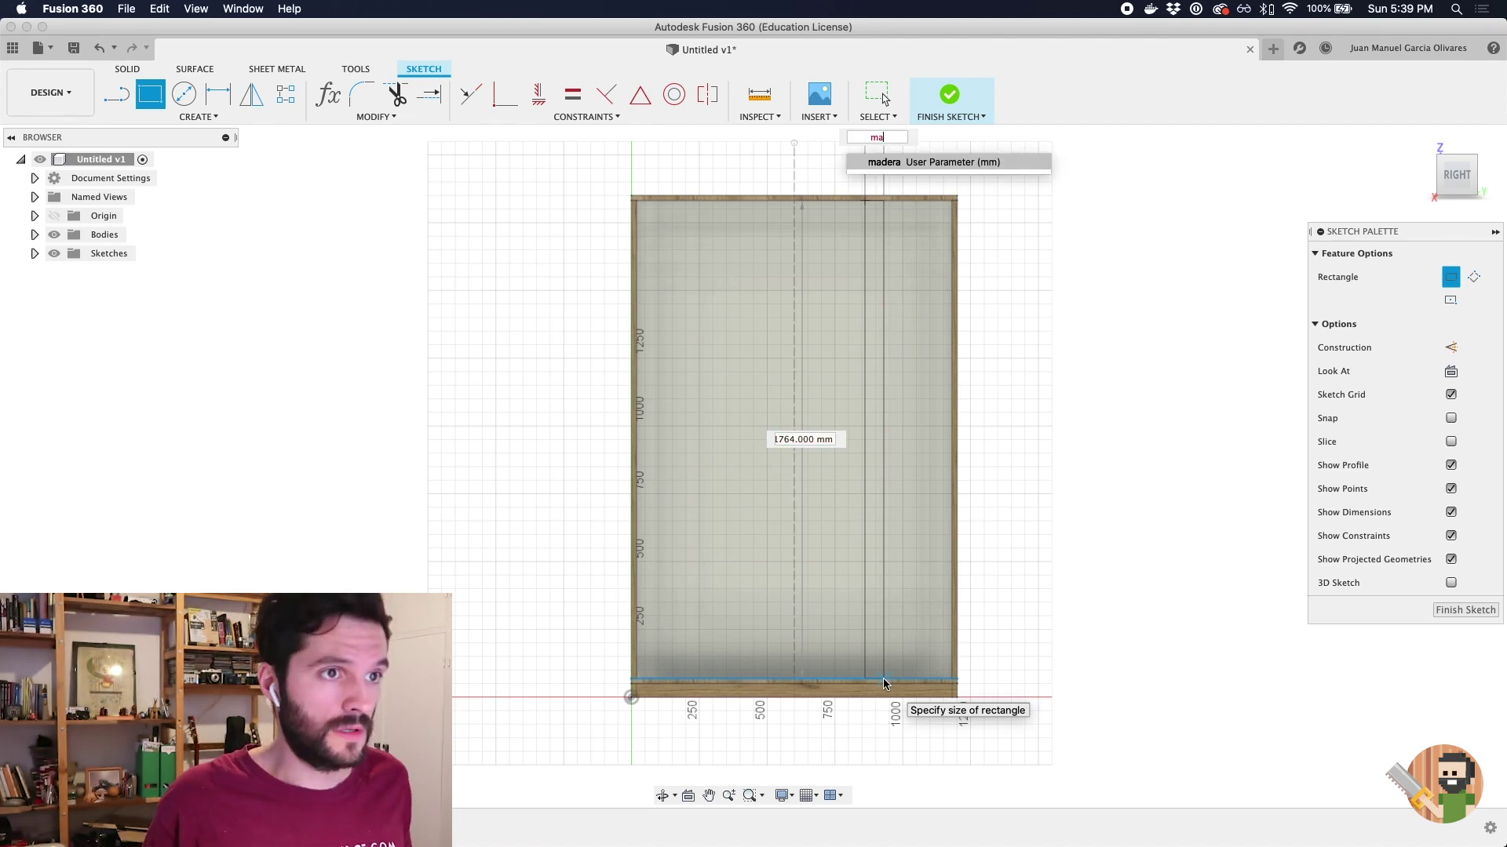
pyautogui.press('Tab')
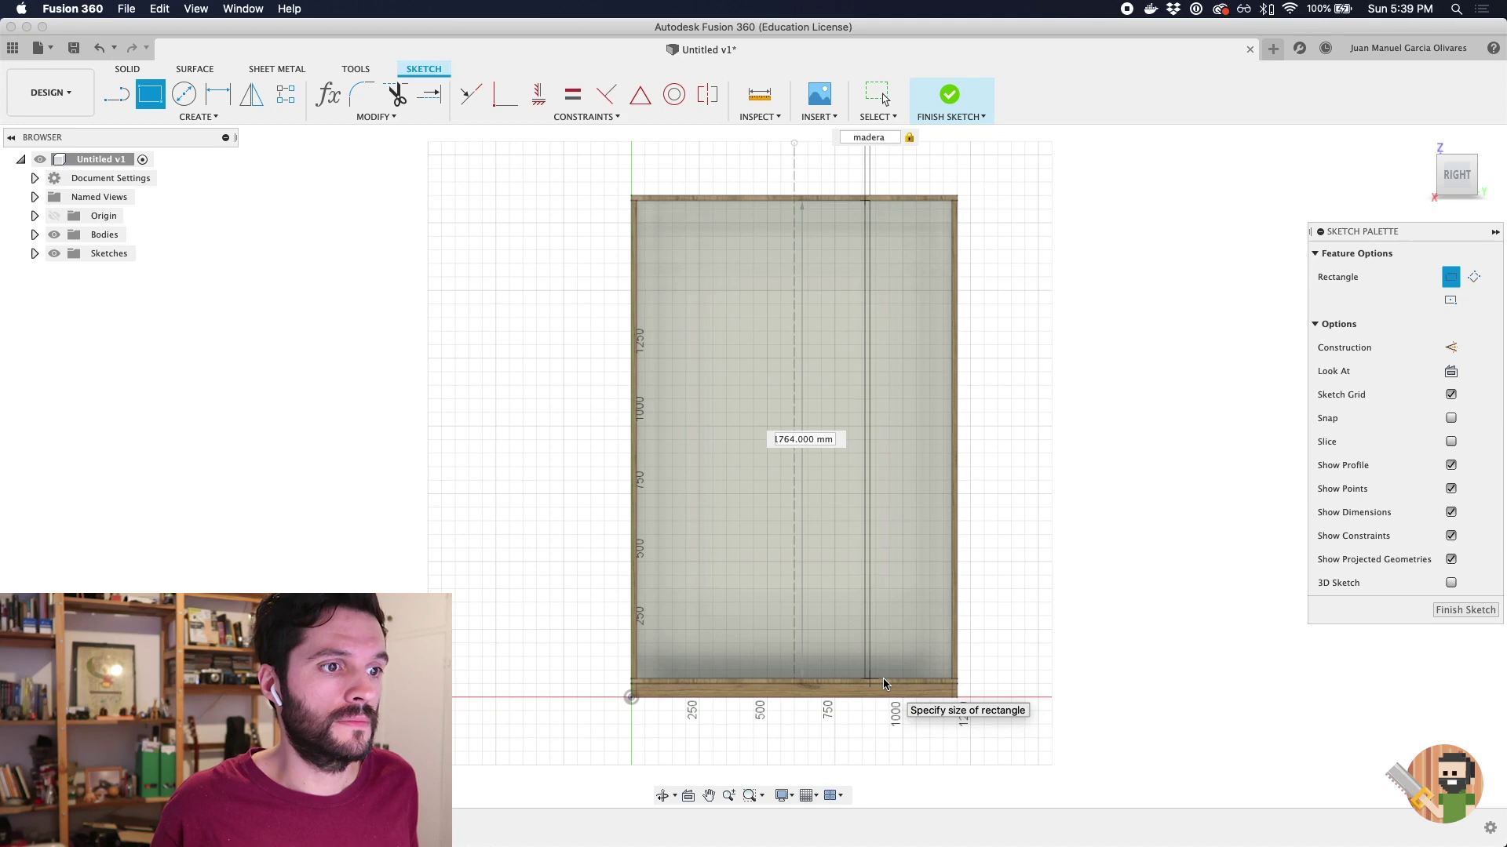
pyautogui.press('Return')
pyautogui.press('Escape')
pyautogui.moveTo(877, 357)
pyautogui.mouseDown()
pyautogui.moveTo(914, 296)
pyautogui.moveTo(834, 249)
pyautogui.moveTo(872, 217)
pyautogui.moveTo(858, 289)
pyautogui.moveTo(763, 290)
pyautogui.mouseUp()
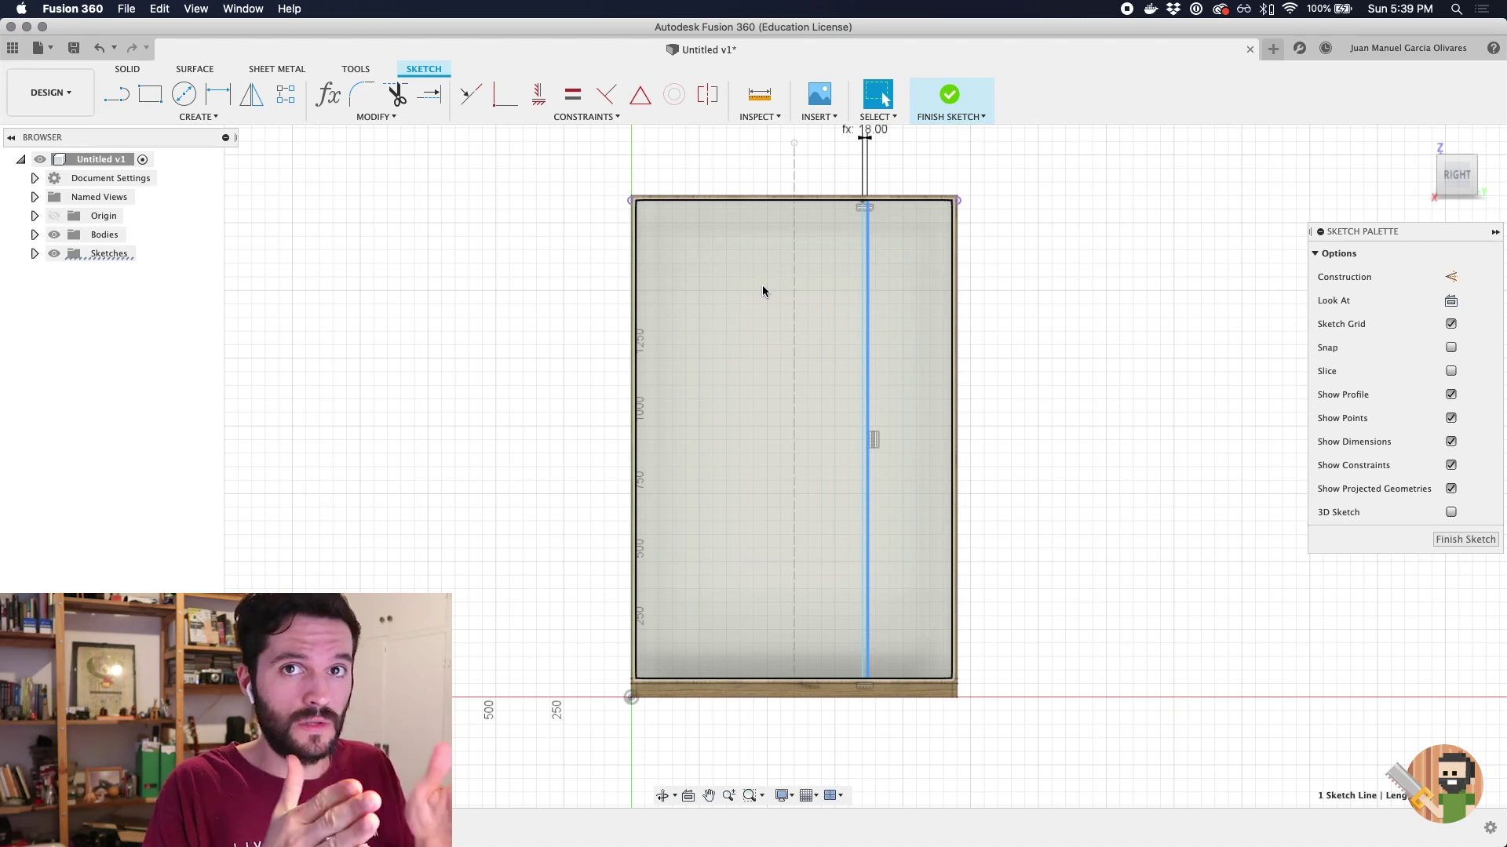
pyautogui.click(993, 265)
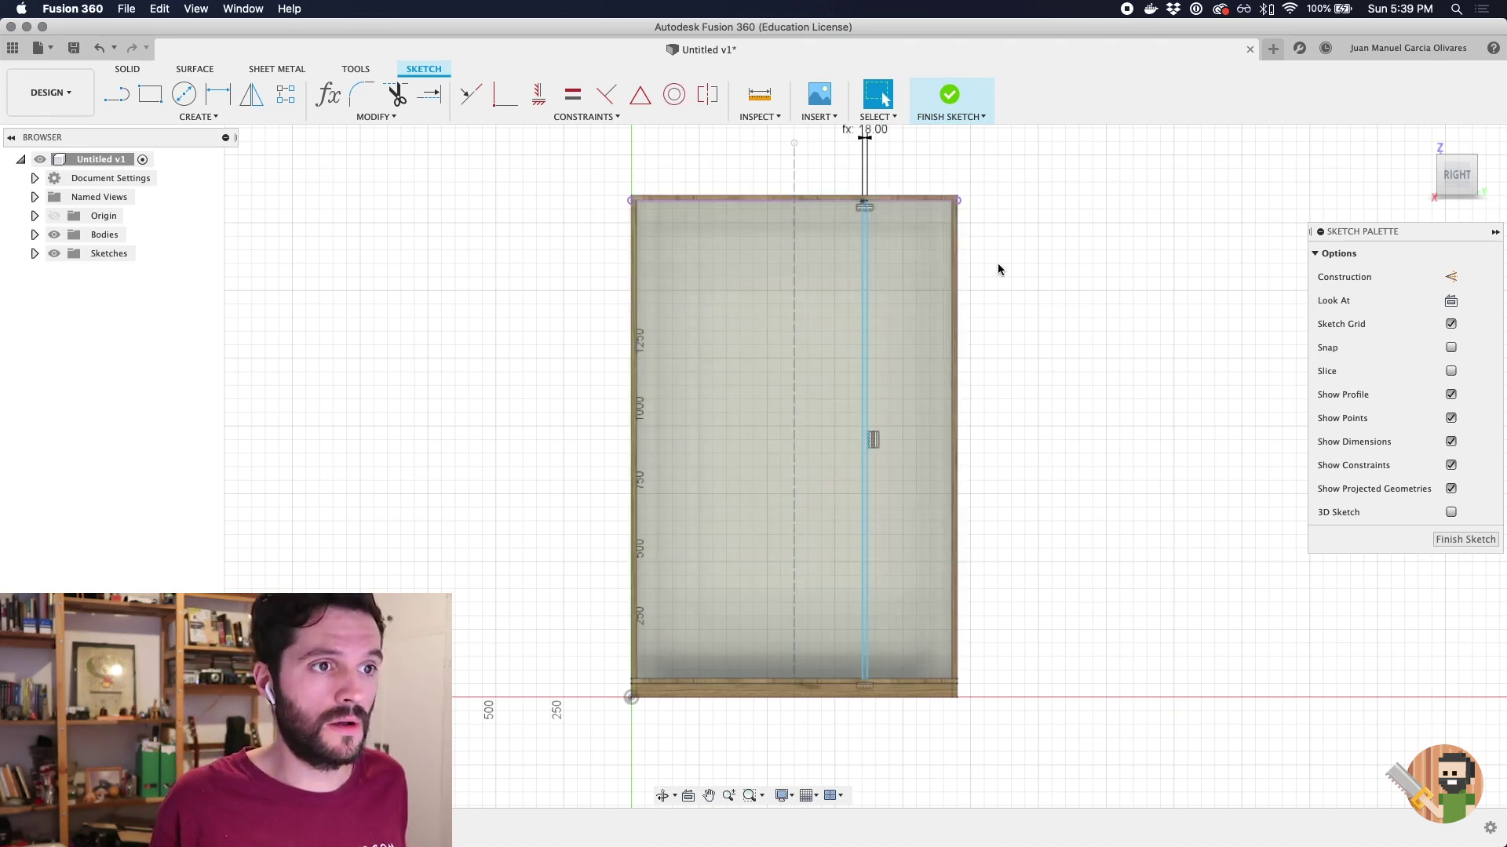
# Step: Dimension the gap between the divider and the right side panel as anchoColgar, placing the dimension above the wardrobe
pyautogui.press('d')
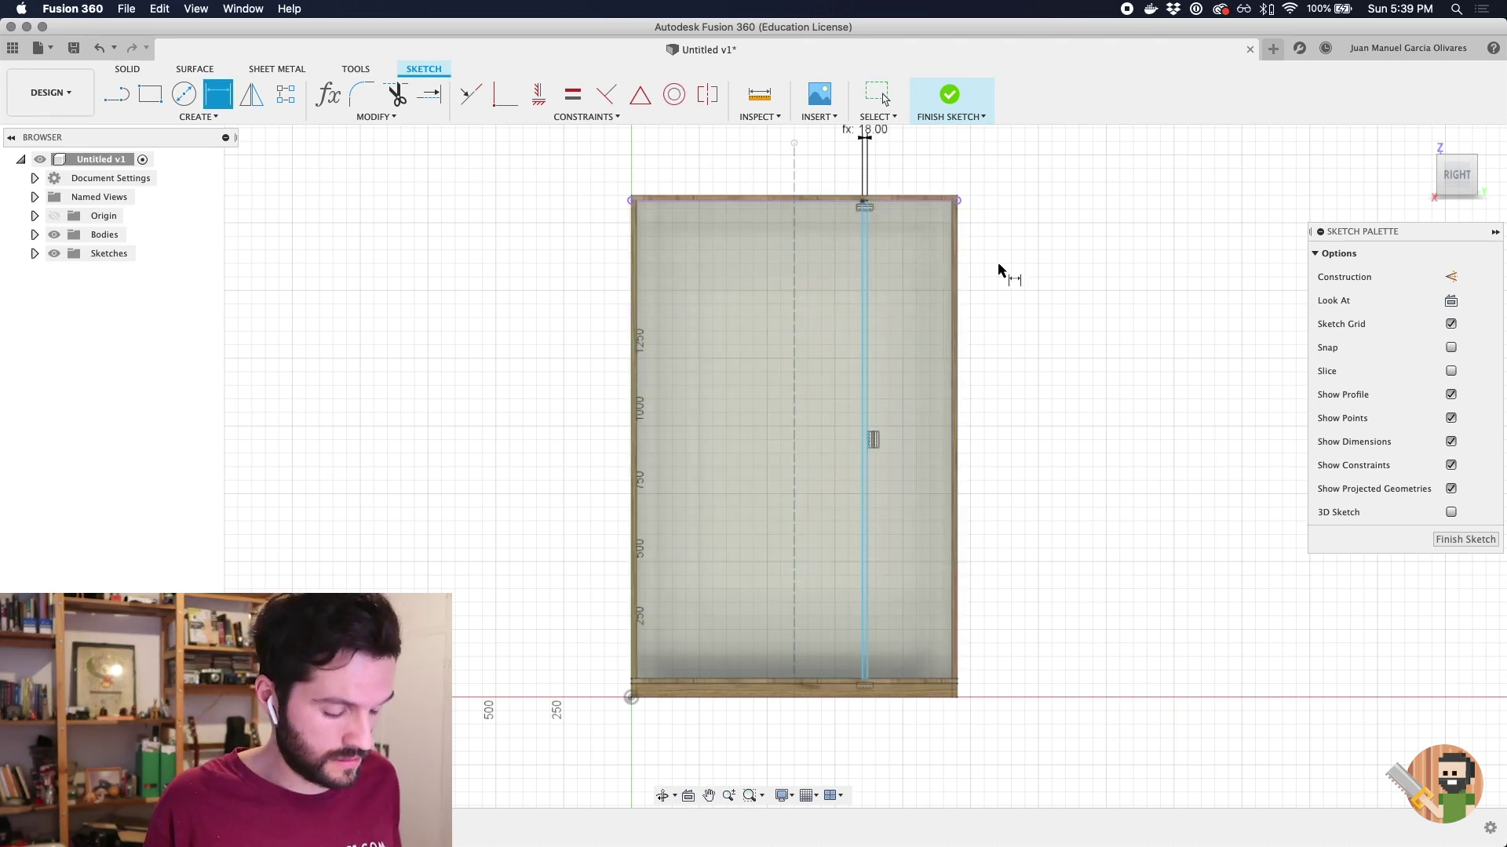
pyautogui.click(952, 347)
pyautogui.click(867, 371)
pyautogui.click(1080, 330)
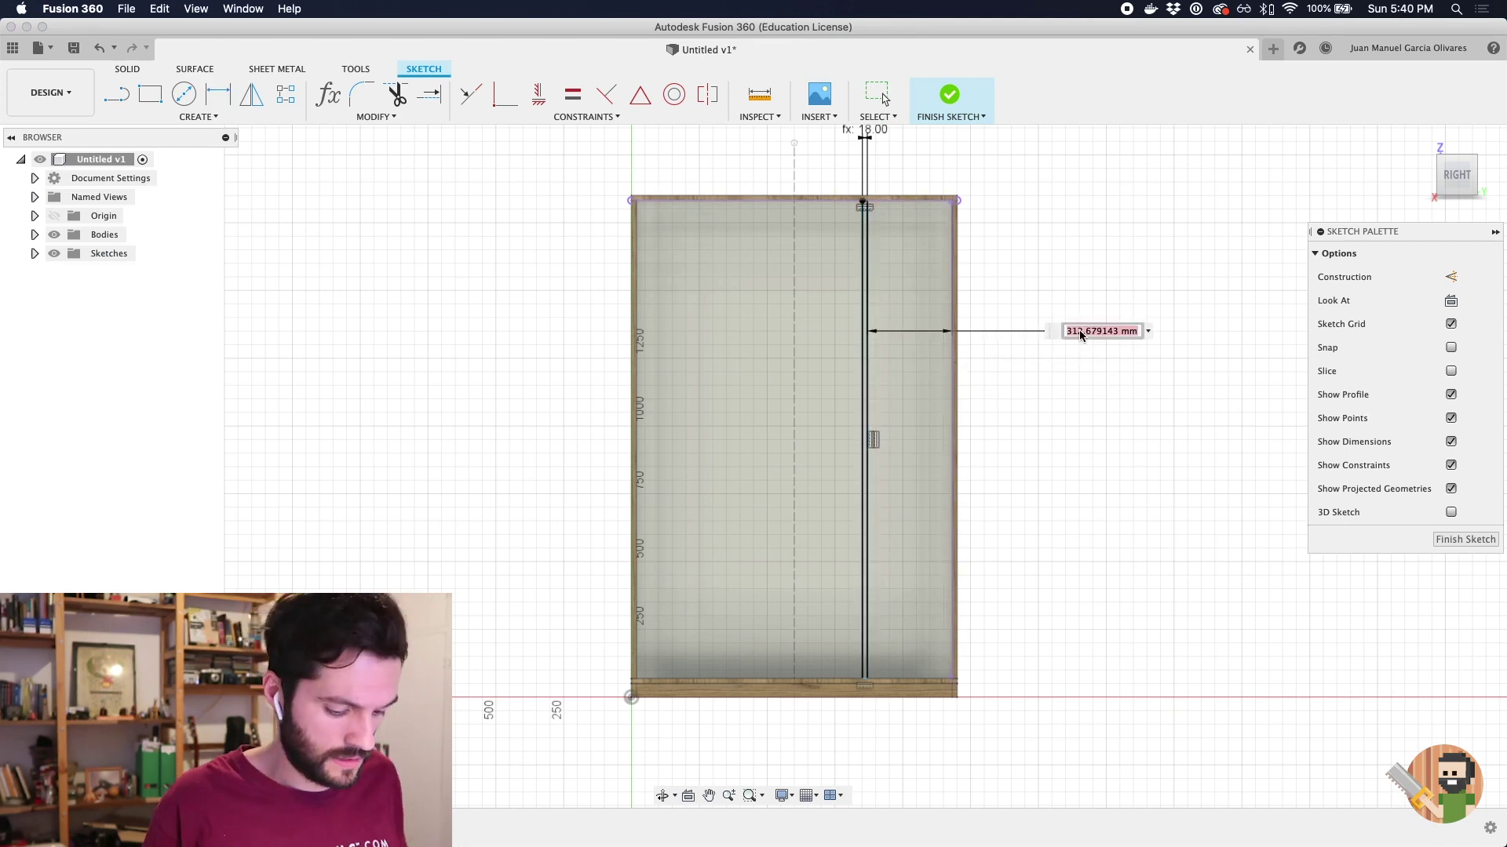
pyautogui.write('ancho')
pyautogui.press('Down')
pyautogui.press('Return')
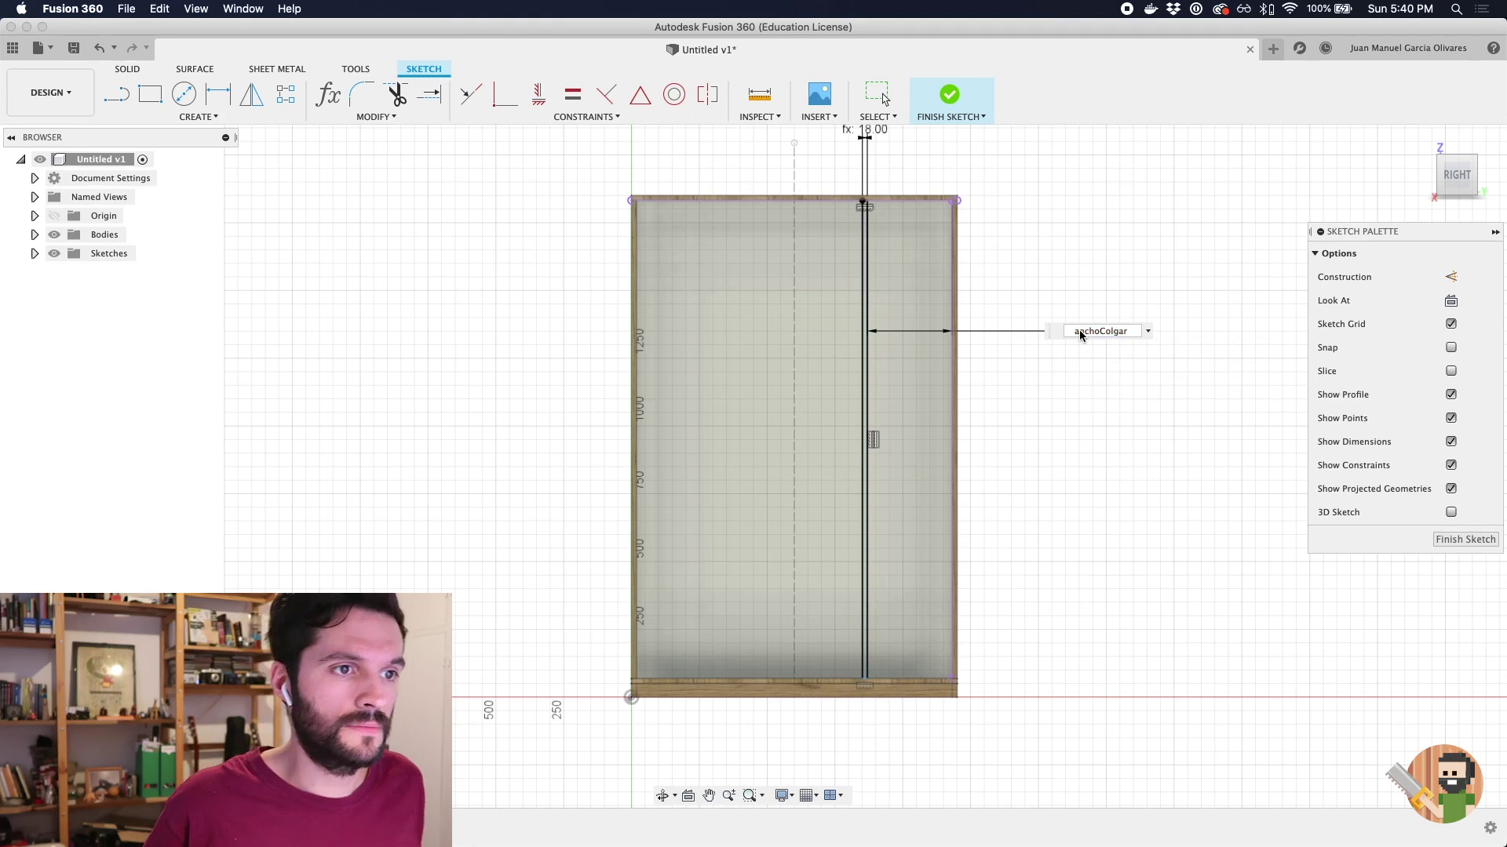
pyautogui.press('Return')
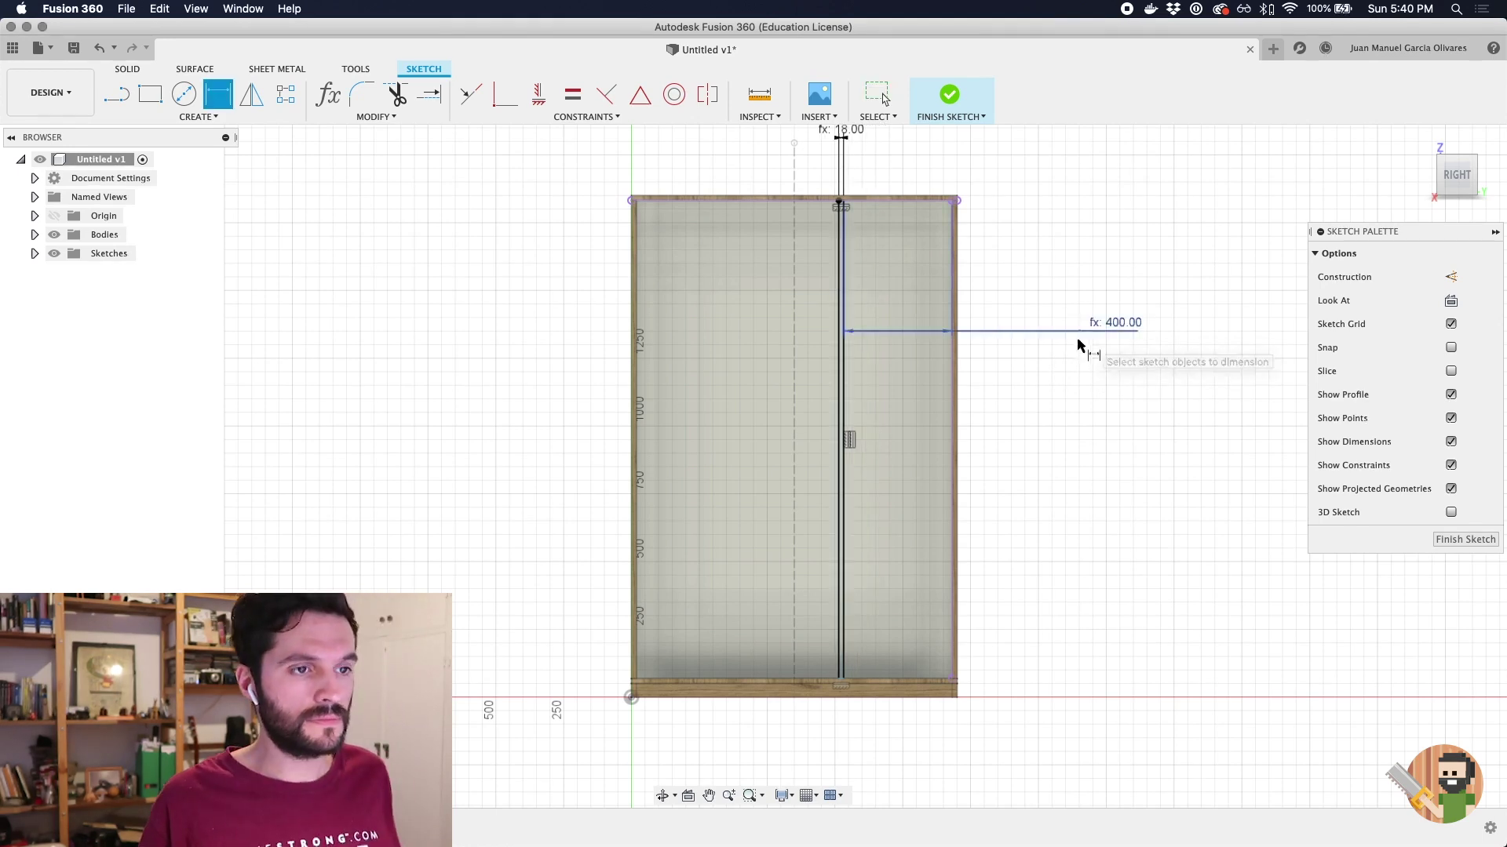
pyautogui.press('Escape')
pyautogui.click(933, 336)
pyautogui.moveTo(932, 336); pyautogui.dragTo(1063, 188)
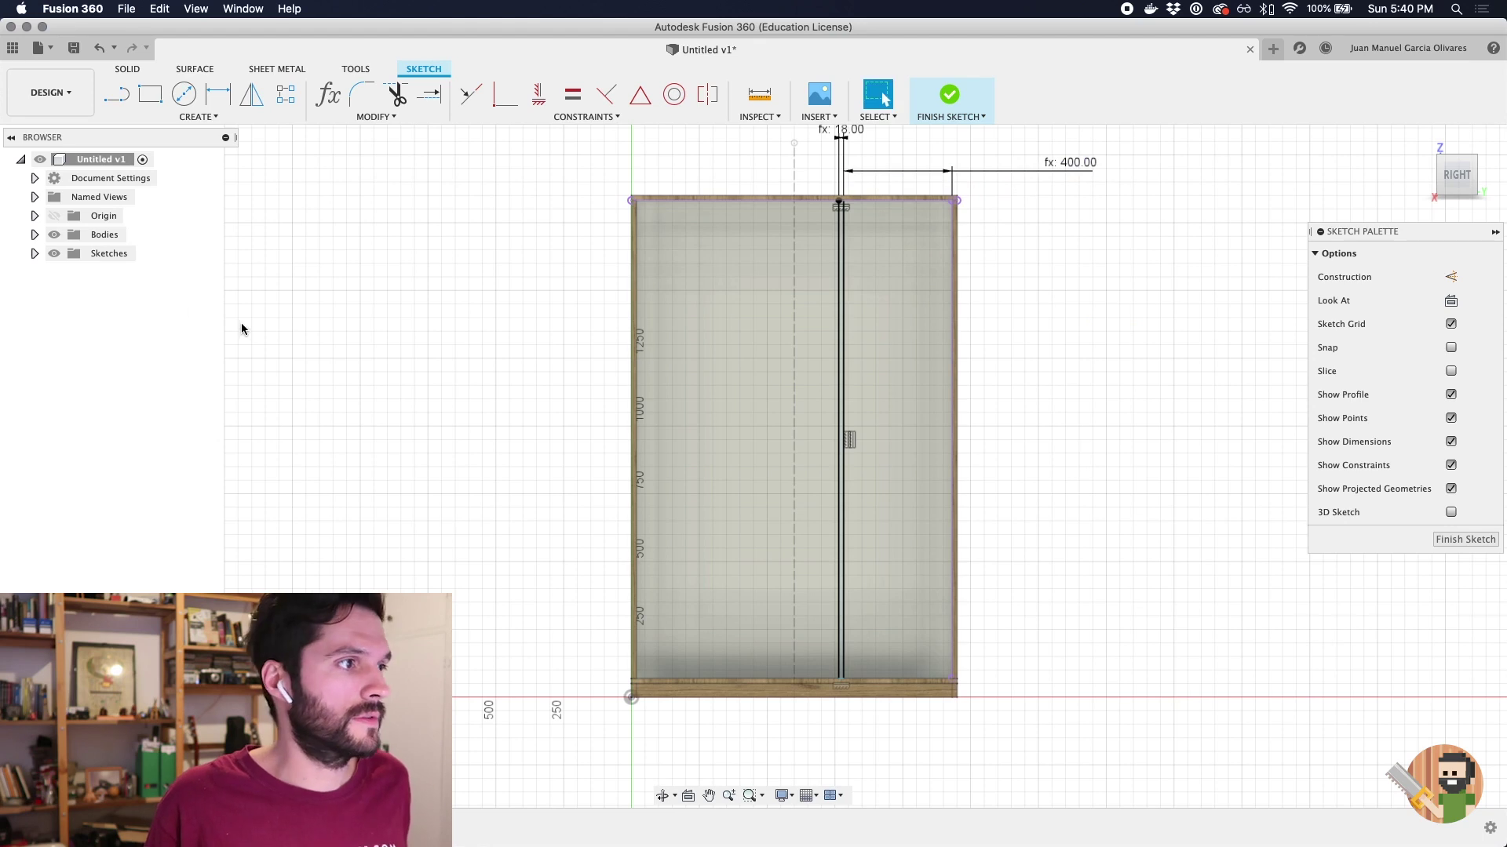
# Step: Hide all the bodies and expand the Sketches folder, keeping the Estructura sketch visible
pyautogui.click(54, 234)
pyautogui.click(731, 203)
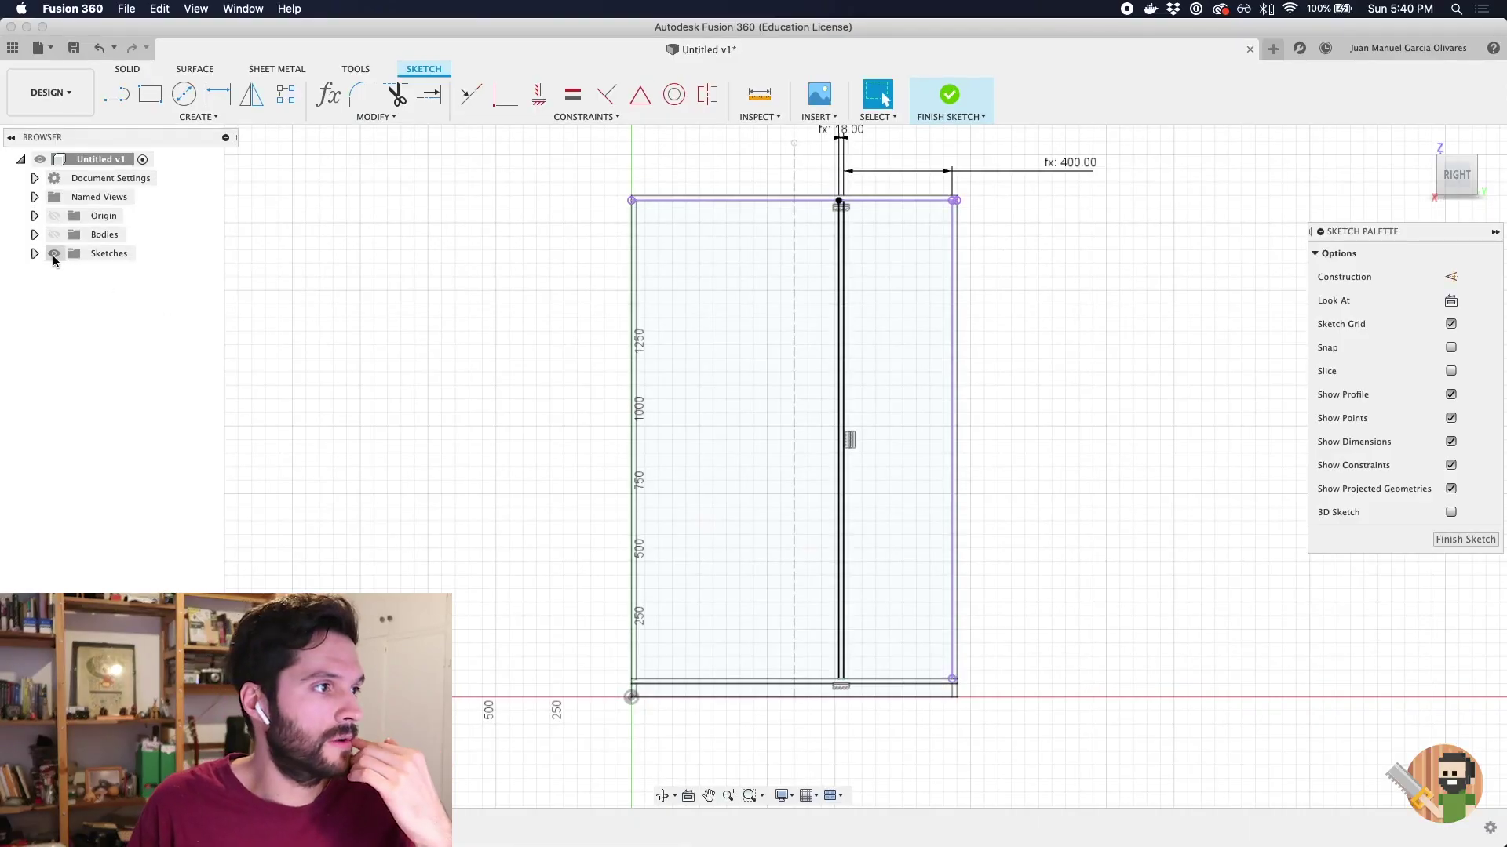
pyautogui.click(35, 253)
pyautogui.click(68, 272)
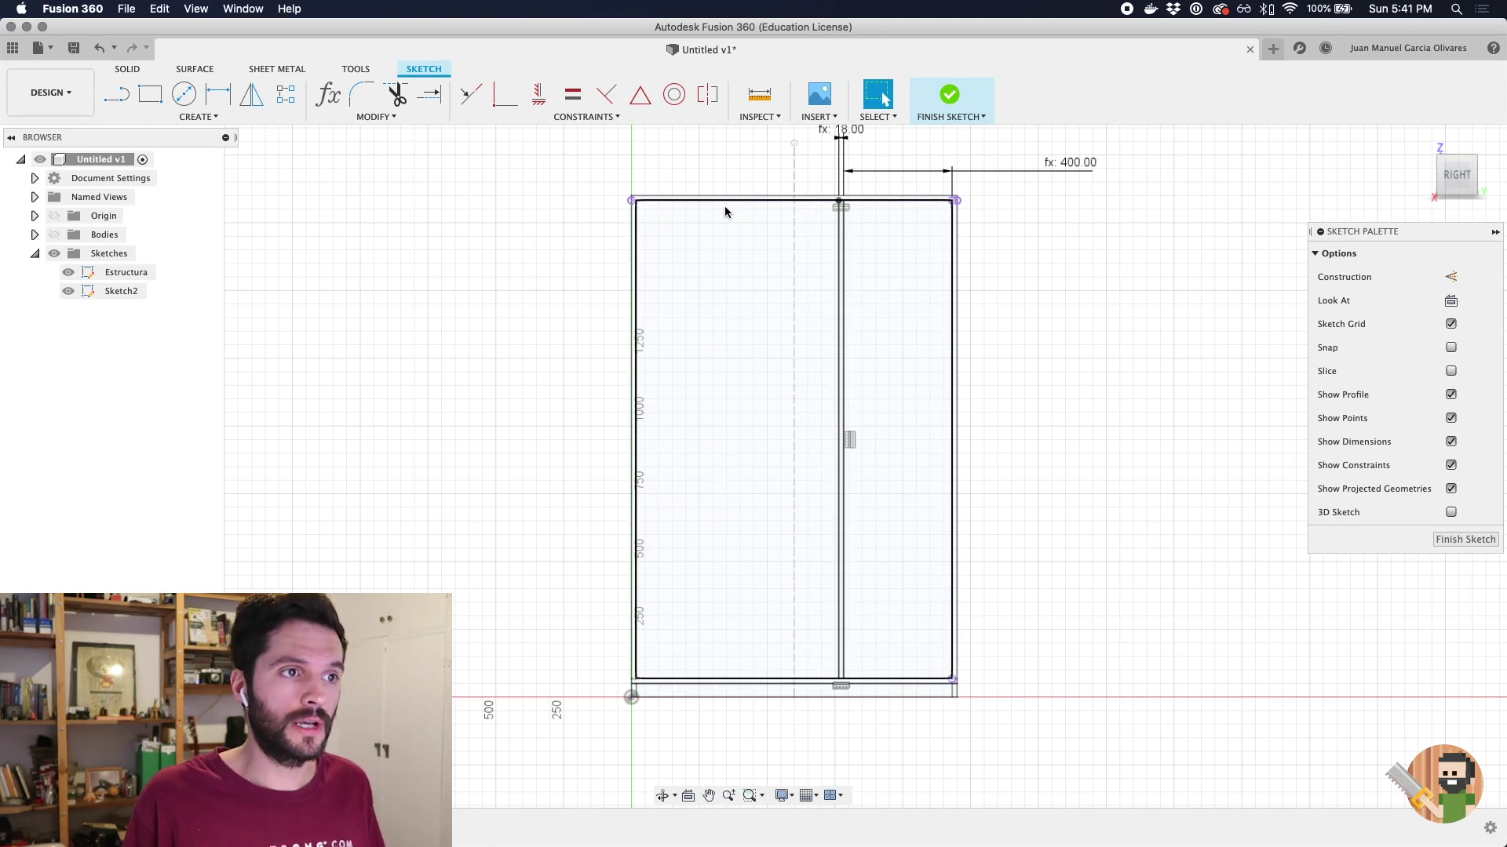
# Step: Draw a second full-height vertical divider in the wardrobe's left compartment, with its width set to madera
pyautogui.press('r')
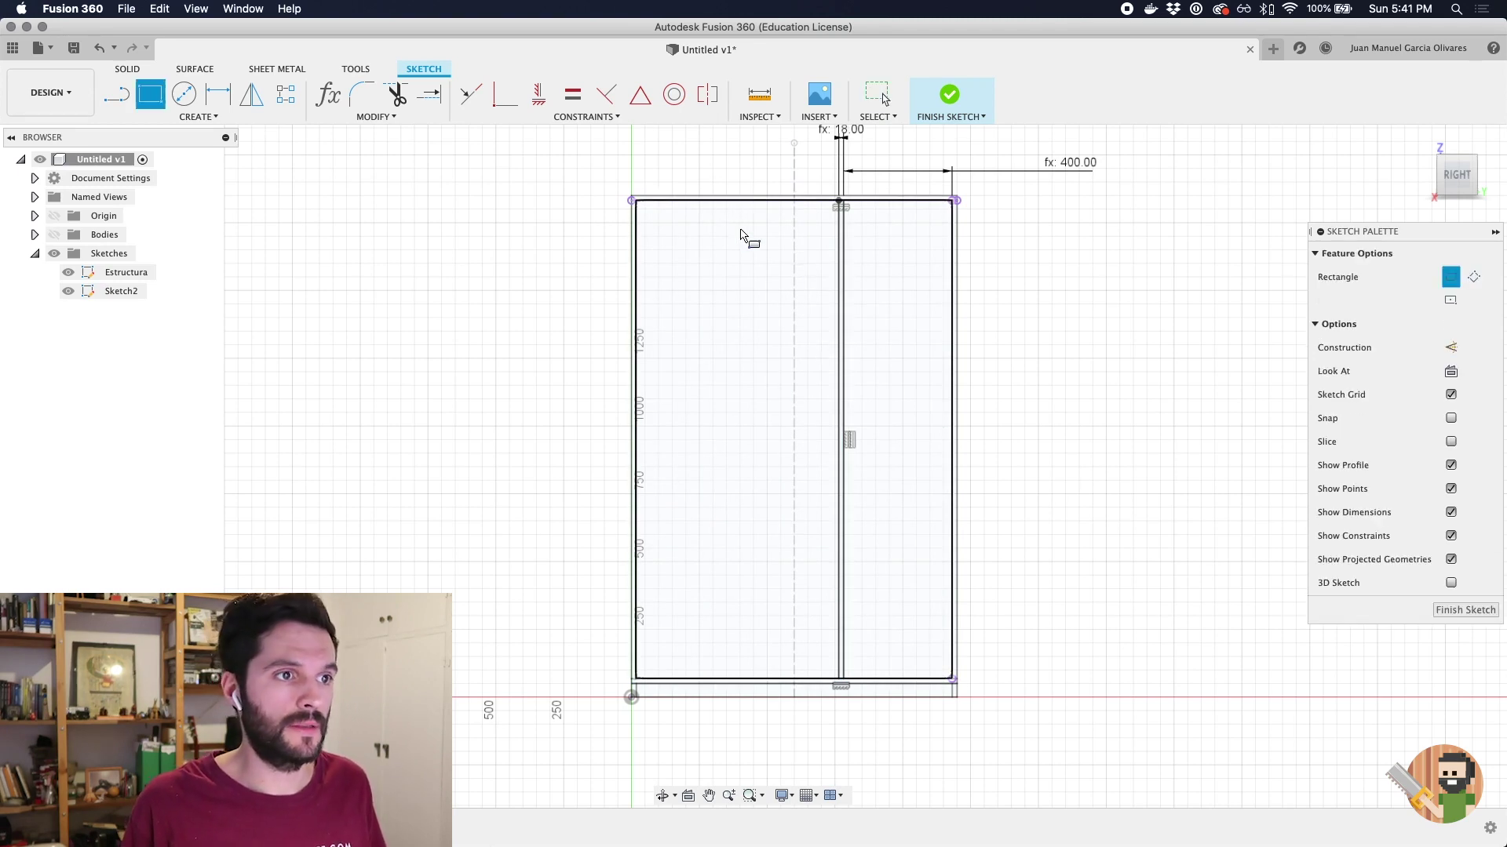
pyautogui.click(721, 202)
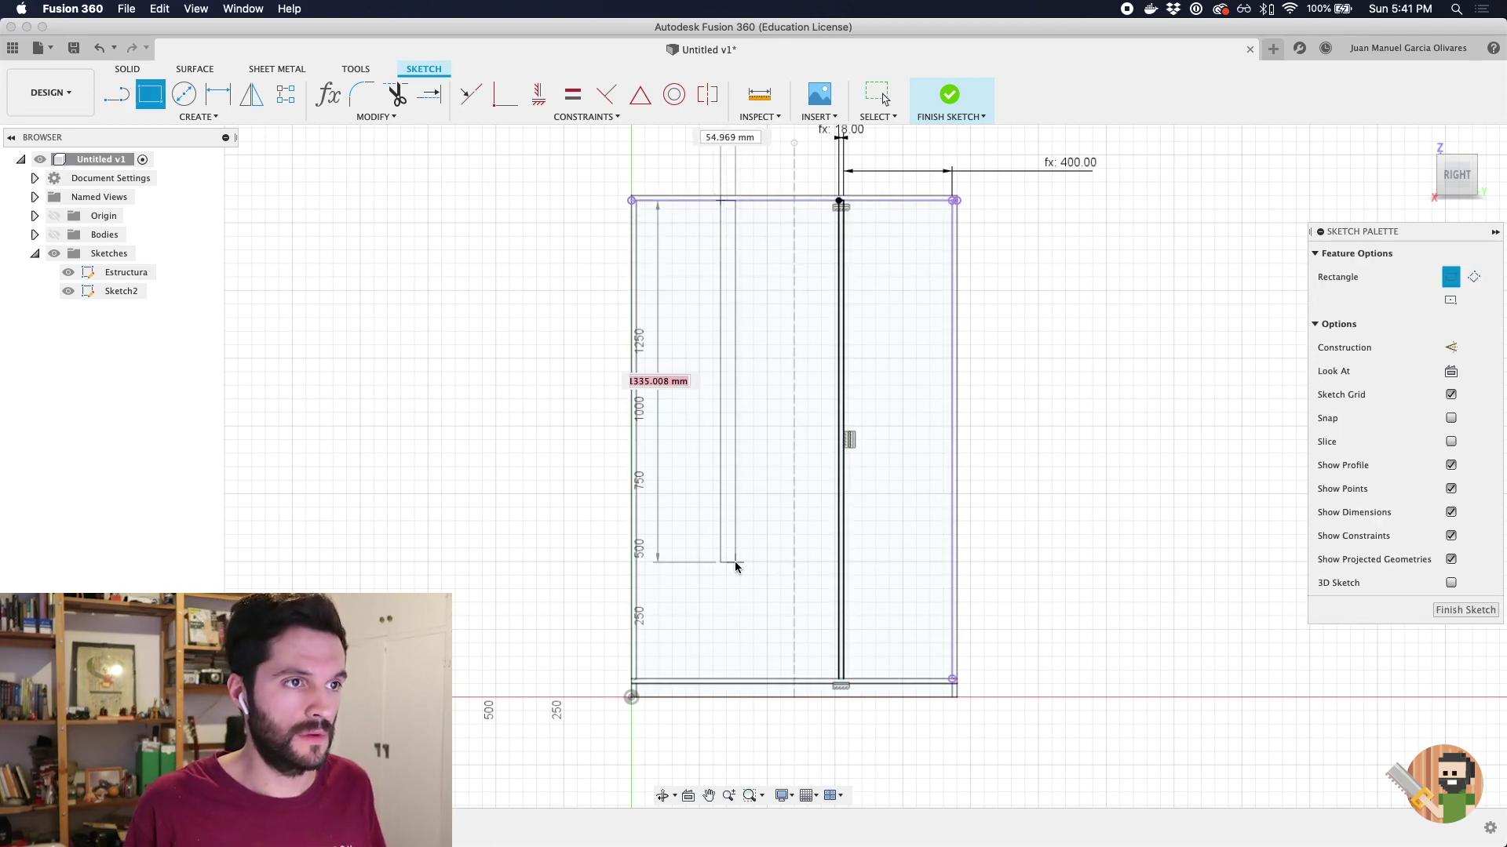
pyautogui.click(722, 677)
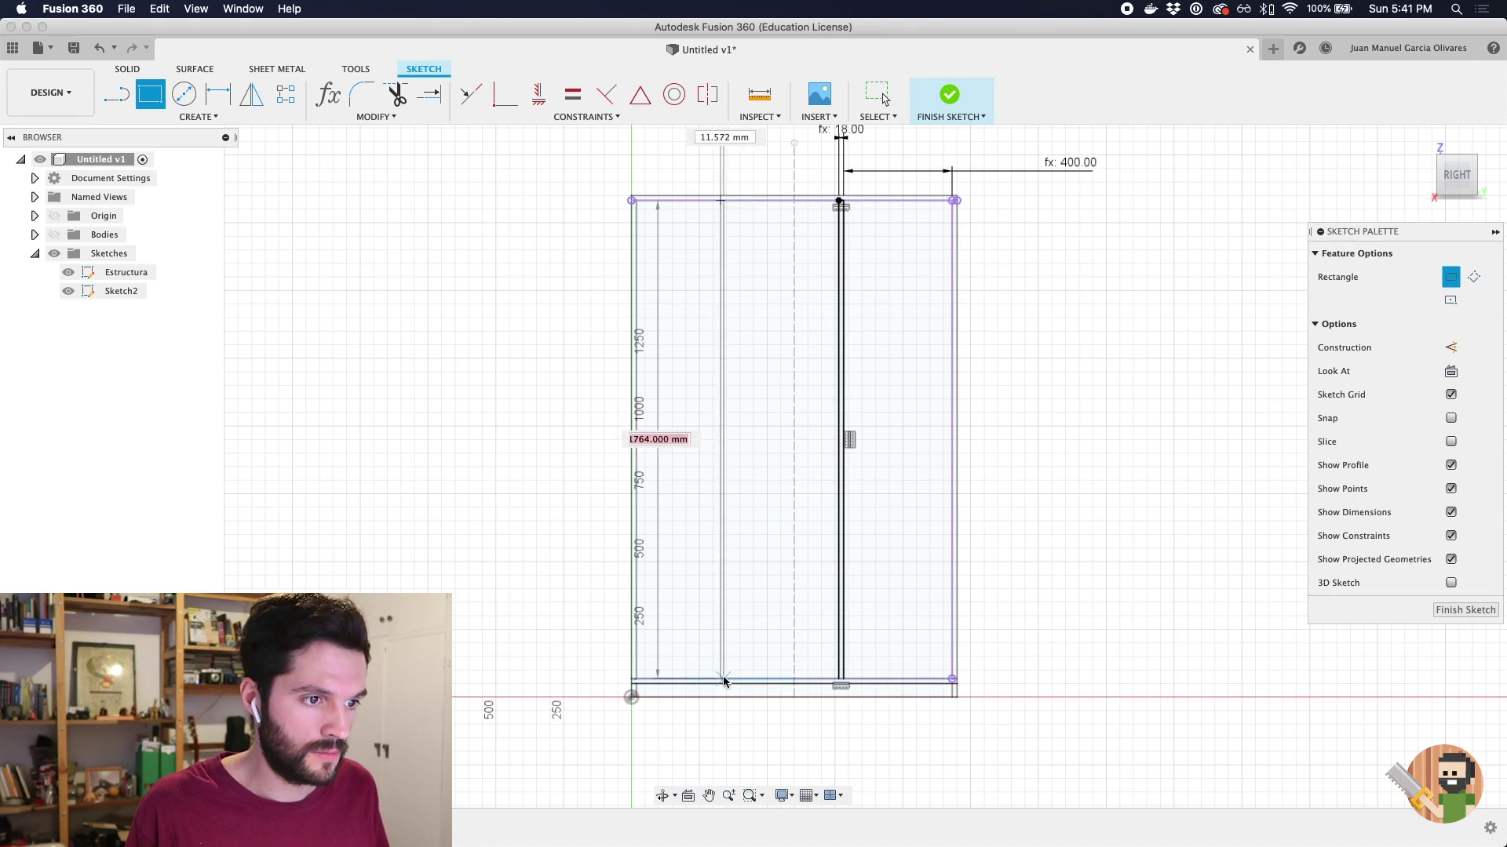
pyautogui.press('Tab')
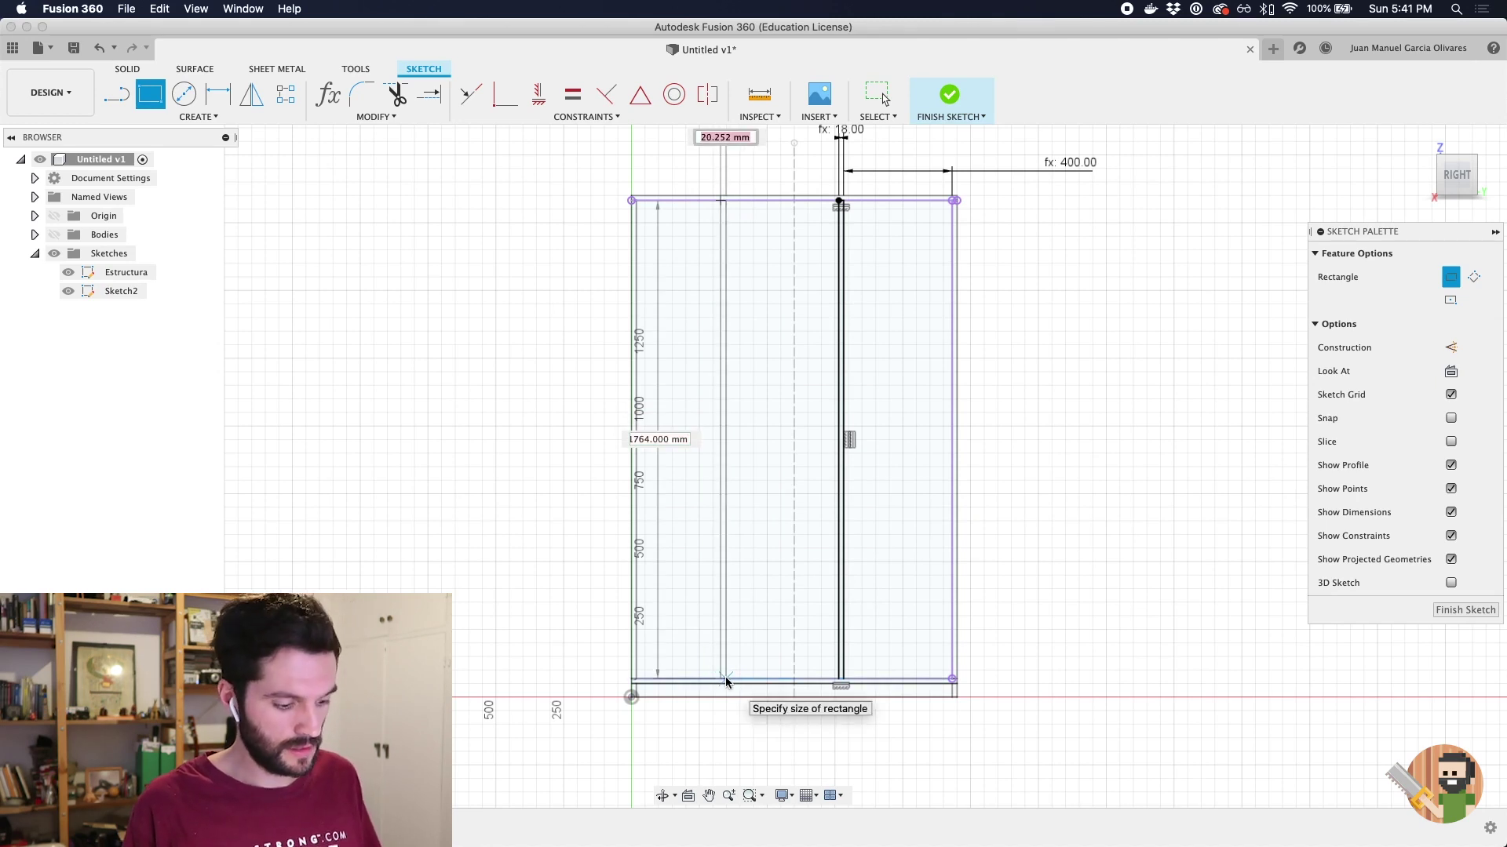
pyautogui.write('18')
pyautogui.press('Return')
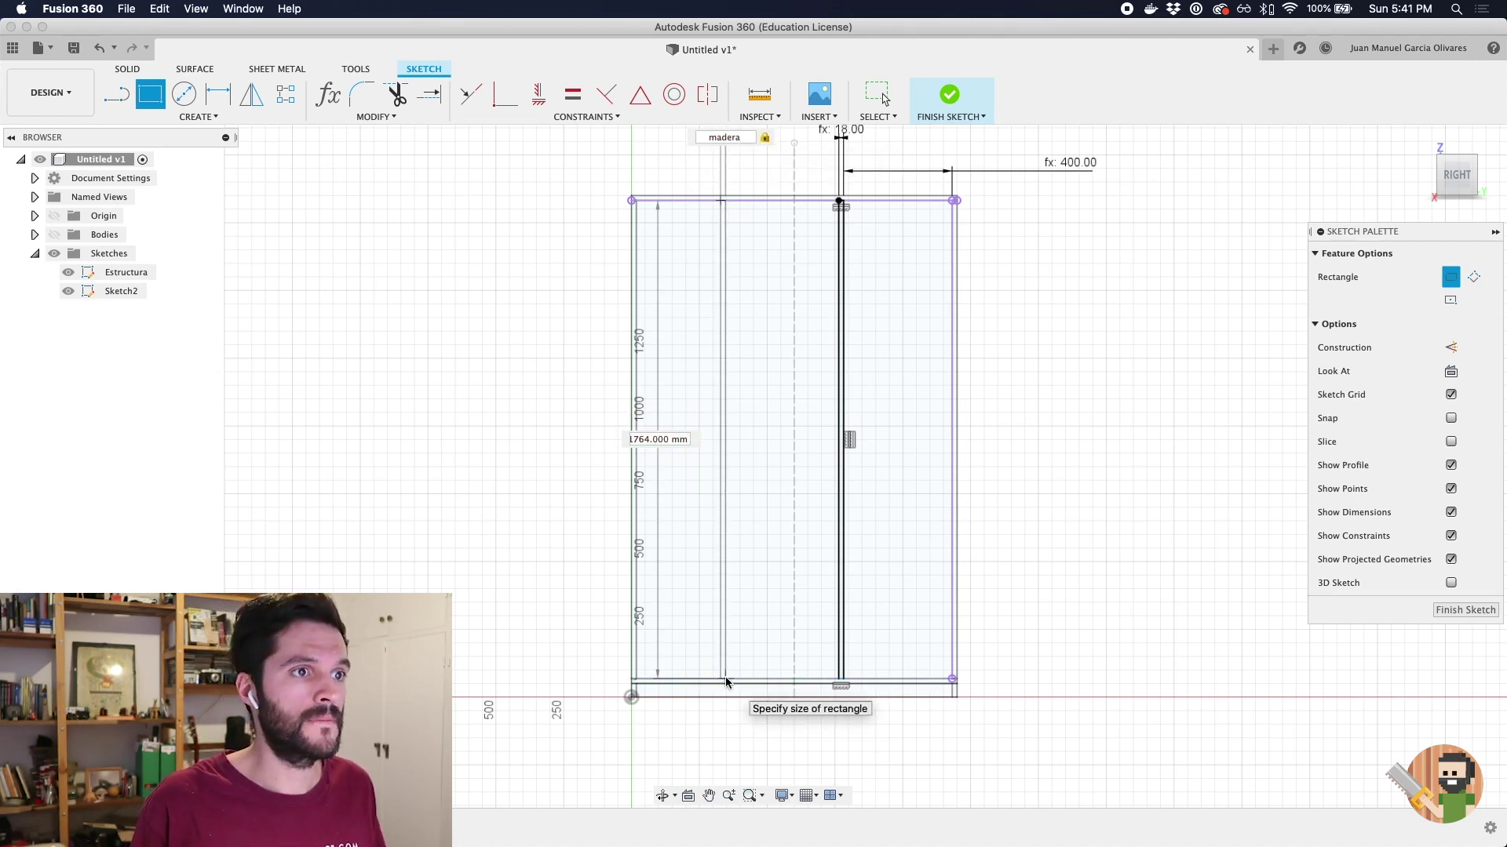
pyautogui.press('Escape')
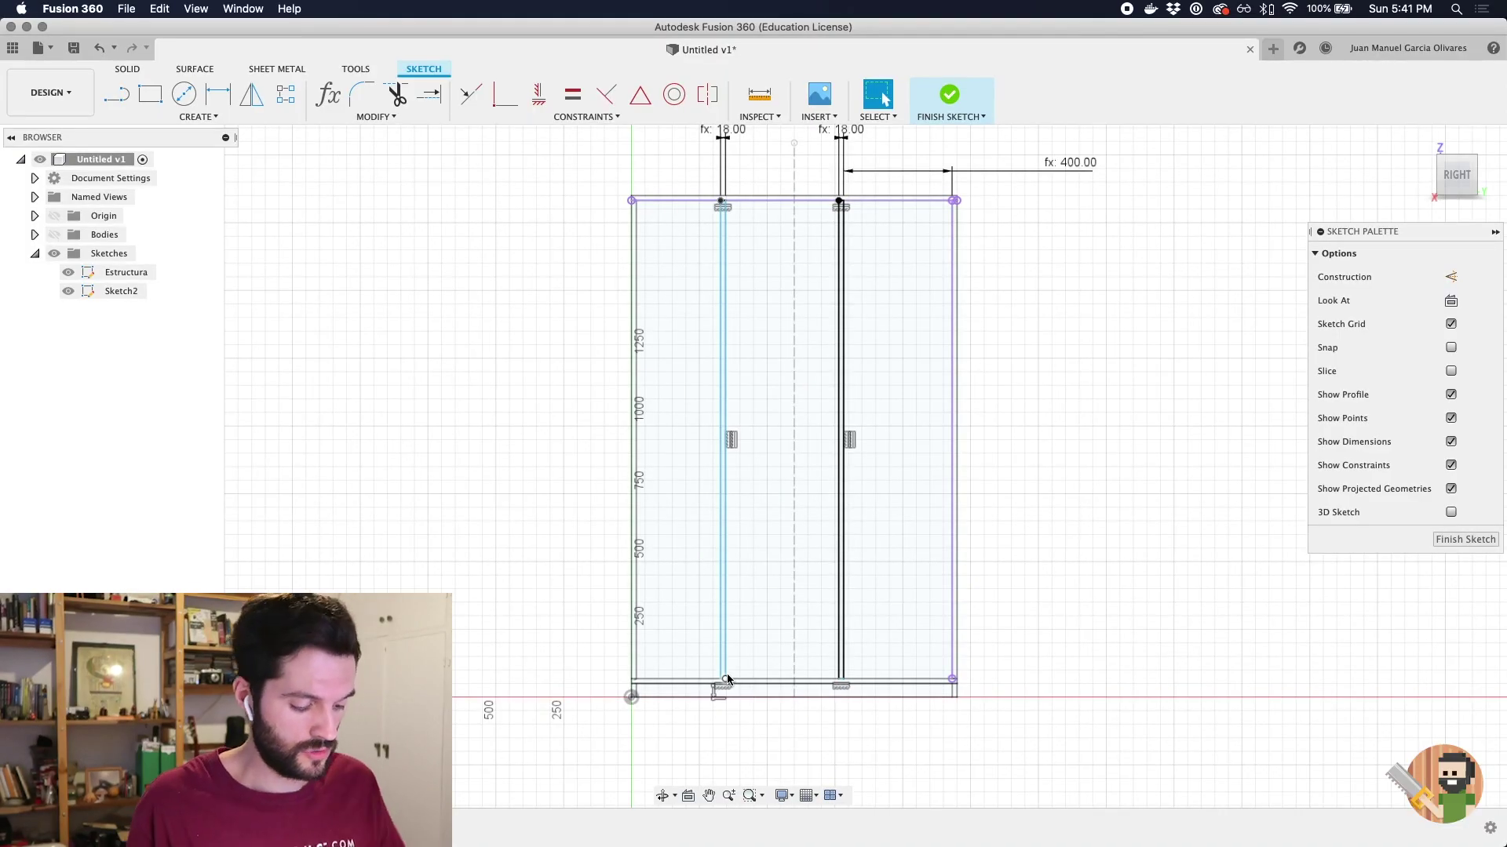
pyautogui.press('d')
pyautogui.click(838, 426)
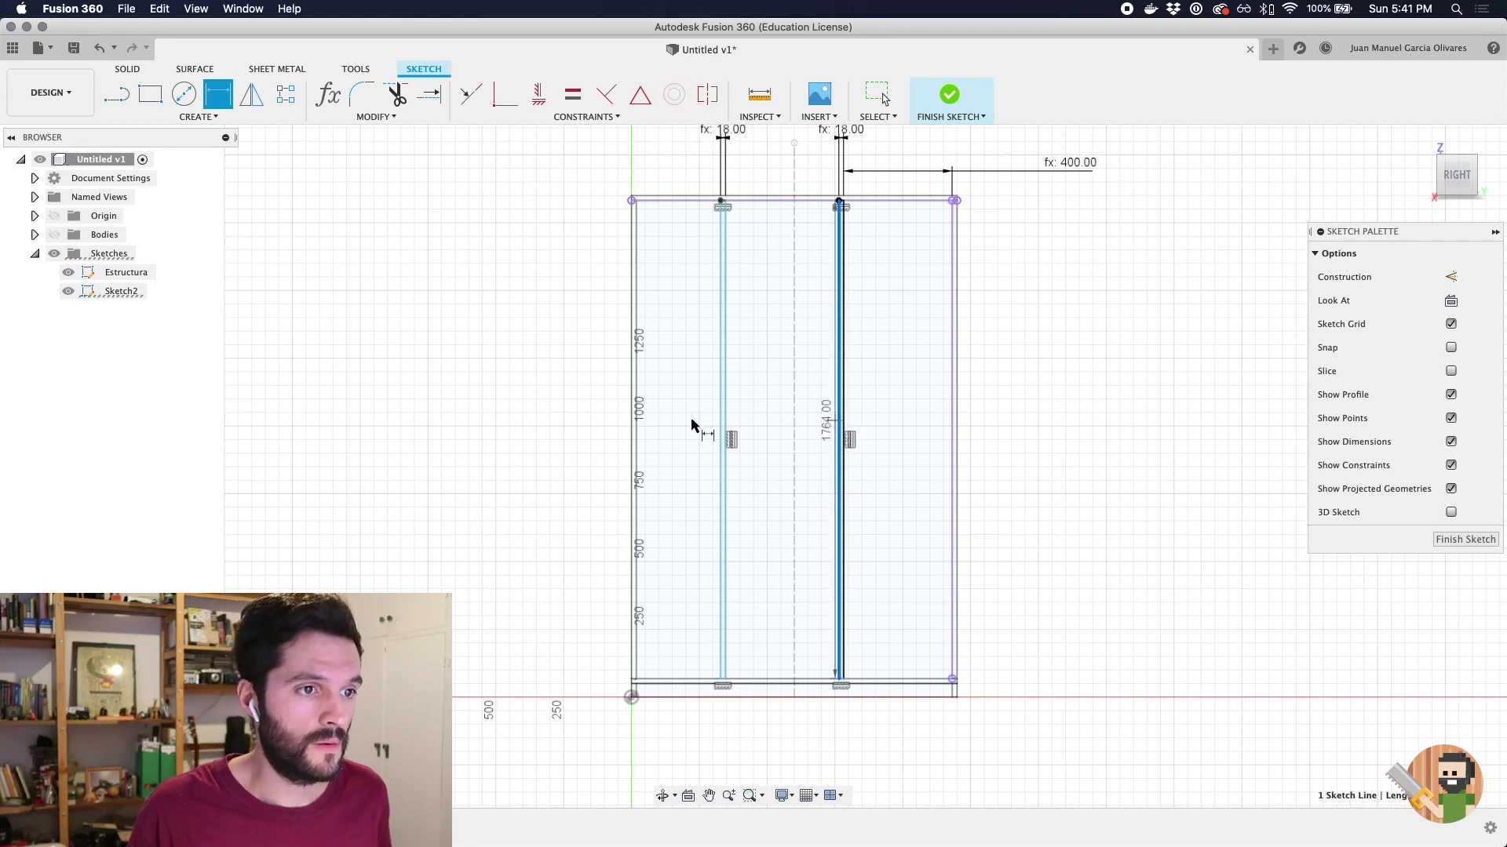
pyautogui.click(638, 423)
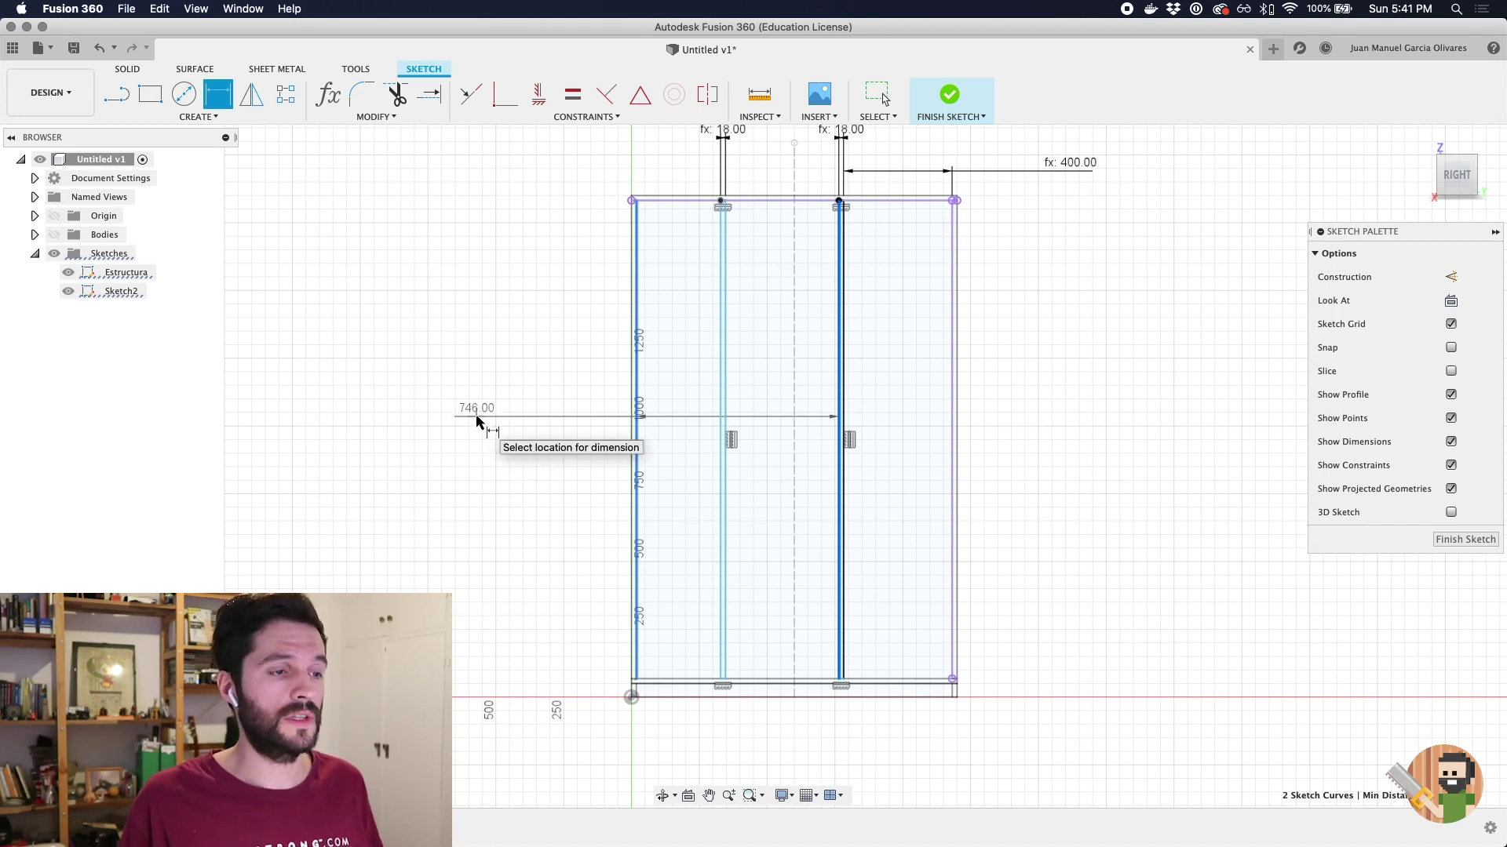
pyautogui.press('Escape')
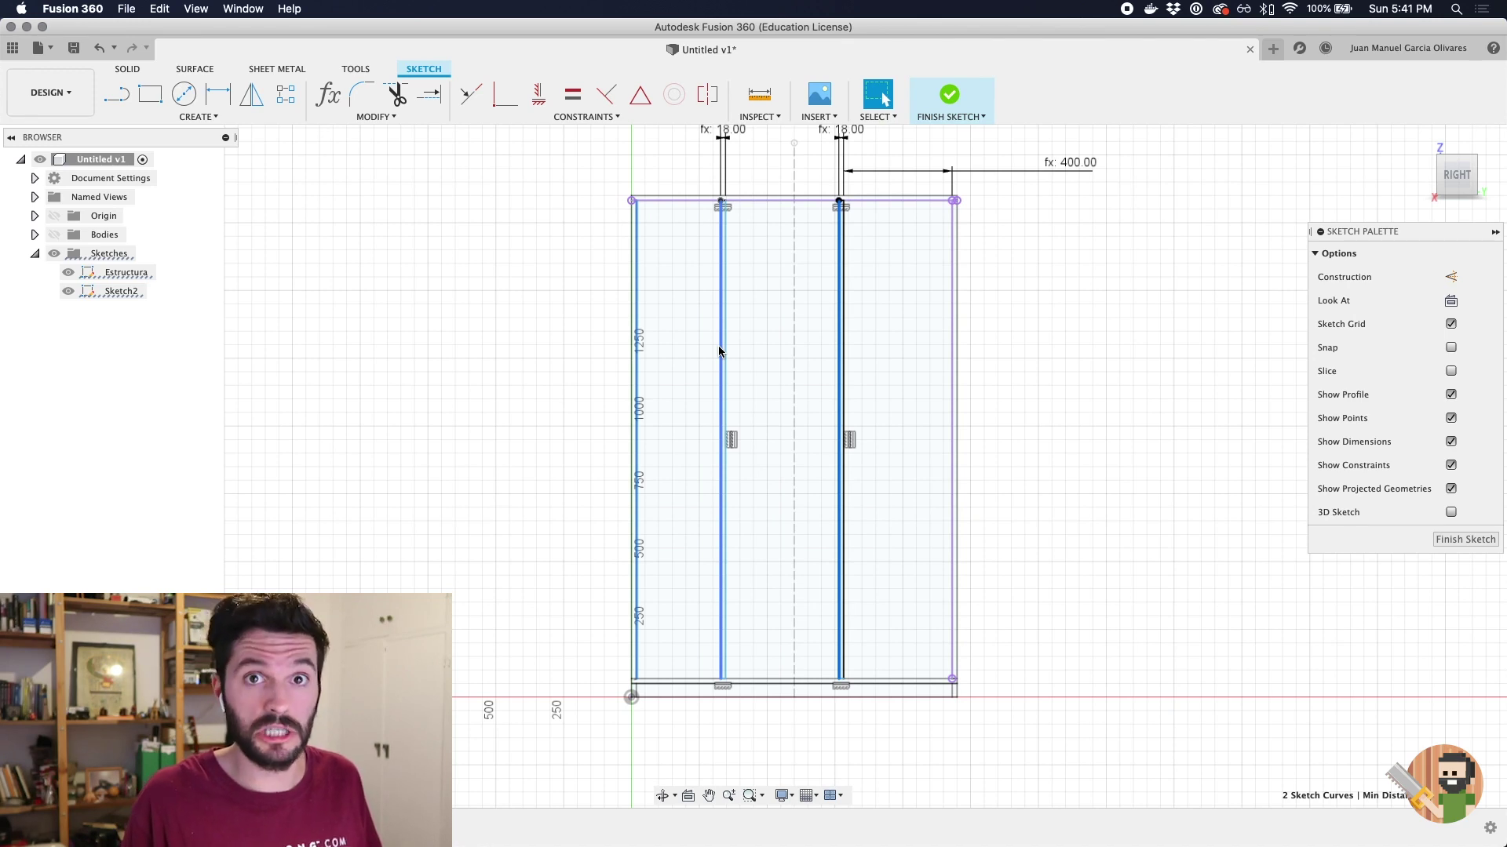
# Step: Shift the second divider slightly toward the first and draw a horizontal shelf between them near the top, with its thickness set to madera
pyautogui.moveTo(725, 347); pyautogui.dragTo(737, 357)
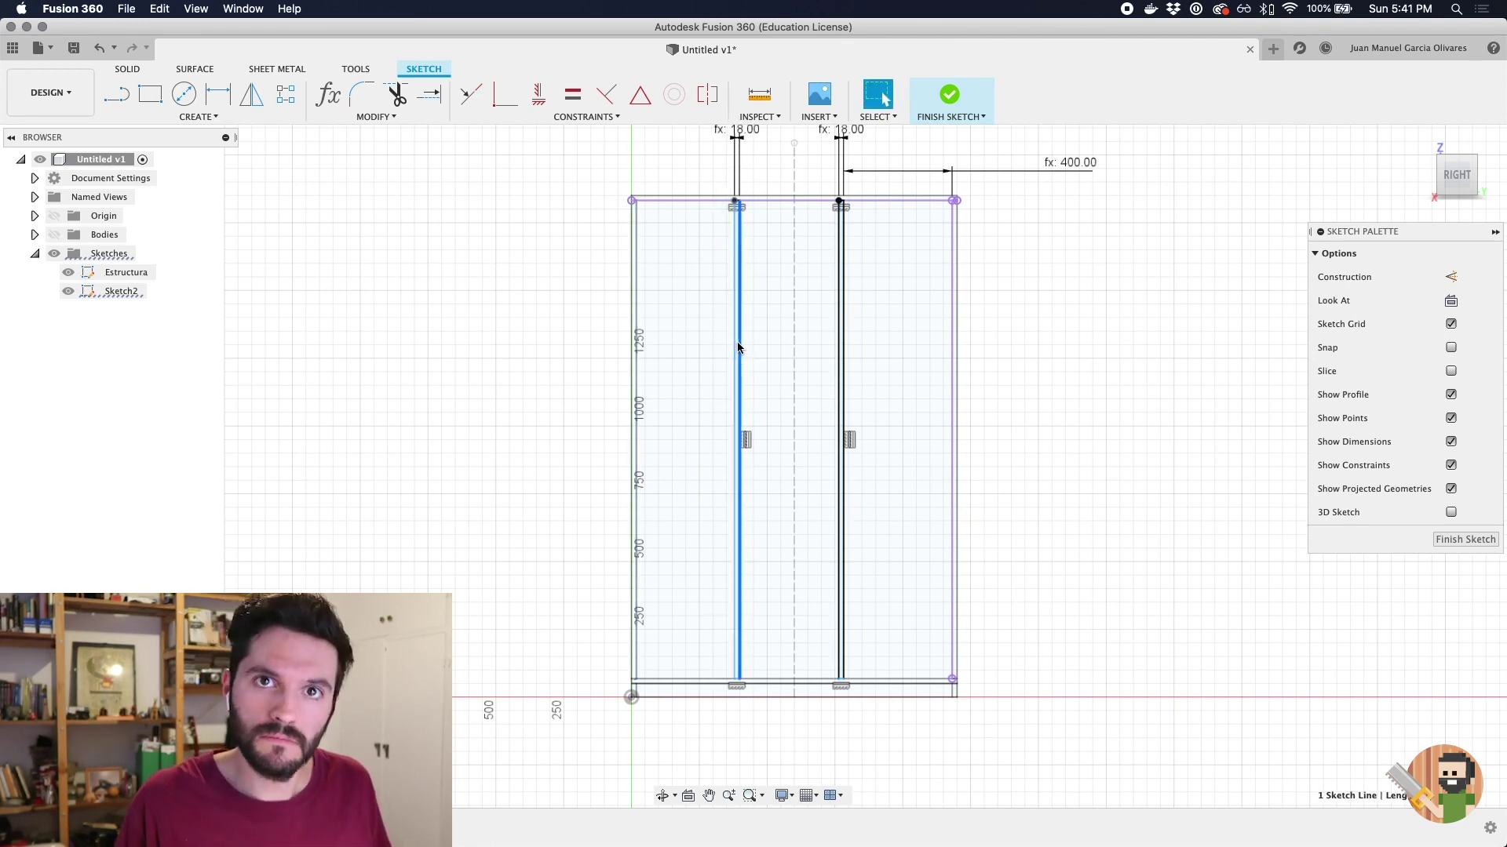
pyautogui.click(517, 416)
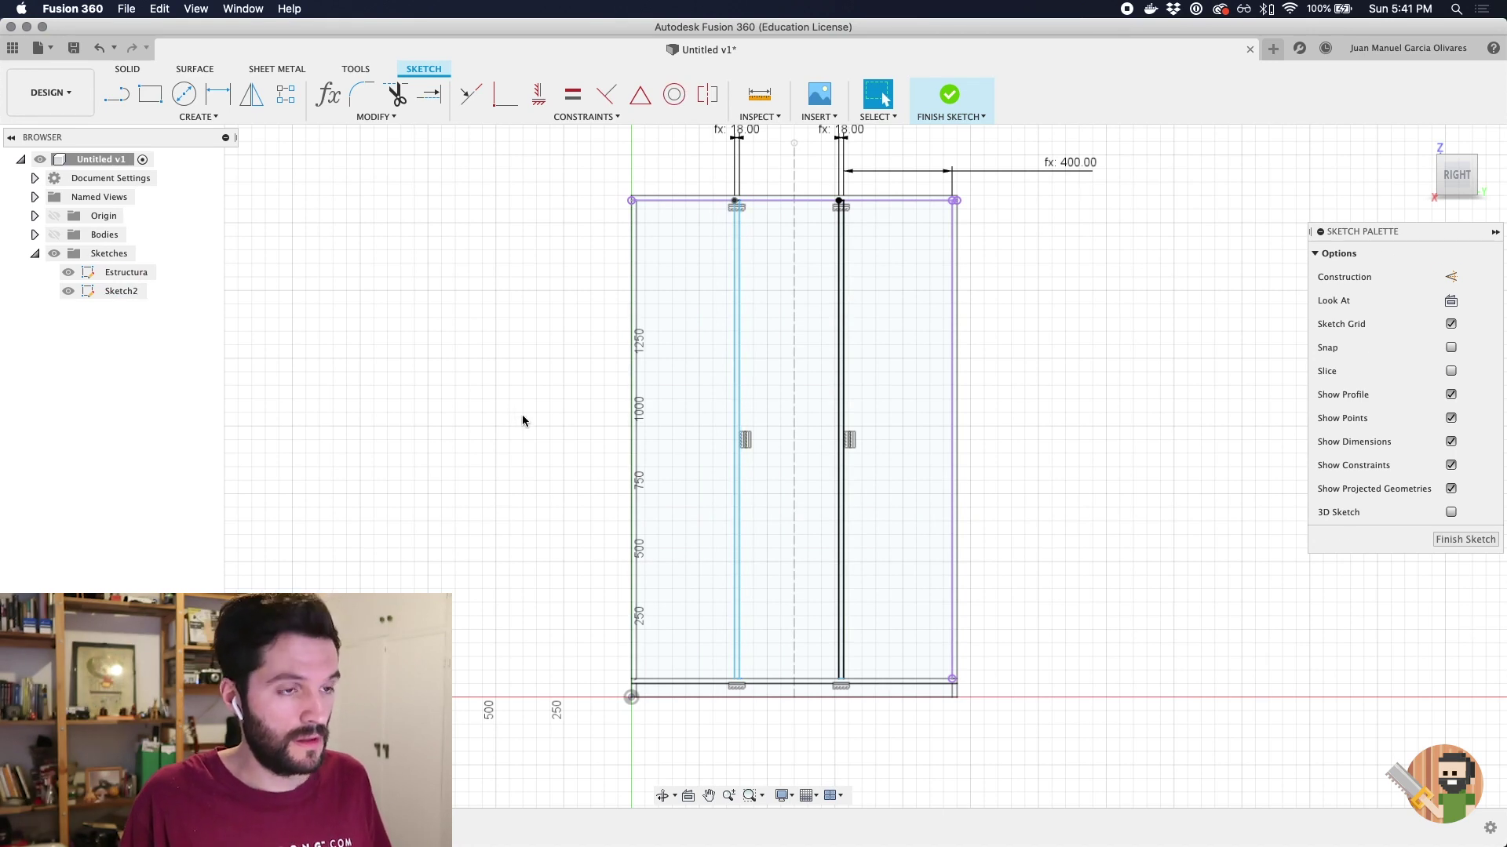
pyautogui.press('r')
pyautogui.click(737, 263)
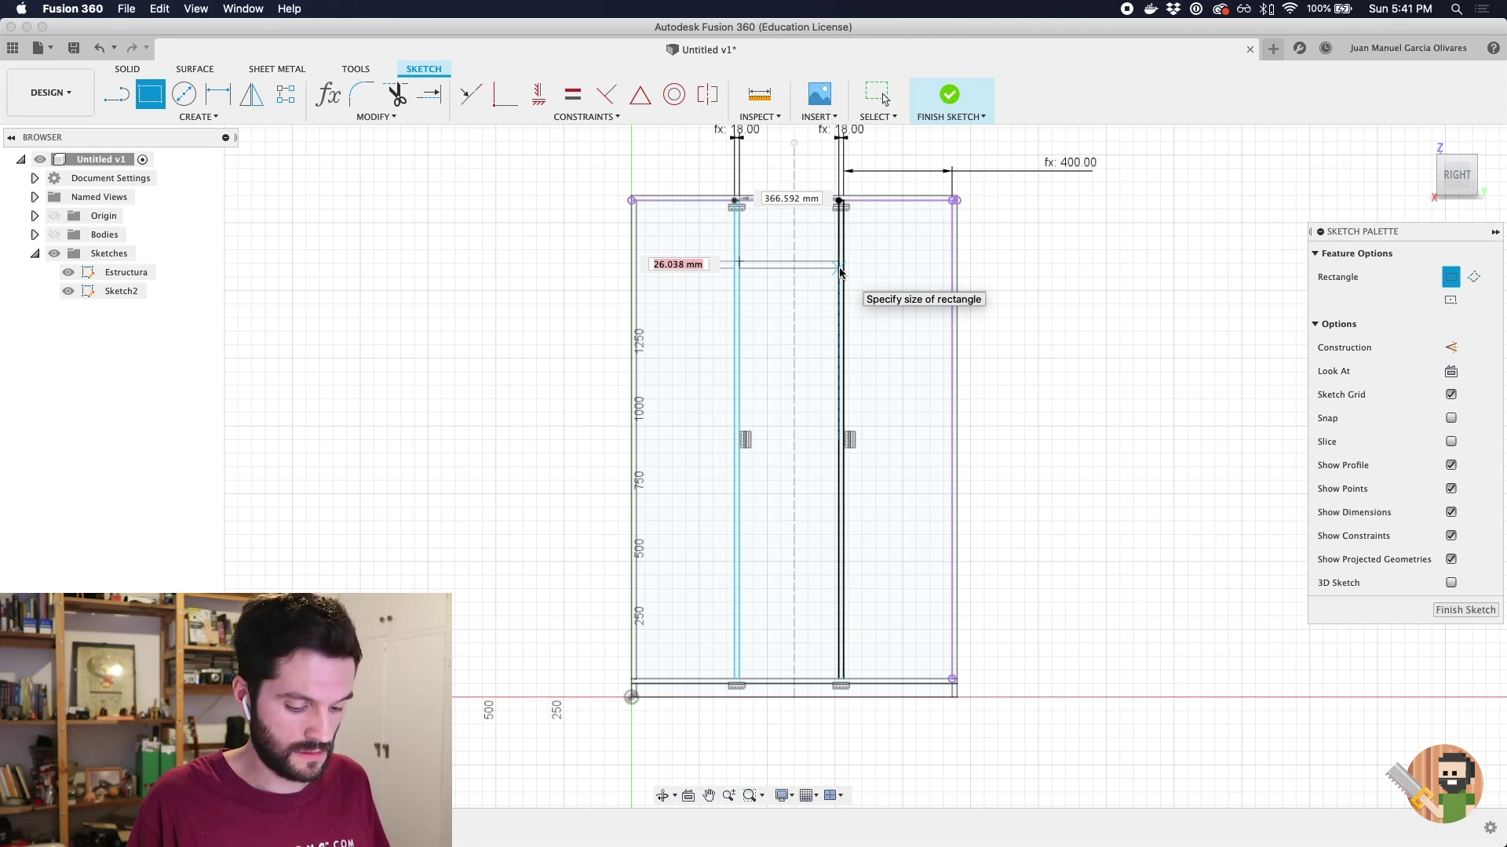
pyautogui.write('ma')
pyautogui.press('Tab')
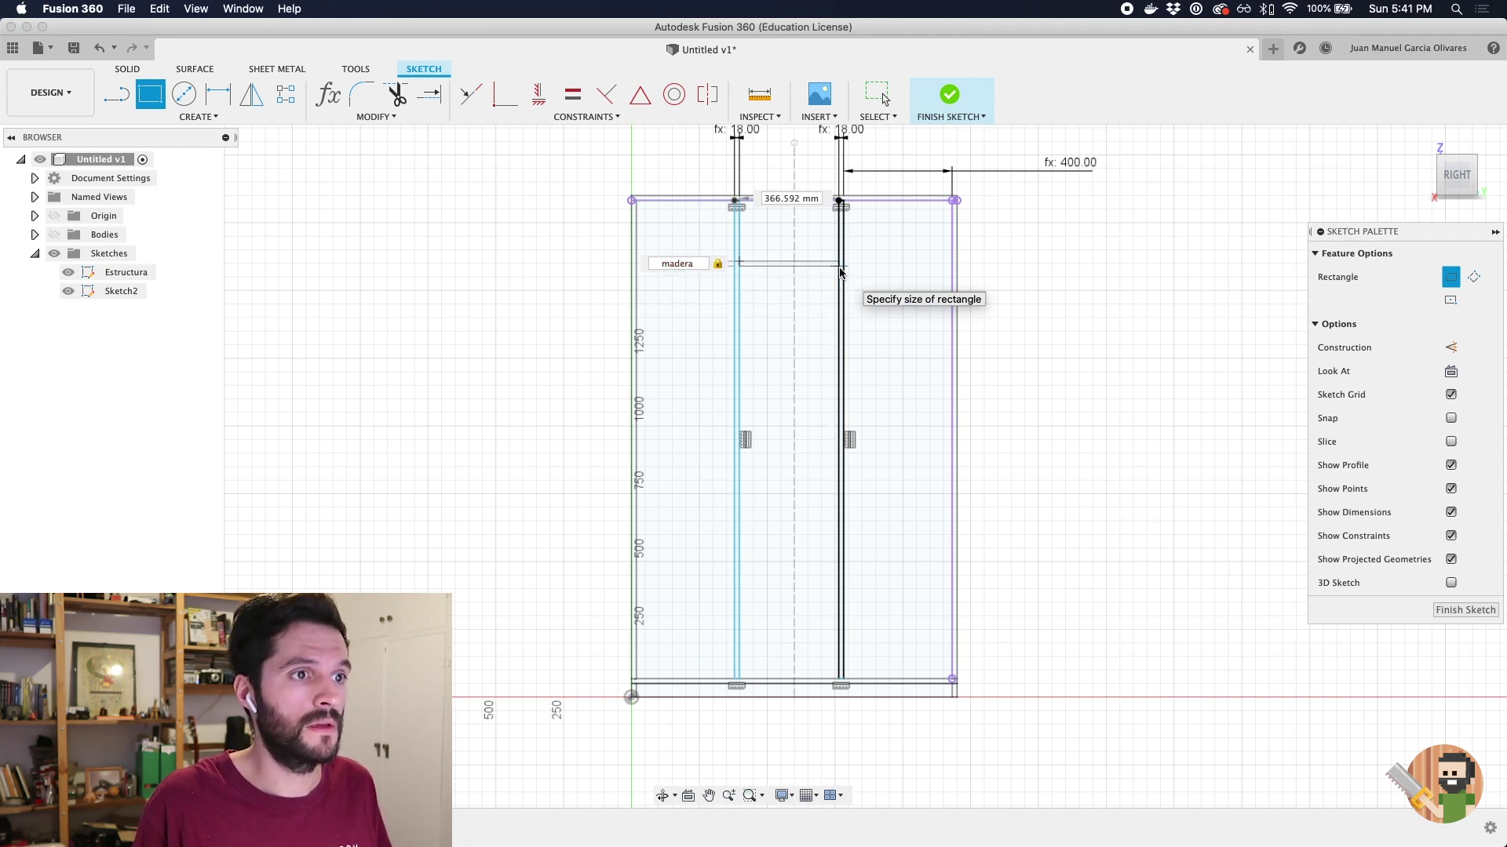
pyautogui.click(840, 271)
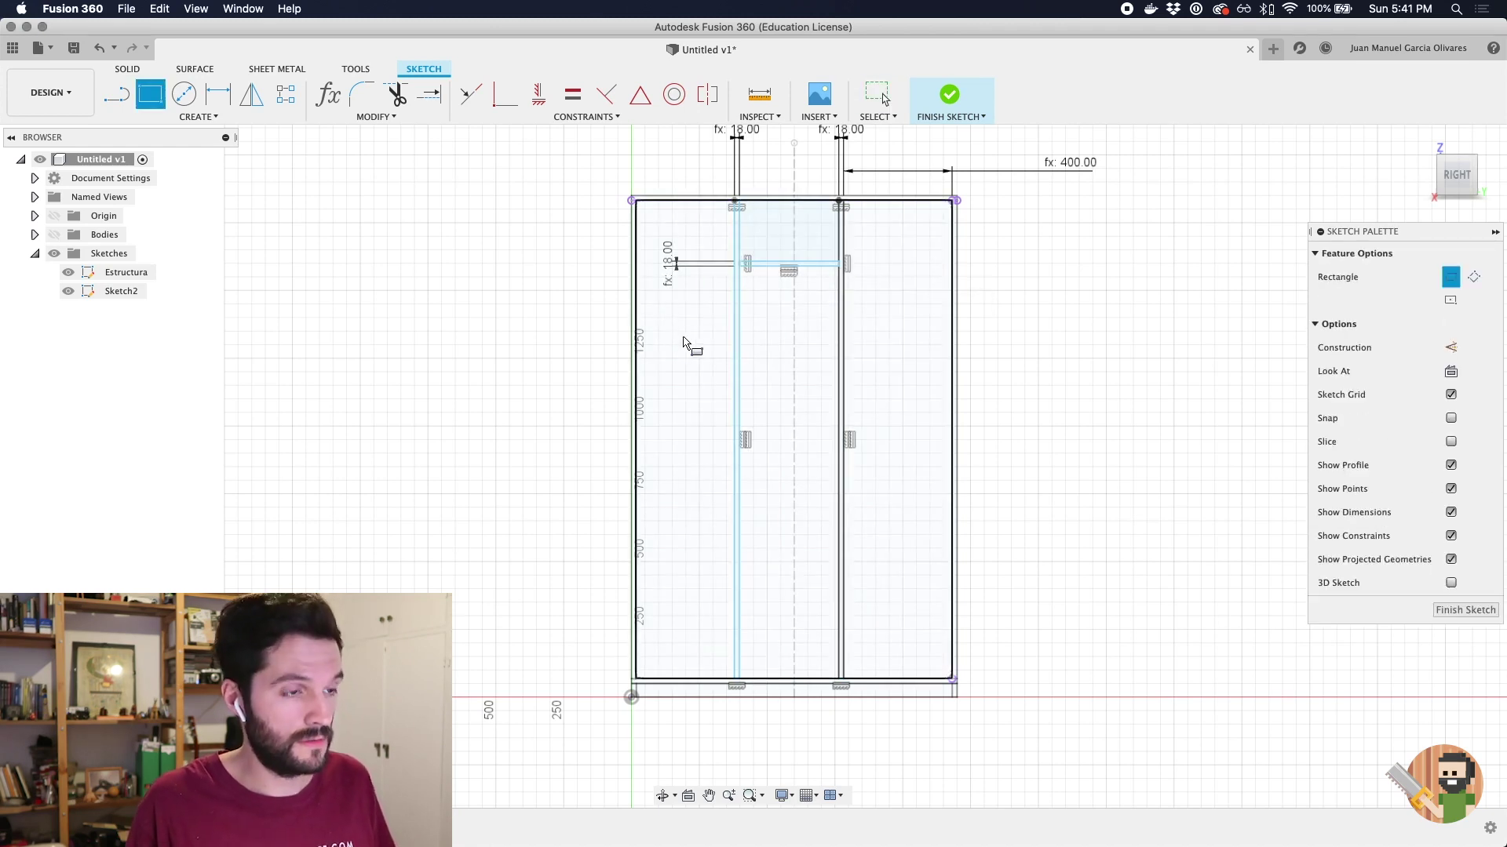
# Step: Draw a horizontal shelf across the left compartment with its thickness set to madera, and lower the middle compartment's shelf to about mid-height
pyautogui.click(733, 313)
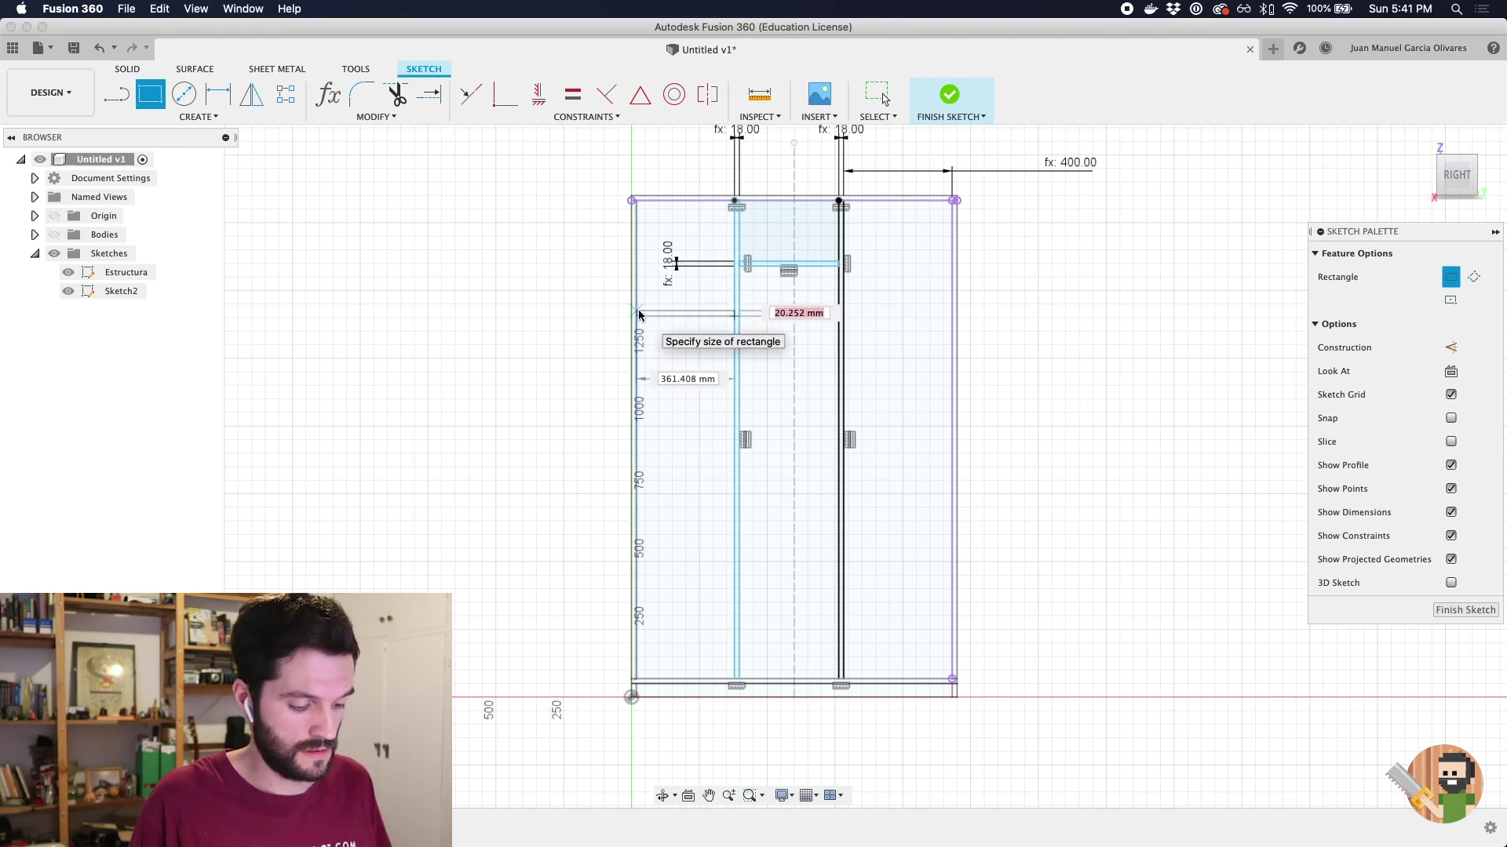
pyautogui.write('madera')
pyautogui.press('Tab')
pyautogui.press('Tab')
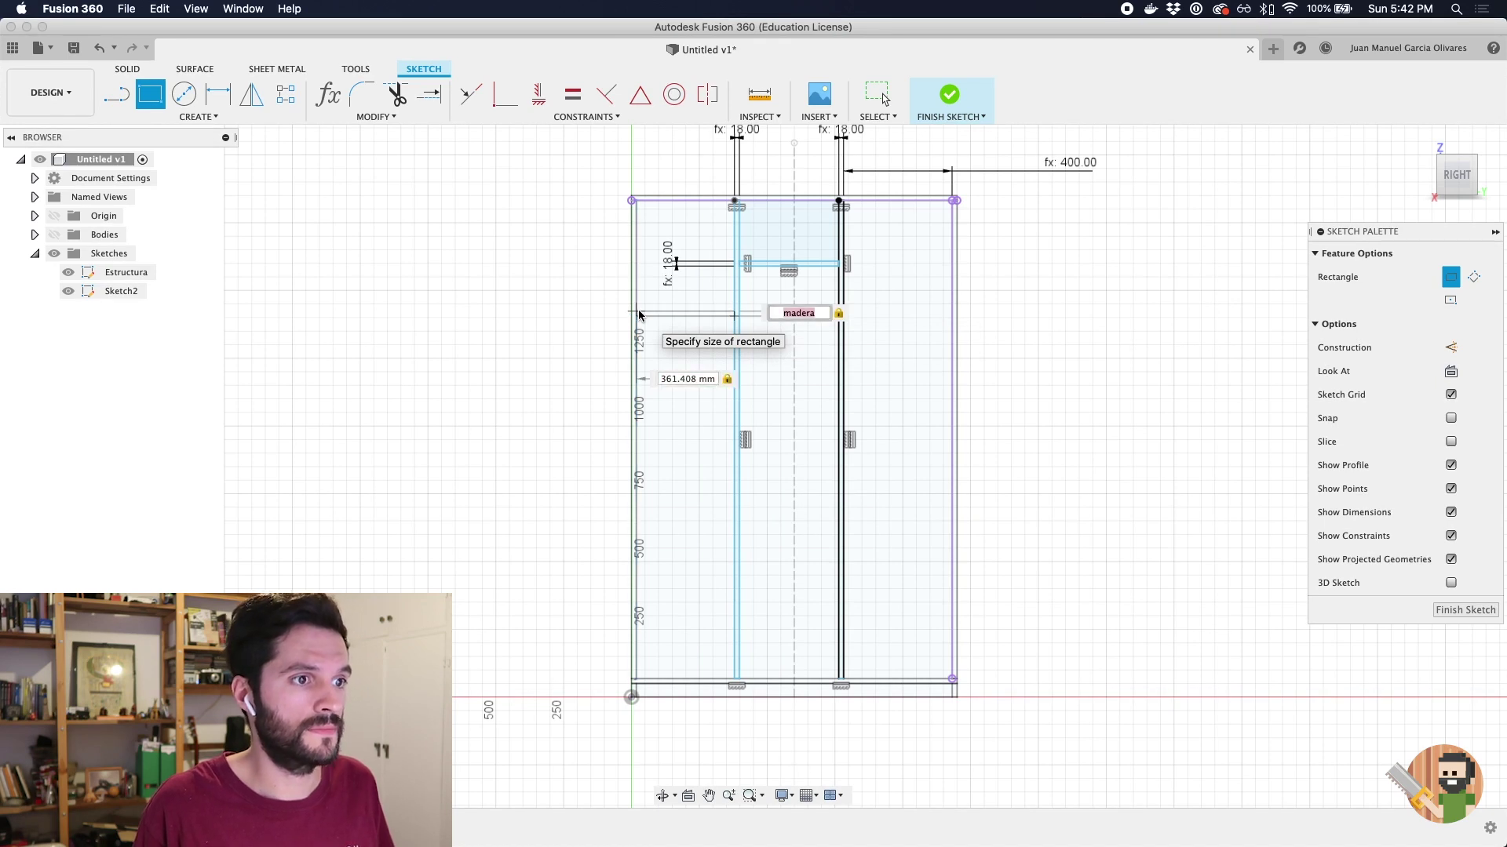
pyautogui.press('Return')
pyautogui.press('Escape')
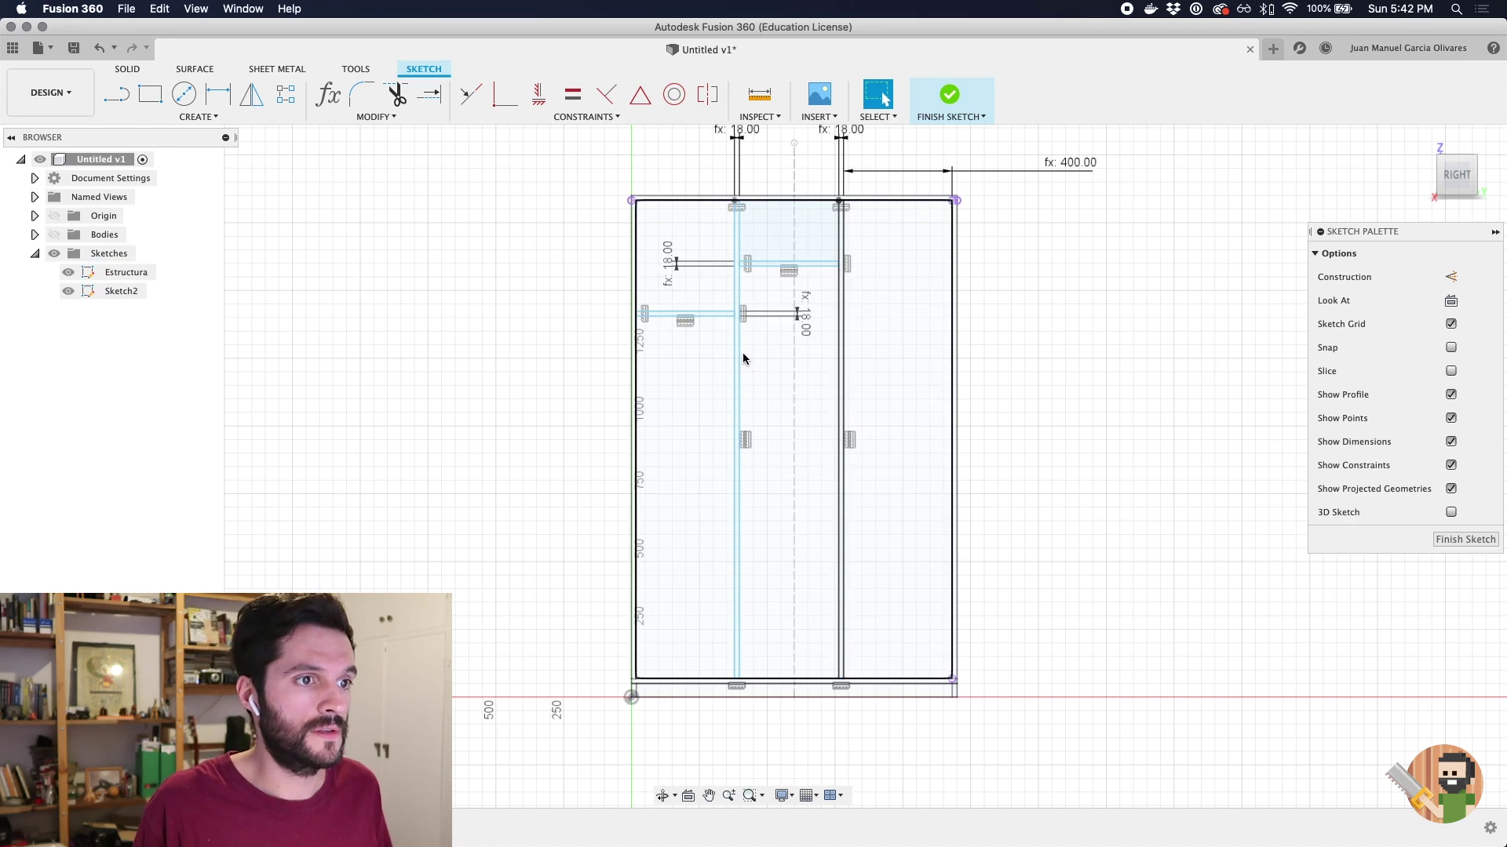
pyautogui.moveTo(769, 270); pyautogui.dragTo(770, 440)
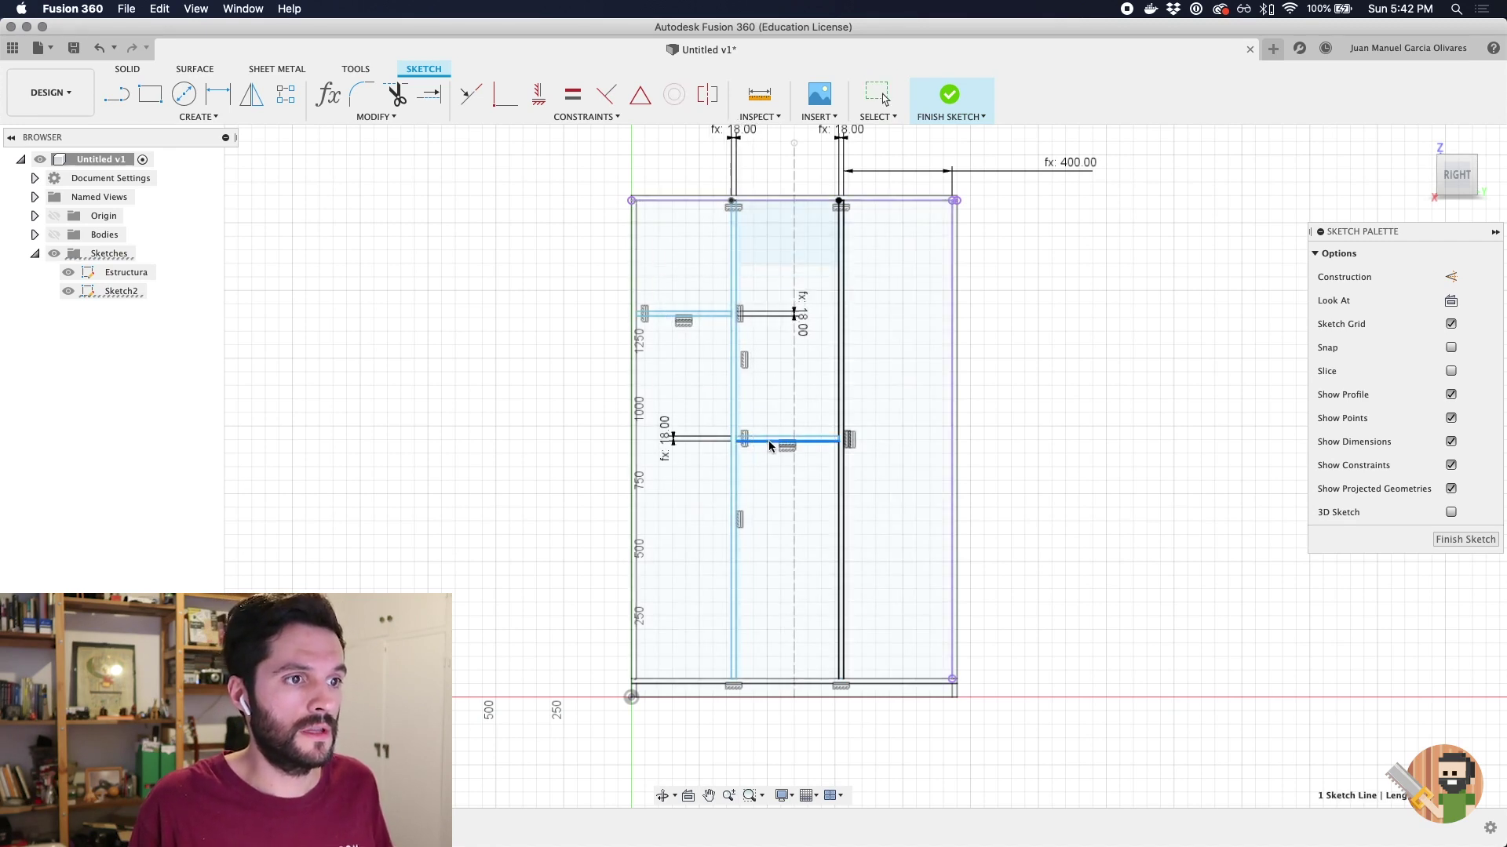
pyautogui.moveTo(687, 320); pyautogui.dragTo(736, 287)
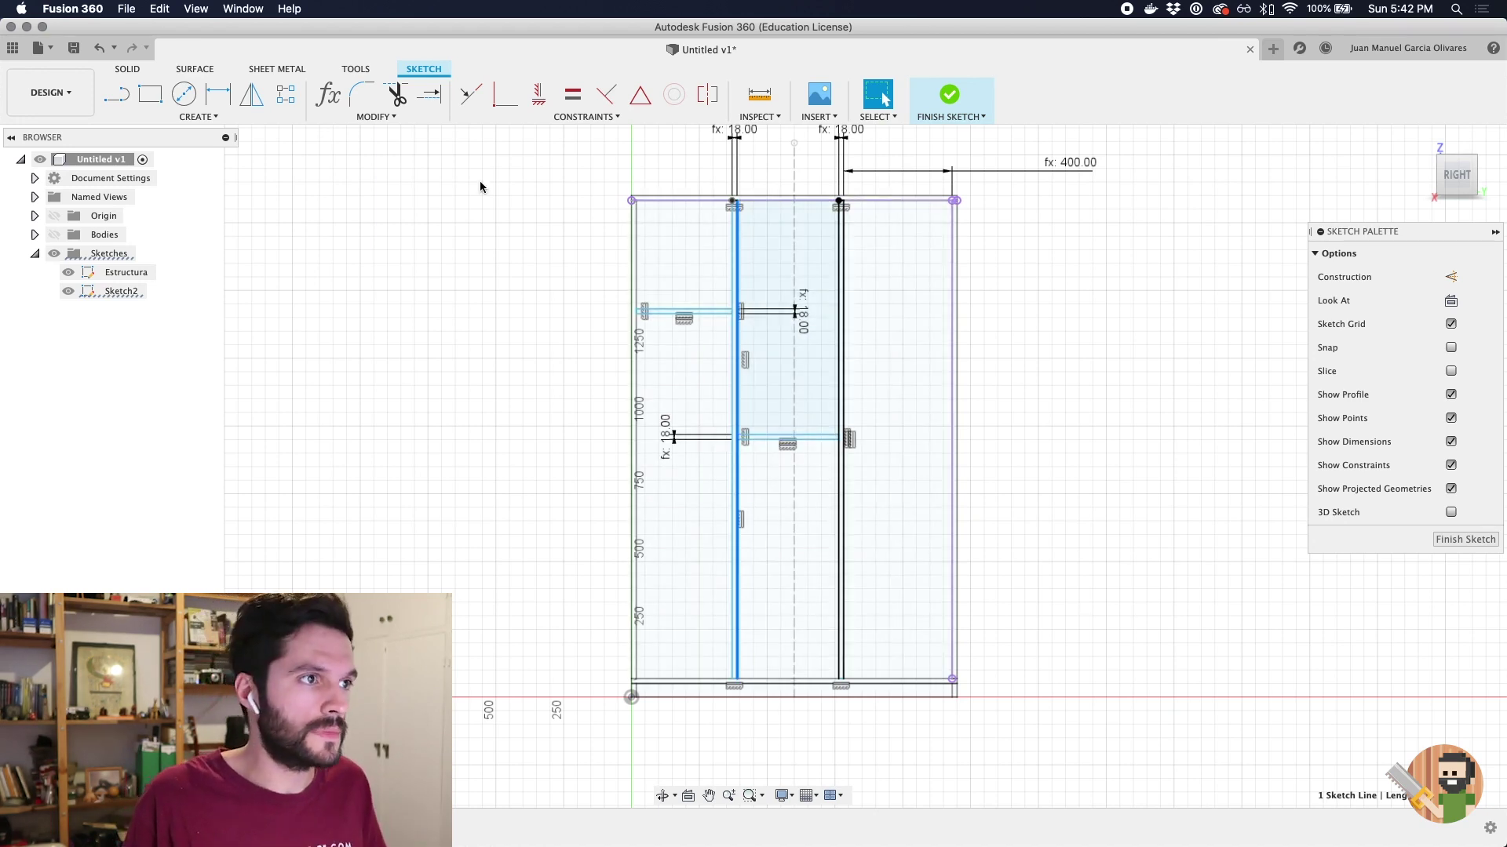
# Step: Start a new user parameter named anchoEstante in mm
pyautogui.click(328, 94)
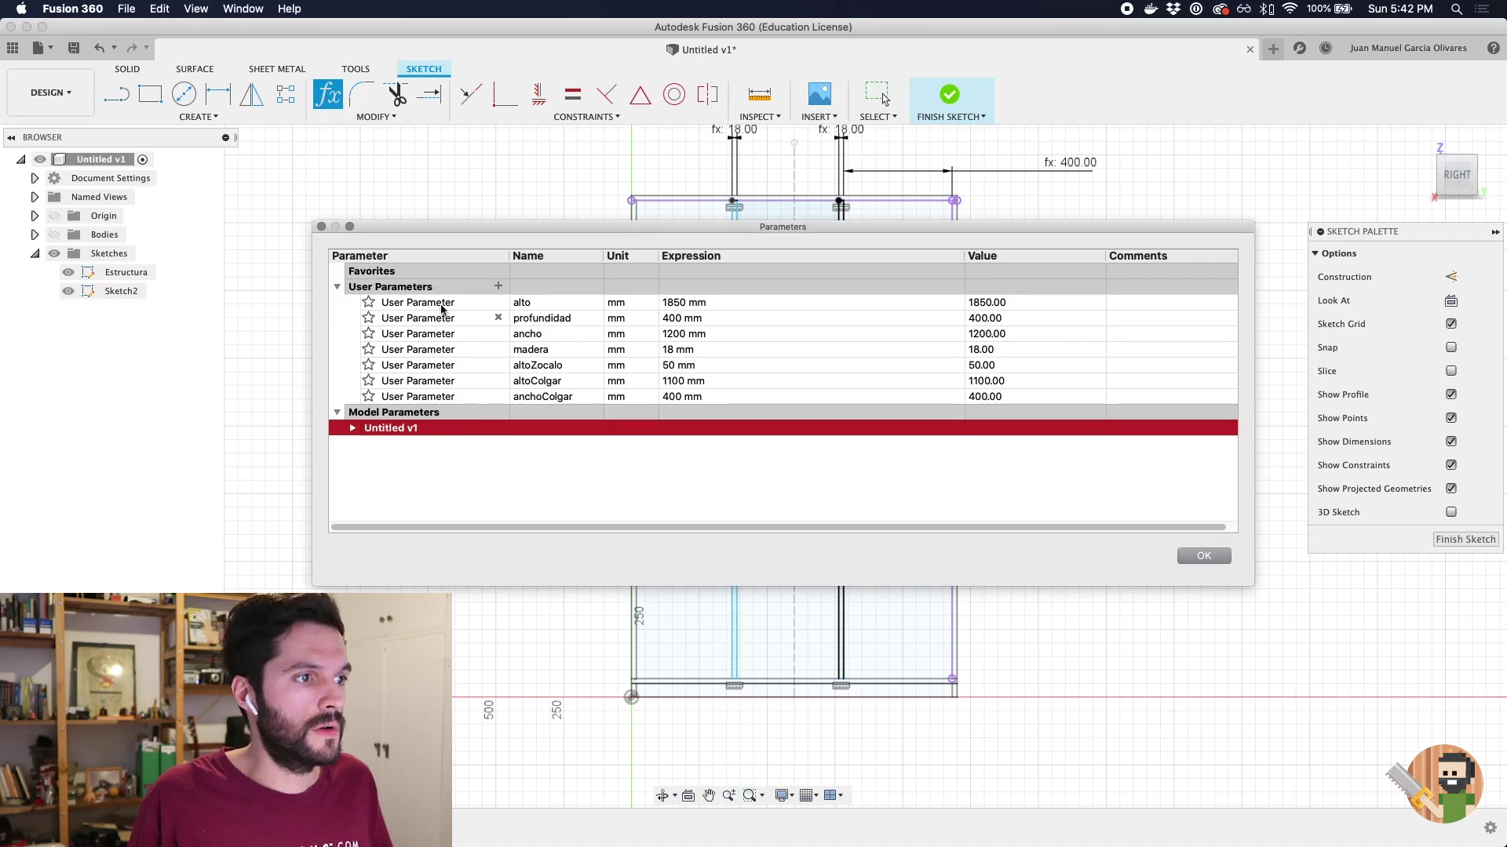
pyautogui.click(497, 288)
pyautogui.write('A')
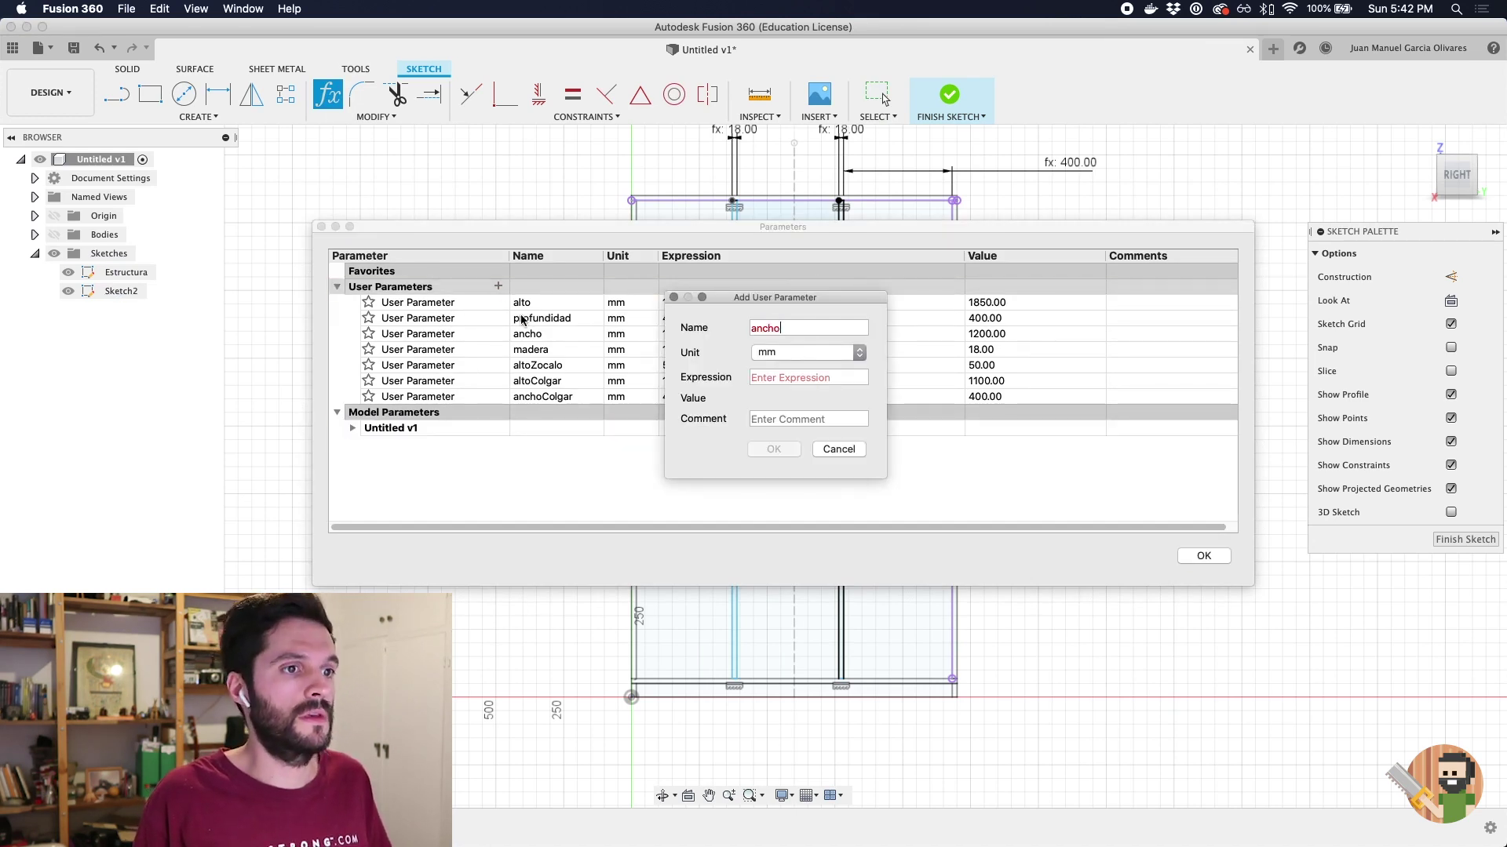
pyautogui.press('Tab')
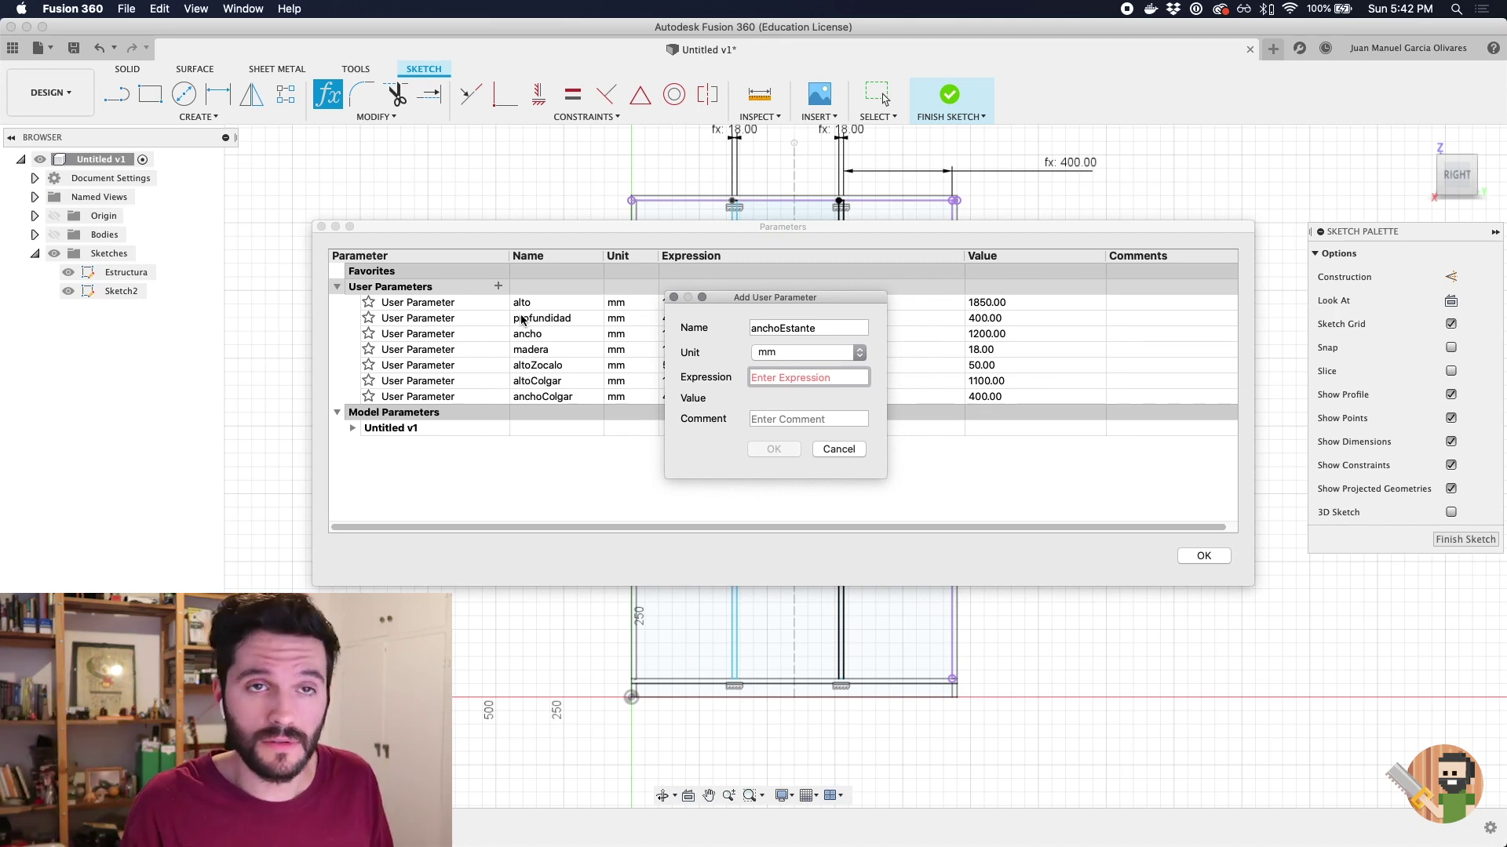
# Step: Define anchoEstante with the expression (ancho-(2*madera)-anchoColgar-madera-madera)/2, add it and close the parameter list
pyautogui.write('ancho')
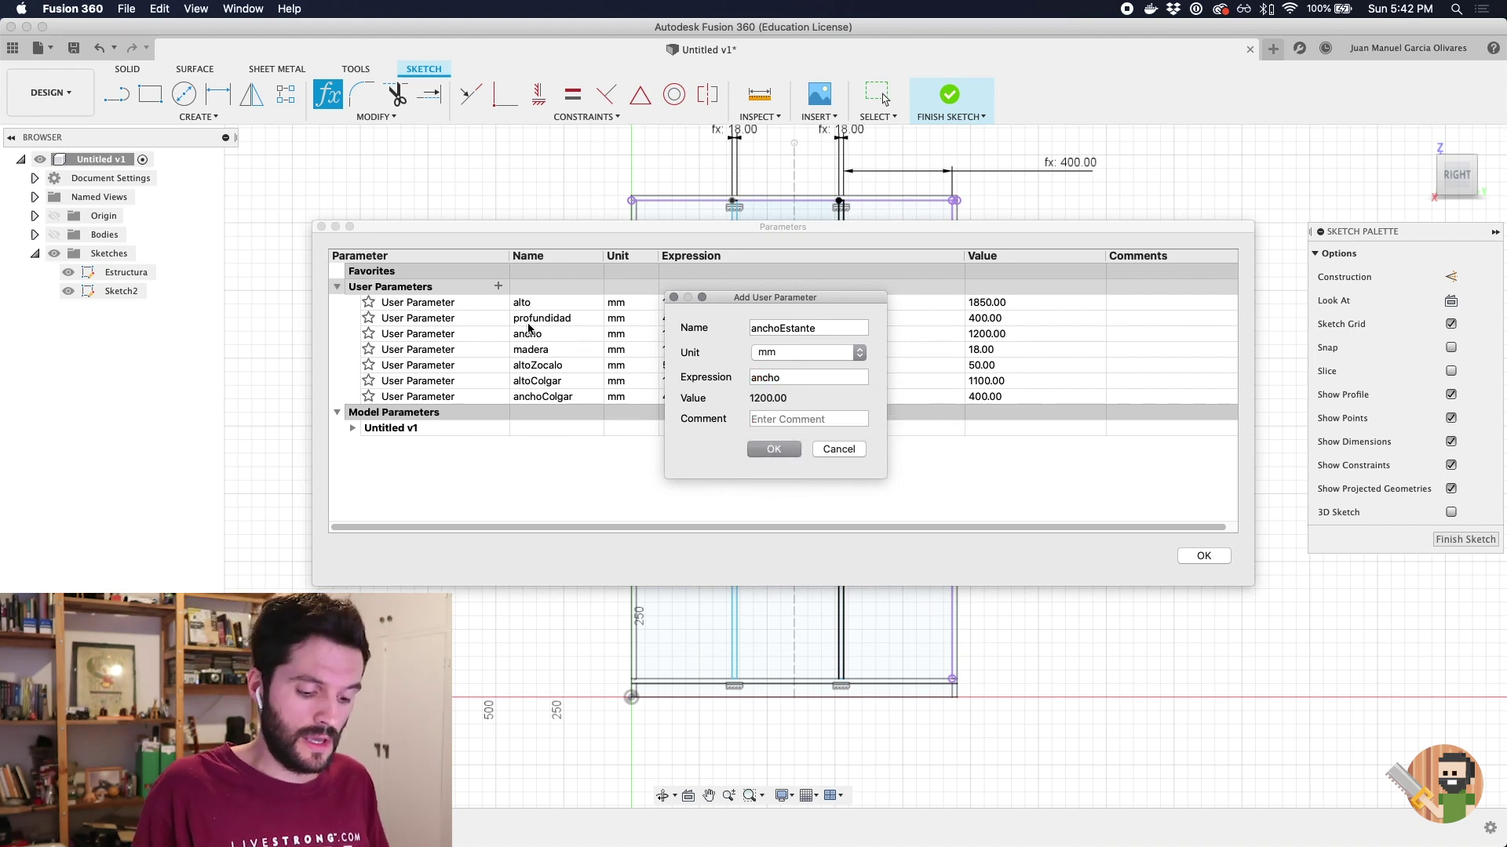
pyautogui.write('-')
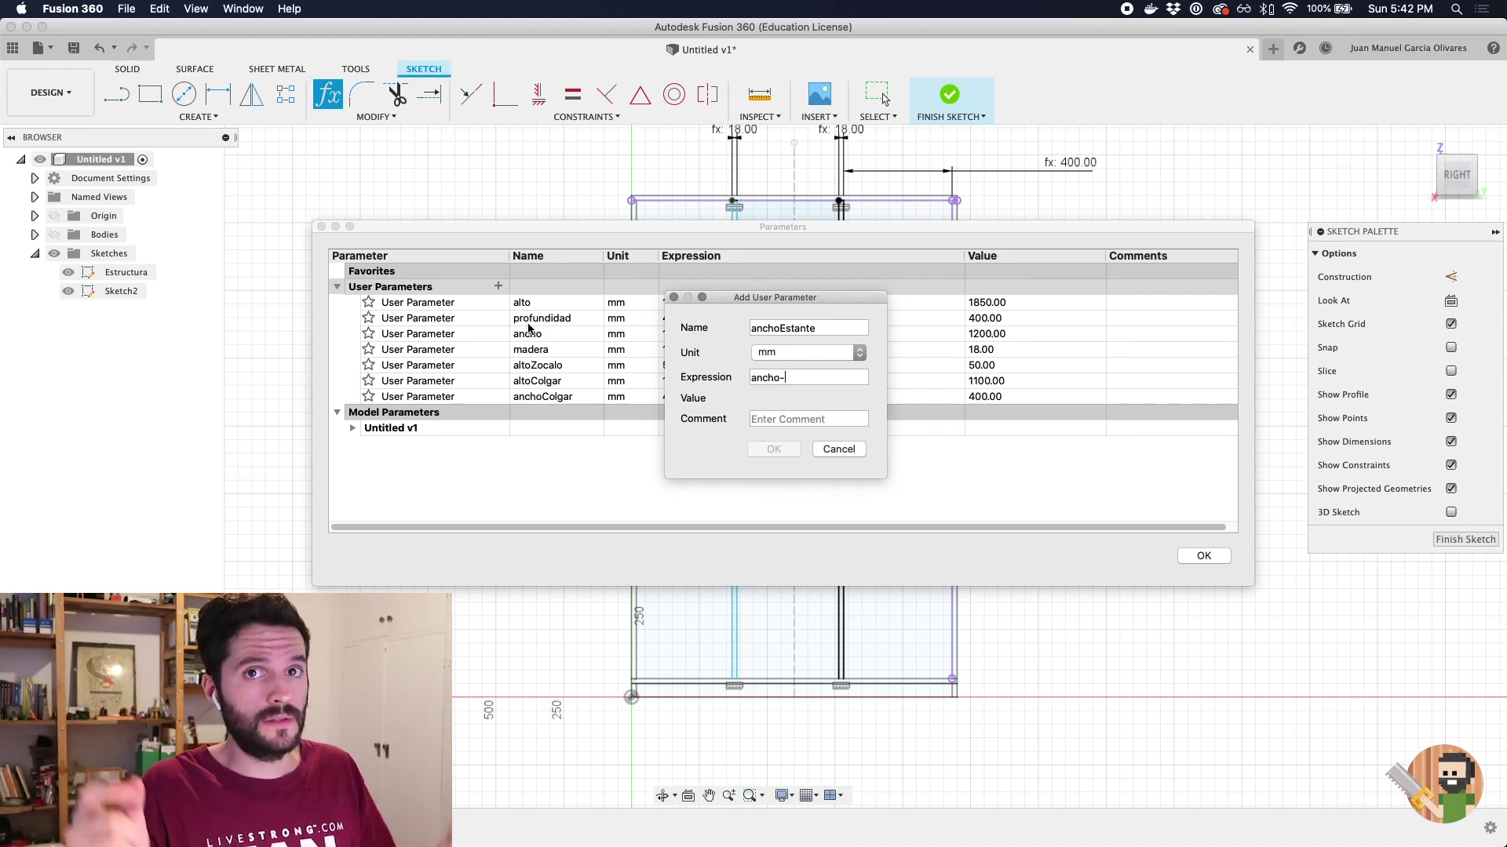
pyautogui.write('(2*madera)')
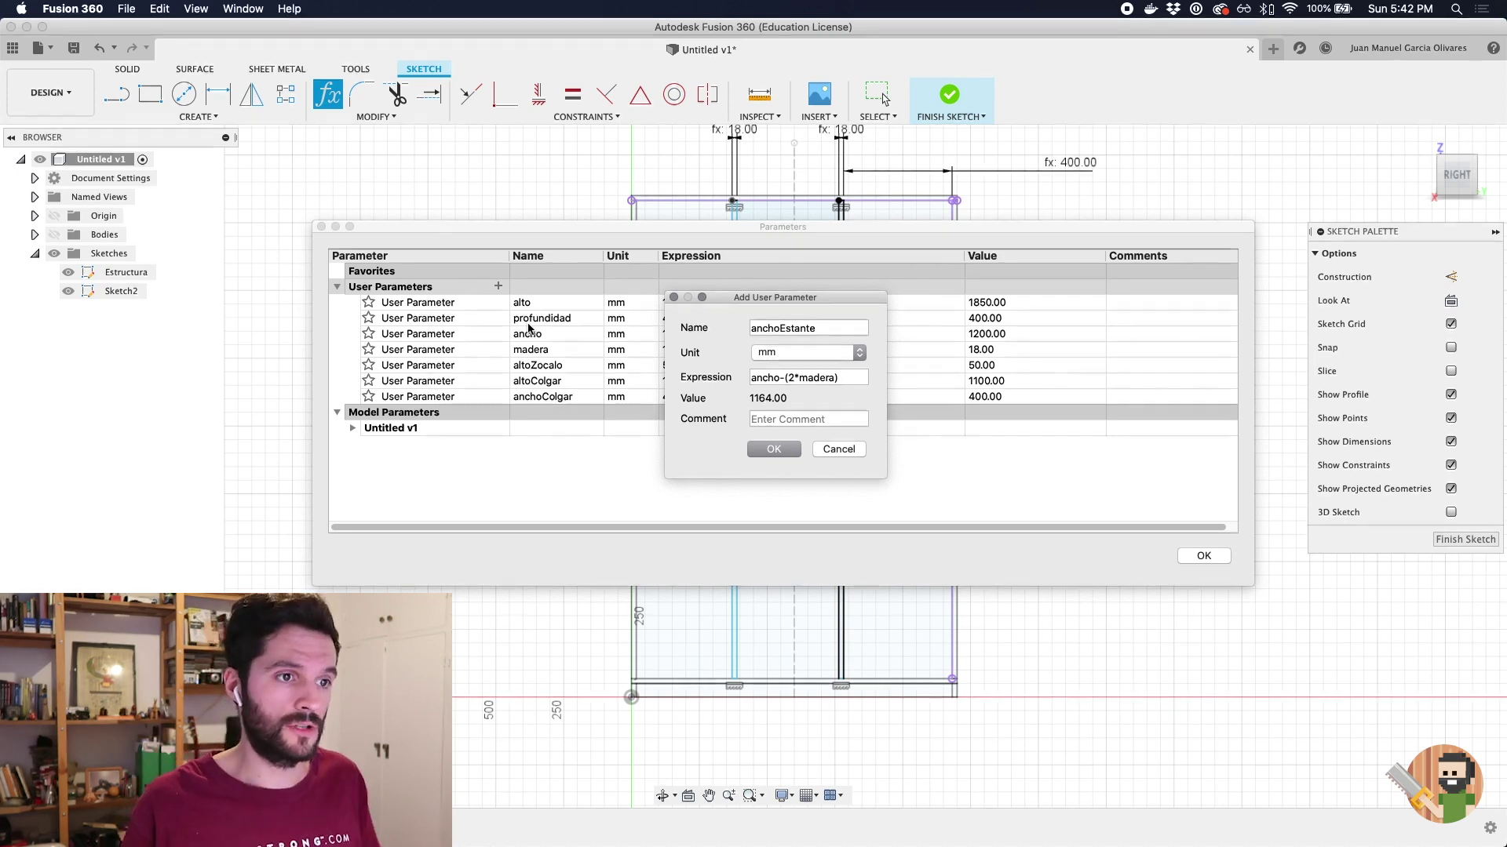
pyautogui.write('-anchoColgar')
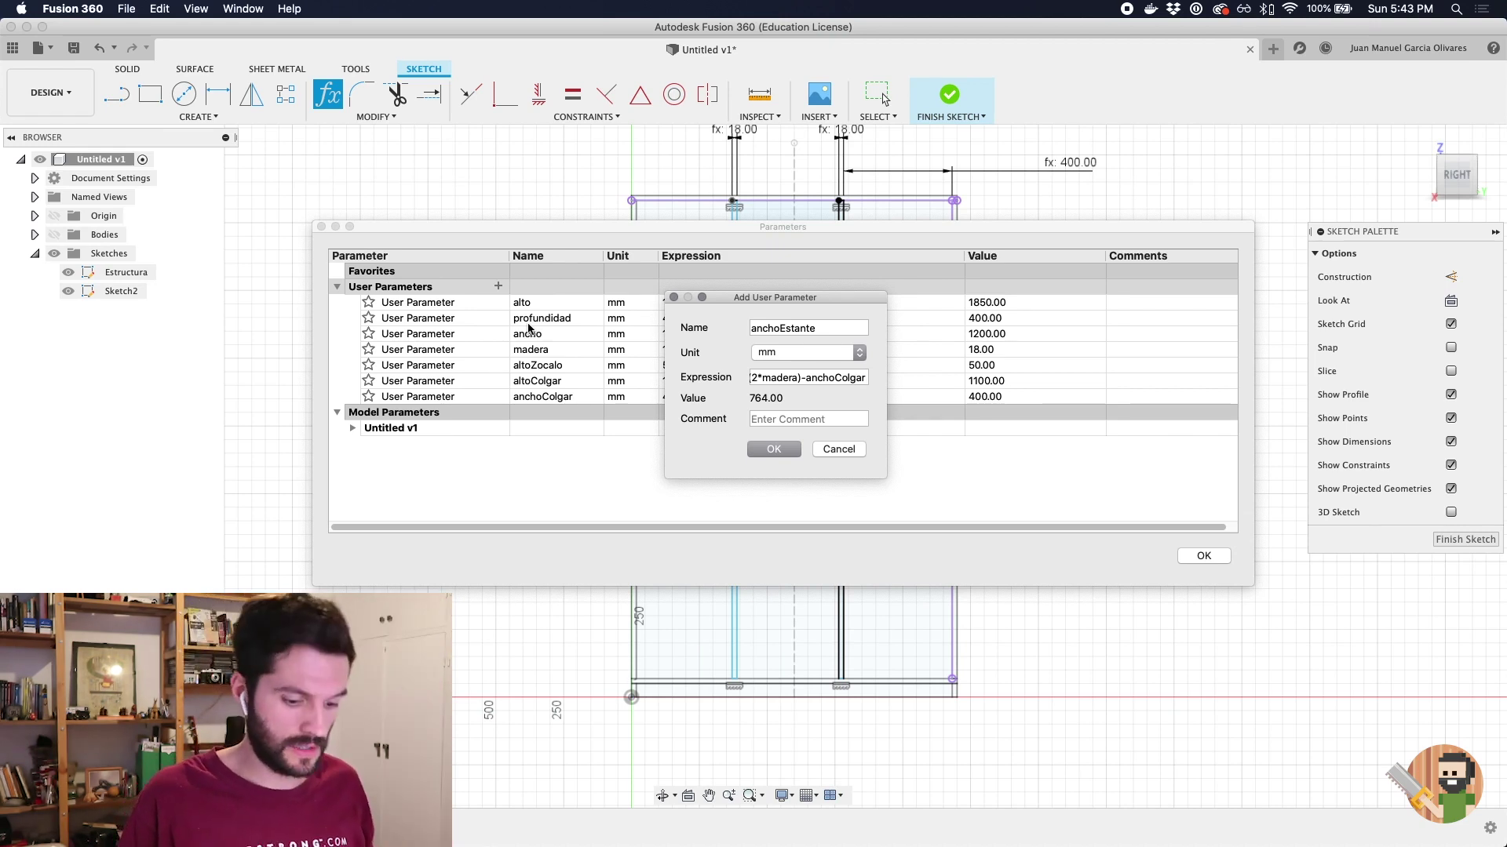
pyautogui.write('-madera')
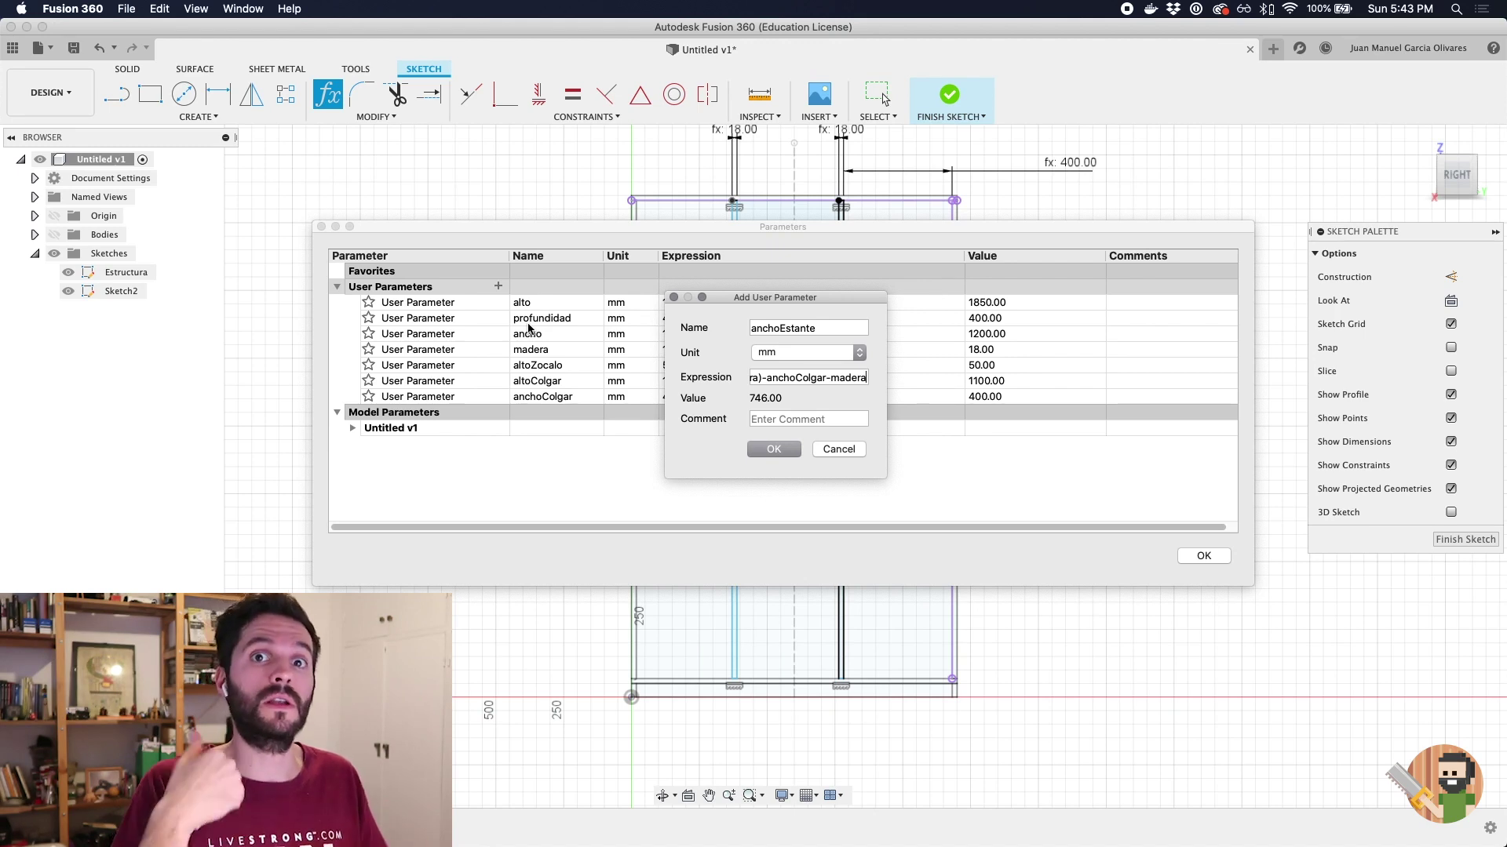
pyautogui.write('-madera')
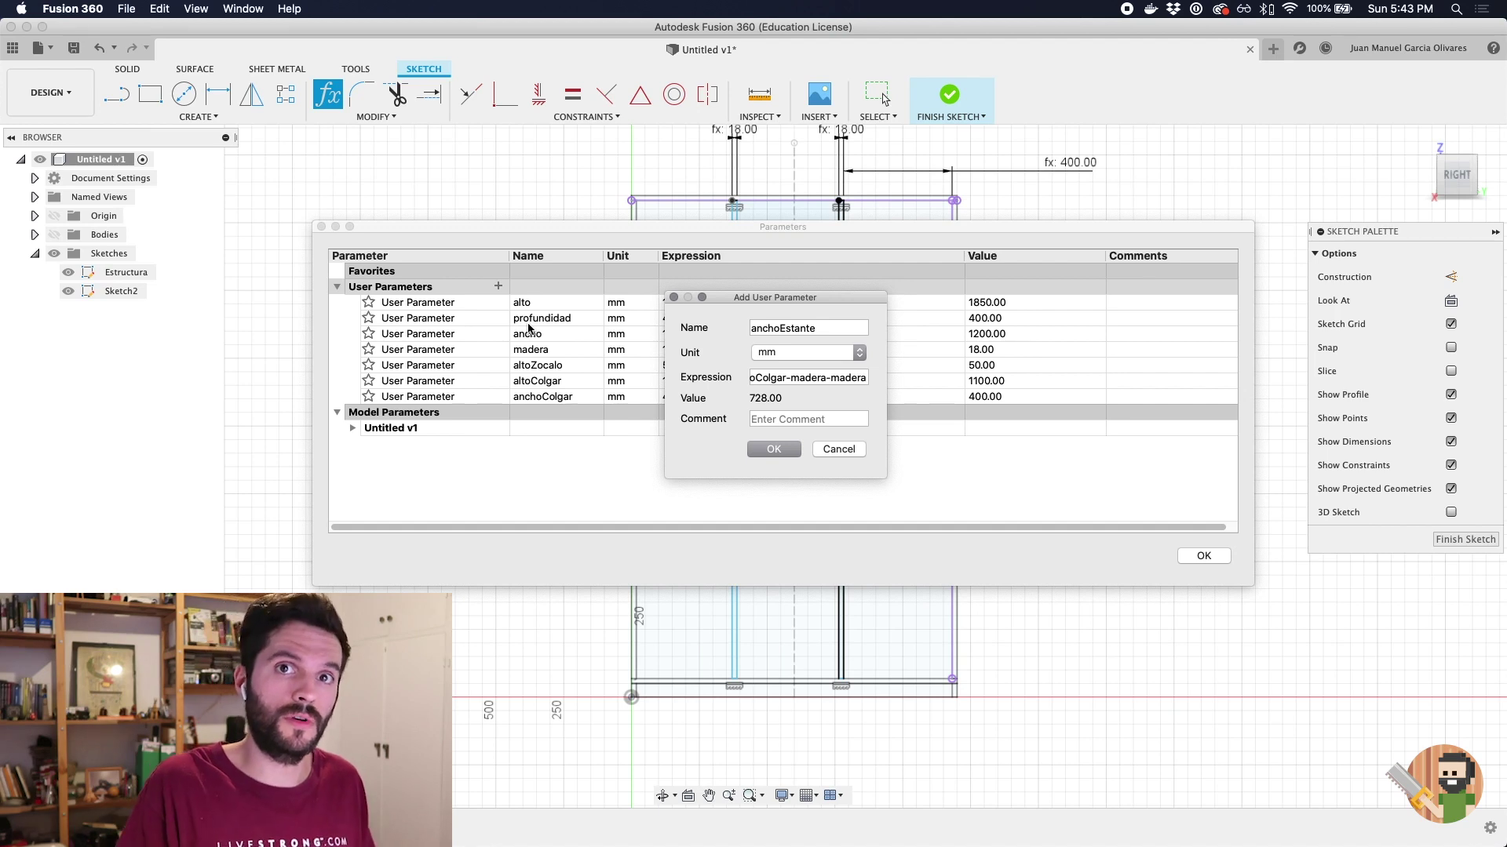
pyautogui.press('BackSpace')
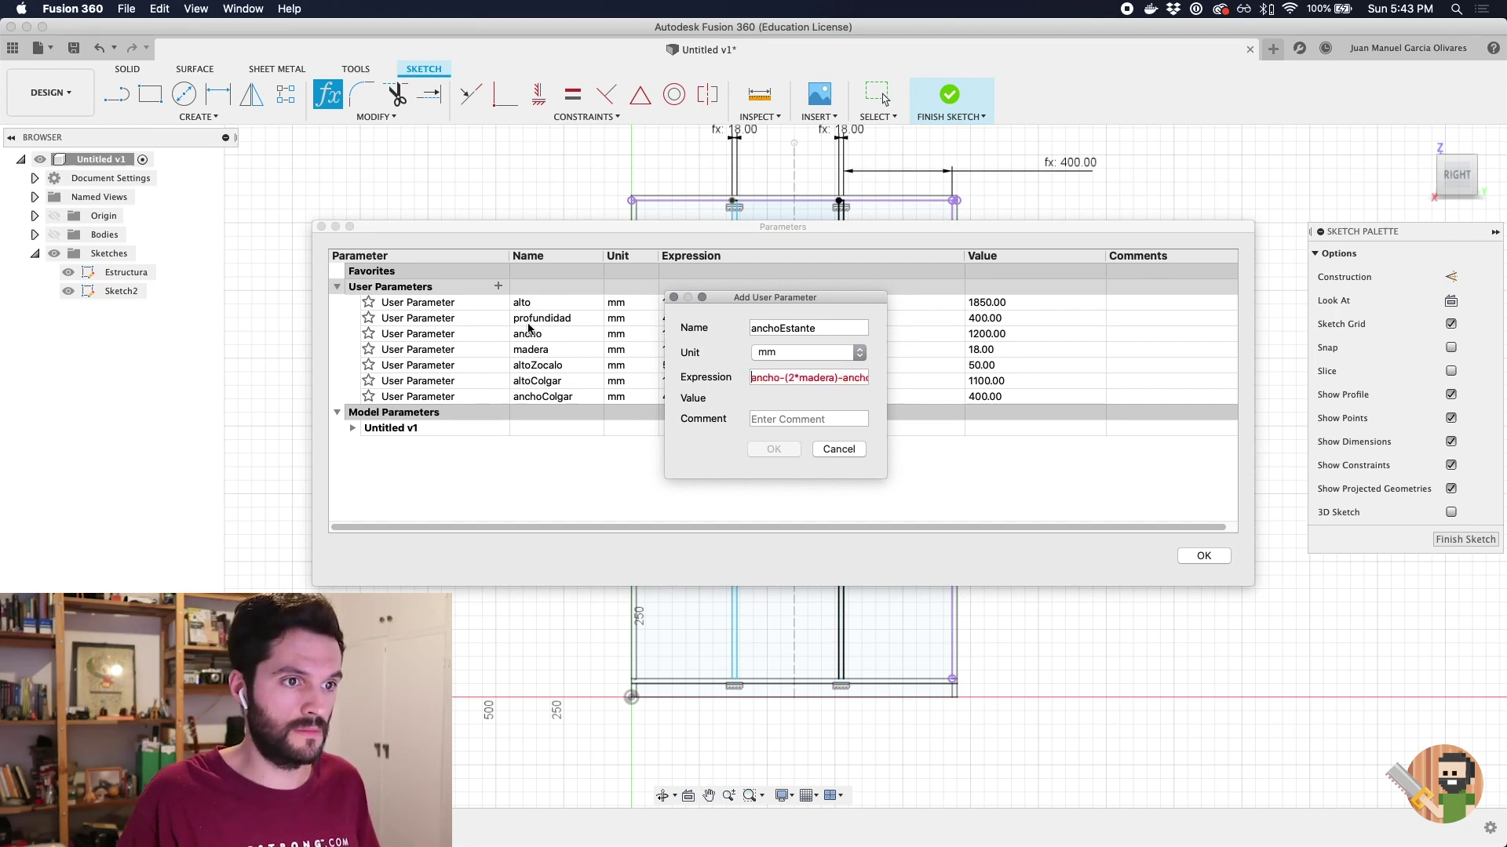
pyautogui.write(')')
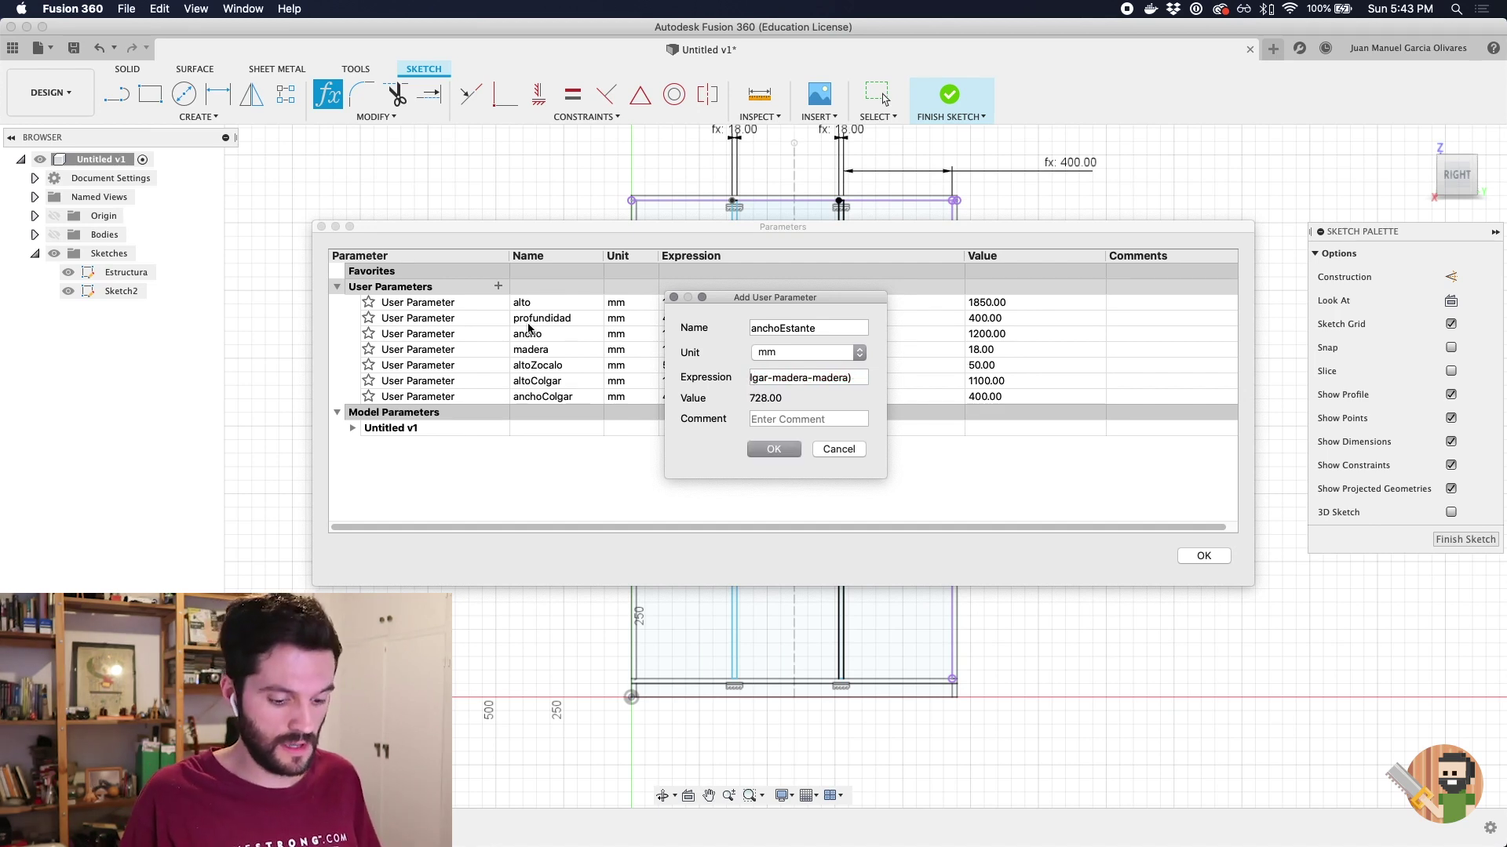
pyautogui.write('/2')
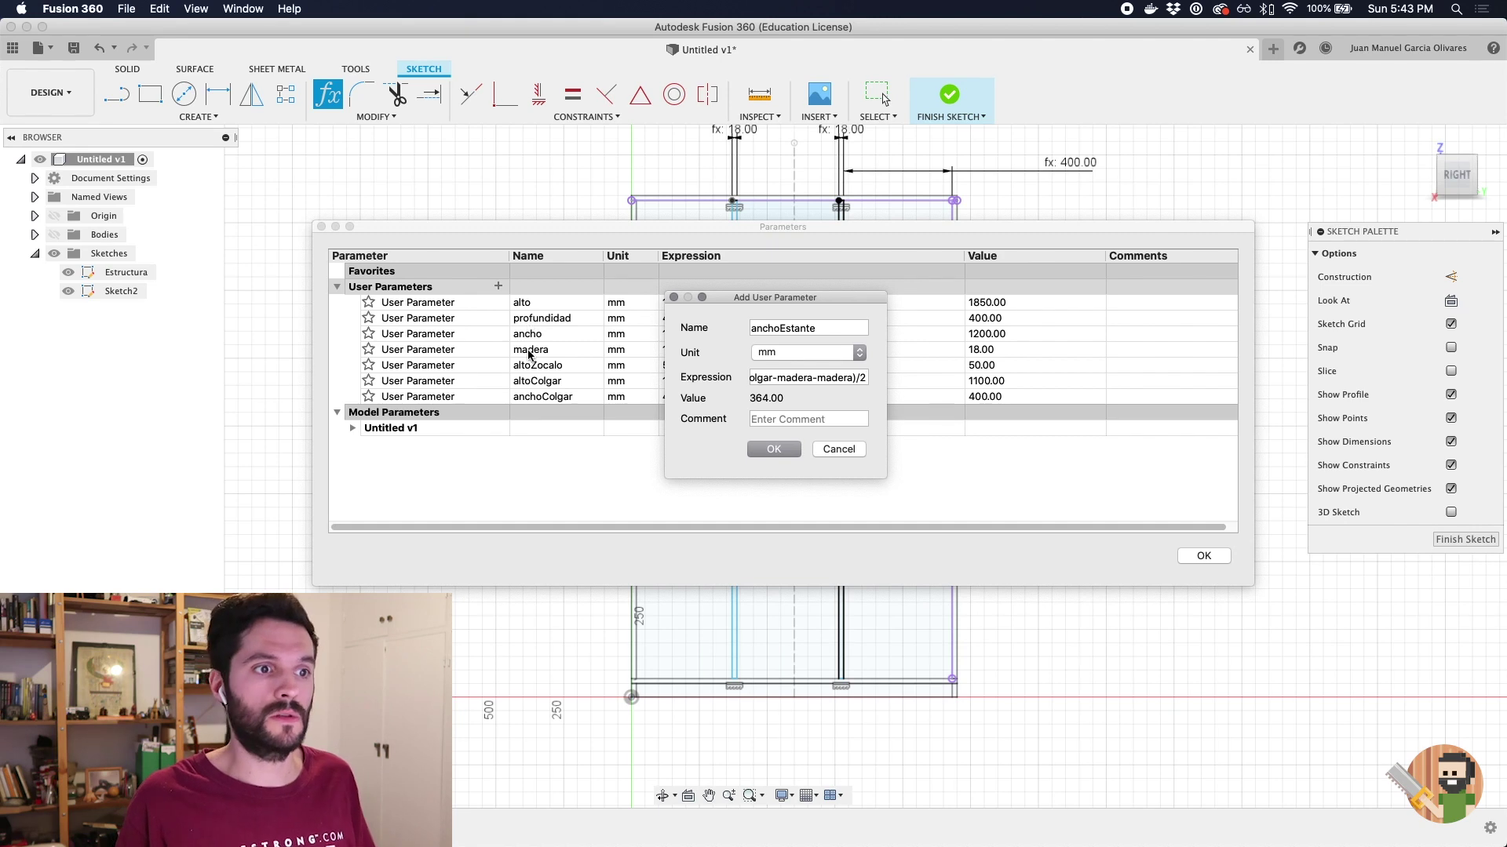
pyautogui.click(779, 451)
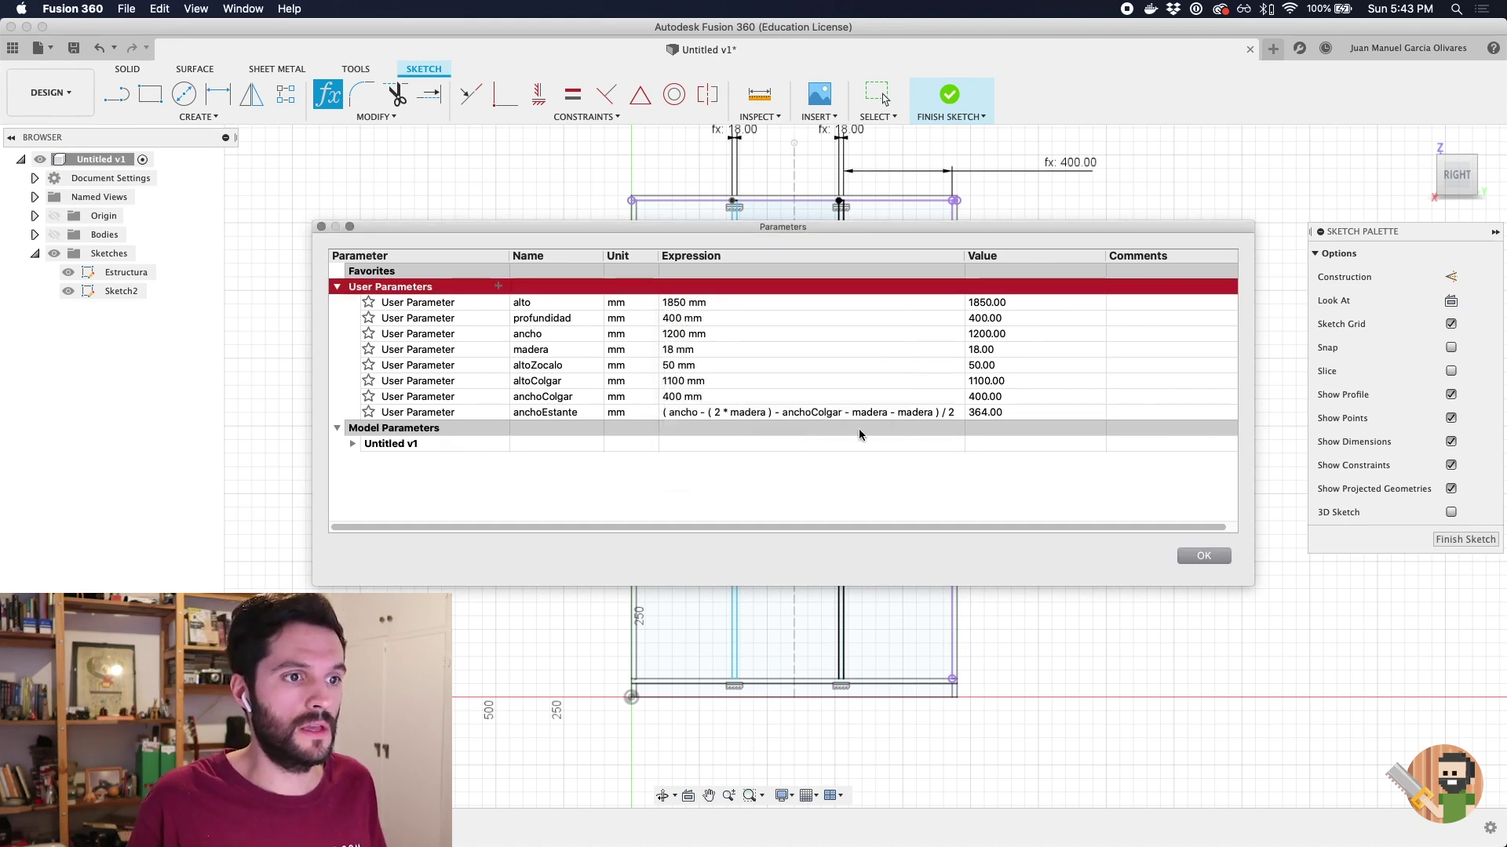
pyautogui.click(1217, 556)
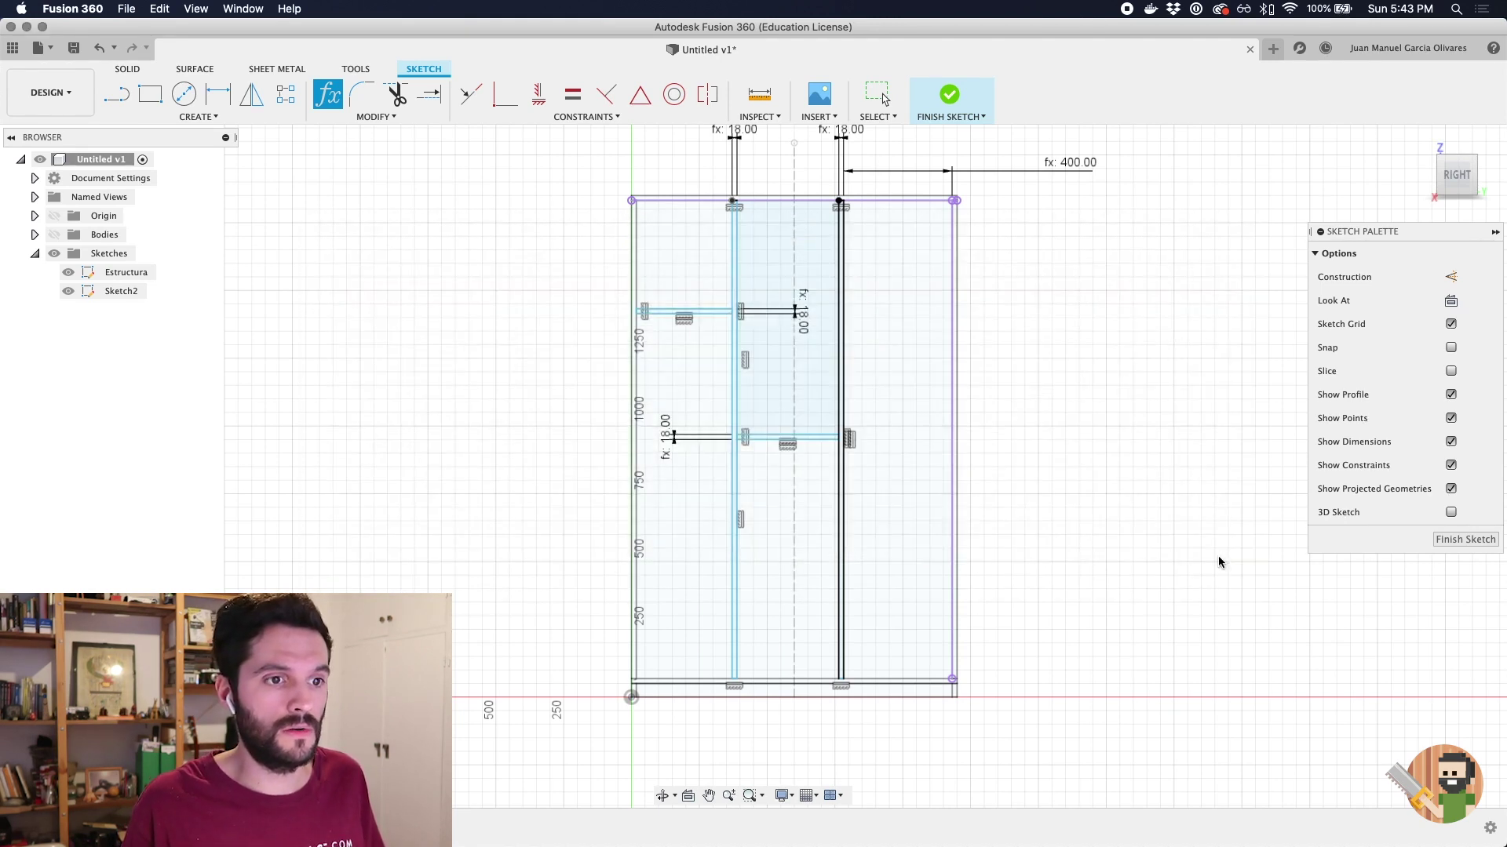
pyautogui.press('d')
pyautogui.click(809, 441)
pyautogui.click(808, 439)
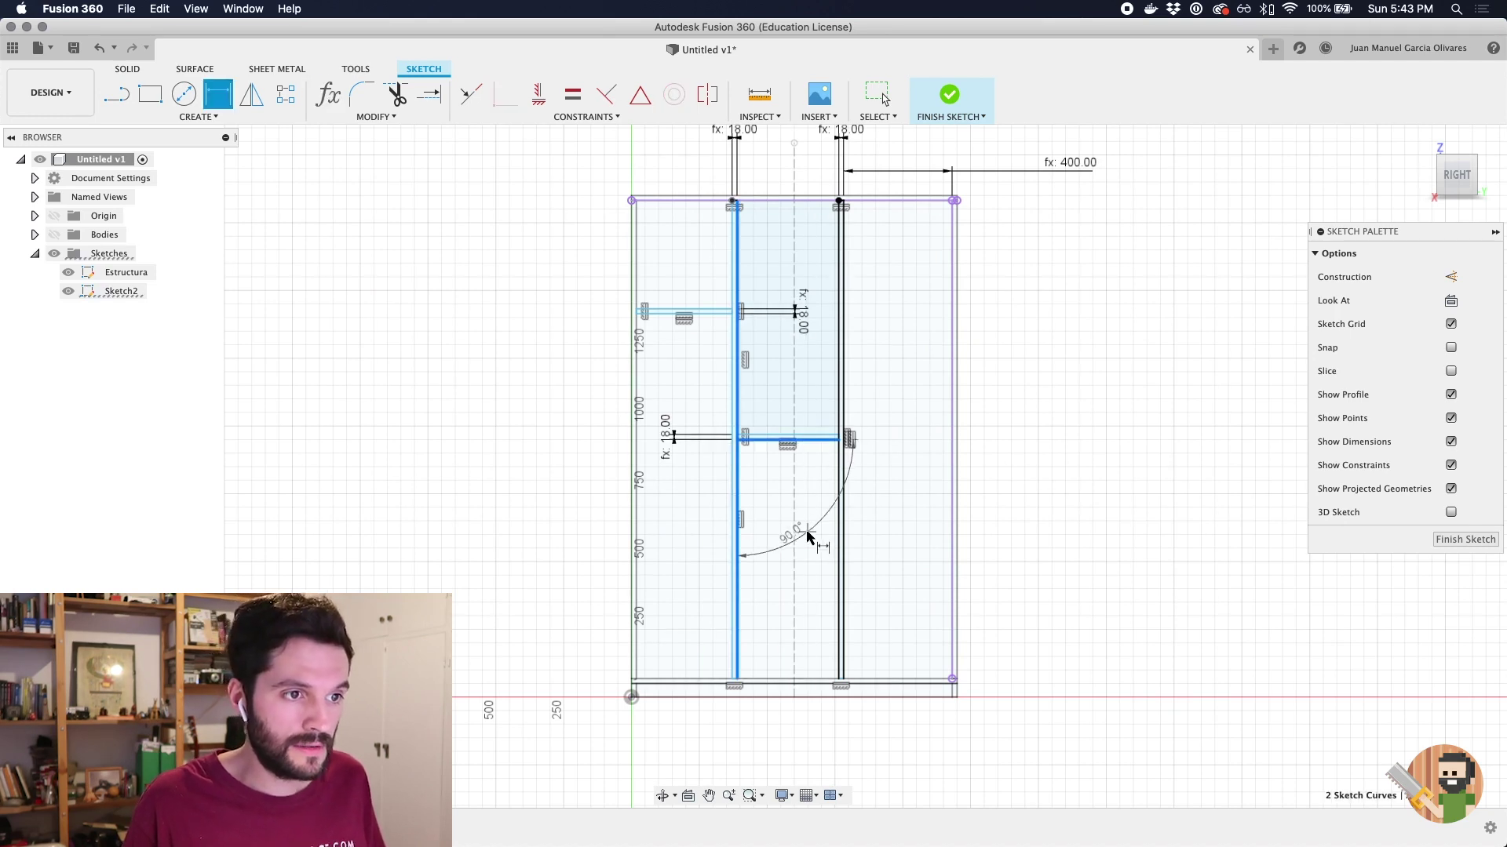
pyautogui.press('Escape')
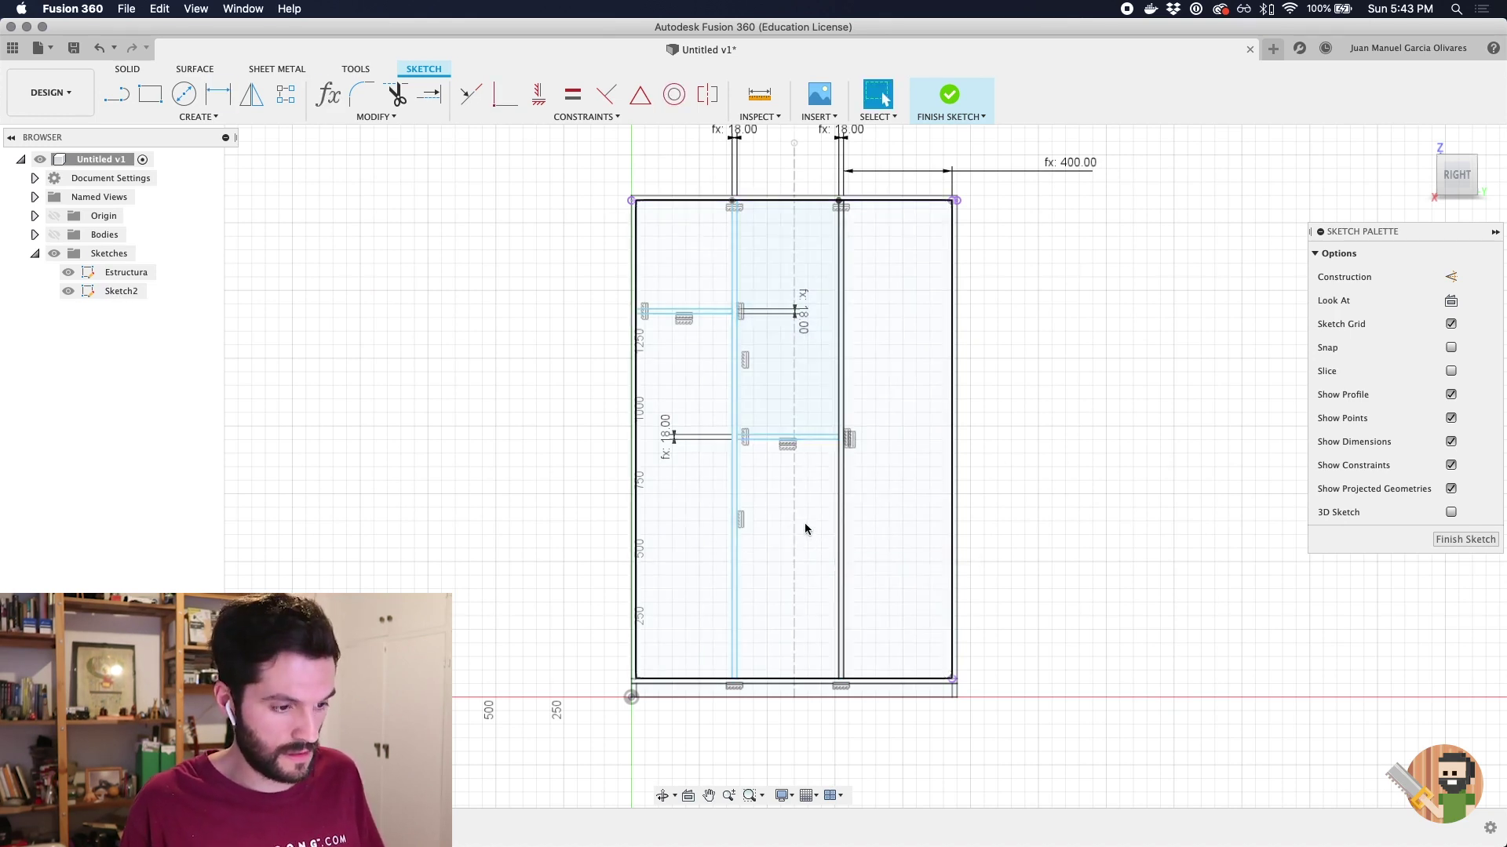
# Step: Dimension the length of the middle compartment's shelf as anchoEstante, placing the dimension below the shelf
pyautogui.press('d')
pyautogui.click(797, 439)
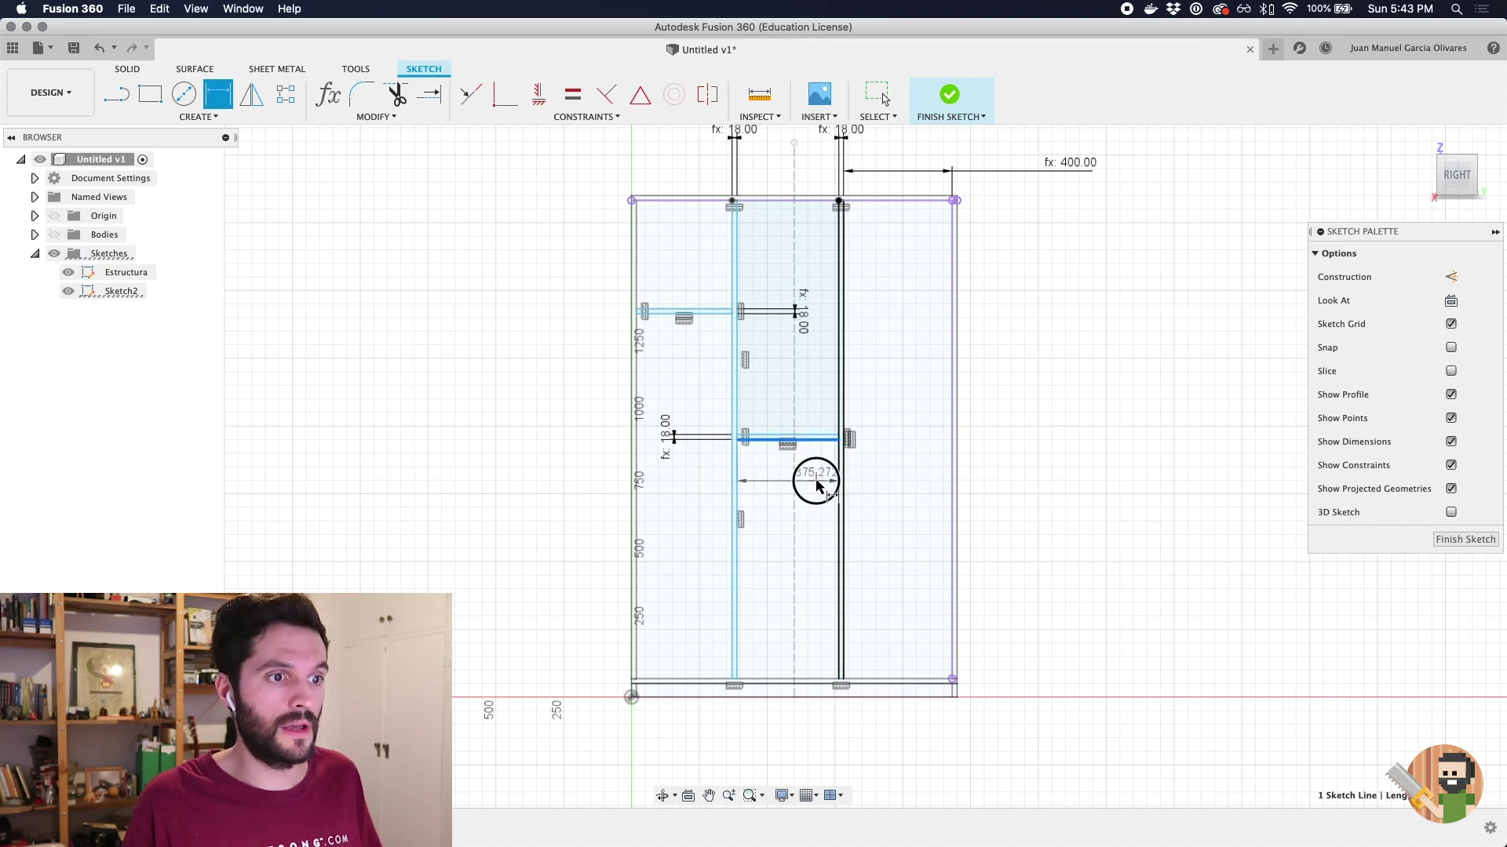
pyautogui.click(817, 486)
pyautogui.write('anchoEstante')
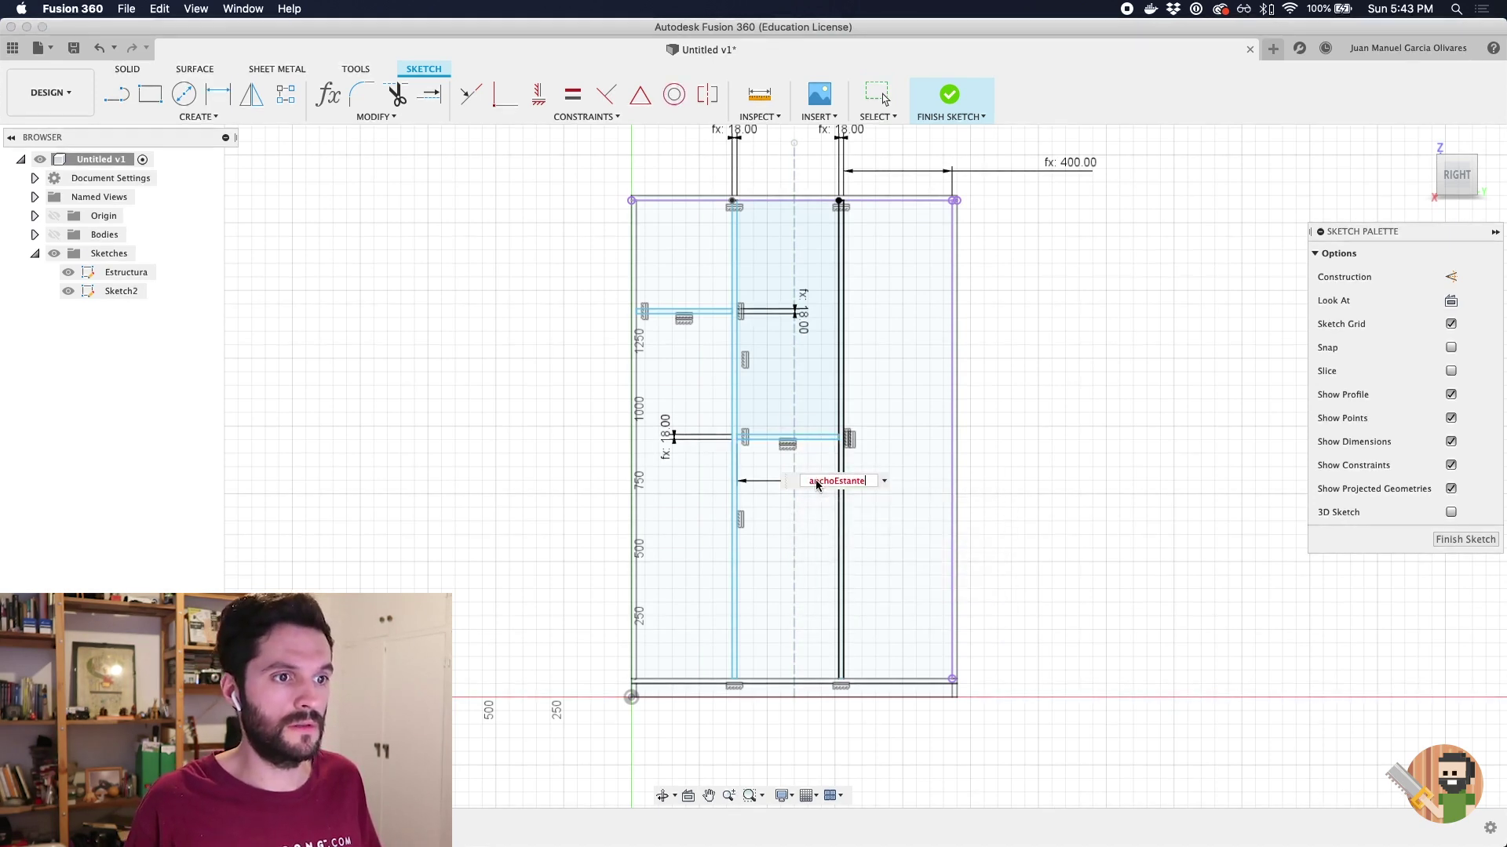
pyautogui.press('Return')
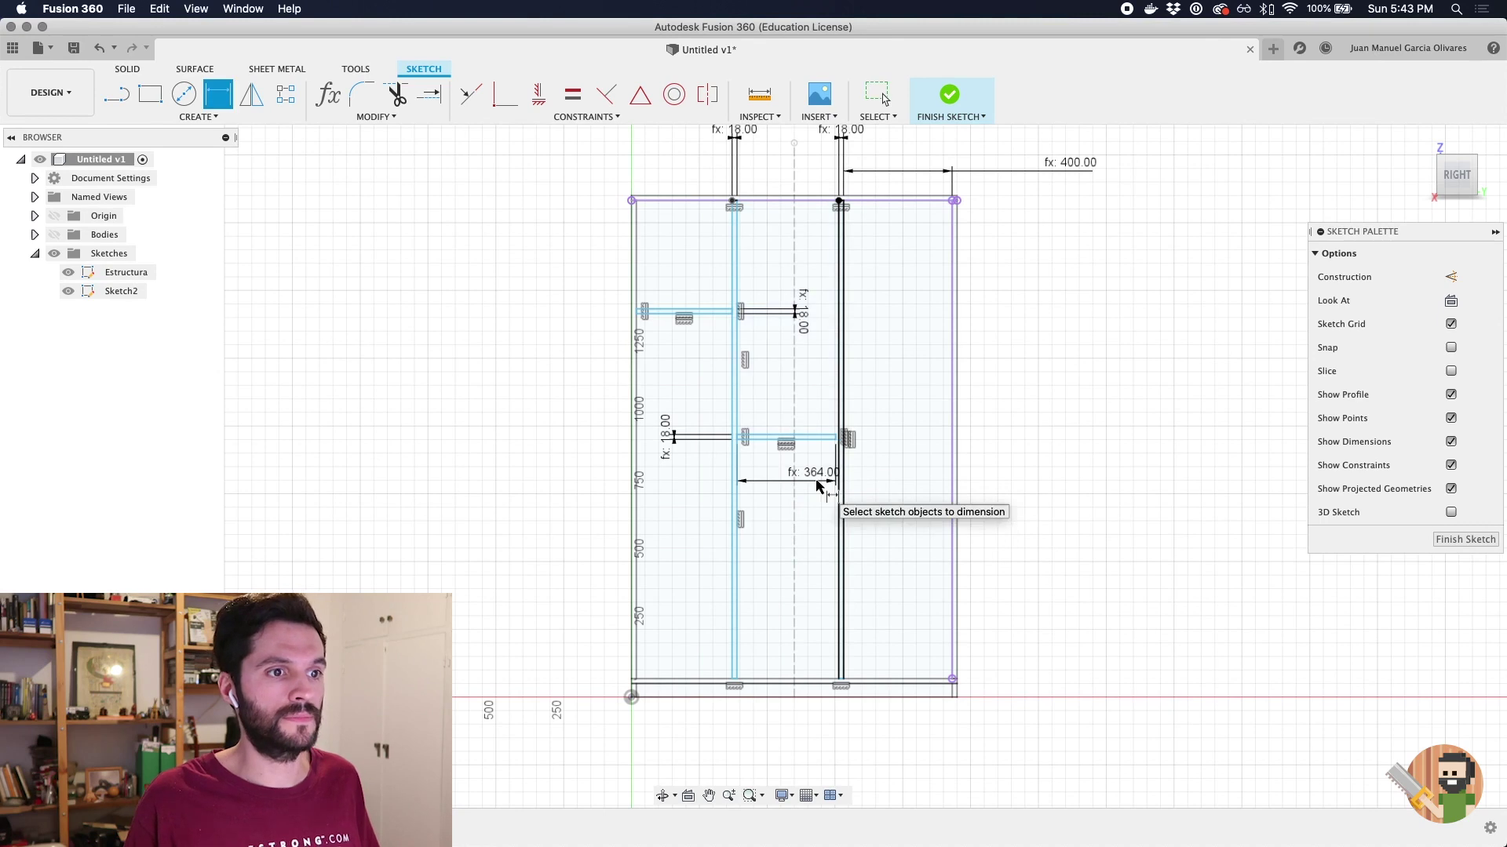
# Step: Constrain the free upper corner of the middle shelf to be coincident with the adjacent face of the first divider
pyautogui.scroll(-3, 825, 469)
pyautogui.scroll(10, 824, 467)
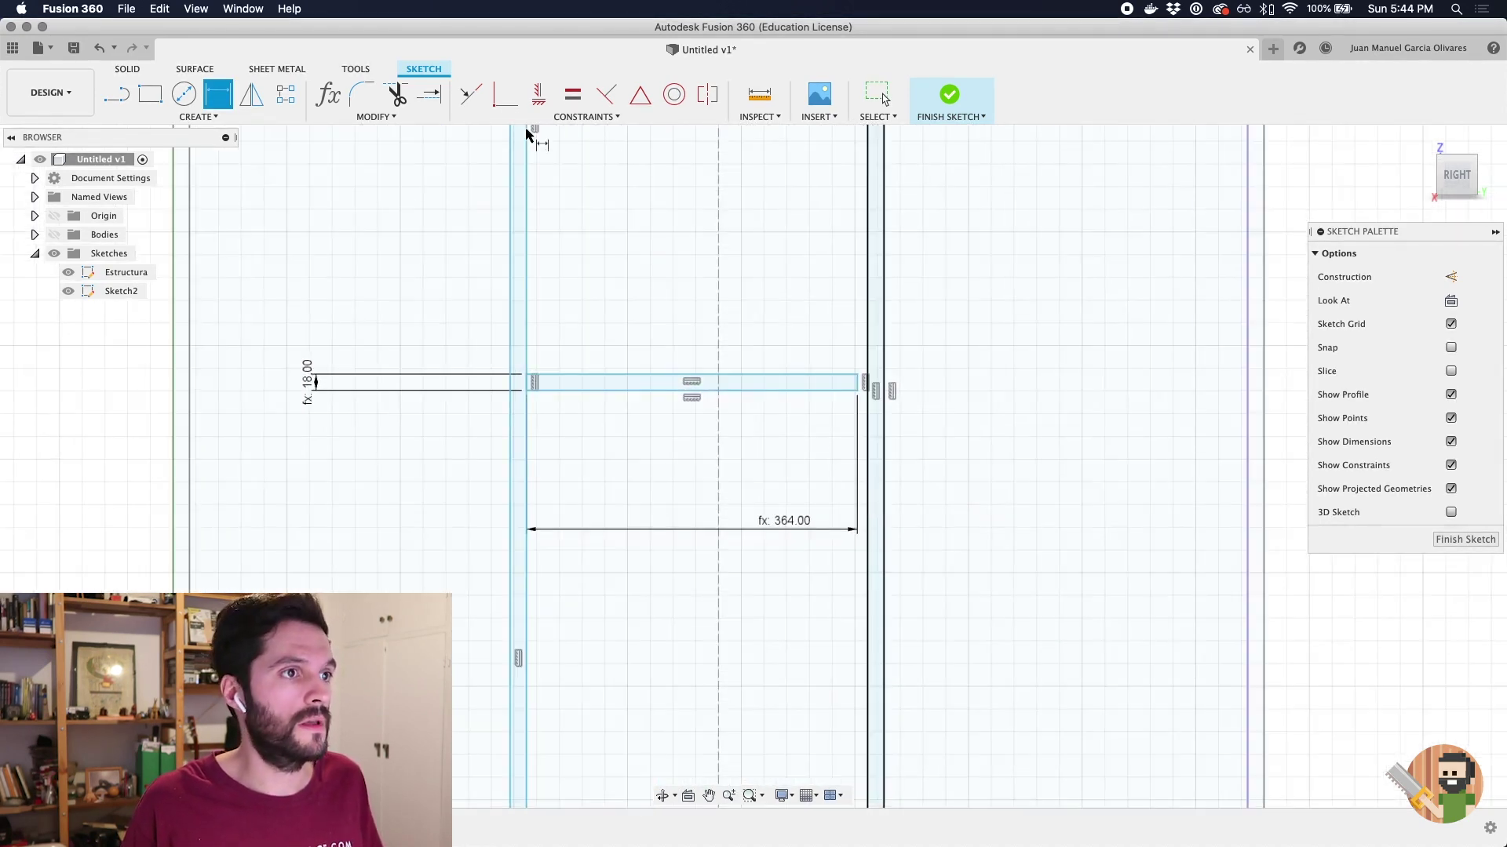
pyautogui.press('Escape')
pyautogui.click(857, 375)
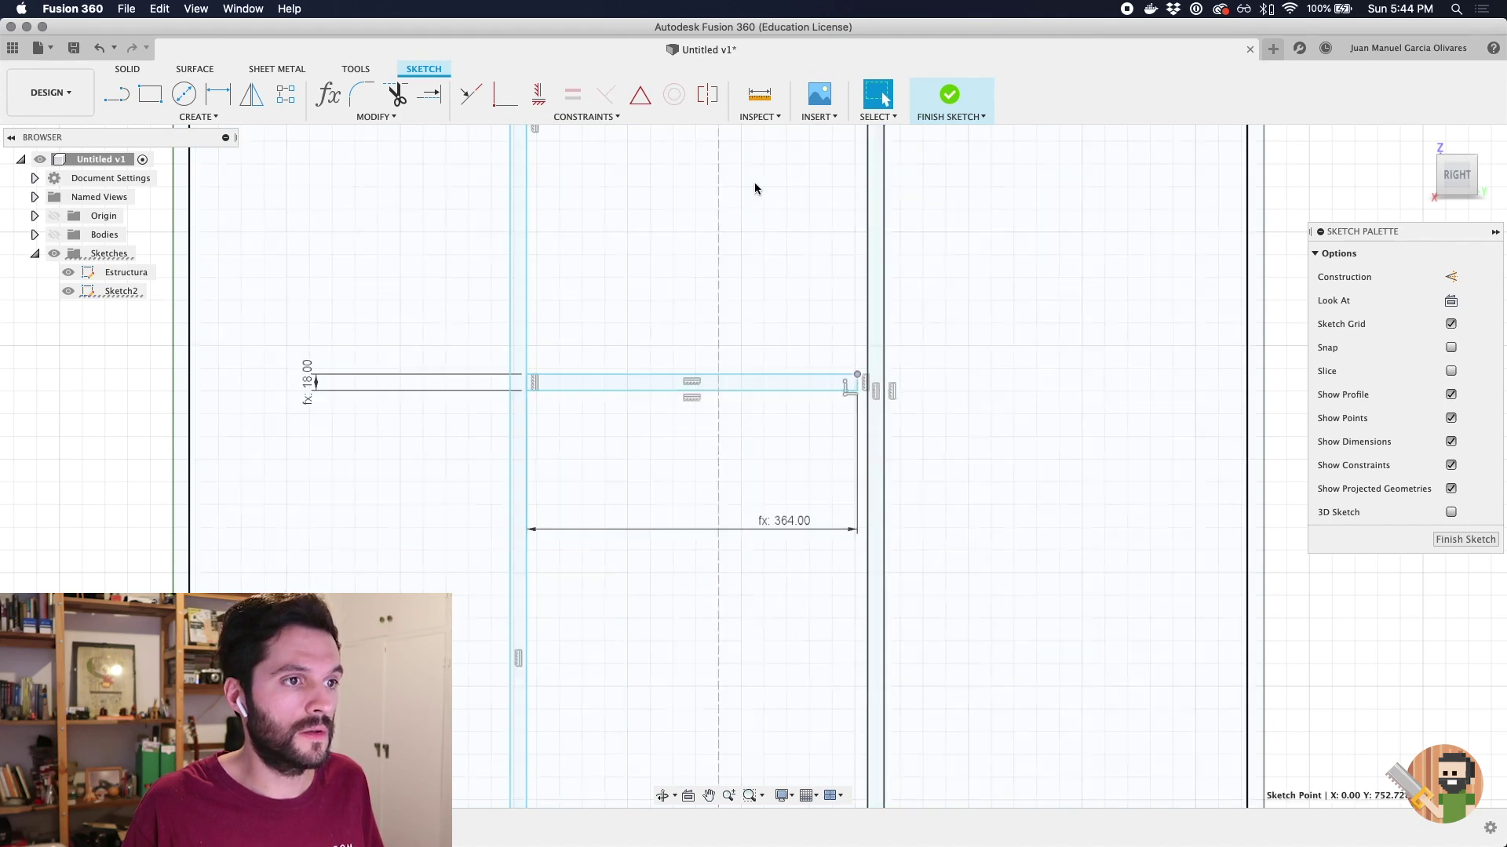
pyautogui.click(504, 94)
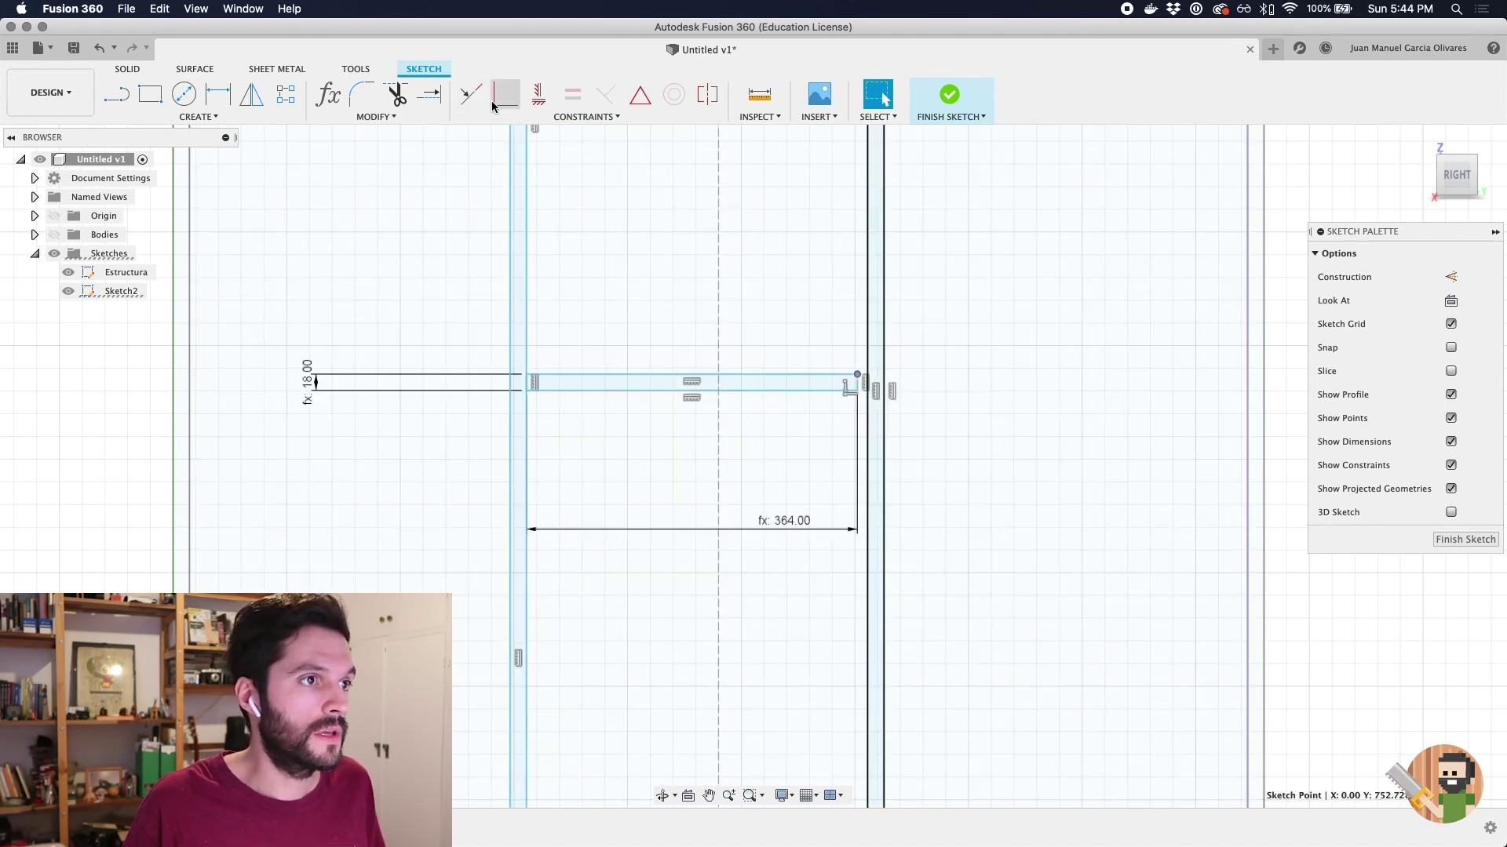
pyautogui.click(867, 261)
pyautogui.scroll(4, 683, 335)
pyautogui.scroll(-5, 682, 335)
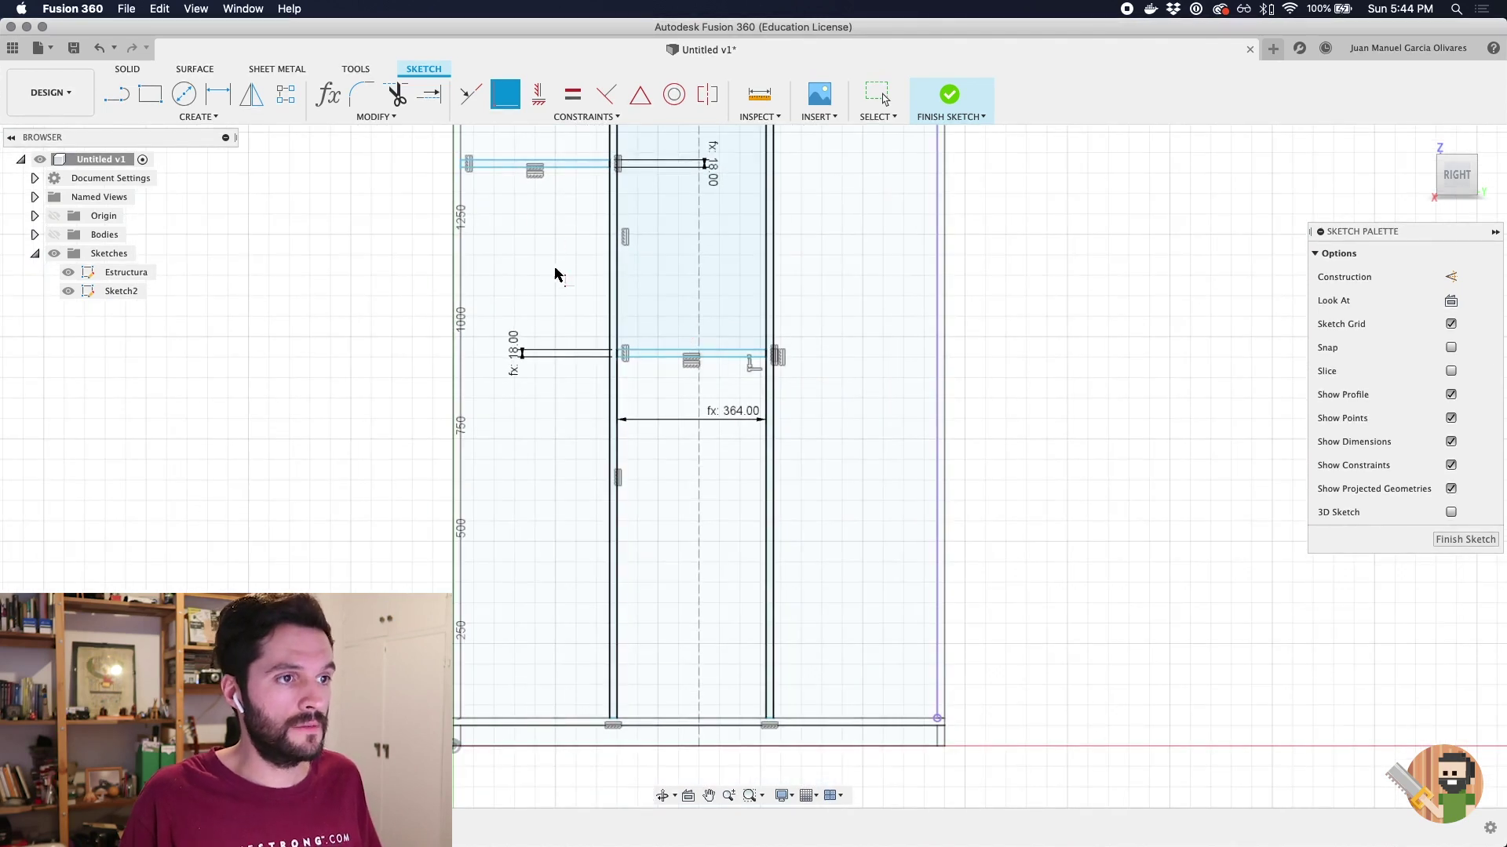
# Step: Test how freely the second divider and the two shelves move, and examine how the left compartment's shelf meets its side panels
pyautogui.press('Escape')
pyautogui.click(619, 386)
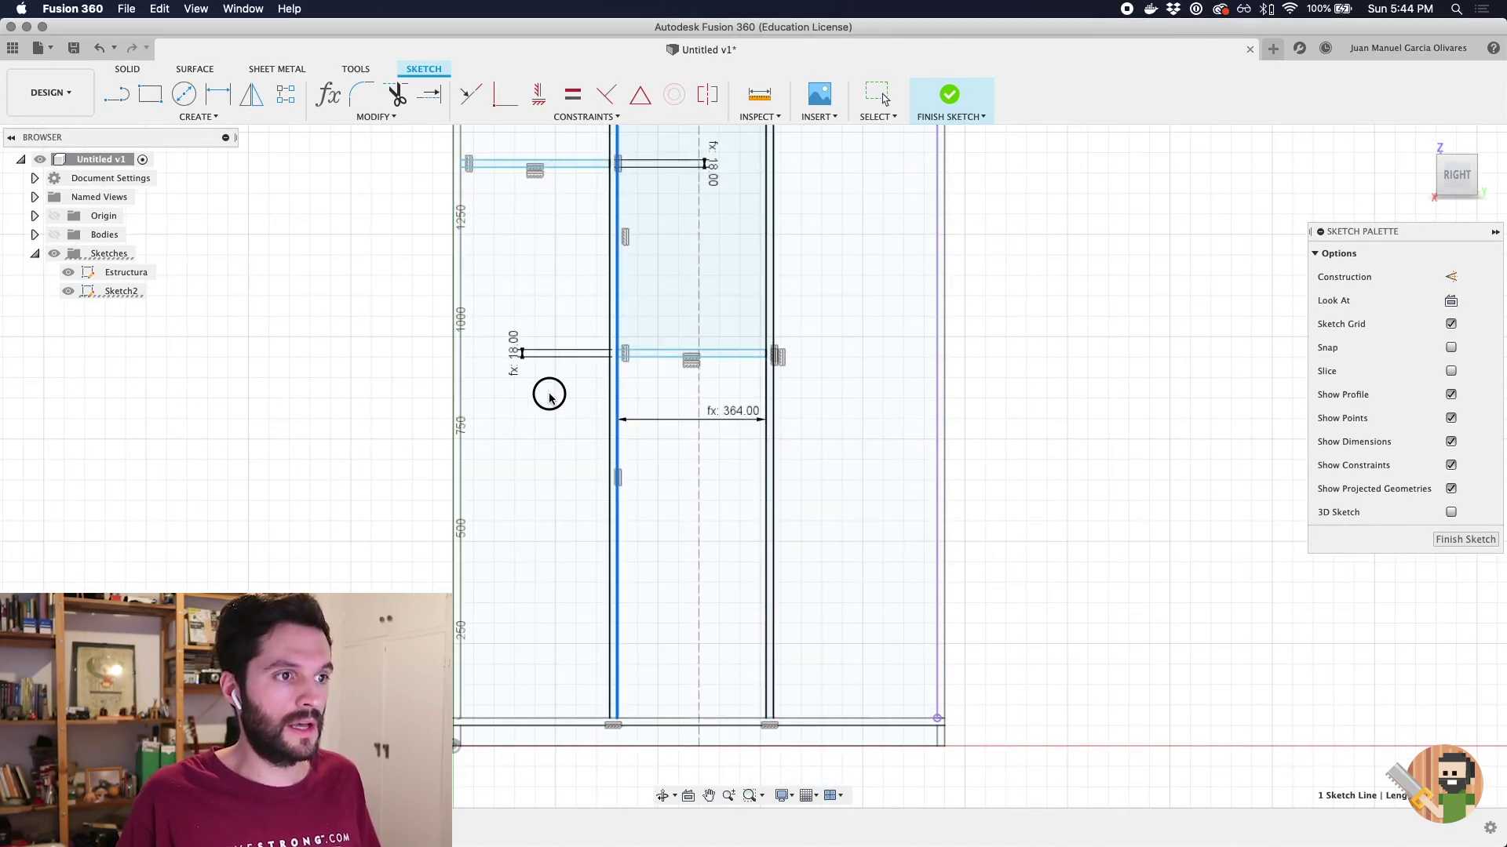
pyautogui.click(673, 359)
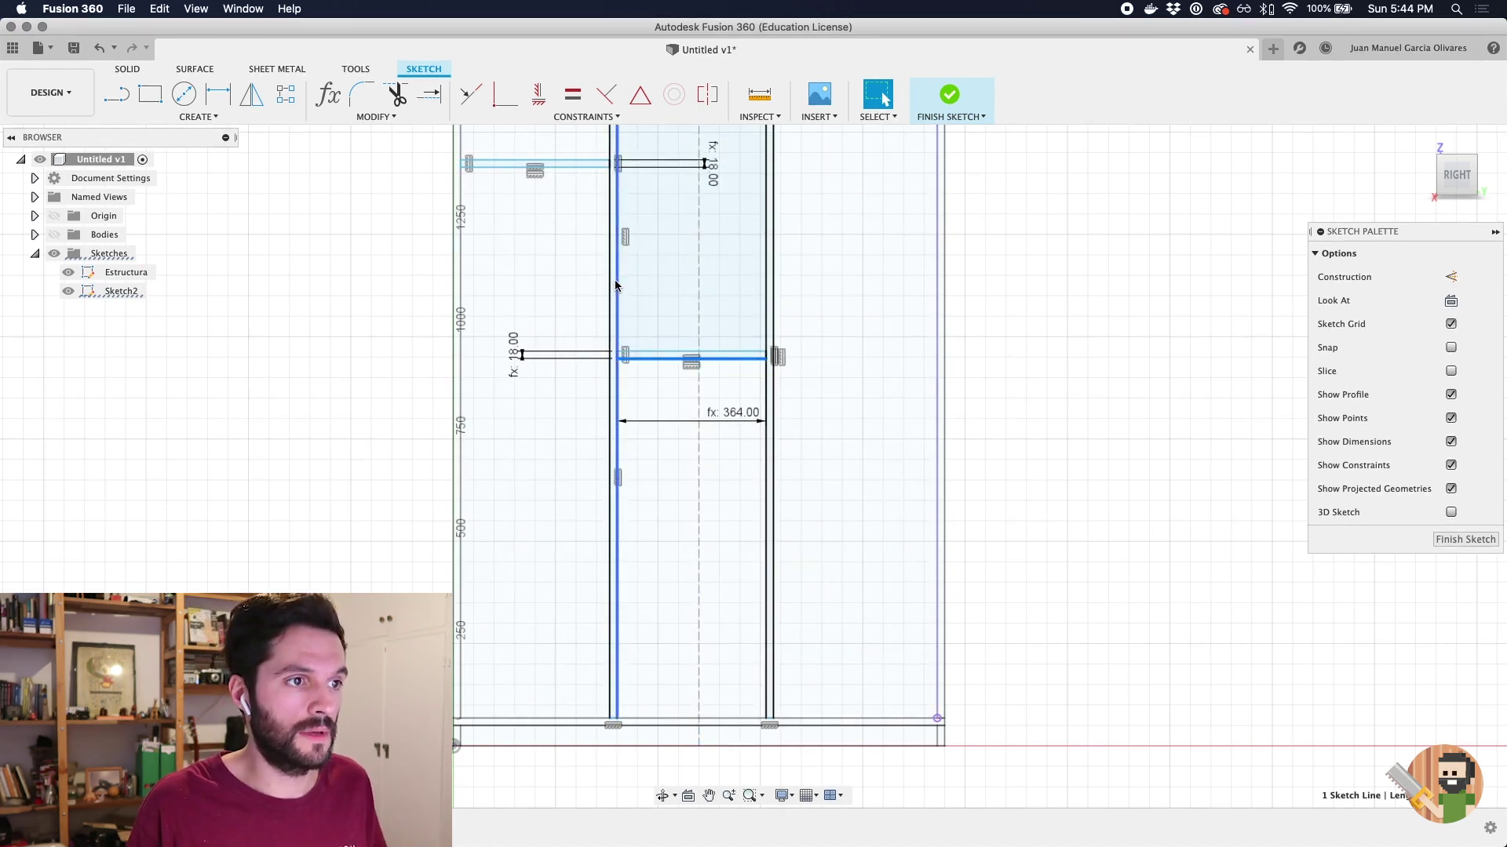
pyautogui.scroll(-3, 616, 281)
pyautogui.moveTo(545, 222)
pyautogui.mouseDown(button='middle')
pyautogui.moveTo(589, 362)
pyautogui.moveTo(624, 308)
pyautogui.mouseUp(button='middle')
pyautogui.scroll(6, 626, 317)
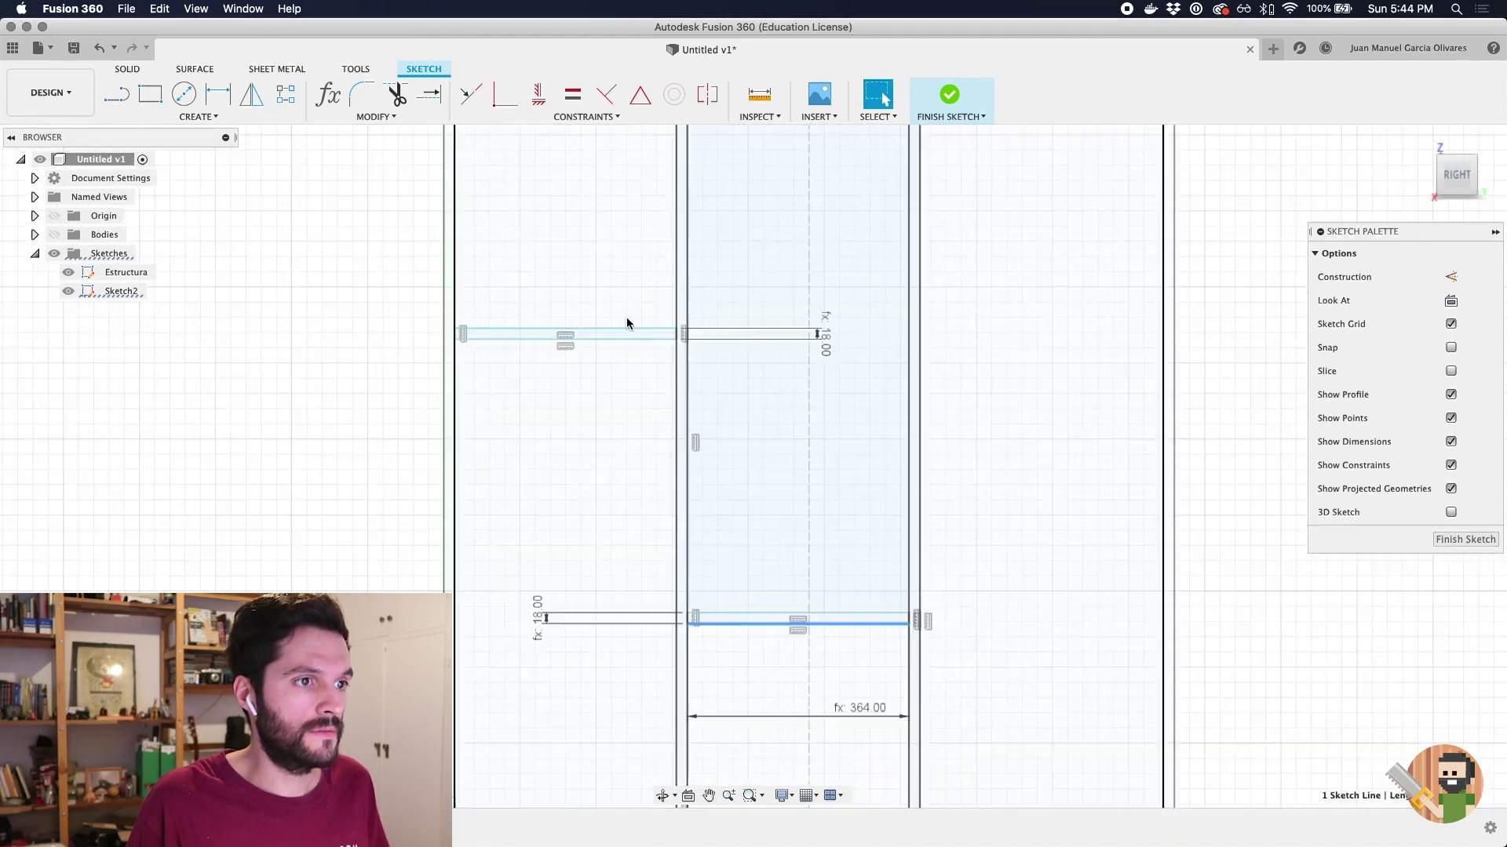
pyautogui.moveTo(709, 337)
pyautogui.mouseDown()
pyautogui.moveTo(622, 323)
pyautogui.moveTo(629, 343)
pyautogui.moveTo(410, 347)
pyautogui.moveTo(411, 280)
pyautogui.moveTo(420, 334)
pyautogui.mouseUp()
pyautogui.scroll(-5, 566, 355)
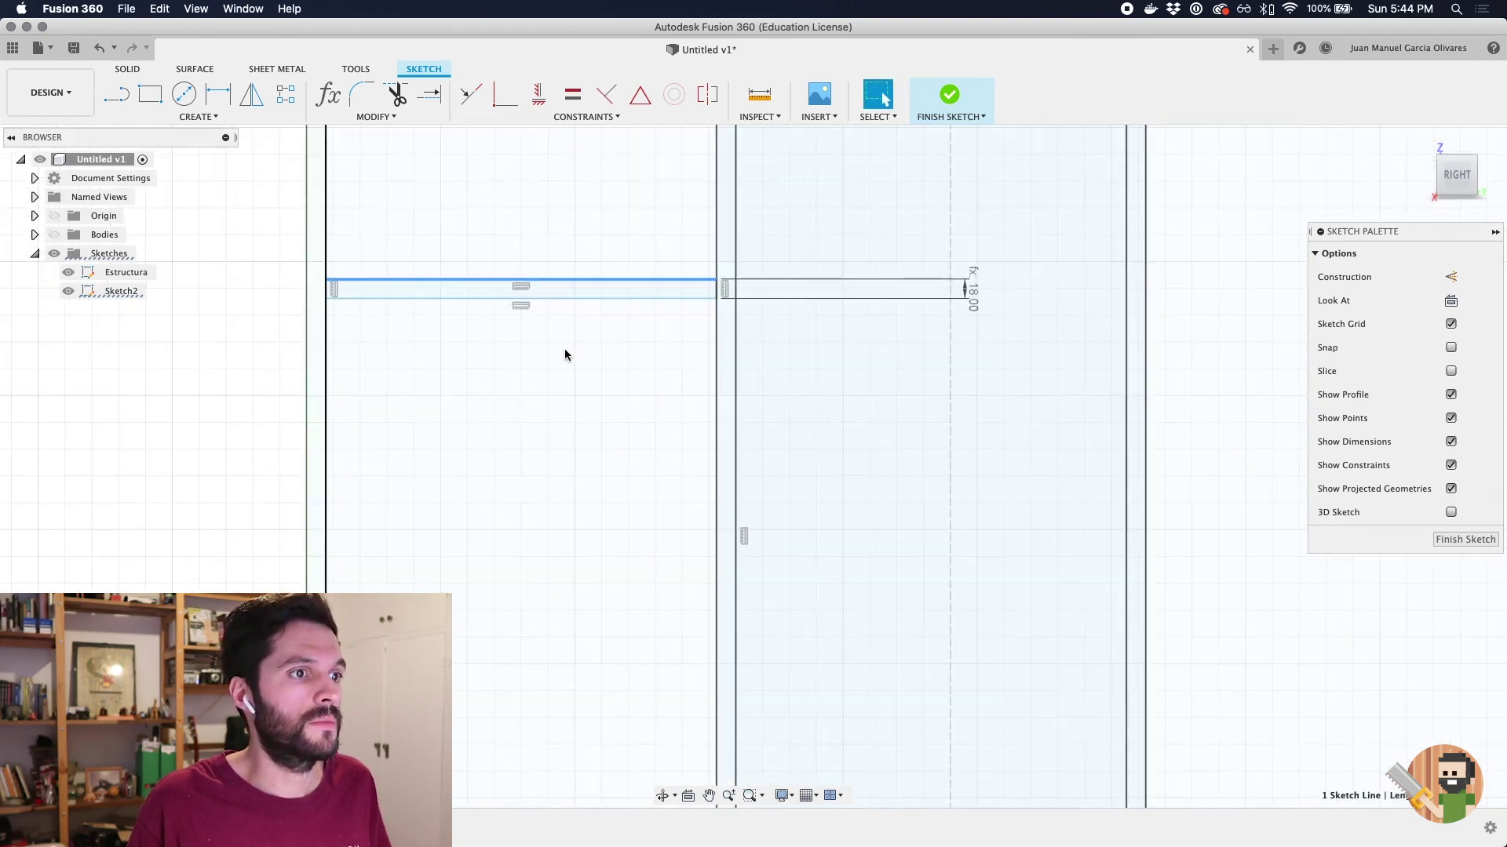
pyautogui.press('Escape')
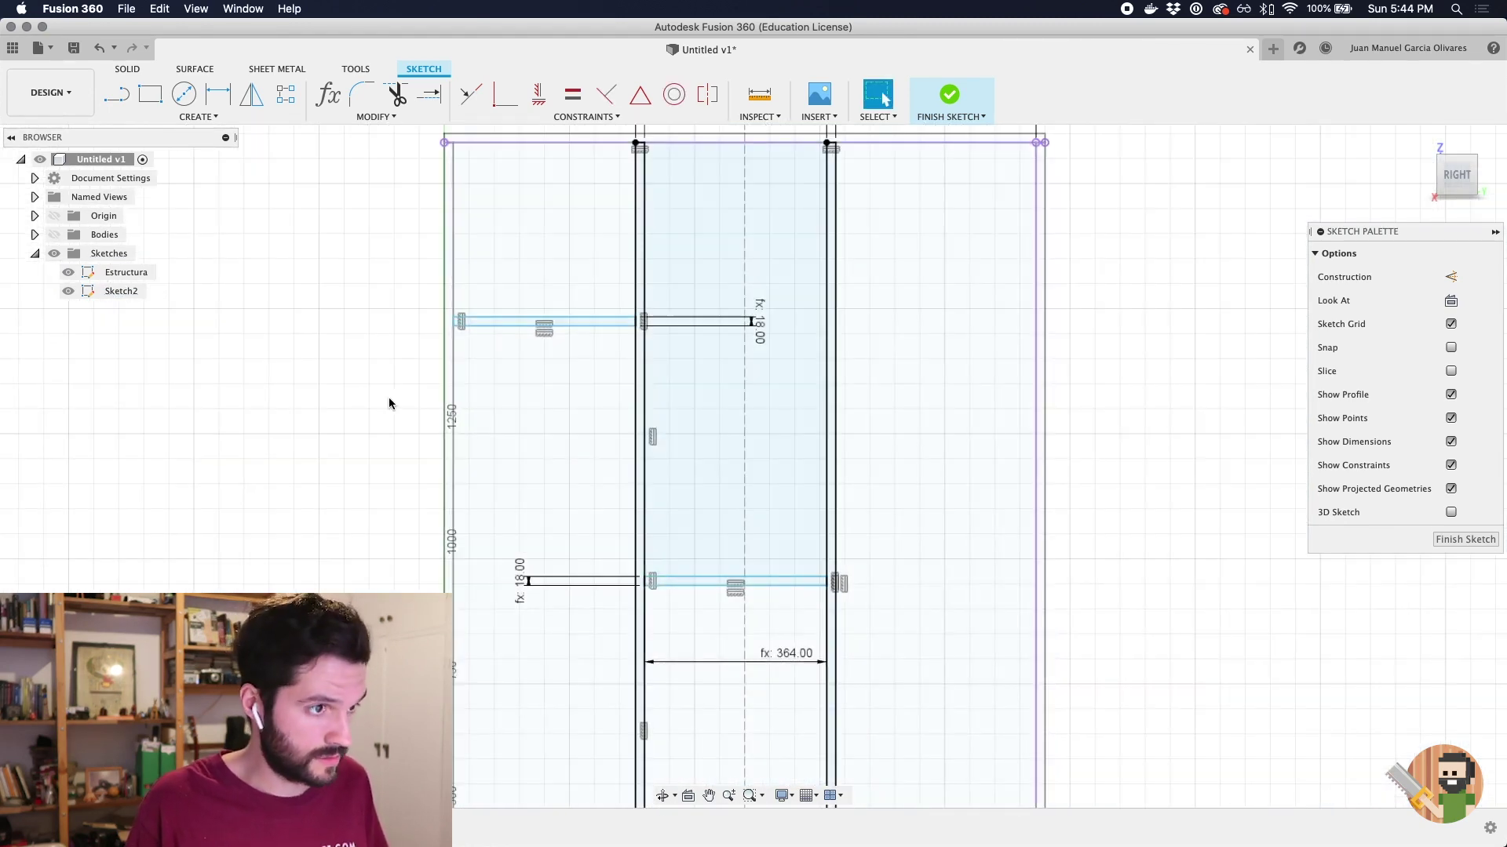
# Step: Dimension the left compartment's shelf length as anchoEstante and place the dimension outside the wardrobe beyond its left side
pyautogui.press('d')
pyautogui.click(496, 329)
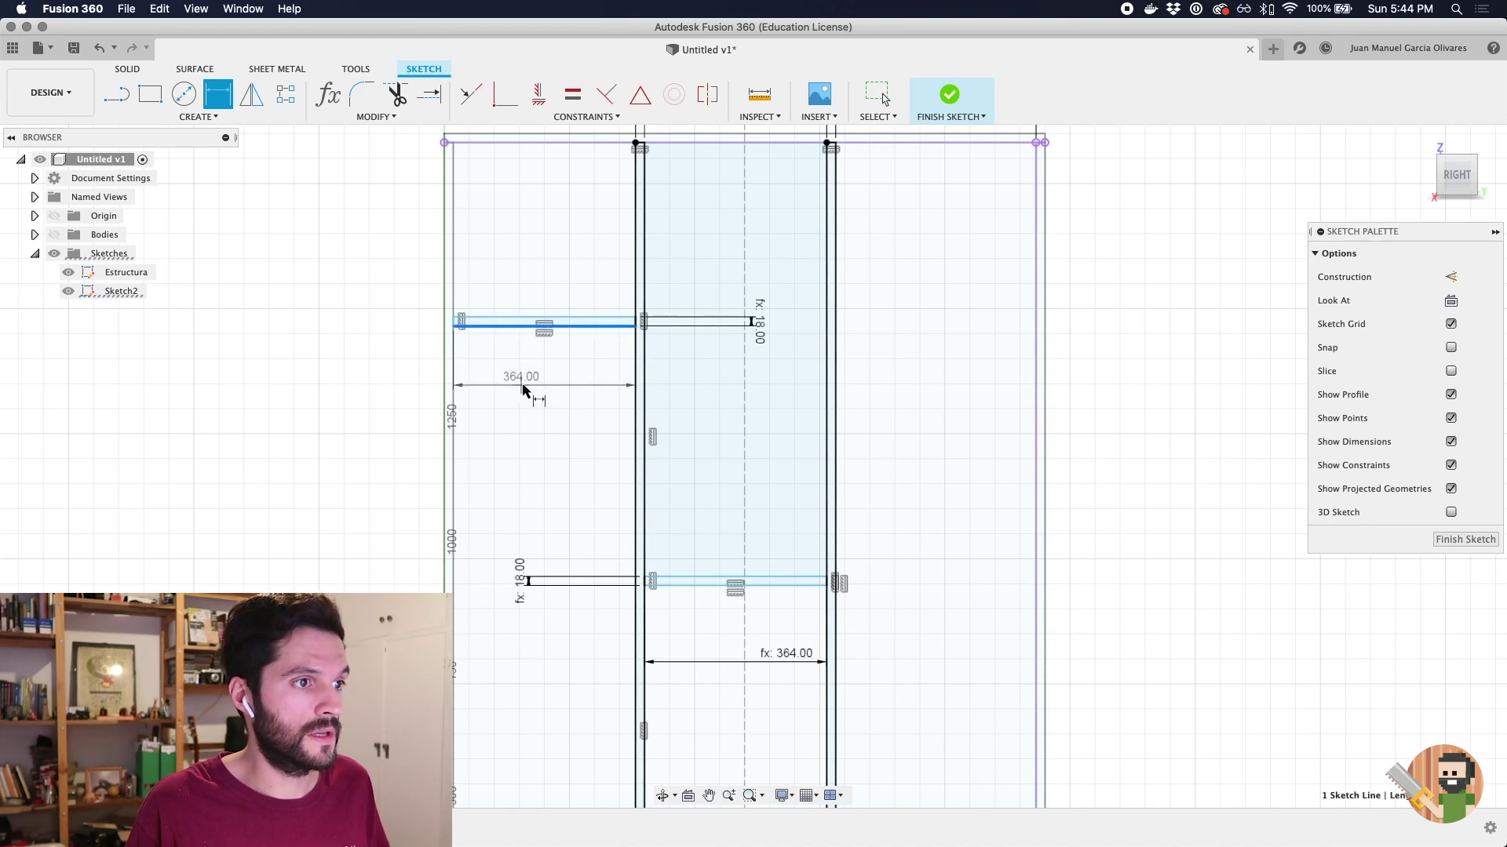
pyautogui.click(548, 407)
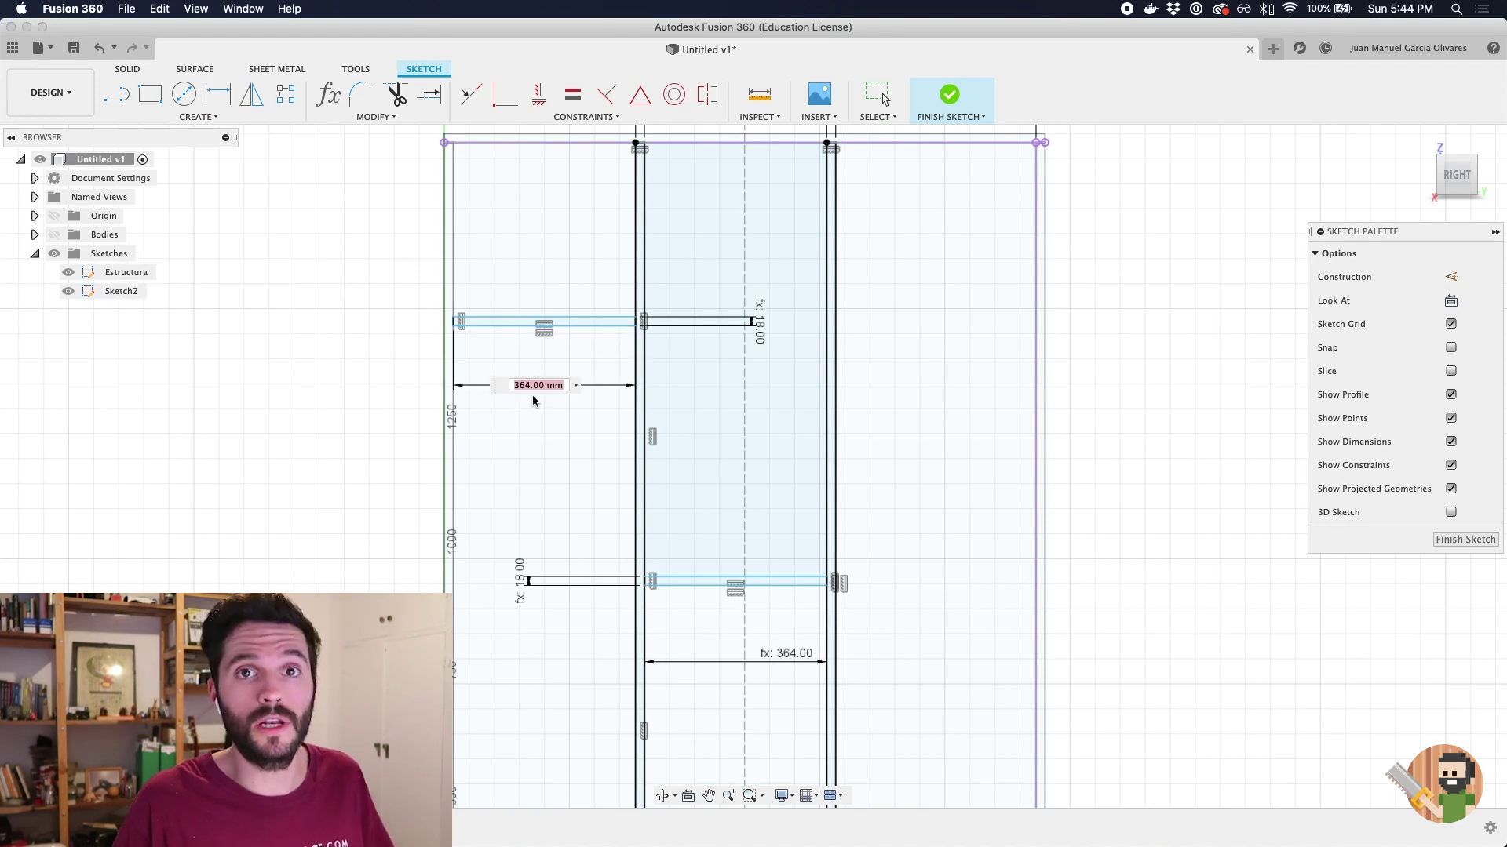
pyautogui.write('ancho')
pyautogui.press('Down')
pyautogui.press('Down')
pyautogui.press('Return')
pyautogui.press('Return')
pyautogui.moveTo(530, 387); pyautogui.dragTo(227, 420)
pyautogui.press('d')
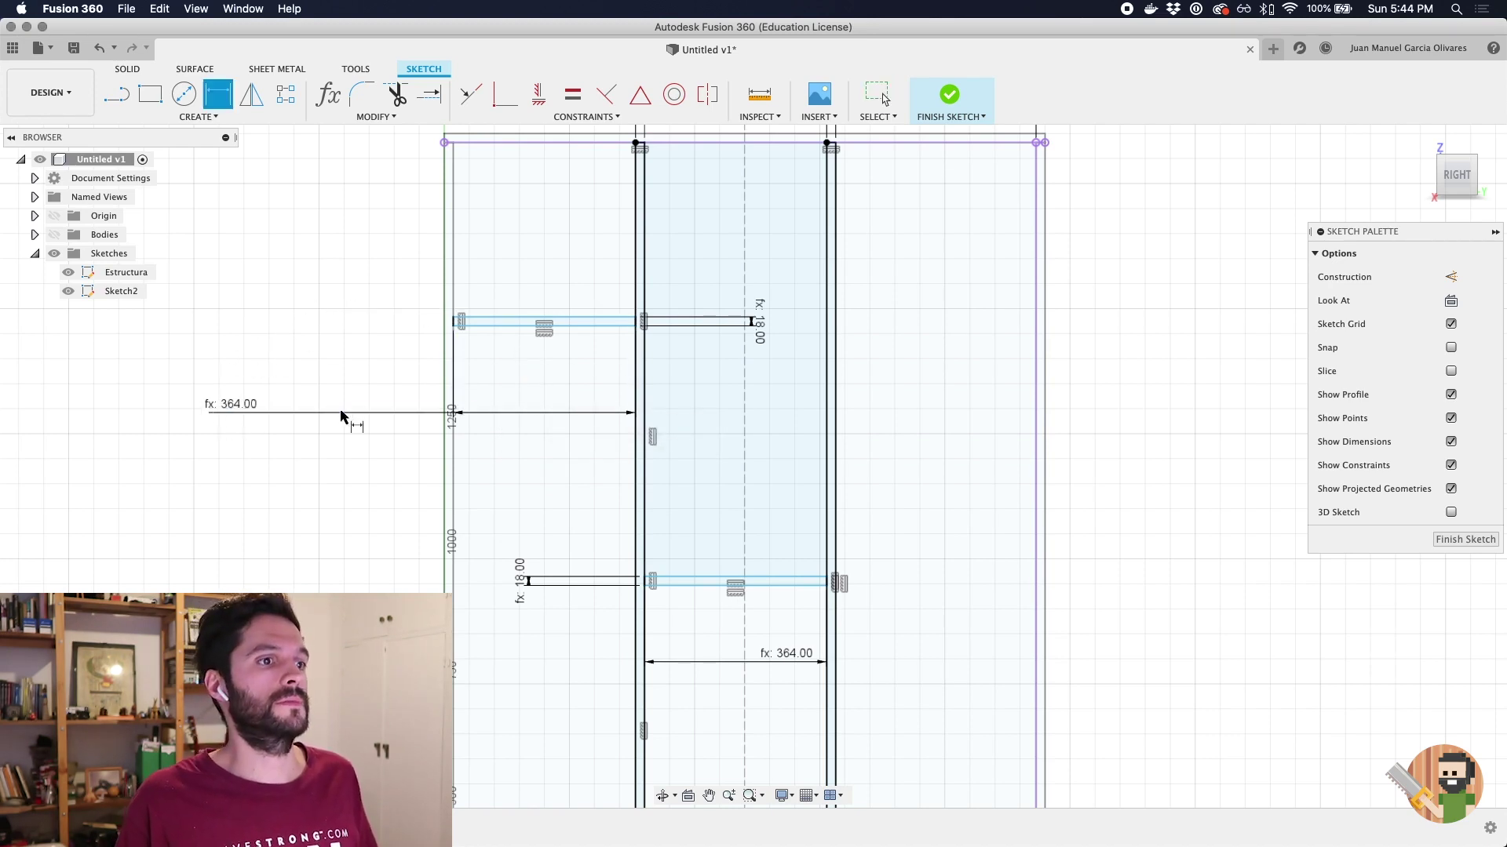
pyautogui.scroll(3, 445, 429)
pyautogui.scroll(-3, 441, 432)
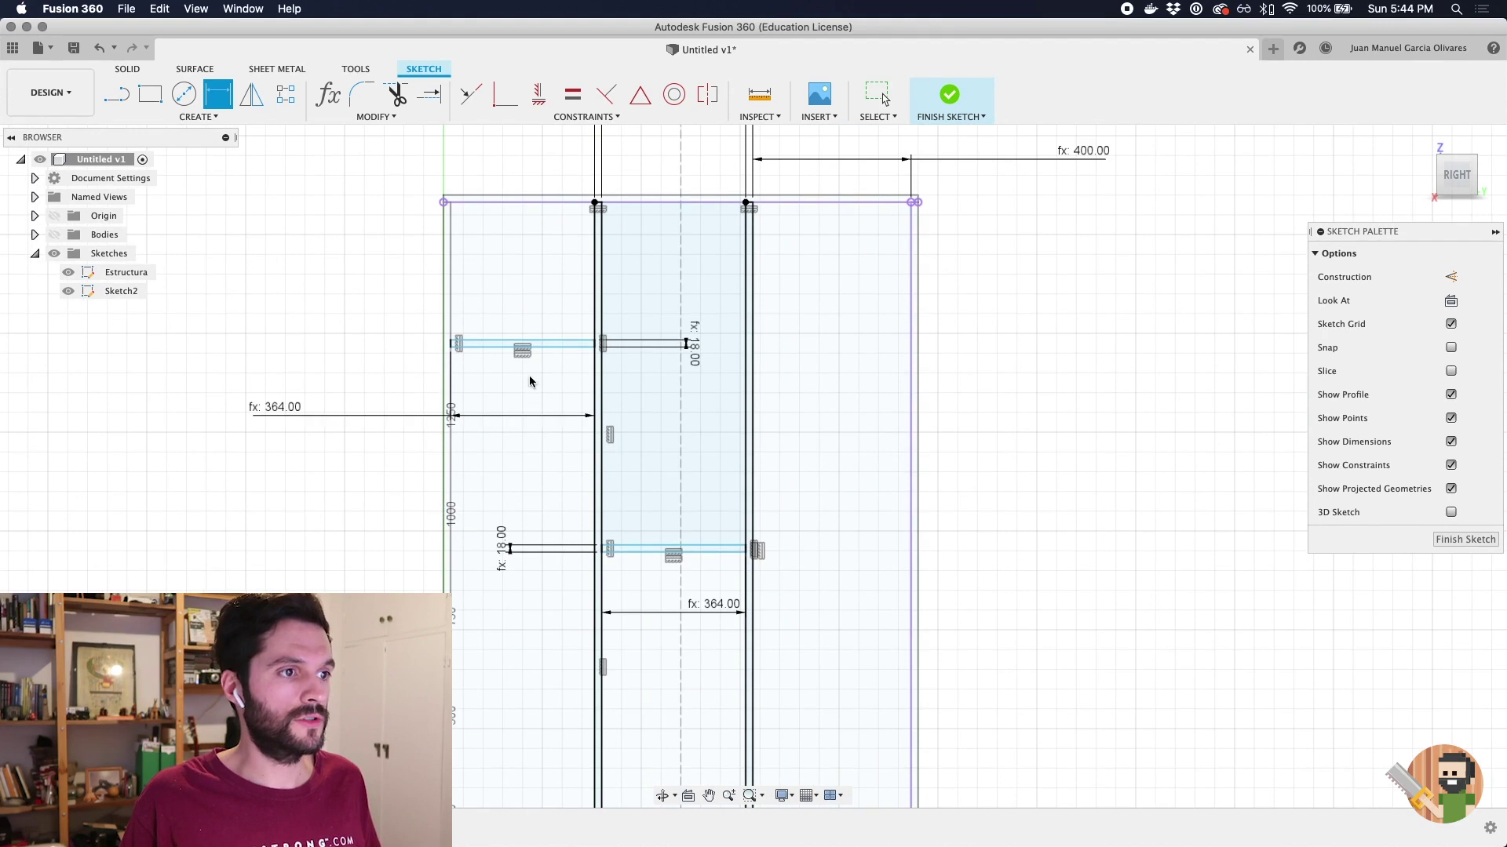
pyautogui.press('Escape')
# Step: Move the middle and left shelves up to near the top of their compartments, keeping them at slightly different heights
pyautogui.click(533, 286)
pyautogui.moveTo(702, 541)
pyautogui.mouseDown()
pyautogui.moveTo(689, 289)
pyautogui.moveTo(686, 318)
pyautogui.moveTo(690, 292)
pyautogui.moveTo(577, 250)
pyautogui.mouseUp()
pyautogui.moveTo(503, 322); pyautogui.dragTo(642, 285)
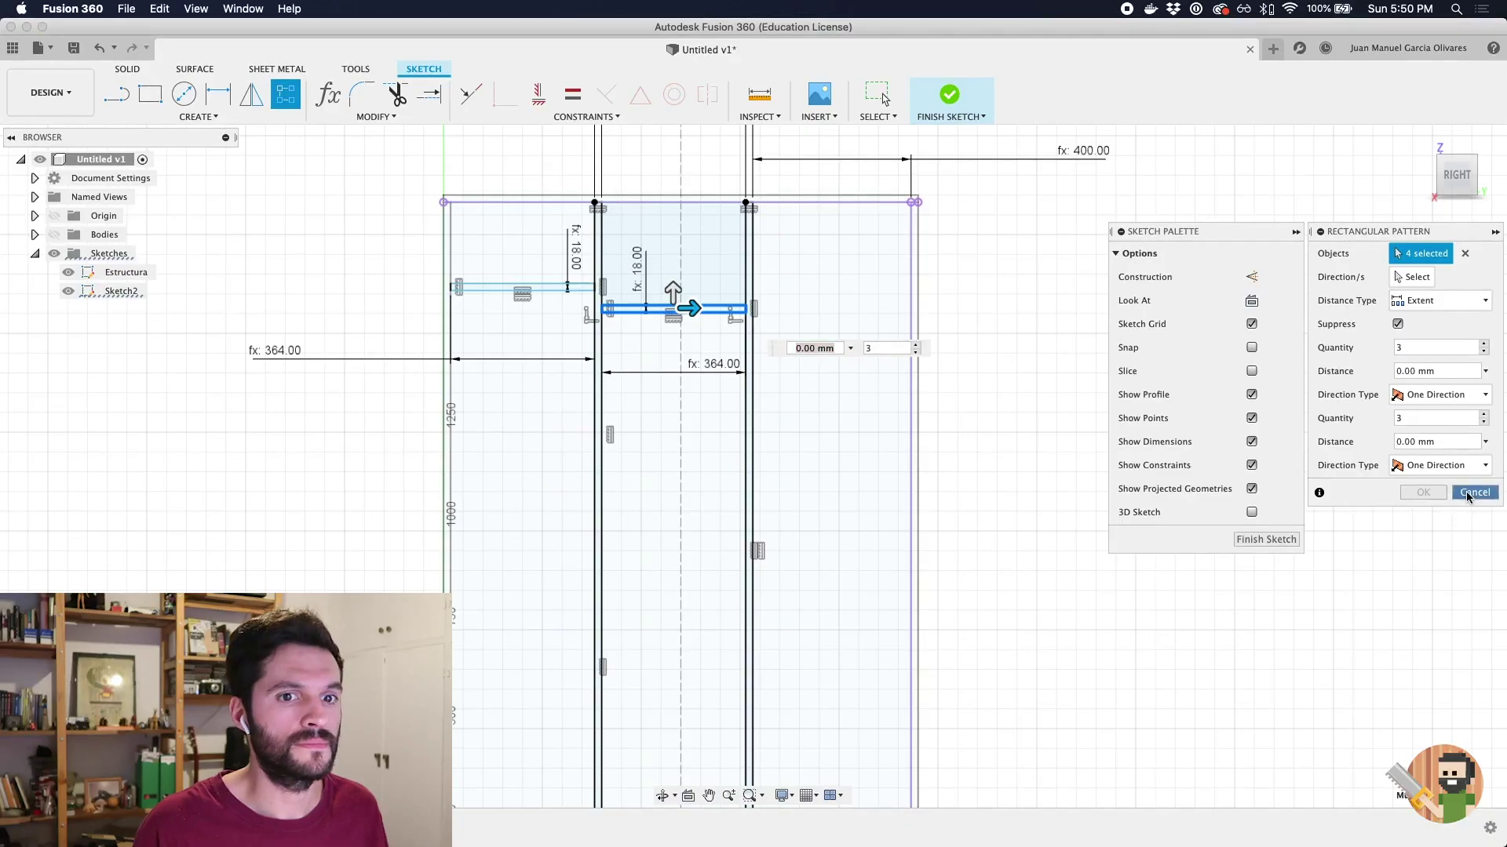
pyautogui.press('Escape')
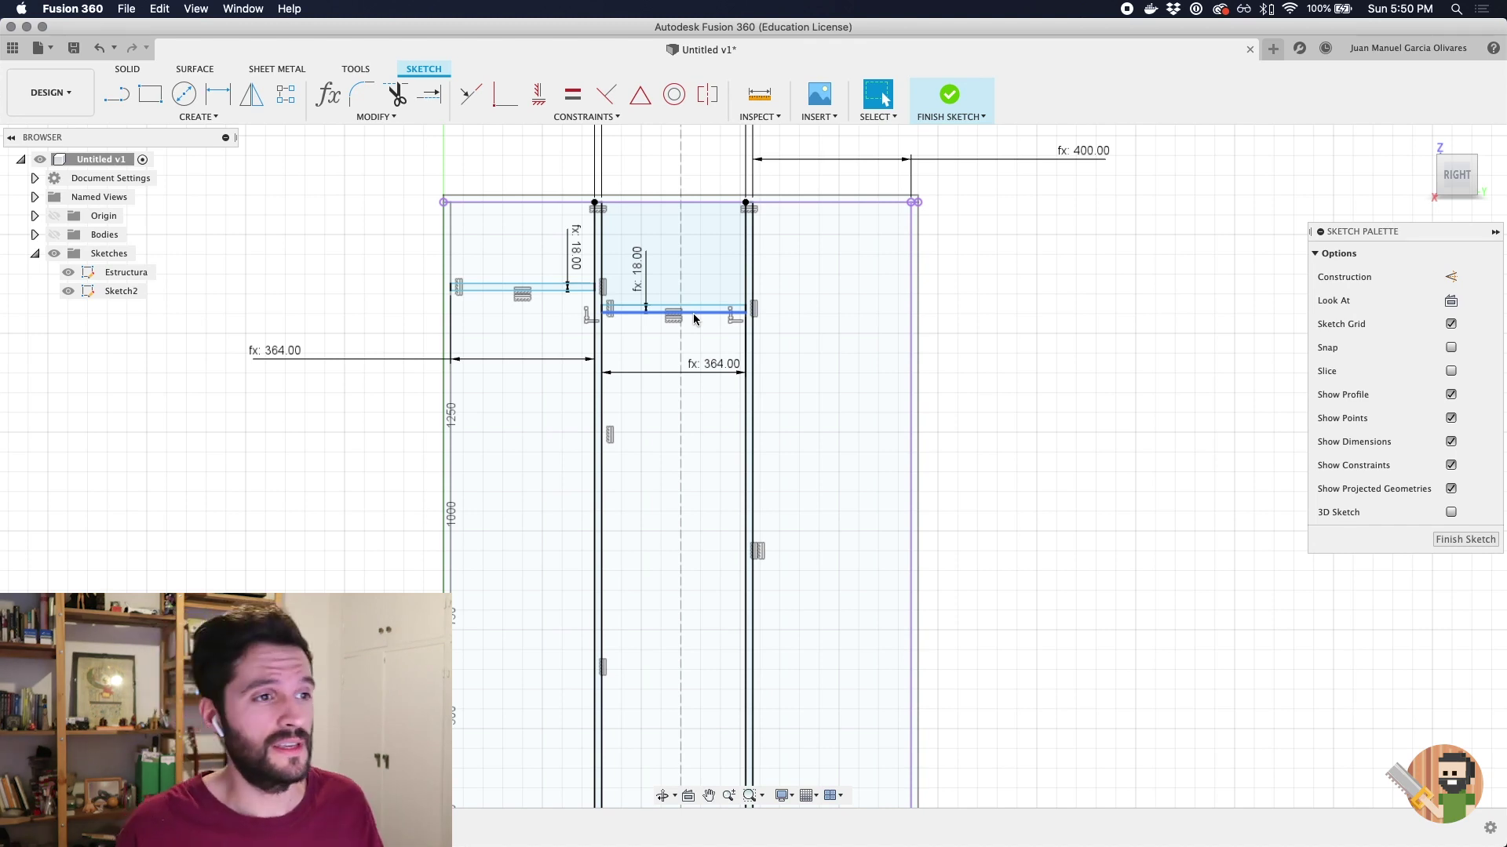
pyautogui.click(694, 315)
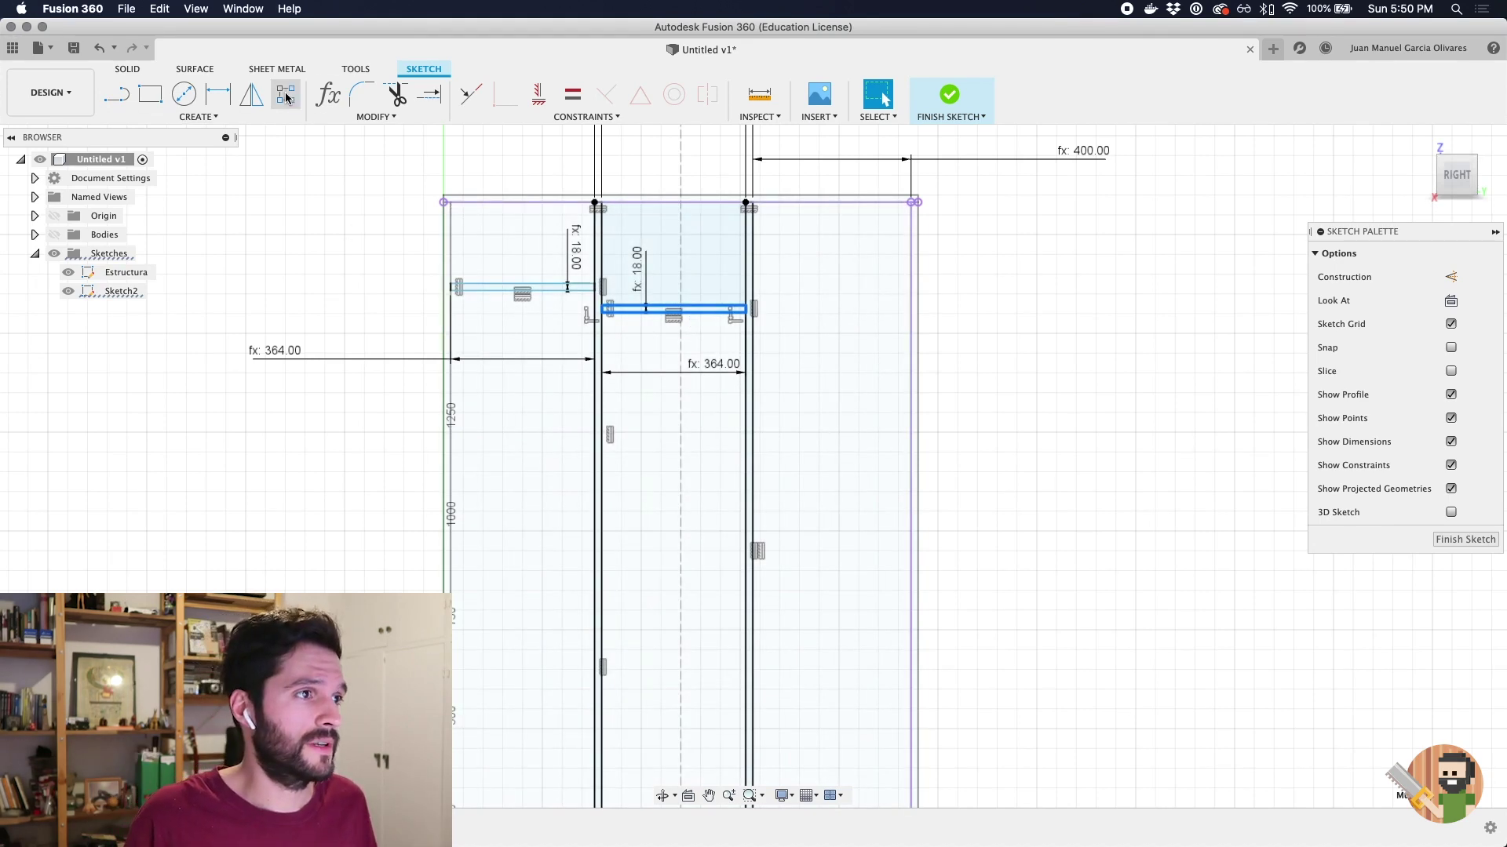
pyautogui.click(224, 120)
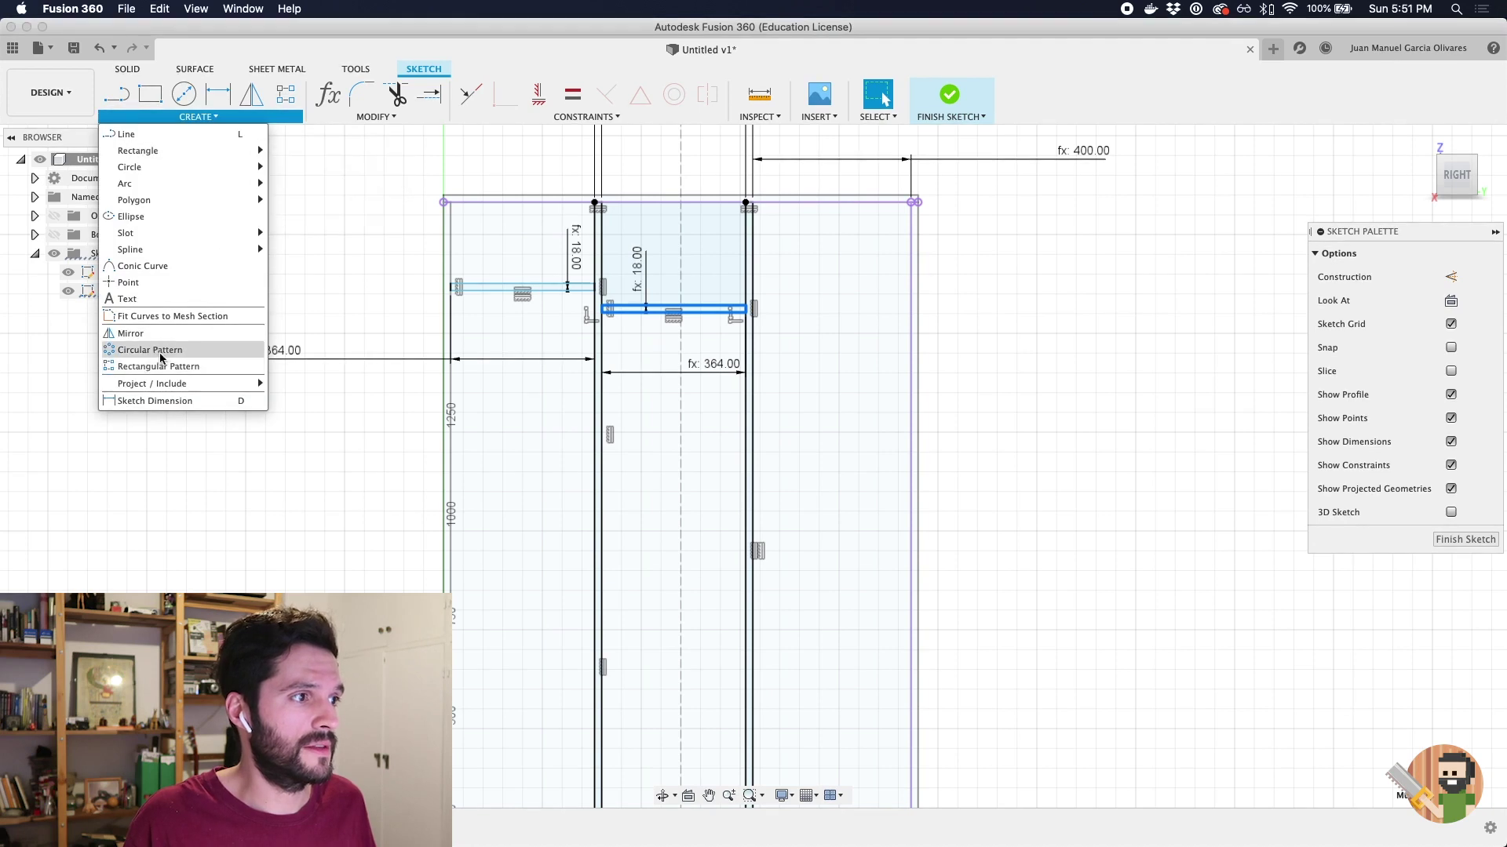
pyautogui.click(157, 366)
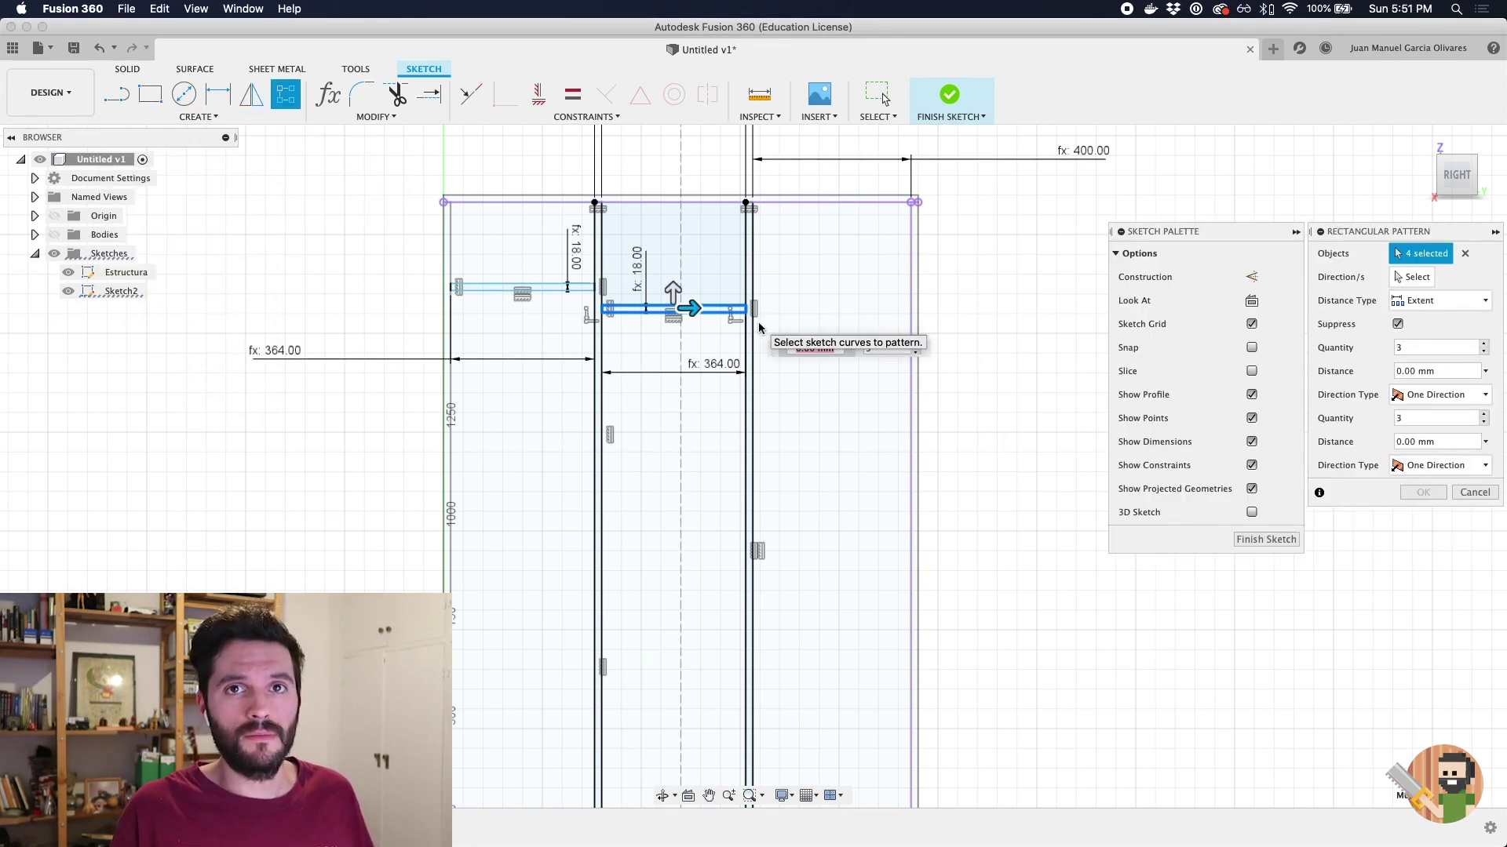
pyautogui.moveTo(1390, 238)
pyautogui.mouseDown()
pyautogui.moveTo(877, 266)
pyautogui.moveTo(999, 264)
pyautogui.mouseUp()
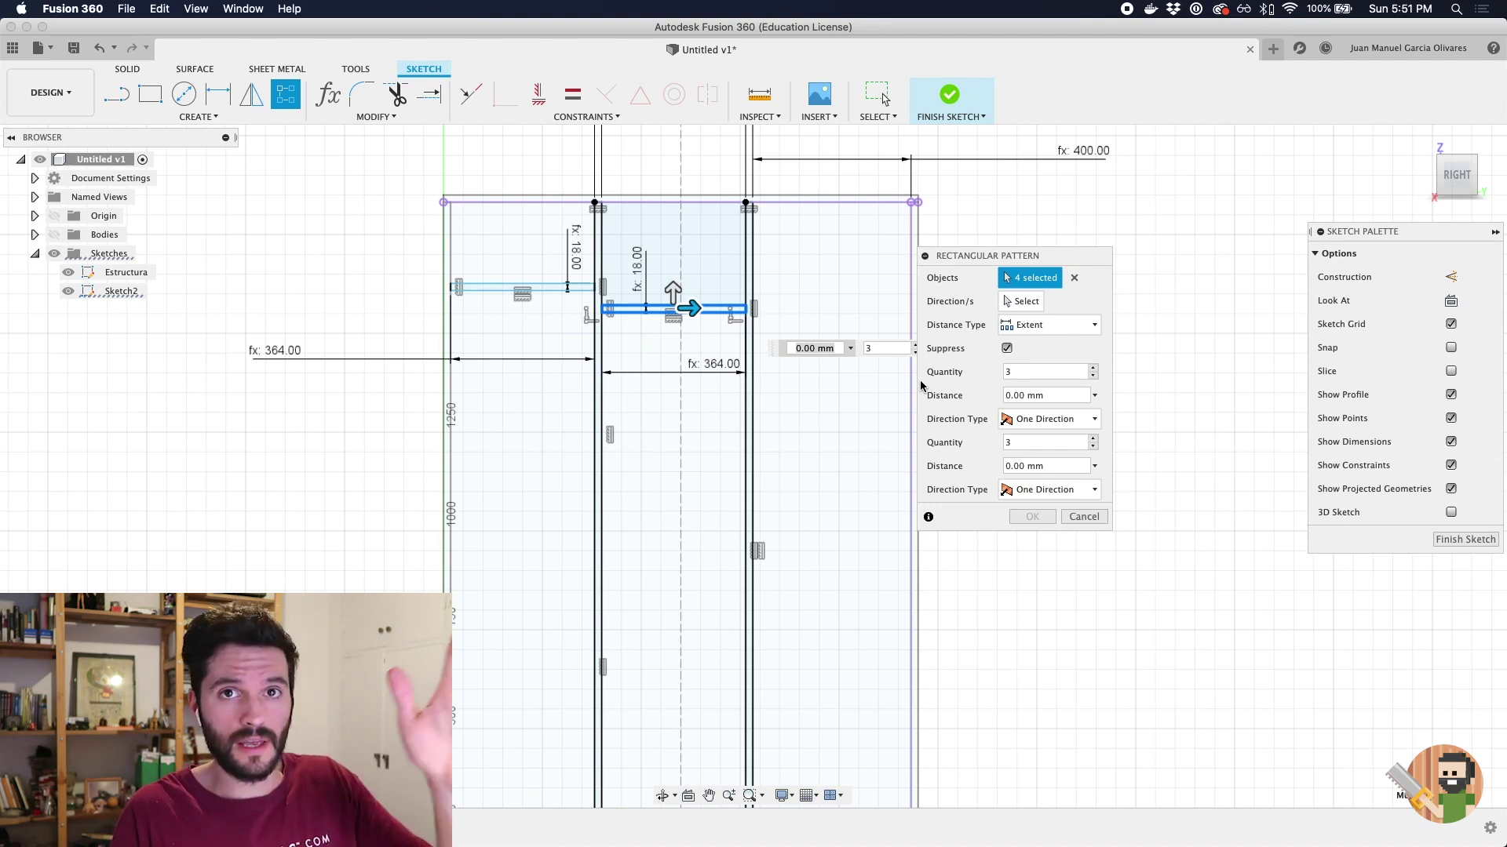
pyautogui.moveTo(694, 306); pyautogui.dragTo(1147, 308)
pyautogui.moveTo(673, 292); pyautogui.dragTo(672, 194)
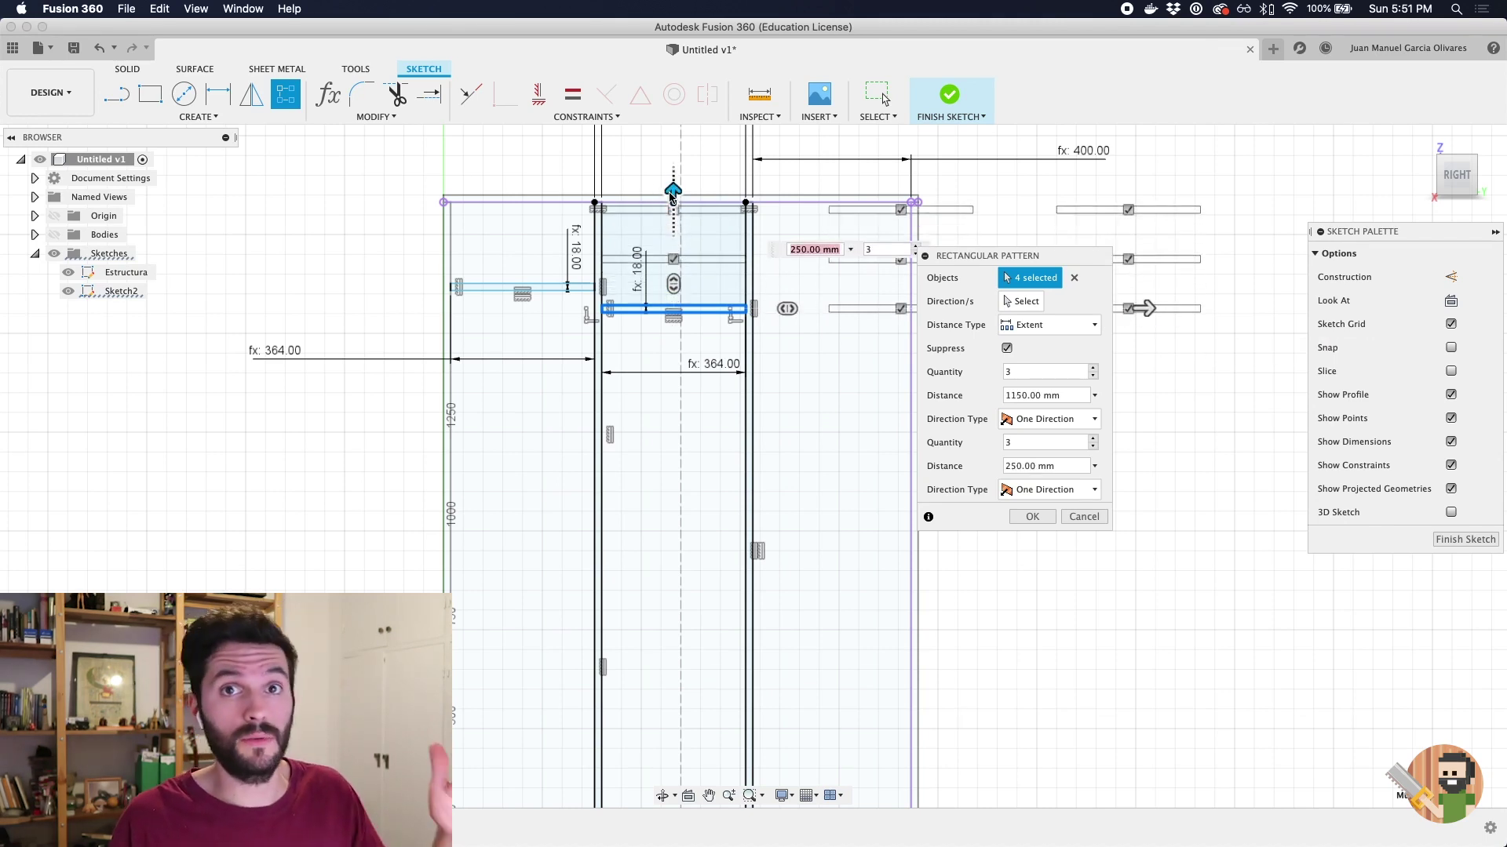
pyautogui.press('Tab')
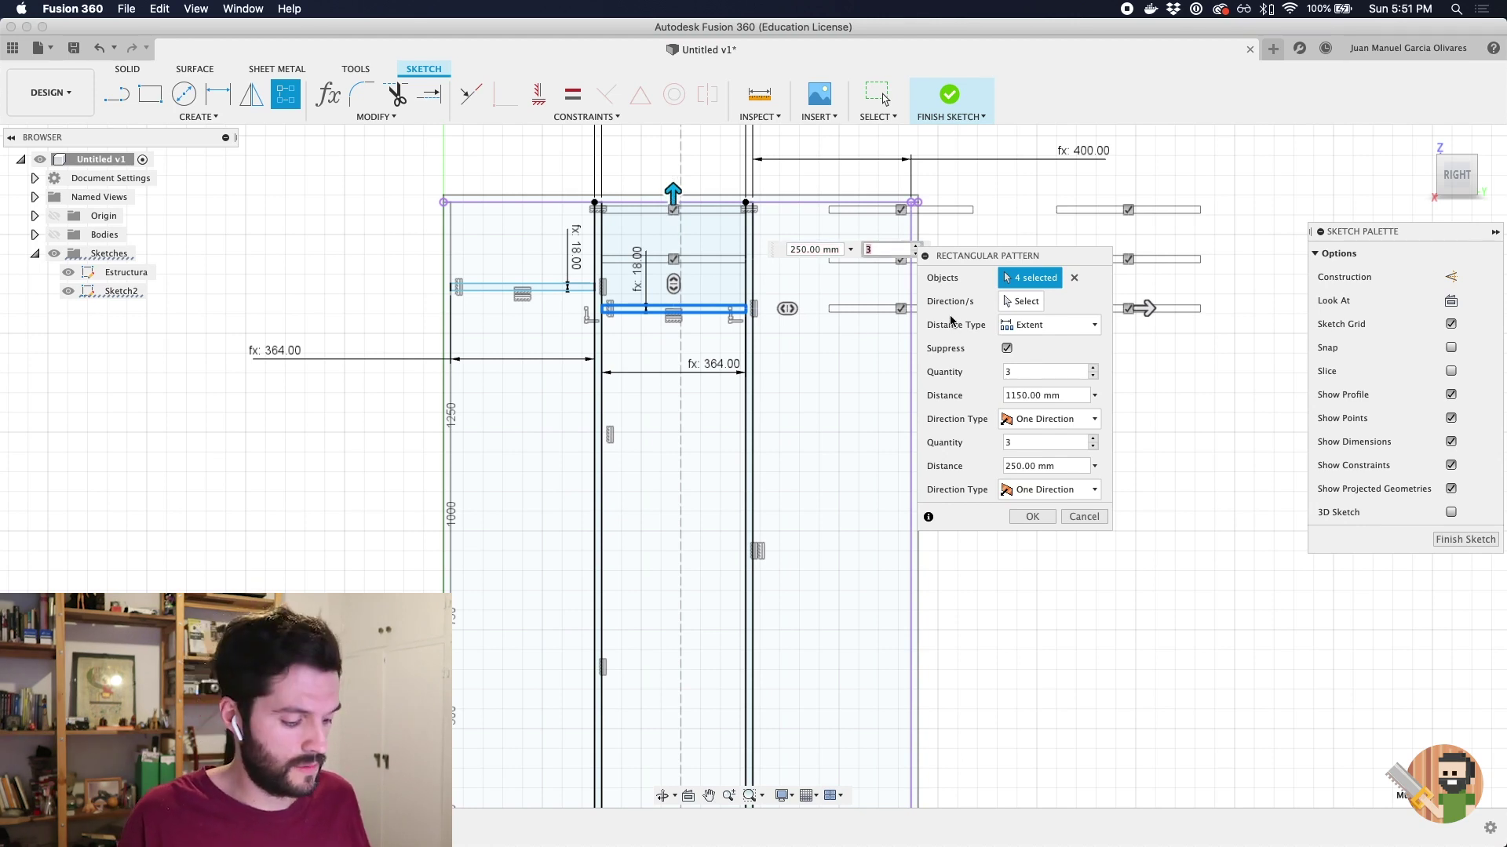
pyautogui.press('Escape')
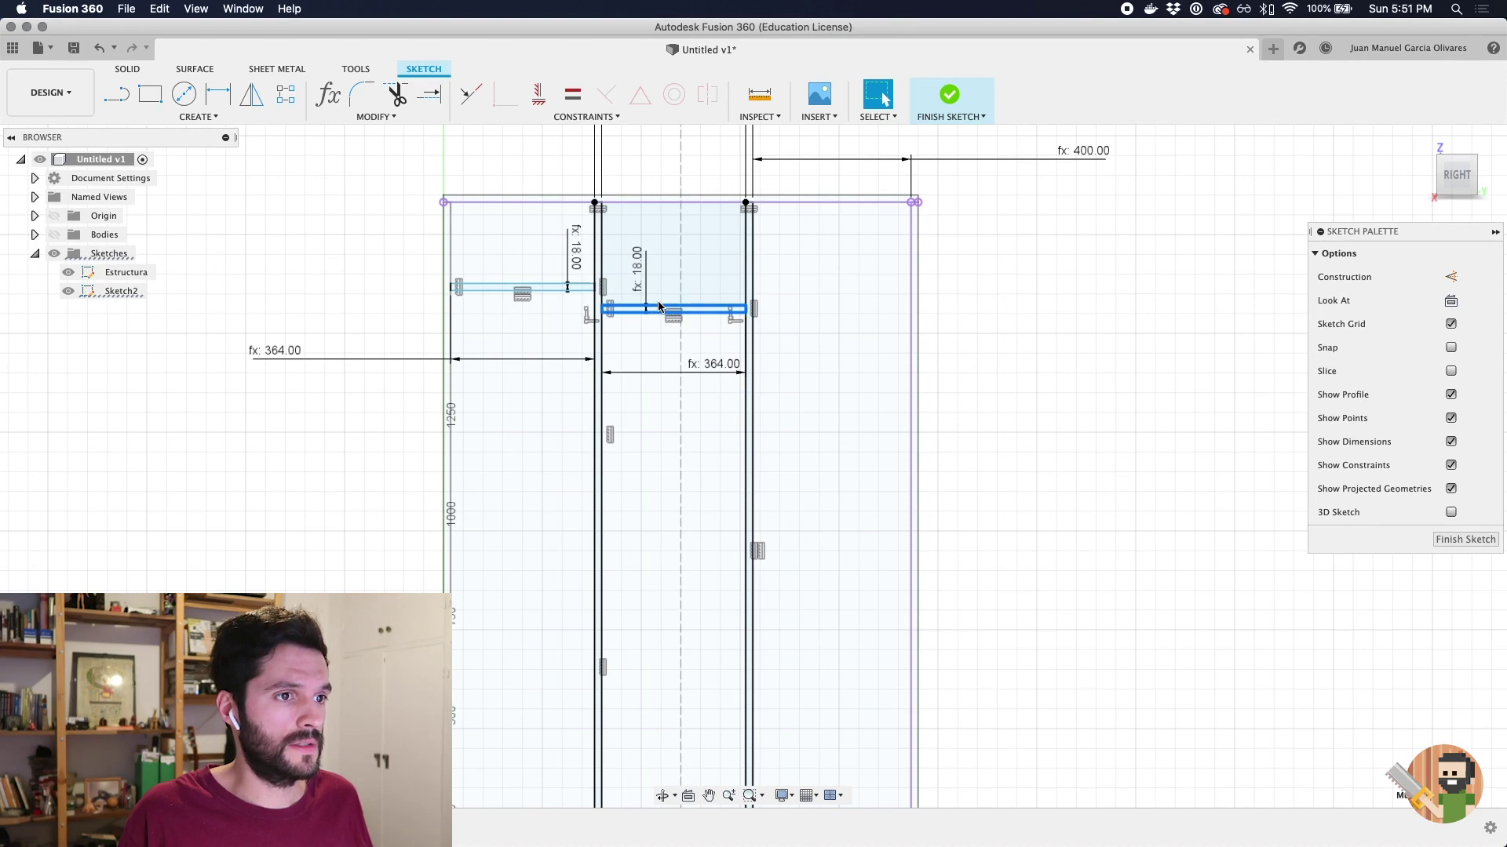
# Step: Start a rectangular pattern of the middle shelf's four lines, extending -800 mm downward with a vertical quantity of 5
pyautogui.click(277, 93)
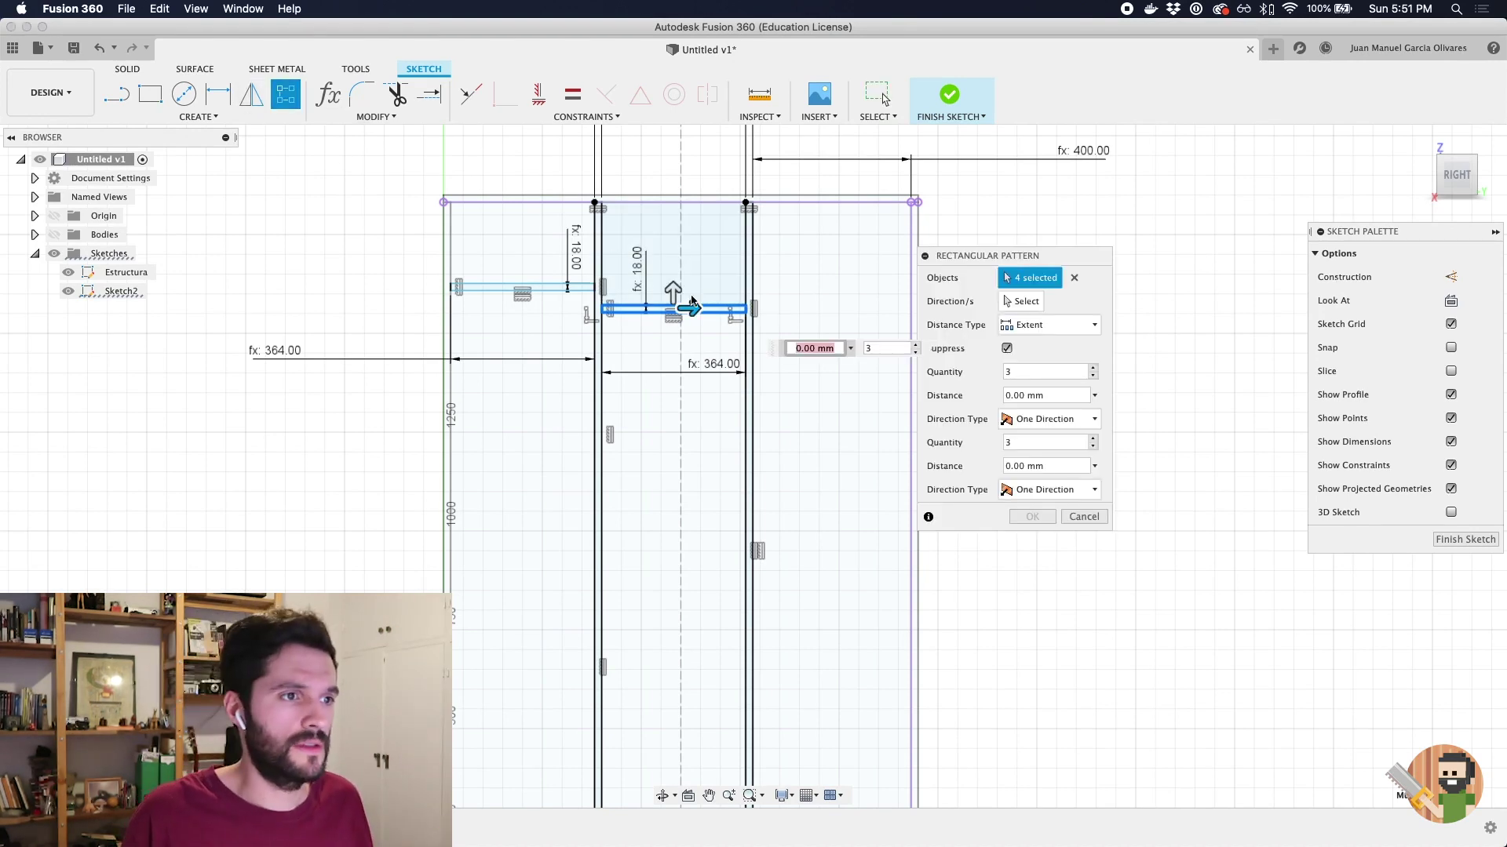
pyautogui.moveTo(675, 295); pyautogui.dragTo(673, 614)
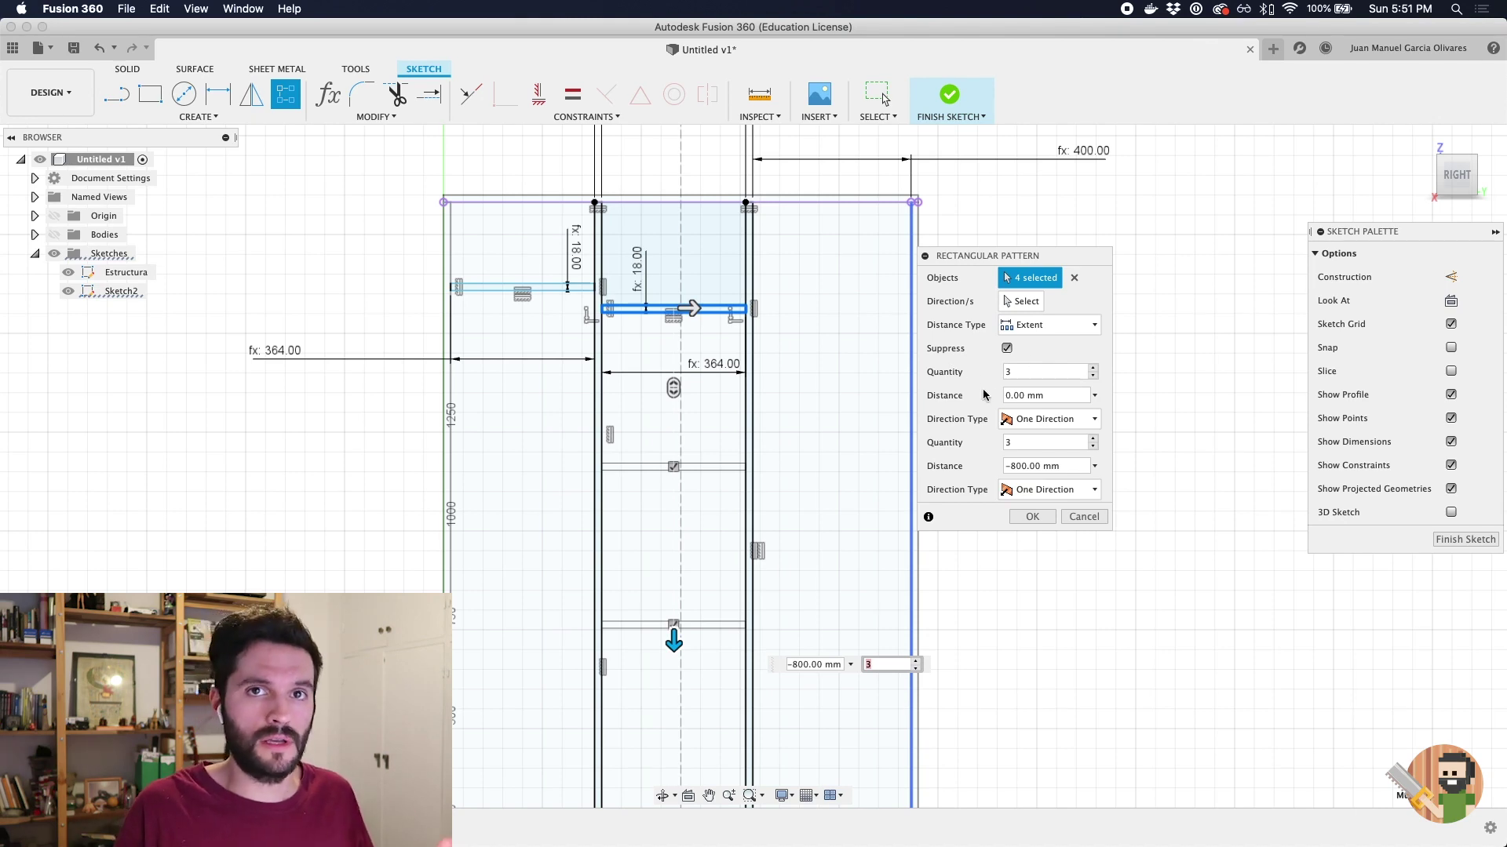
pyautogui.click(1036, 441)
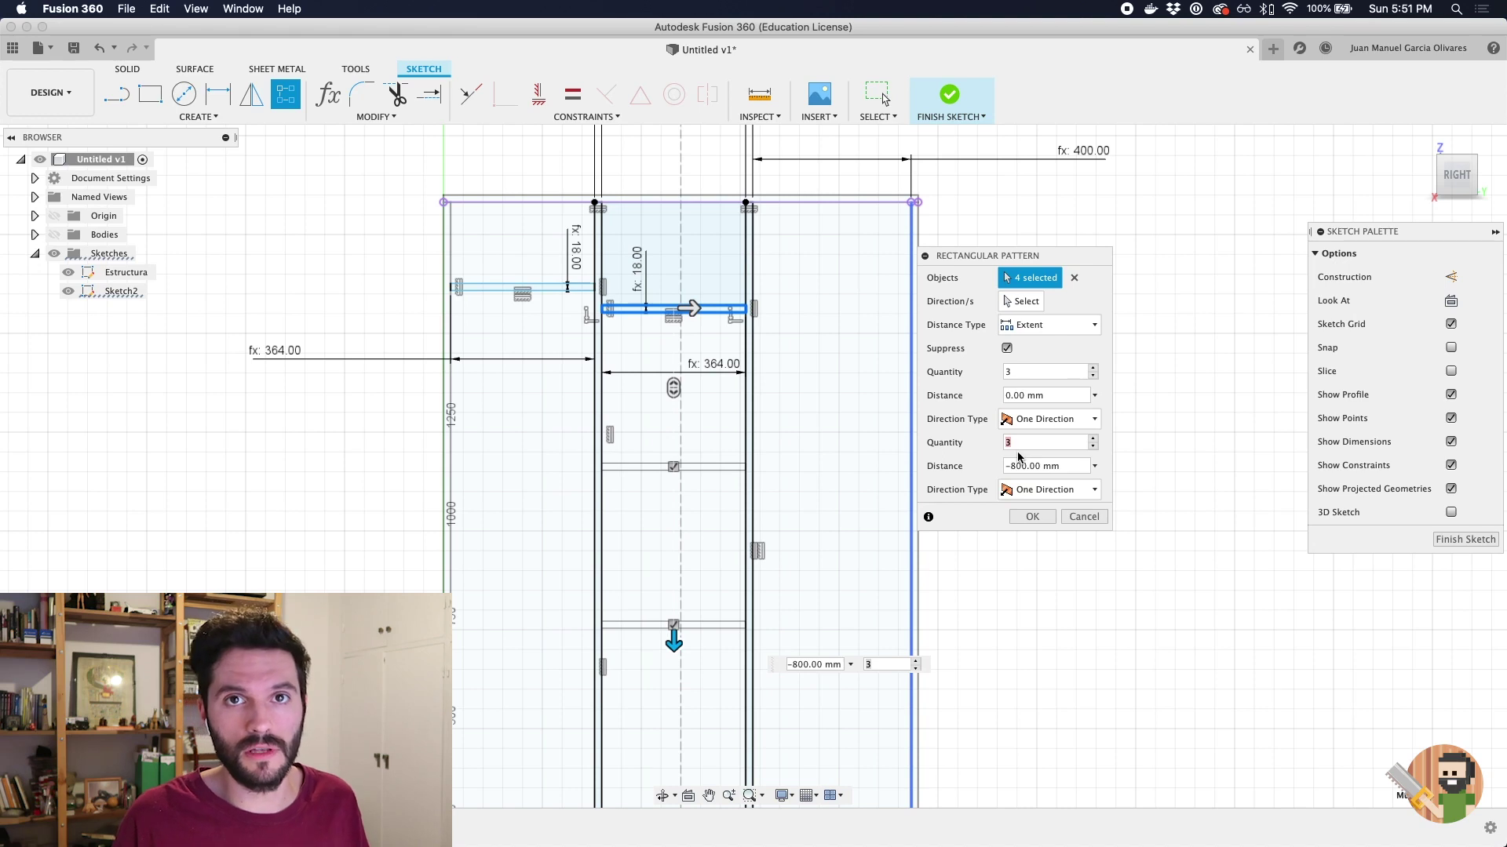
pyautogui.write('5')
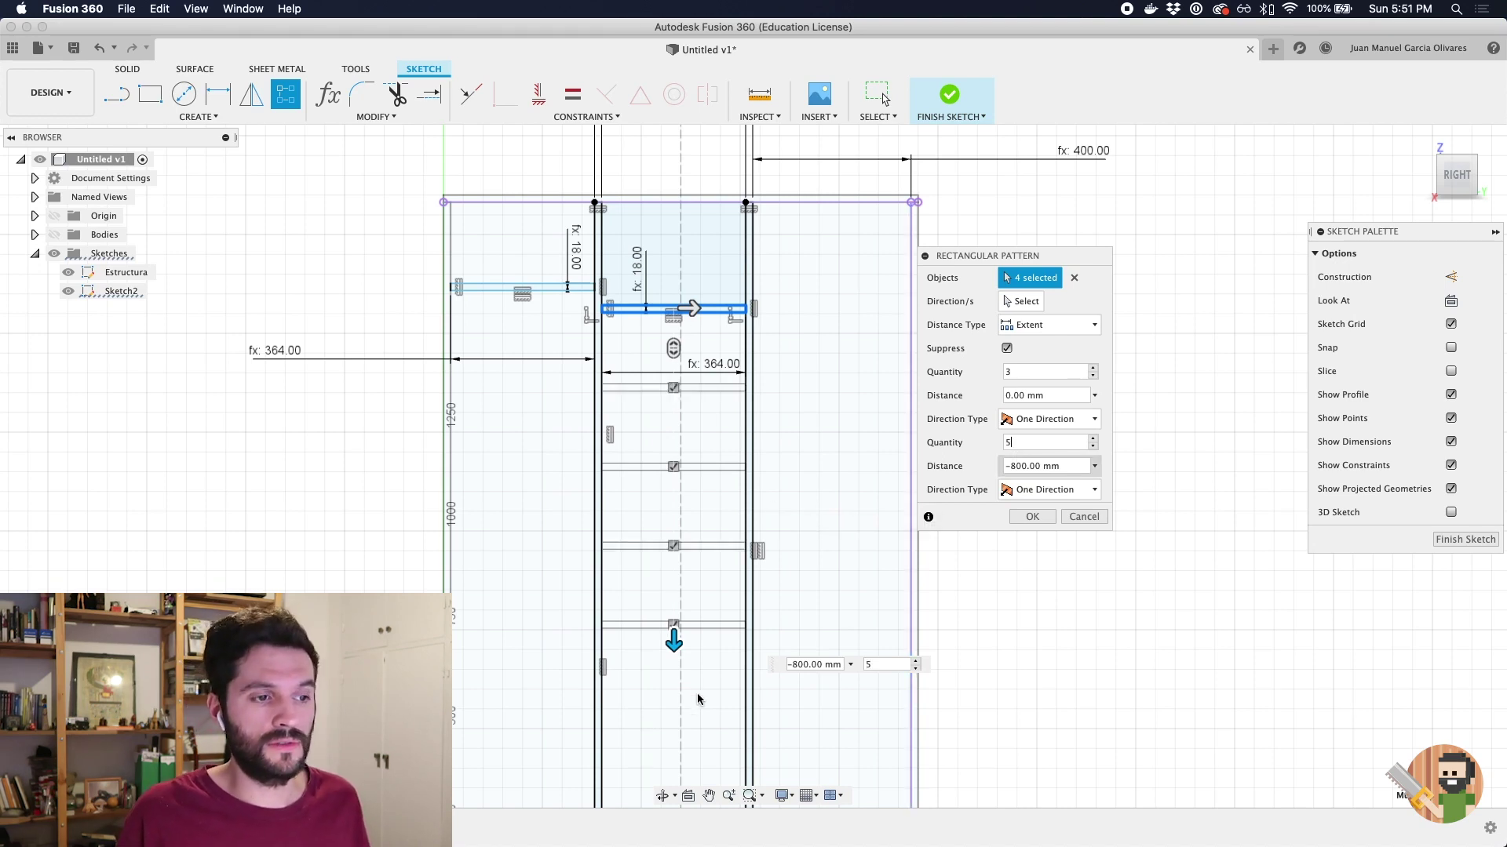
pyautogui.moveTo(674, 641)
pyautogui.mouseDown()
pyautogui.moveTo(679, 704)
pyautogui.moveTo(672, 638)
pyautogui.mouseUp()
pyautogui.press('Tab')
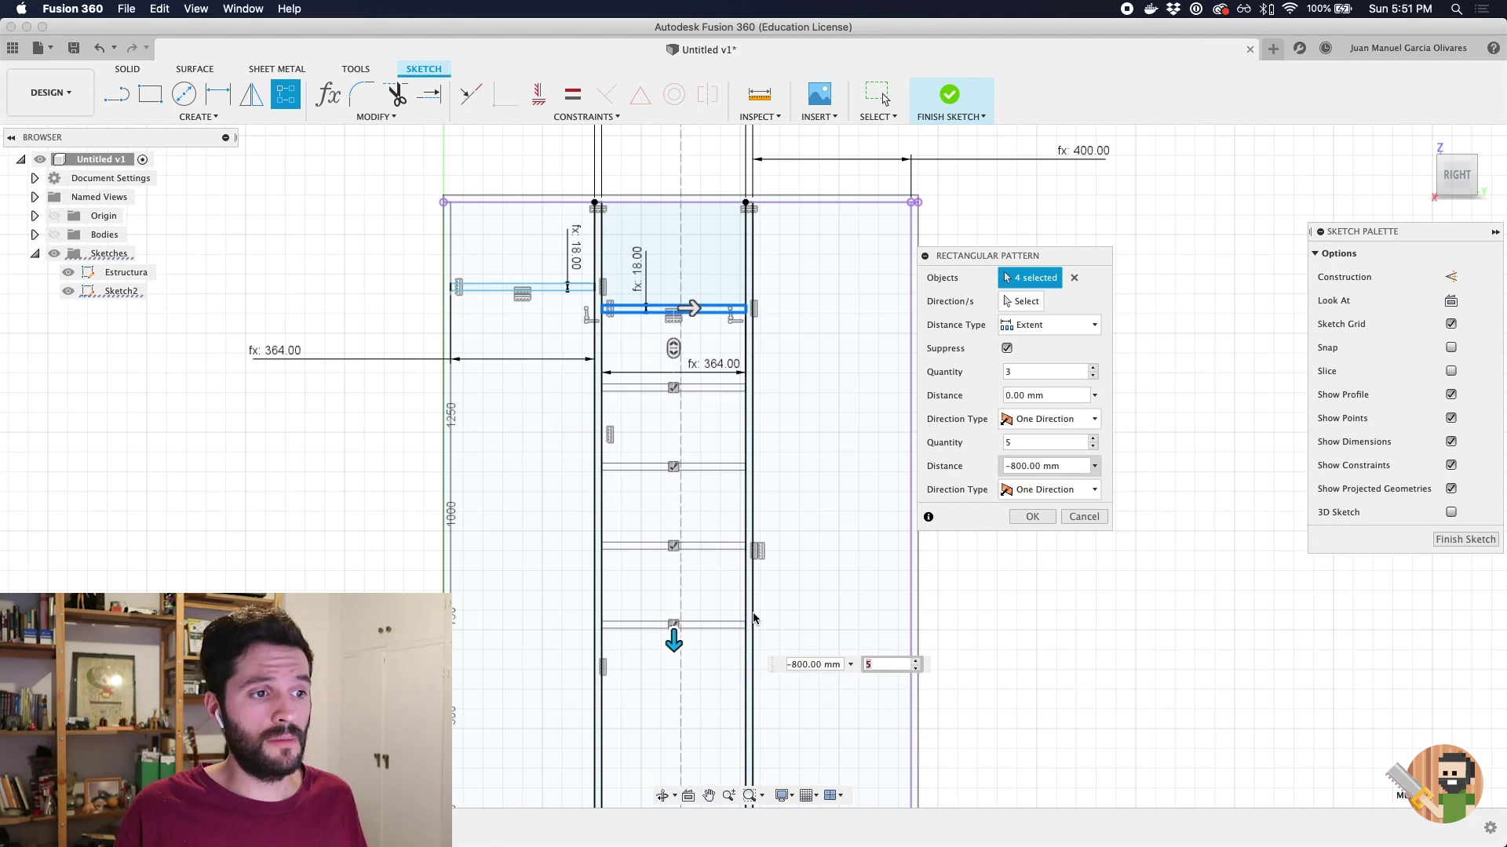
# Step: Try a vertical pattern extent of -1500 mm for the middle shelves, and settle on -1200 mm
pyautogui.scroll(-4, 754, 617)
pyautogui.moveTo(787, 605); pyautogui.dragTo(786, 494, button='middle')
pyautogui.click(1028, 465)
pyautogui.doubleClick(1029, 465)
pyautogui.tripleClick(1036, 466)
pyautogui.write('-150')
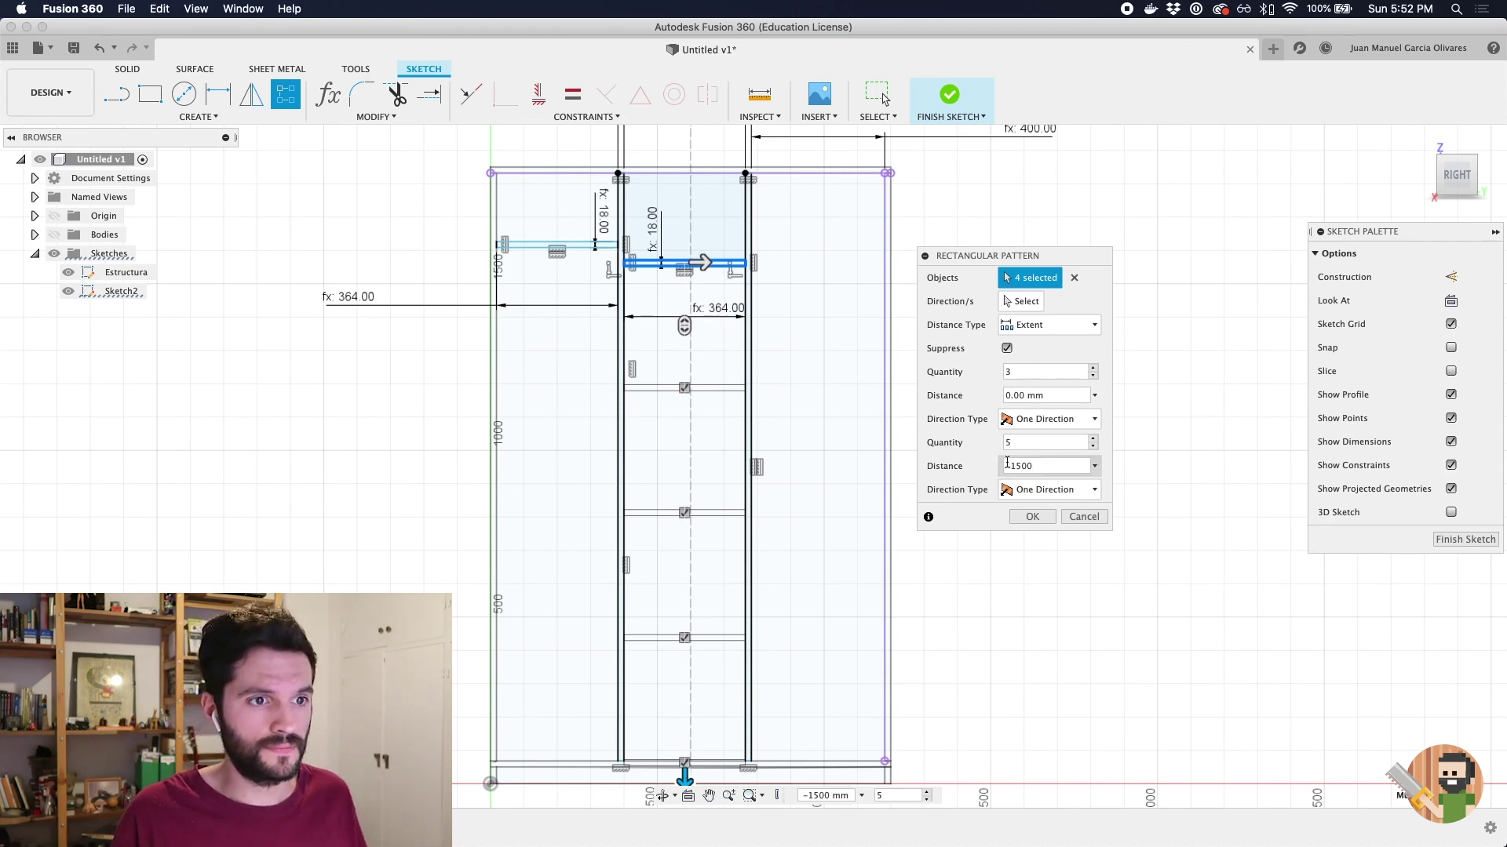
pyautogui.write('0')
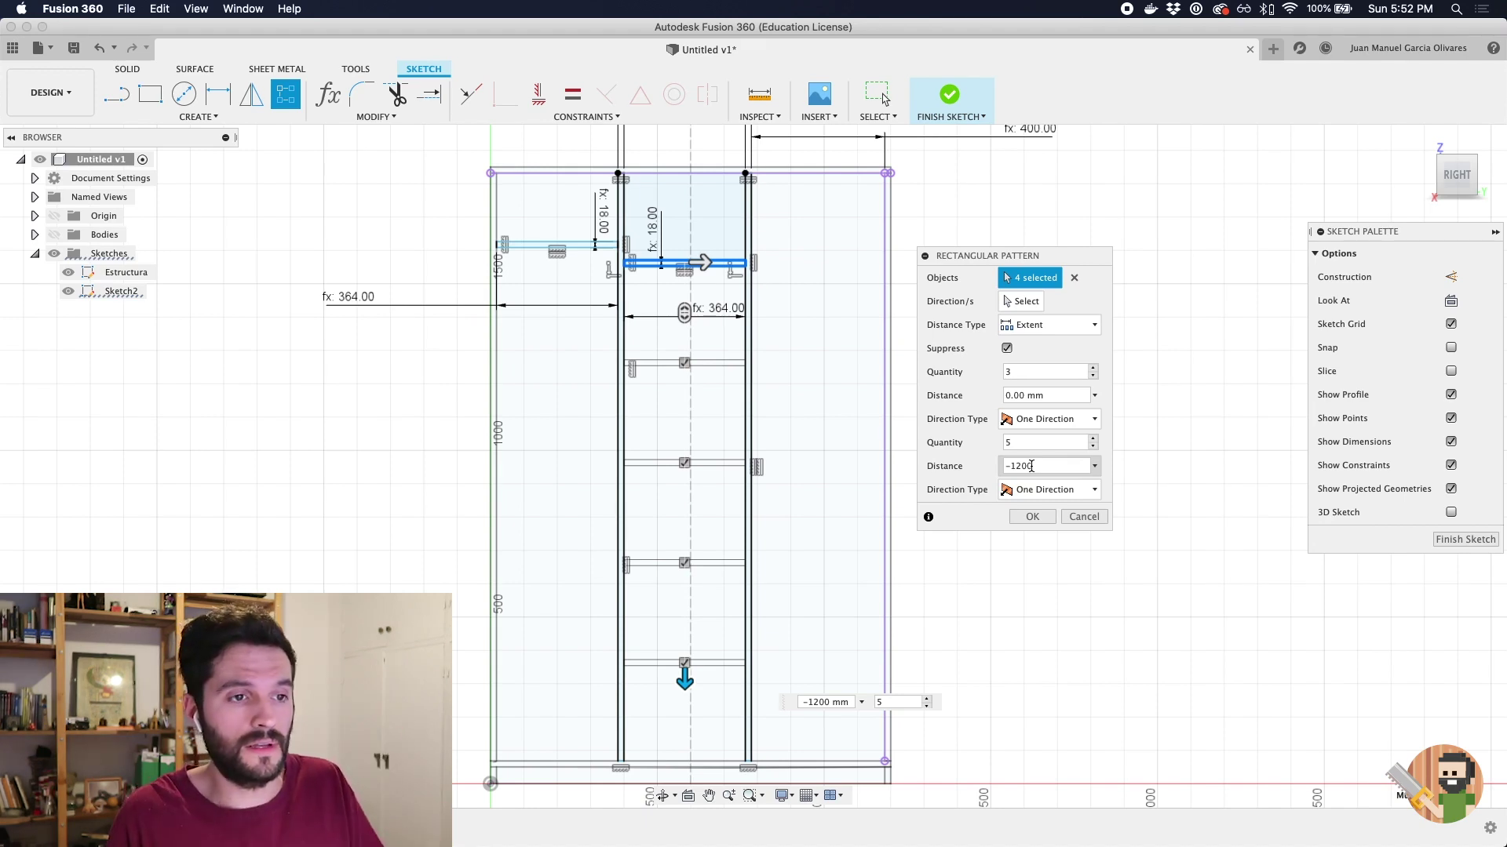
# Step: Change the pattern's distance type to Spacing, try a vertical distance of -250 mm and settle on -300 mm
pyautogui.click(1041, 337)
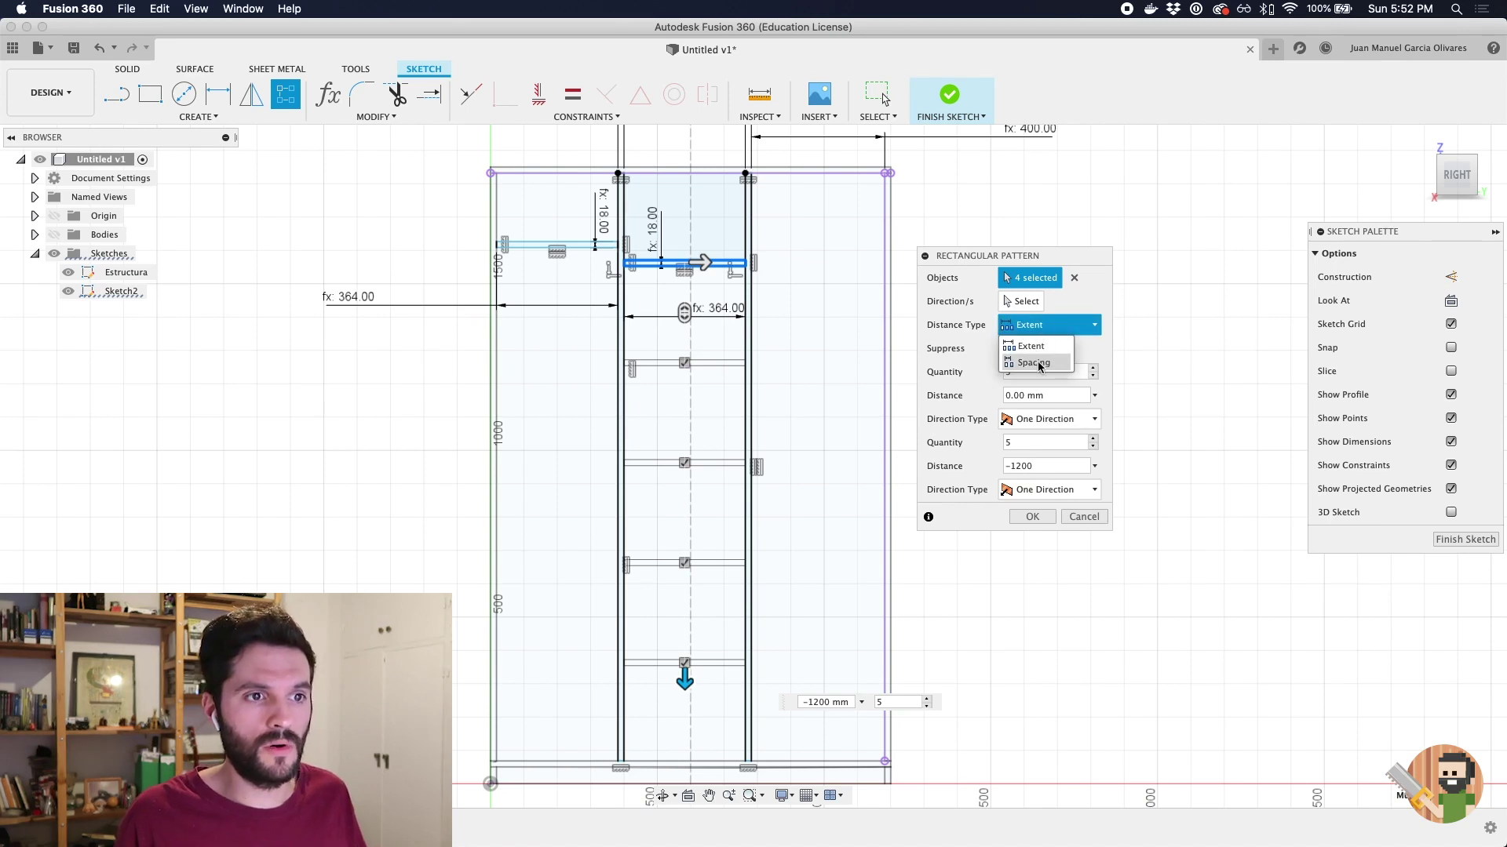
pyautogui.click(1036, 363)
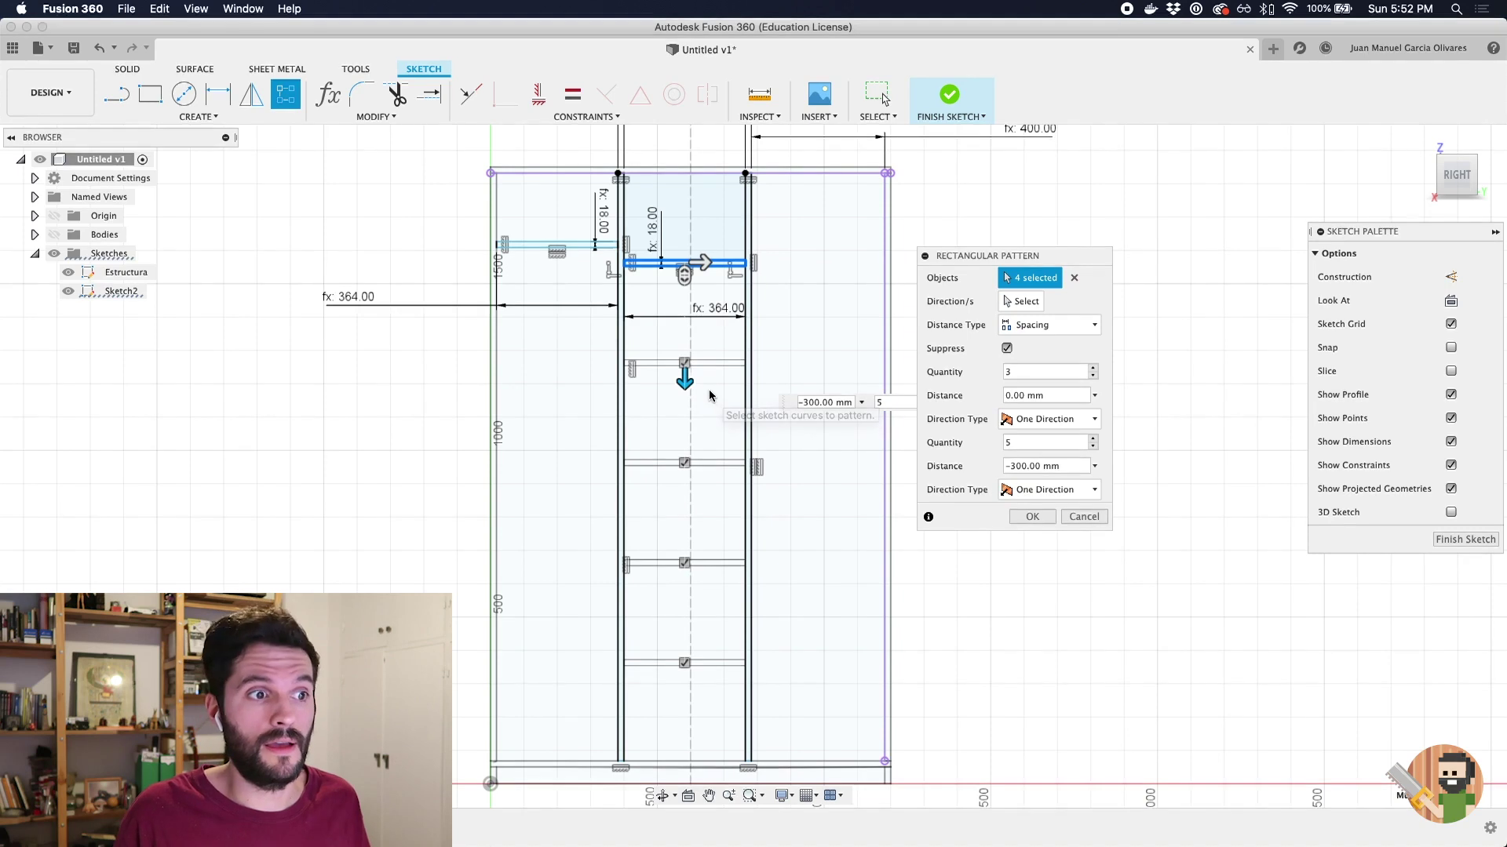
pyautogui.click(1030, 467)
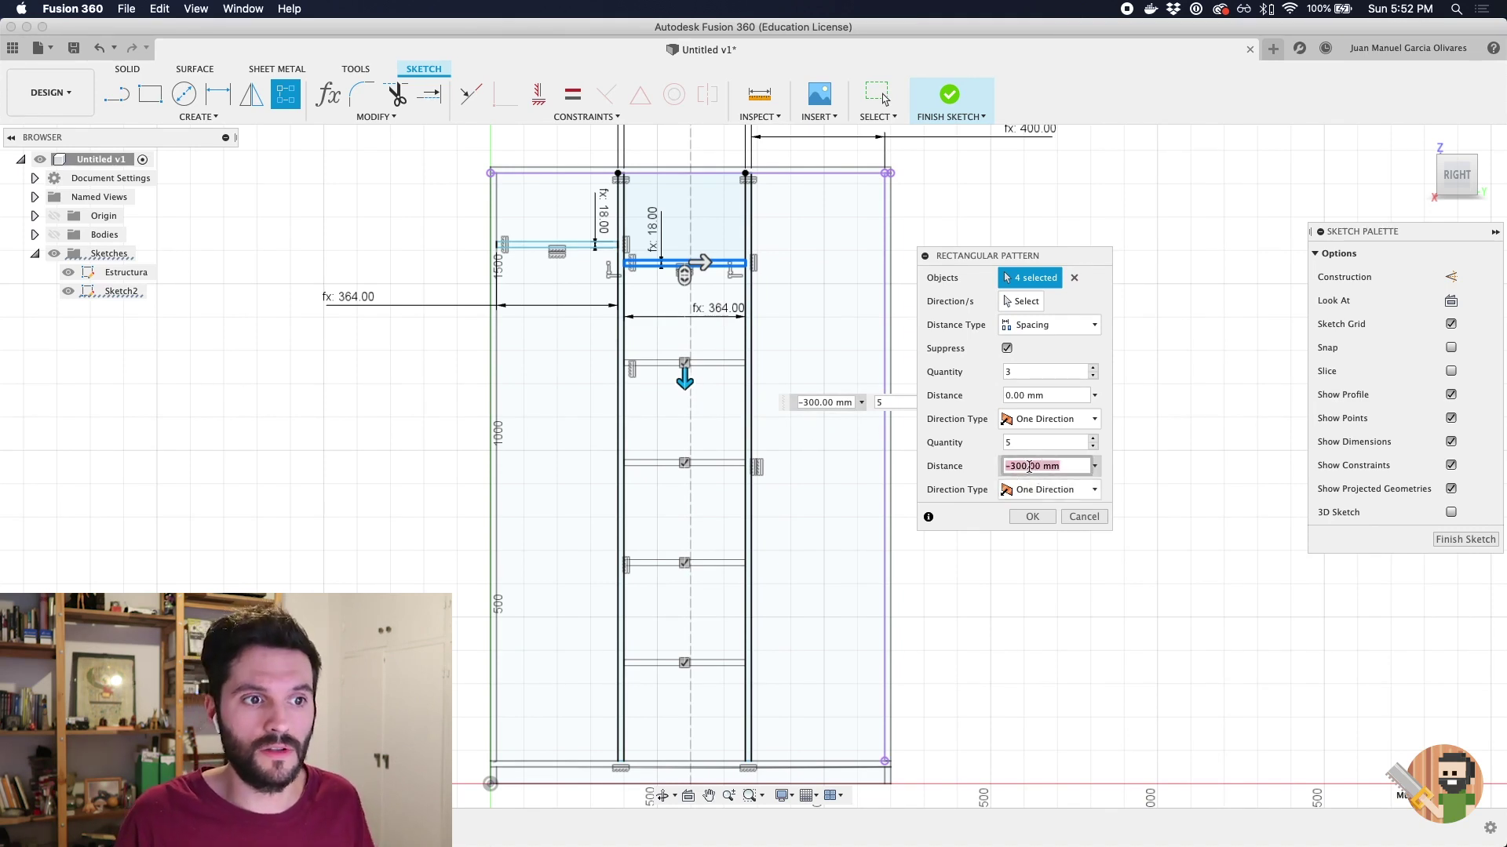
pyautogui.write('-250')
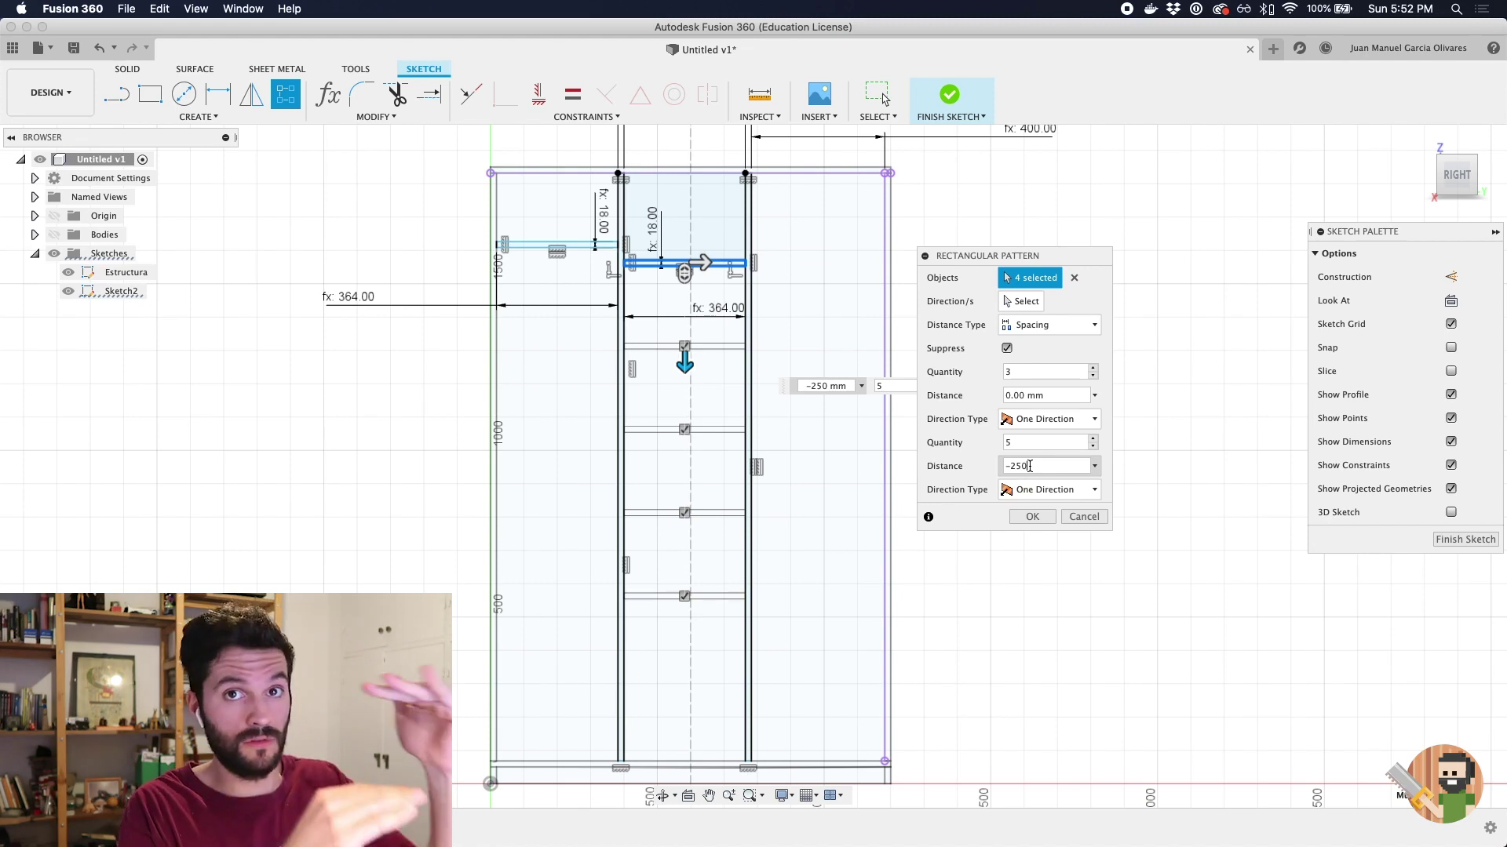
pyautogui.doubleClick(1029, 466)
pyautogui.write('-300')
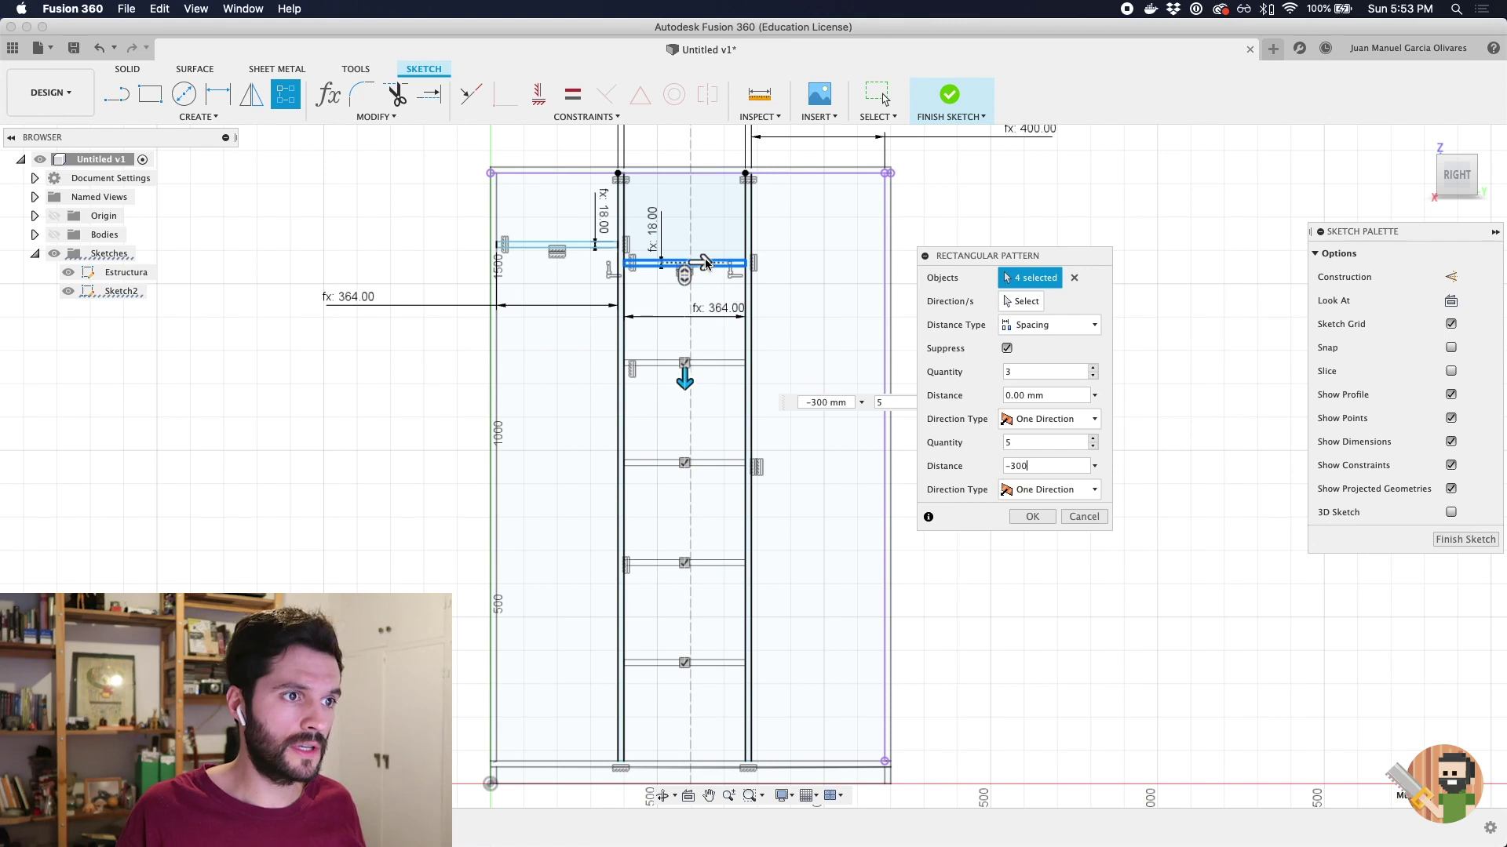
# Step: Extend the shelf pattern horizontally toward the left compartment at -300 mm with a quantity of 2, and open that distance for editing
pyautogui.moveTo(705, 263); pyautogui.dragTo(594, 265)
pyautogui.press('Tab')
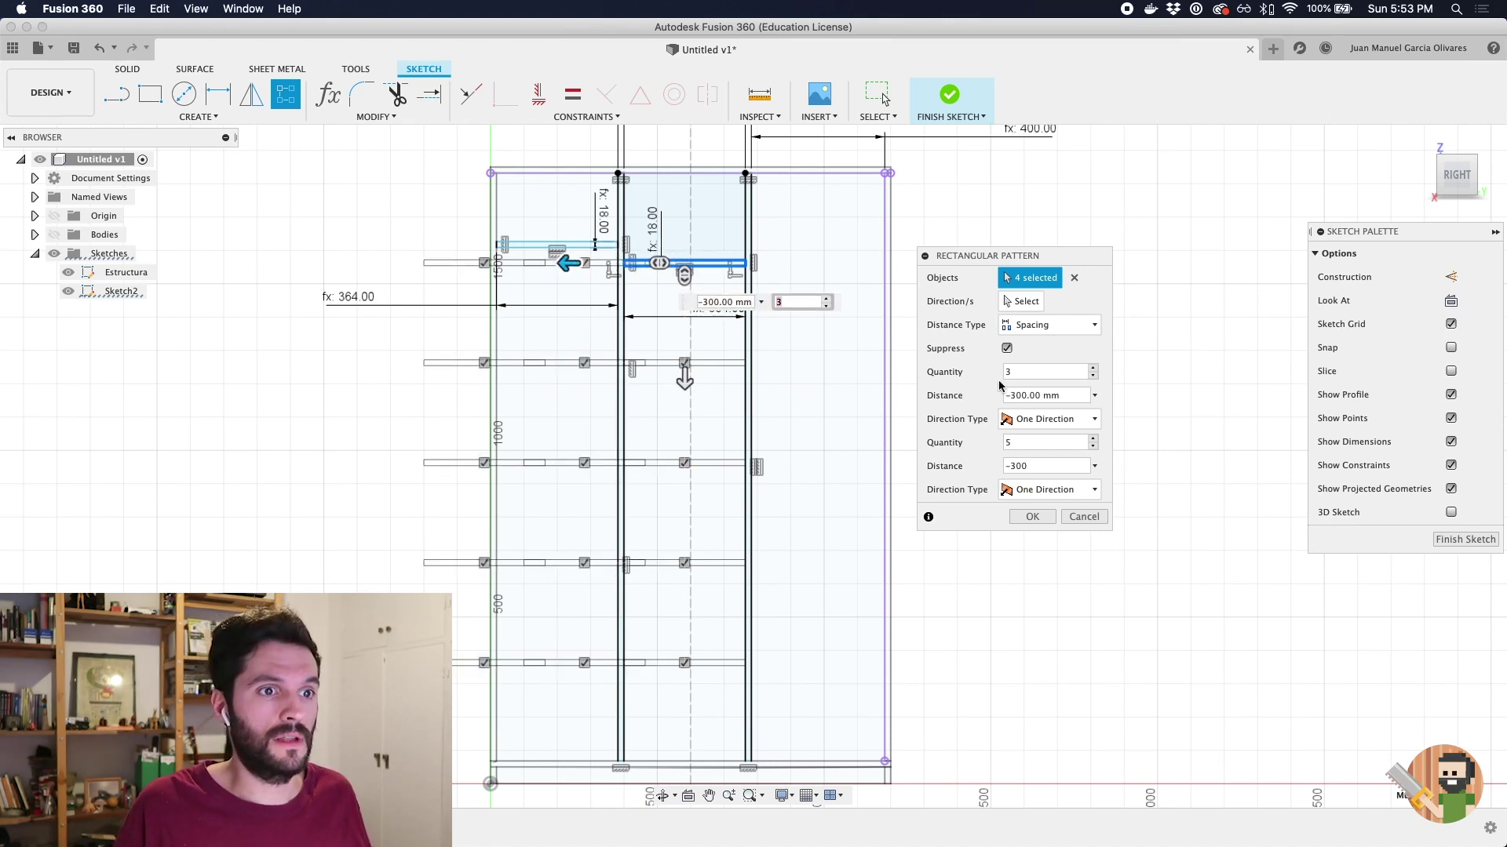
pyautogui.click(1009, 374)
pyautogui.click(1024, 373)
pyautogui.write('2')
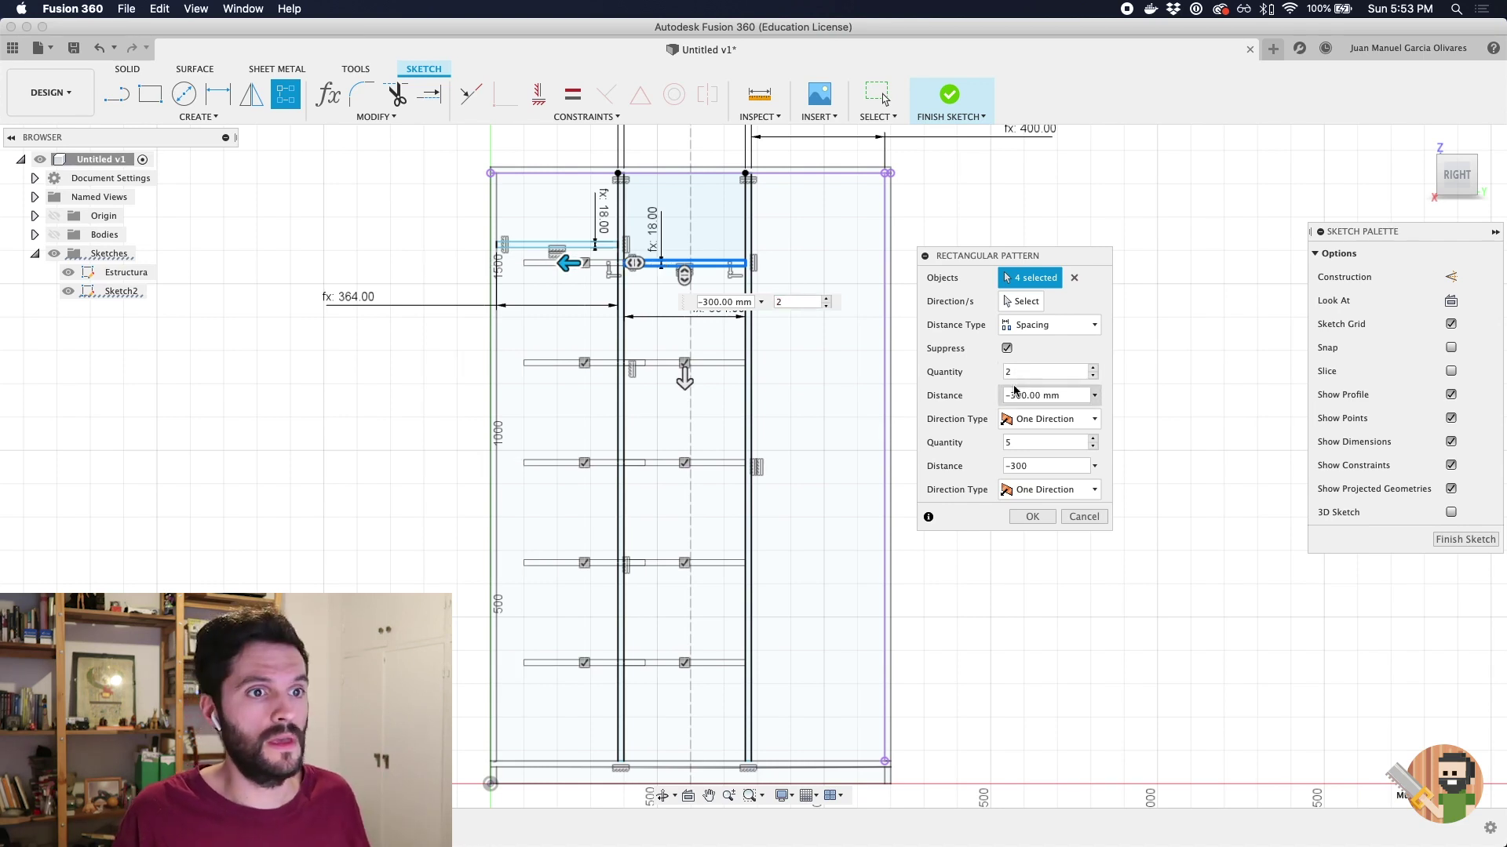
pyautogui.click(1049, 395)
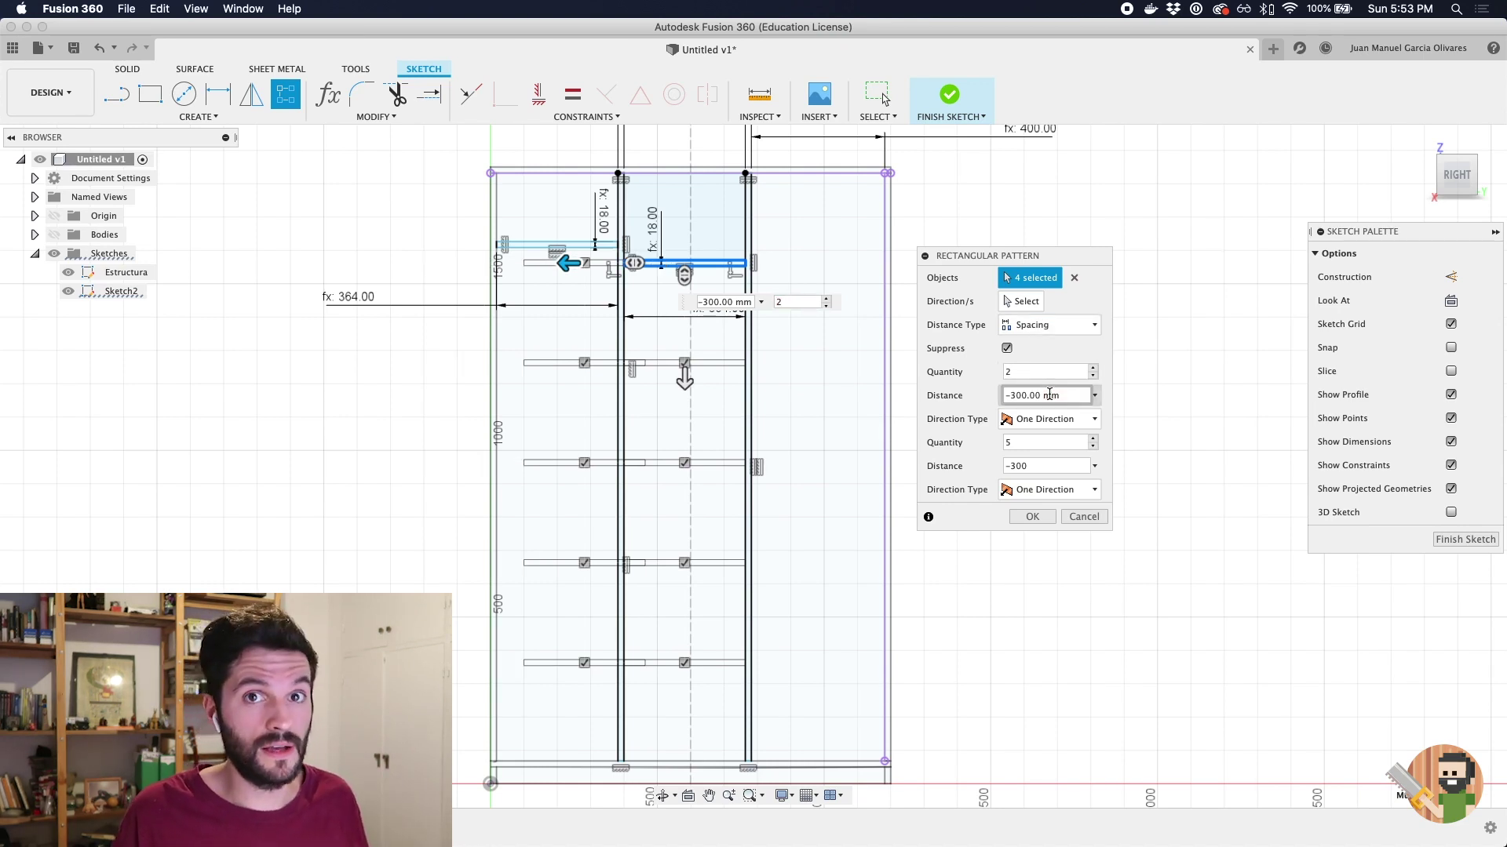
# Step: Set the shelf pattern's sideways distance to -anchoEstante -madera and create the rectangular pattern
pyautogui.tripleClick(1049, 395)
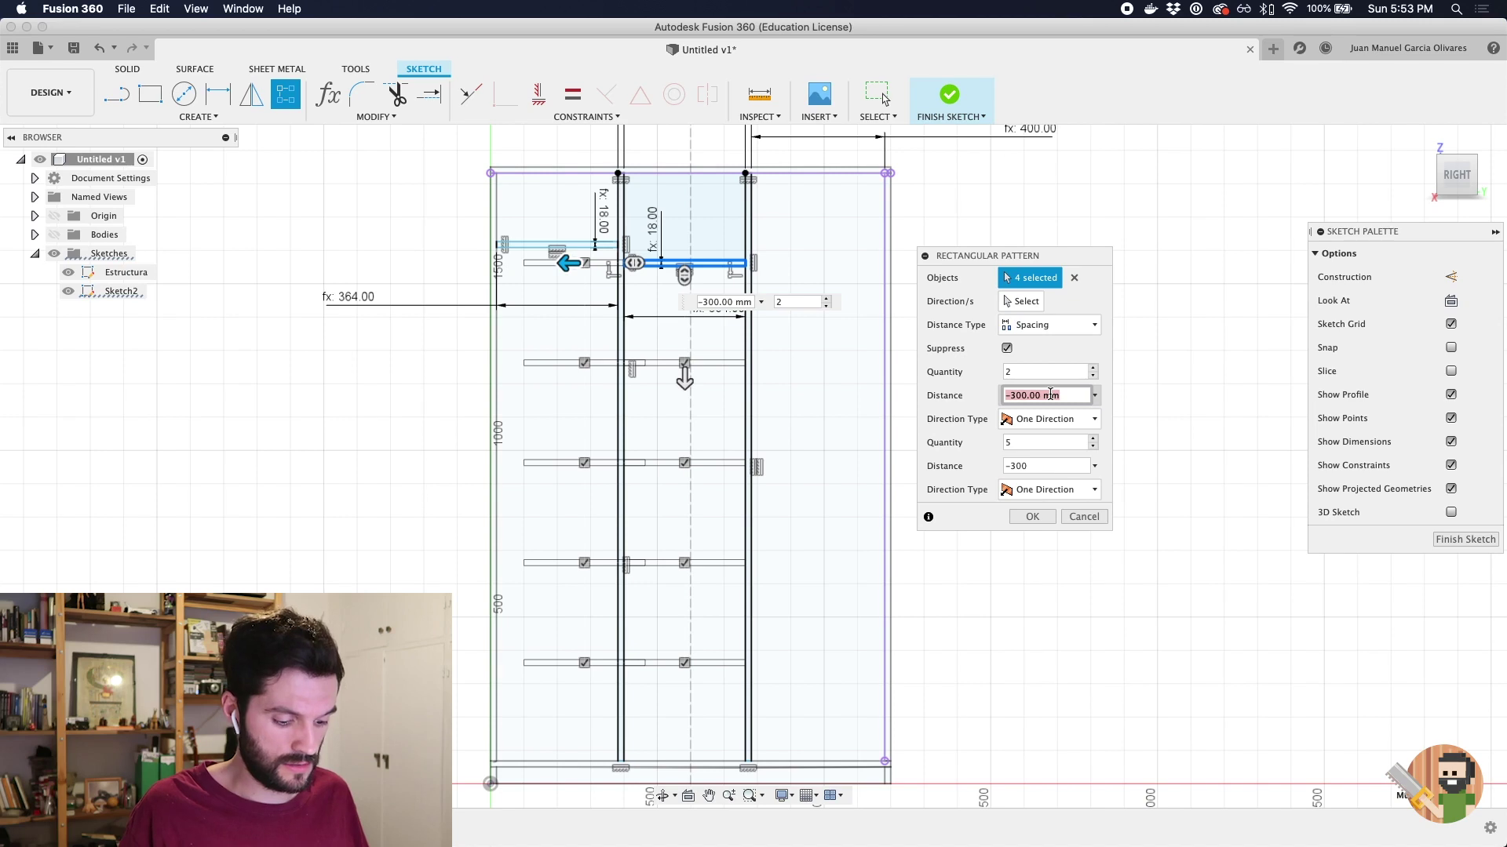
pyautogui.write('anchoEstante')
pyautogui.press('Return')
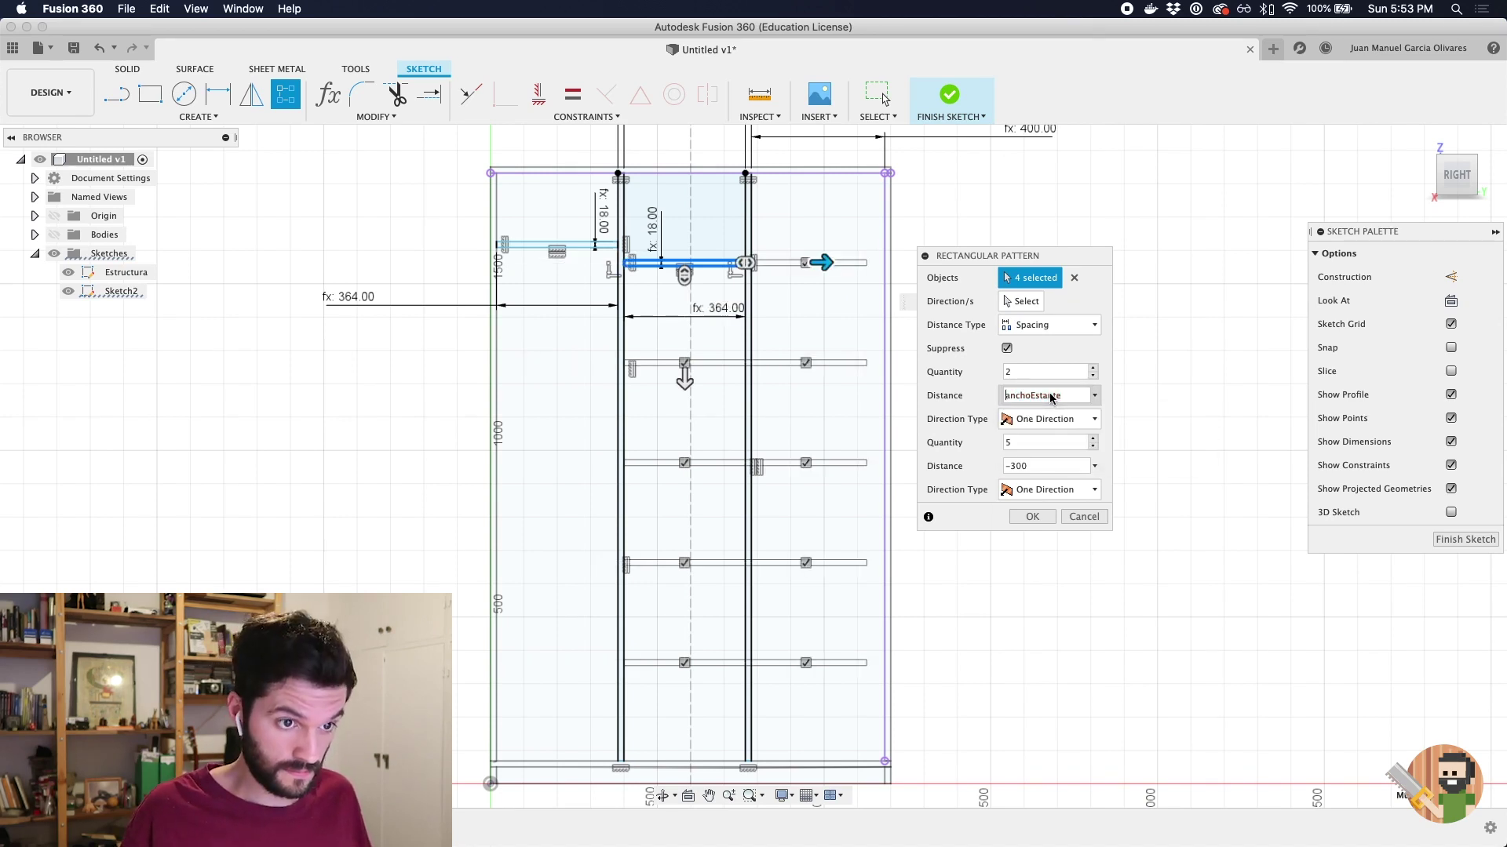
pyautogui.write('-')
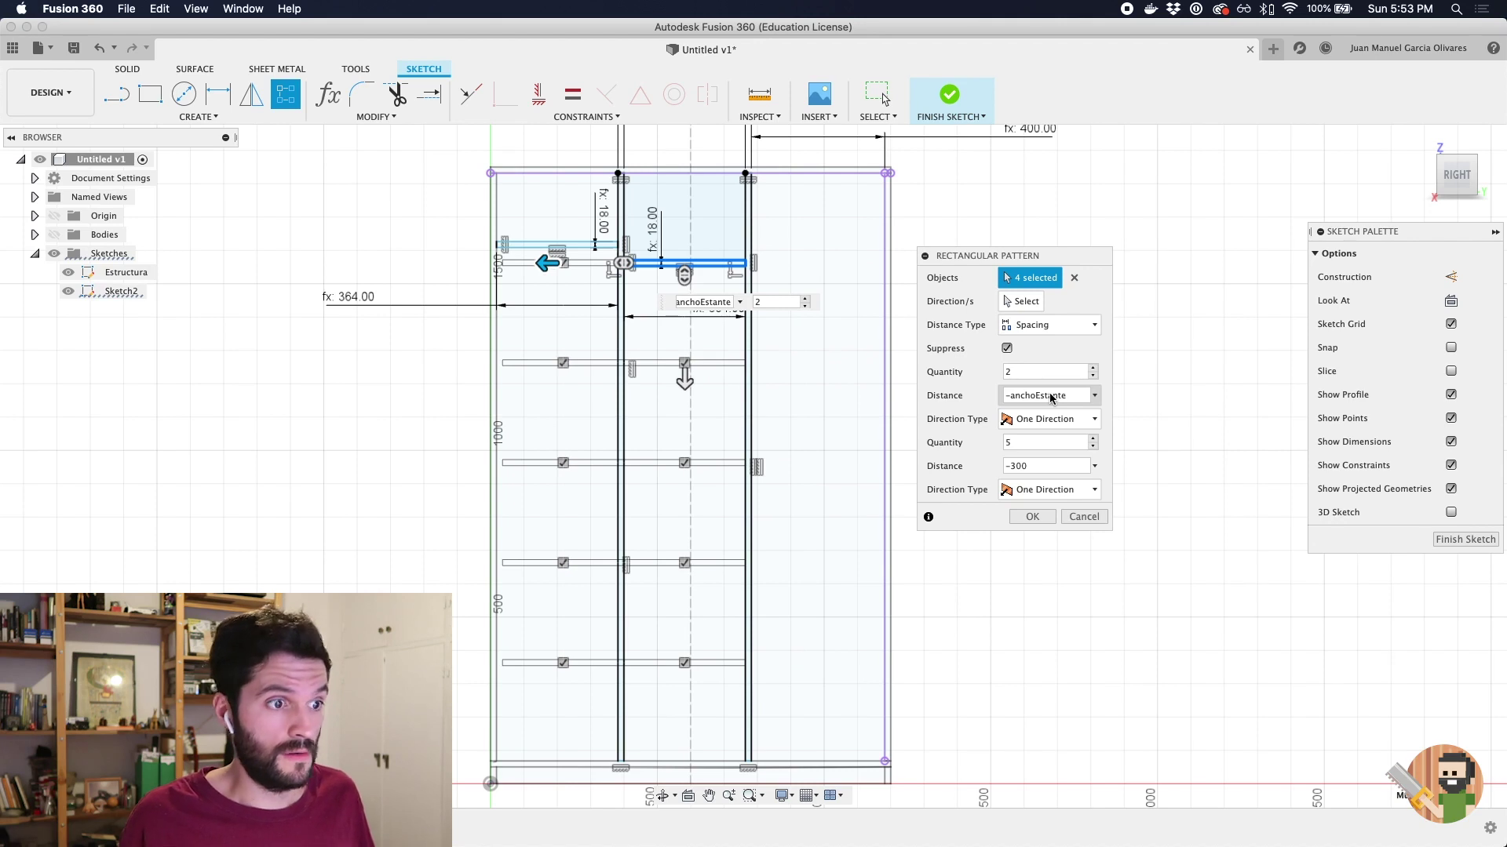
pyautogui.write(' -madera')
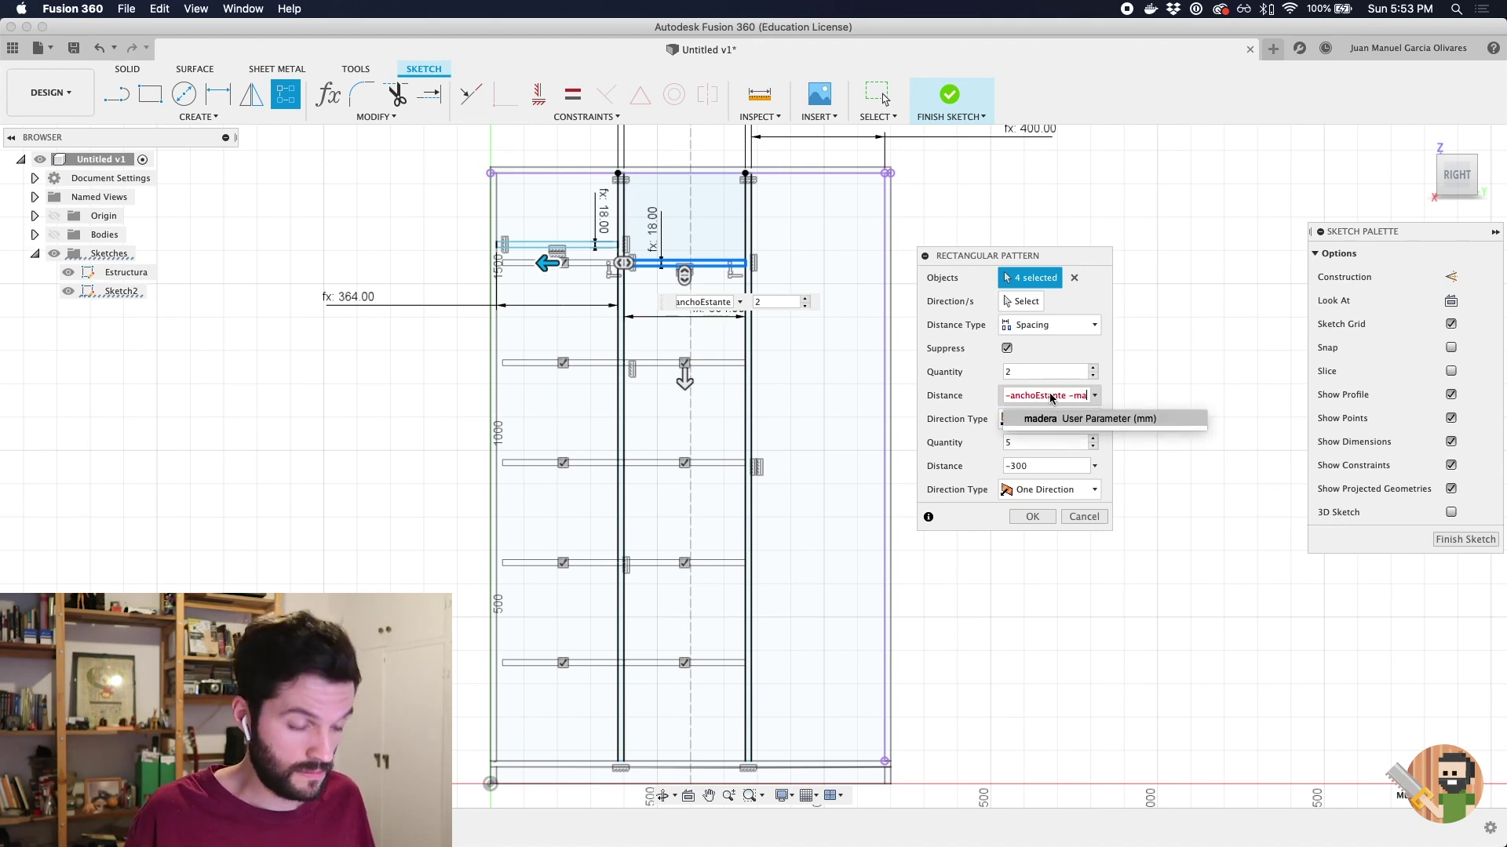
pyautogui.press('Return')
pyautogui.scroll(10, 543, 373)
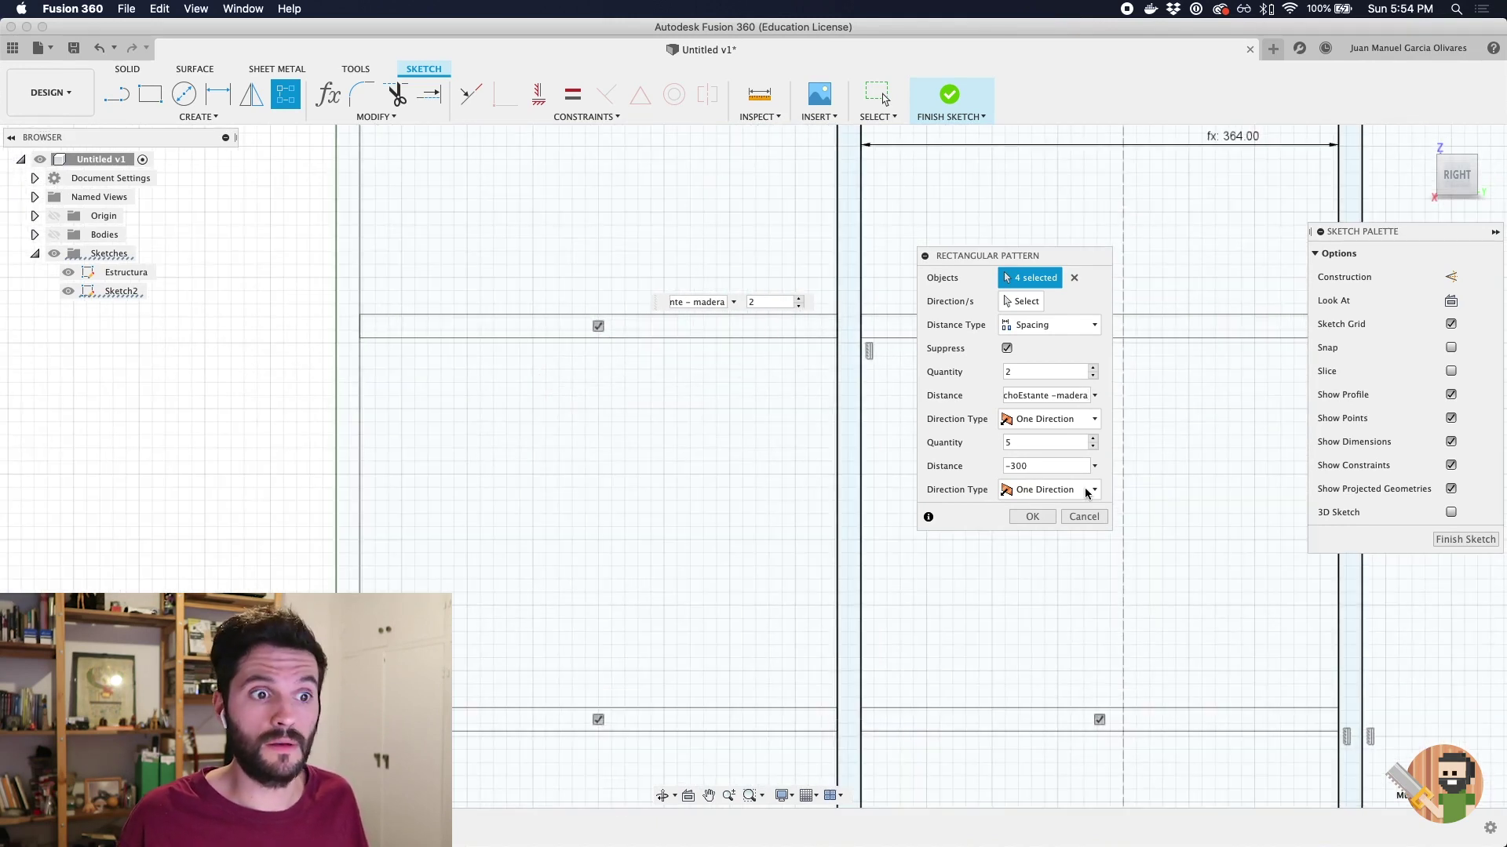
pyautogui.click(1033, 515)
# Step: Delete the redundant shelf rectangle just above the topmost patterned shelf in the left compartment
pyautogui.scroll(2, 816, 475)
pyautogui.scroll(-8, 816, 475)
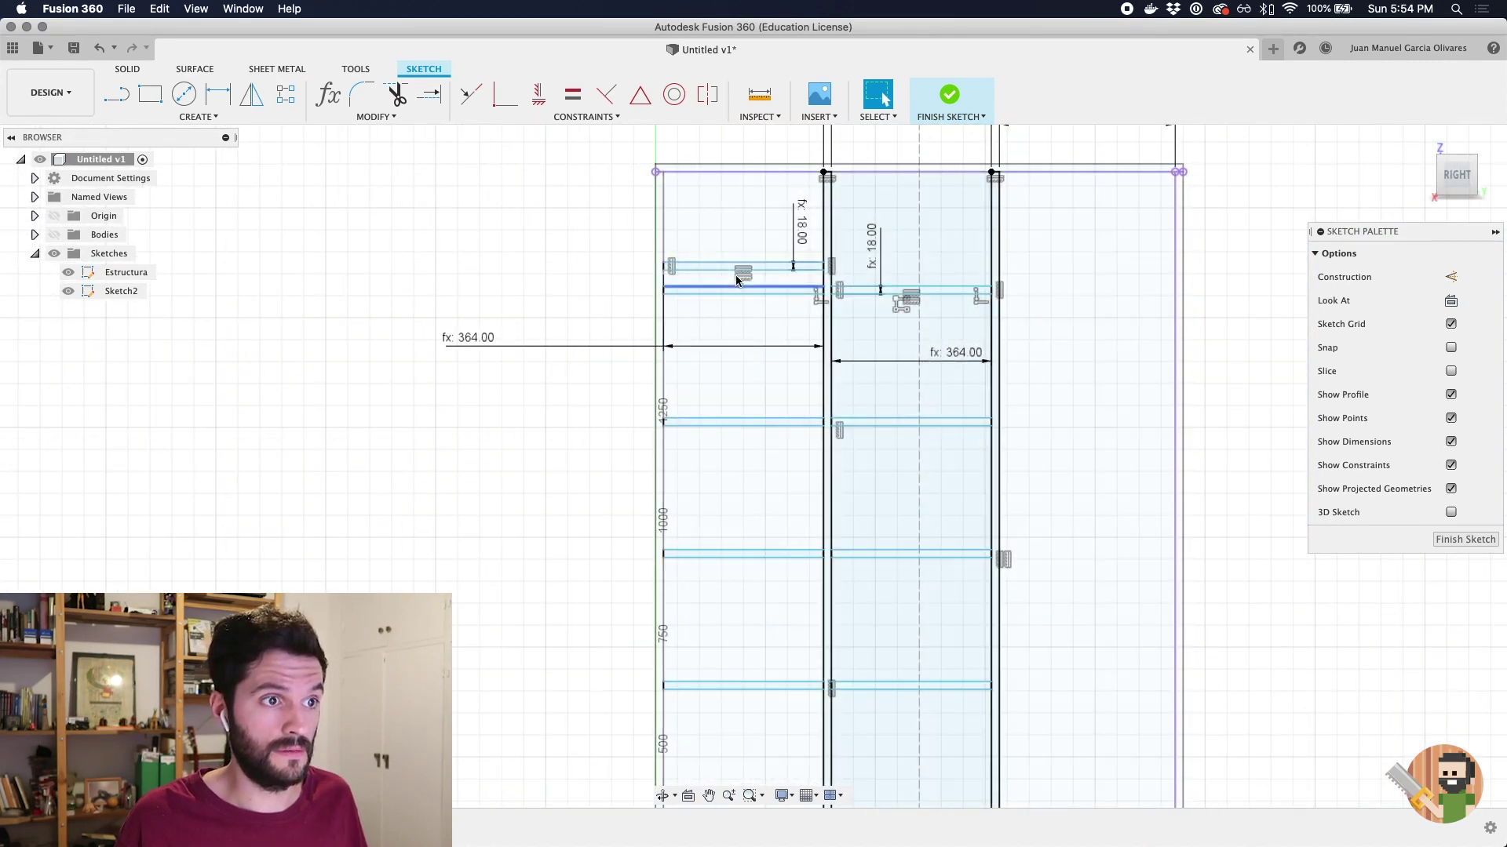
pyautogui.click(738, 267)
pyautogui.press('Delete')
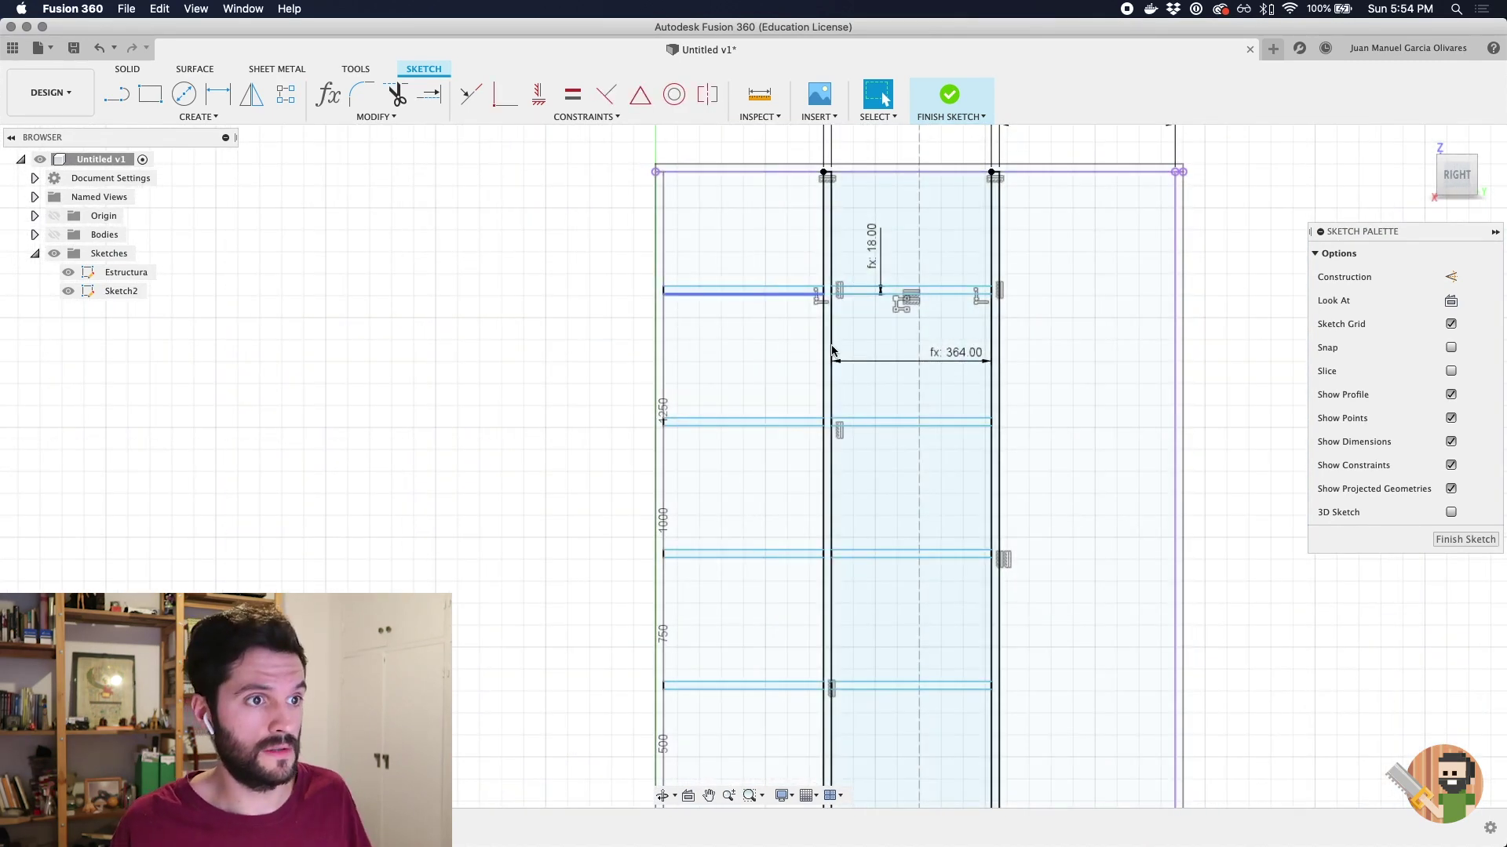
# Step: Edit the shelves' rectangular pattern to a vertical quantity of 6 with a distance of -250 mm
pyautogui.scroll(2, 883, 365)
pyautogui.scroll(-4, 883, 365)
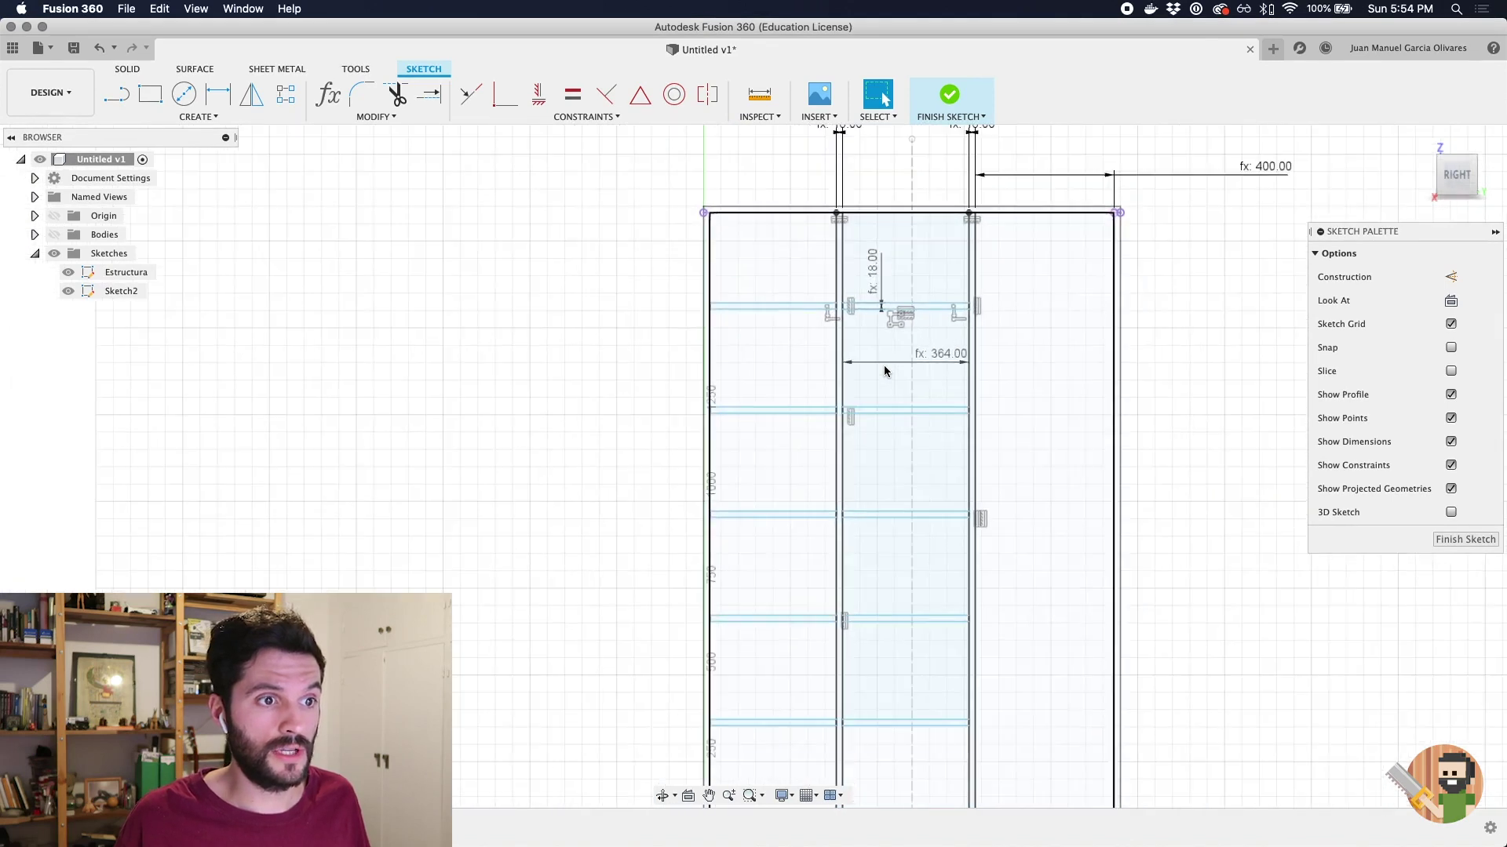
pyautogui.scroll(-2, 884, 365)
pyautogui.moveTo(885, 437)
pyautogui.mouseDown(button='middle')
pyautogui.moveTo(773, 385)
pyautogui.moveTo(800, 428)
pyautogui.mouseUp(button='middle')
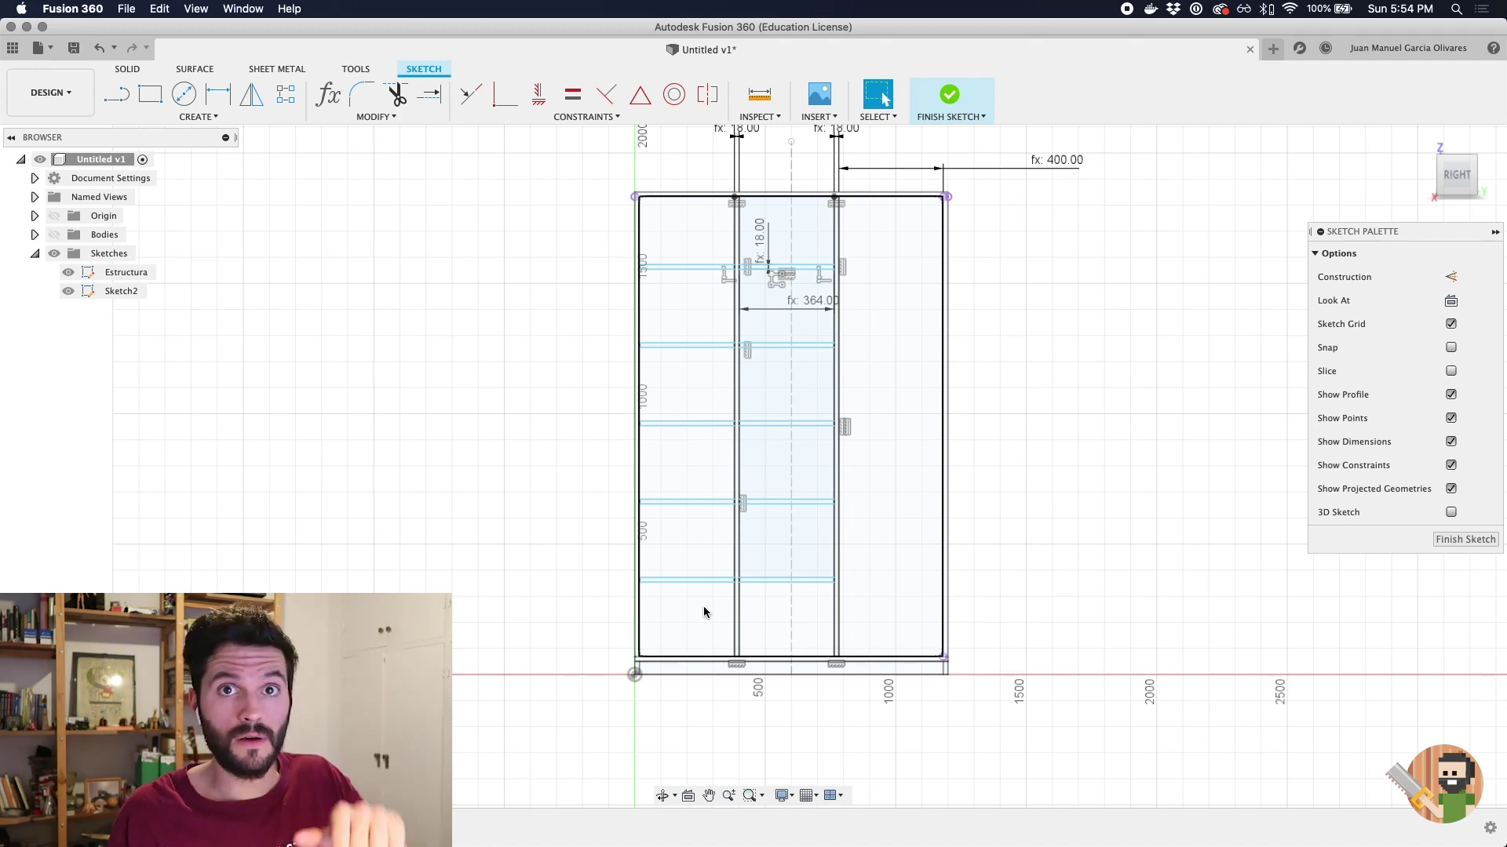
pyautogui.doubleClick(780, 285)
pyautogui.click(1034, 442)
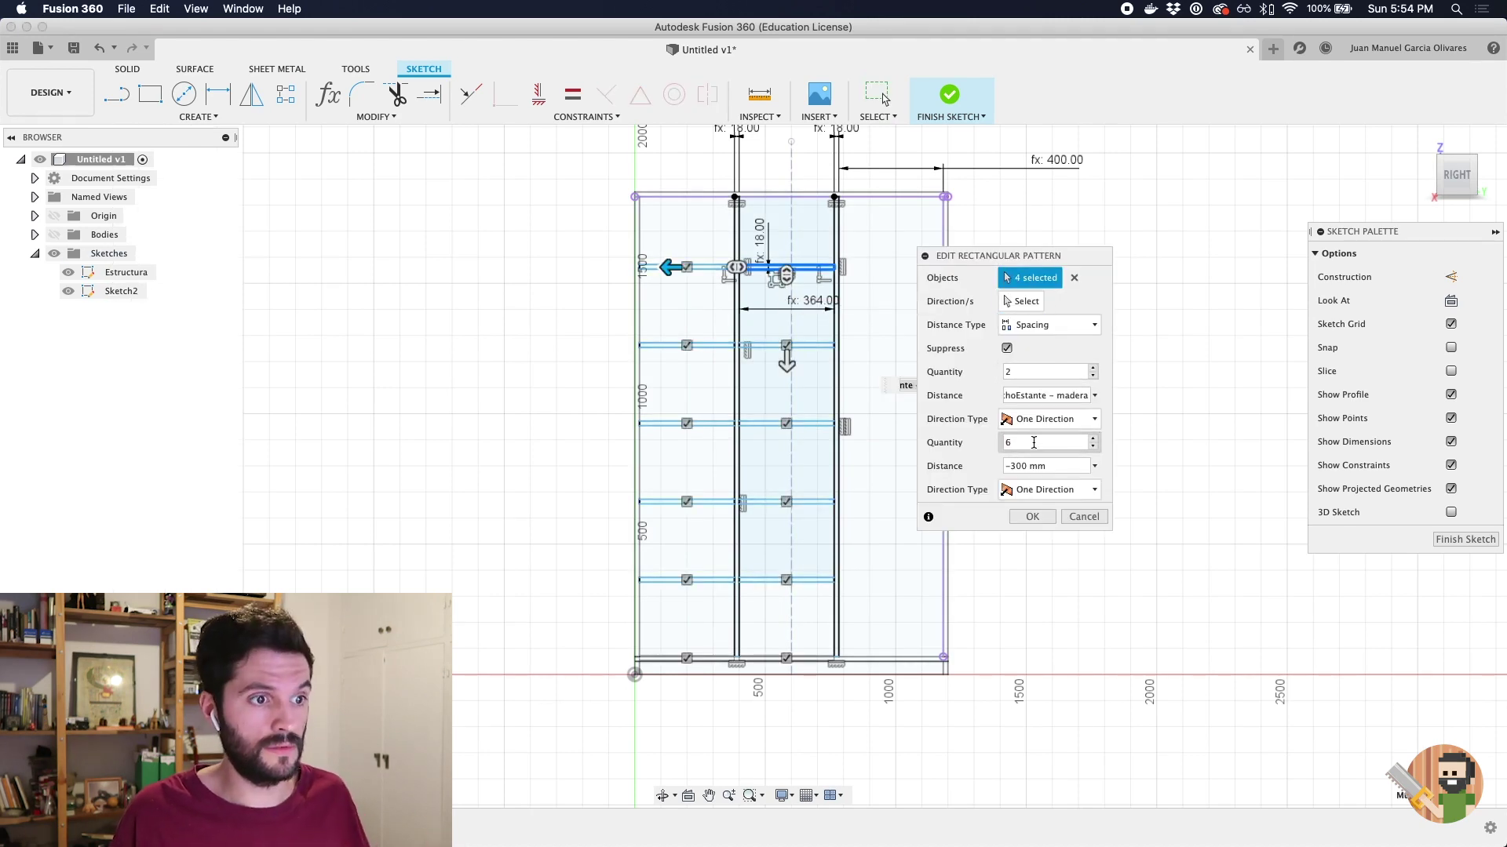
pyautogui.click(1037, 466)
pyautogui.doubleClick(1036, 466)
pyautogui.tripleClick(1036, 466)
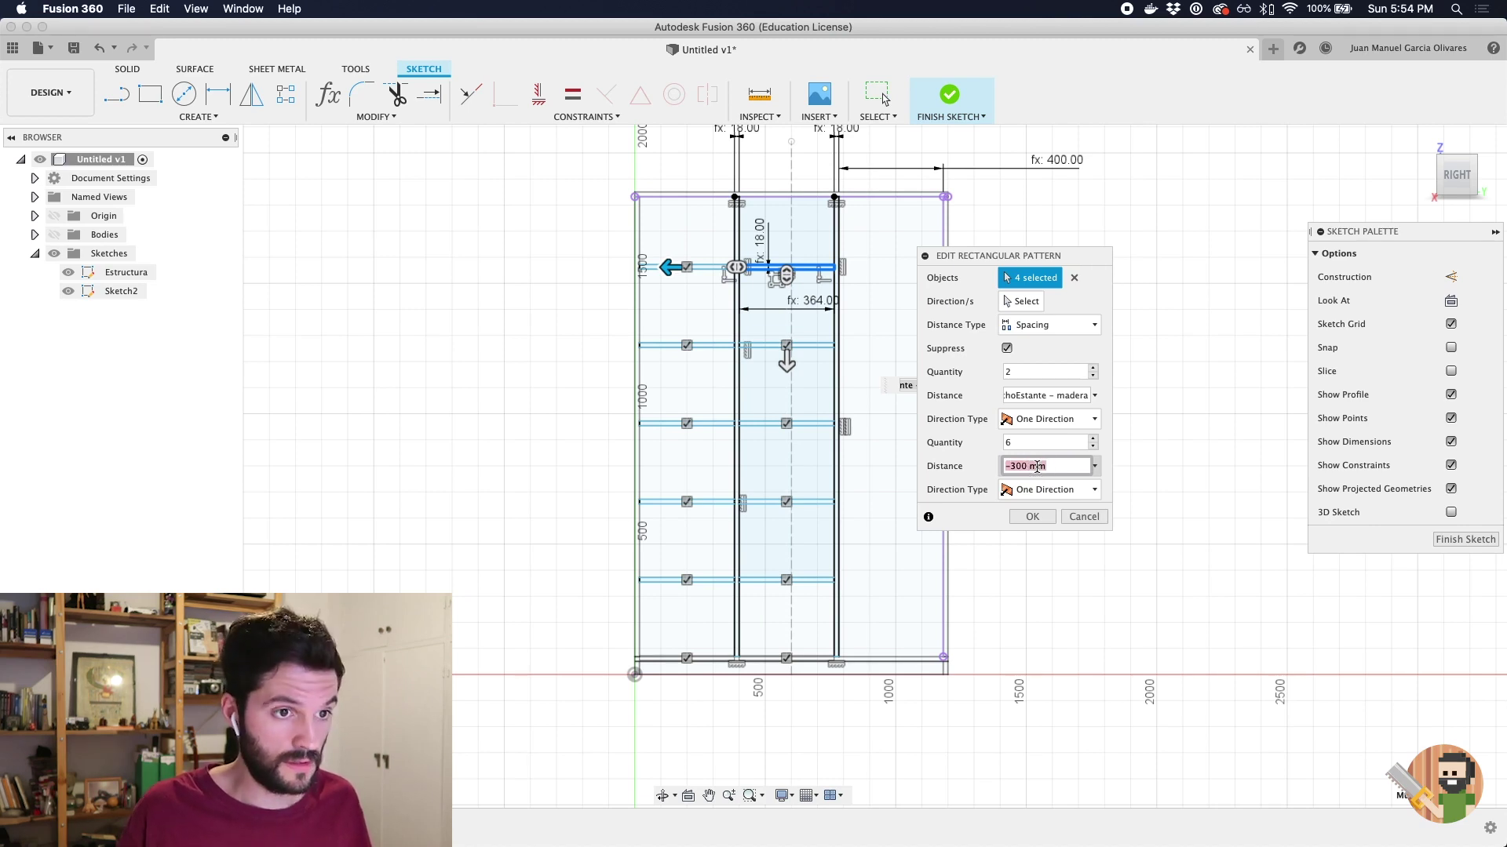
pyautogui.write('-250')
pyautogui.press('Return')
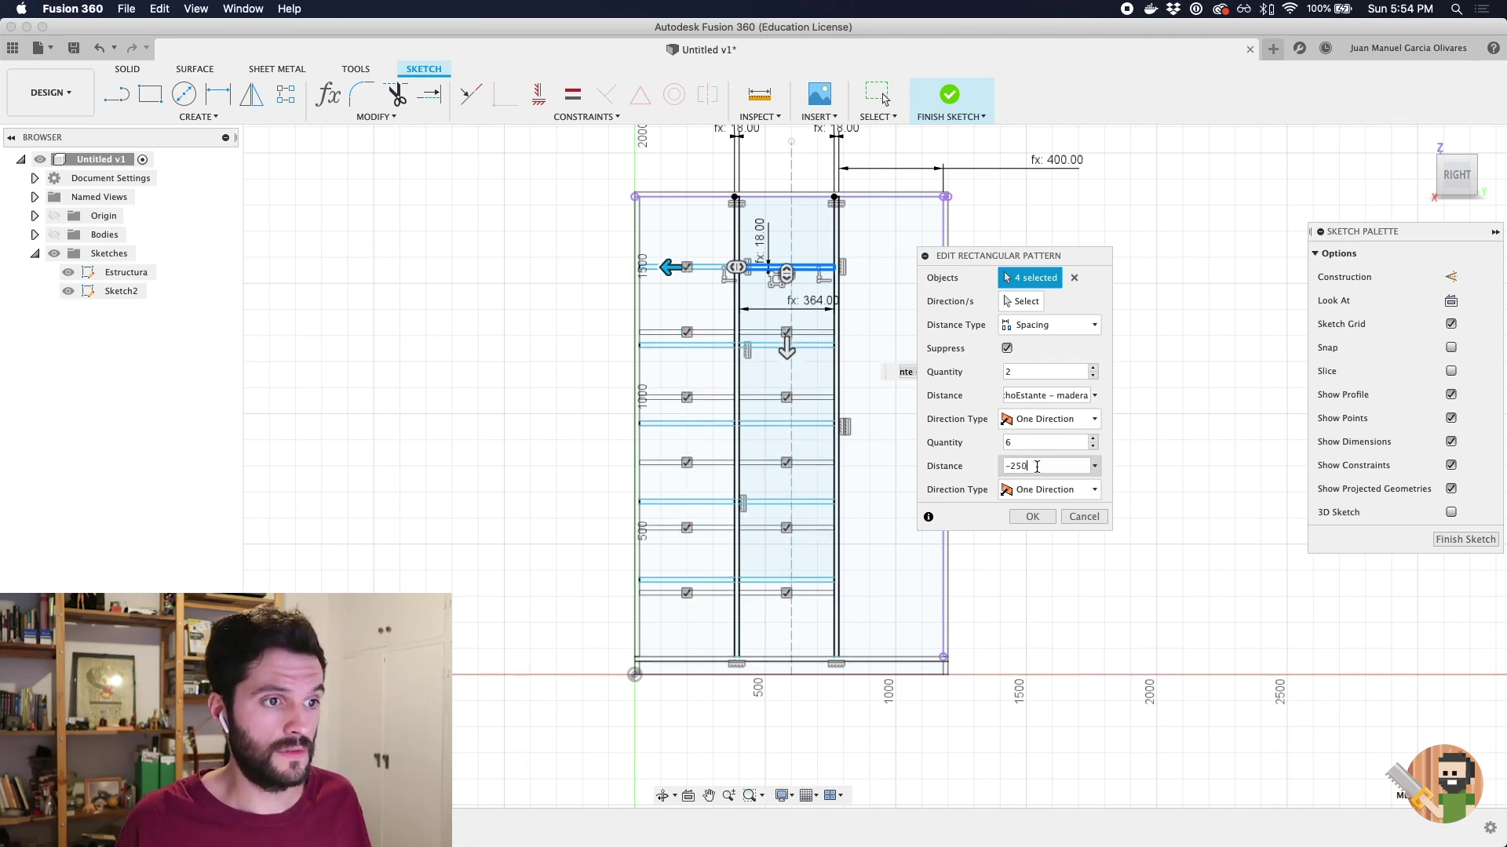
pyautogui.click(1030, 516)
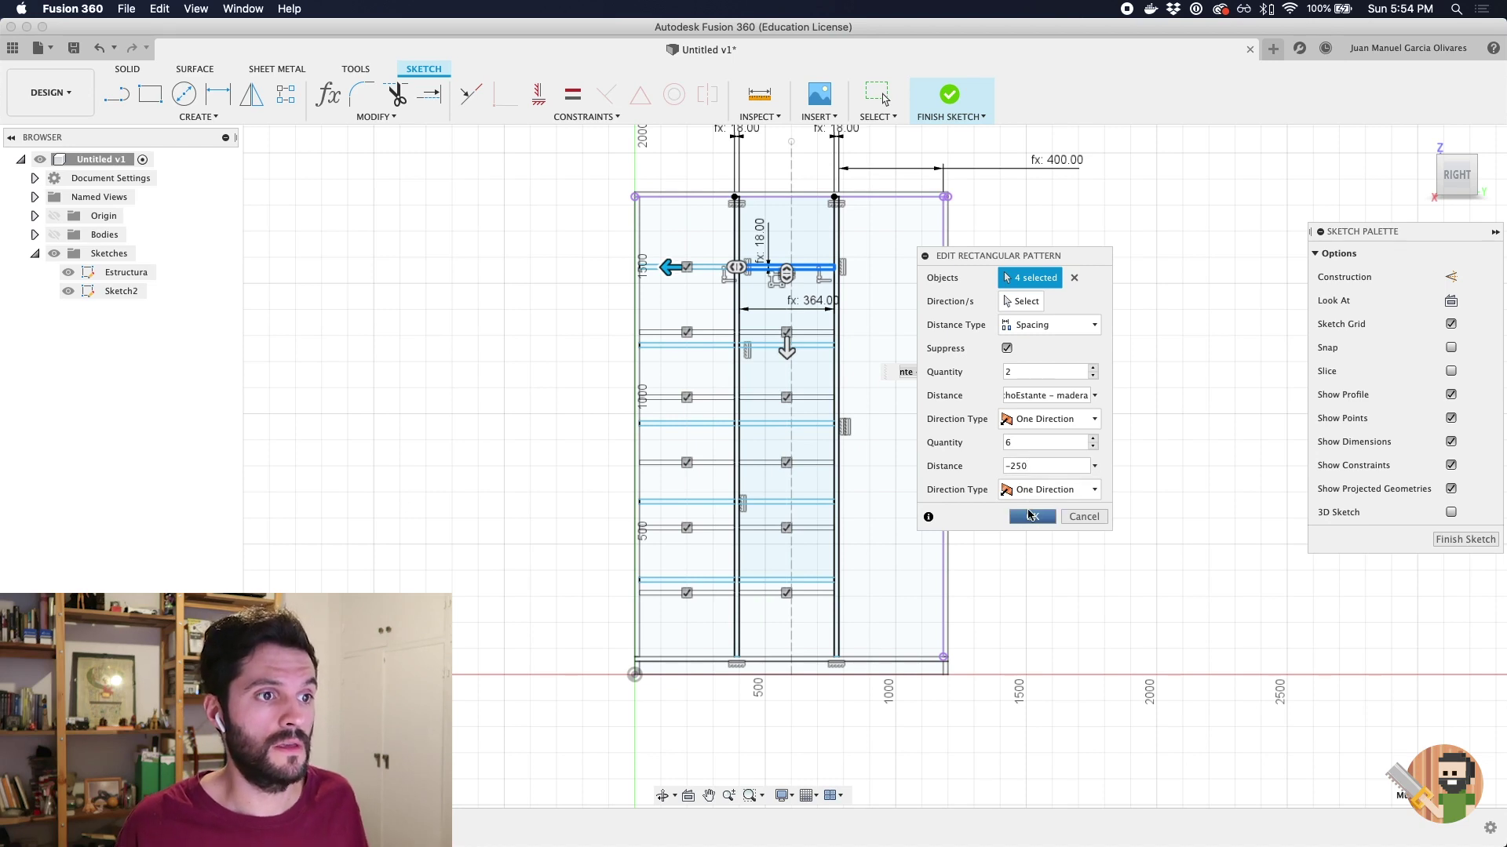
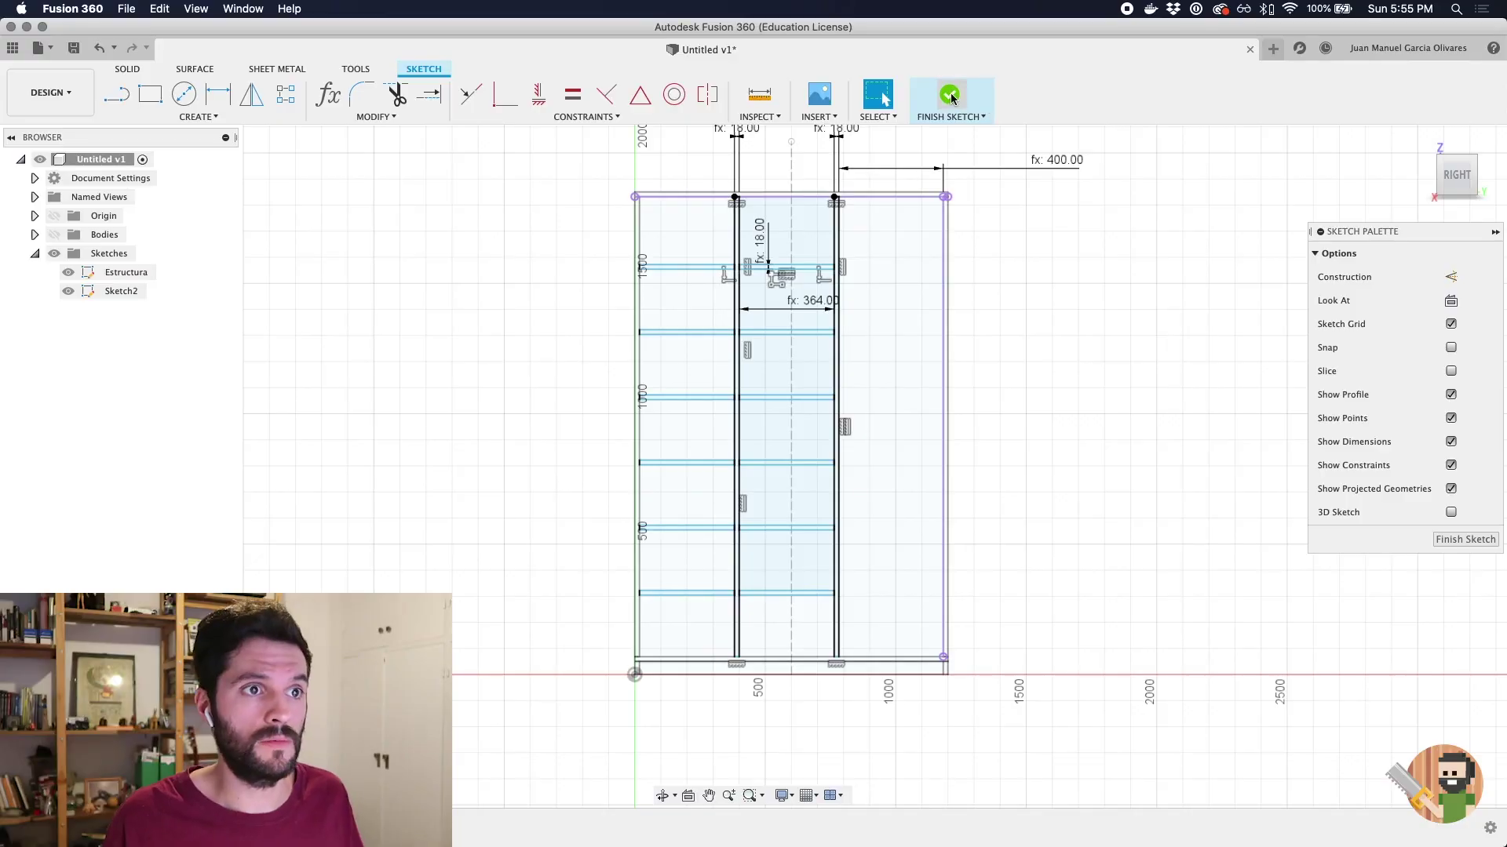
# Step: Finish the sketch and show the cabinet's bodies
pyautogui.click(950, 98)
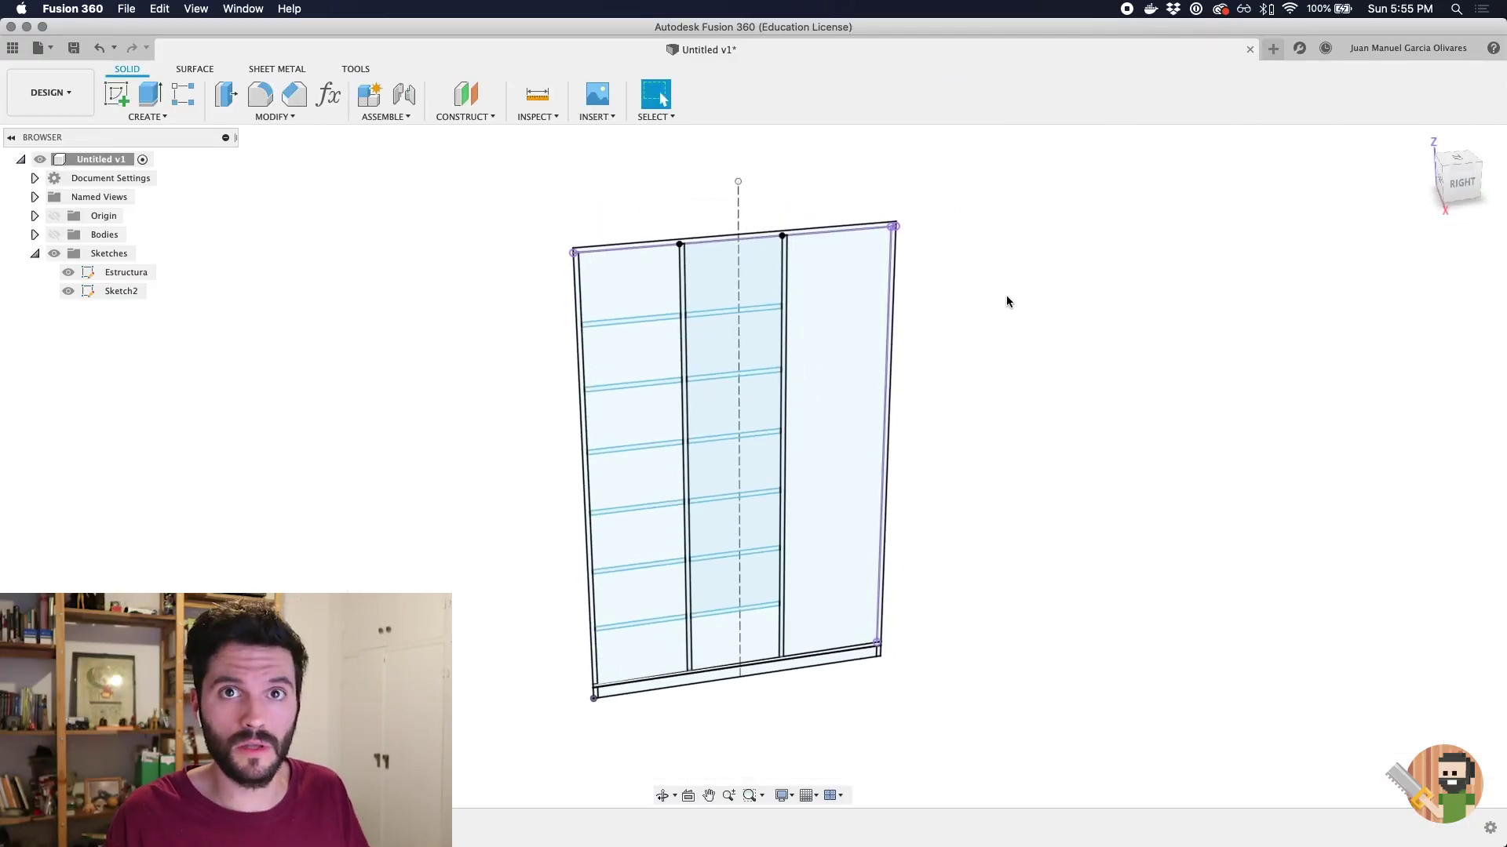
pyautogui.click(52, 241)
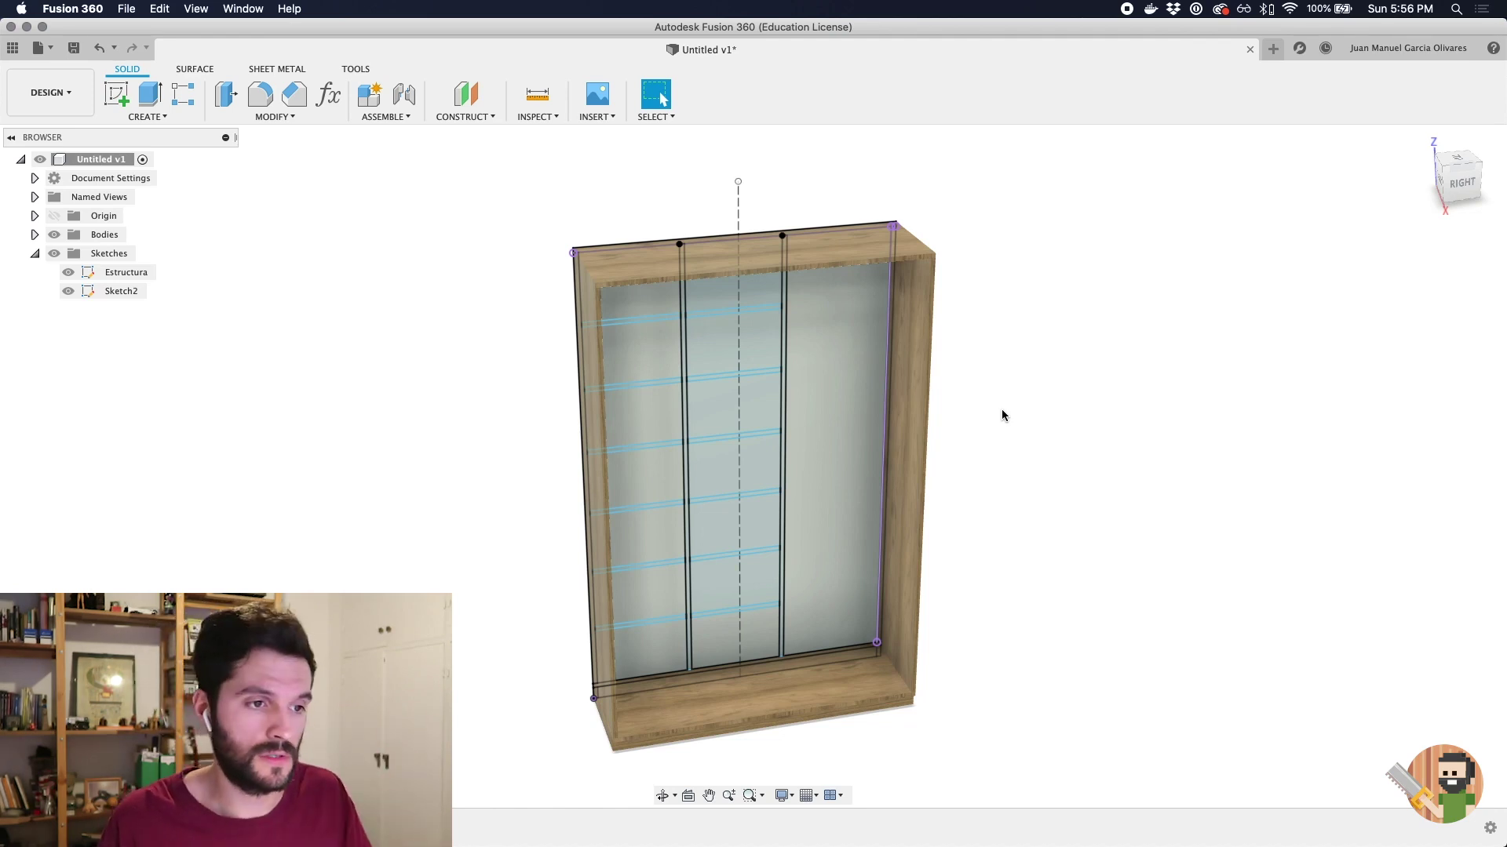
# Step: Extrude the two vertical divider profiles by profundidad-madera as new bodies
pyautogui.press('e')
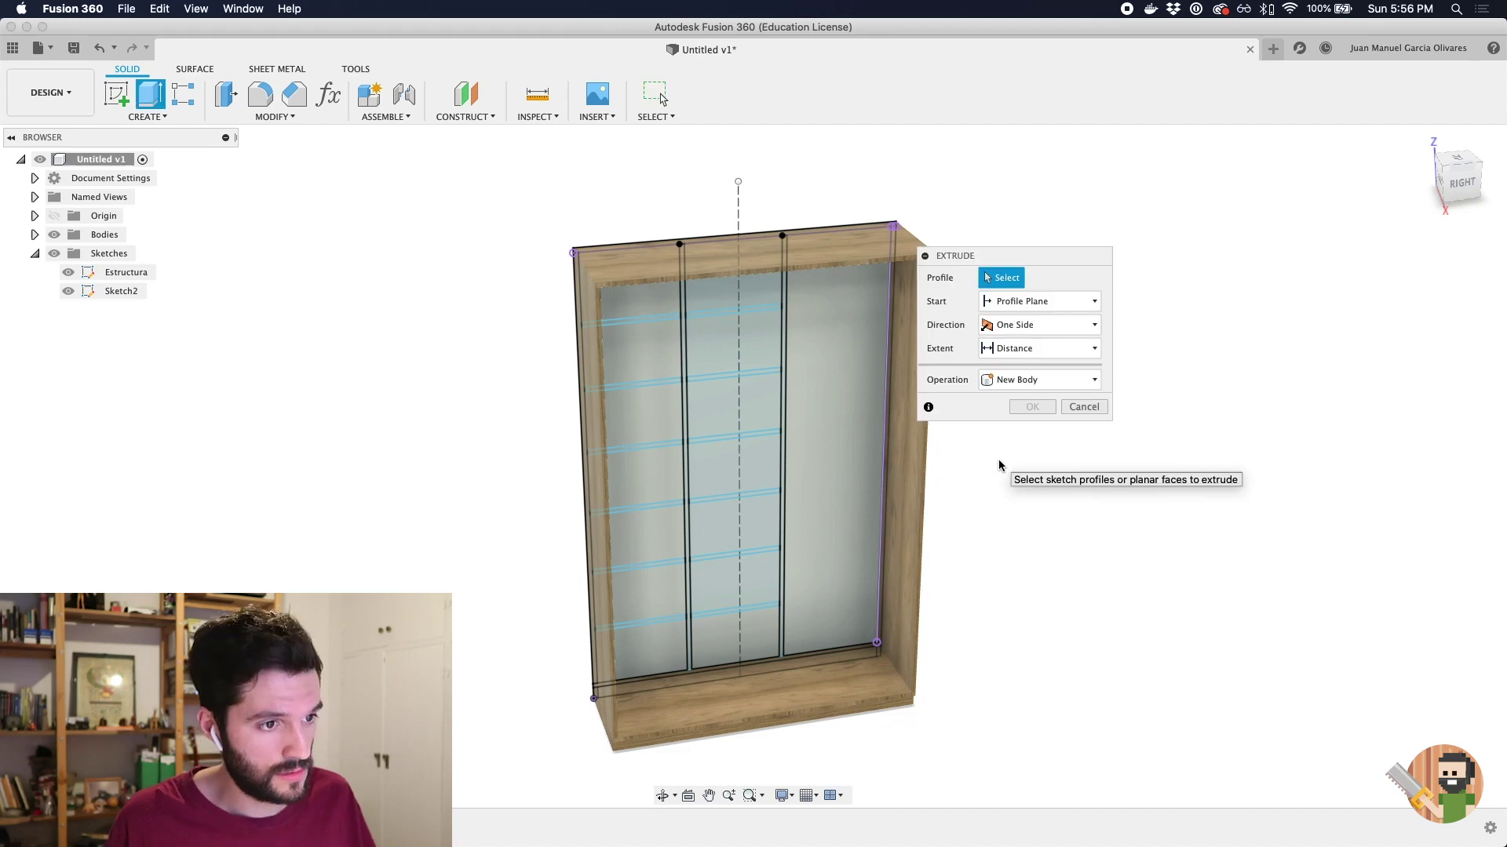
pyautogui.click(783, 437)
pyautogui.click(686, 445)
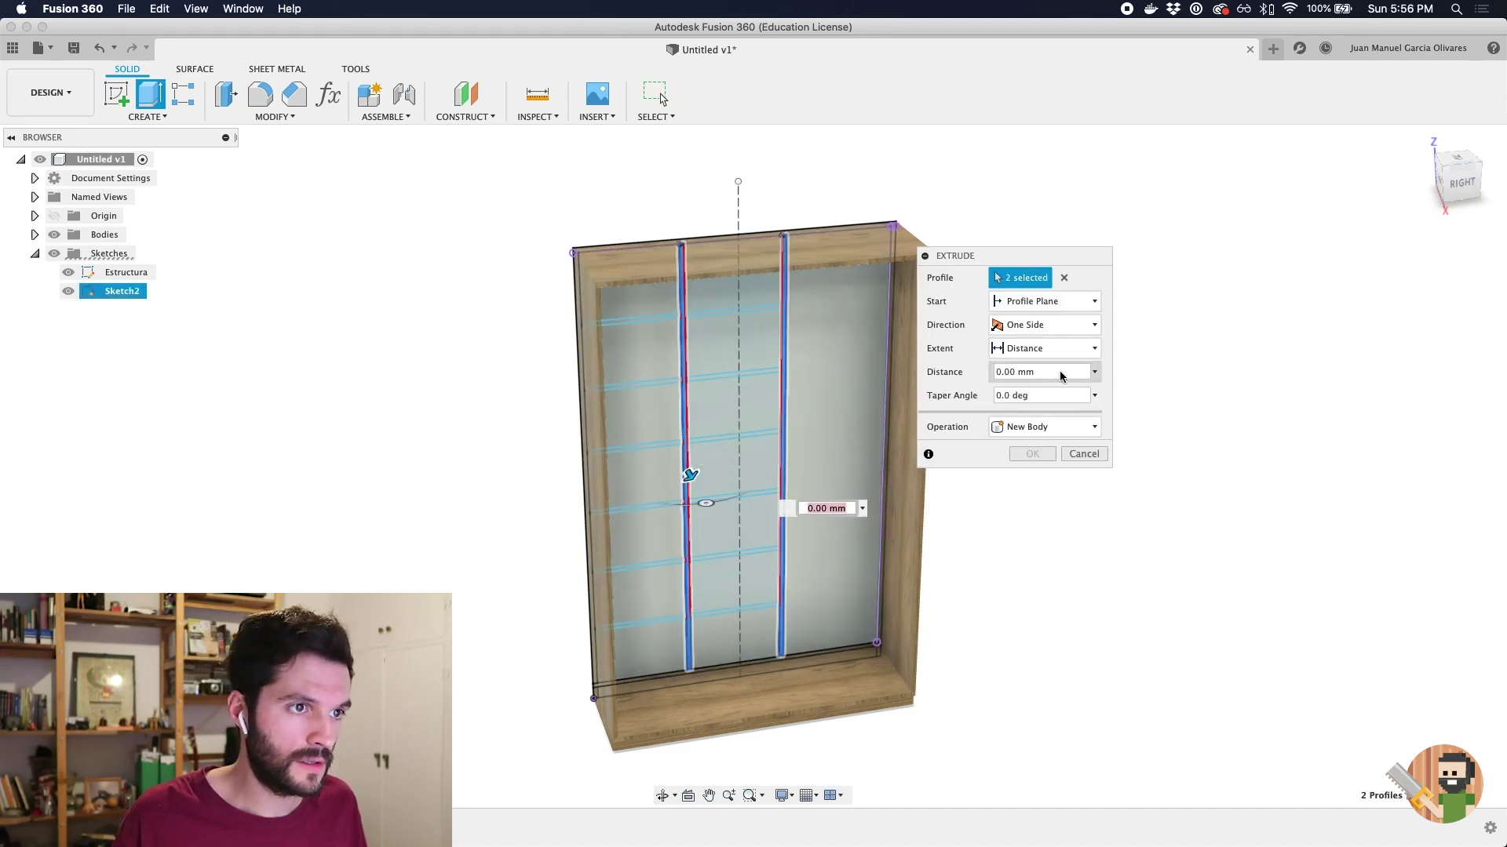
pyautogui.click(1040, 372)
pyautogui.write('madera')
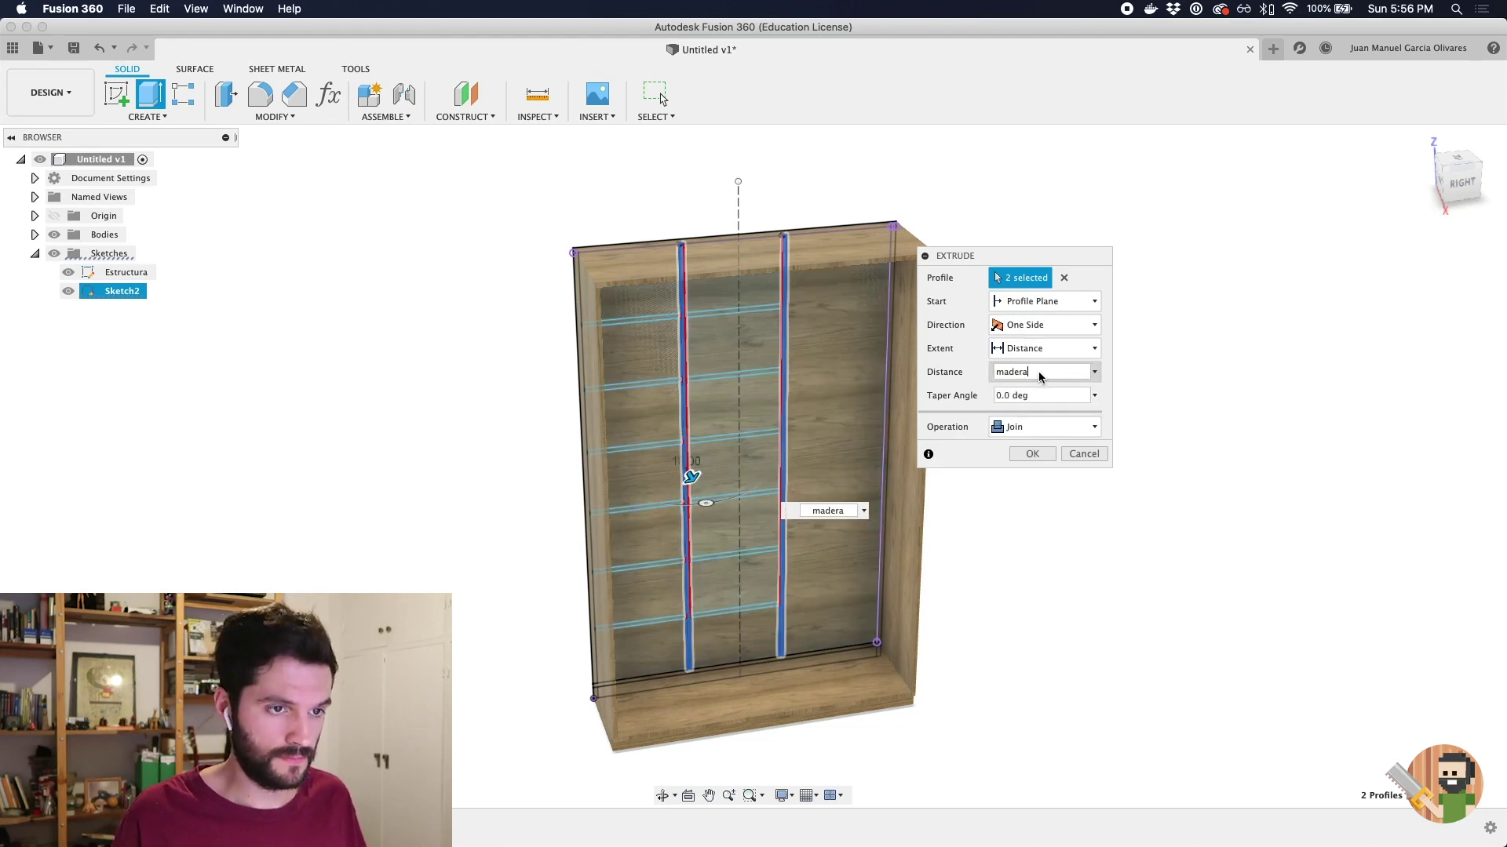
pyautogui.write('p')
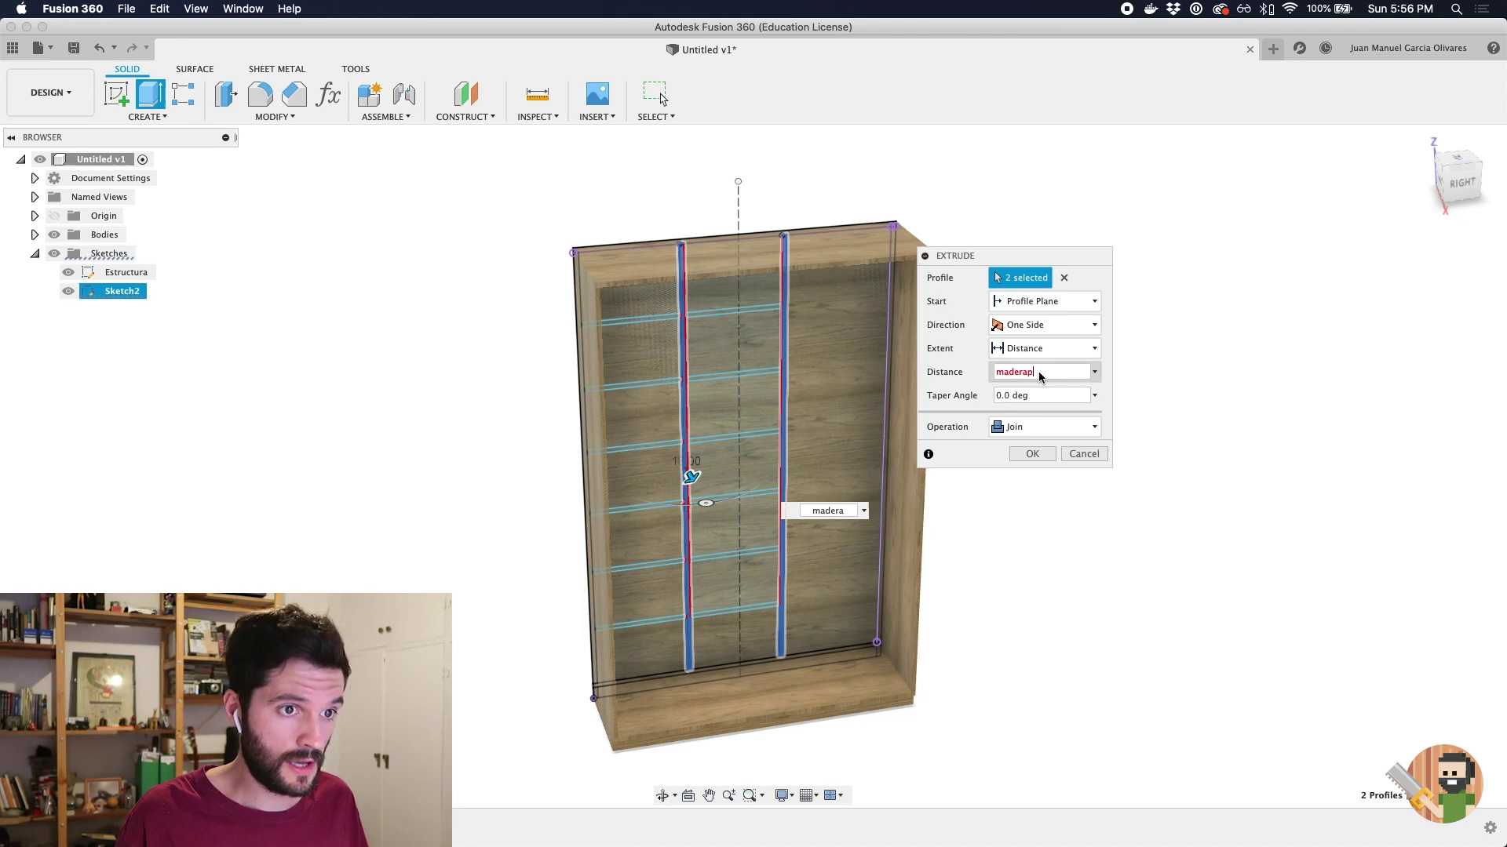
pyautogui.press('BackSpace')
pyautogui.press('BackSpace')
pyautogui.press('BackSpace')
pyautogui.press('BackSpace')
pyautogui.press('BackSpace')
pyautogui.press('BackSpace')
pyautogui.press('BackSpace')
pyautogui.write('profundidad')
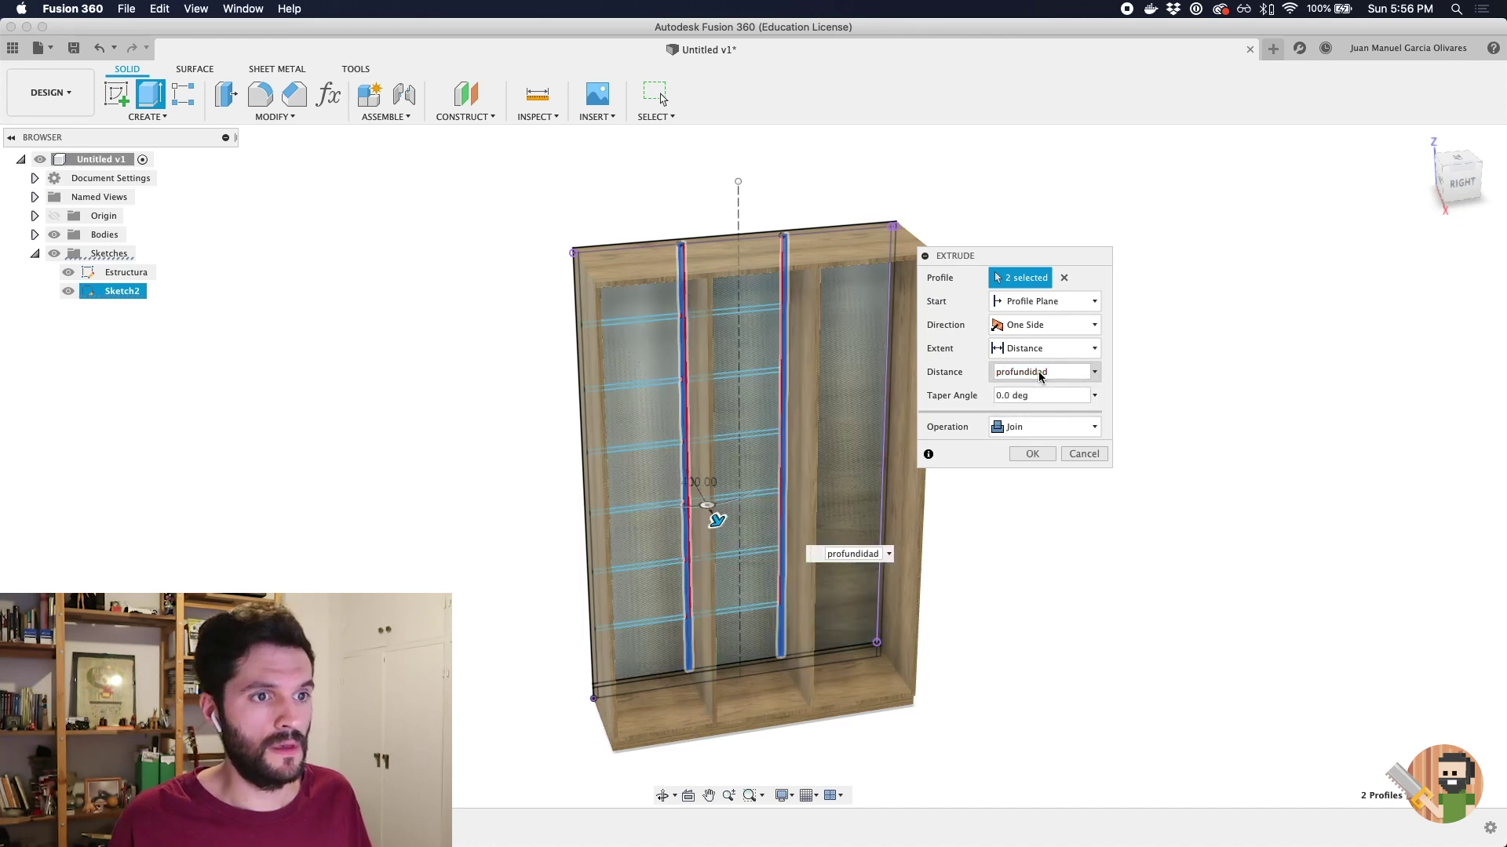
pyautogui.write('-madera')
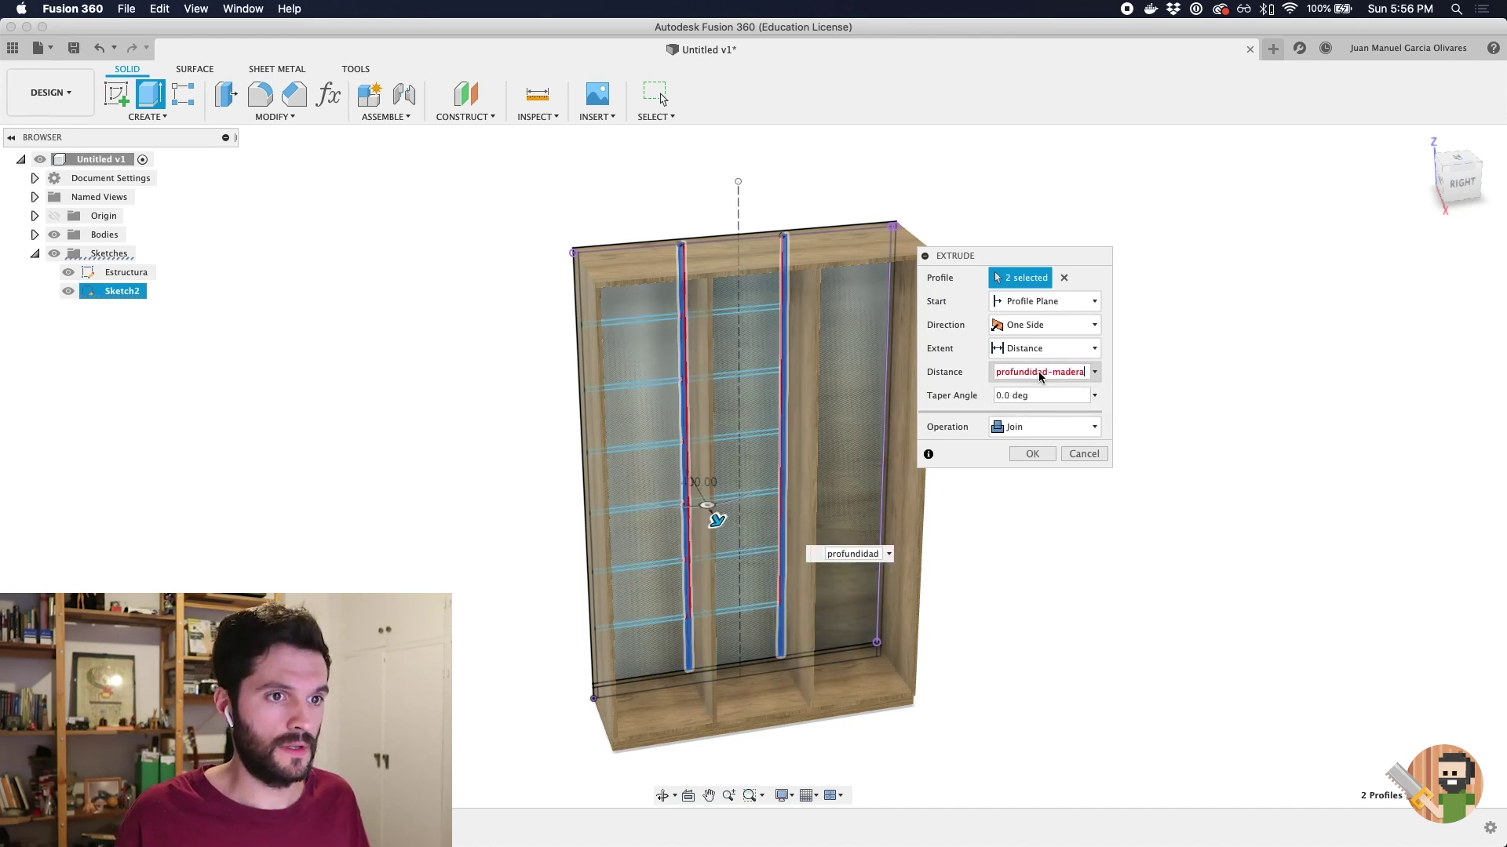
pyautogui.click(1067, 427)
pyautogui.click(1059, 503)
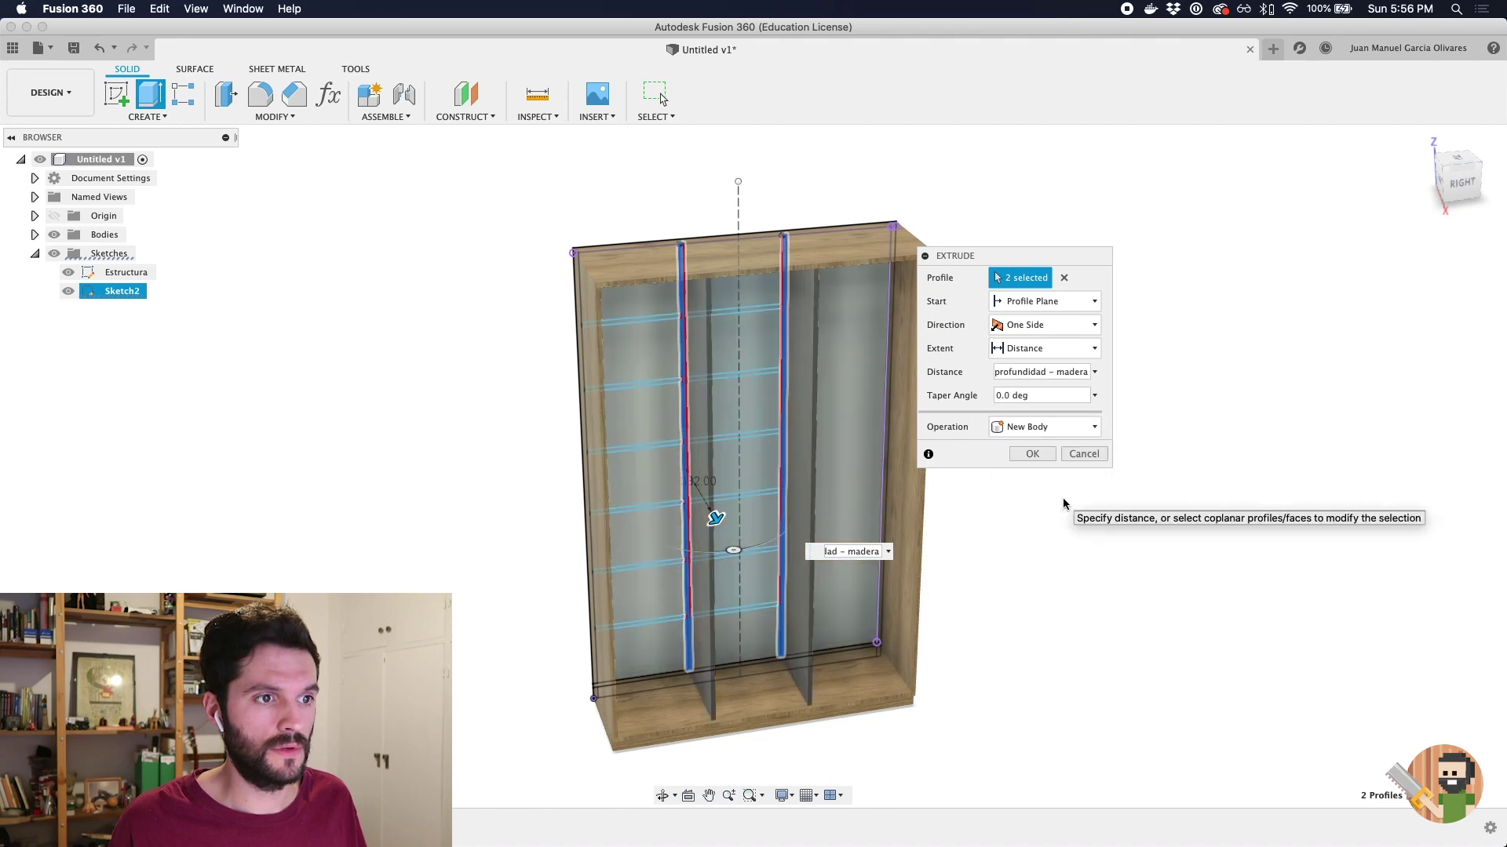
pyautogui.click(1038, 455)
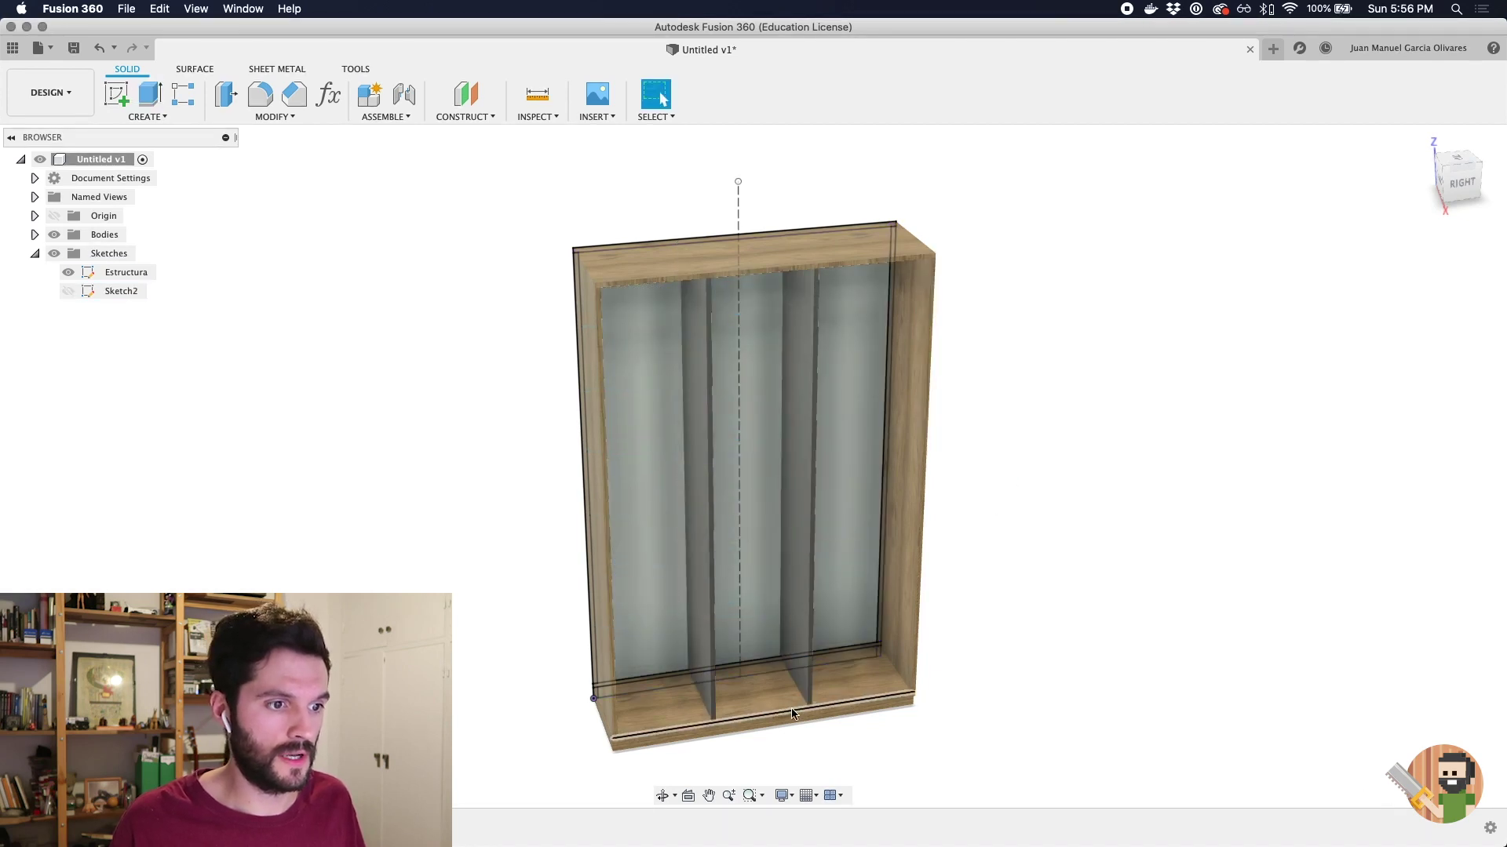
# Step: Inspect how the front edges of the dividers sit relative to the cabinet's bottom panel
pyautogui.scroll(10, 810, 730)
pyautogui.scroll(6, 810, 729)
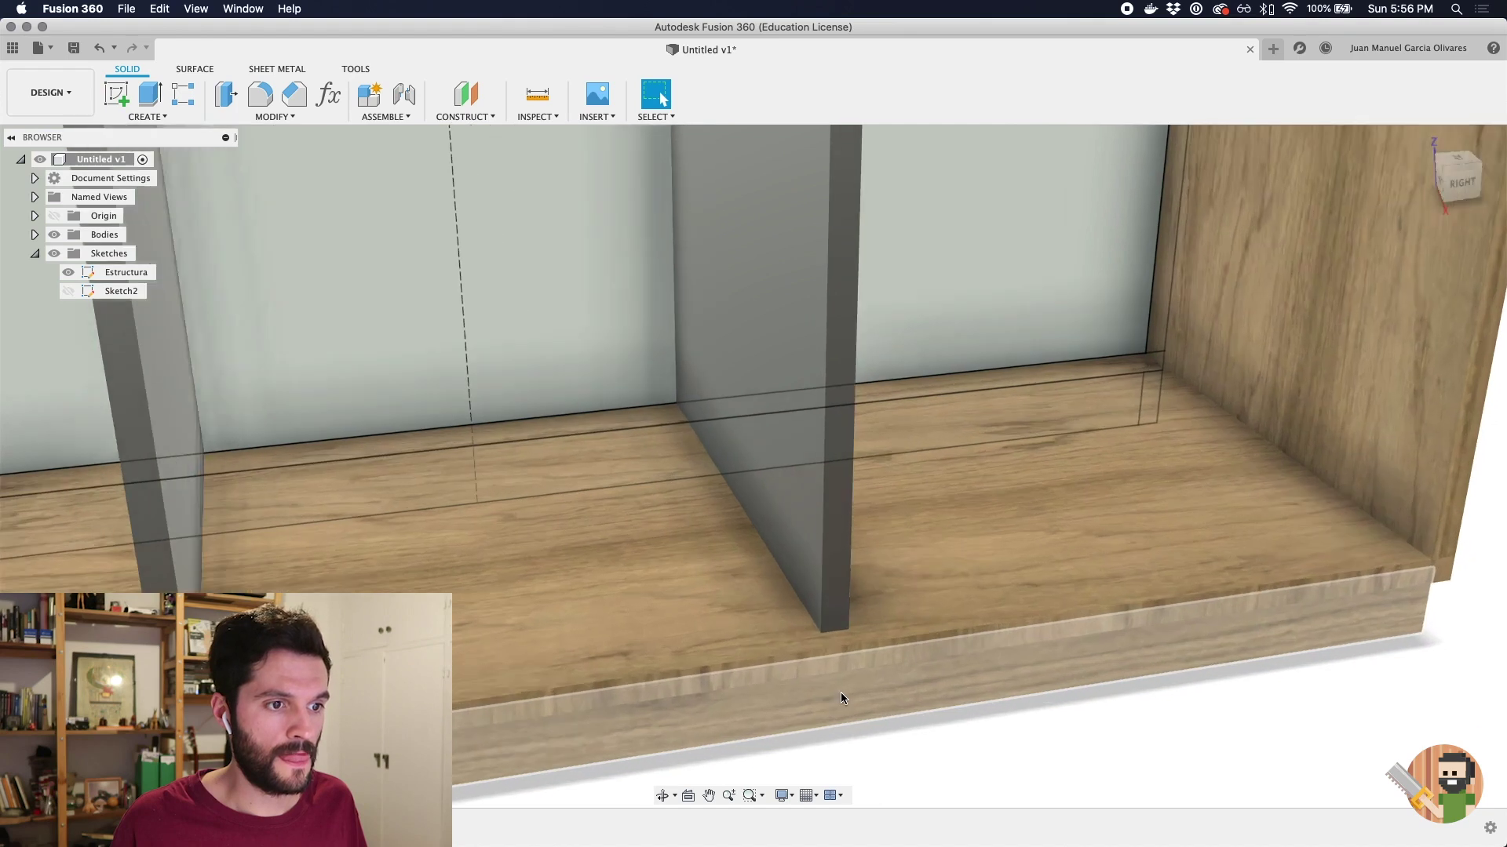
pyautogui.keyDown('shift'); pyautogui.moveTo(841, 692); pyautogui.dragTo(850, 648, button='middle'); pyautogui.keyUp('shift')
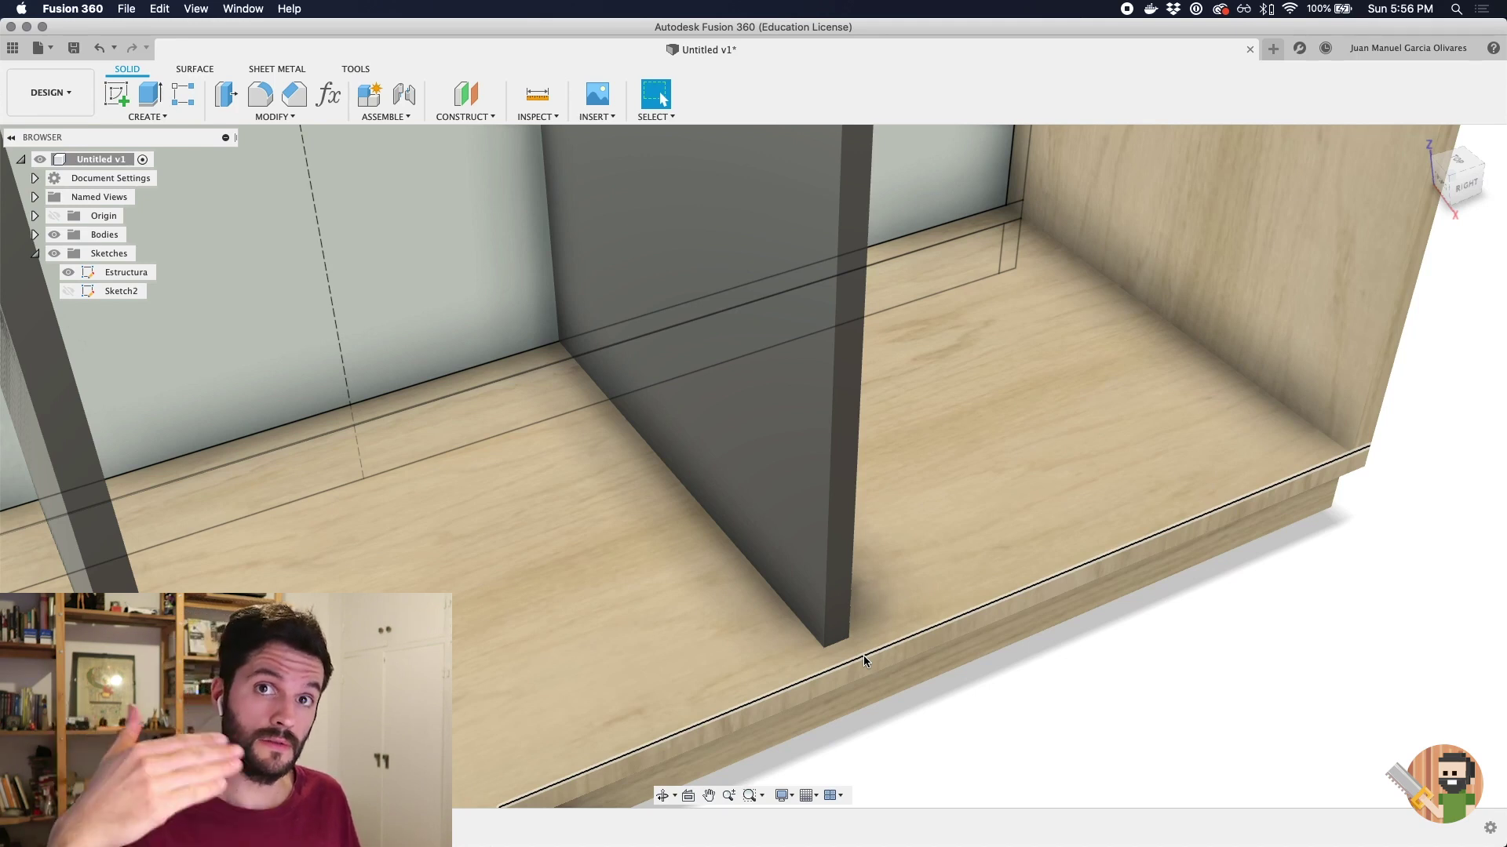
pyautogui.scroll(-3, 863, 656)
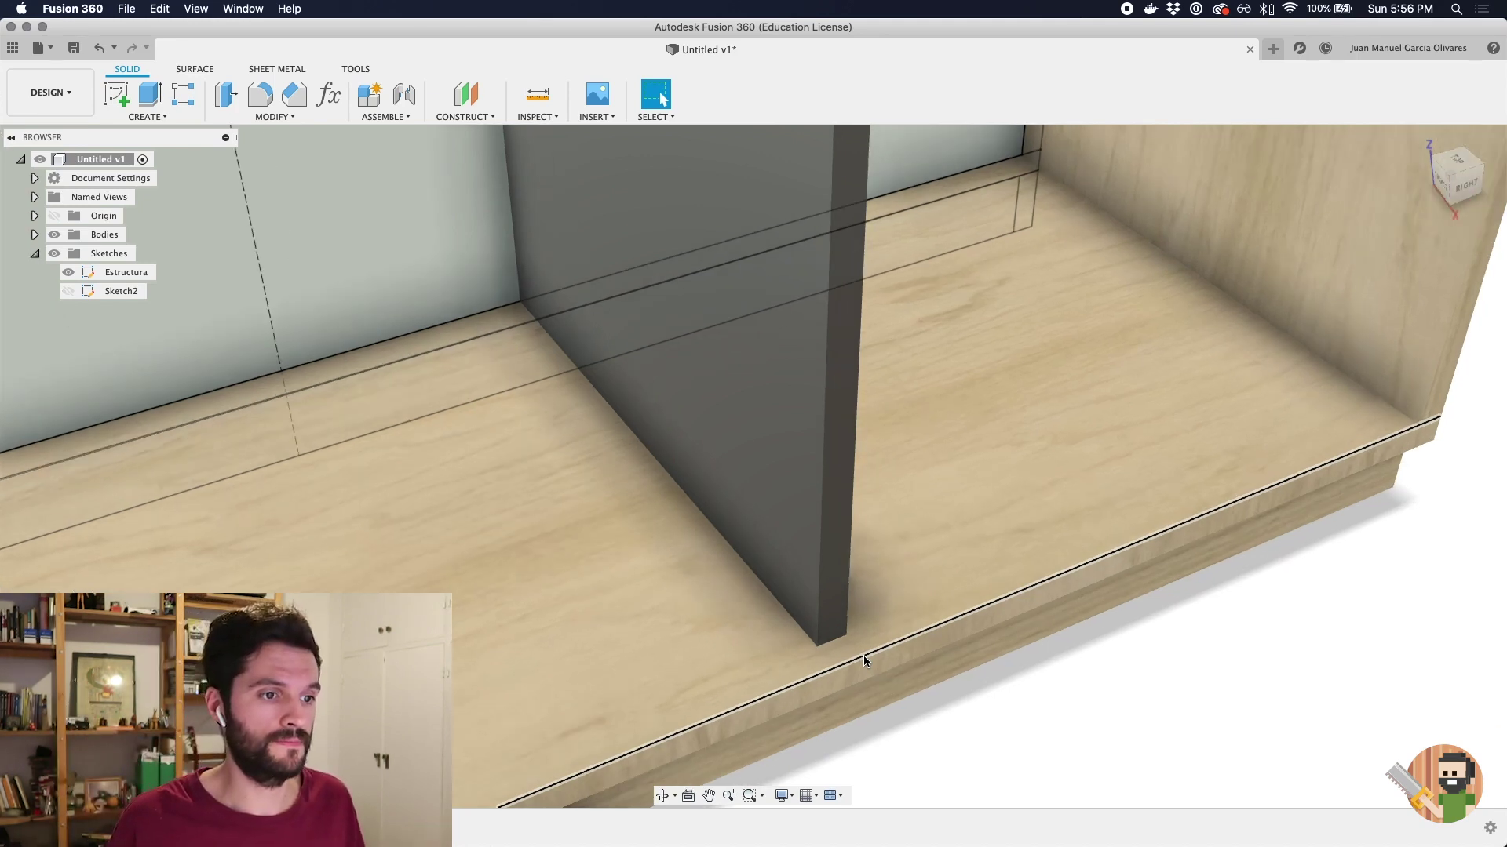
pyautogui.scroll(-5, 863, 656)
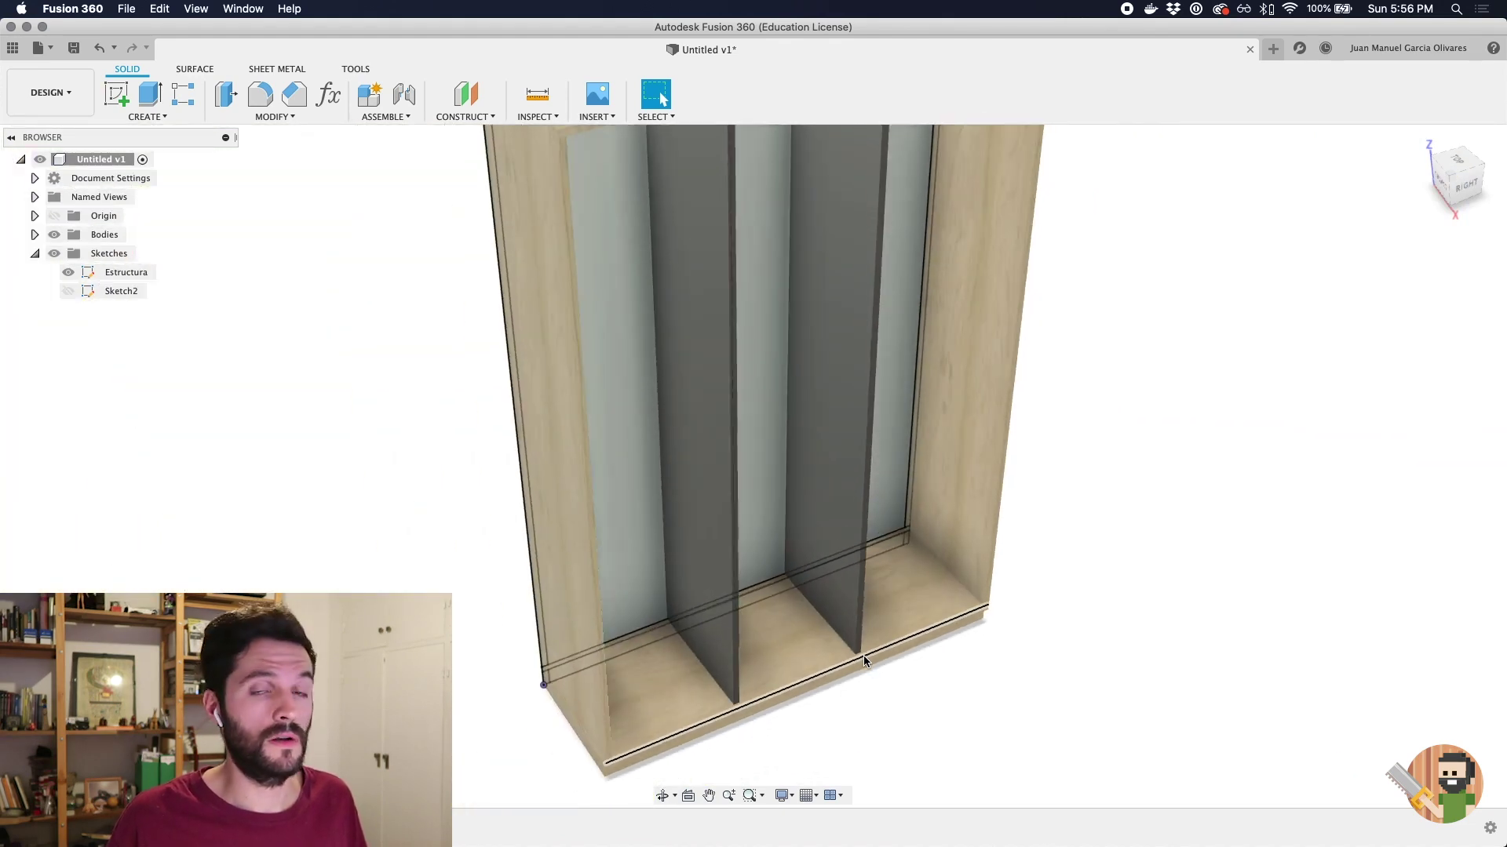
pyautogui.keyDown('shift'); pyautogui.moveTo(1070, 525); pyautogui.dragTo(905, 449, button='middle'); pyautogui.keyUp('shift')
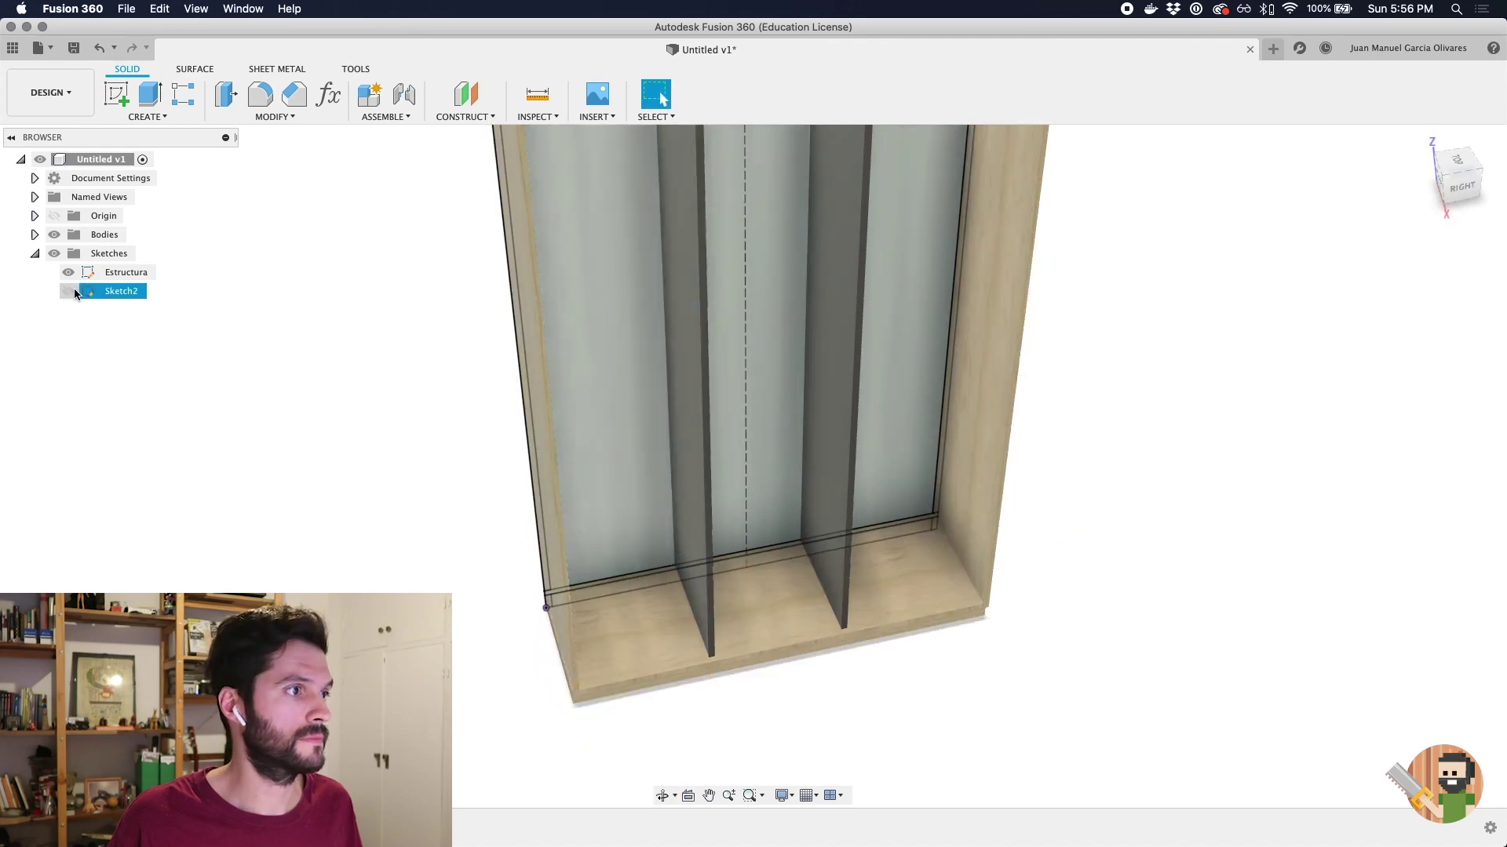
# Step: Show Sketch2 again and rename it Interna
pyautogui.click(69, 292)
pyautogui.scroll(2, 1074, 515)
pyautogui.scroll(-5, 1073, 515)
pyautogui.keyDown('shift'); pyautogui.moveTo(1076, 463); pyautogui.dragTo(914, 461, button='middle'); pyautogui.keyUp('shift')
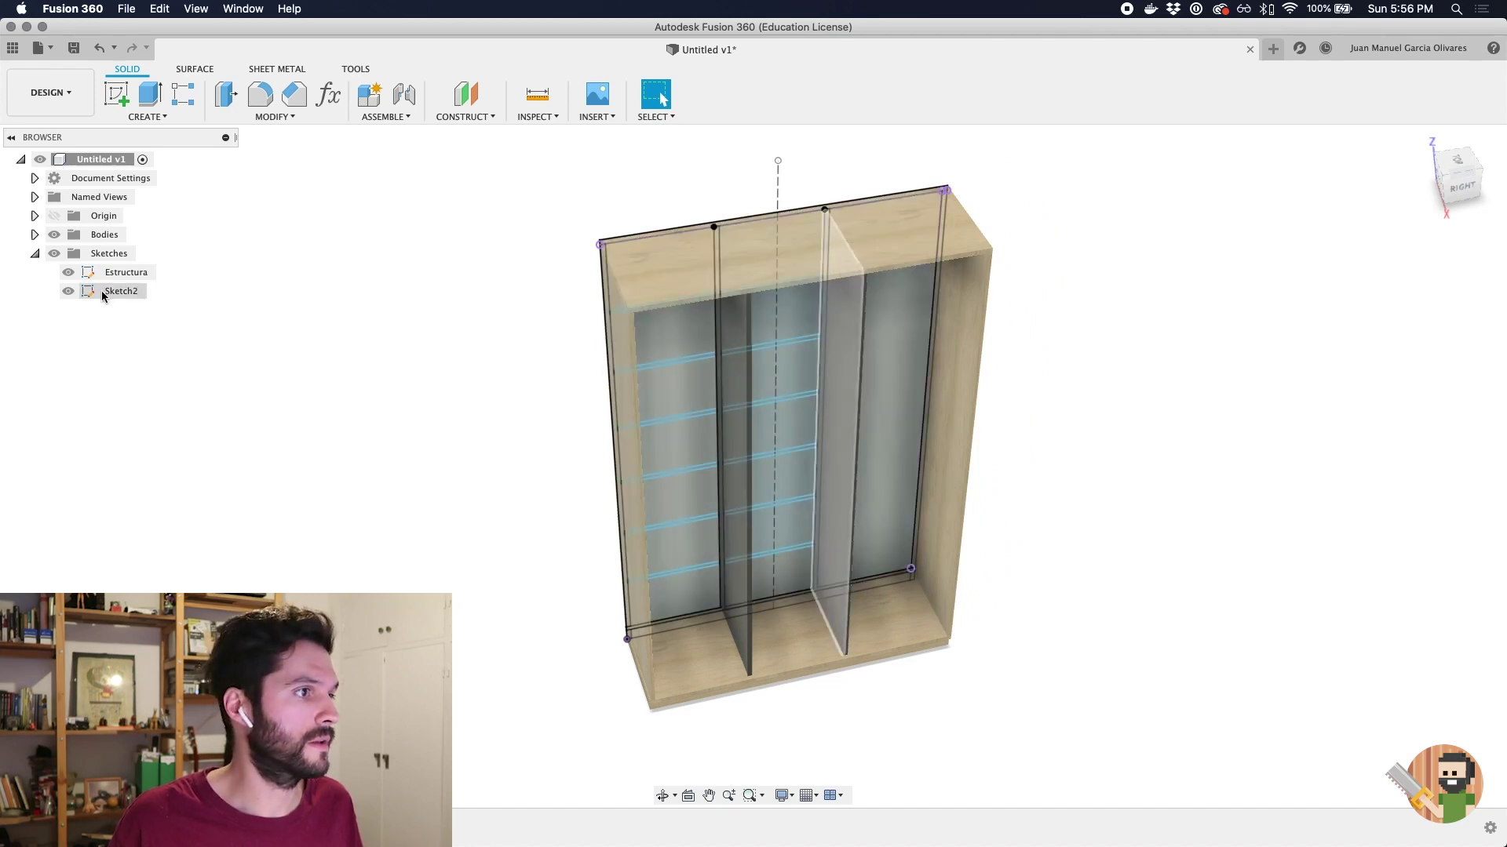
pyautogui.click(125, 291)
pyautogui.click(139, 291)
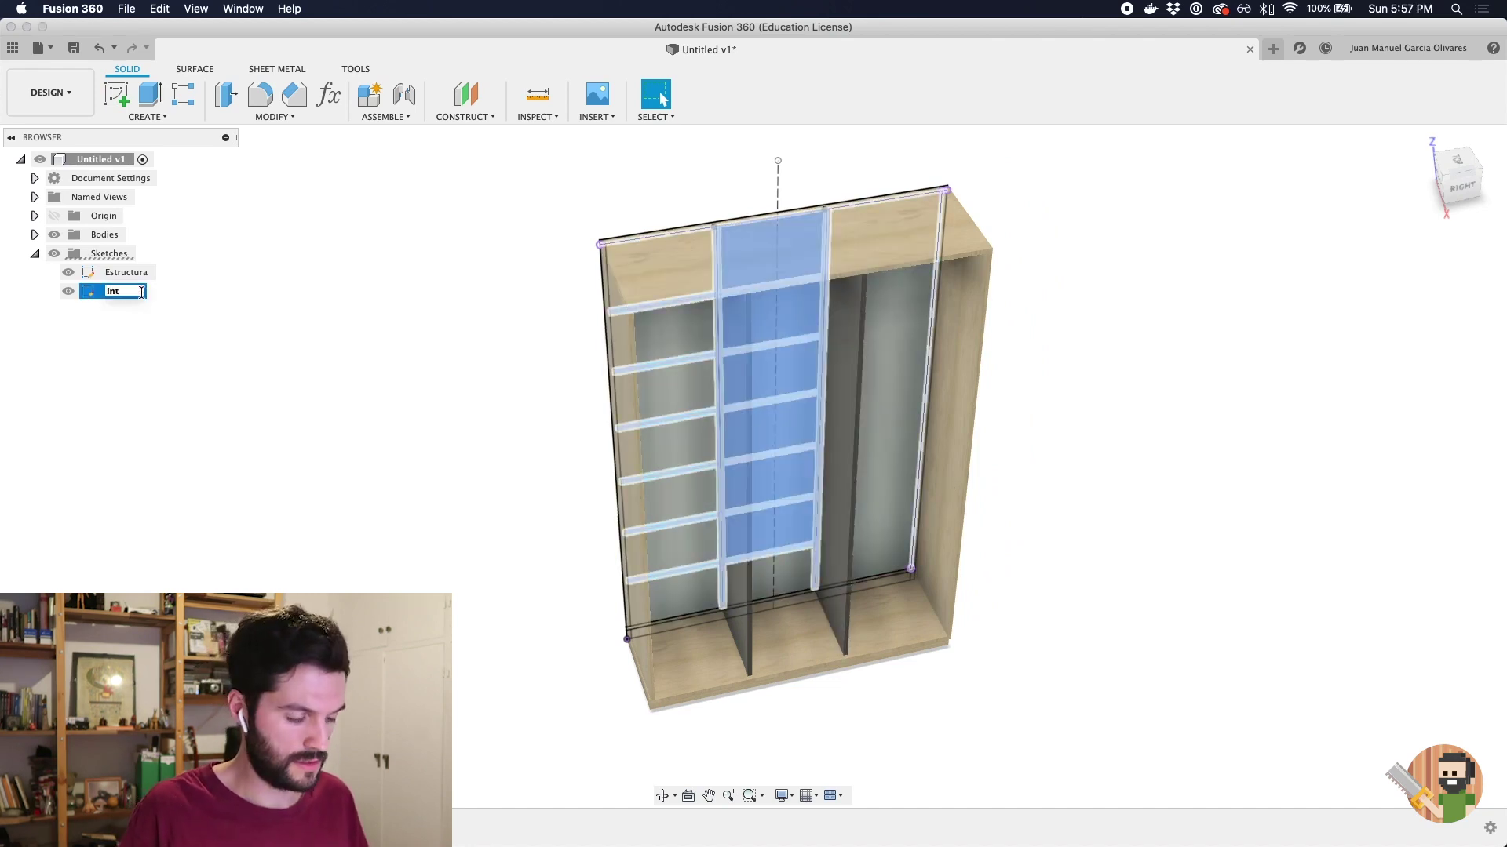
pyautogui.write('Interna')
pyautogui.press('Return')
# Step: Edit the Interna sketch and draw a shelf rectangle with height madera, spanning the empty third compartment from divider to side panel
pyautogui.doubleClick(119, 292)
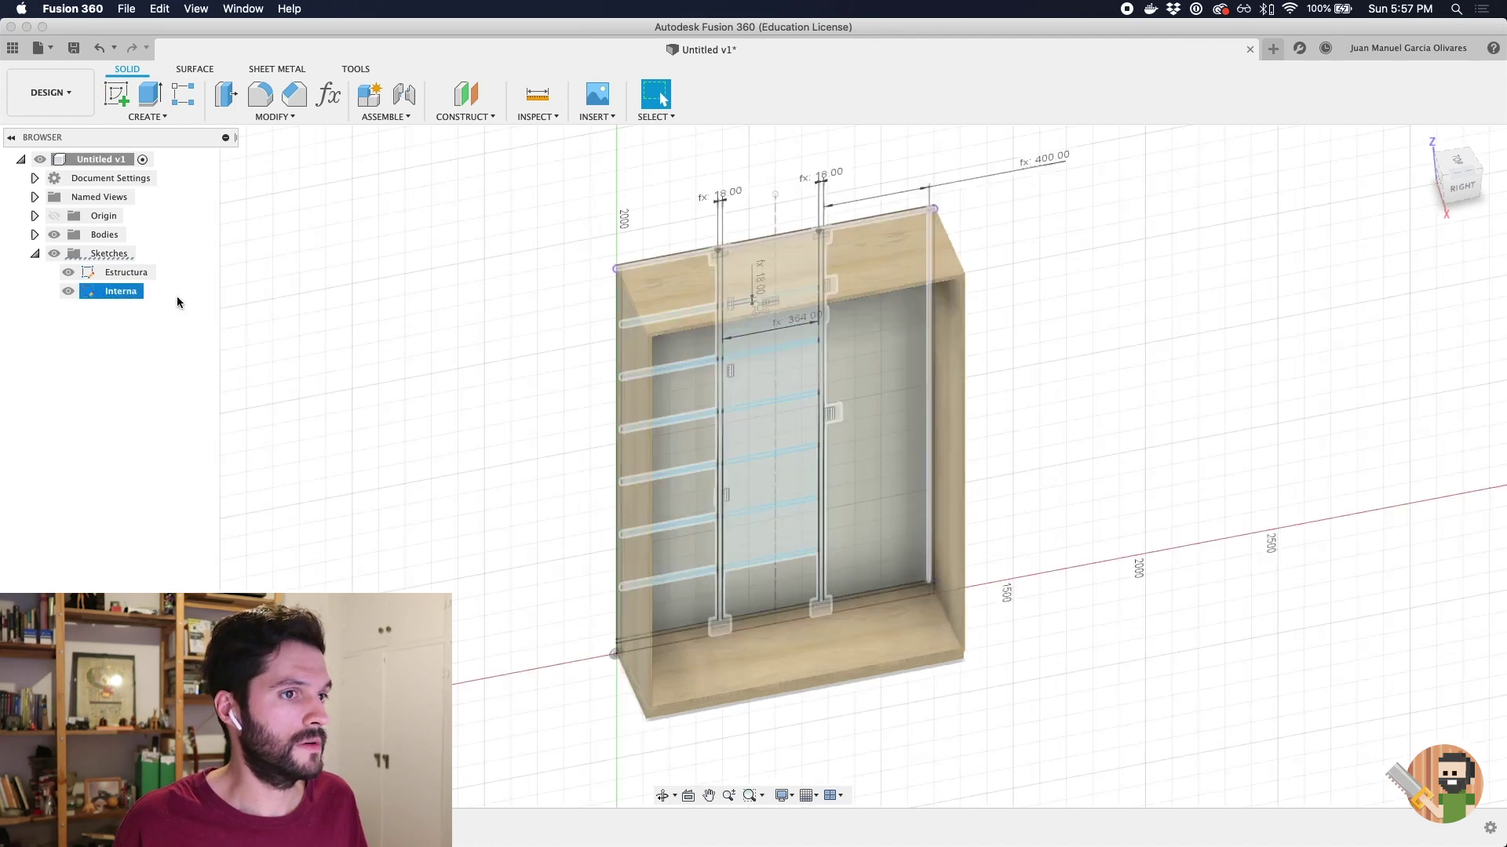
pyautogui.scroll(3, 962, 463)
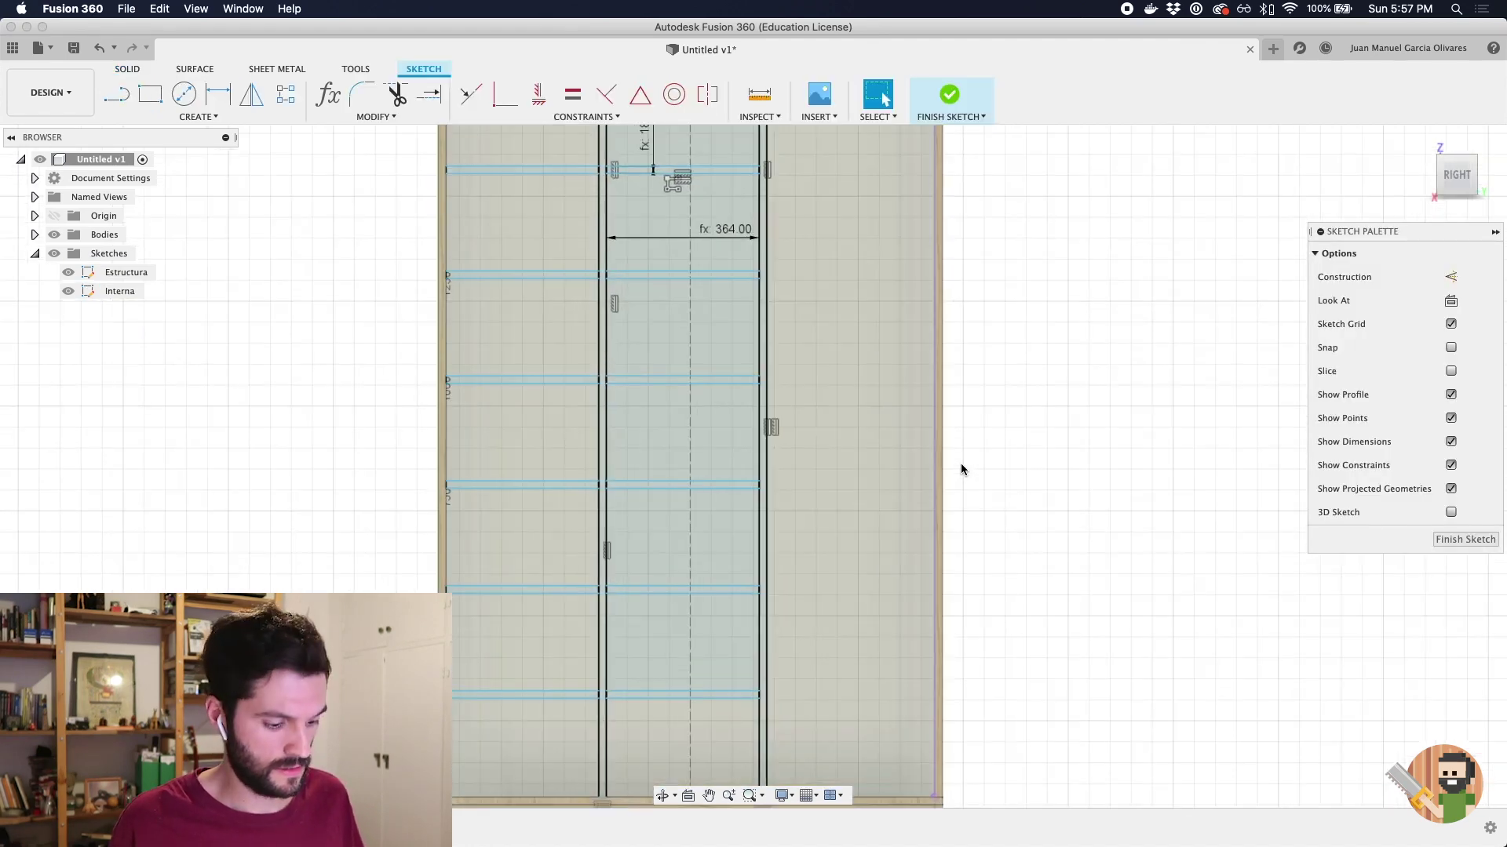
pyautogui.press('r')
pyautogui.click(769, 460)
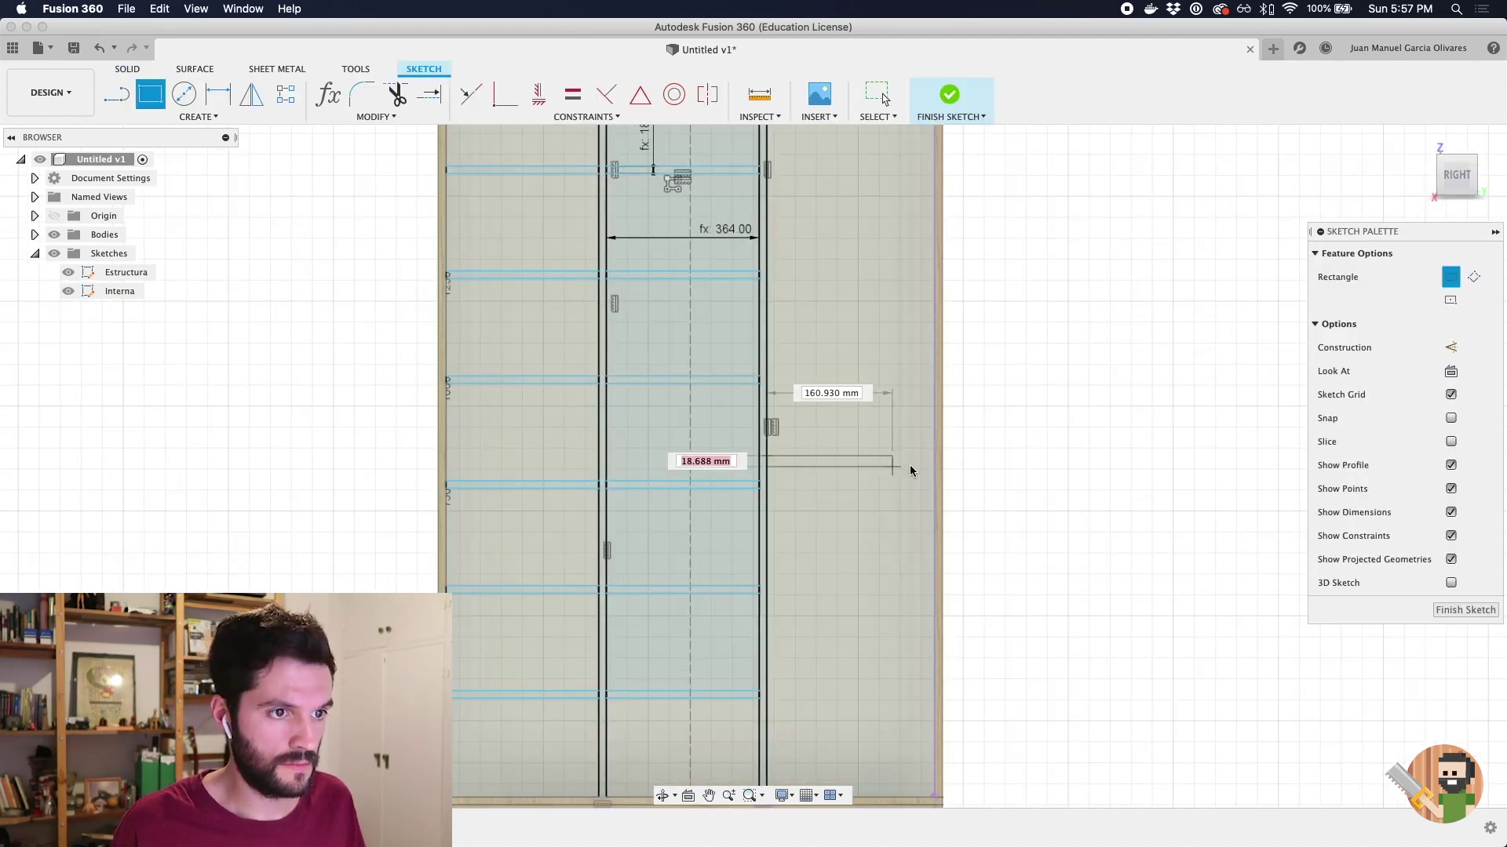
pyautogui.write('madera')
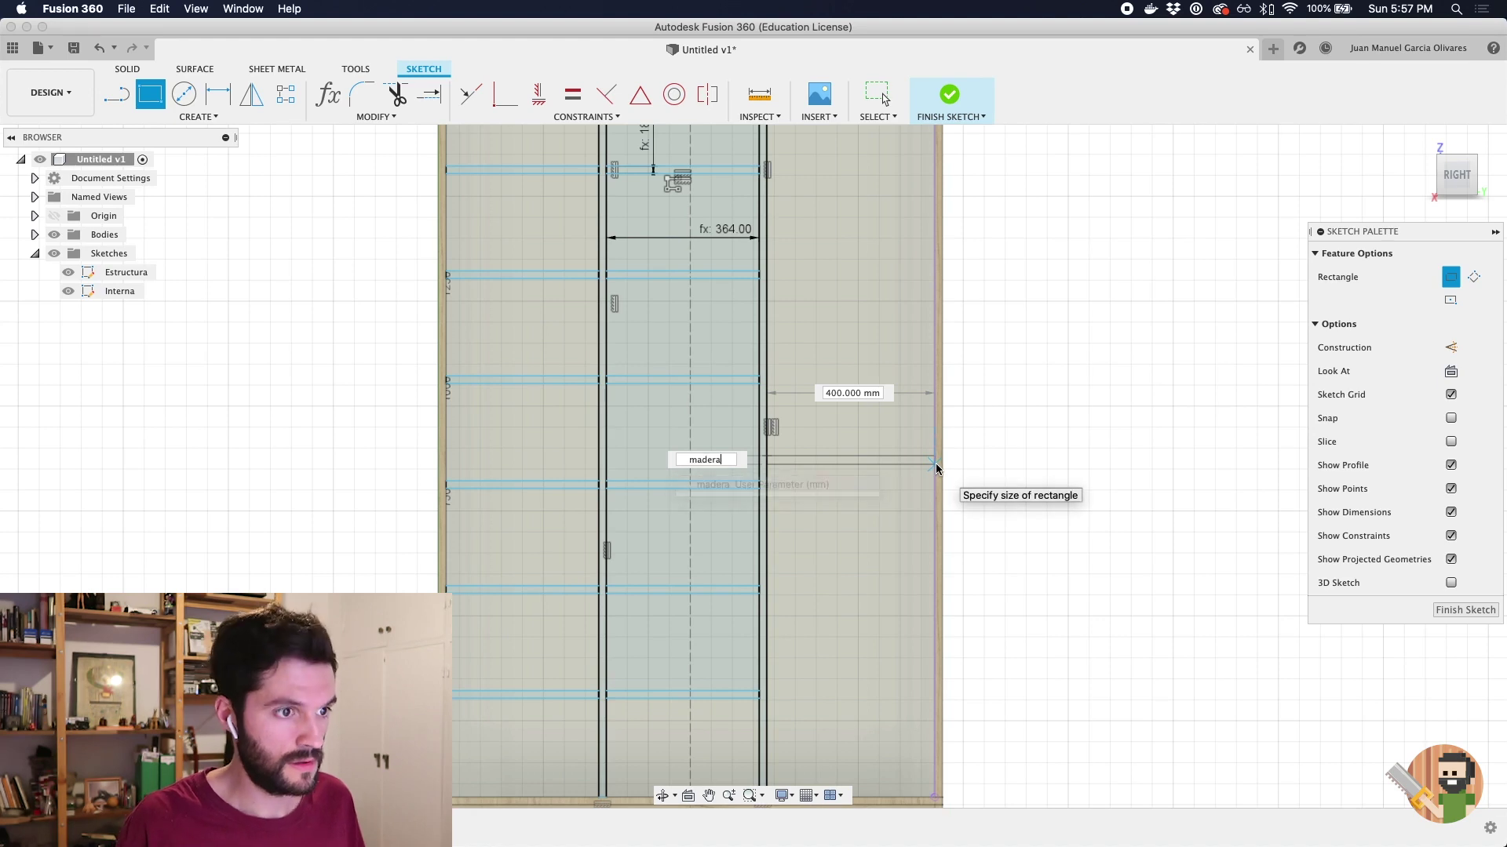
pyautogui.click(934, 468)
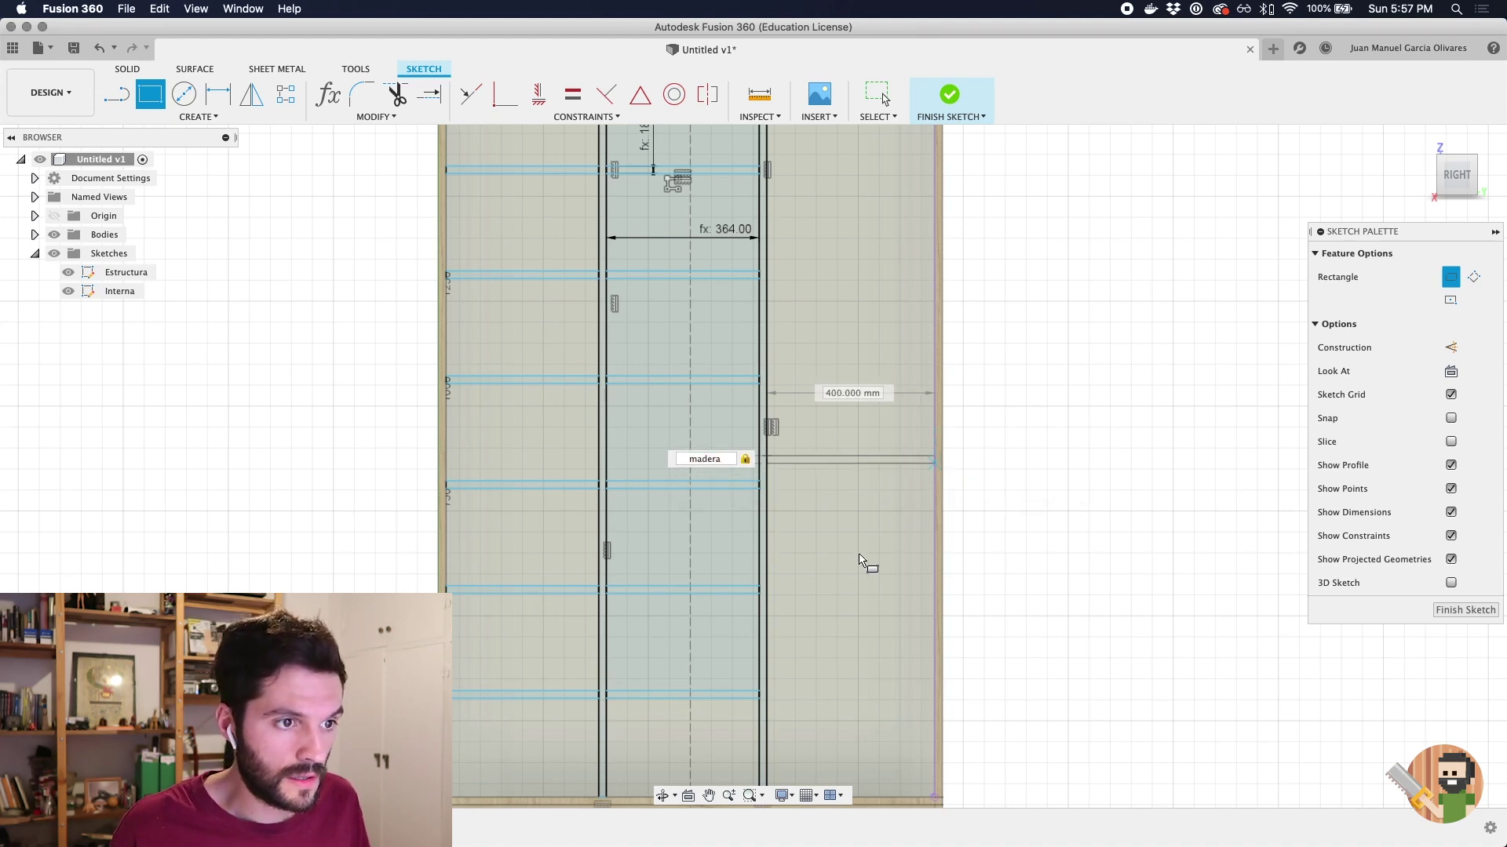
# Step: Draw a second shelf rectangle with height madera below the first one in the third compartment, and finish the sketch
pyautogui.click(769, 571)
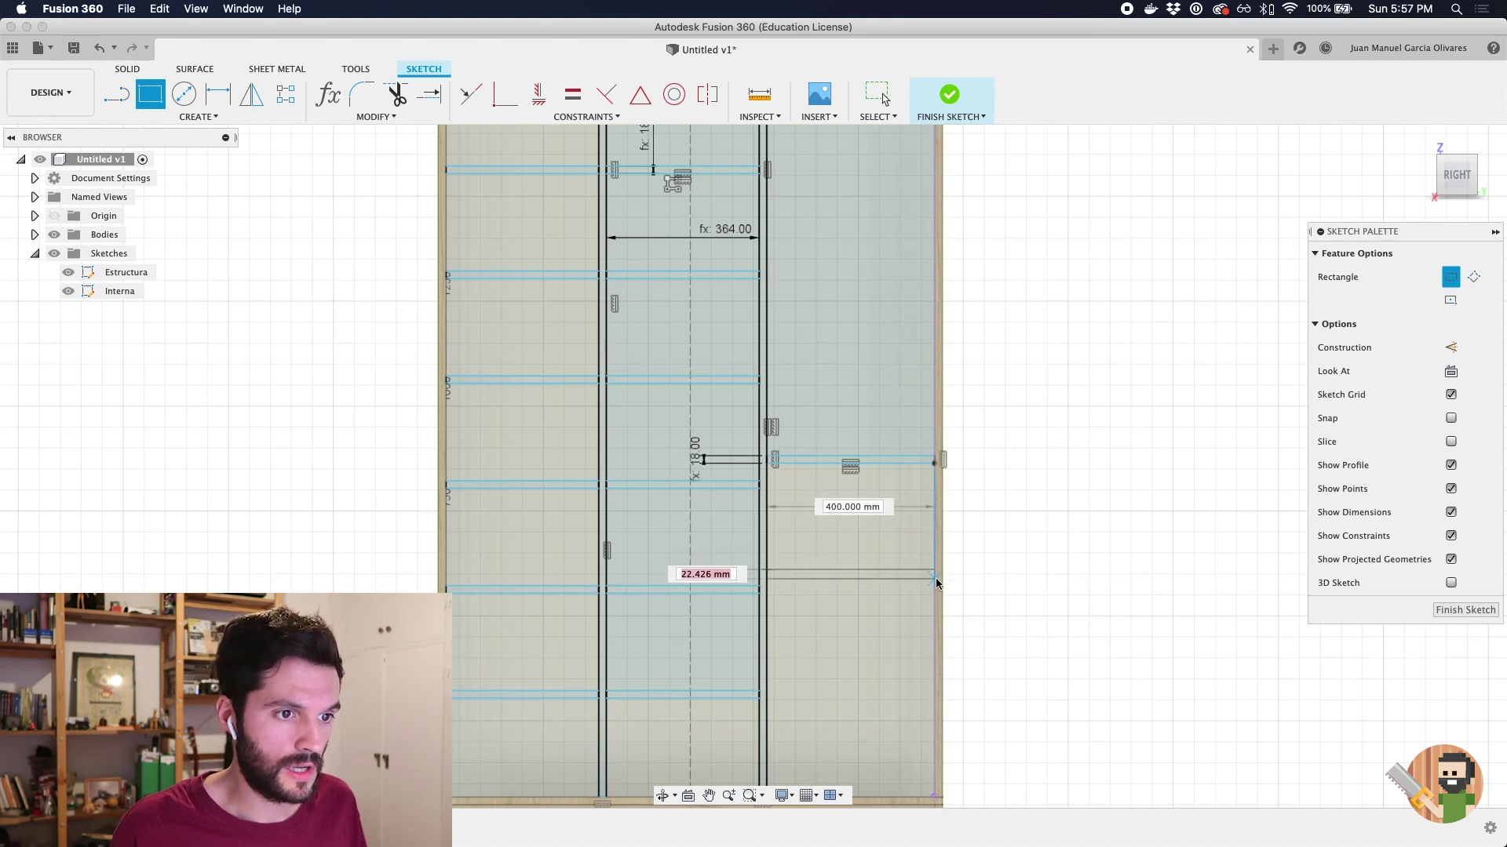
pyautogui.write('madera')
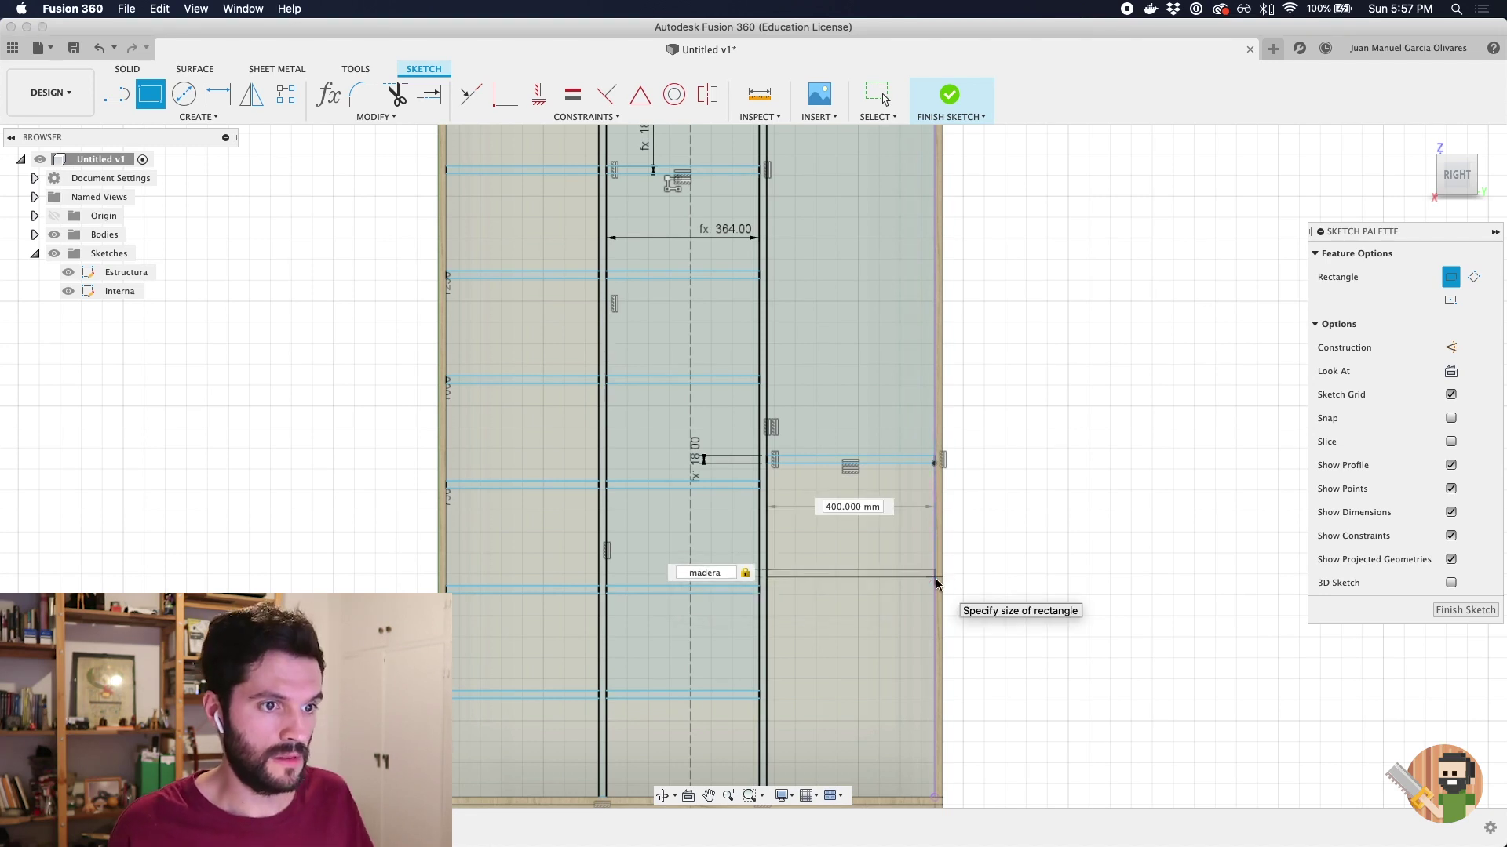
pyautogui.press('Return')
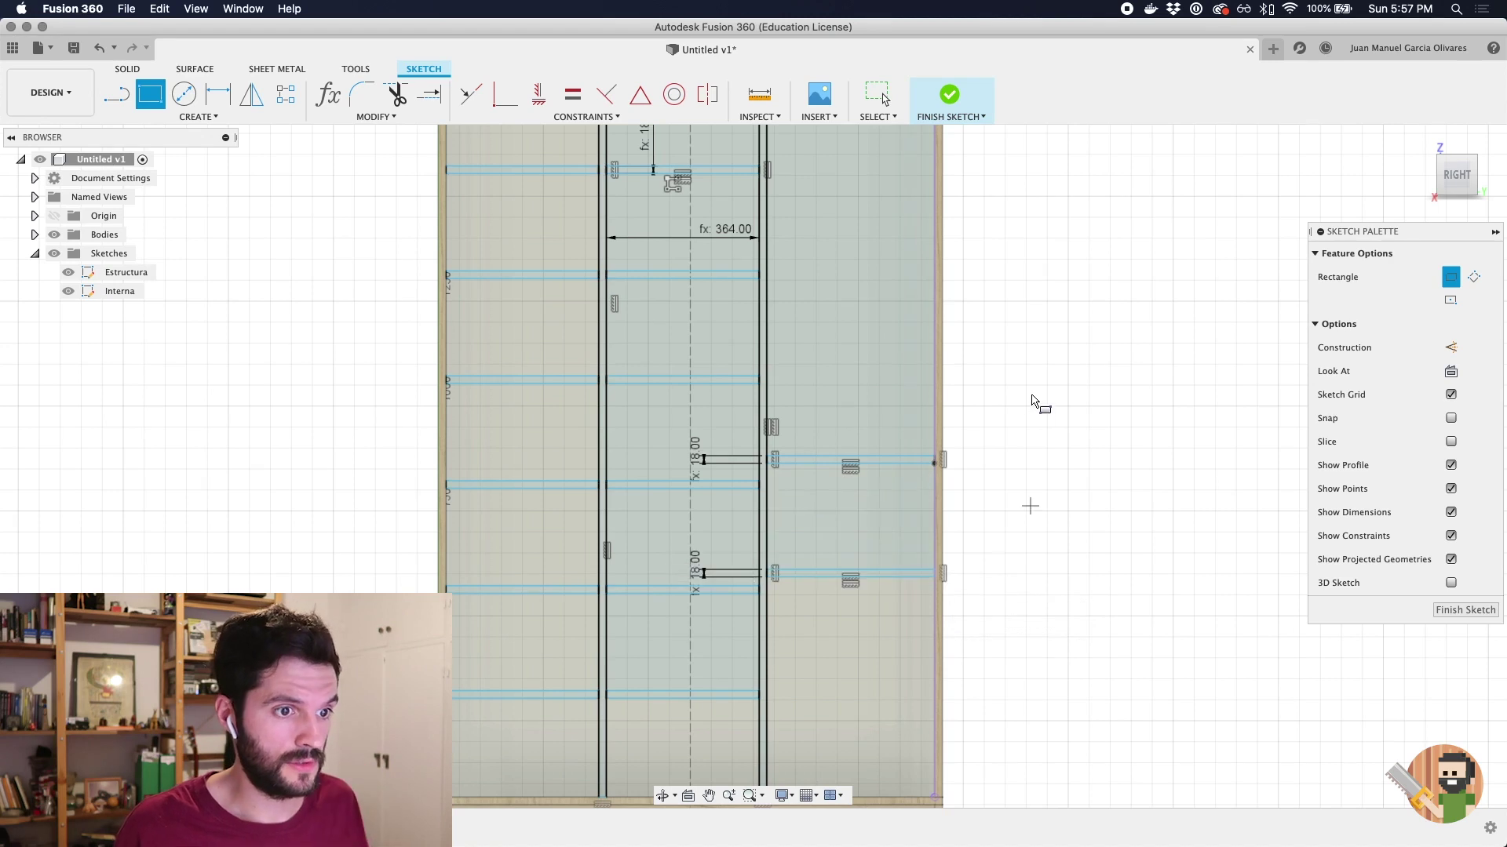
pyautogui.click(959, 109)
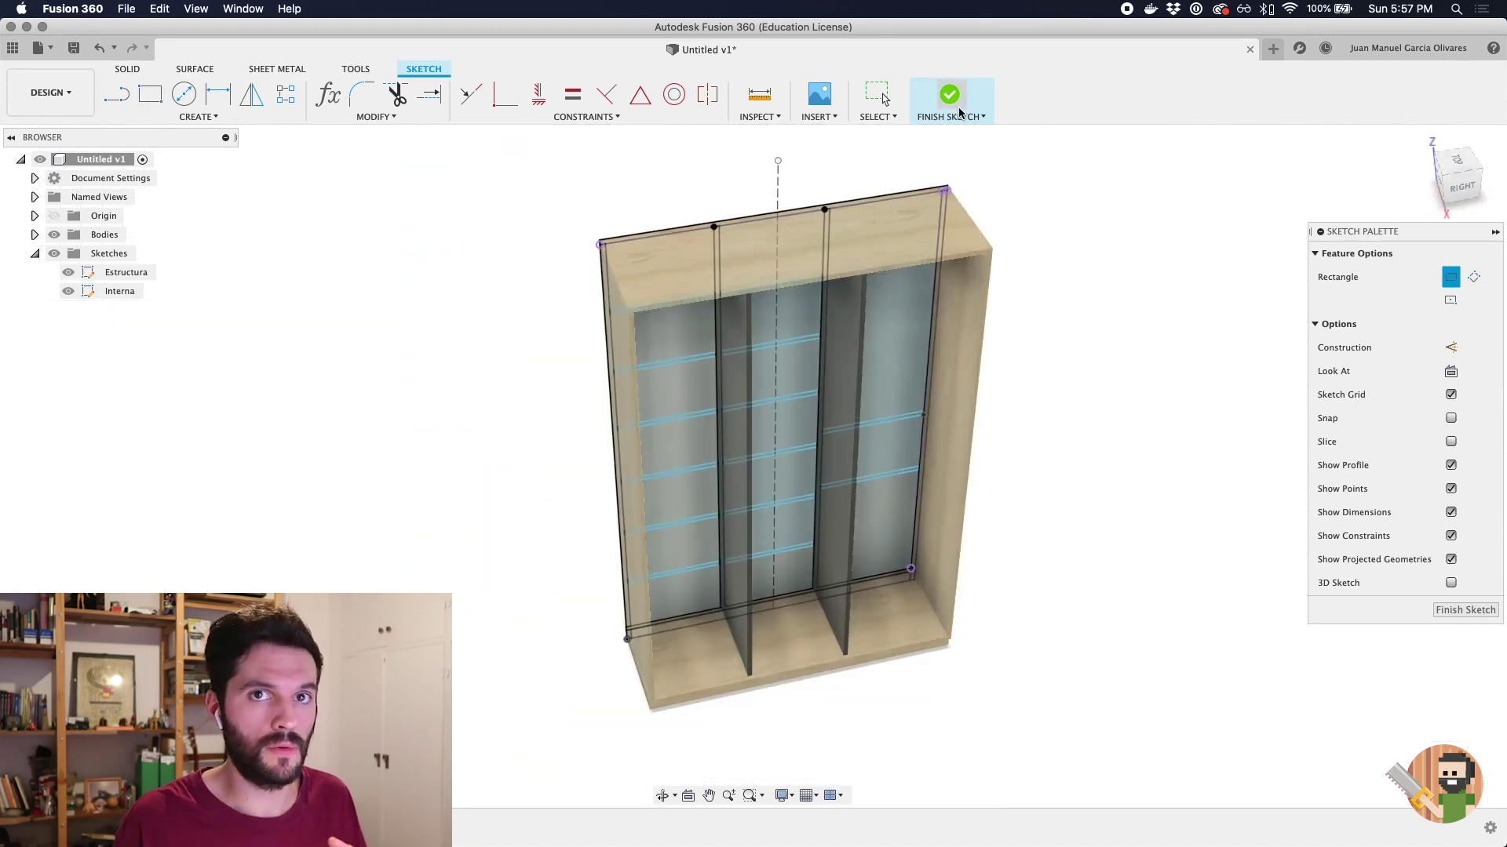
# Step: Extrude all the shelf profiles in the three compartments by profundidad - madera as new bodies
pyautogui.press('e')
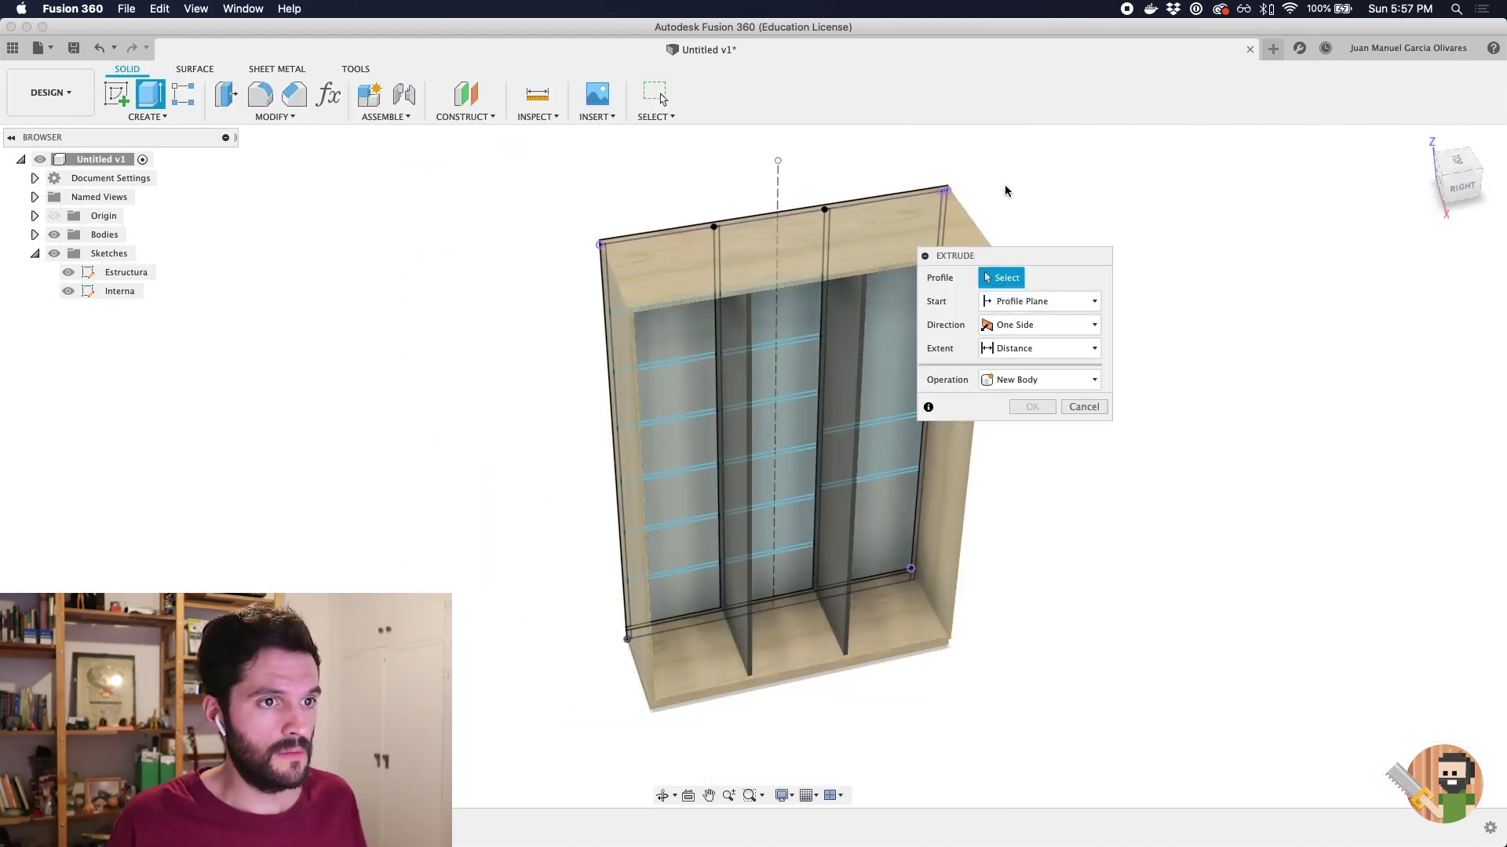
pyautogui.click(897, 428)
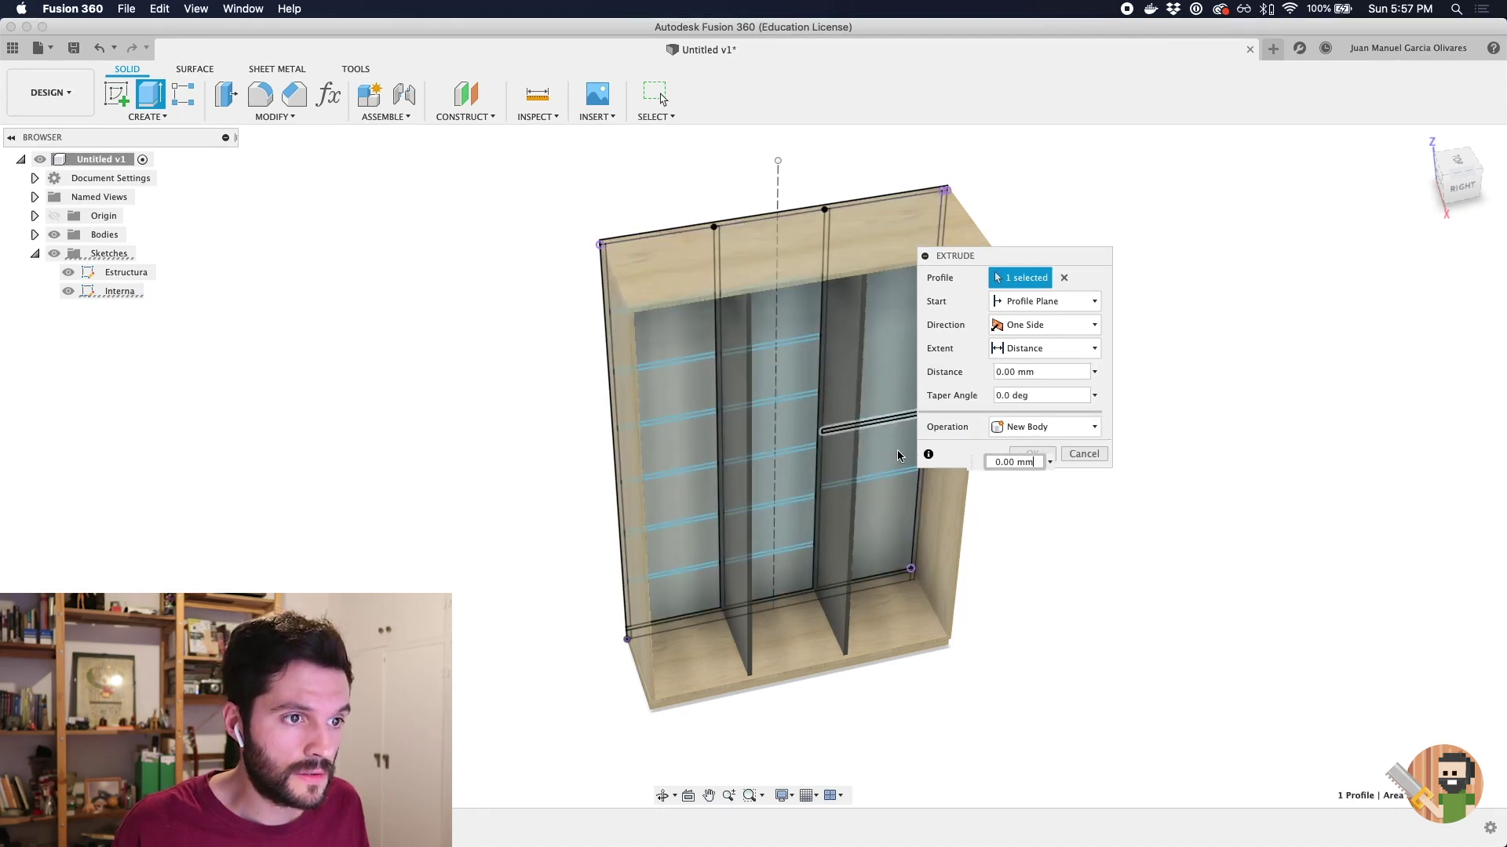
pyautogui.click(858, 479)
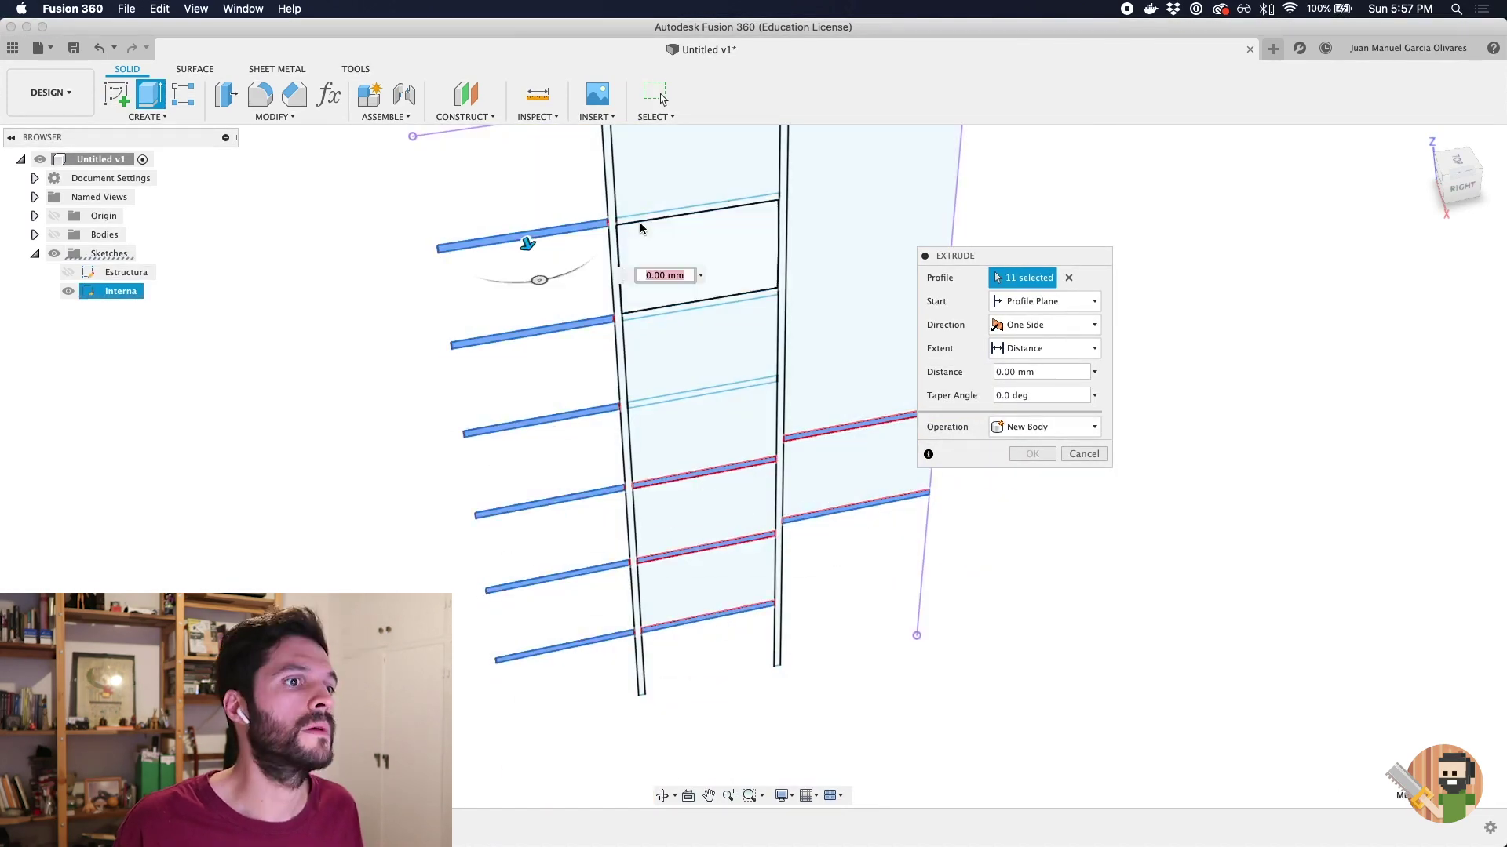
pyautogui.click(1094, 427)
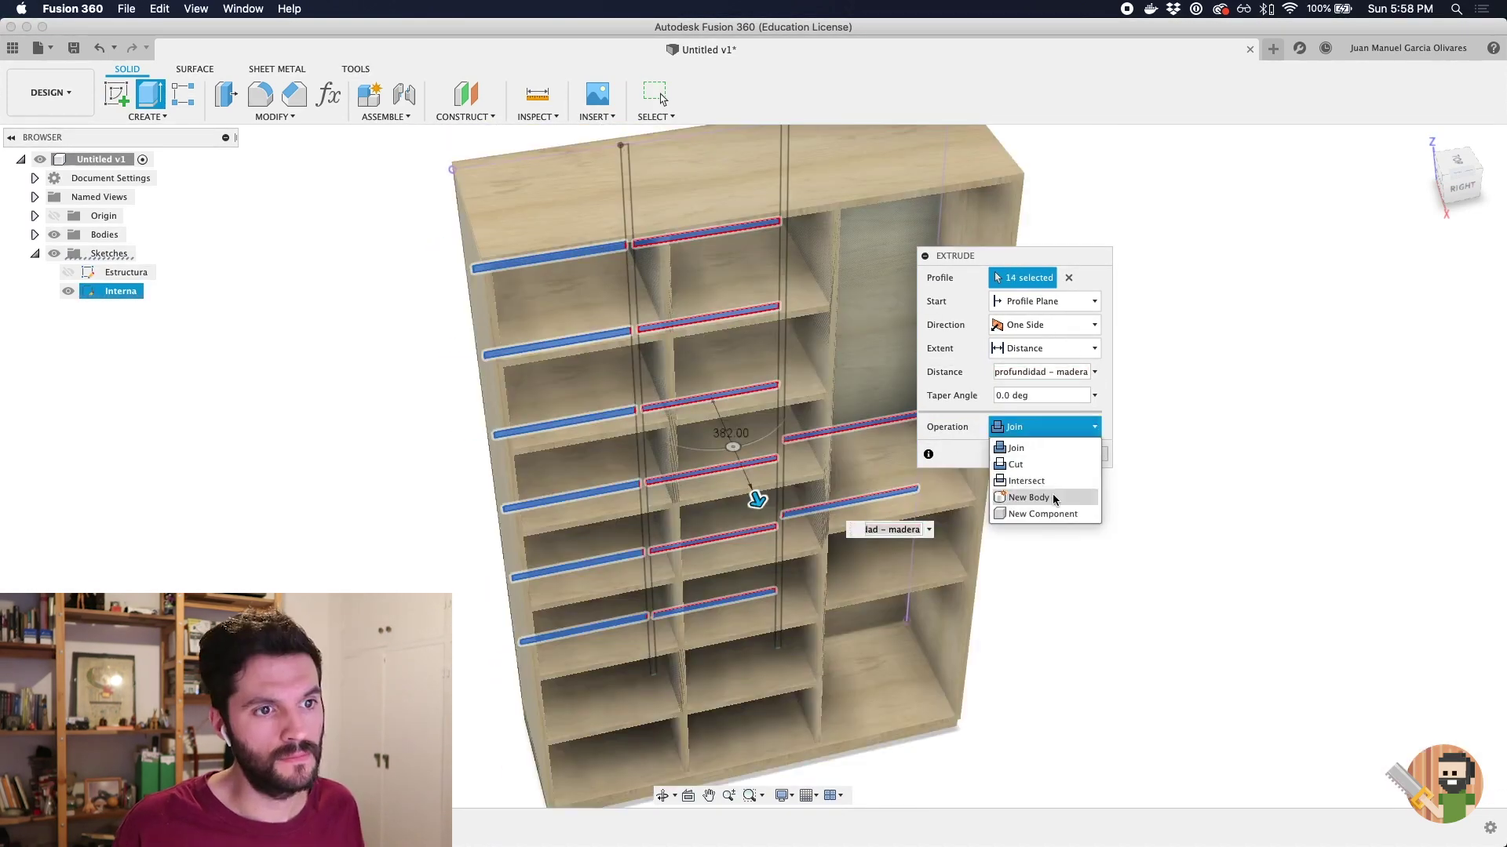
pyautogui.click(1053, 494)
pyautogui.click(1037, 455)
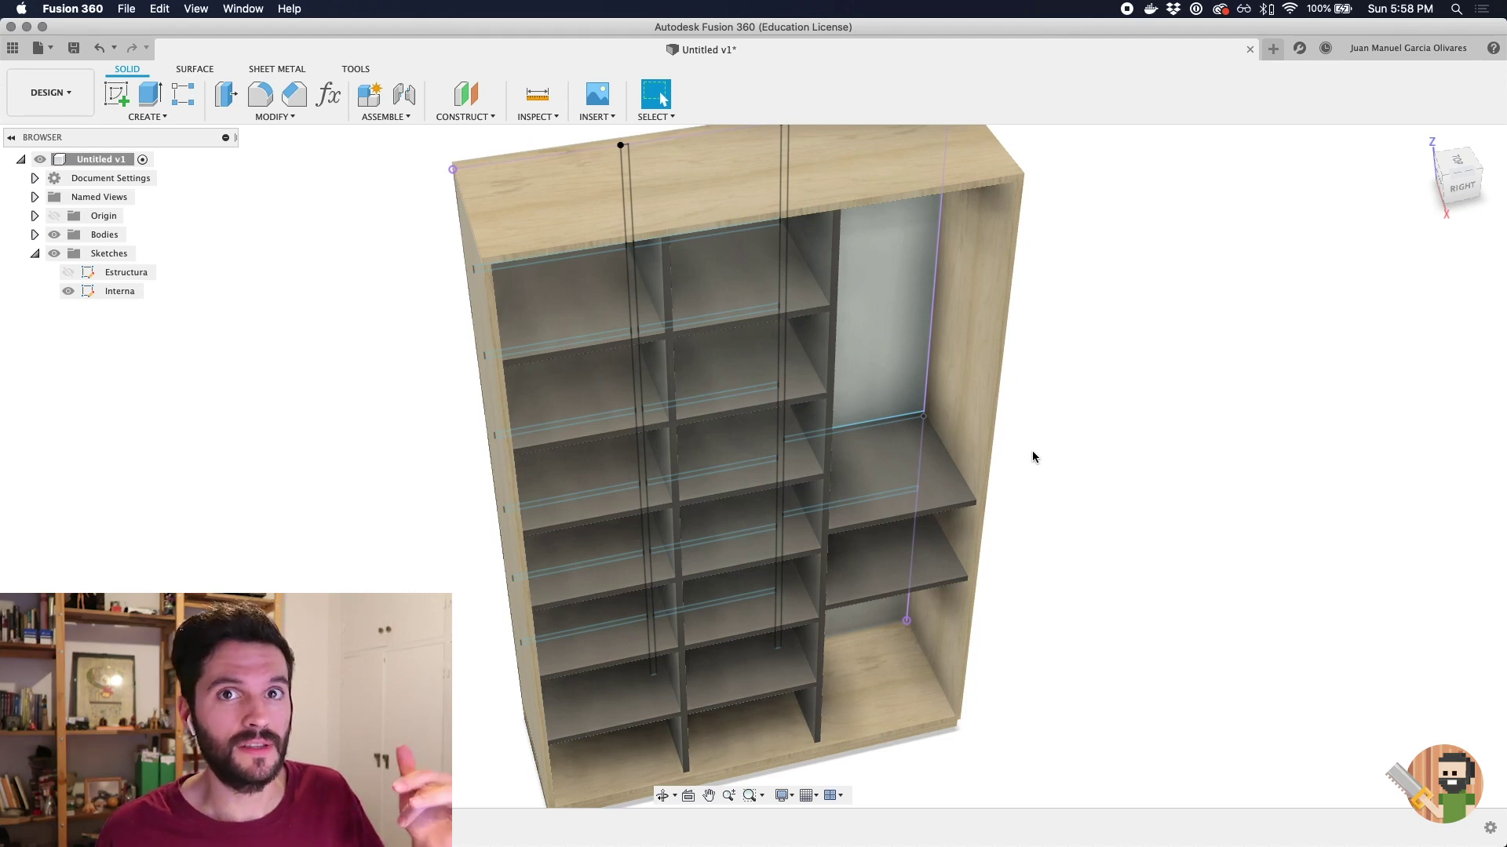
# Step: Set the vertical quantity of the Interna sketch's shelf pattern to 5, finish the sketch and hide it
pyautogui.doubleClick(110, 292)
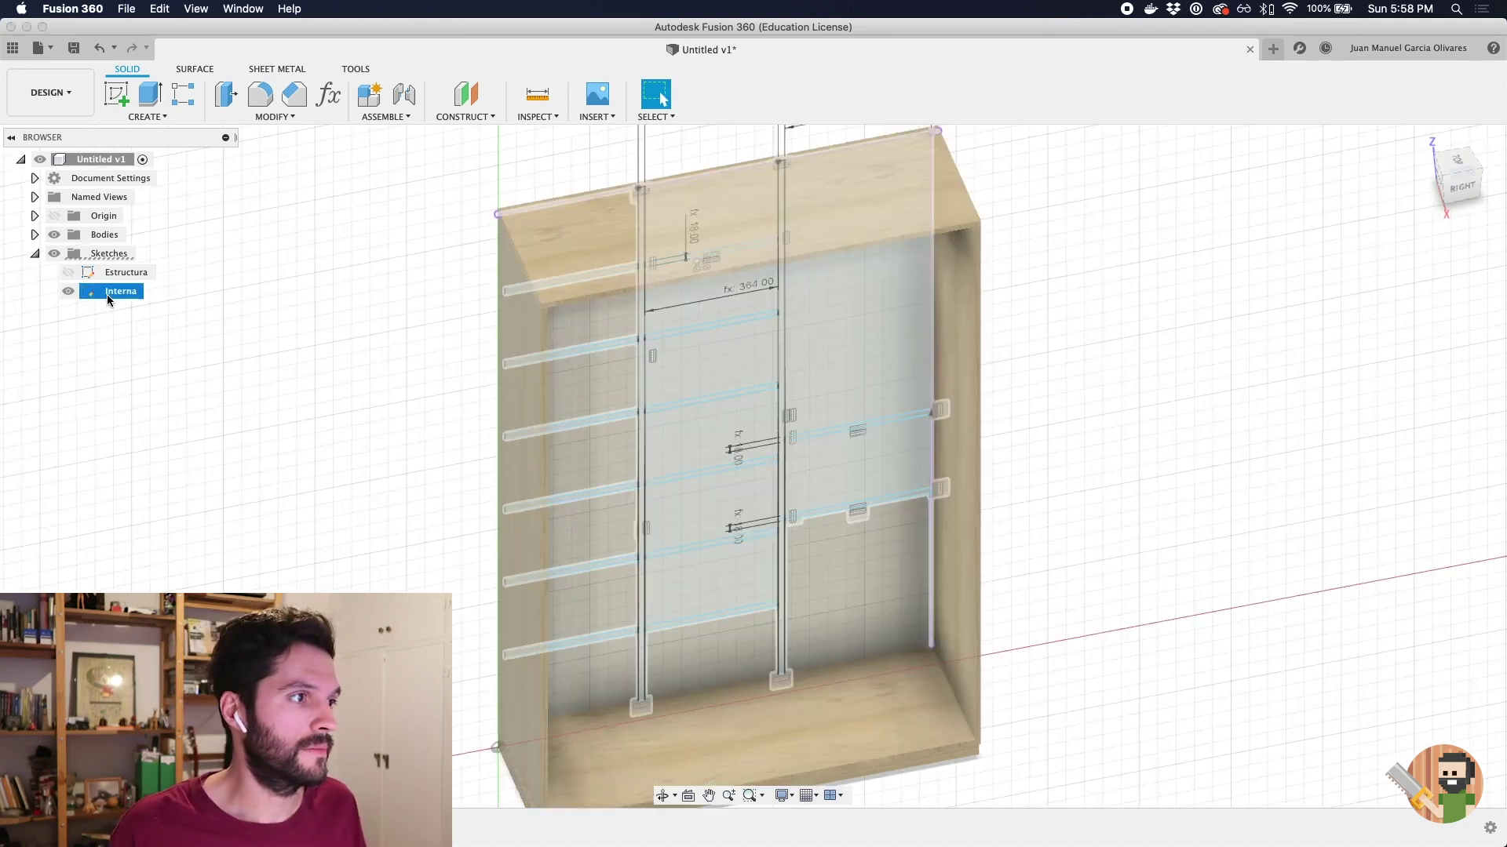
pyautogui.doubleClick(711, 225)
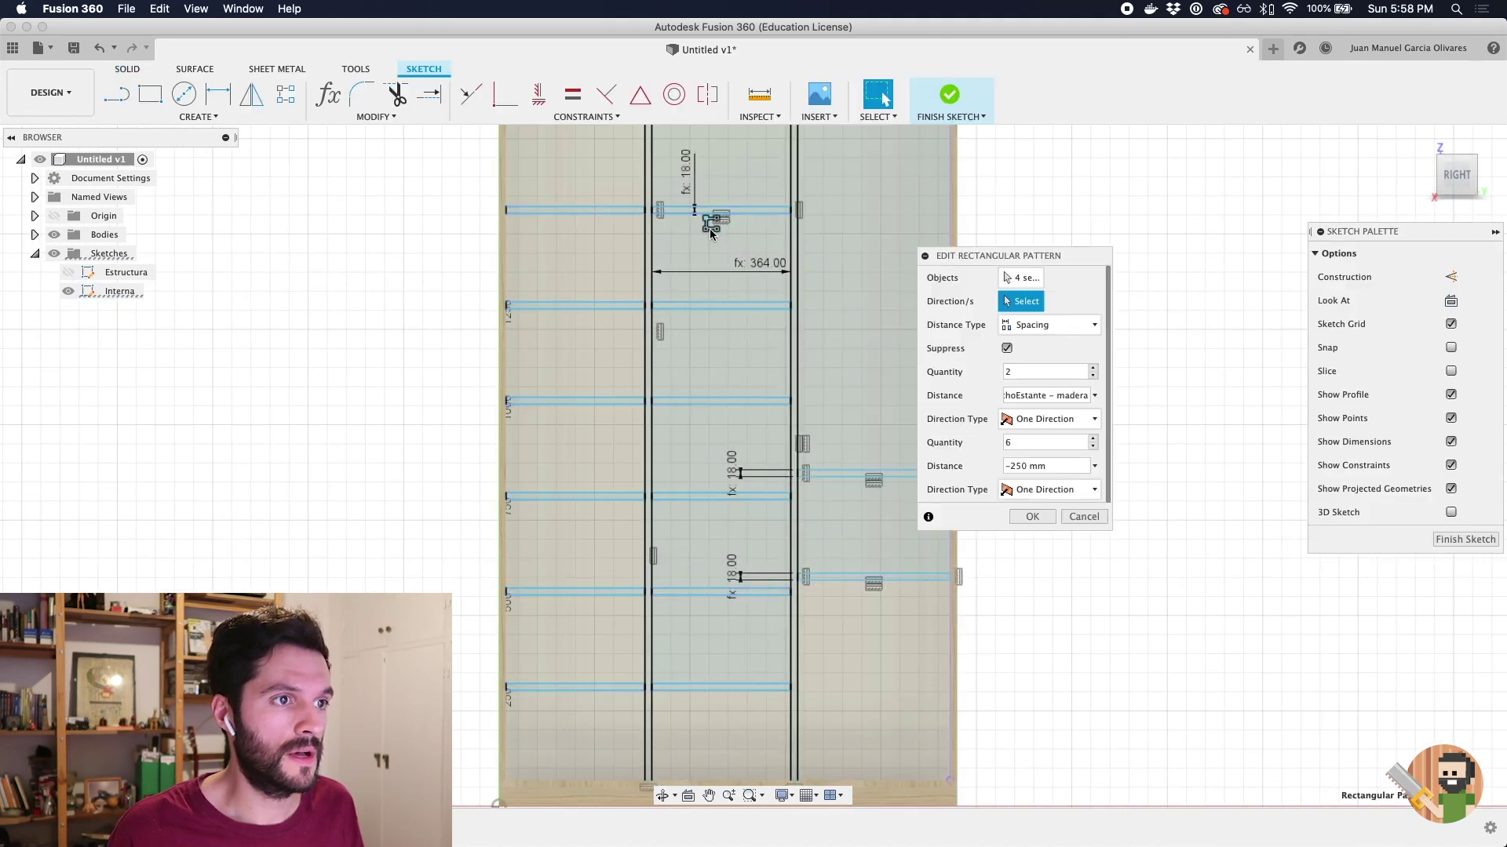
pyautogui.click(1036, 442)
pyautogui.write('5')
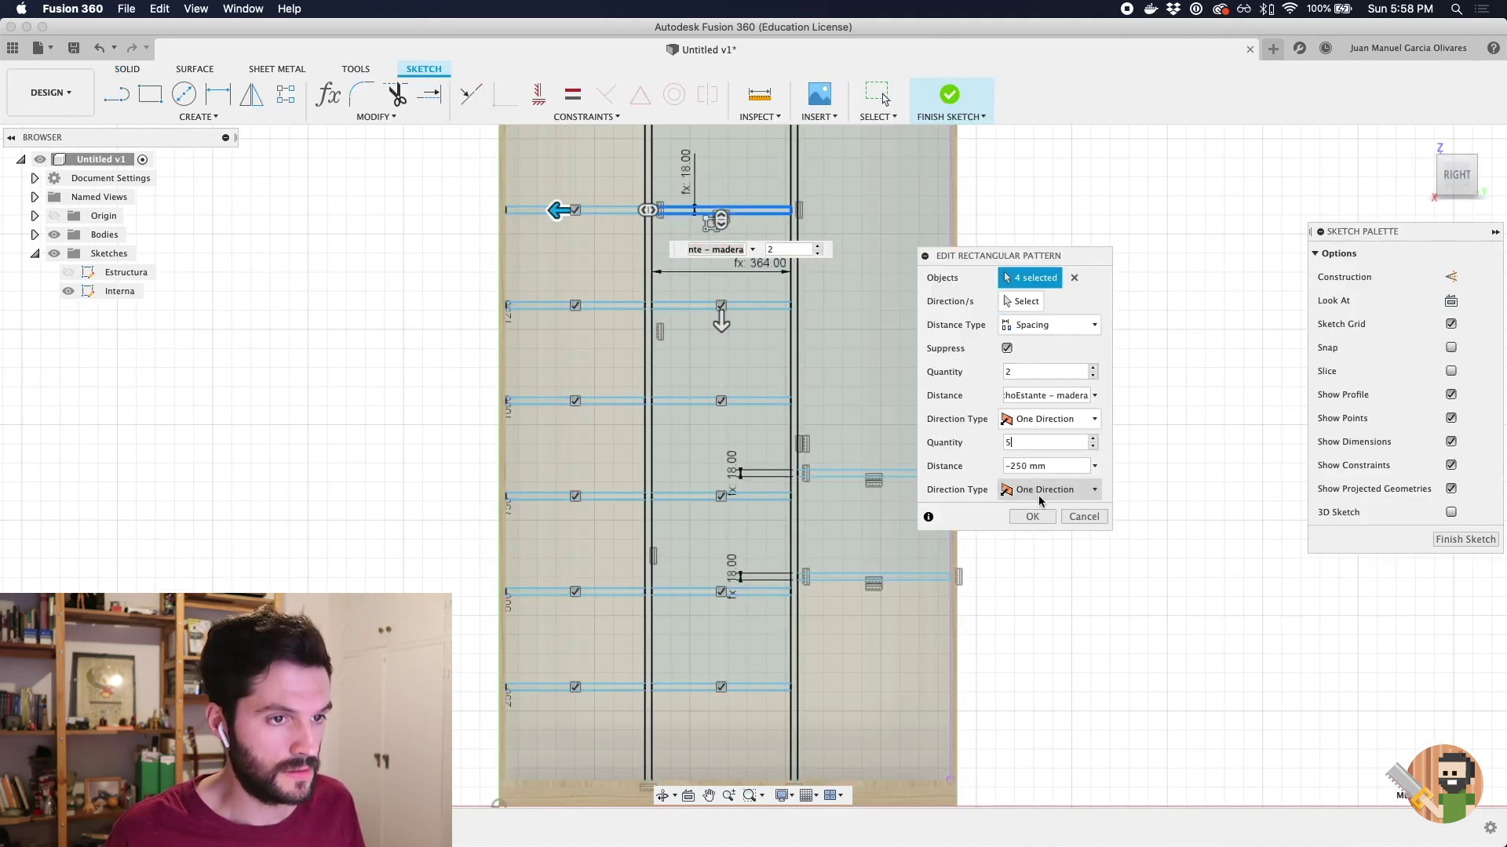
pyautogui.click(1035, 518)
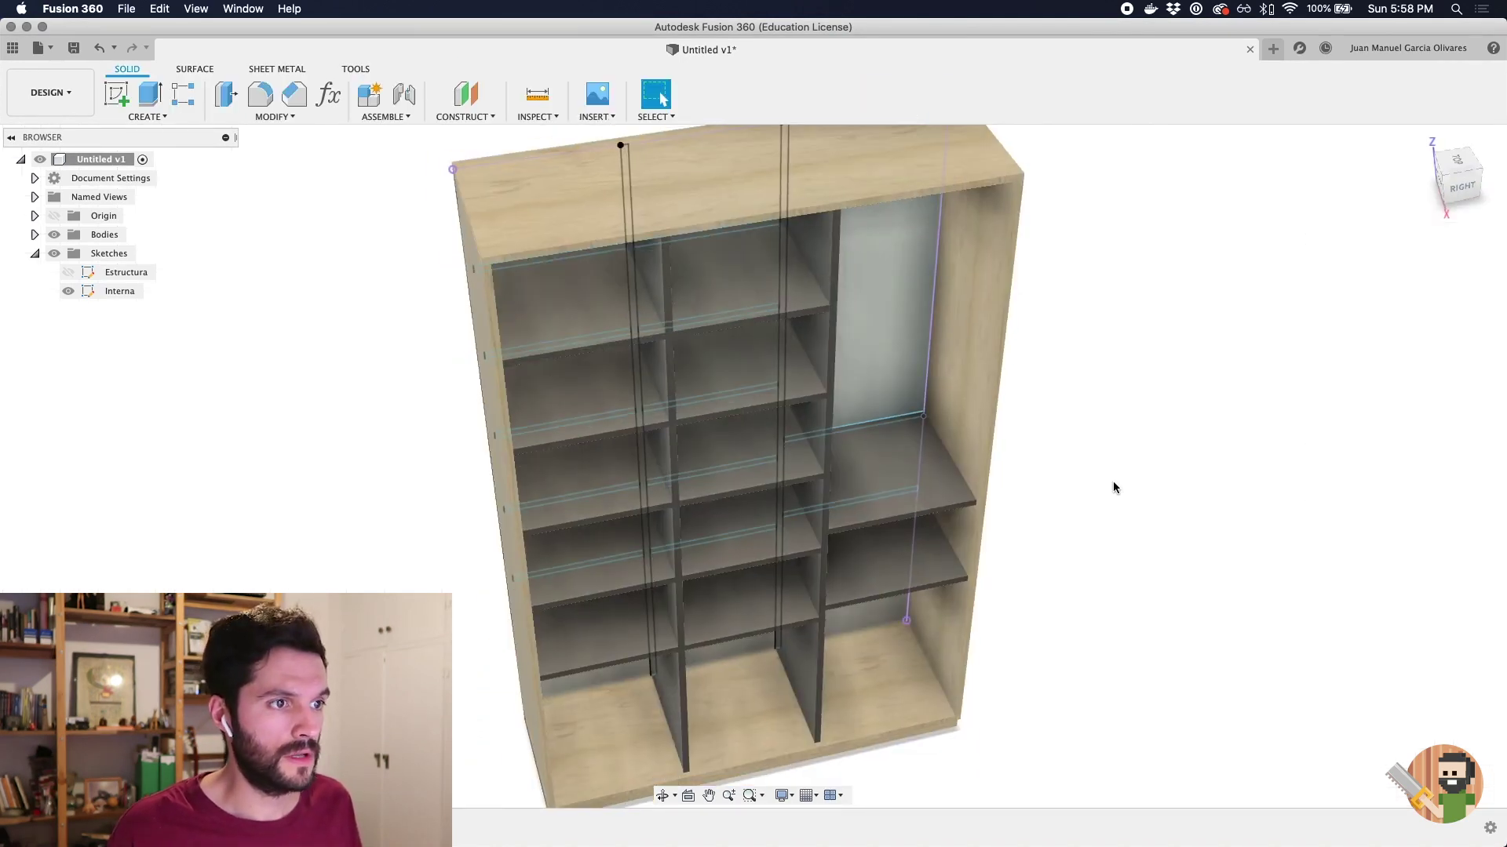
pyautogui.click(68, 291)
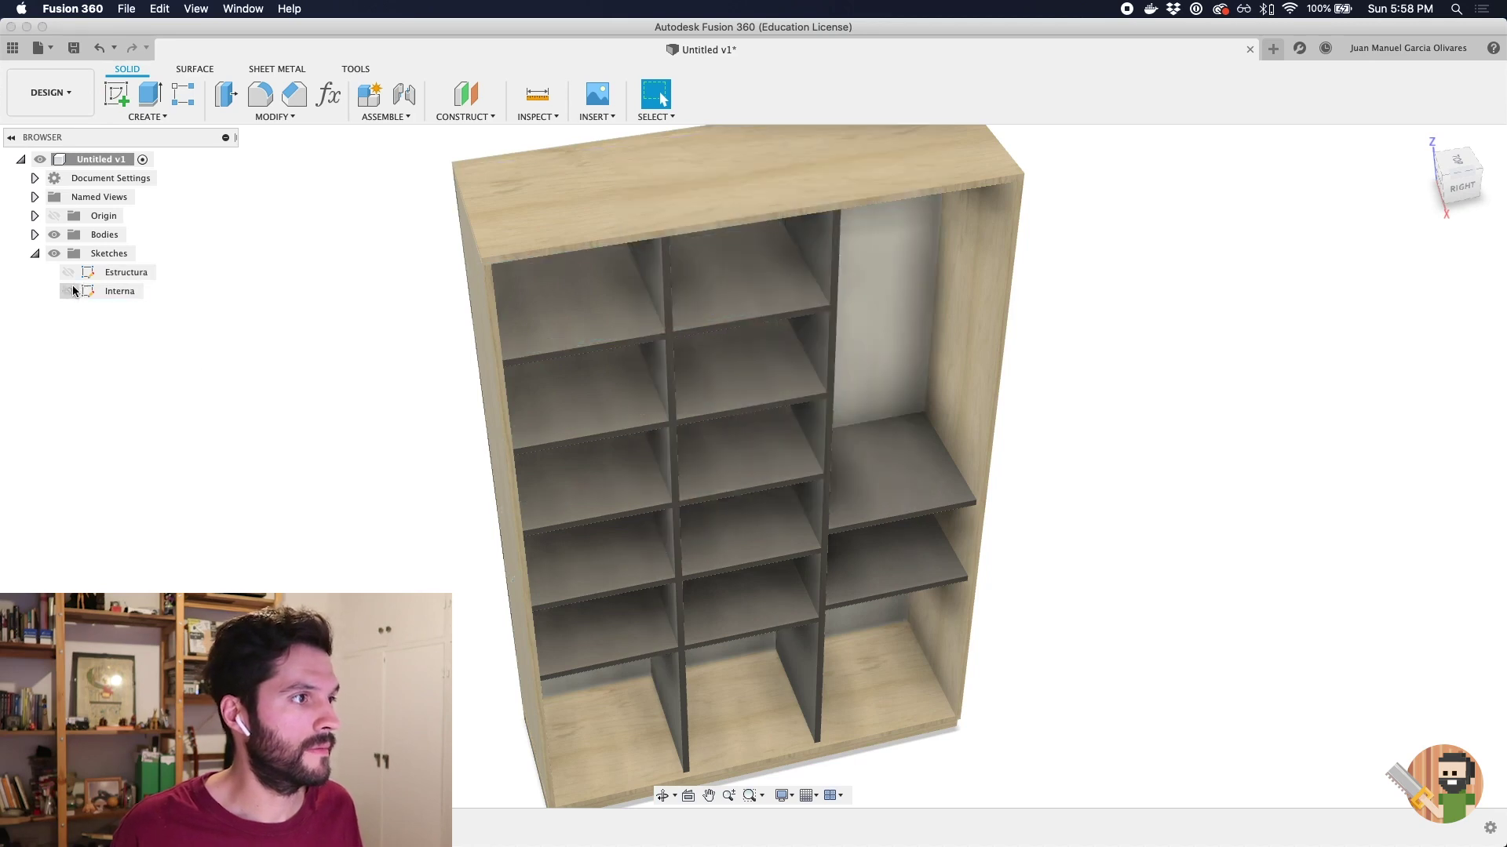
pyautogui.moveTo(303, 512)
pyautogui.keyDown('shift'); pyautogui.mouseDown(button='middle')
pyautogui.moveTo(242, 484)
pyautogui.moveTo(318, 513)
pyautogui.moveTo(325, 496)
pyautogui.mouseUp(button='middle'); pyautogui.keyUp('shift')
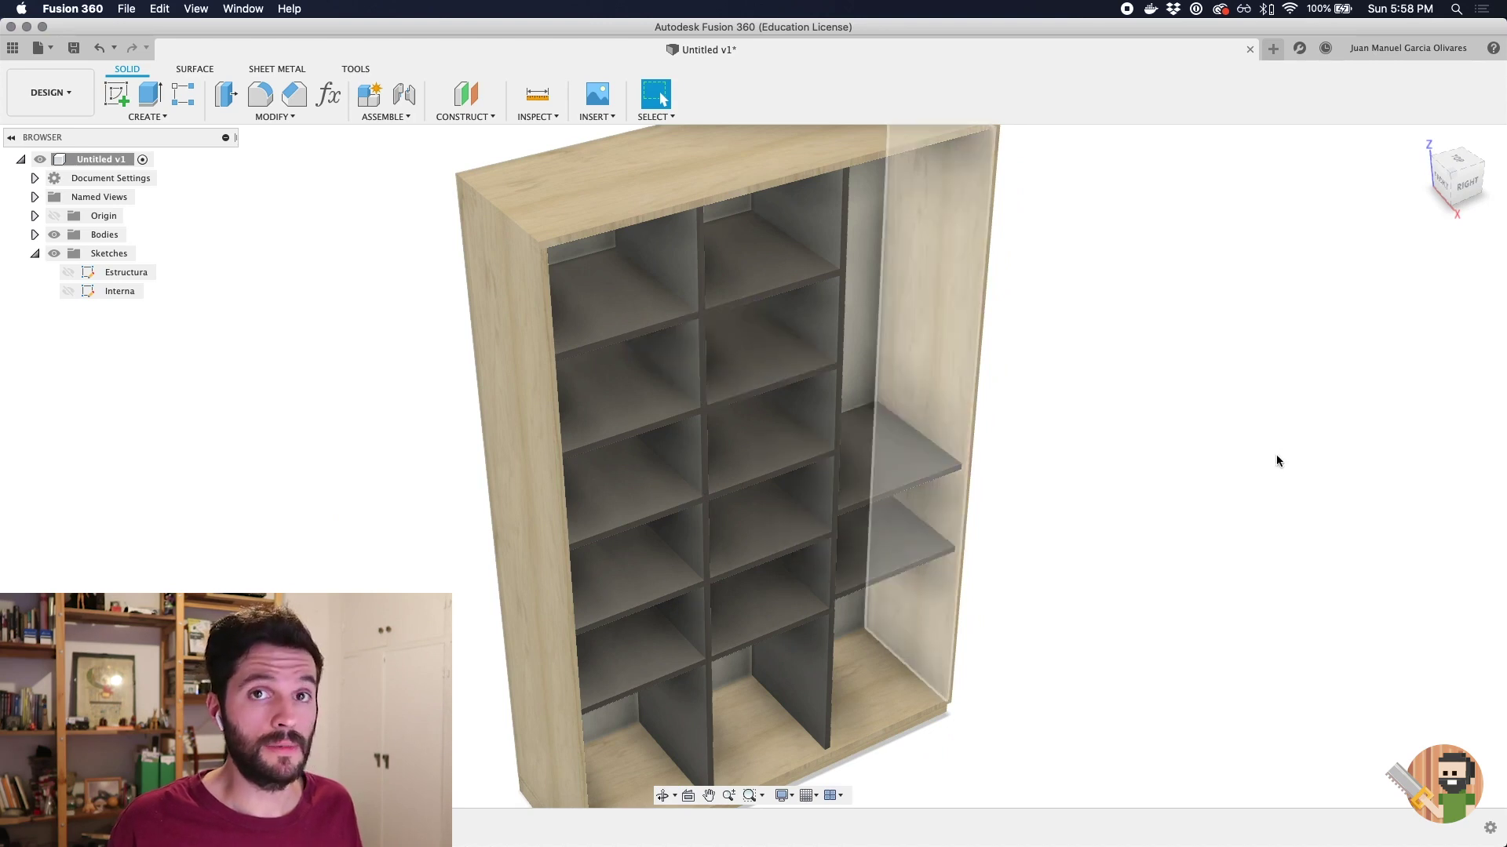
# Step: Apply the light grey appearance already used in the design to both divider bodies and all shelf bodies
pyautogui.press('a')
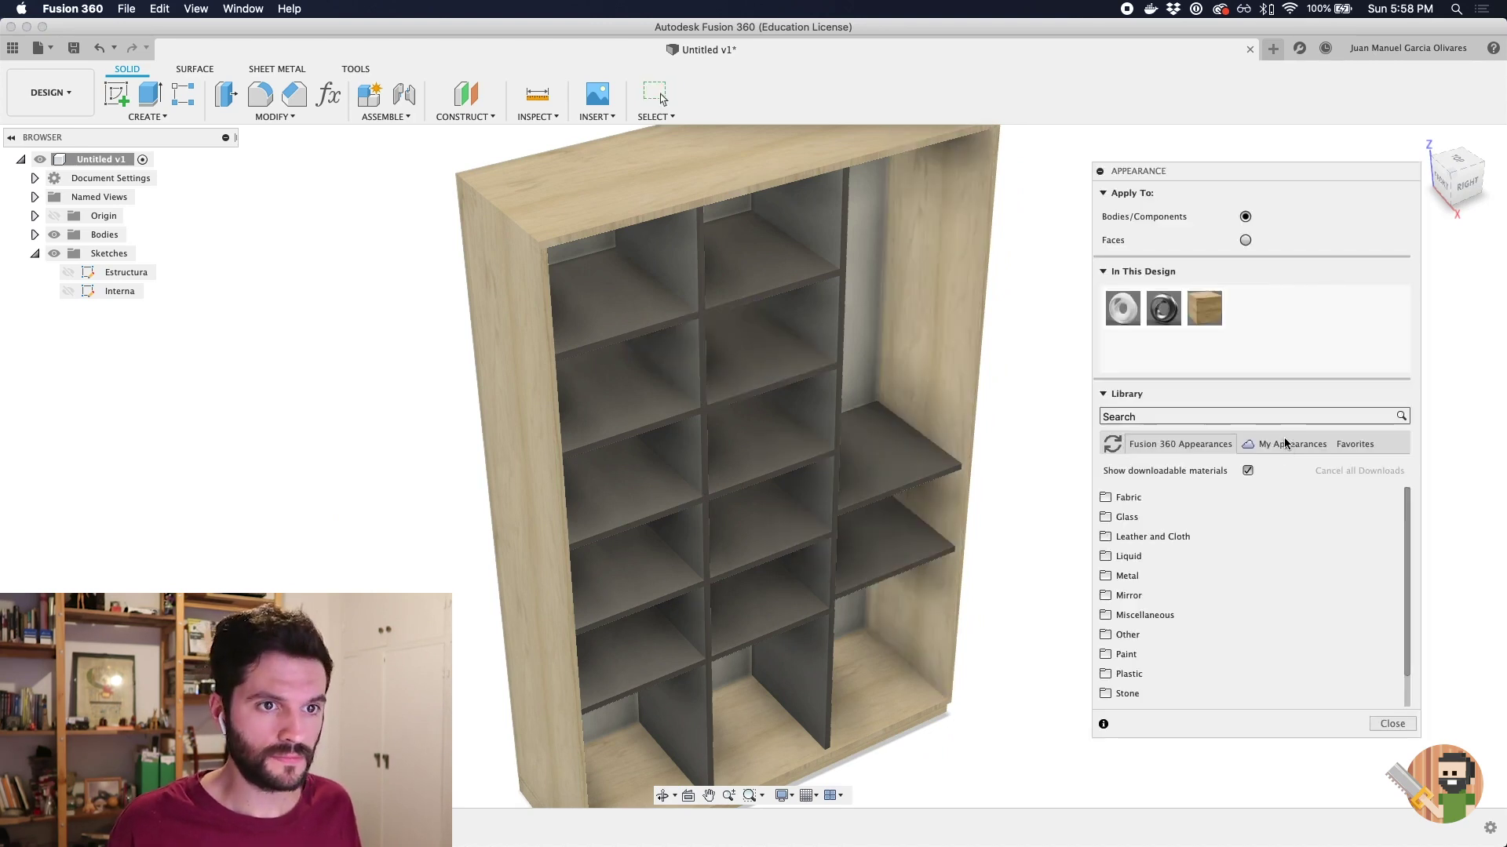
pyautogui.click(35, 236)
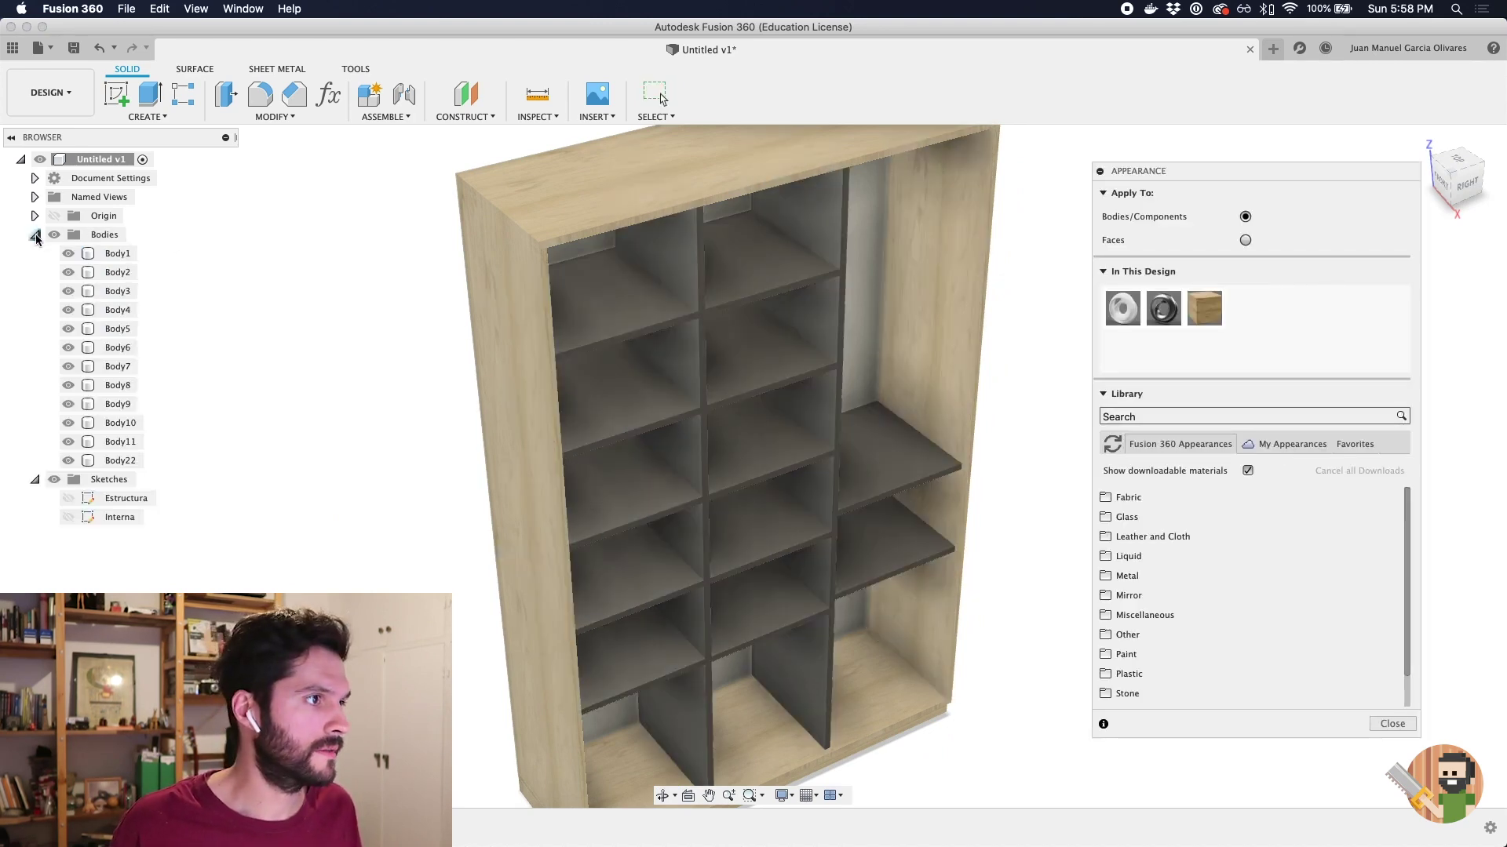
pyautogui.click(119, 368)
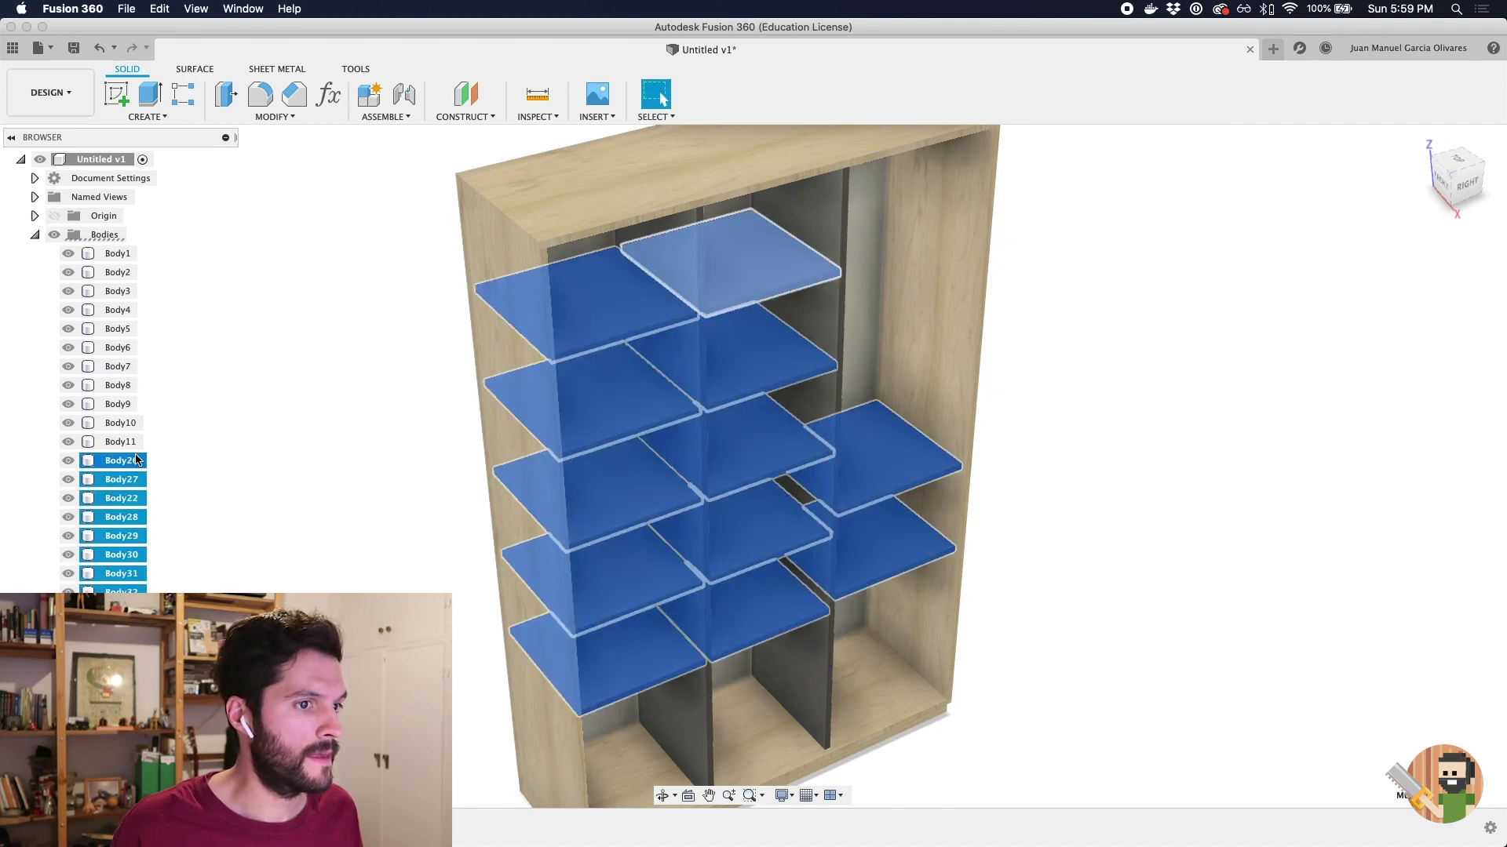
pyautogui.keyDown('shift'); pyautogui.click(121, 441); pyautogui.keyUp('shift')
pyautogui.keyDown('shift'); pyautogui.click(121, 423); pyautogui.keyUp('shift')
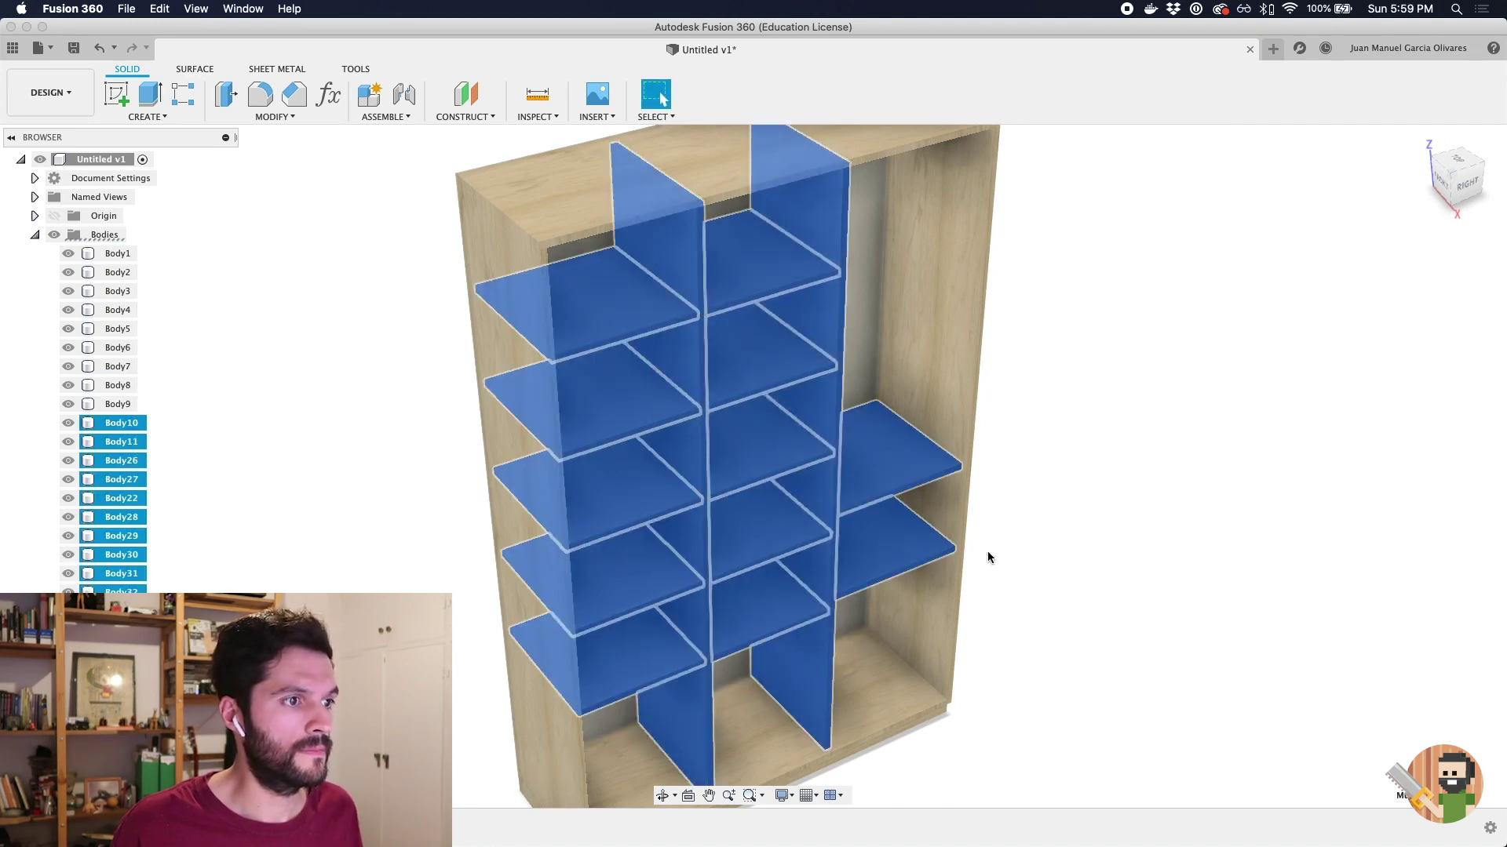
pyautogui.press('a')
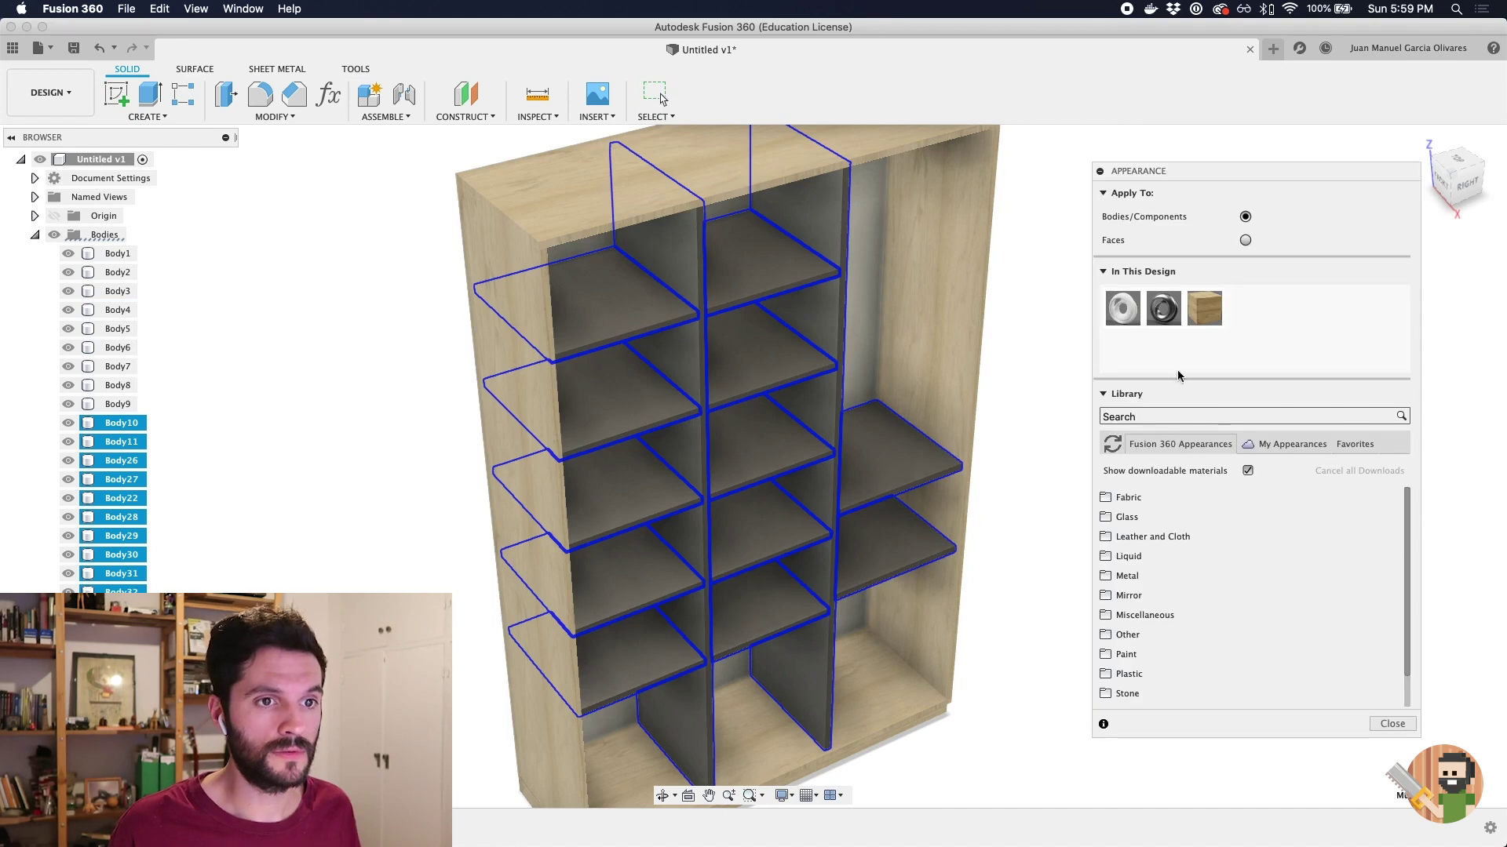
pyautogui.moveTo(1129, 319); pyautogui.dragTo(135, 424)
pyautogui.press('Escape')
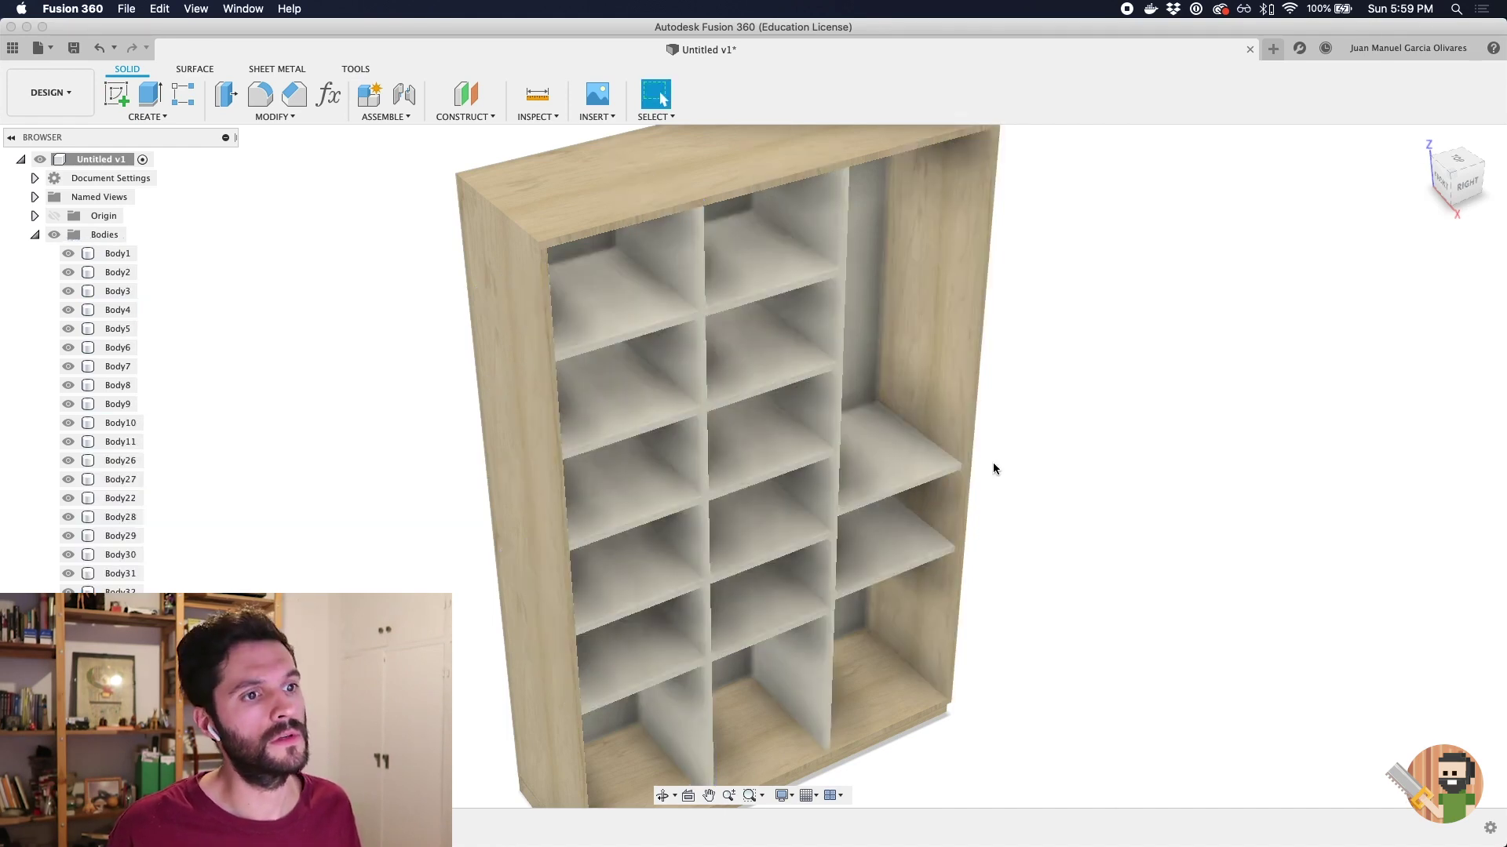
# Step: Save a new version of the design with the description User Saved
pyautogui.press('super+s')
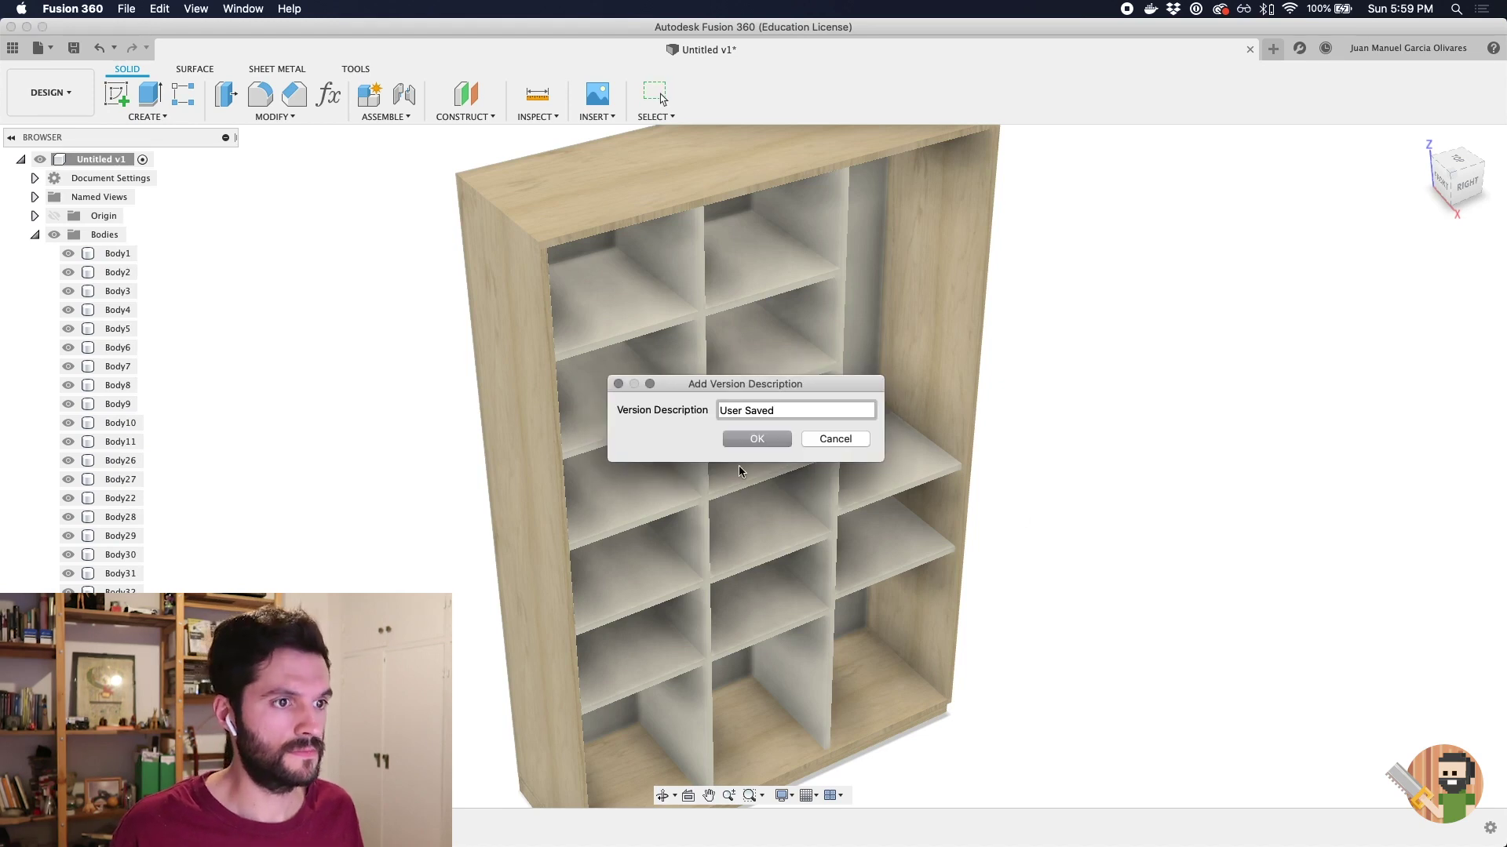
pyautogui.click(744, 441)
pyautogui.scroll(5, 1030, 568)
pyautogui.scroll(-6, 1029, 565)
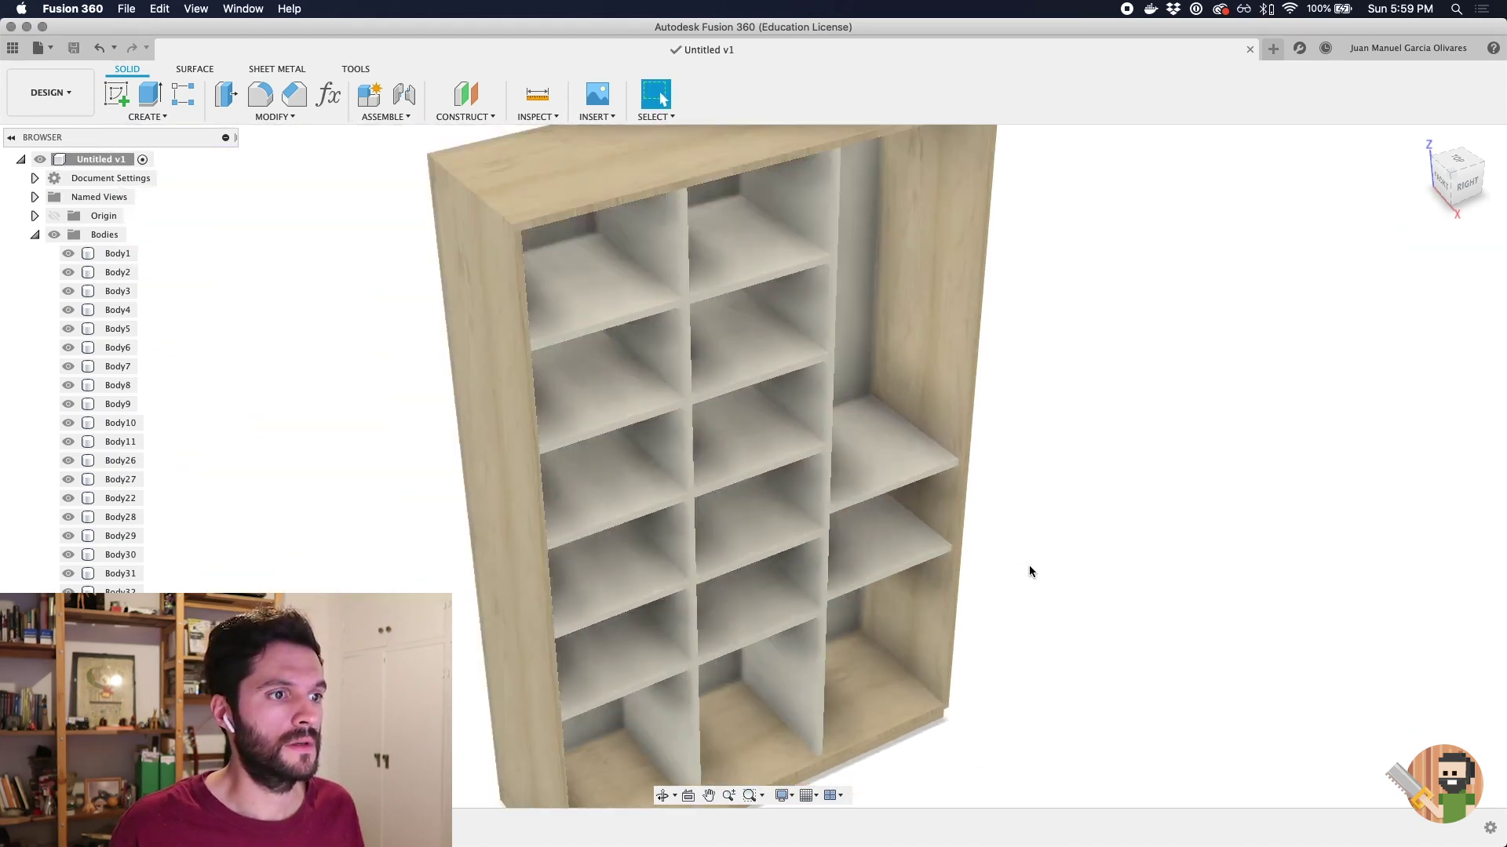
pyautogui.keyDown('shift'); pyautogui.moveTo(1037, 592); pyautogui.dragTo(1015, 558, button='middle'); pyautogui.keyUp('shift')
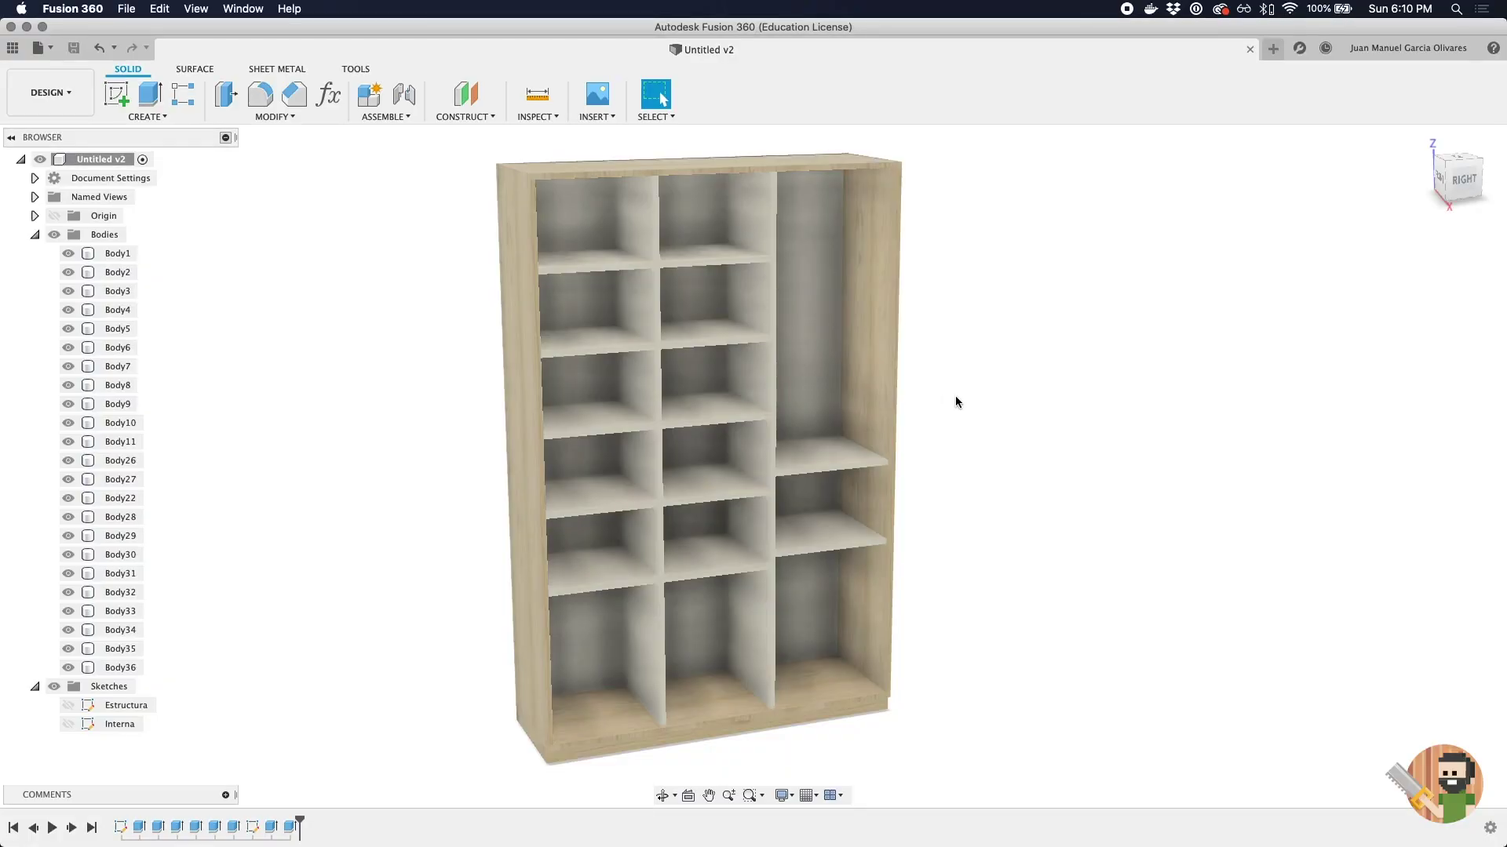
# Step: Collapse the list of bodies and start a new sketch on the inner face of the wardrobe's back panel
pyautogui.moveTo(966, 354)
pyautogui.keyDown('shift'); pyautogui.mouseDown(button='middle')
pyautogui.moveTo(925, 350)
pyautogui.moveTo(958, 340)
pyautogui.mouseUp(button='middle'); pyautogui.keyUp('shift')
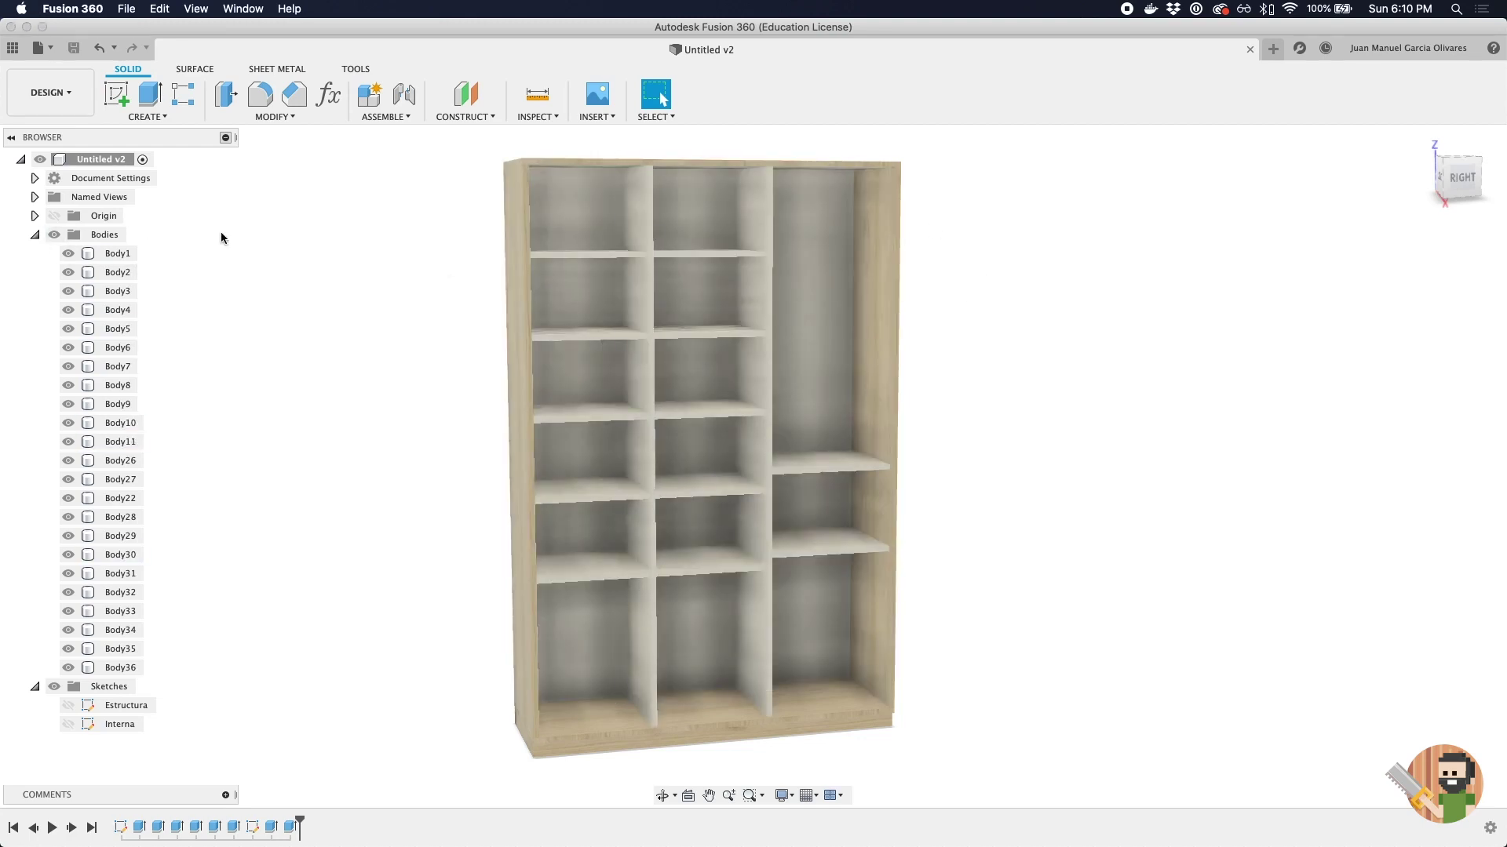
pyautogui.click(35, 235)
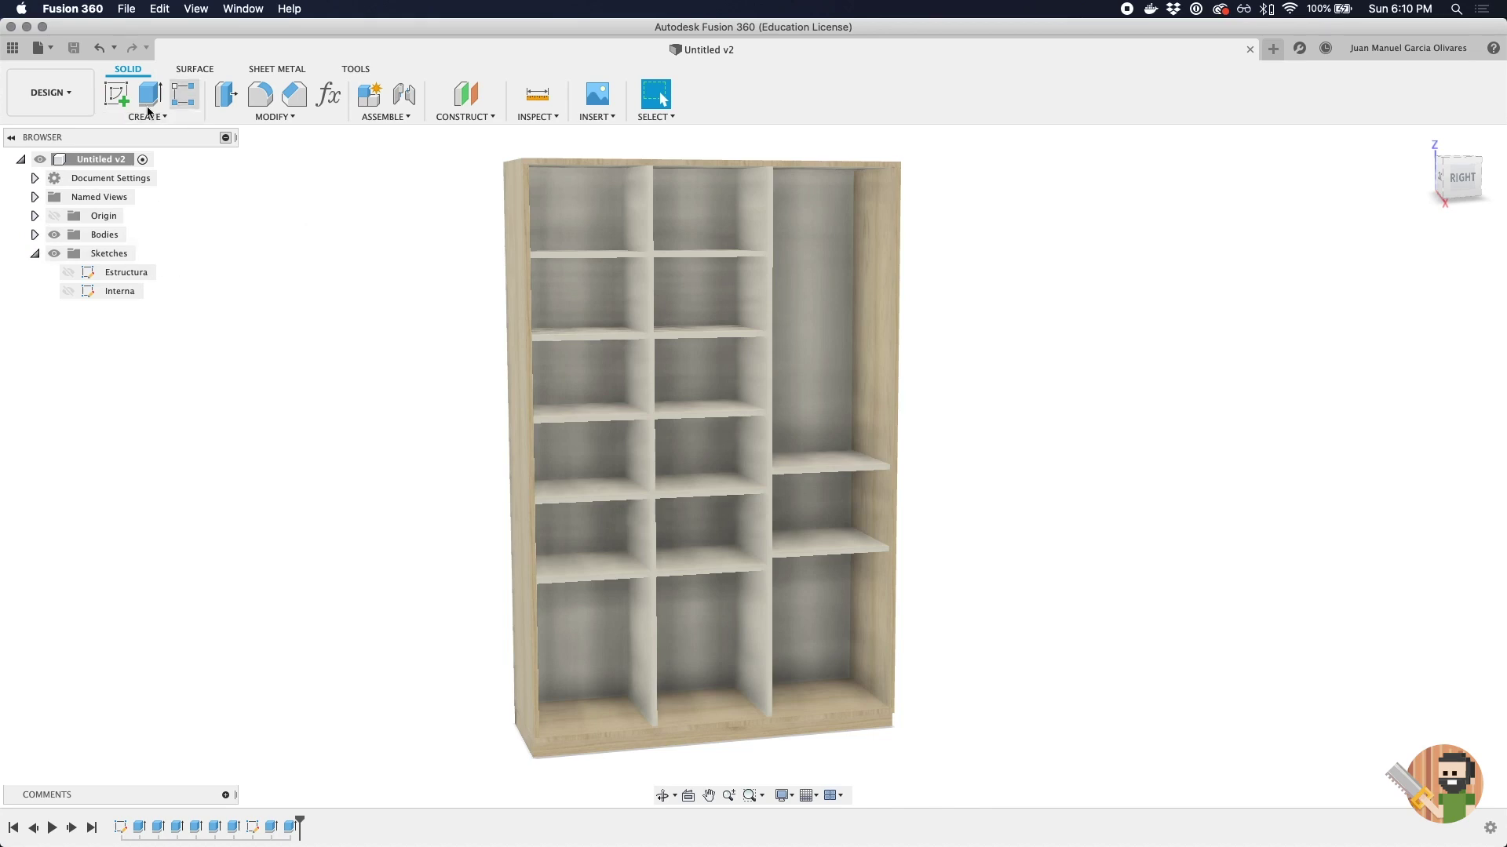
pyautogui.click(114, 100)
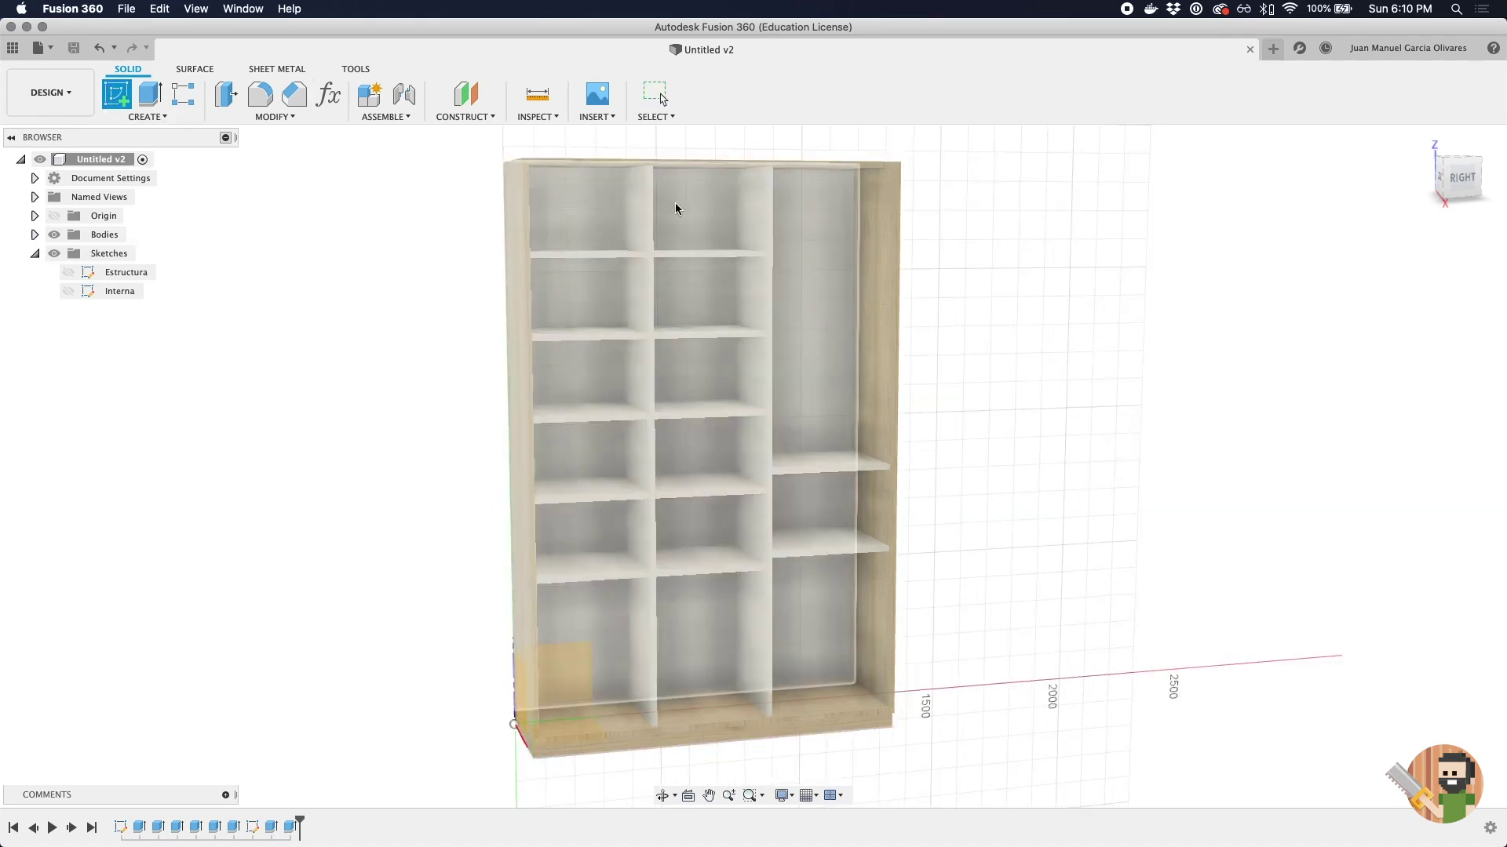
pyautogui.click(702, 196)
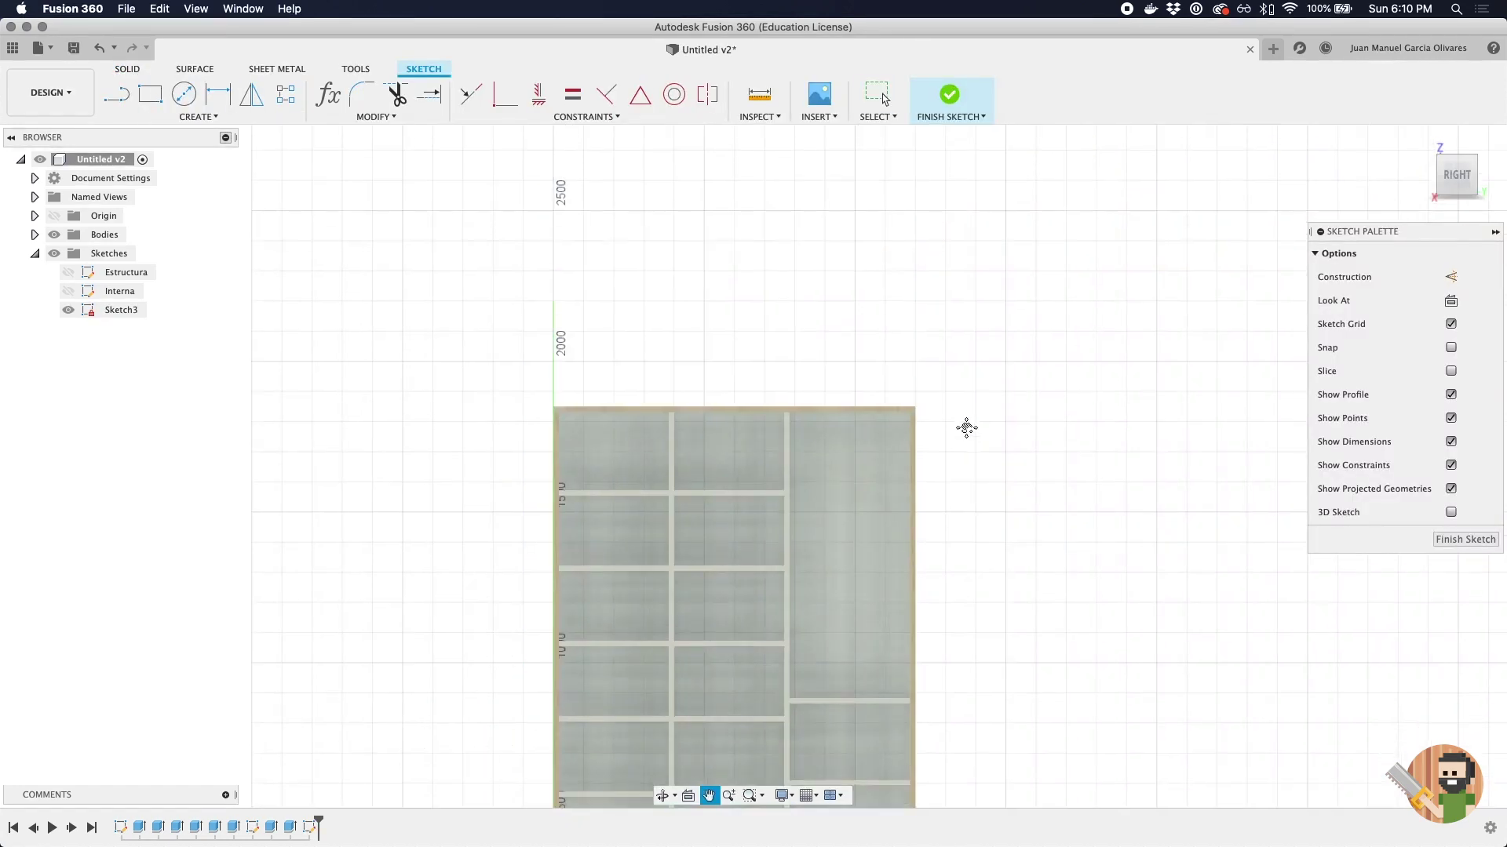
# Step: Draw a vertical construction line 1764 mm long down the centre of the right divider, from the top board's underside to the bottom board
pyautogui.moveTo(1000, 304); pyautogui.dragTo(997, 307, button='middle')
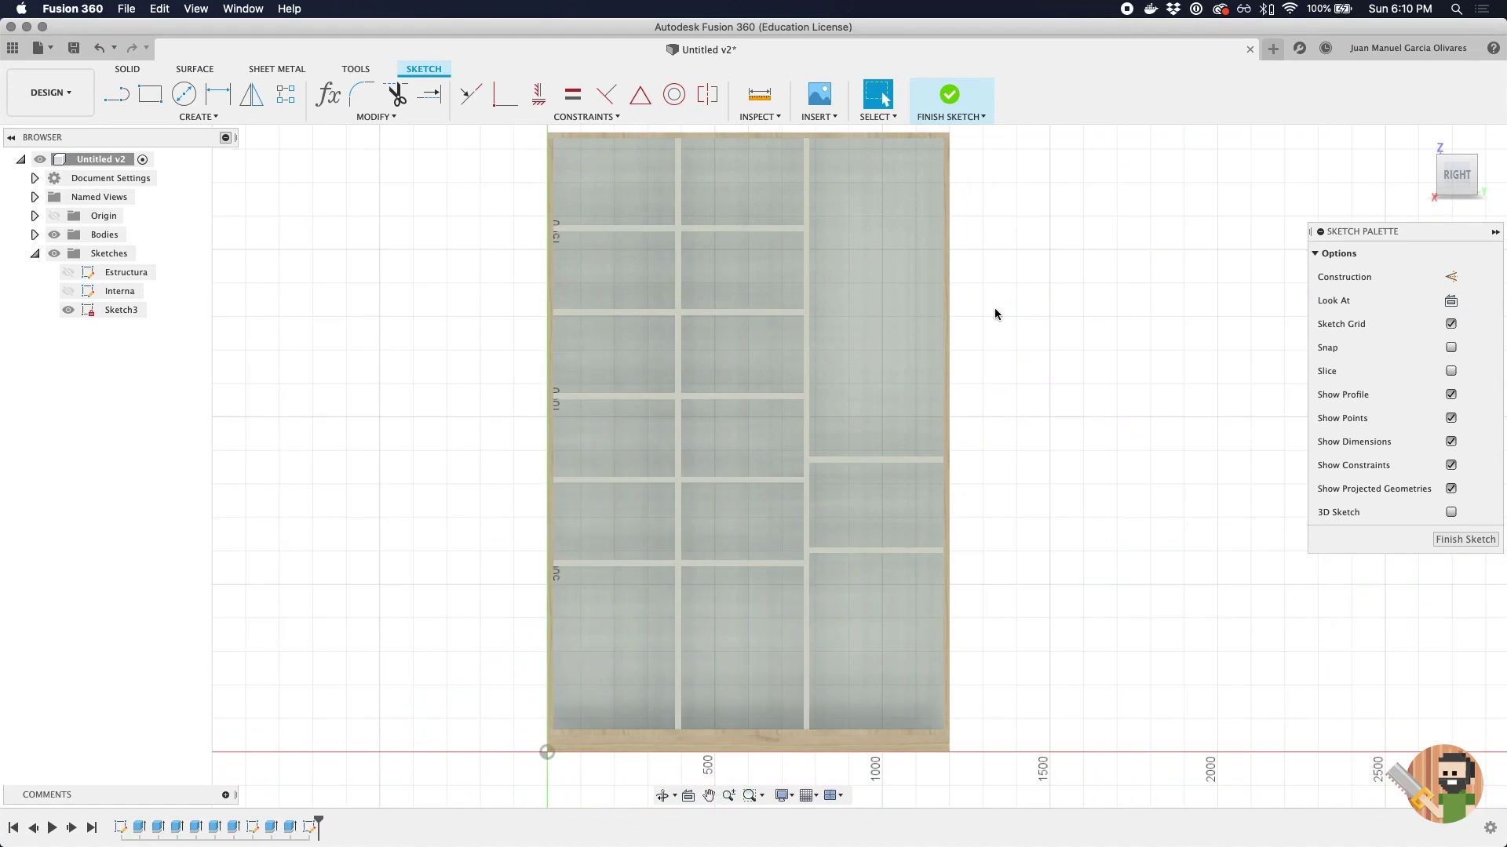
pyautogui.press('l')
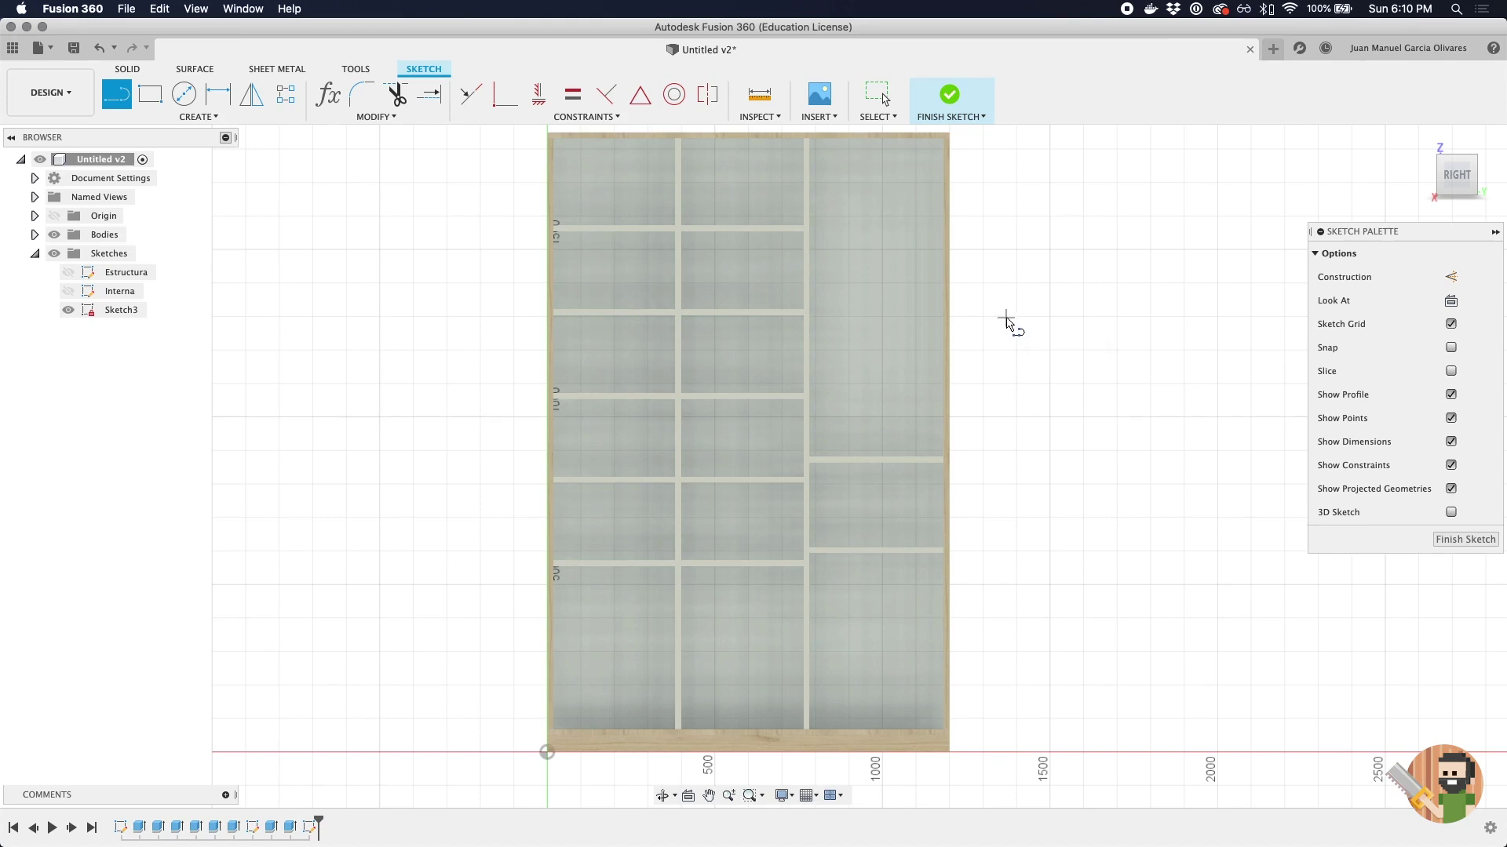
pyautogui.scroll(10, 820, 155)
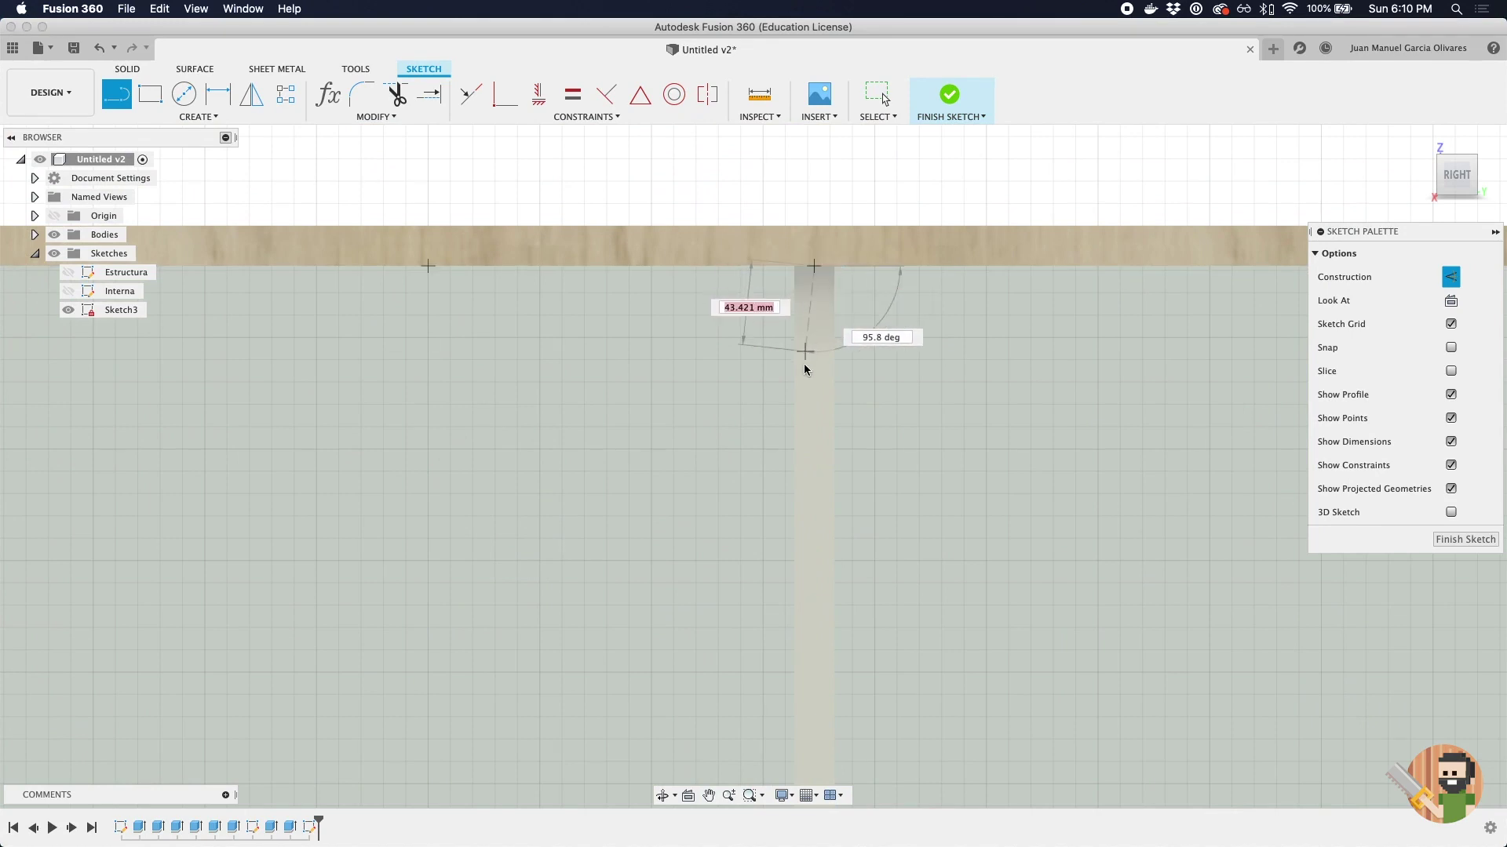
pyautogui.scroll(-3, 804, 357)
pyautogui.scroll(-5, 804, 369)
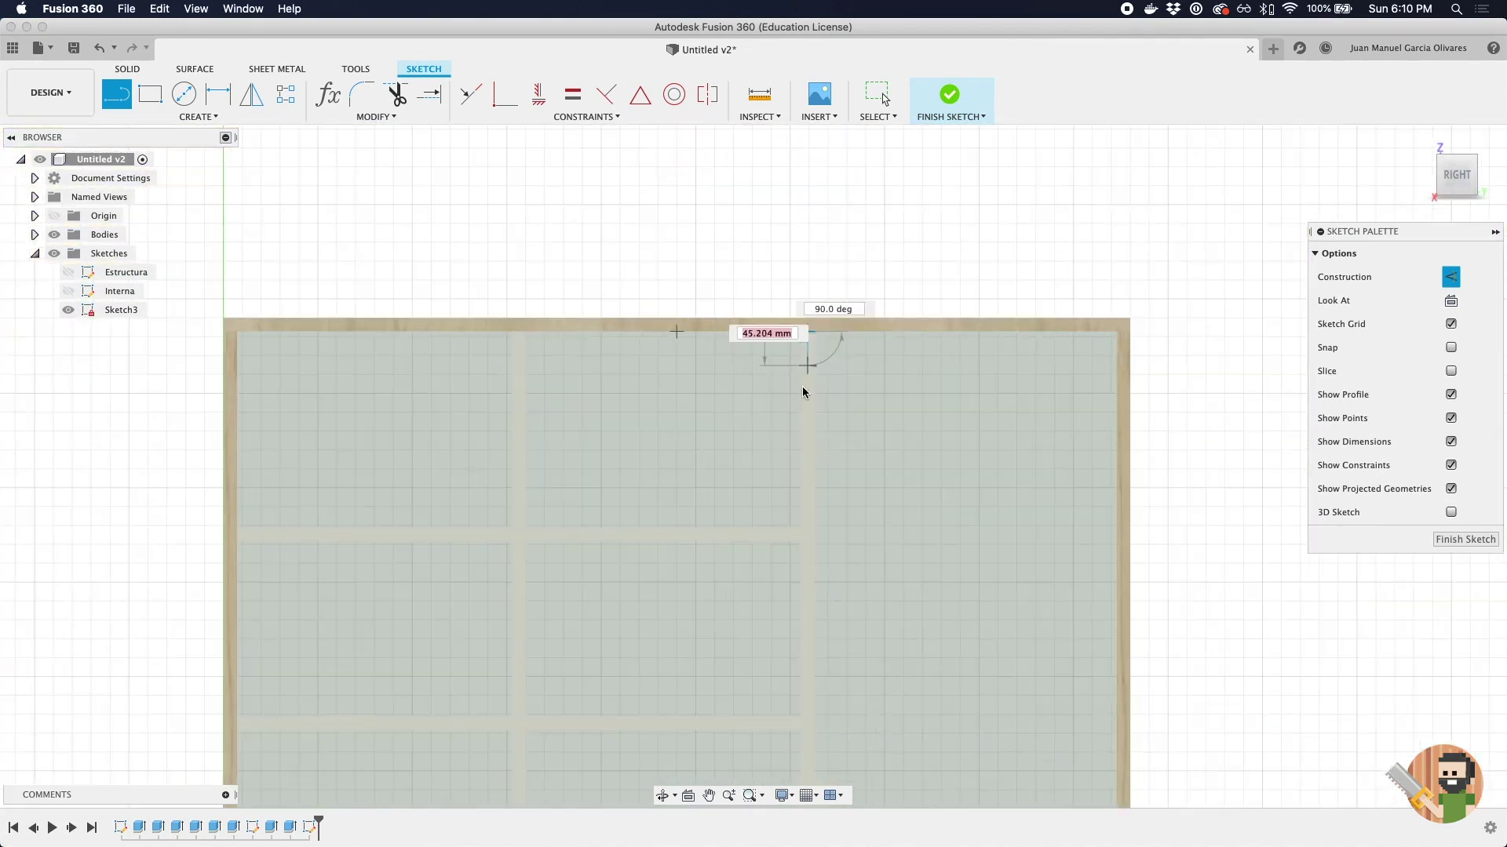
pyautogui.moveTo(806, 569); pyautogui.dragTo(806, 445, button='middle')
pyautogui.moveTo(806, 445); pyautogui.dragTo(808, 306)
pyautogui.press('Escape')
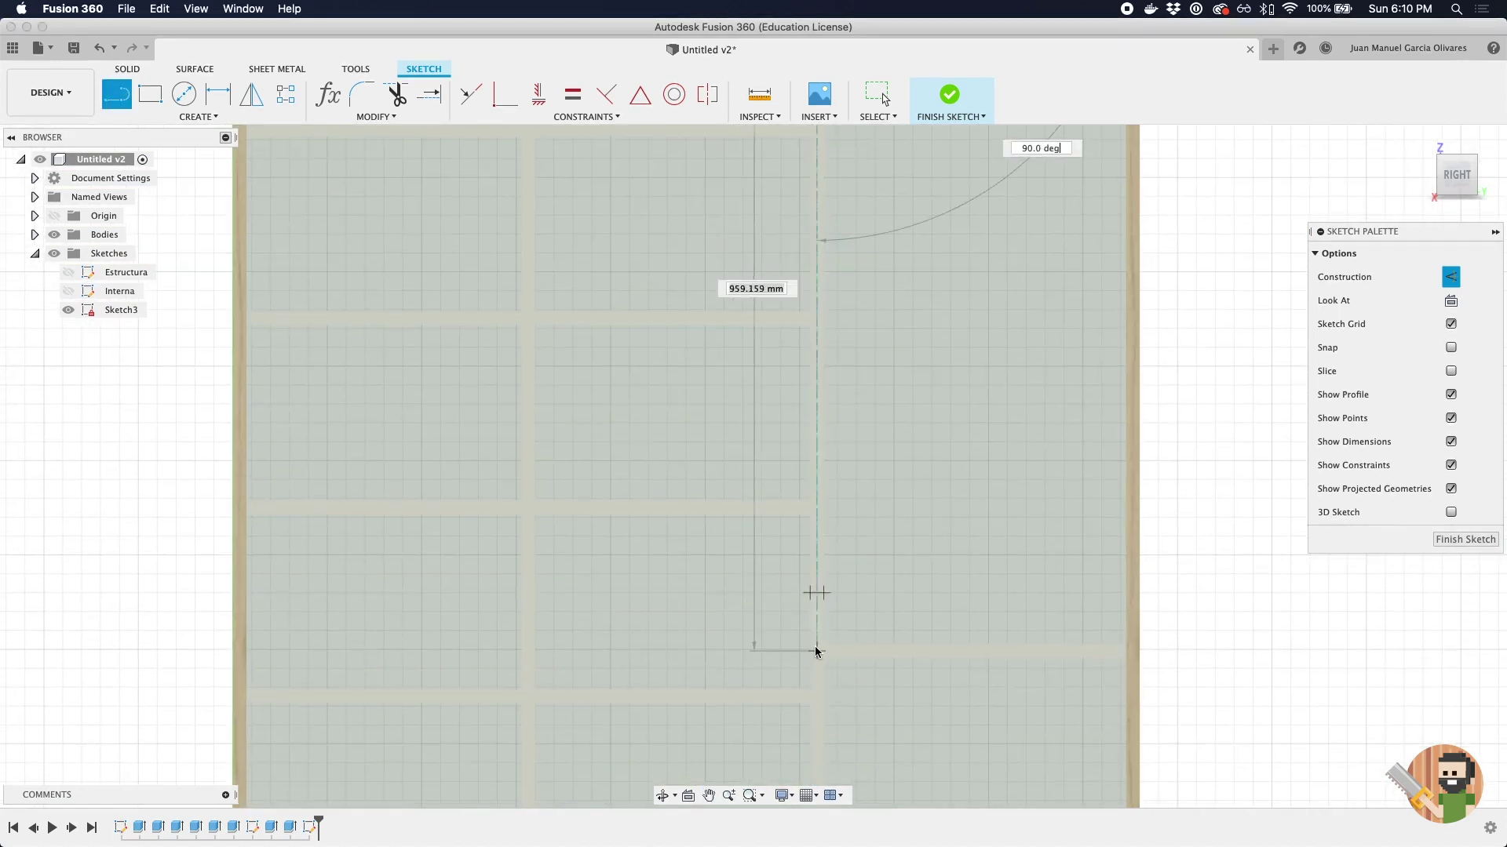
pyautogui.moveTo(822, 693); pyautogui.dragTo(825, 403, button='middle')
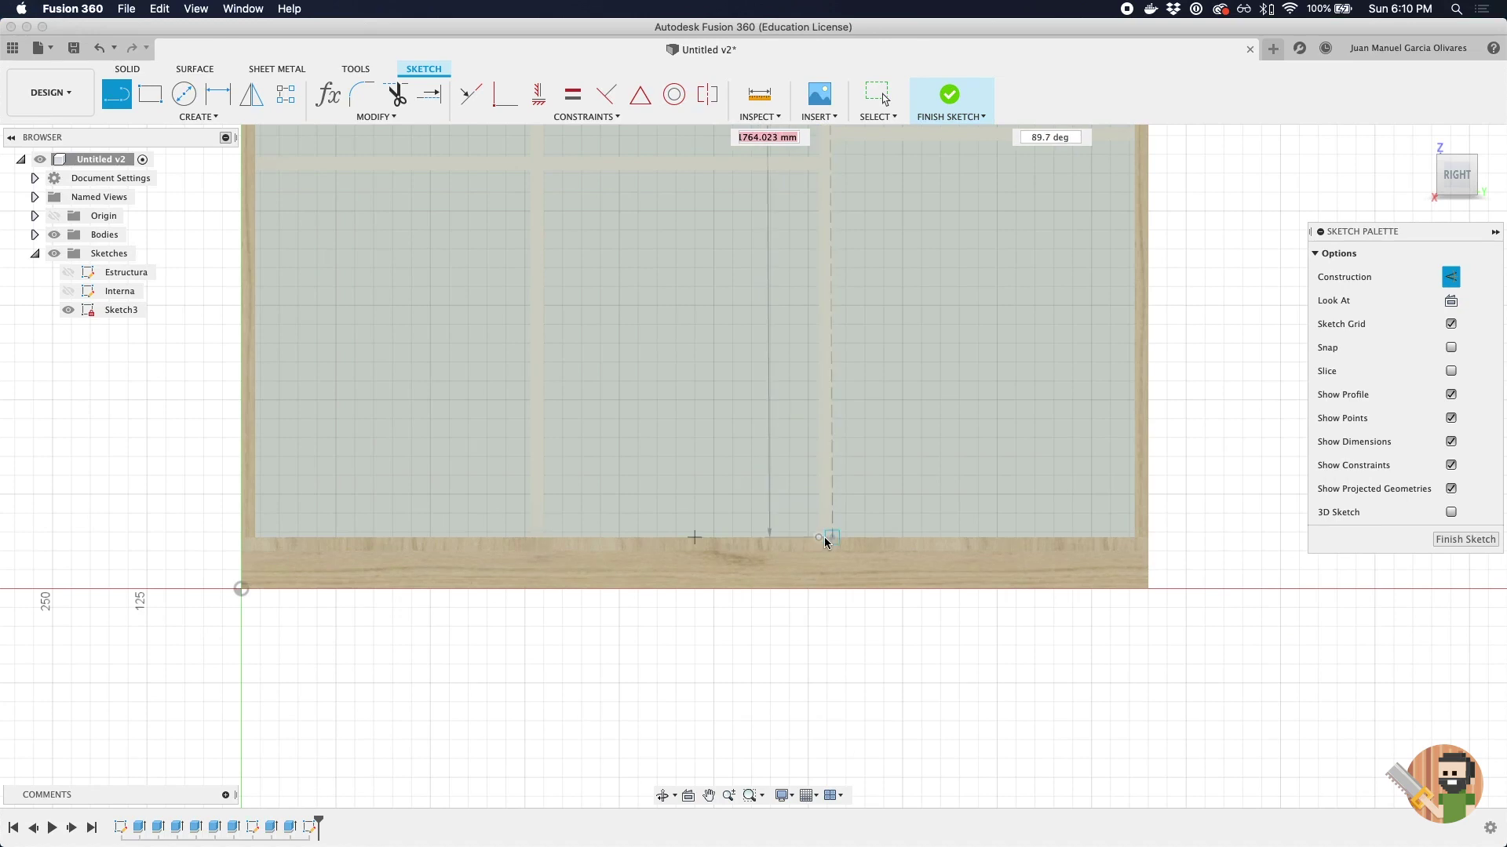
pyautogui.scroll(3, 824, 536)
pyautogui.click(824, 538)
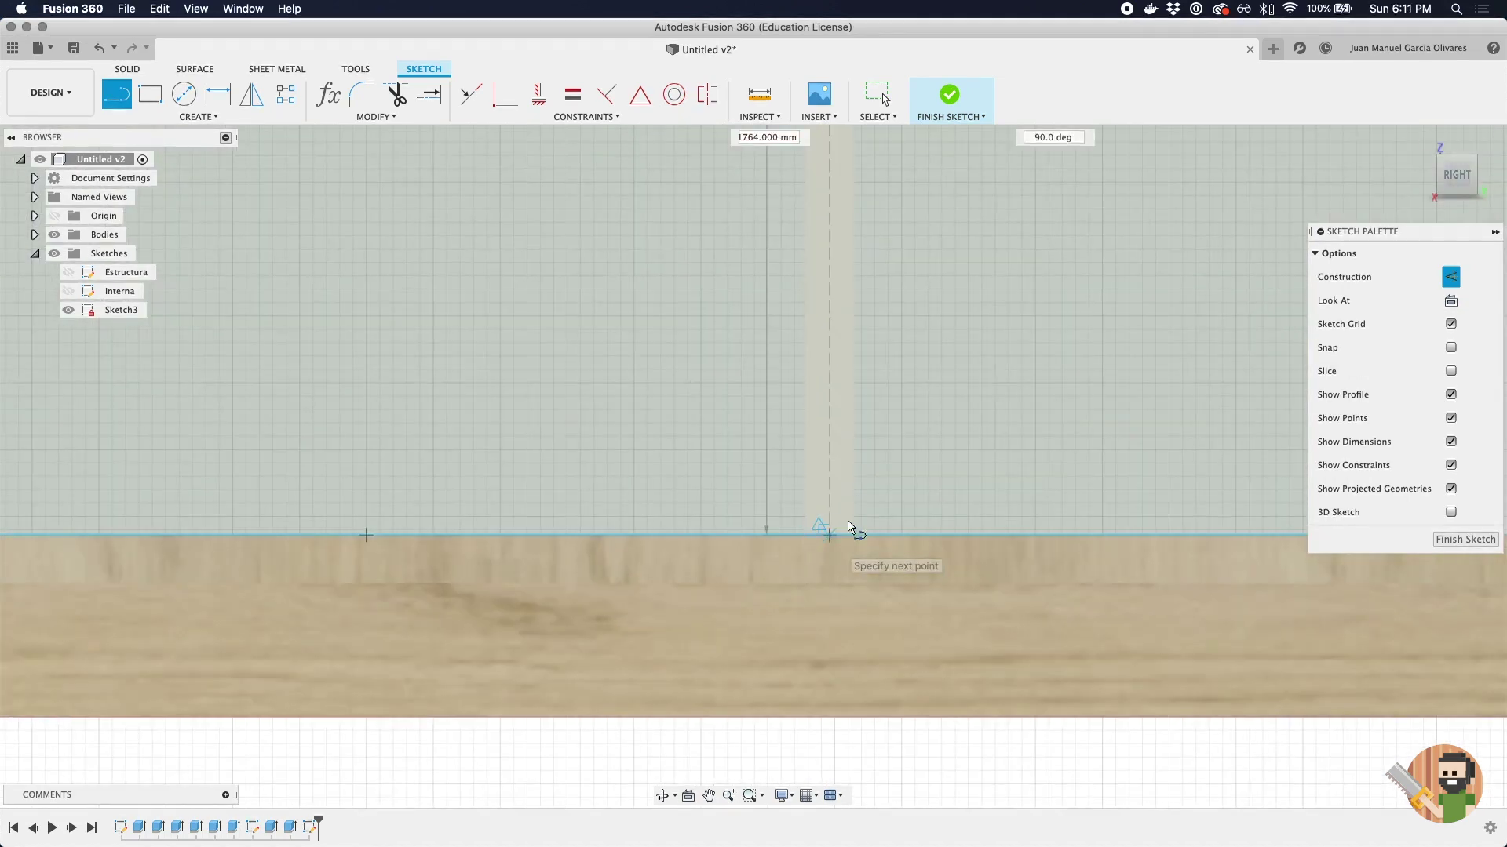
# Step: Draw a second vertical construction line down the centre of the left divider, between the bottom board and the top board's underside
pyautogui.scroll(-3, 861, 454)
pyautogui.scroll(-3, 861, 455)
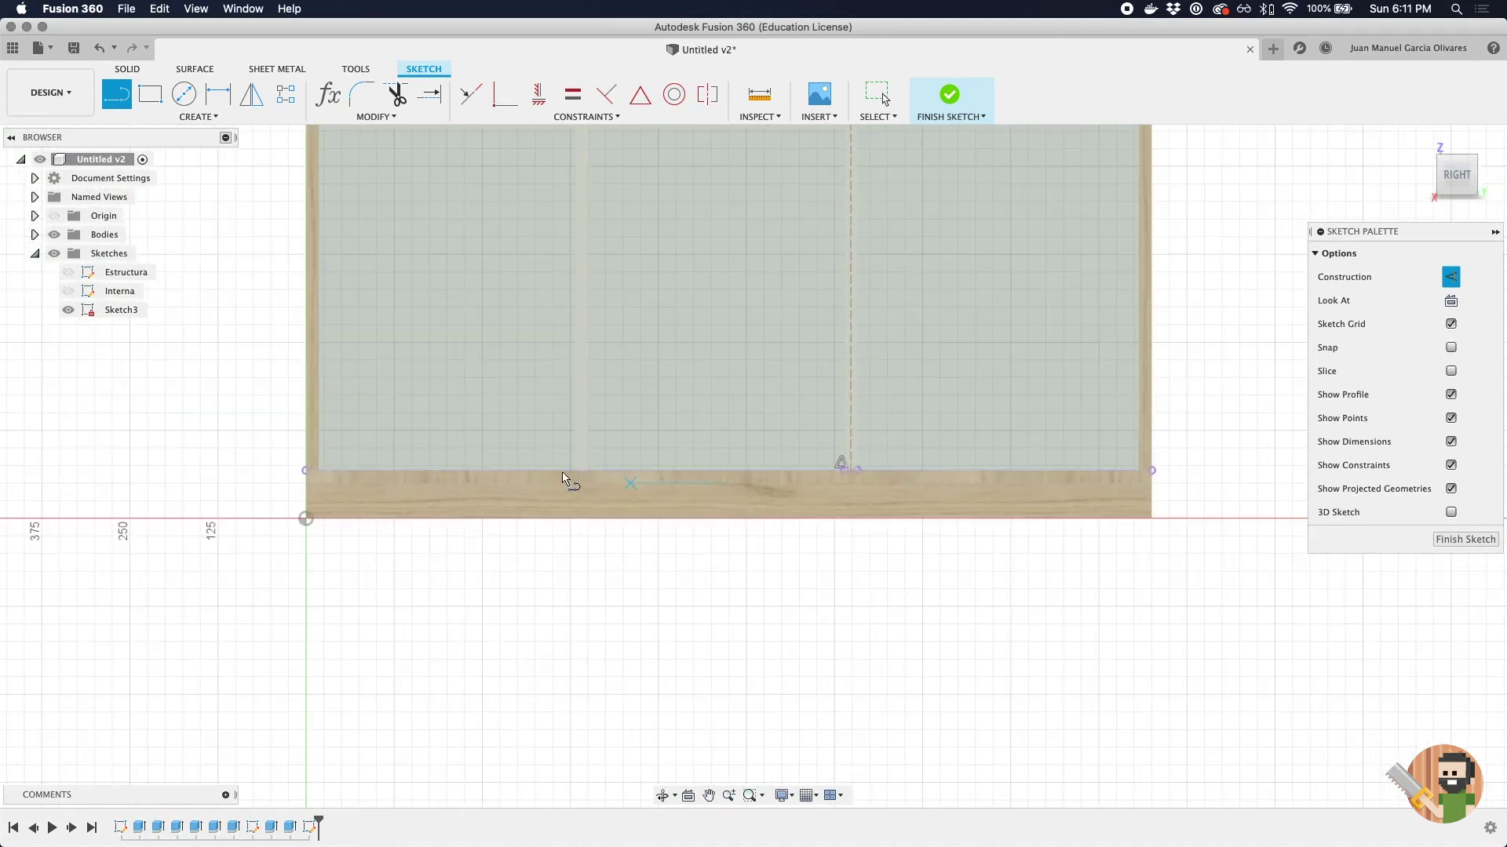
pyautogui.scroll(4, 572, 480)
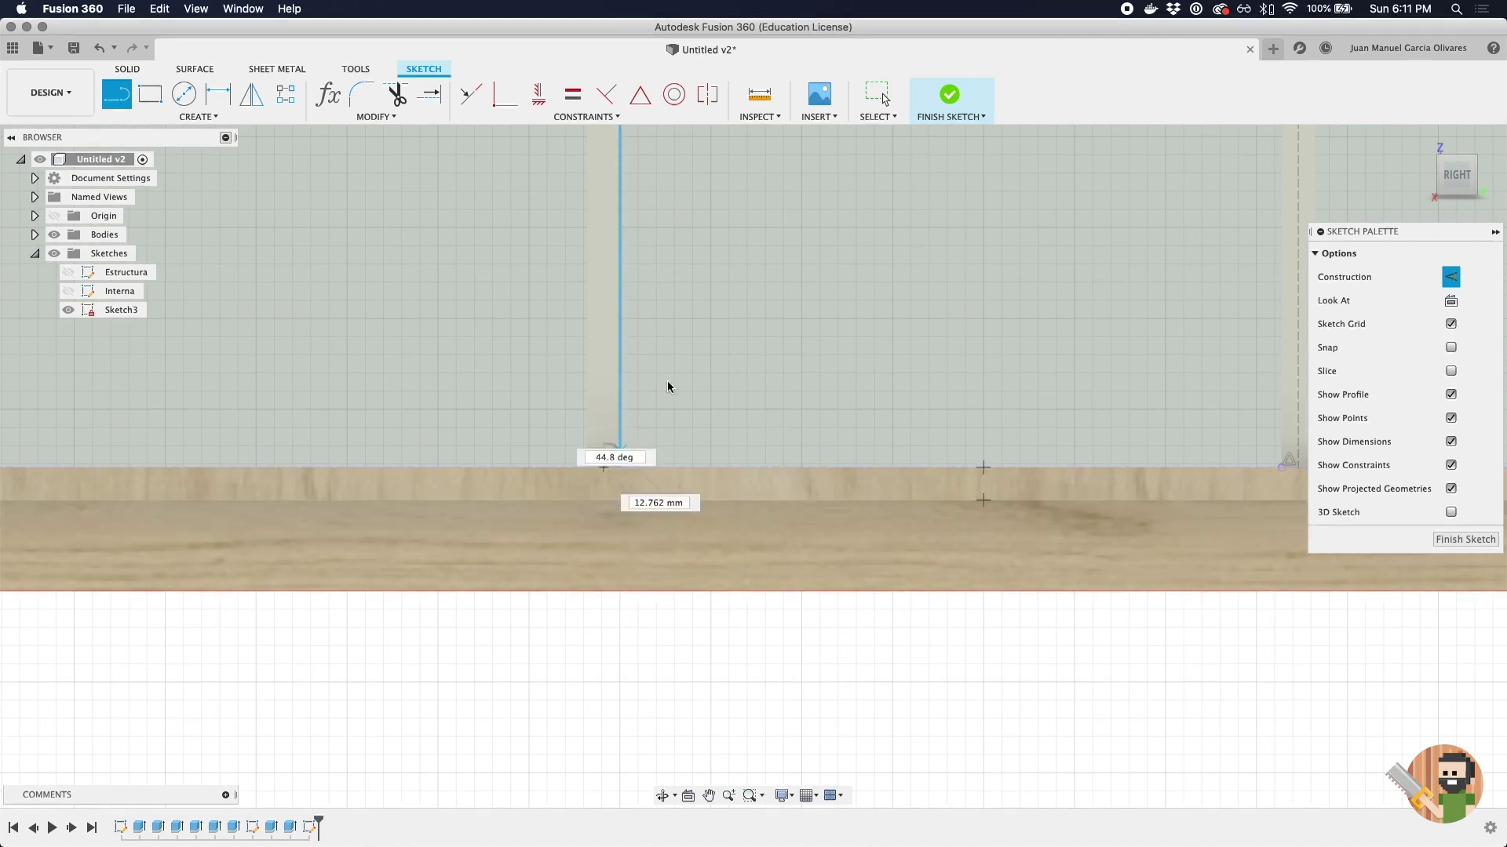
pyautogui.scroll(-5, 691, 229)
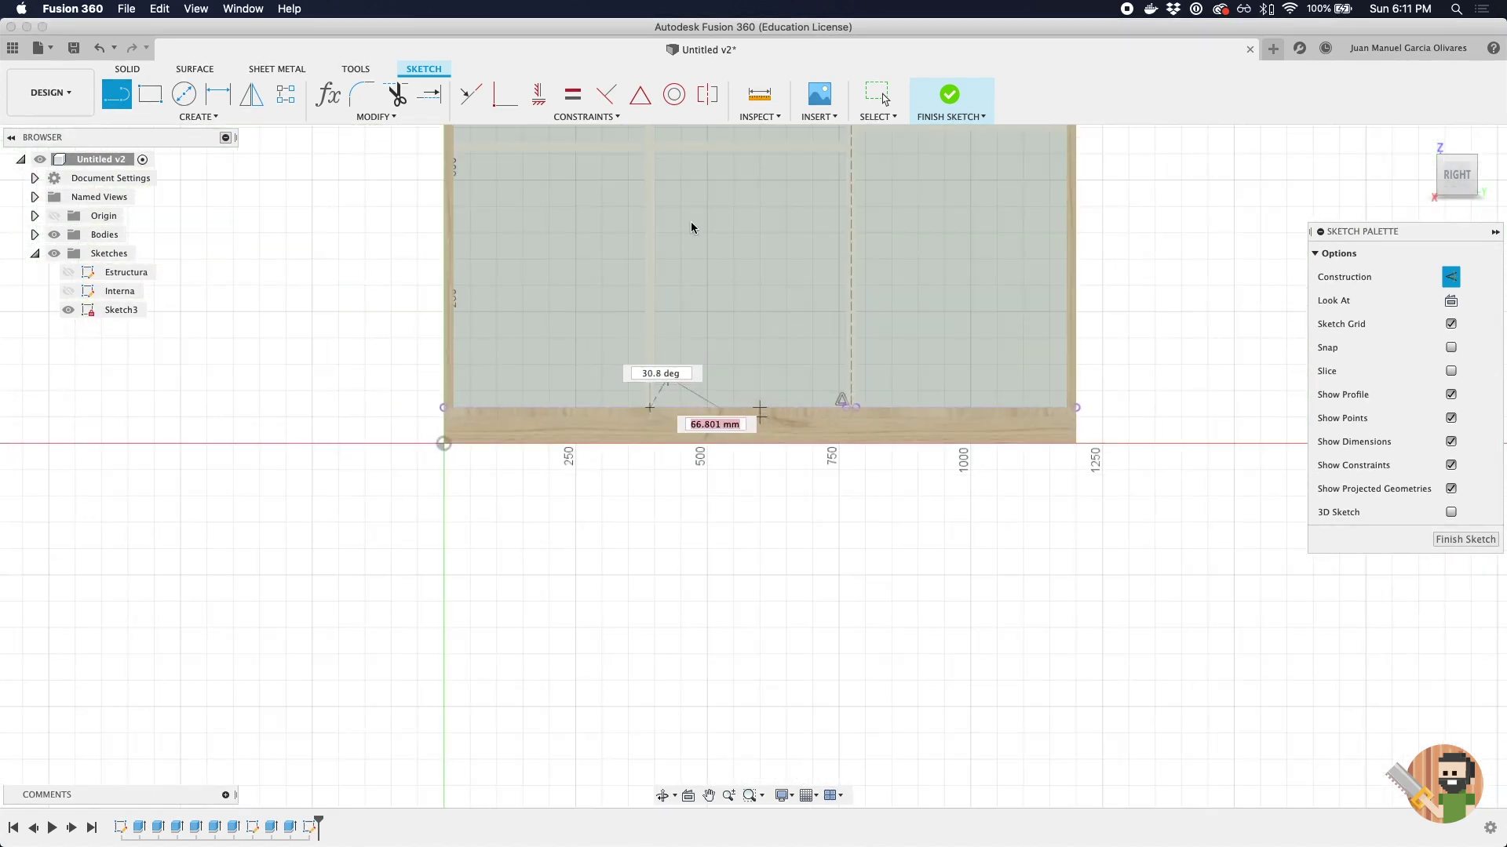
pyautogui.scroll(10, 691, 230)
pyautogui.press('Escape')
pyautogui.moveTo(679, 192); pyautogui.dragTo(661, 542, button='middle')
pyautogui.press('l')
pyautogui.click(642, 393)
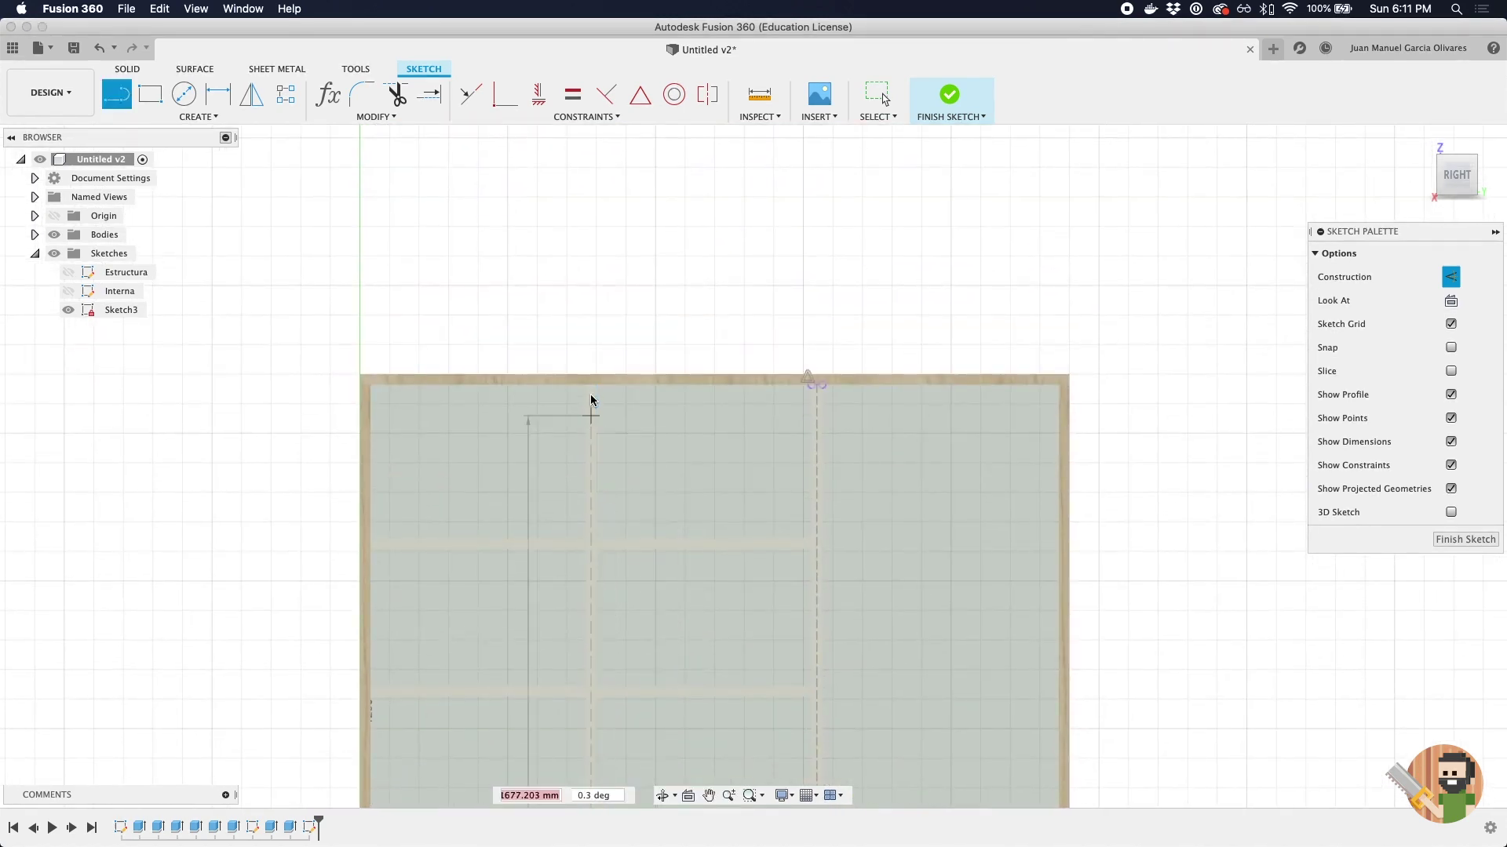
pyautogui.scroll(4, 590, 406)
pyautogui.doubleClick(594, 378)
pyautogui.scroll(2, 791, 460)
pyautogui.scroll(-6, 790, 461)
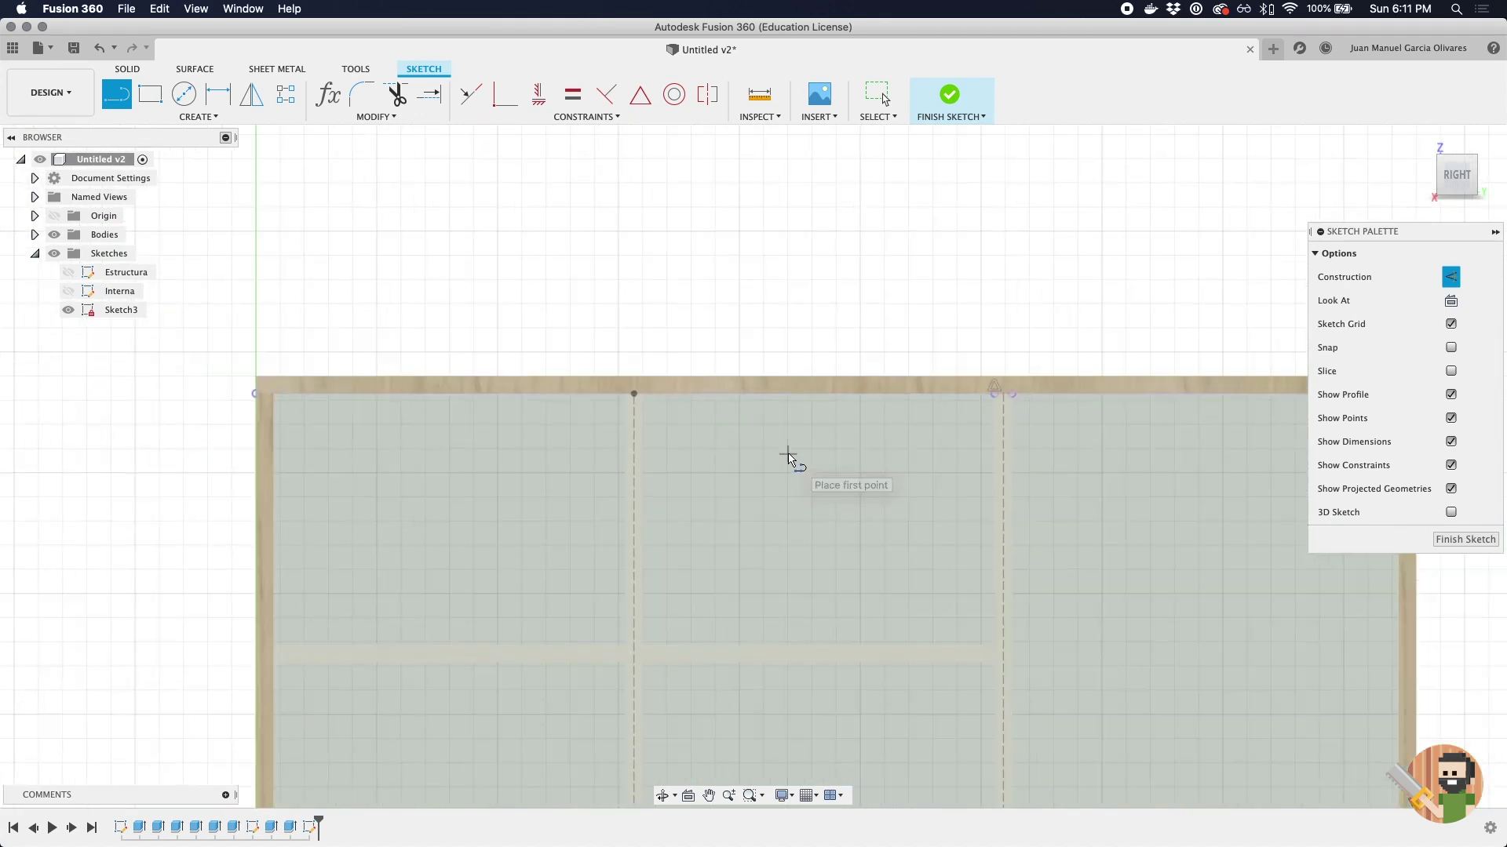
pyautogui.moveTo(810, 603); pyautogui.dragTo(767, 397)
pyautogui.press('l')
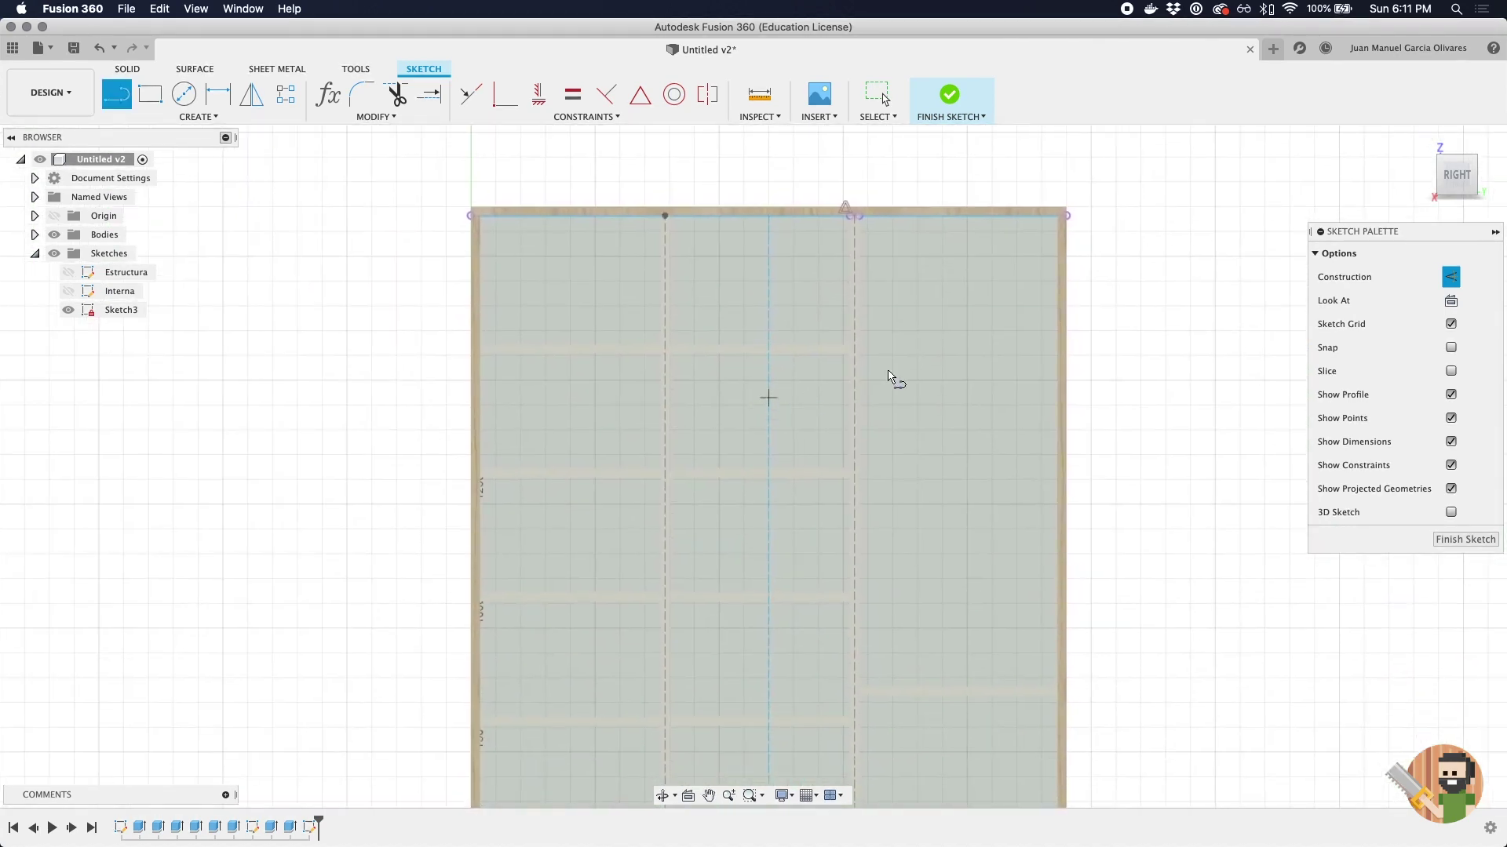
pyautogui.press('Escape')
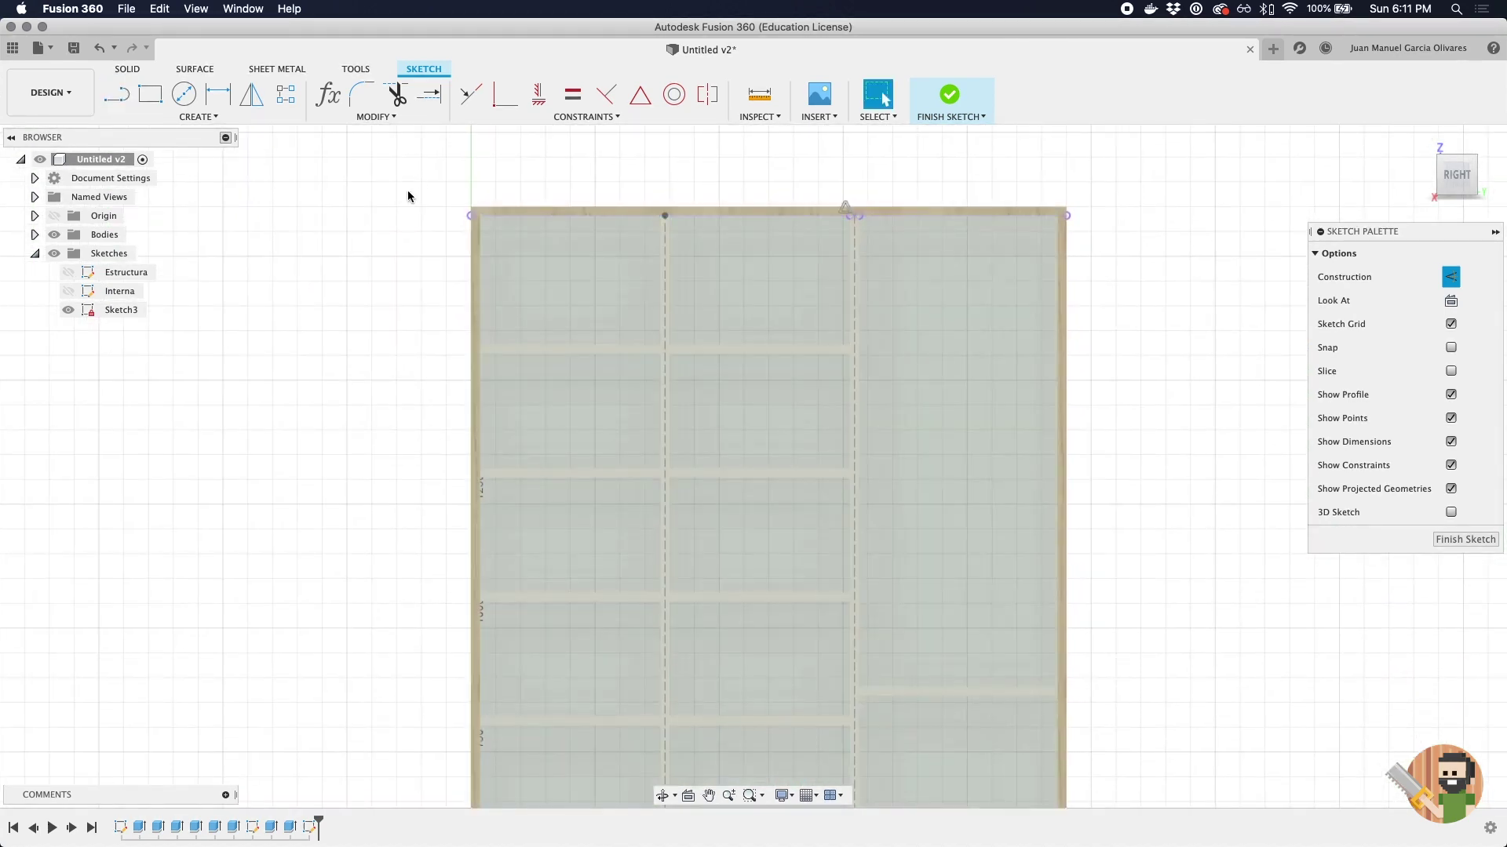
# Step: Add a user parameter named sep in mm with the expression 3
pyautogui.click(330, 97)
pyautogui.click(498, 285)
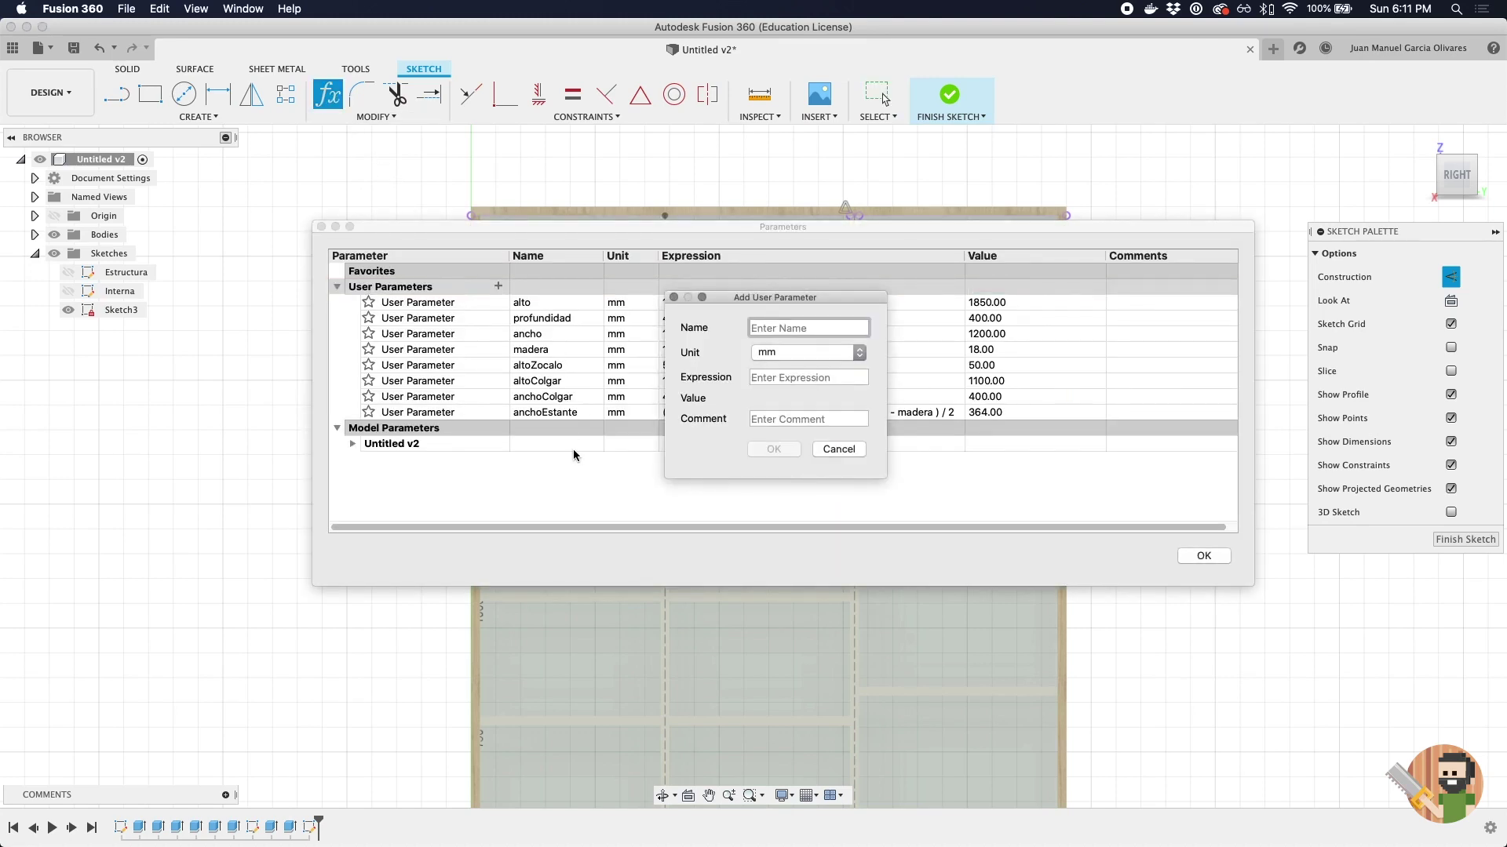
pyautogui.write('sep')
pyautogui.press('Tab')
pyautogui.write('3')
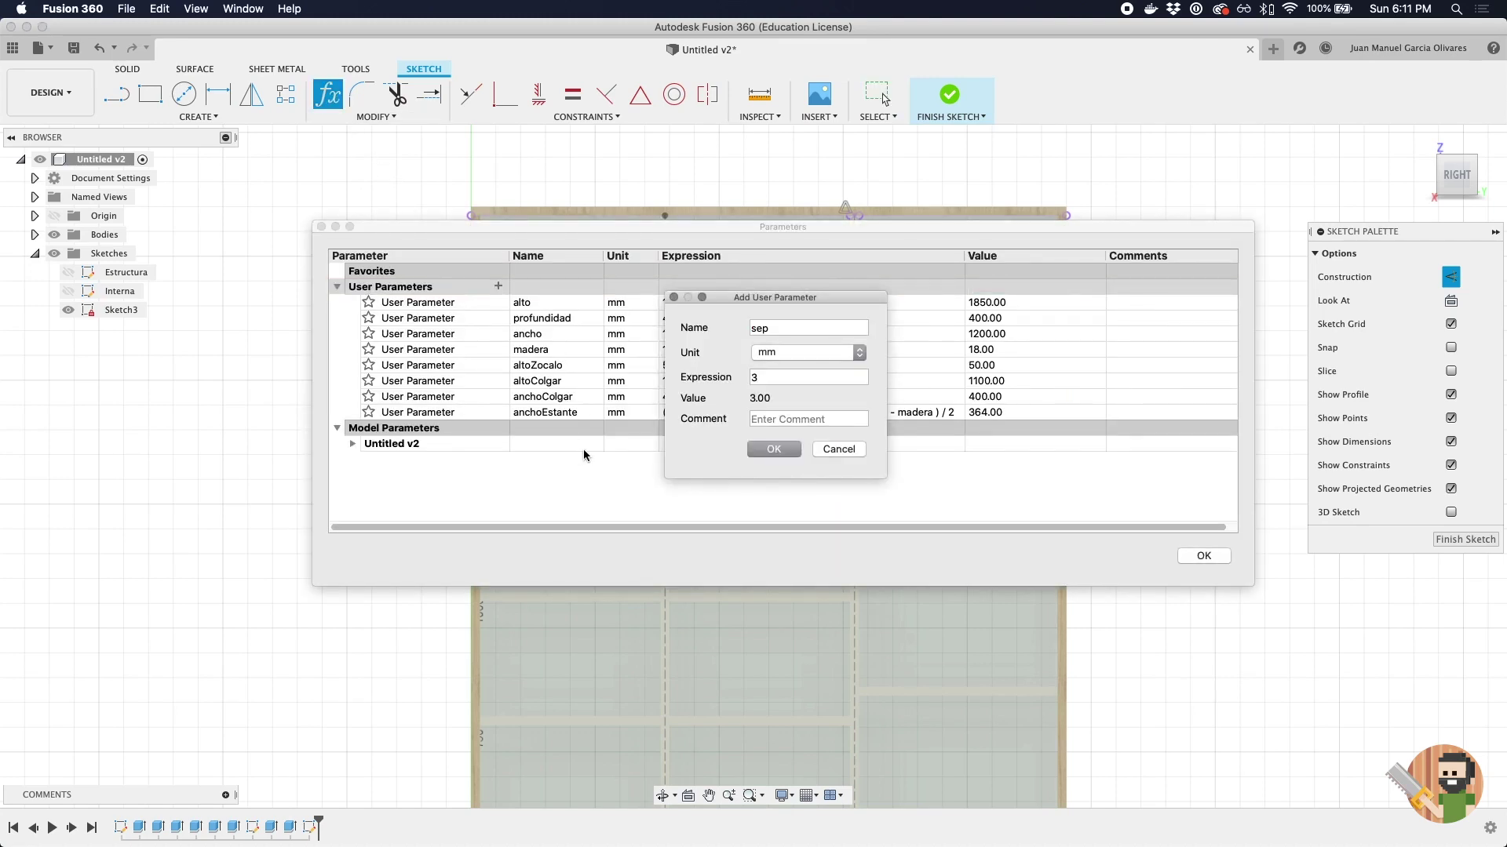
pyautogui.click(780, 452)
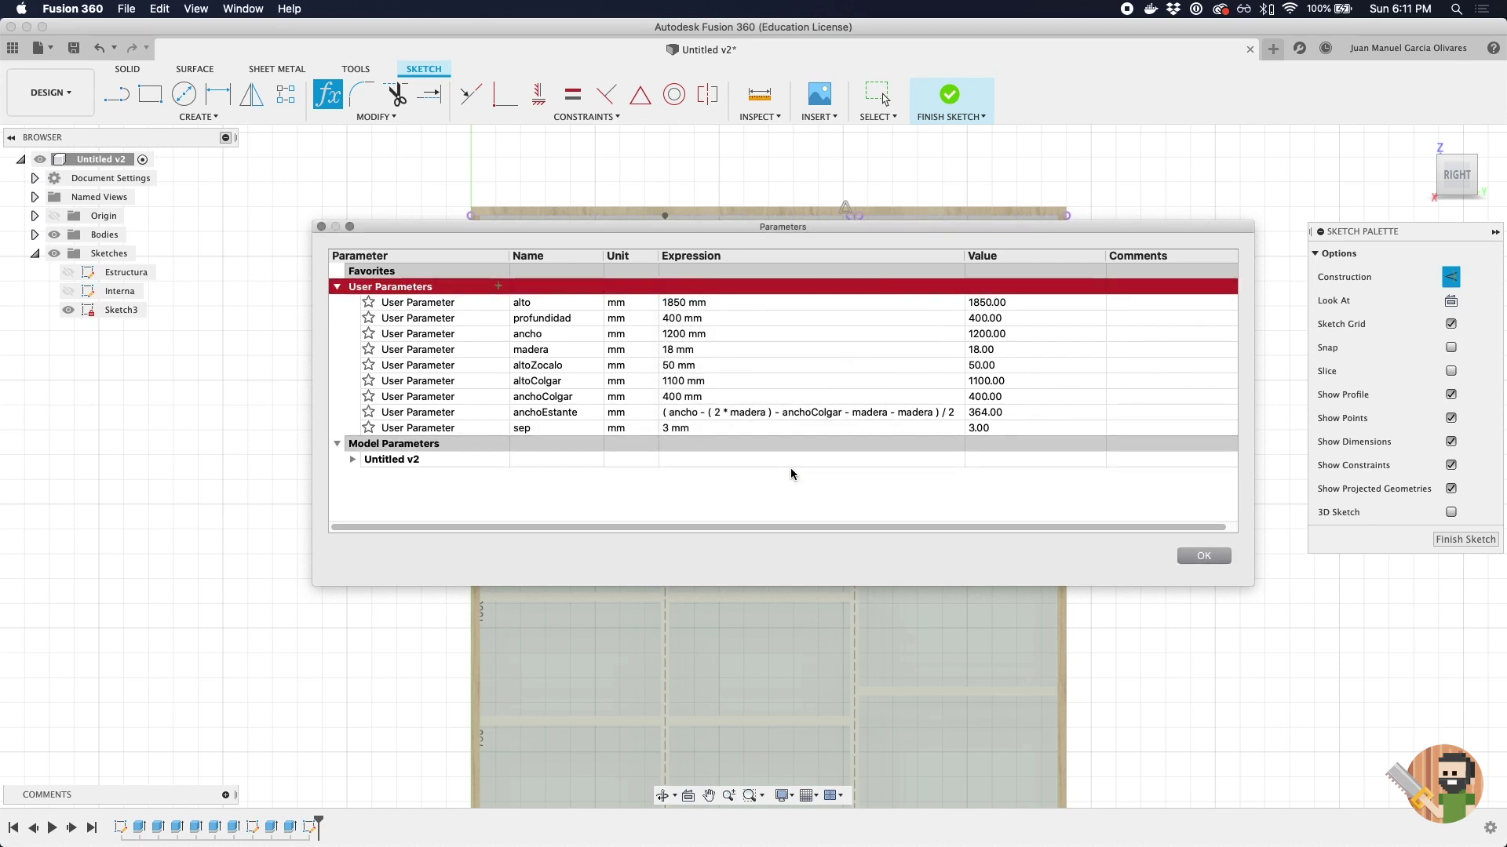
pyautogui.click(1202, 562)
# Step: Sketch three separate upright rectangles with solid lines, one in each compartment of the wardrobe, each about 590 mm tall
pyautogui.scroll(1, 1180, 435)
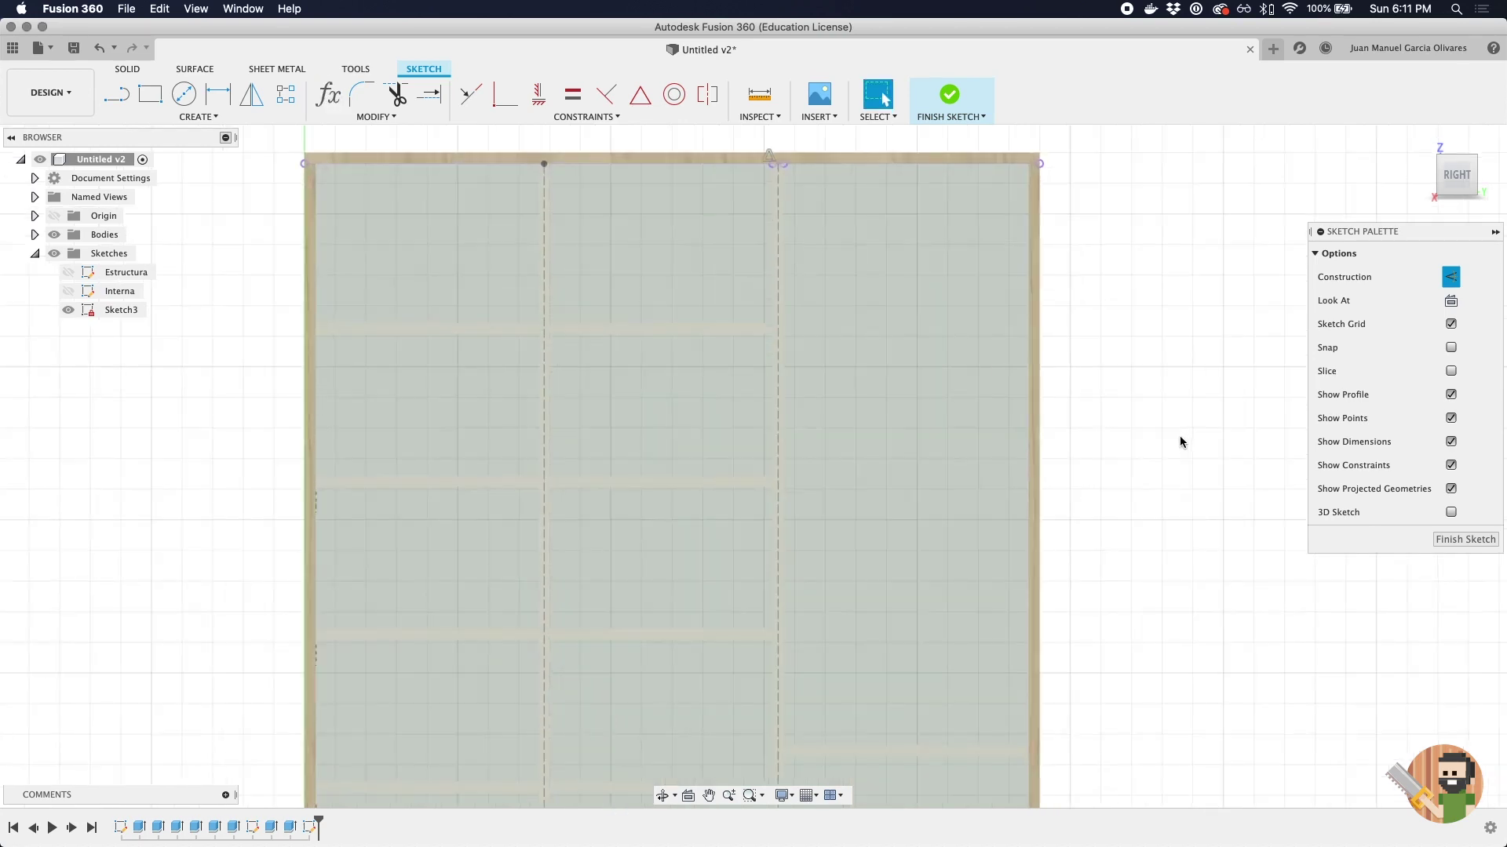
pyautogui.scroll(-3, 1180, 435)
pyautogui.moveTo(1190, 522)
pyautogui.mouseDown(button='middle')
pyautogui.moveTo(1087, 450)
pyautogui.moveTo(1073, 457)
pyautogui.mouseUp(button='middle')
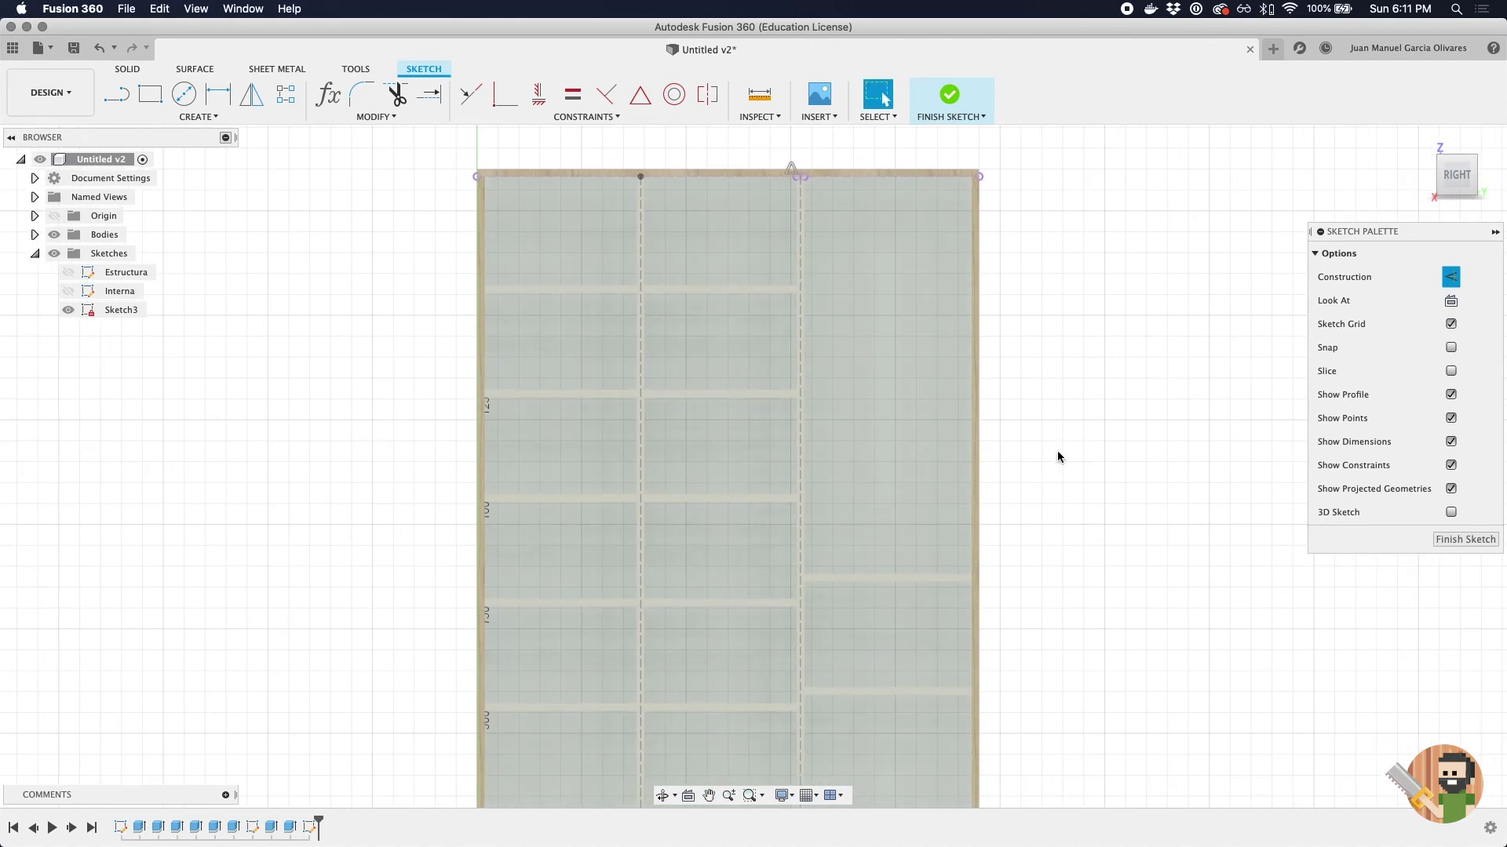
pyautogui.press('r')
pyautogui.press('x')
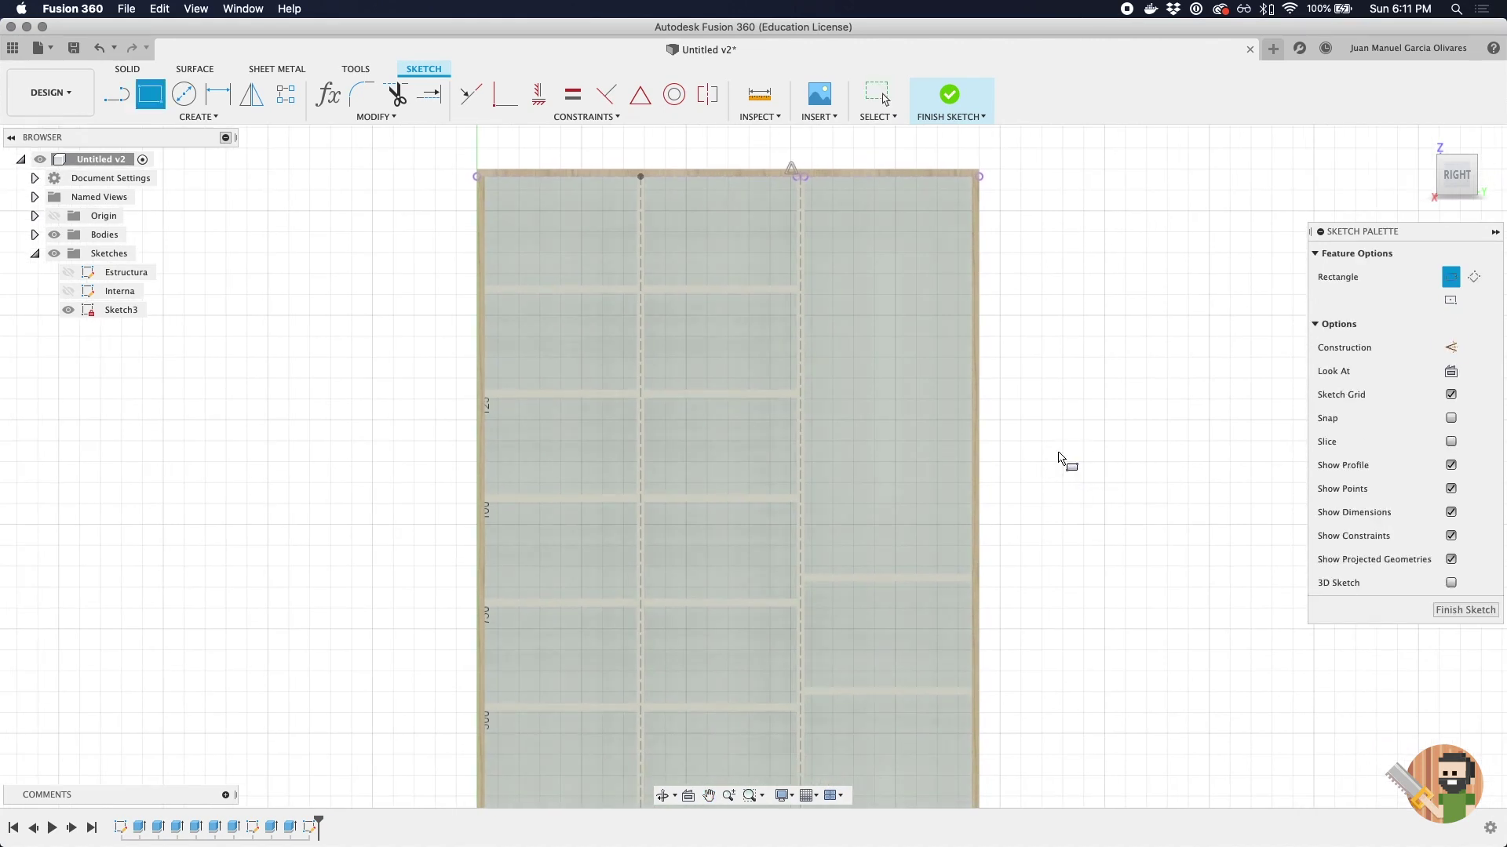
pyautogui.click(848, 260)
pyautogui.click(925, 512)
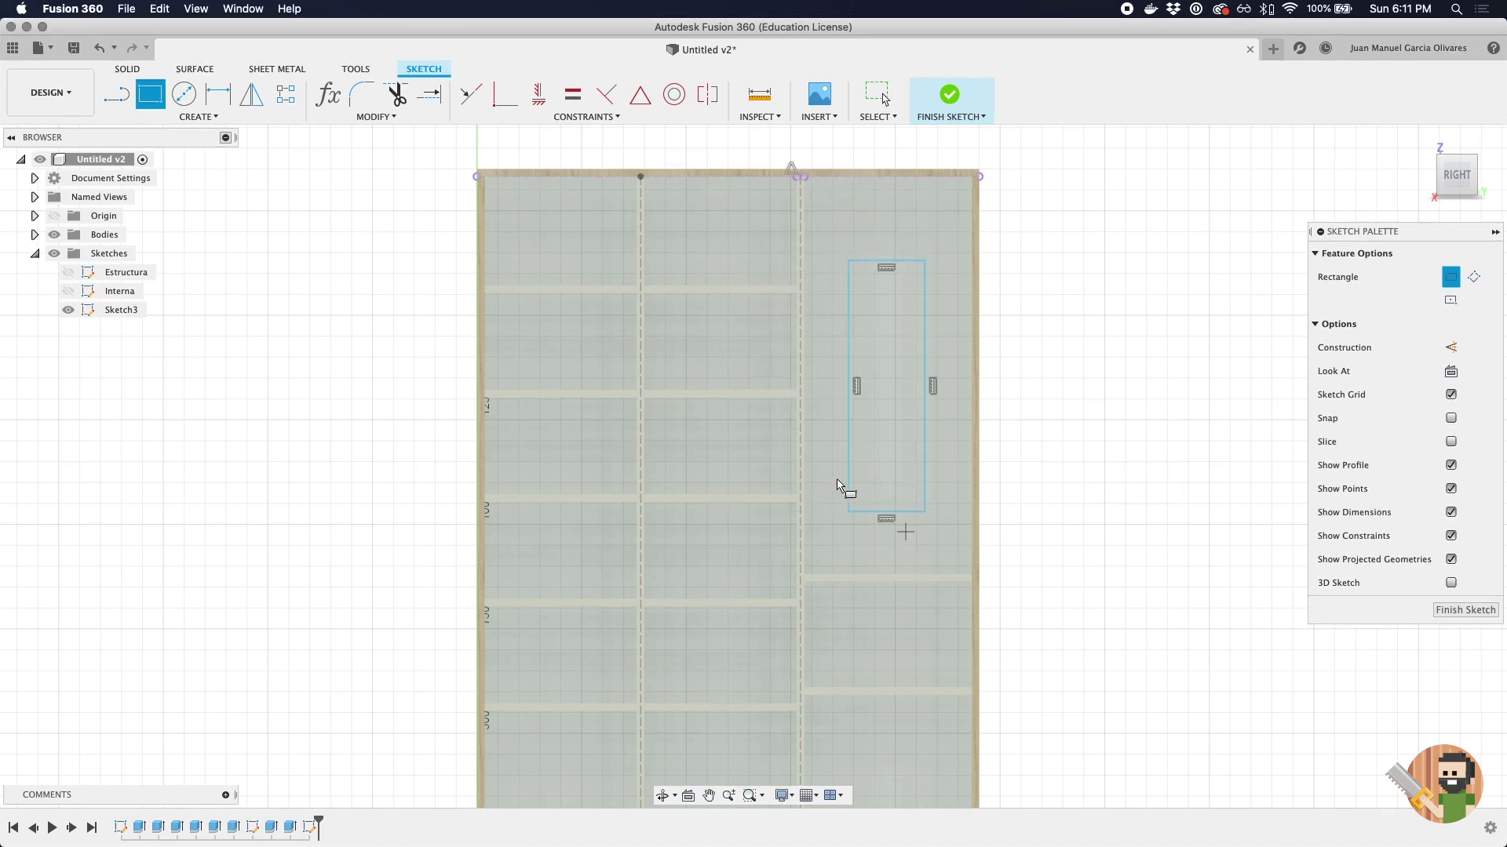
pyautogui.click(690, 250)
pyautogui.click(753, 494)
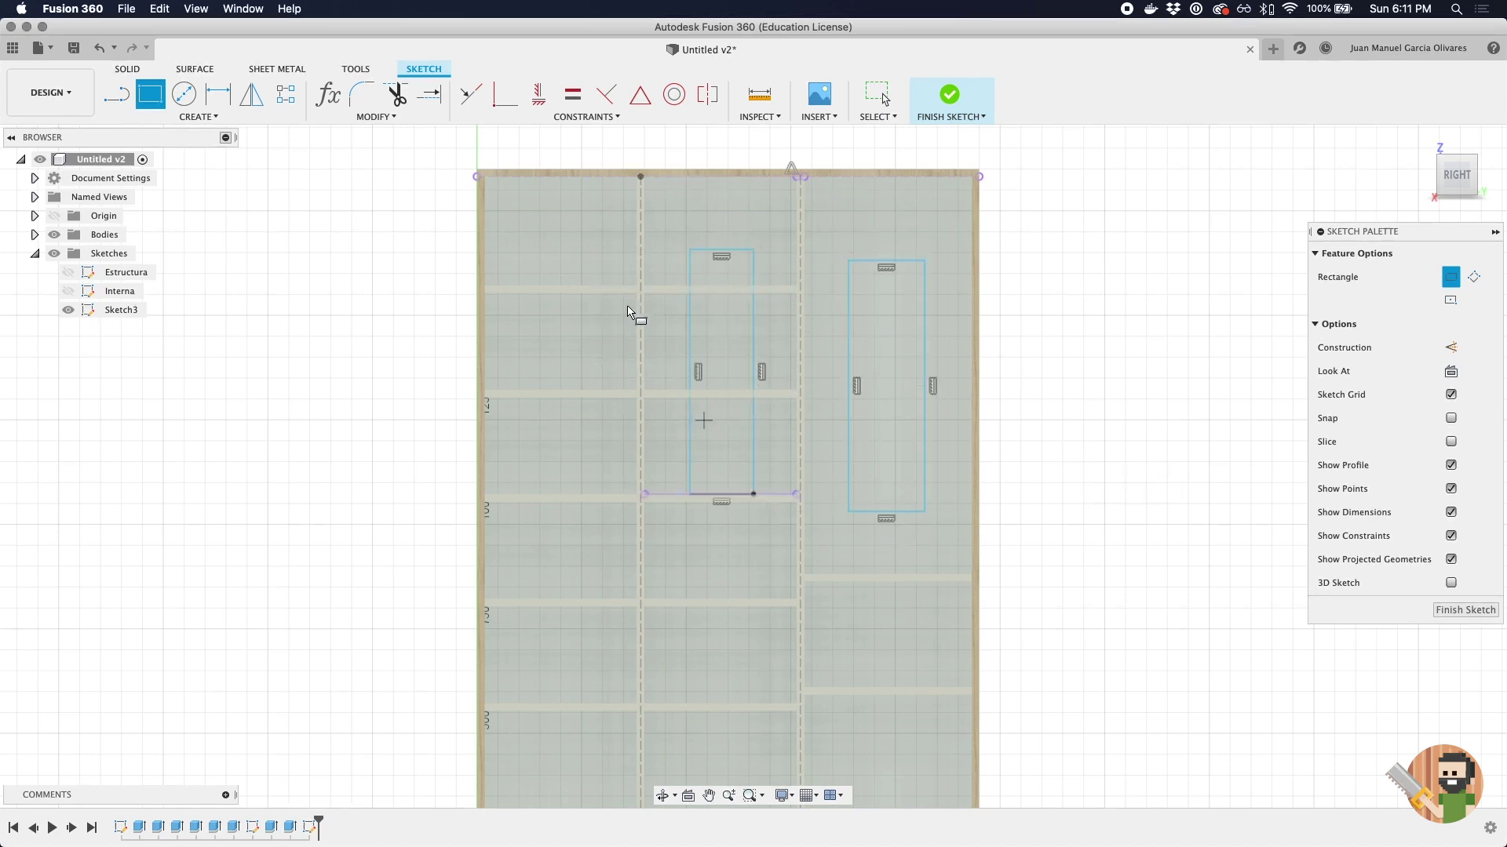
pyautogui.click(560, 230)
pyautogui.click(599, 477)
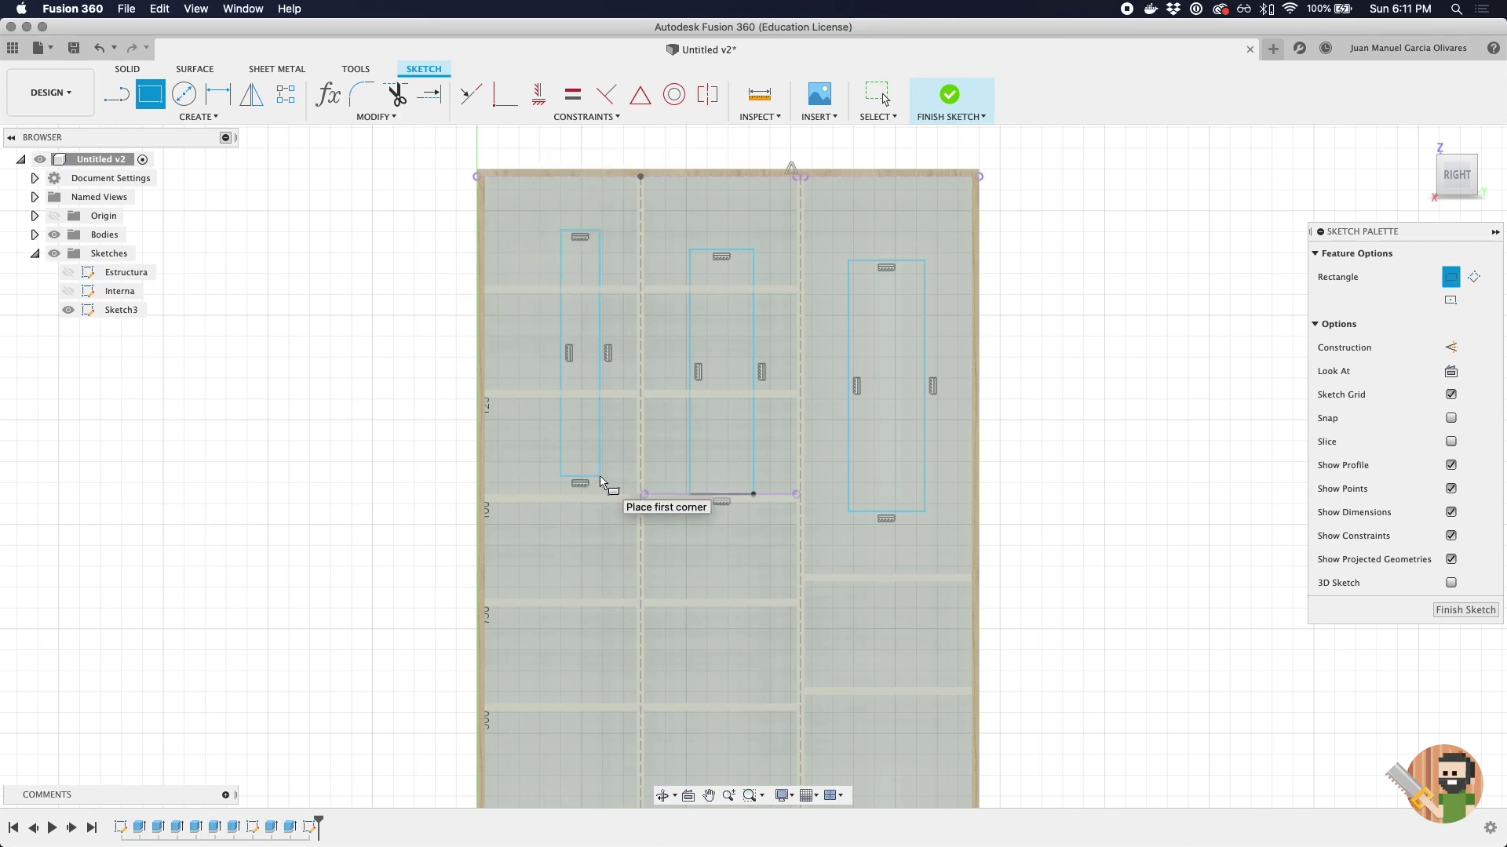
pyautogui.press('Escape')
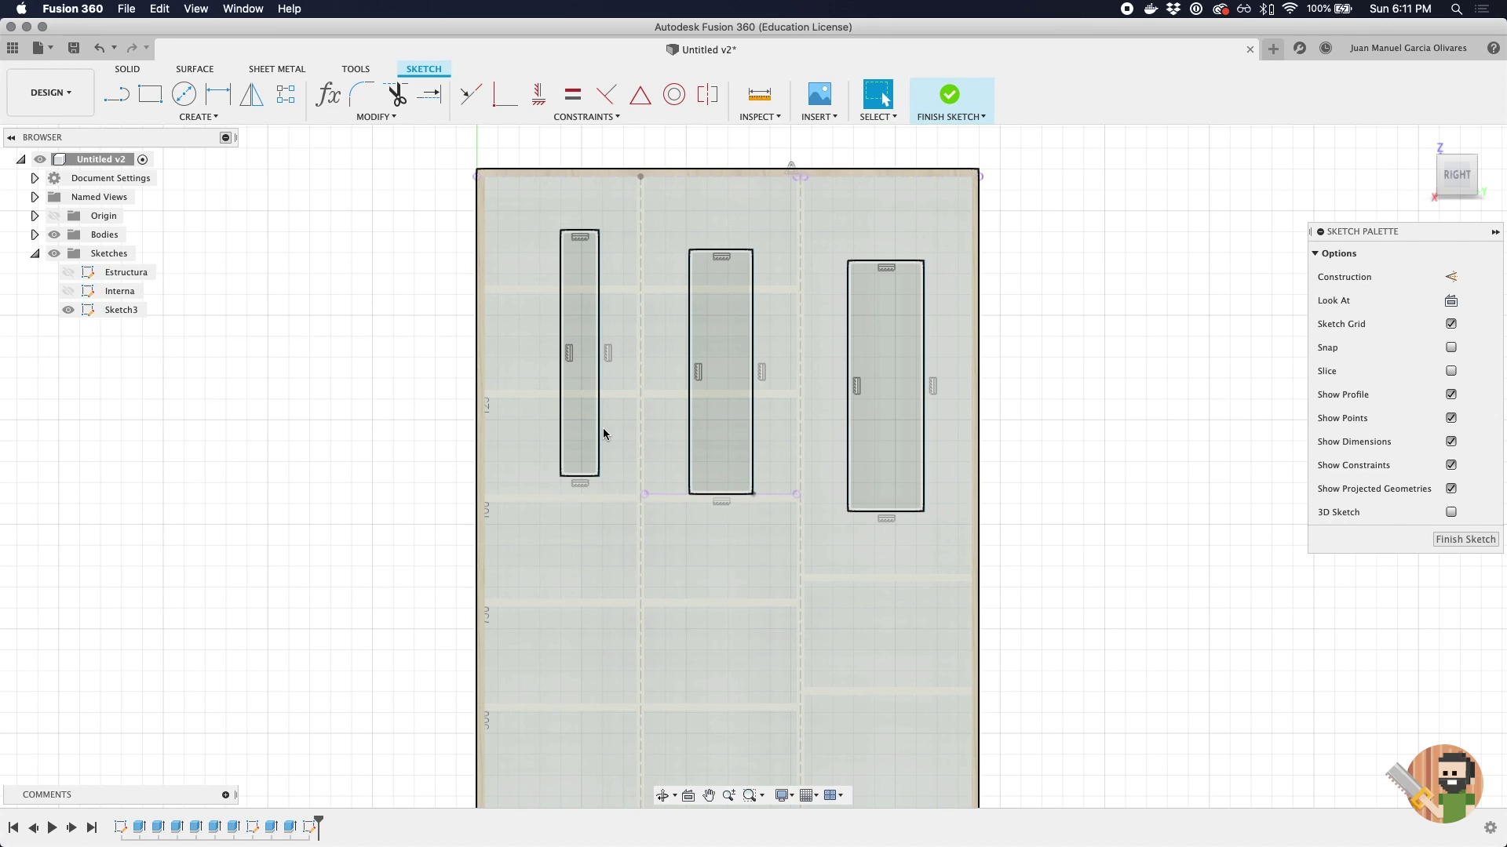
# Step: Dimension the gap between the facing vertical edges of the right and middle rectangles as sep
pyautogui.press('d')
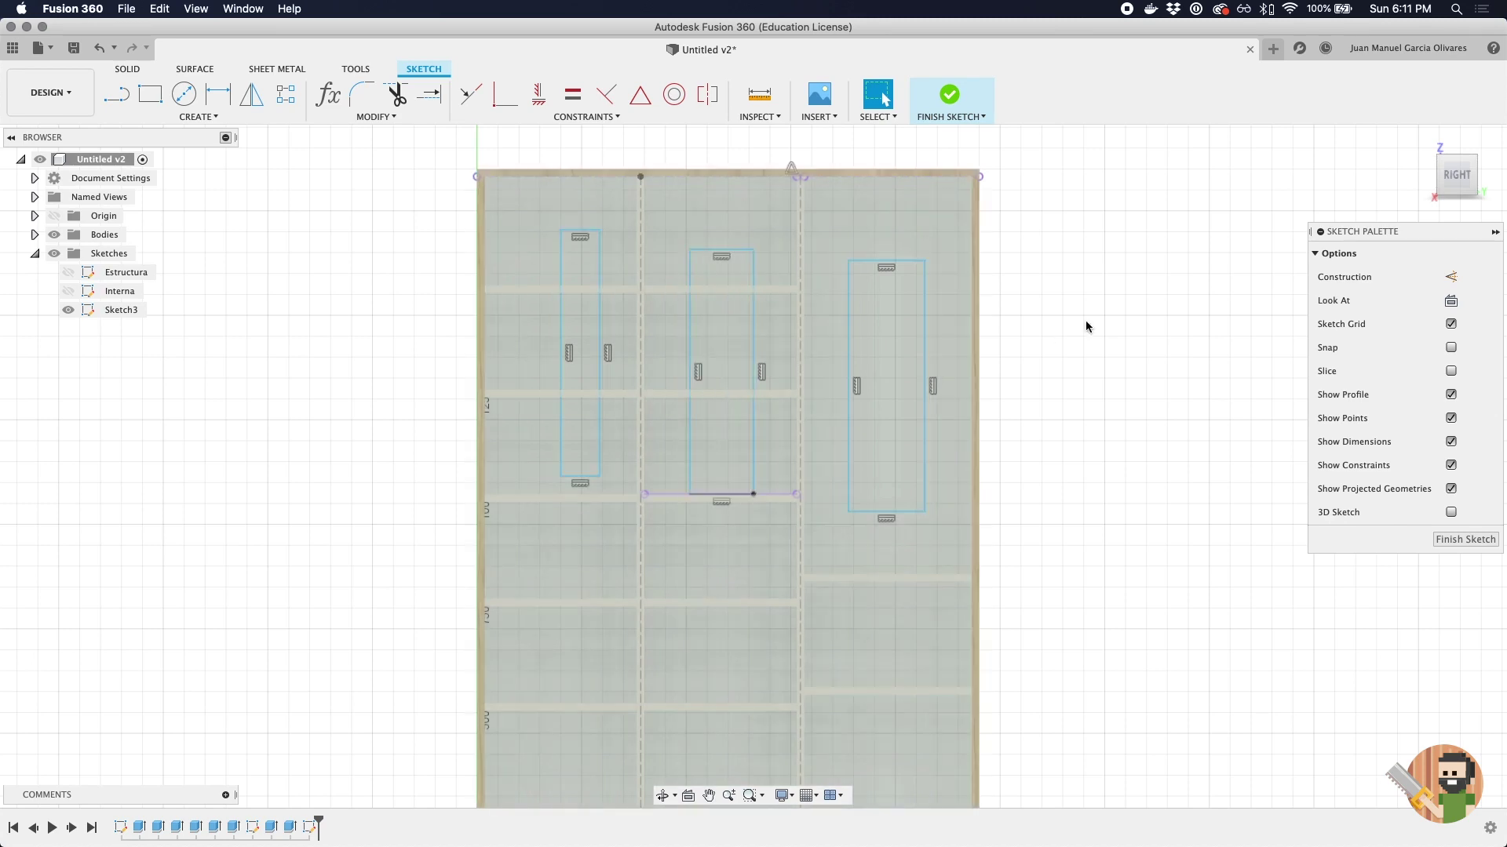
pyautogui.click(849, 331)
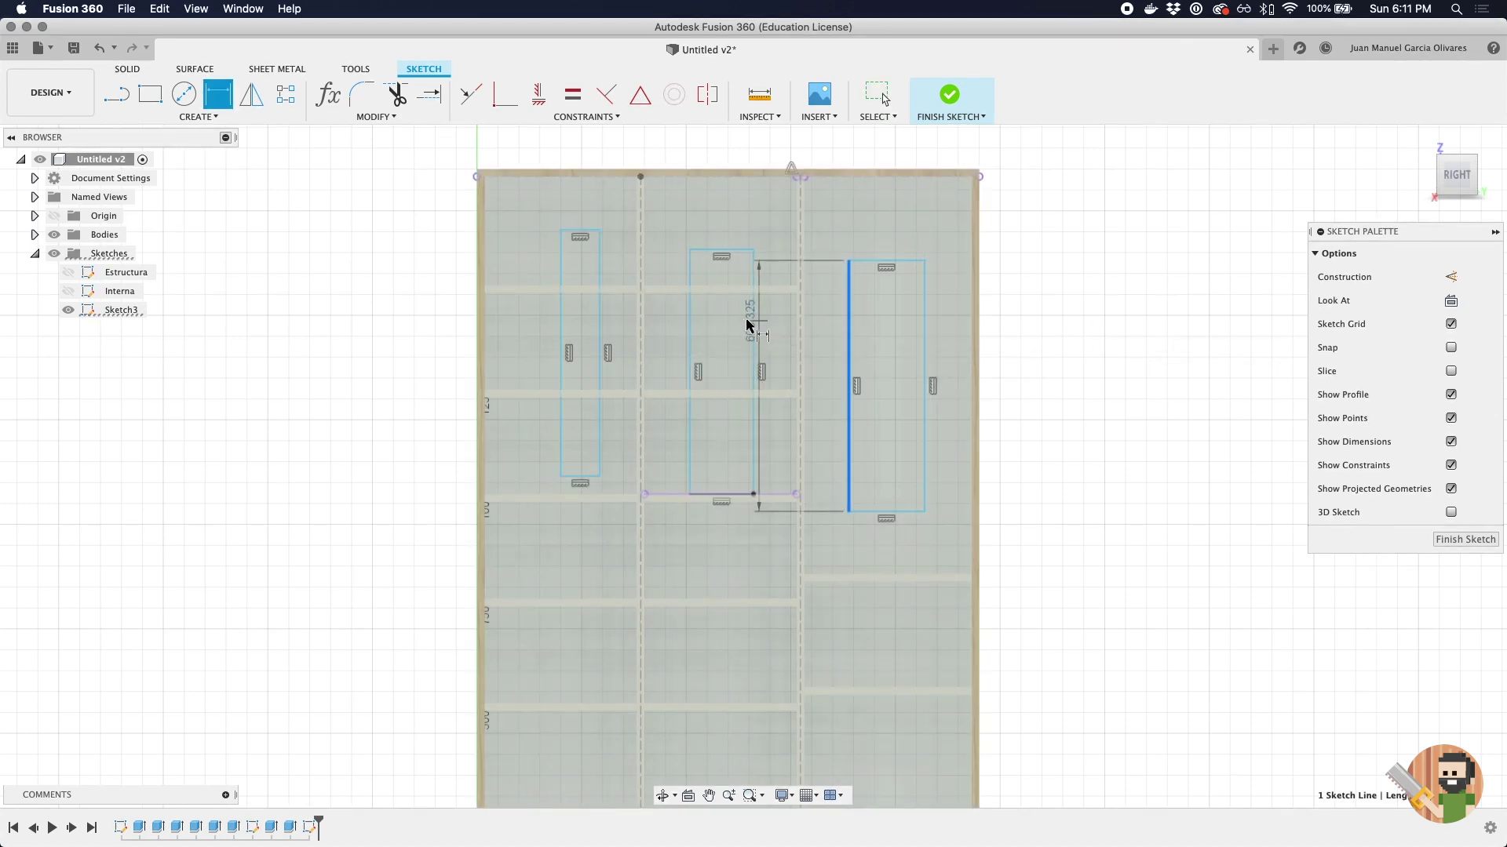
pyautogui.click(752, 328)
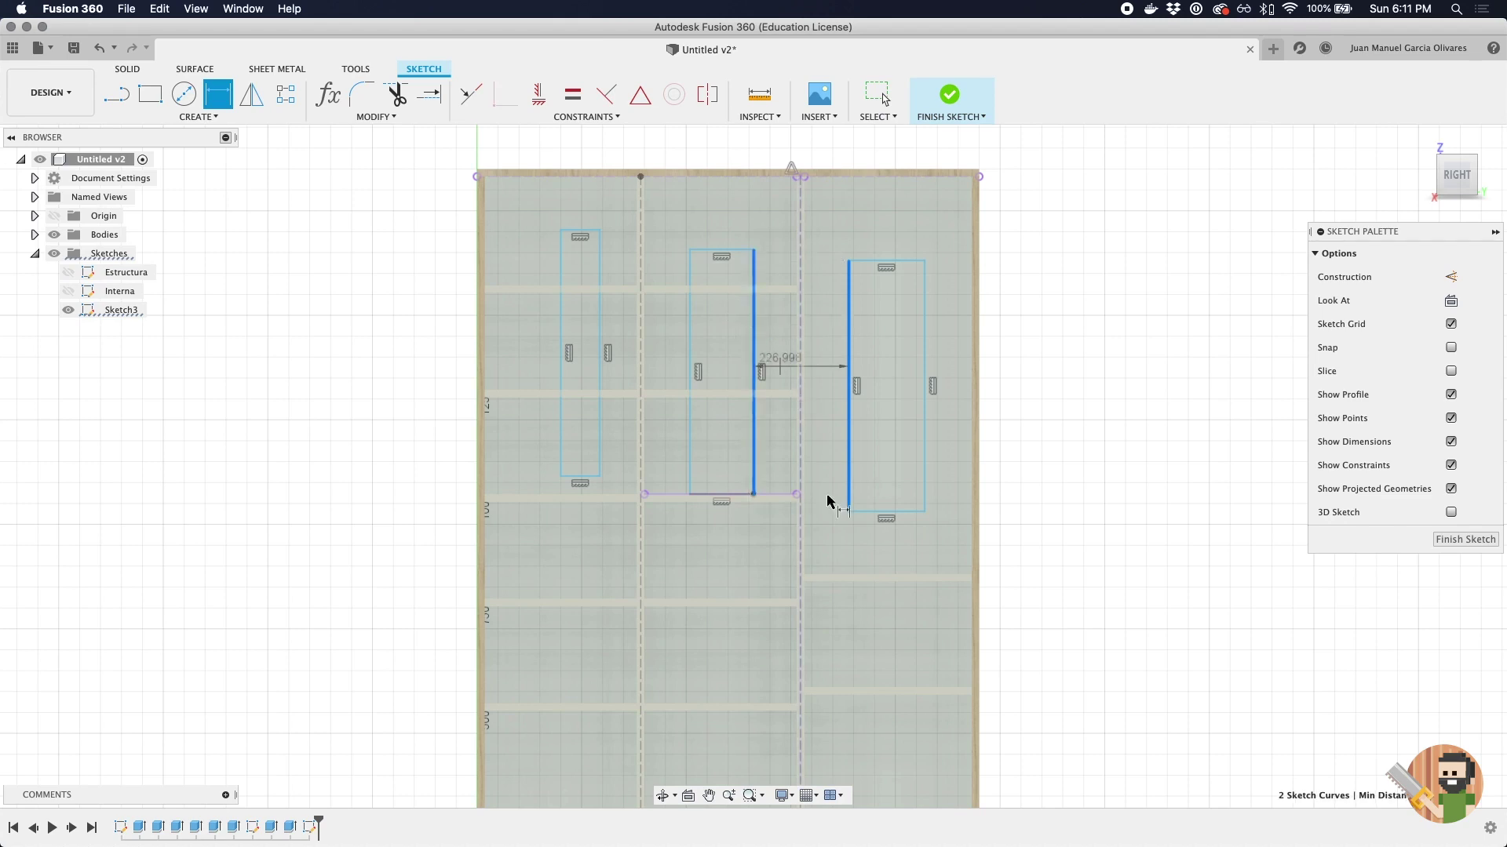
pyautogui.click(830, 592)
pyautogui.write('sep')
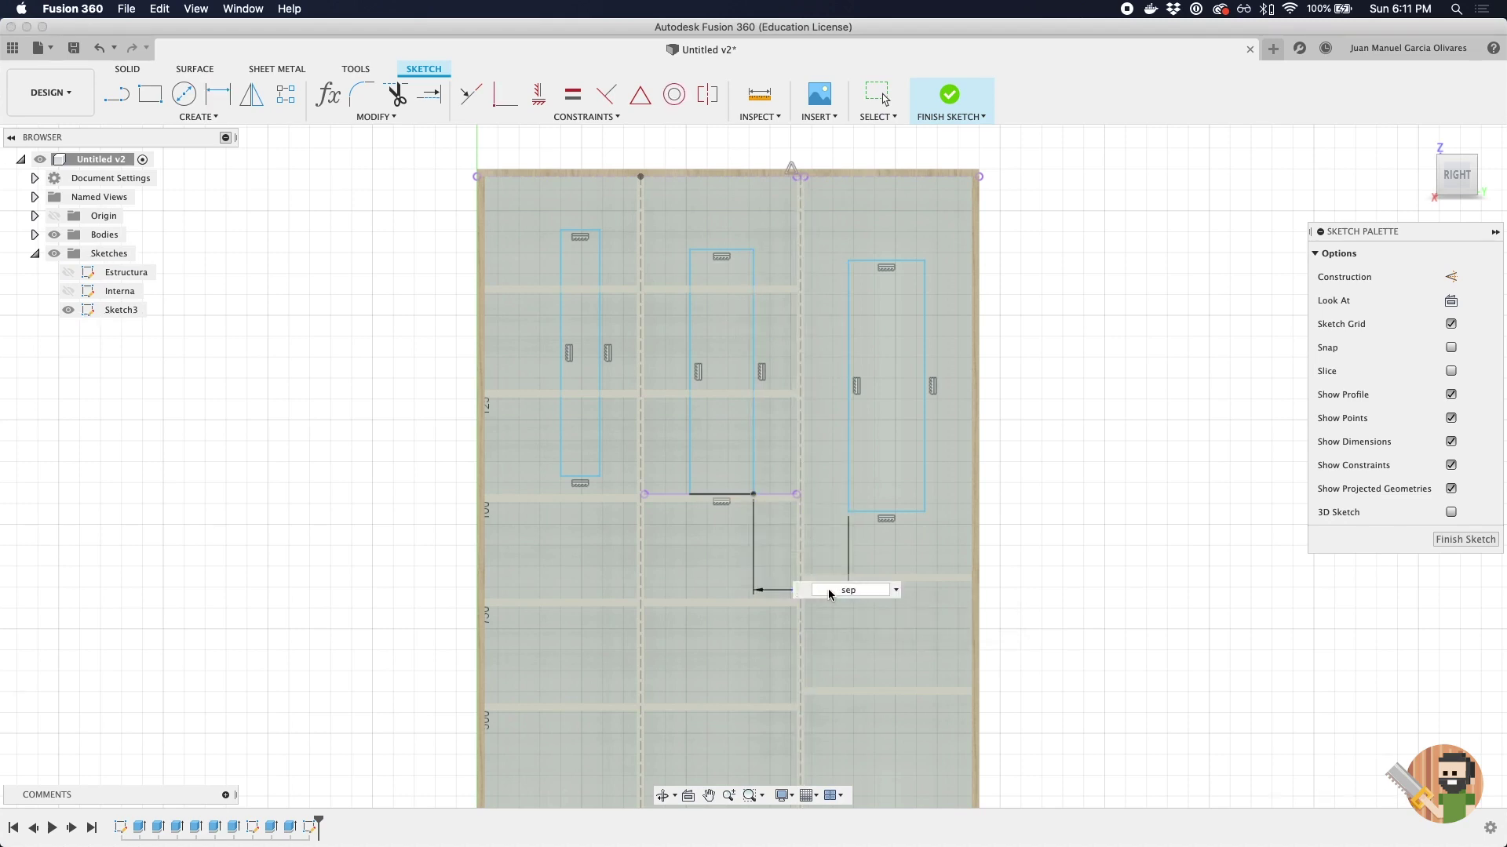
pyautogui.press('Return')
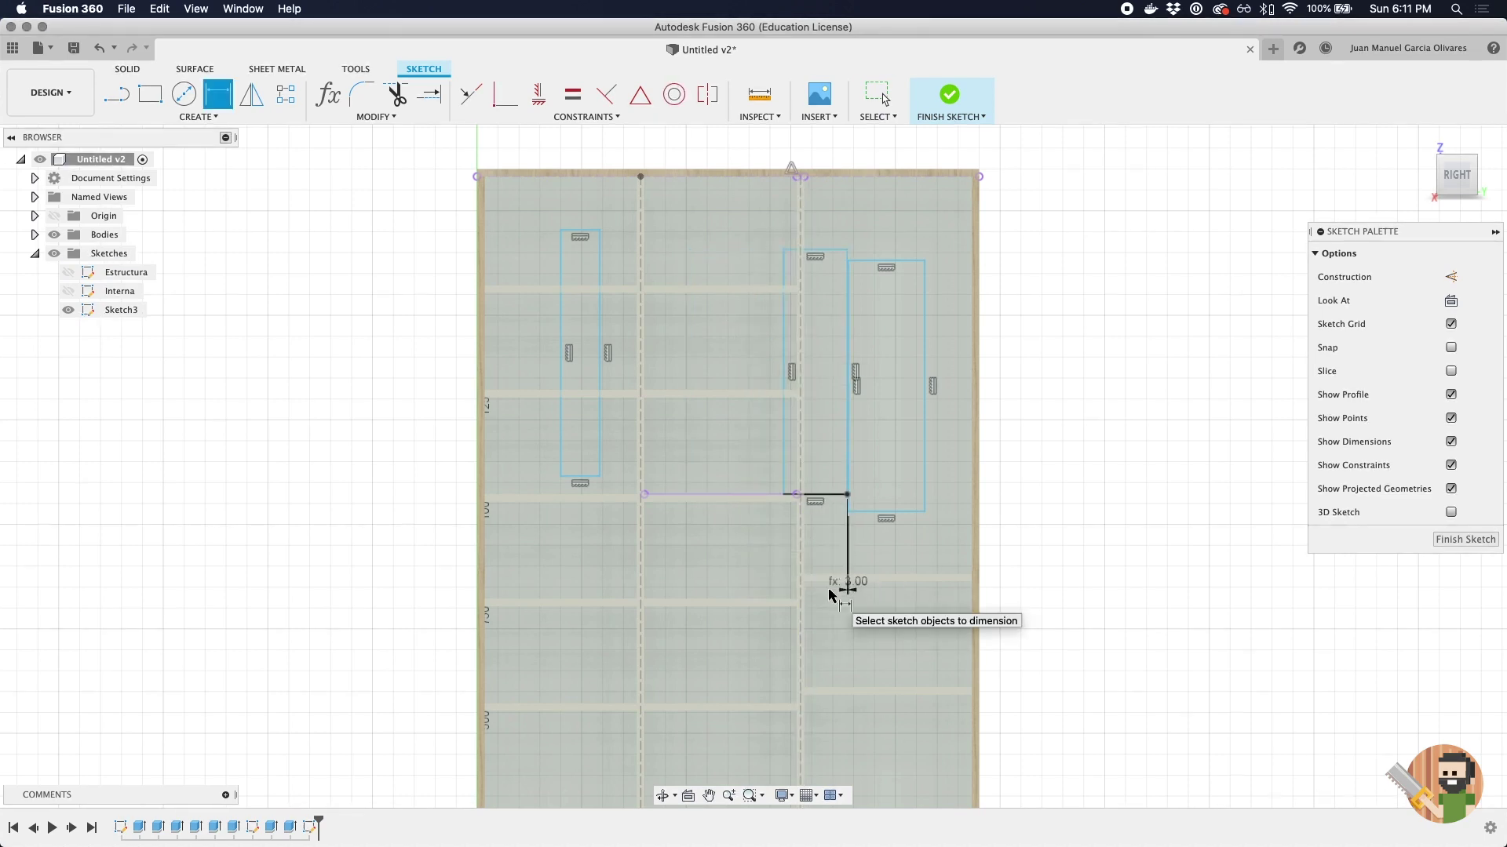
# Step: Dimension the gap between the facing vertical edges of the middle and left rectangles as sep
pyautogui.click(782, 438)
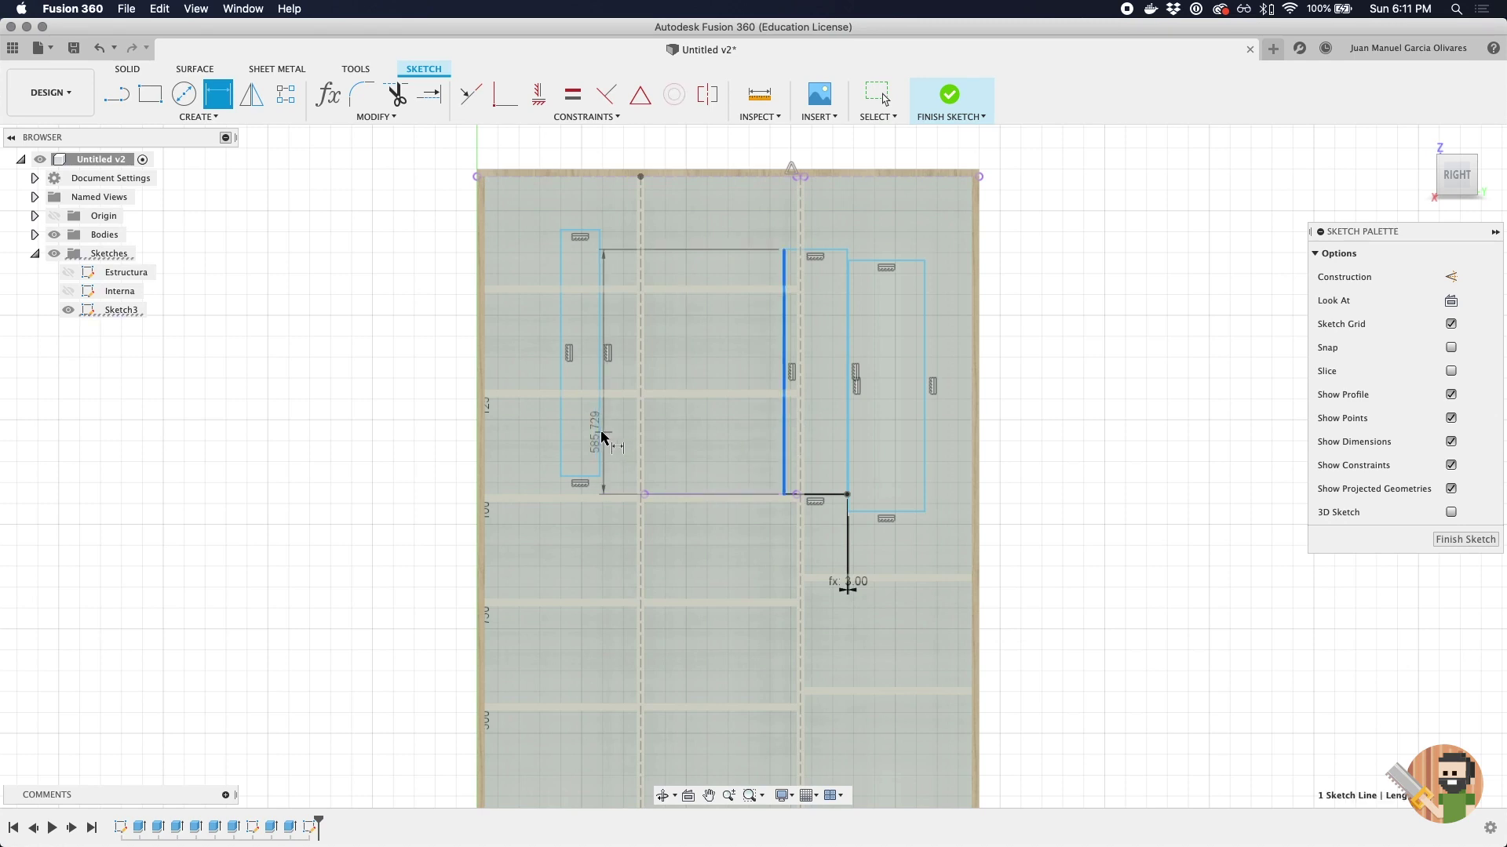
pyautogui.click(602, 437)
pyautogui.click(718, 454)
pyautogui.write('sep')
pyautogui.press('Return')
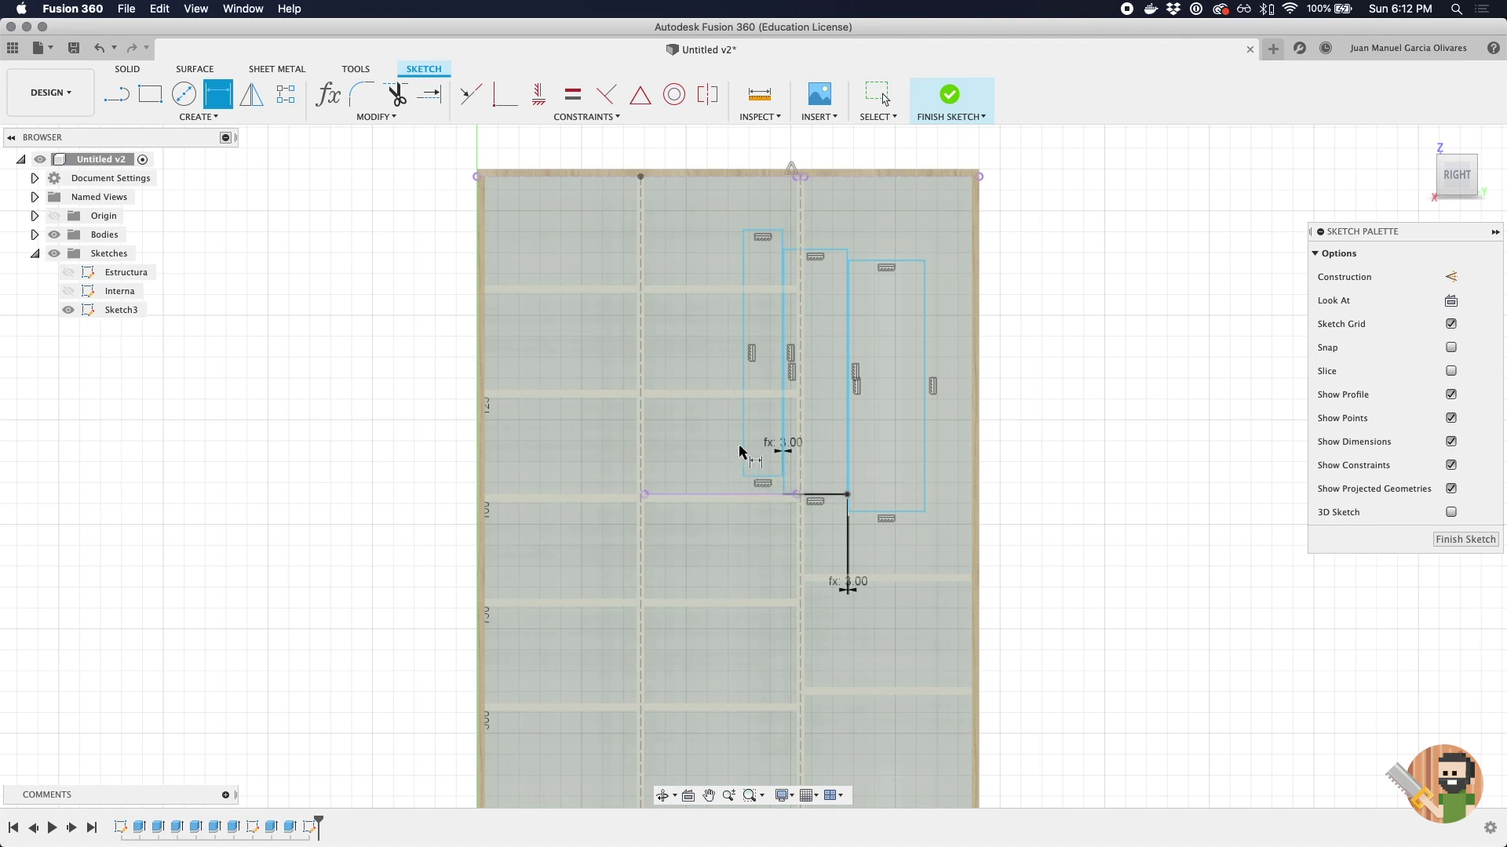
# Step: Dimension the gap between the left rectangle's outer vertical edge and the inner face of the wardrobe's left side as sep
pyautogui.click(743, 444)
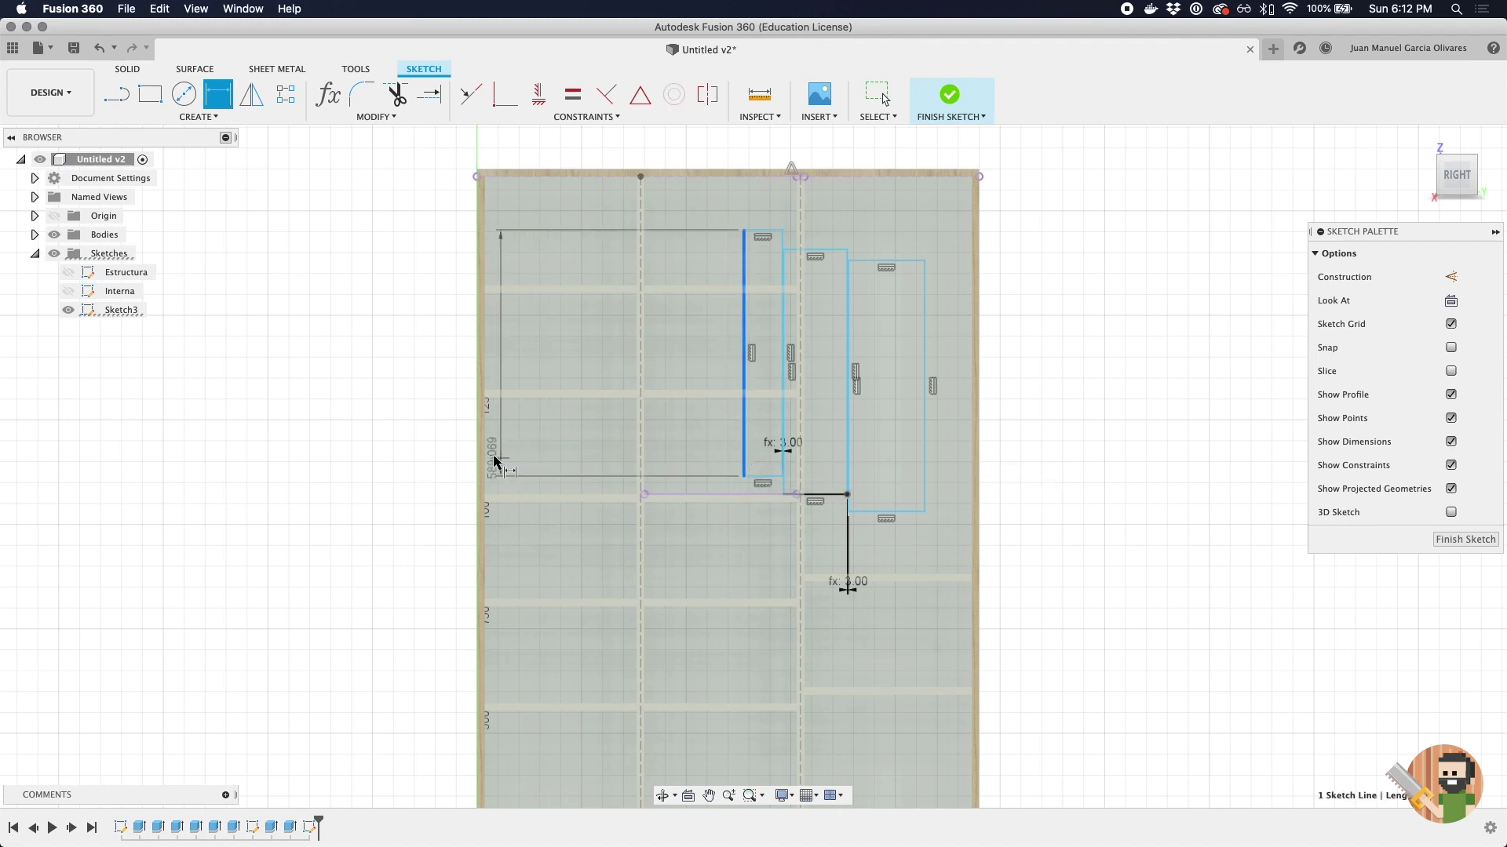
pyautogui.click(484, 461)
pyautogui.click(555, 365)
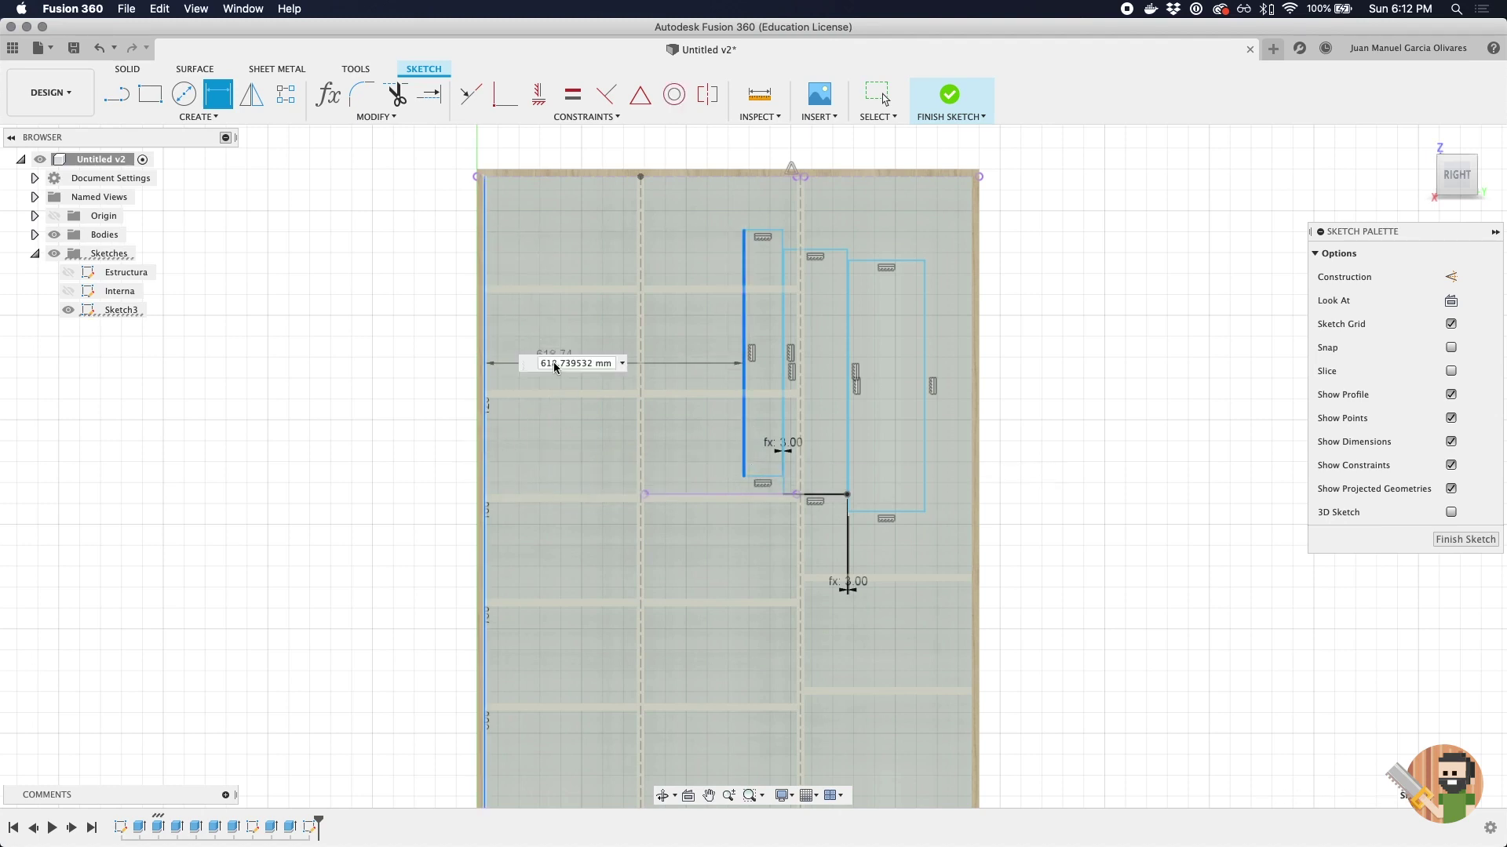
pyautogui.write('sep')
pyautogui.press('Return')
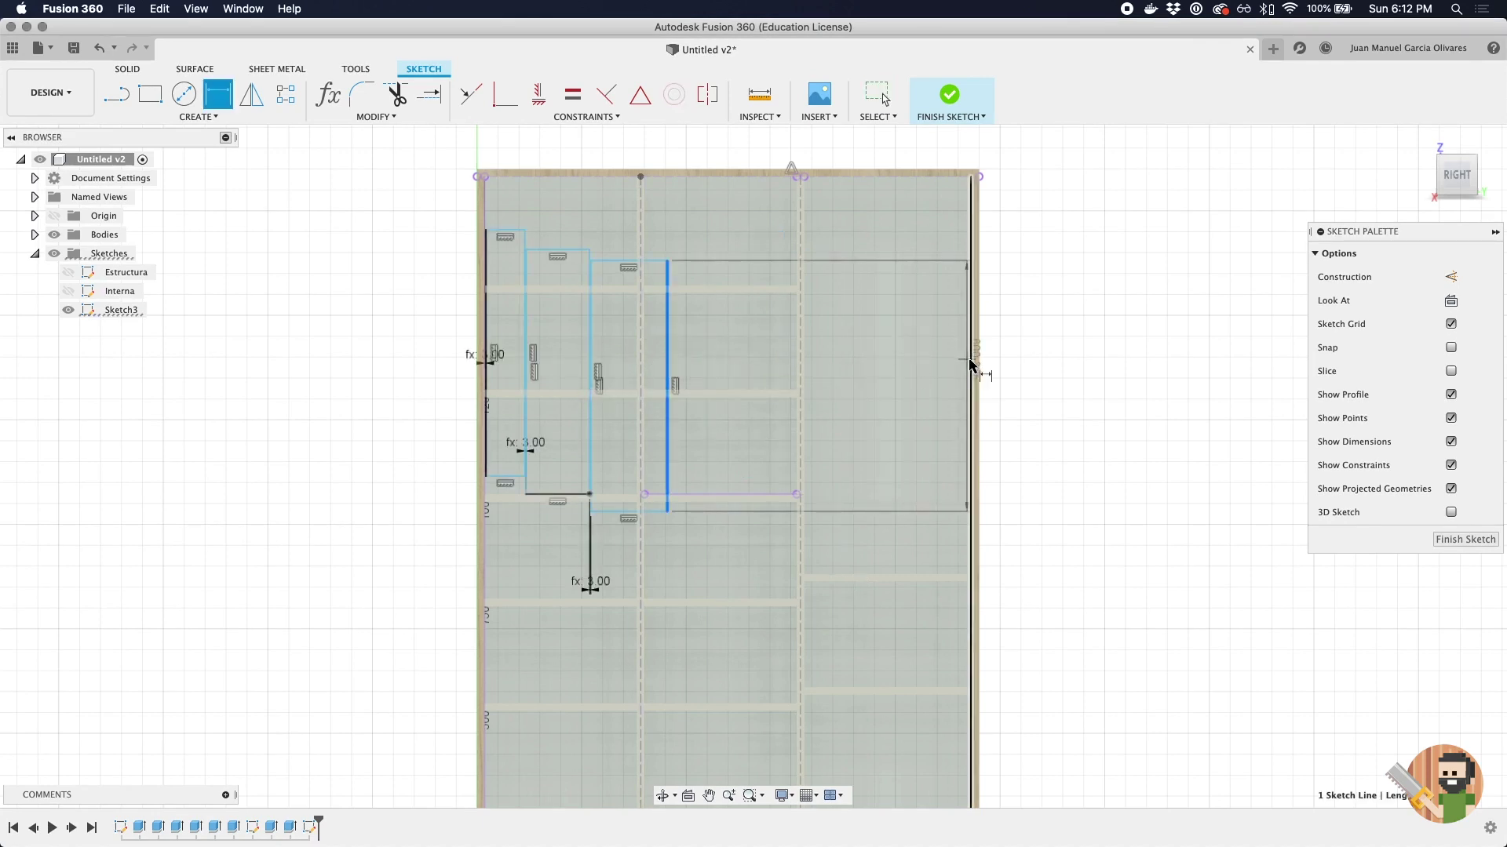
# Step: Dimension the gap between the right rectangle's outer vertical edge and the inner face of the wardrobe's right side as sep
pyautogui.click(971, 363)
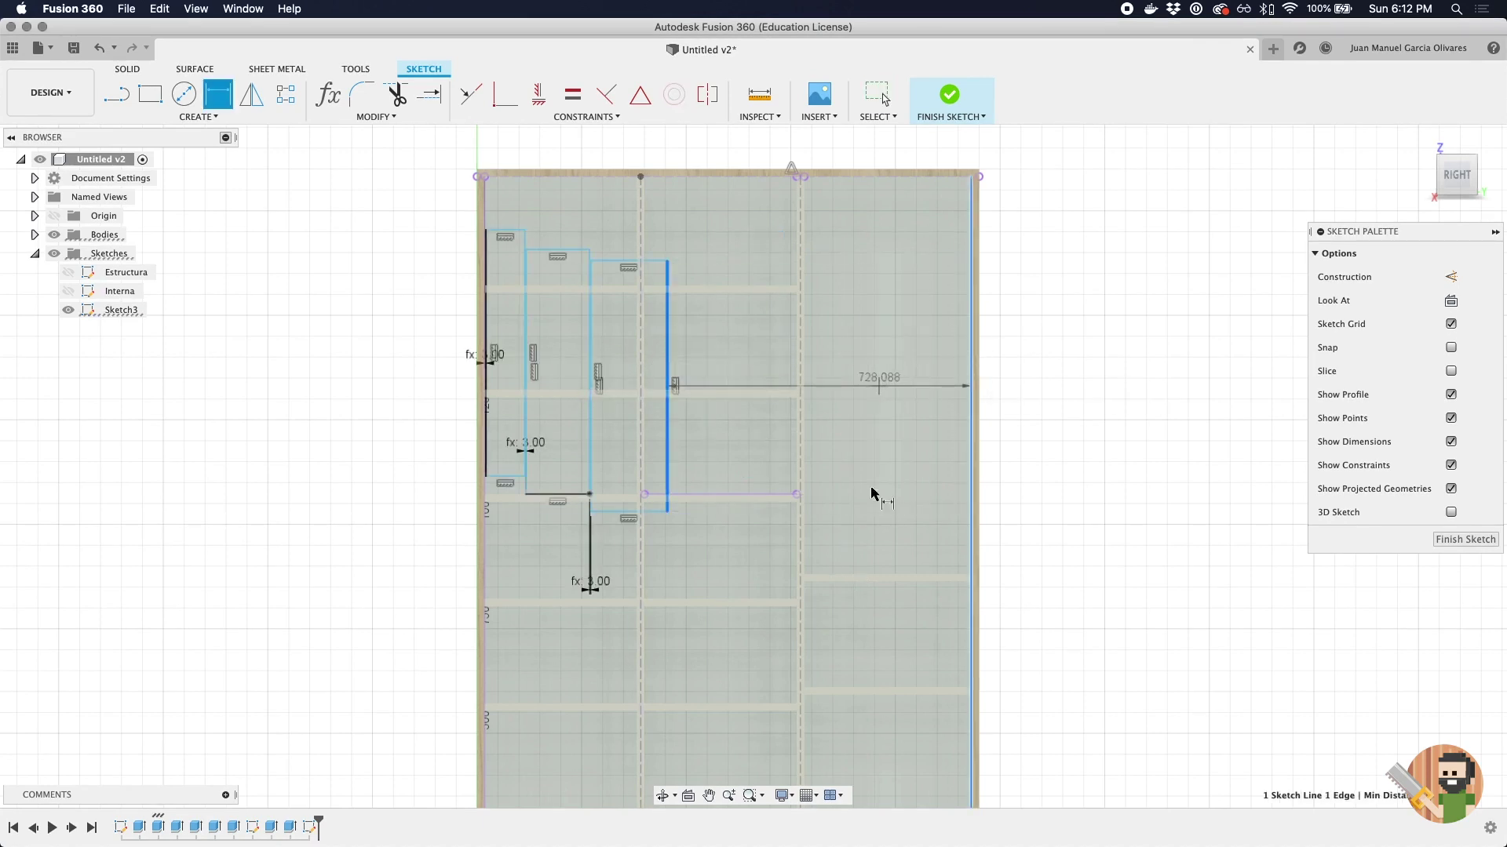
pyautogui.click(851, 620)
pyautogui.write('se')
pyautogui.press('Return')
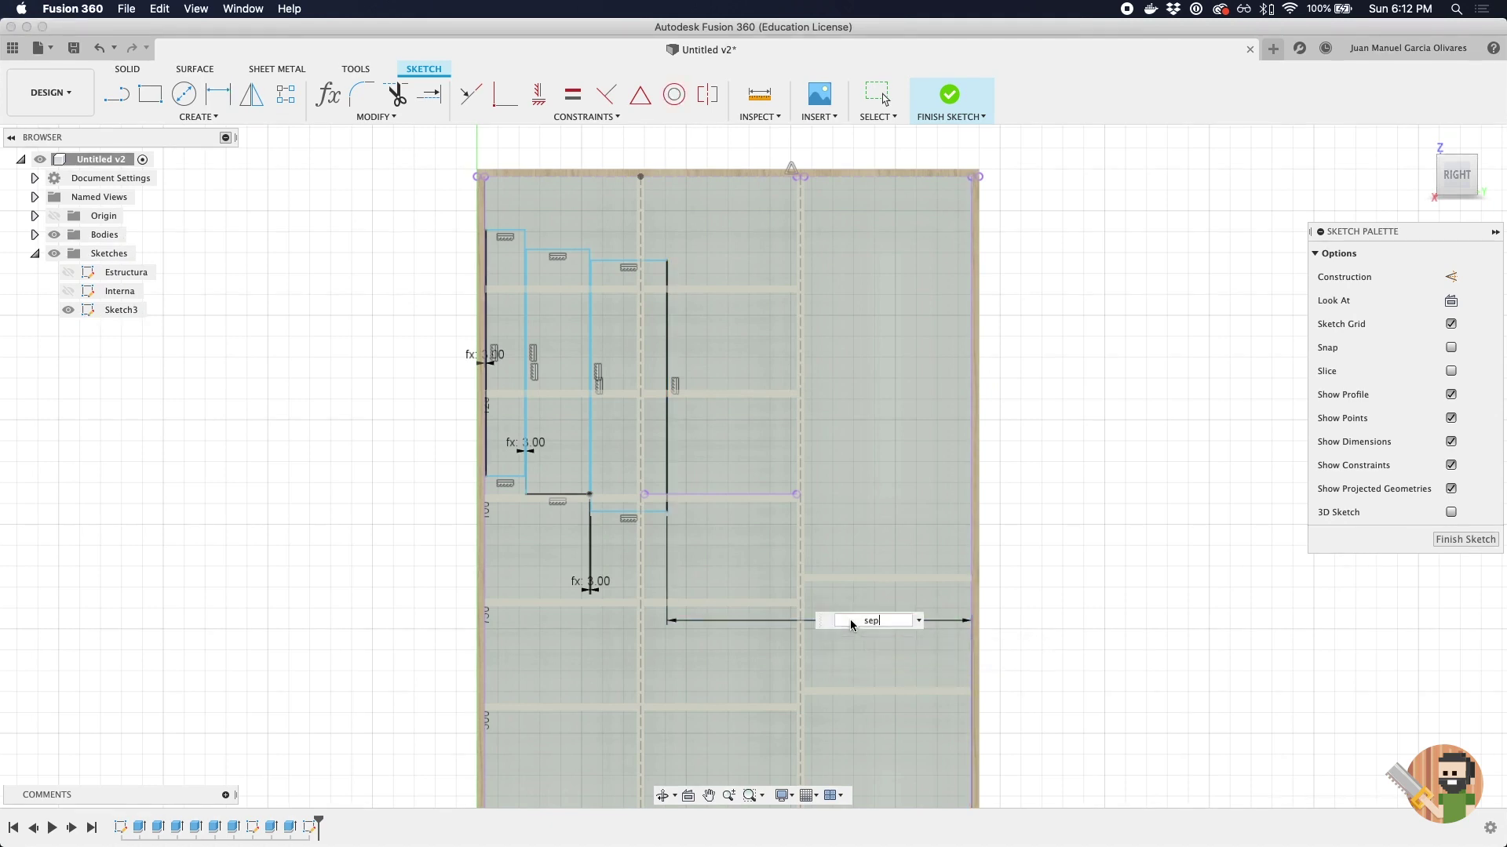
pyautogui.press('Return')
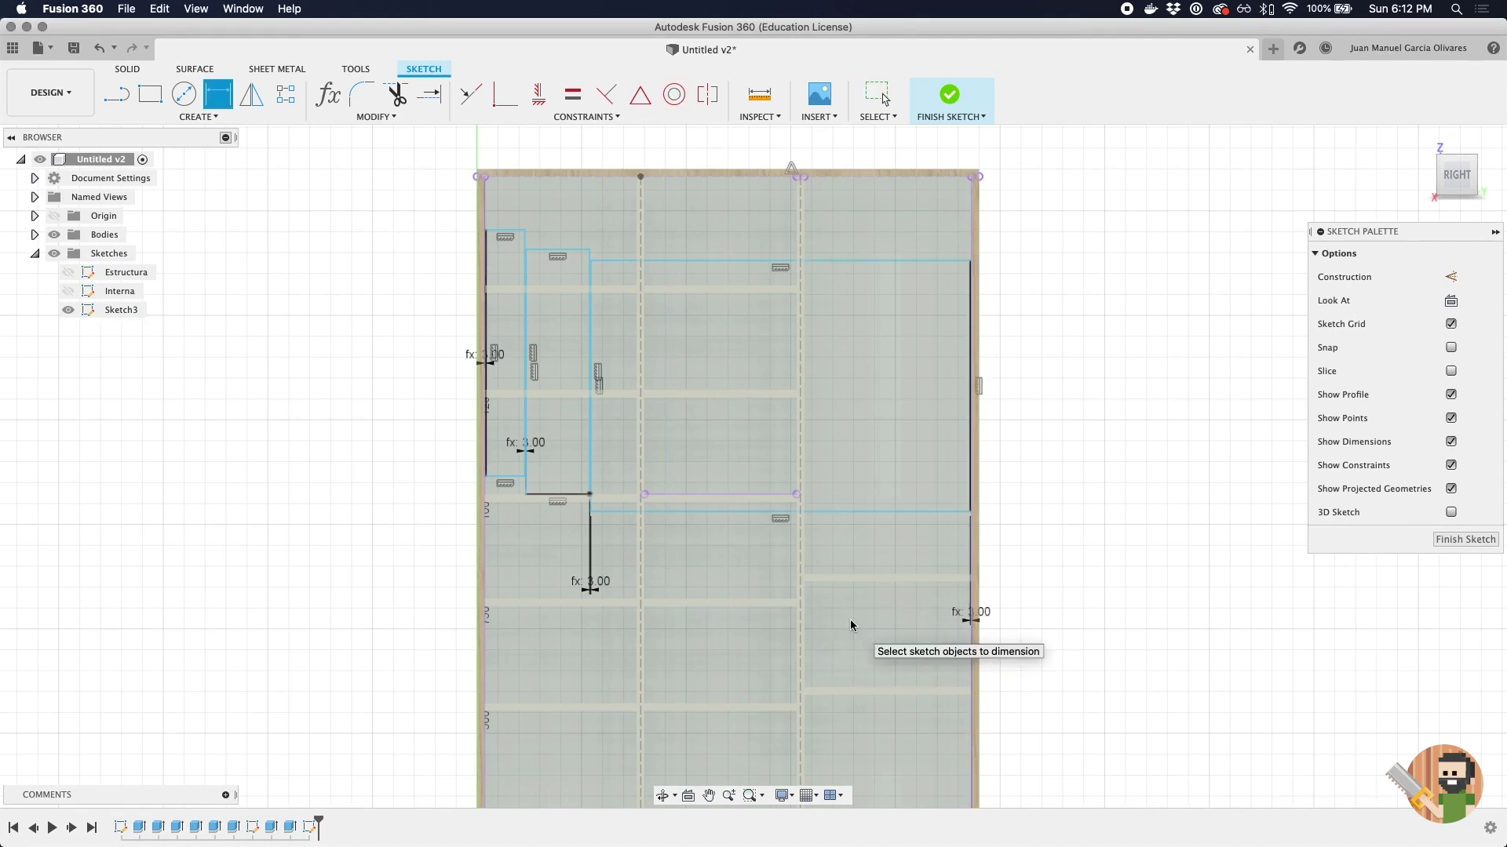
pyautogui.press('Escape')
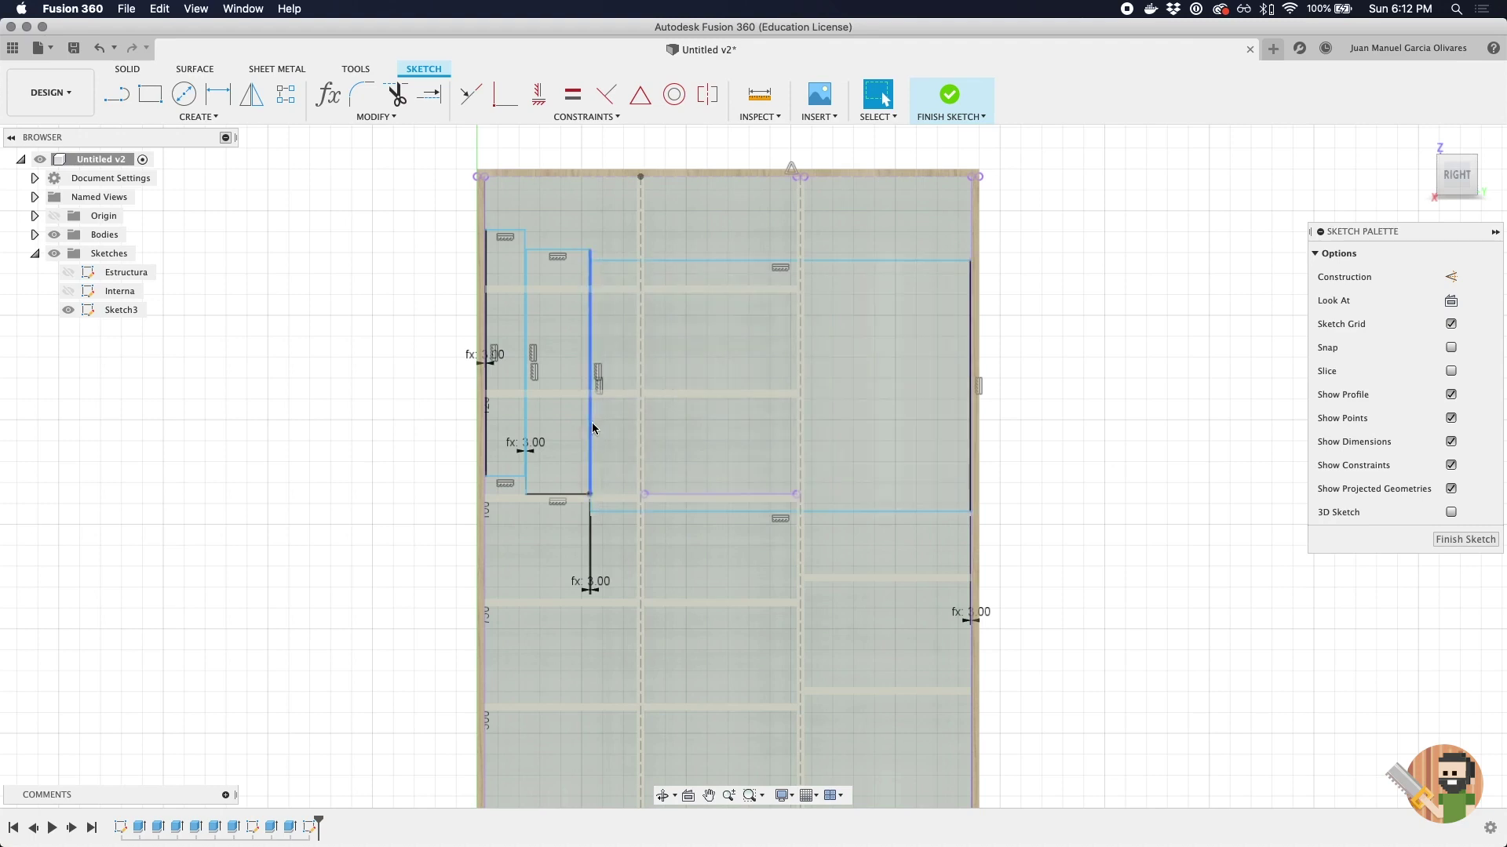
# Step: Shift both boundaries between neighbouring rectangles toward the right, leaving each one near its compartment divider
pyautogui.moveTo(590, 433); pyautogui.dragTo(727, 437)
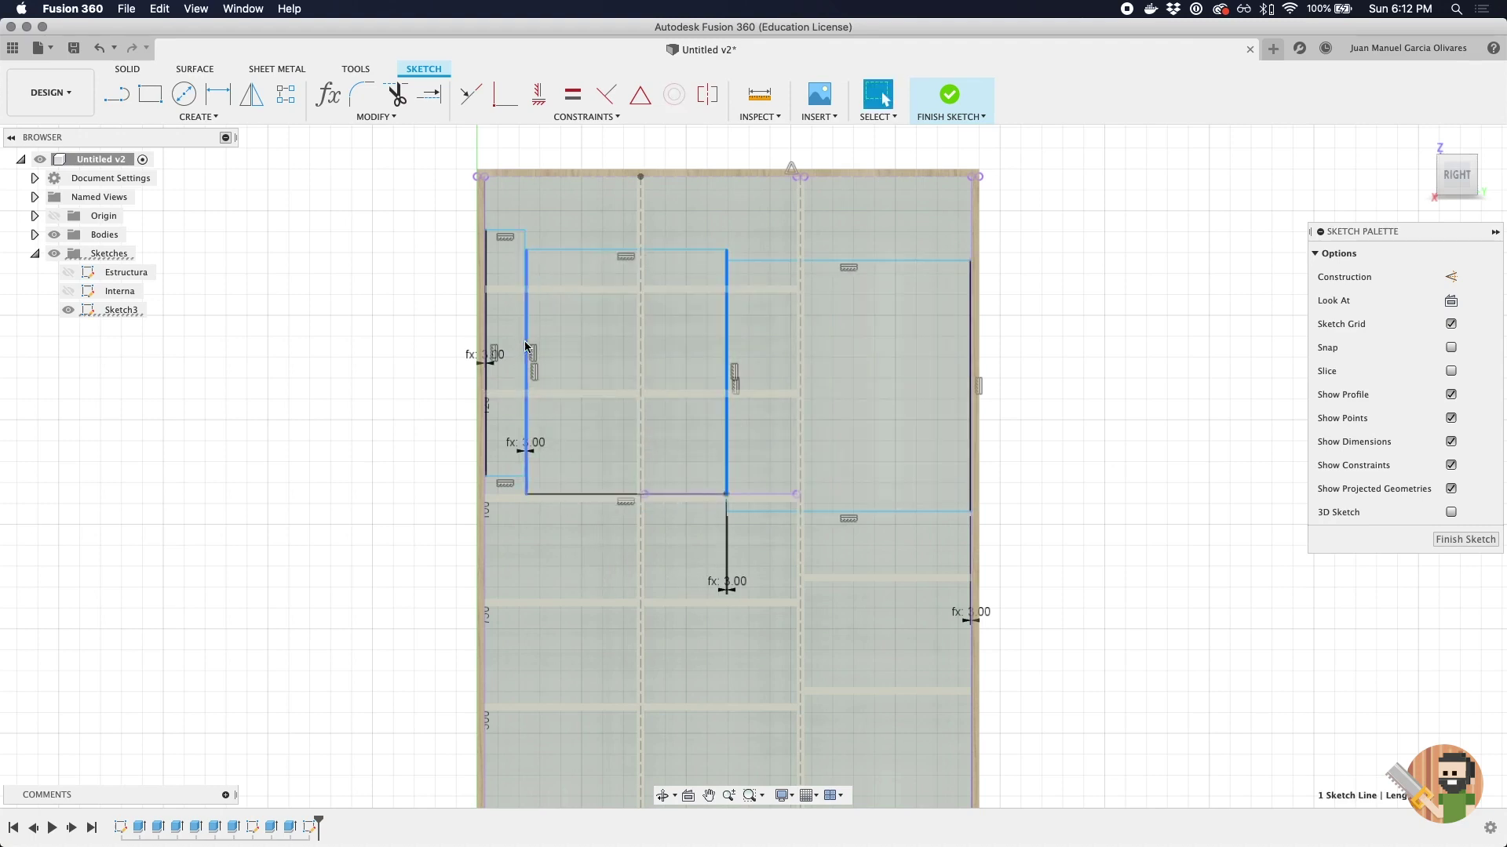
pyautogui.moveTo(606, 352); pyautogui.dragTo(613, 354)
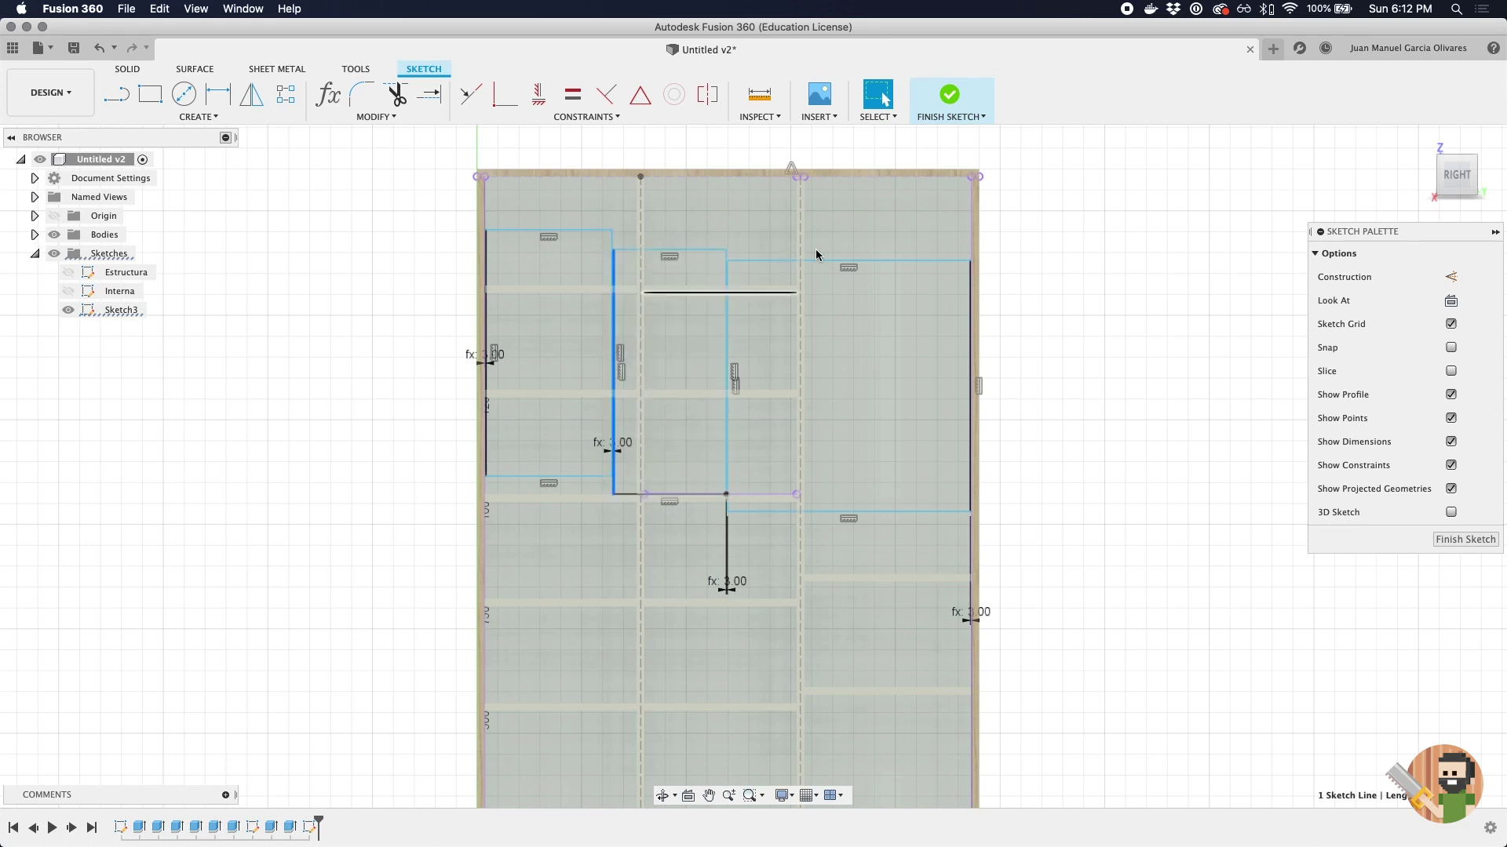
# Step: Try to snap the right rectangle's upper inner corner onto the dashed centre line of the right divider
pyautogui.scroll(4, 836, 243)
pyautogui.scroll(4, 830, 252)
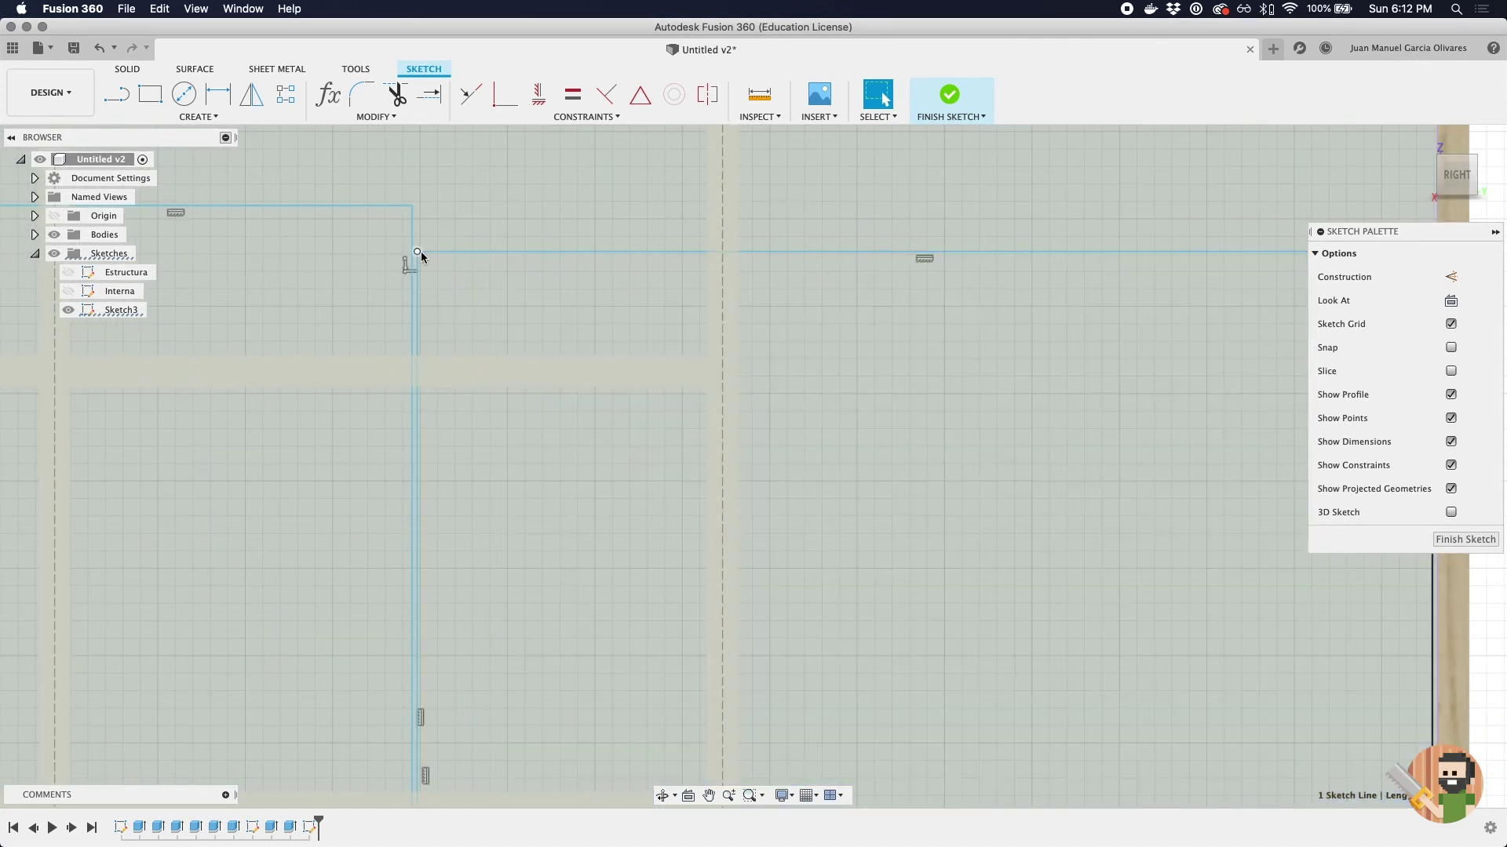
pyautogui.moveTo(417, 251)
pyautogui.mouseDown()
pyautogui.moveTo(745, 261)
pyautogui.moveTo(723, 263)
pyautogui.mouseUp()
pyautogui.scroll(6, 722, 264)
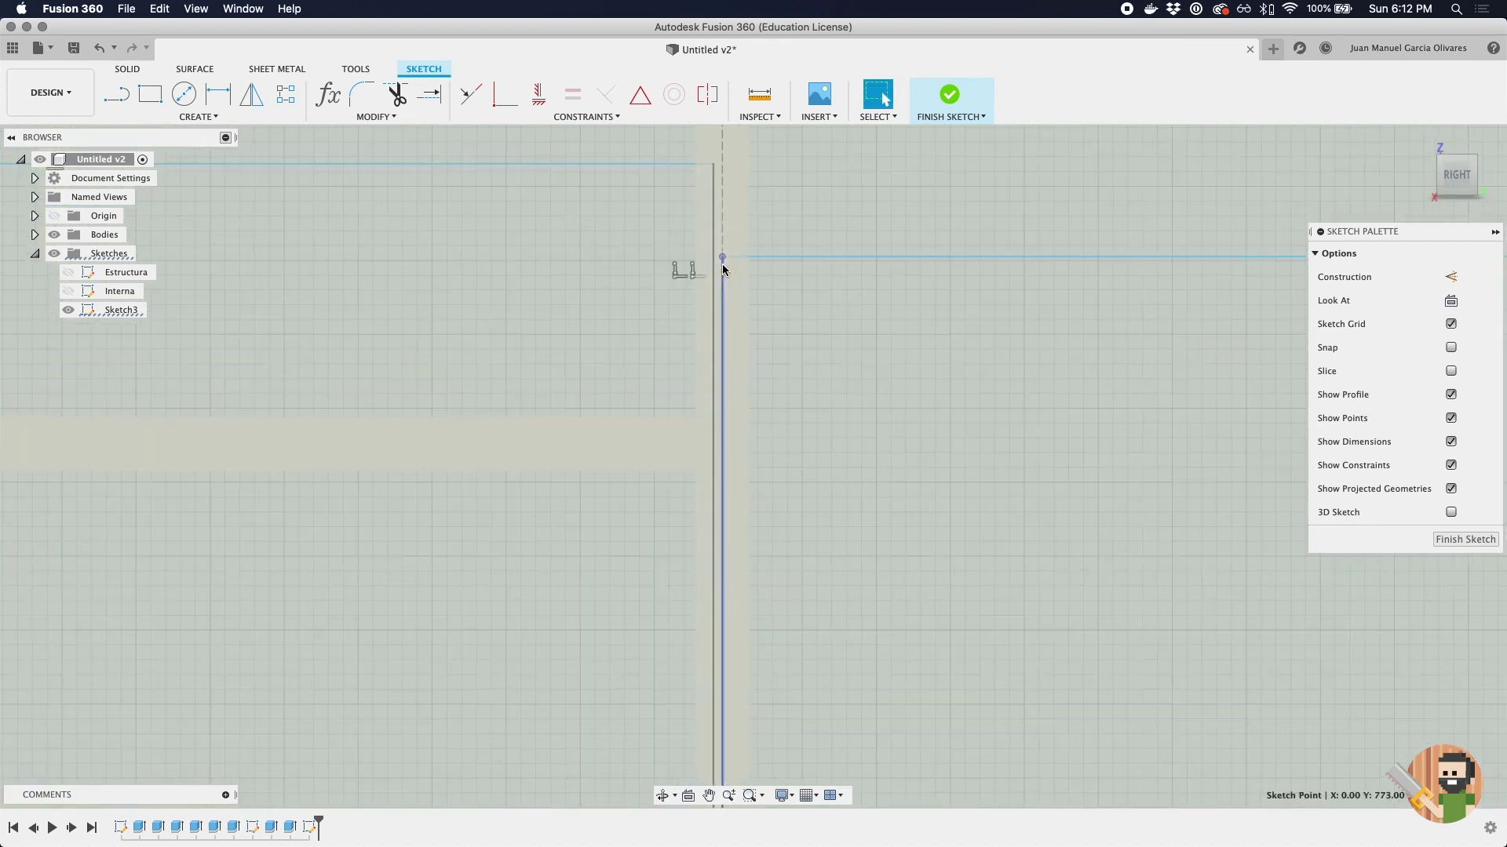
pyautogui.click(726, 249)
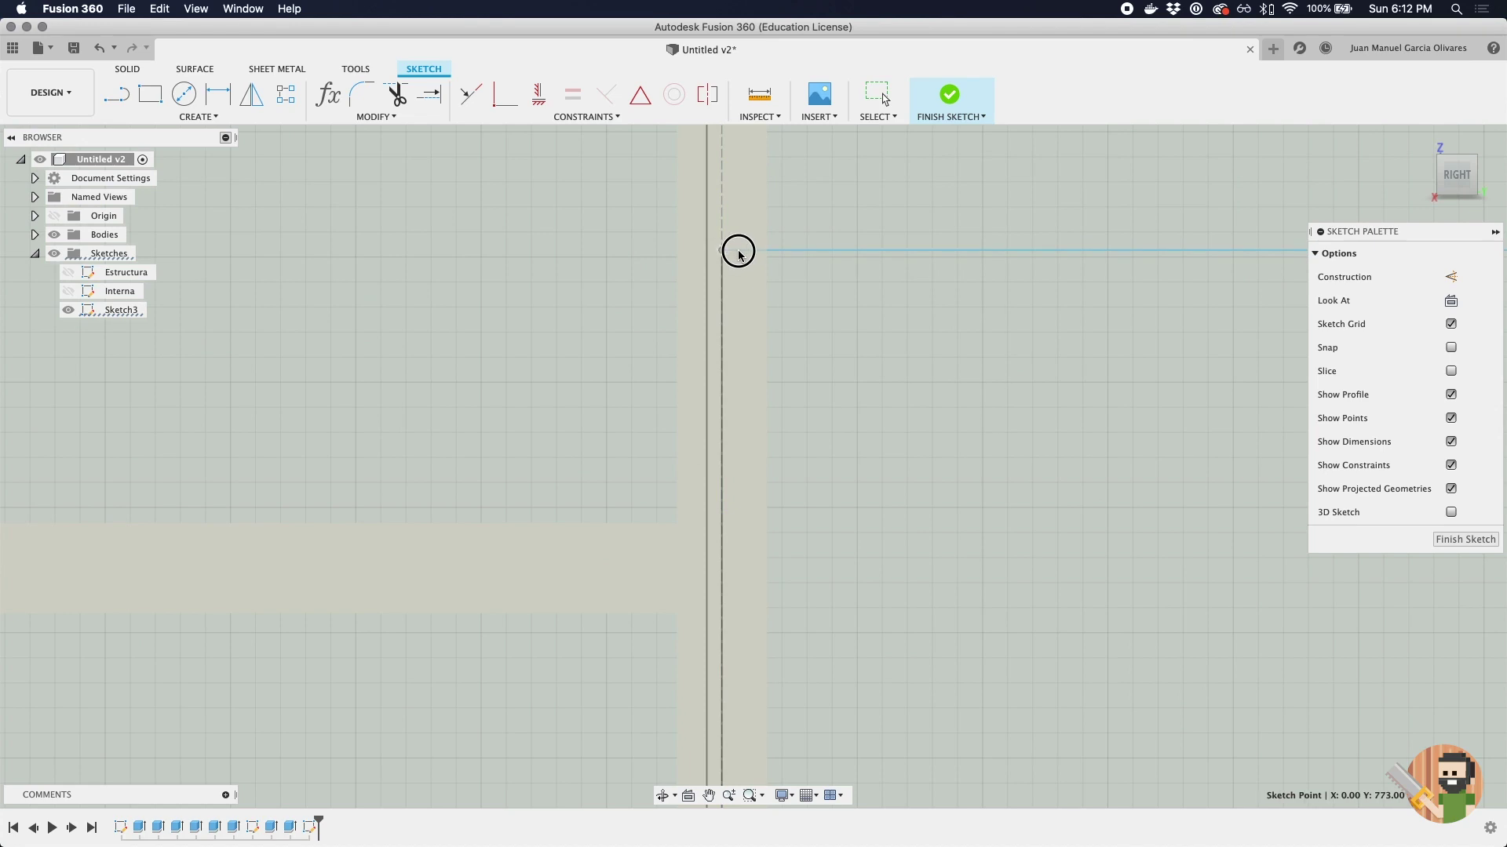
pyautogui.press('Escape')
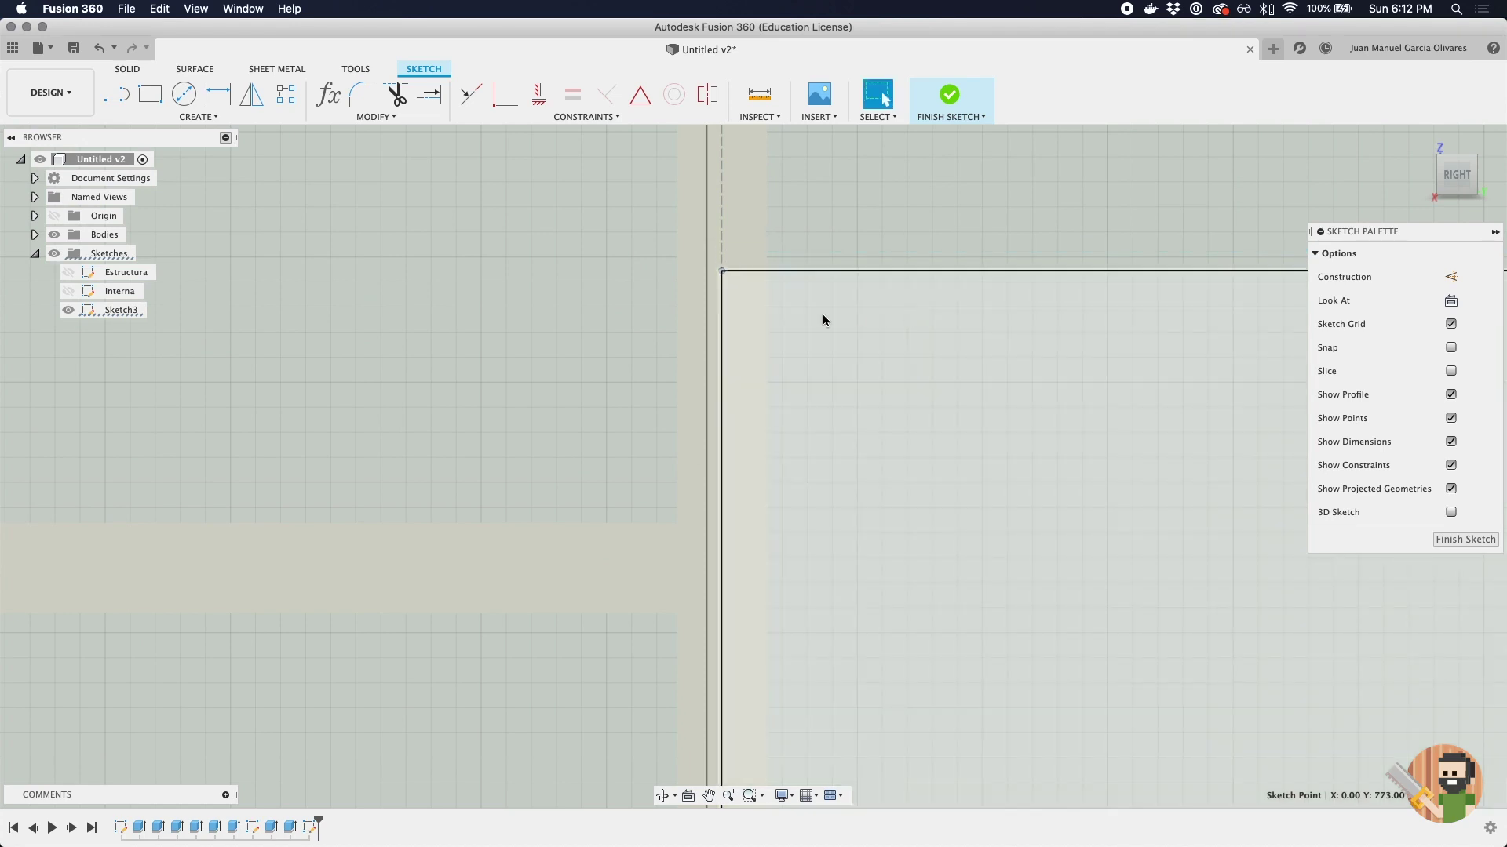
pyautogui.hotkey('ctrl', 'z')
pyautogui.hotkey('ctrl', 'z')
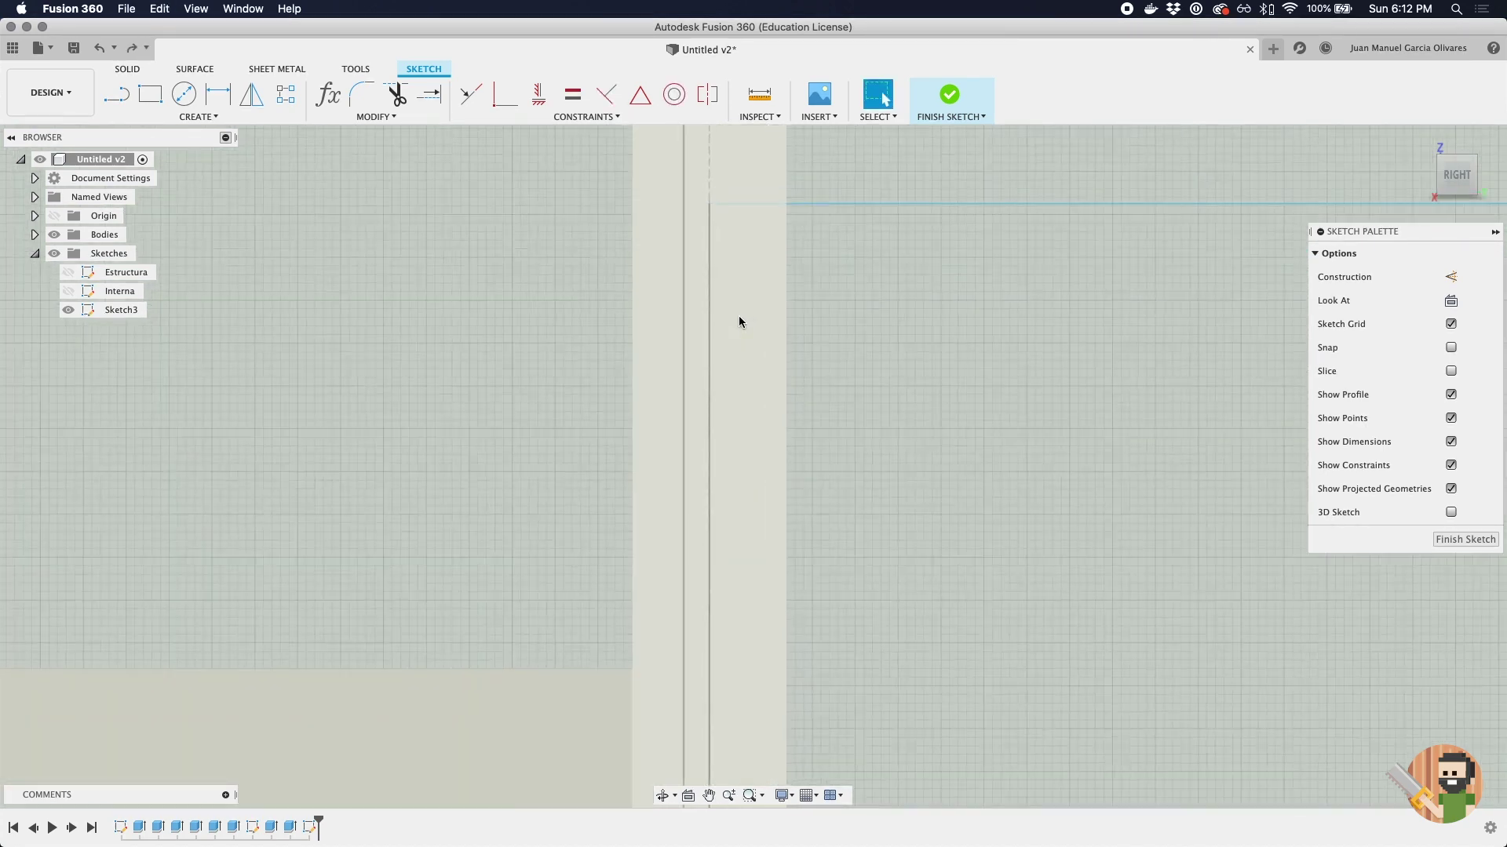
pyautogui.hotkey('ctrl', 'z')
pyautogui.hotkey('ctrl', 'z')
pyautogui.hotkey('ctrl', 'z')
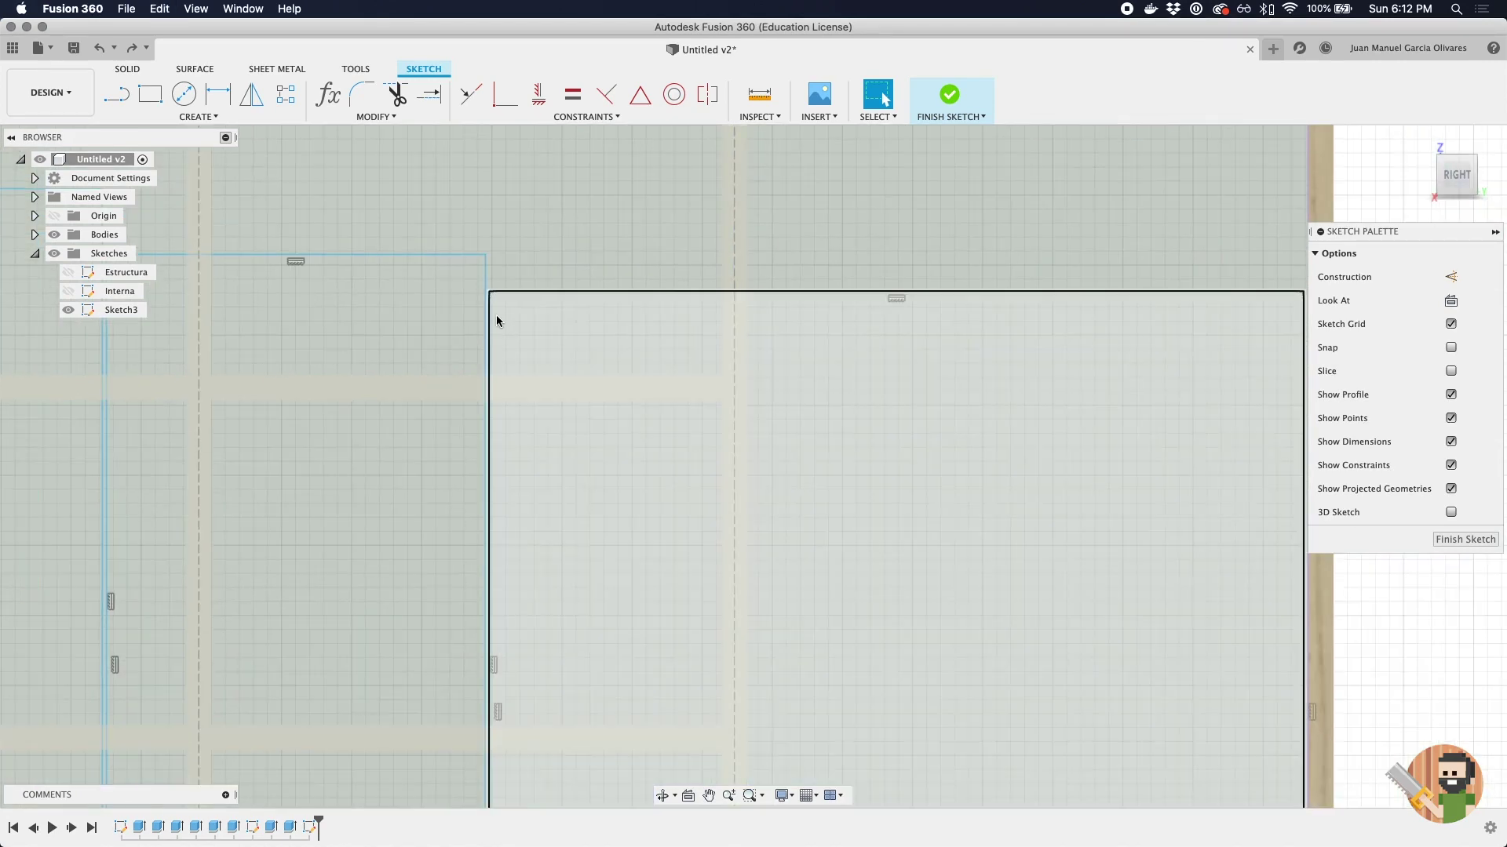
# Step: Move the right rectangle's inner vertical edge to just right of the right divider's dashed centre line
pyautogui.click(493, 320)
pyautogui.moveTo(491, 319); pyautogui.dragTo(740, 320)
pyautogui.scroll(10, 739, 319)
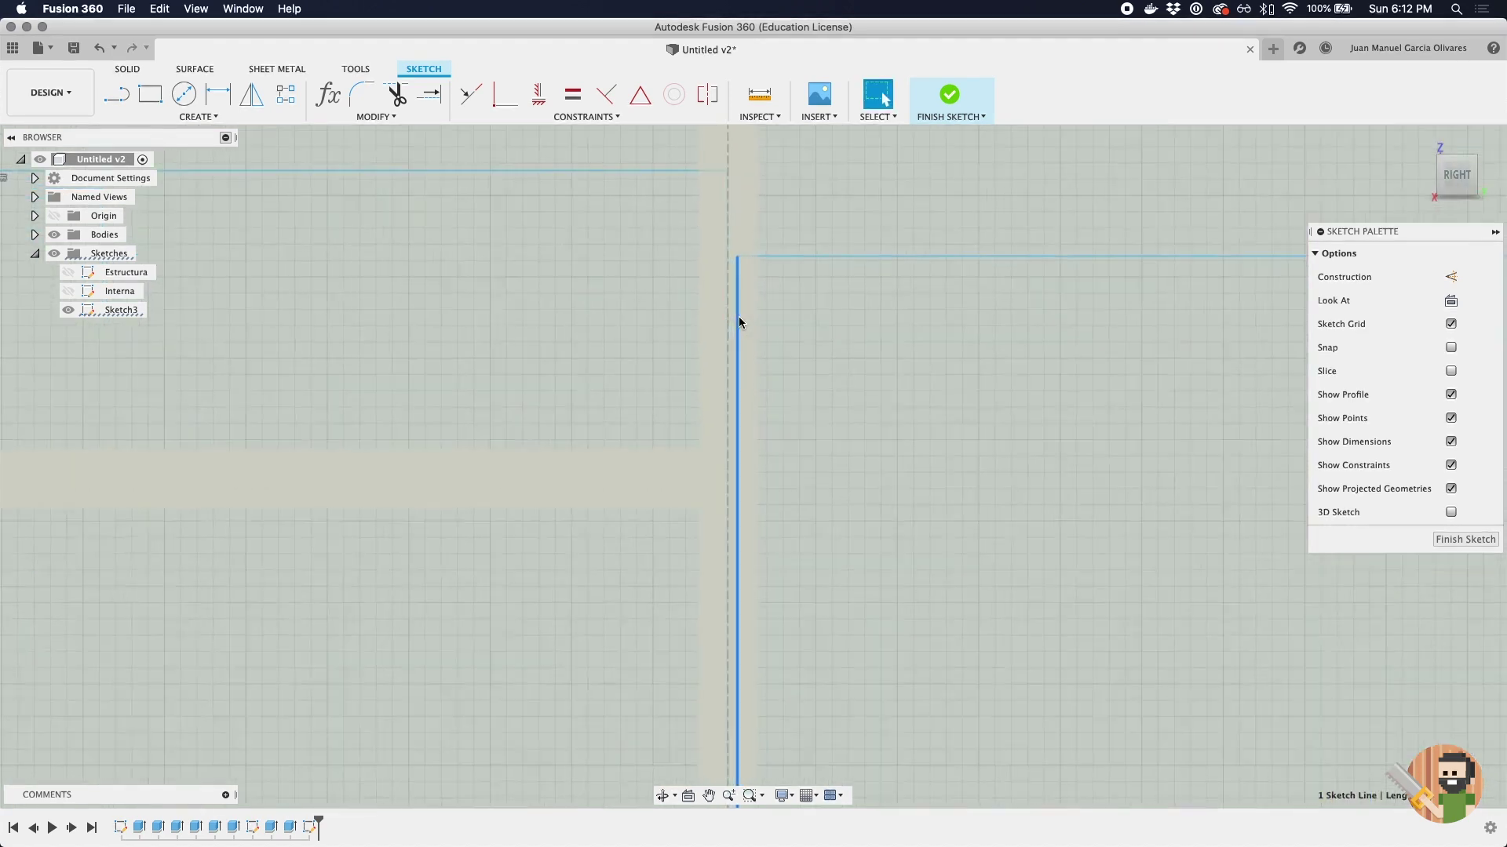
pyautogui.scroll(-6, 760, 188)
pyautogui.moveTo(756, 228)
pyautogui.mouseDown(button='middle')
pyautogui.moveTo(794, 242)
pyautogui.moveTo(754, 503)
pyautogui.mouseUp(button='middle')
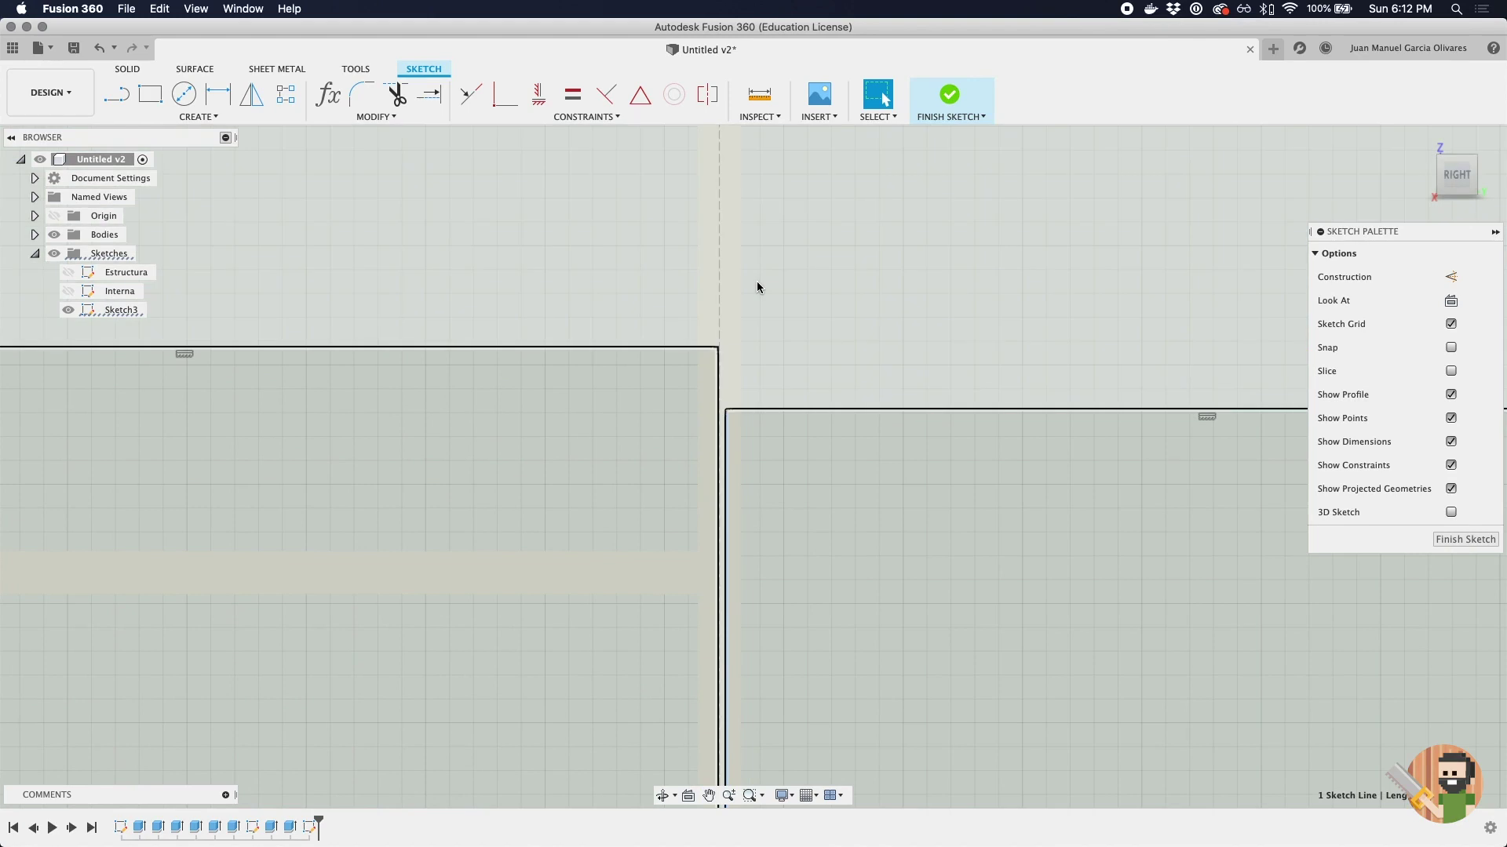
pyautogui.press('l')
pyautogui.press('Escape')
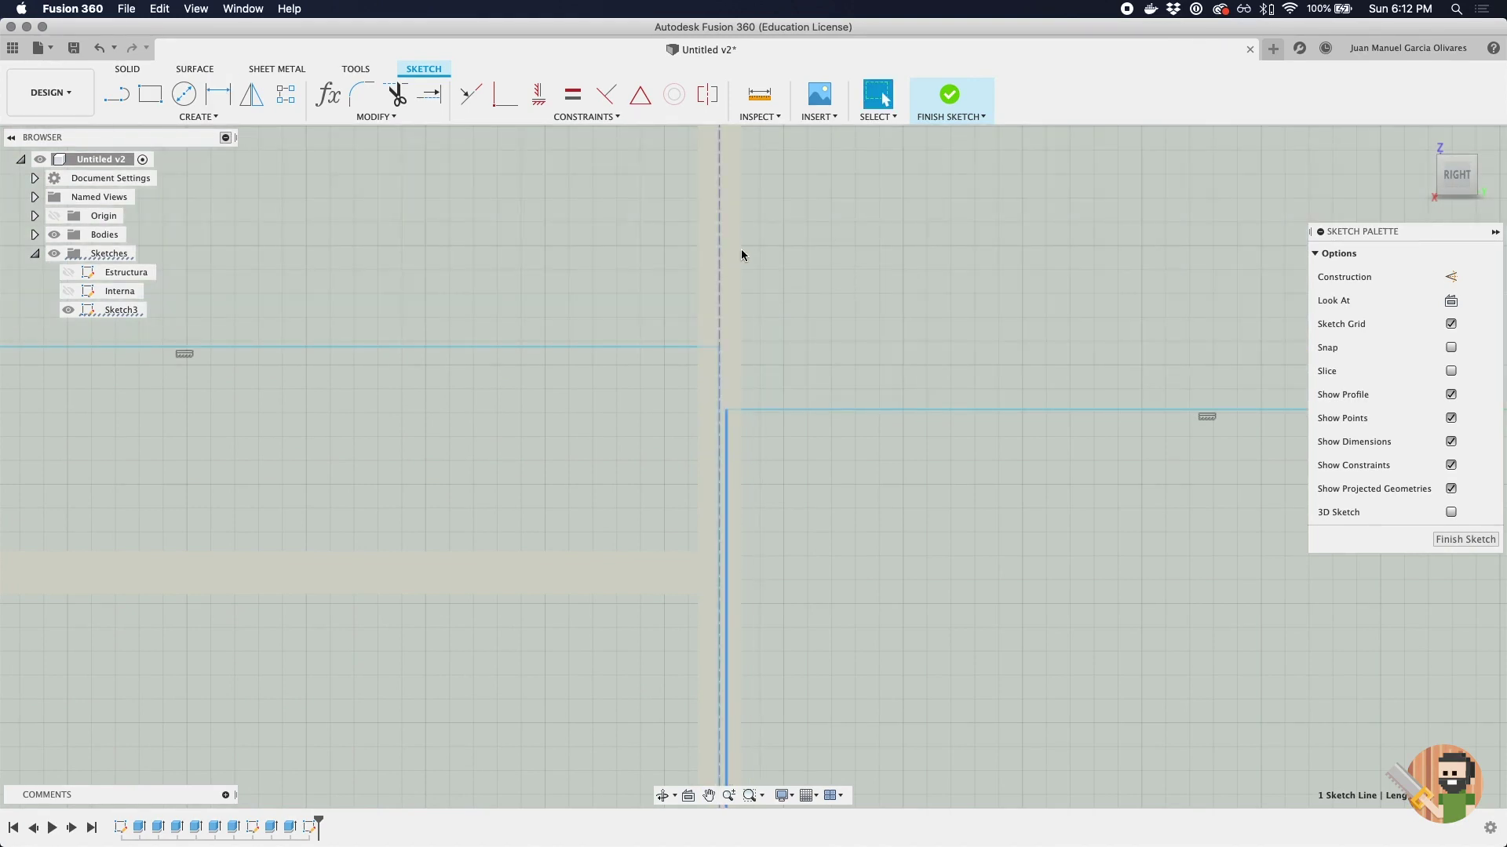
# Step: Dimension the distance from the right divider's dashed centre line to the right rectangle's inner vertical edge as sep/2
pyautogui.press('d')
pyautogui.click(719, 378)
pyautogui.click(723, 461)
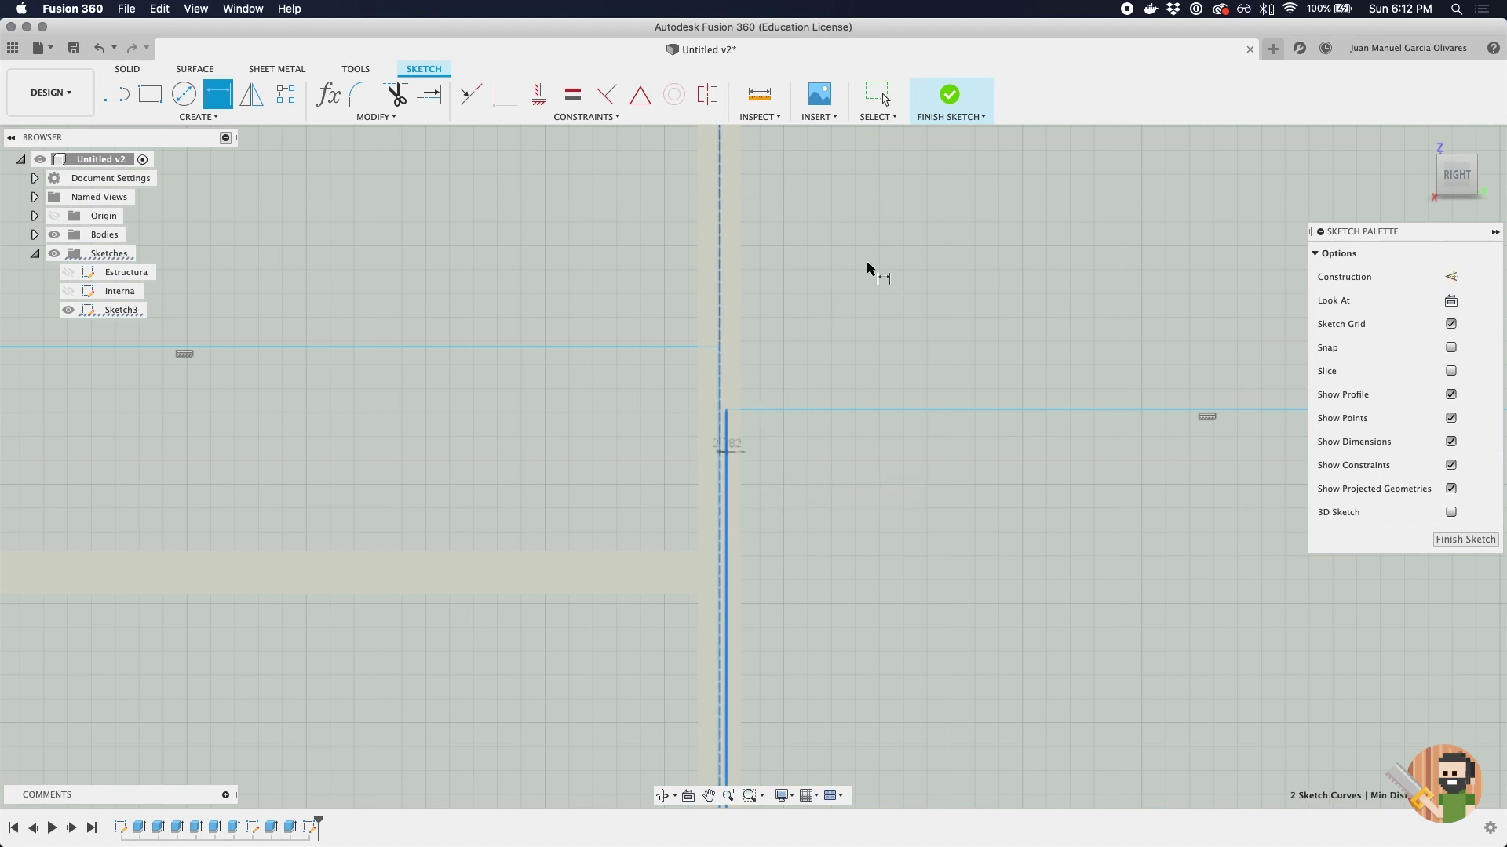
pyautogui.write('sep/2')
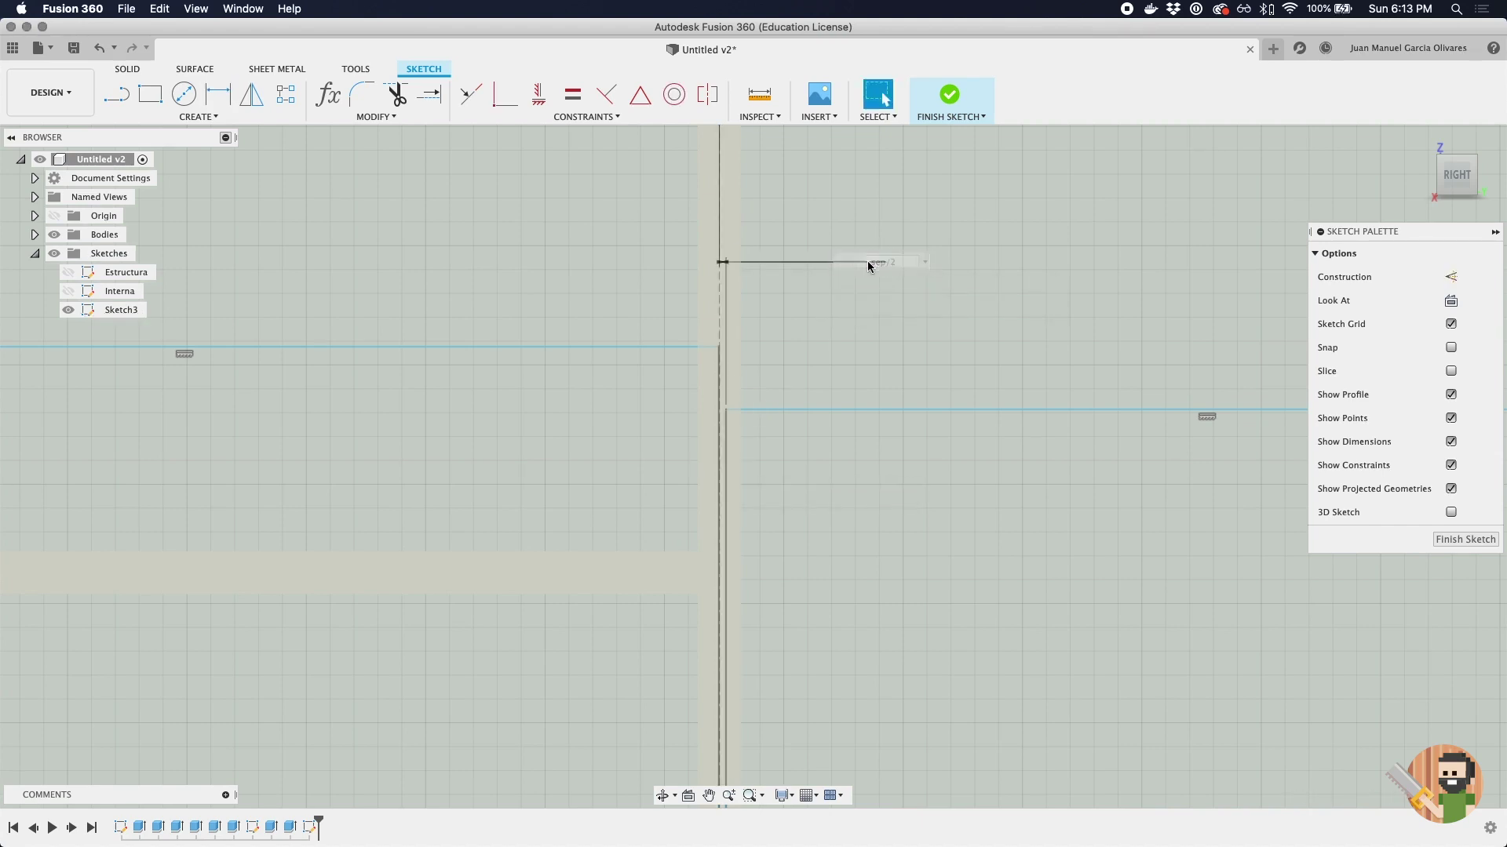
pyautogui.press('Return')
pyautogui.scroll(3, 709, 435)
pyautogui.scroll(2, 709, 434)
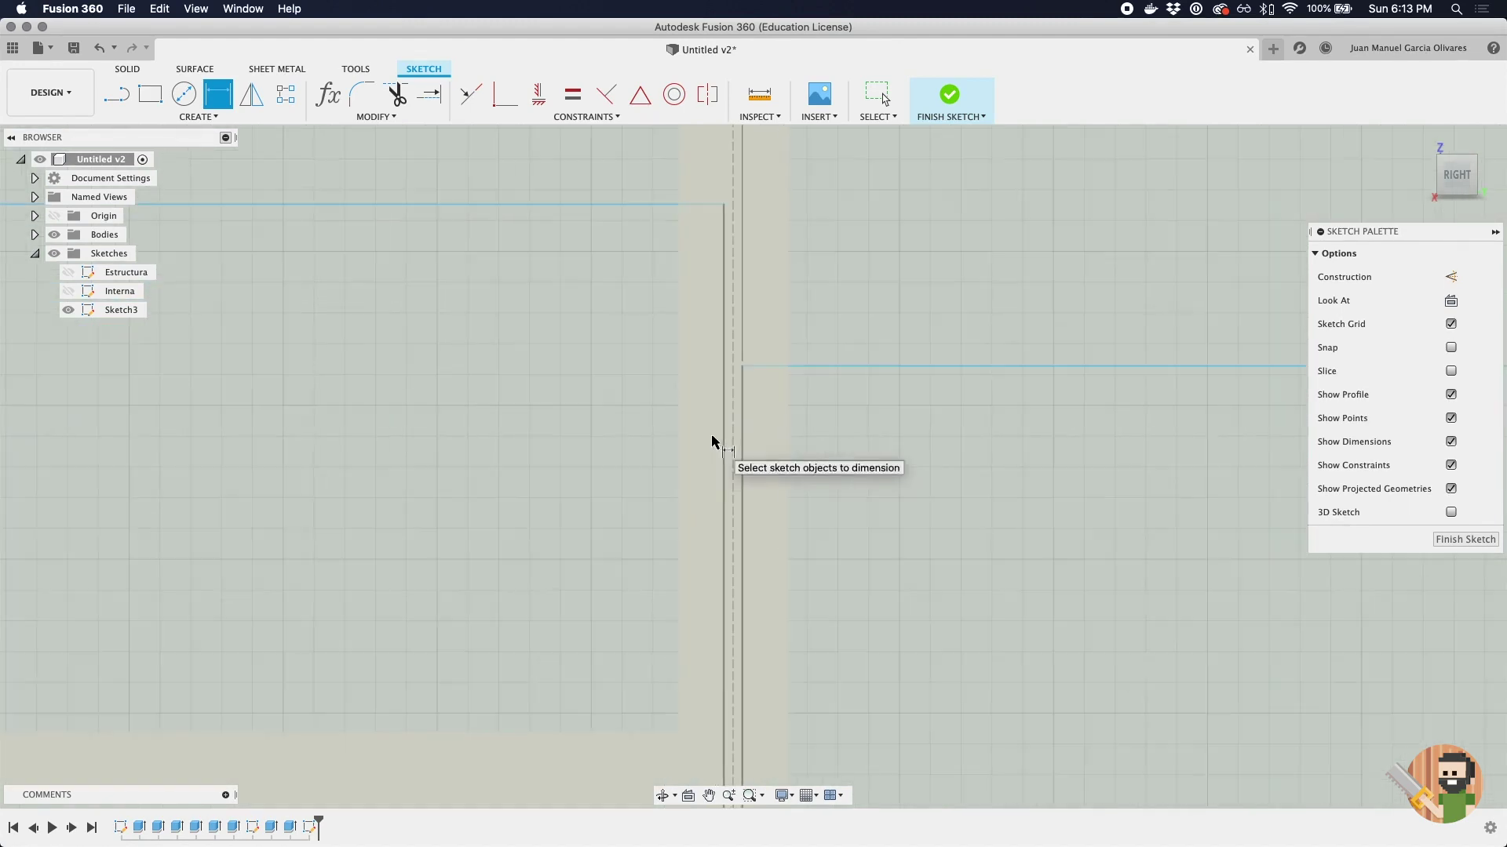
pyautogui.scroll(-5, 779, 428)
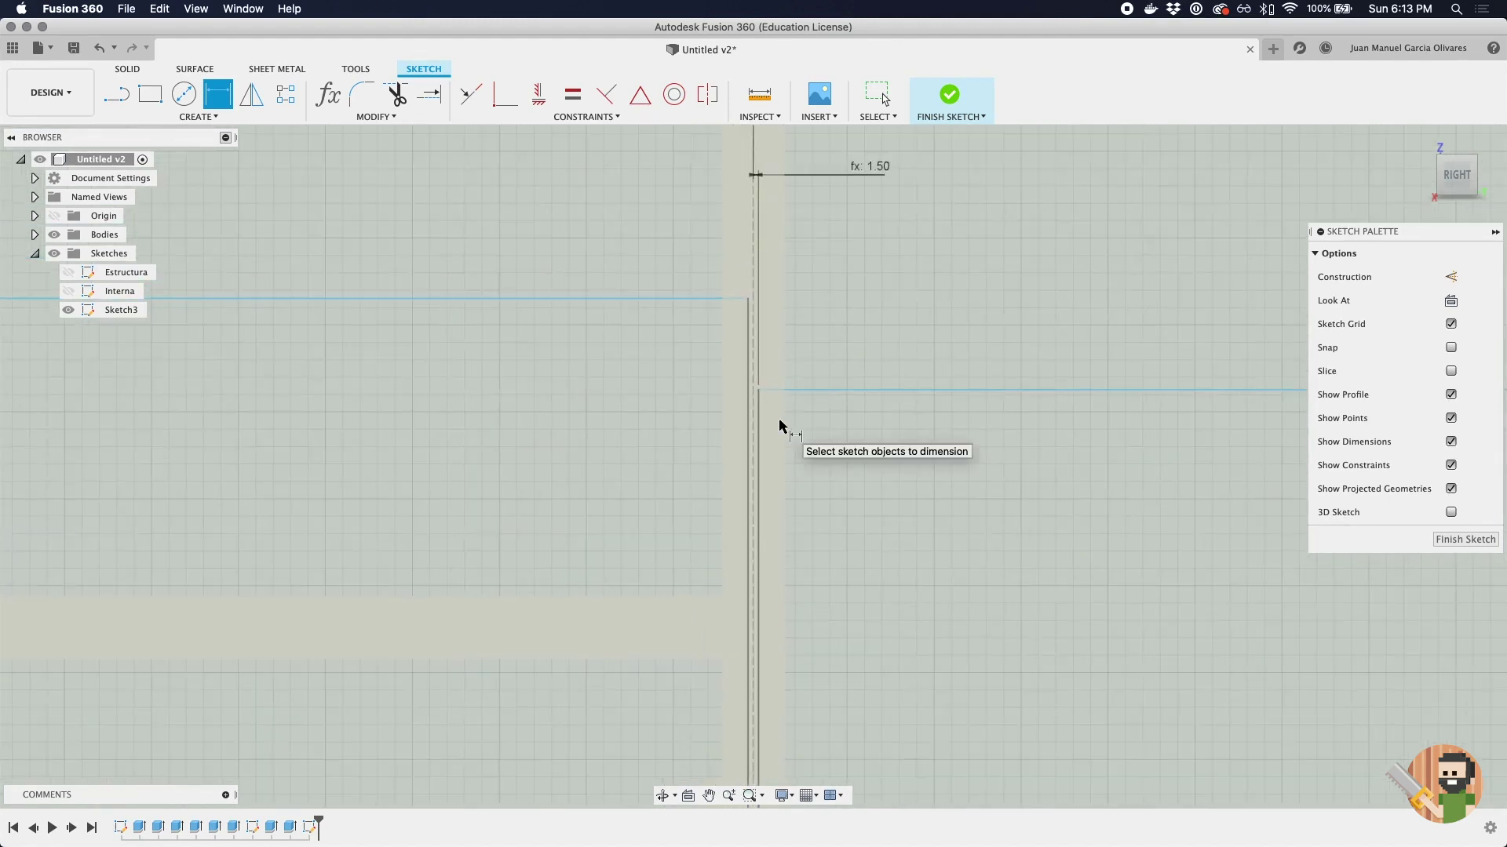
pyautogui.moveTo(405, 446); pyautogui.dragTo(514, 460, button='middle')
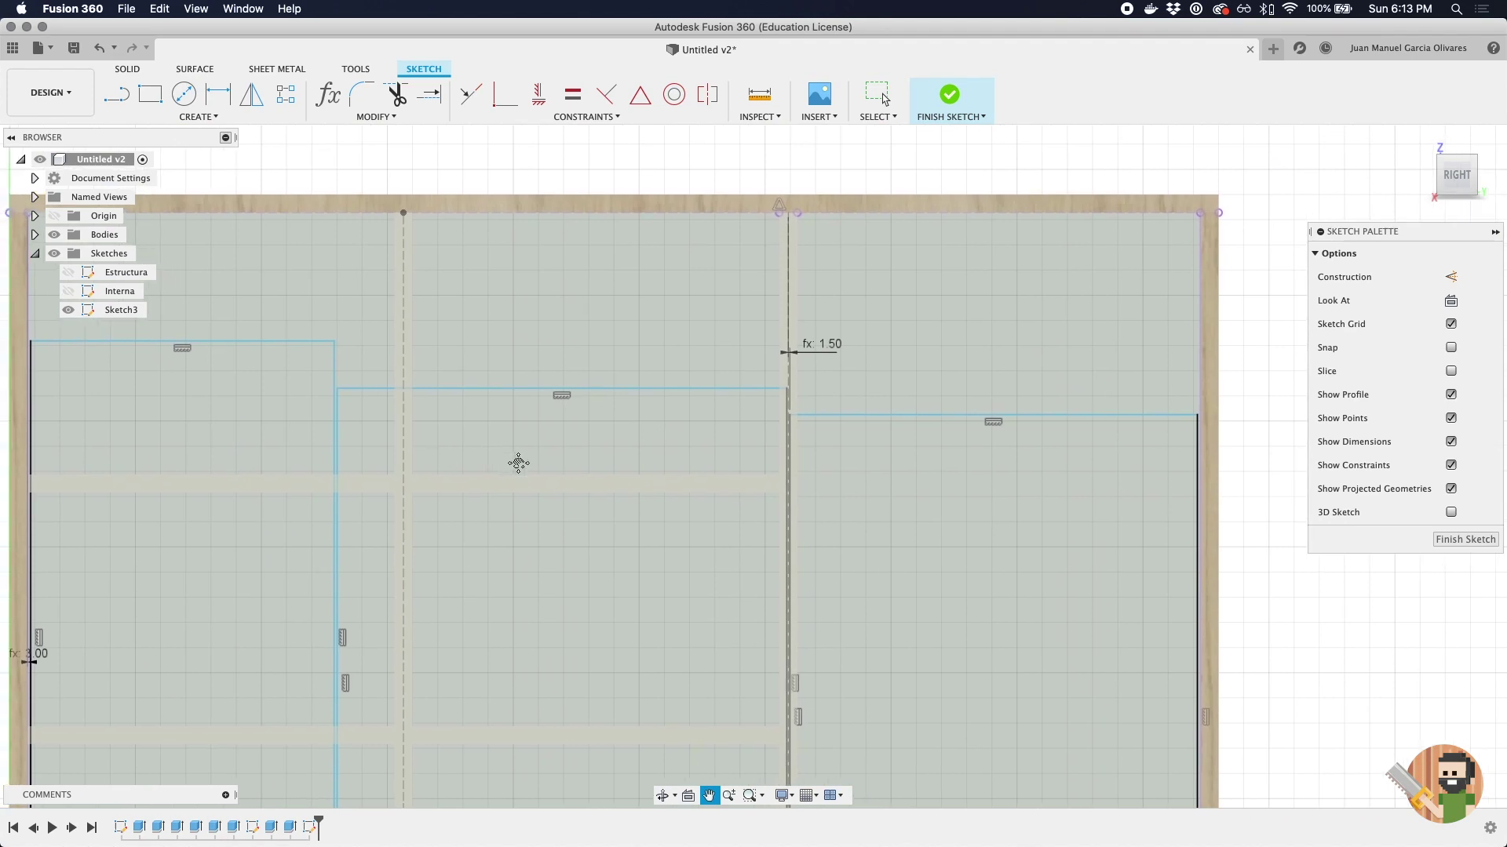
pyautogui.press('Escape')
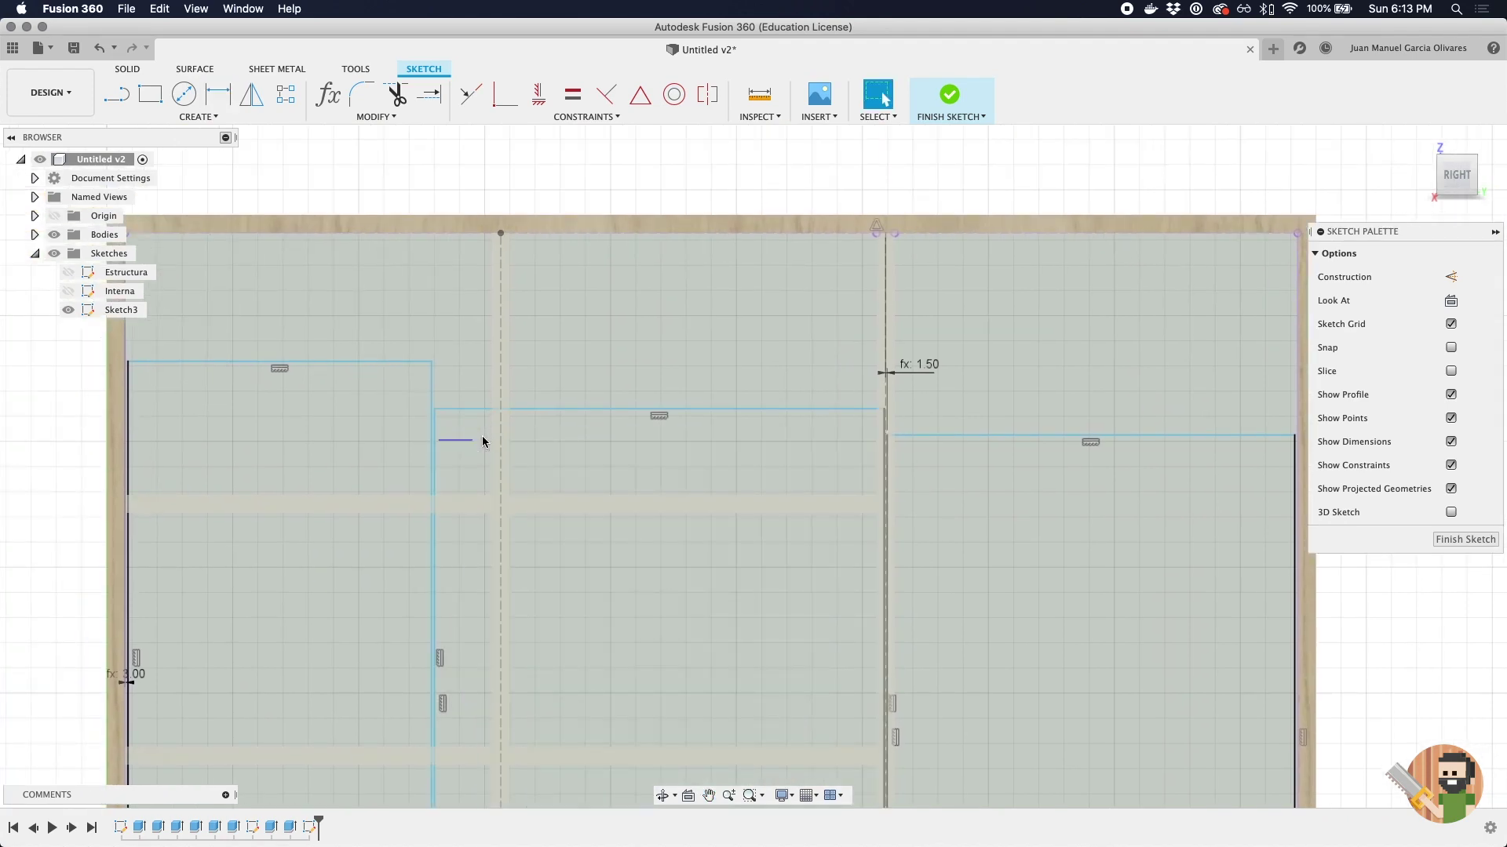
# Step: Move the middle rectangle's left vertical edge to just right of the left divider's dashed centre line
pyautogui.moveTo(436, 438); pyautogui.dragTo(503, 443)
pyautogui.scroll(10, 497, 417)
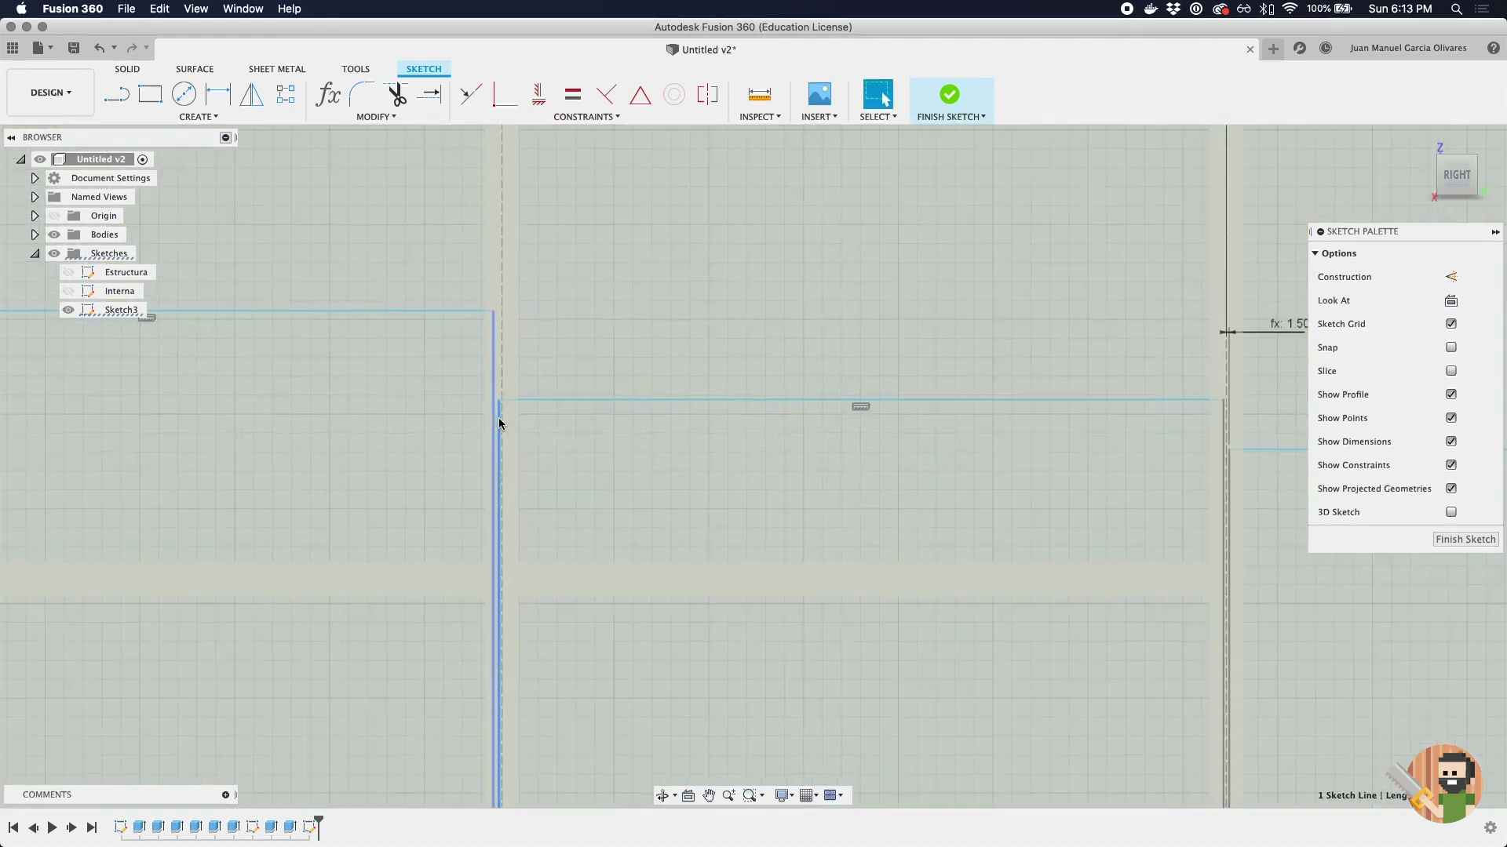
pyautogui.moveTo(512, 421); pyautogui.dragTo(517, 421)
pyautogui.press('Escape')
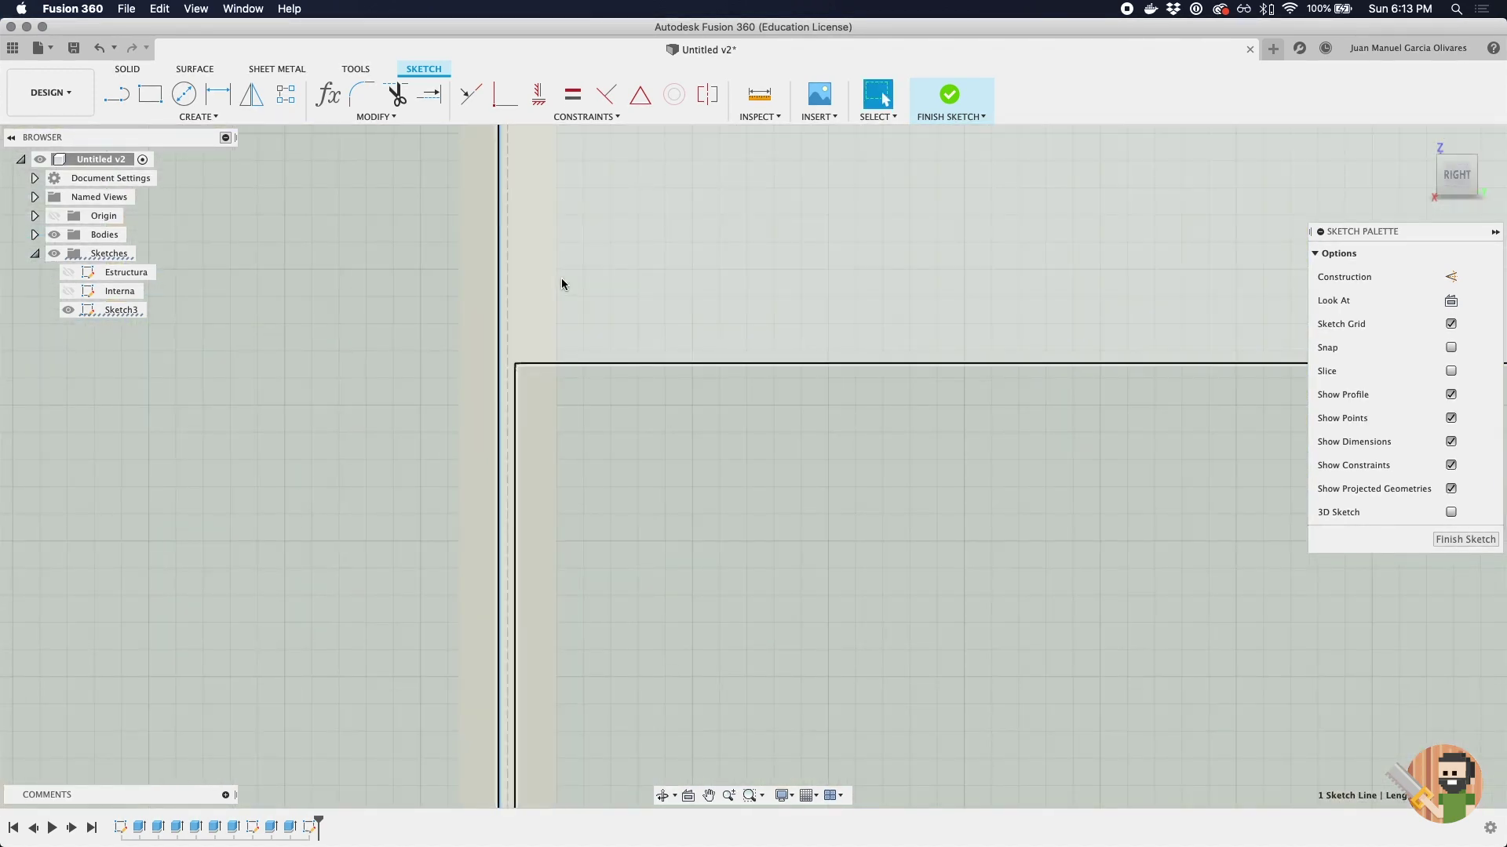
# Step: Dimension the distance from the left divider's dashed centre line to the middle rectangle's left vertical edge as sep/2
pyautogui.press('l')
pyautogui.click(513, 386)
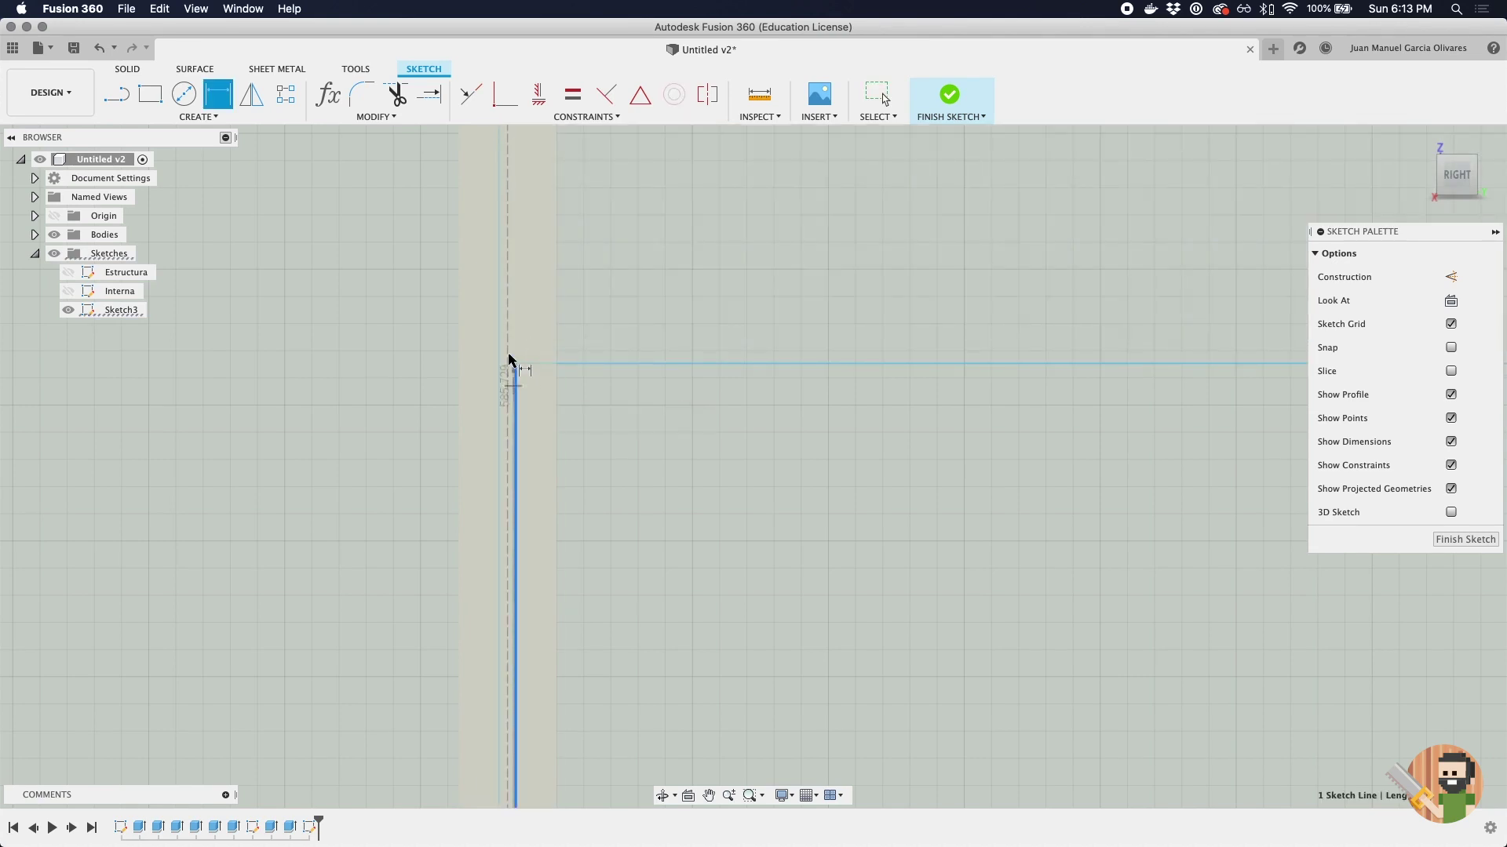
pyautogui.click(643, 265)
pyautogui.write('sep/2')
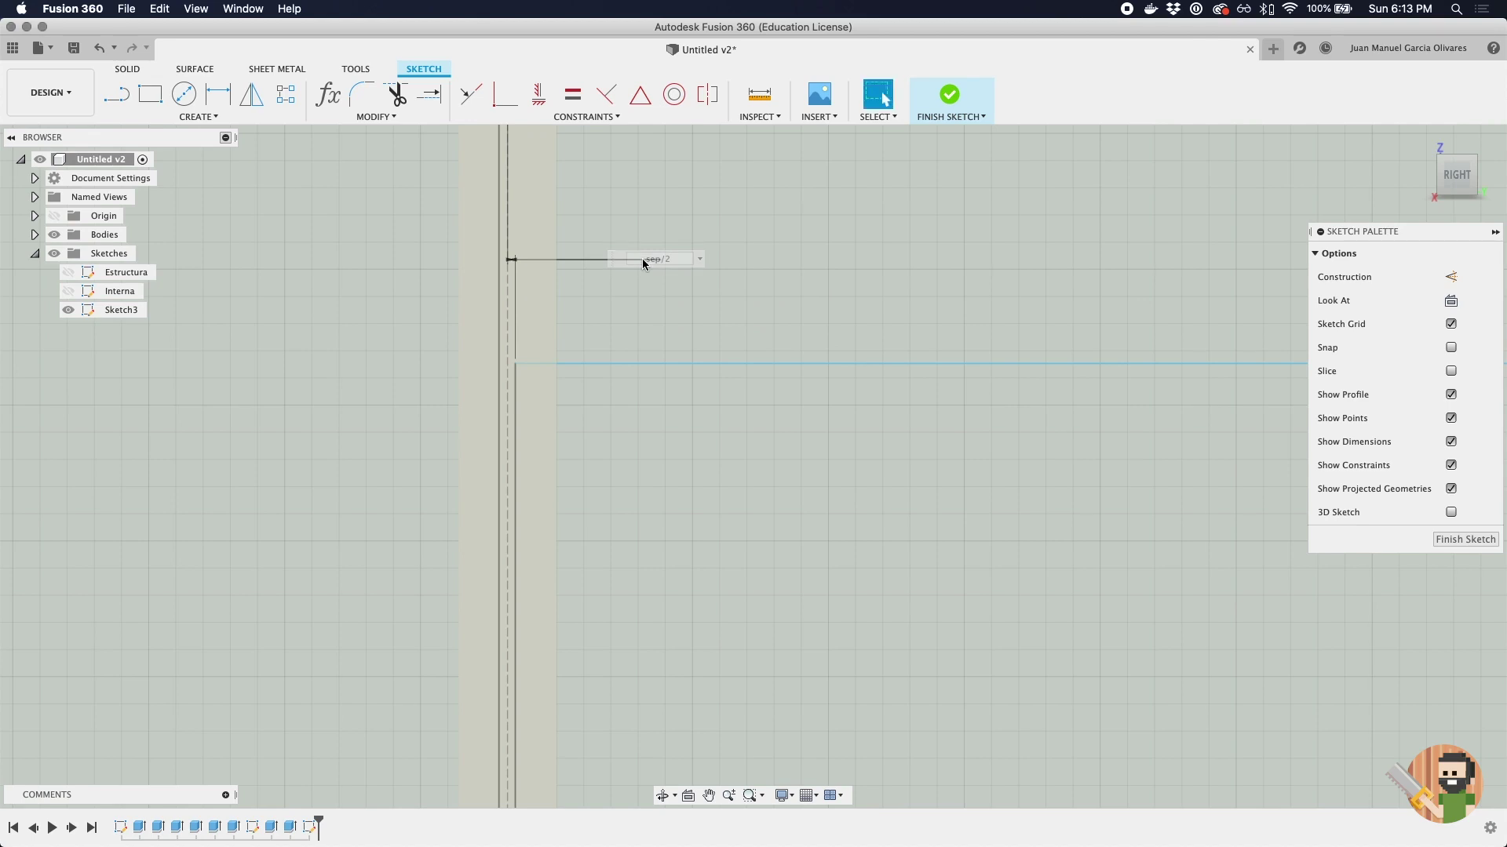
pyautogui.scroll(3, 883, 292)
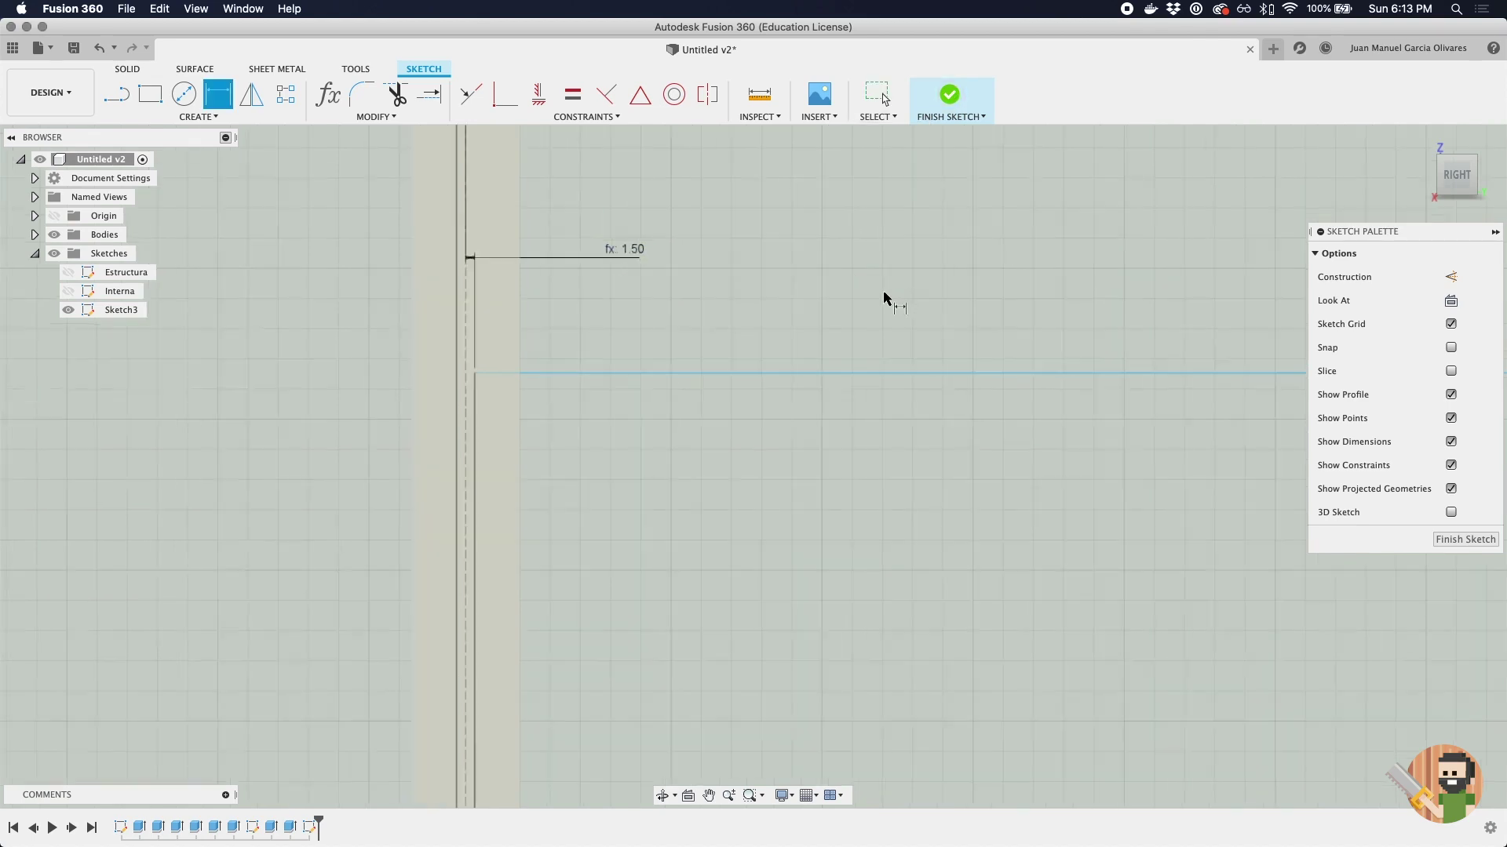
# Step: Dimension the gap between the right rectangle's upper edge and the underside of the wardrobe's top panel as sep
pyautogui.scroll(-6, 879, 297)
pyautogui.scroll(-5, 876, 300)
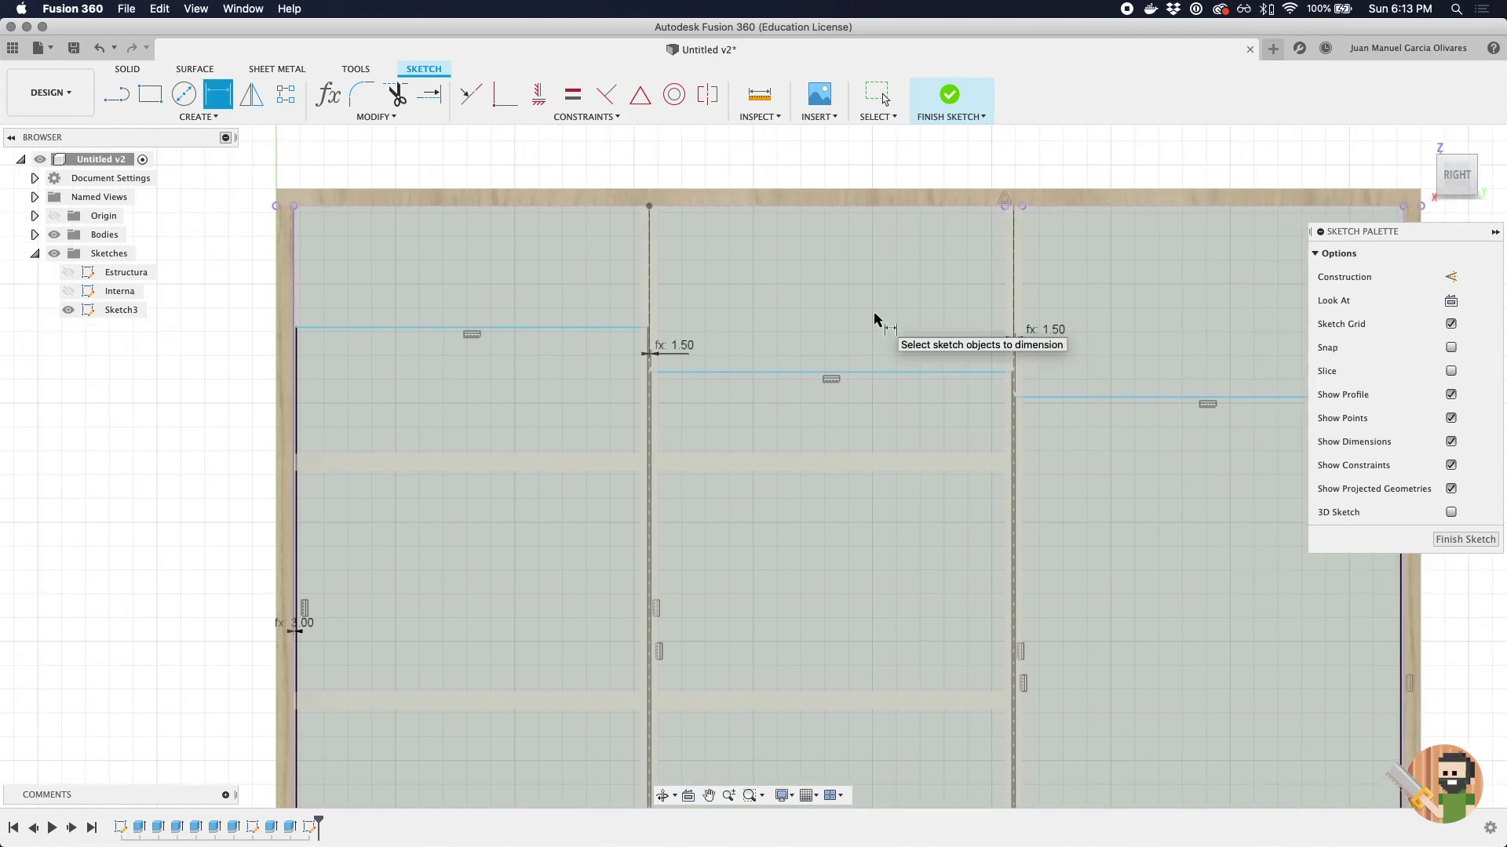
pyautogui.click(1067, 398)
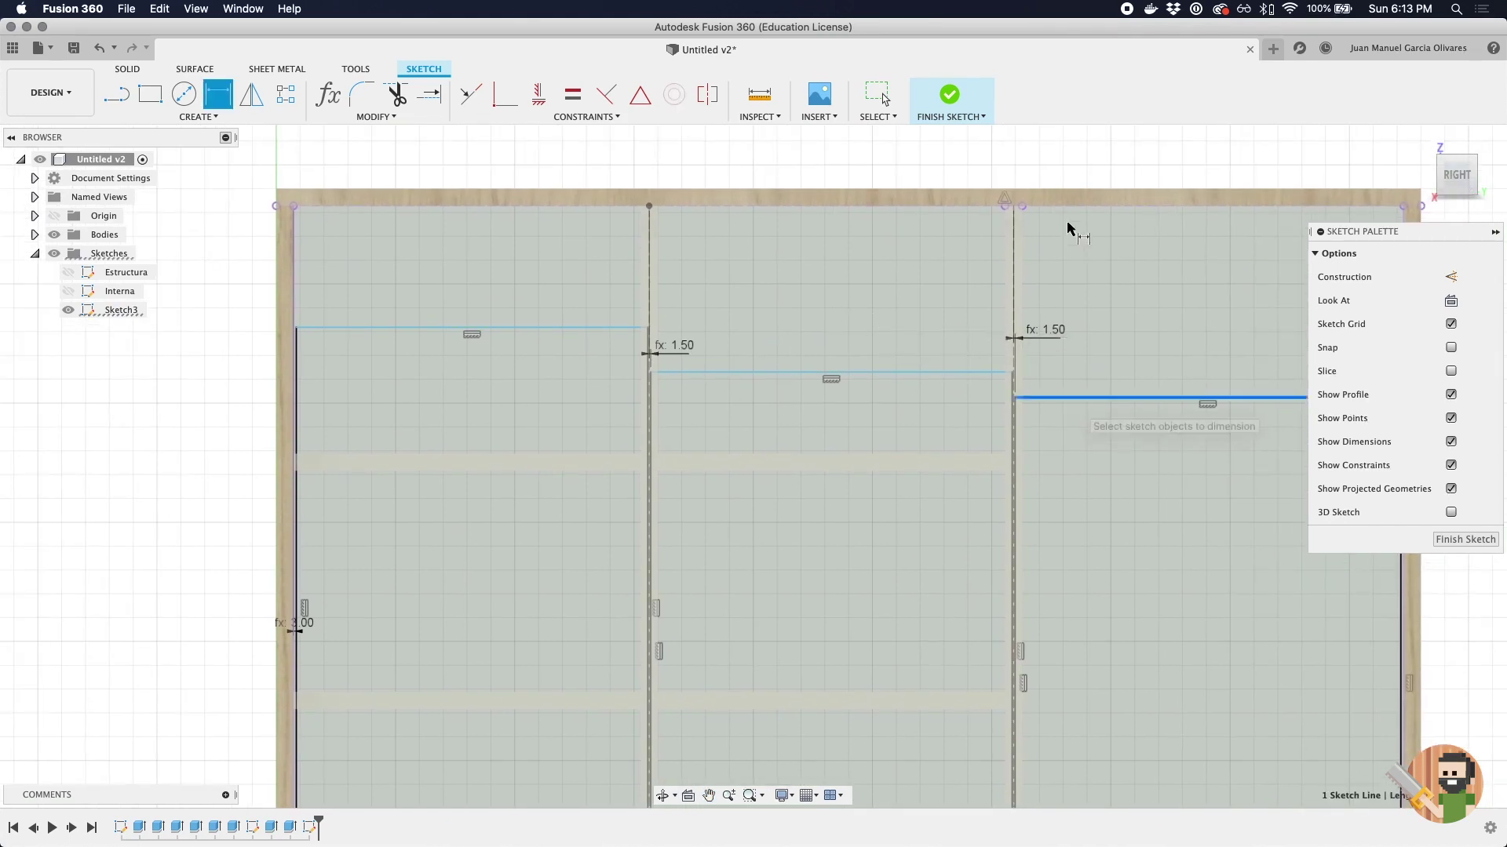
pyautogui.click(1083, 264)
pyautogui.write('espesor')
pyautogui.press('Return')
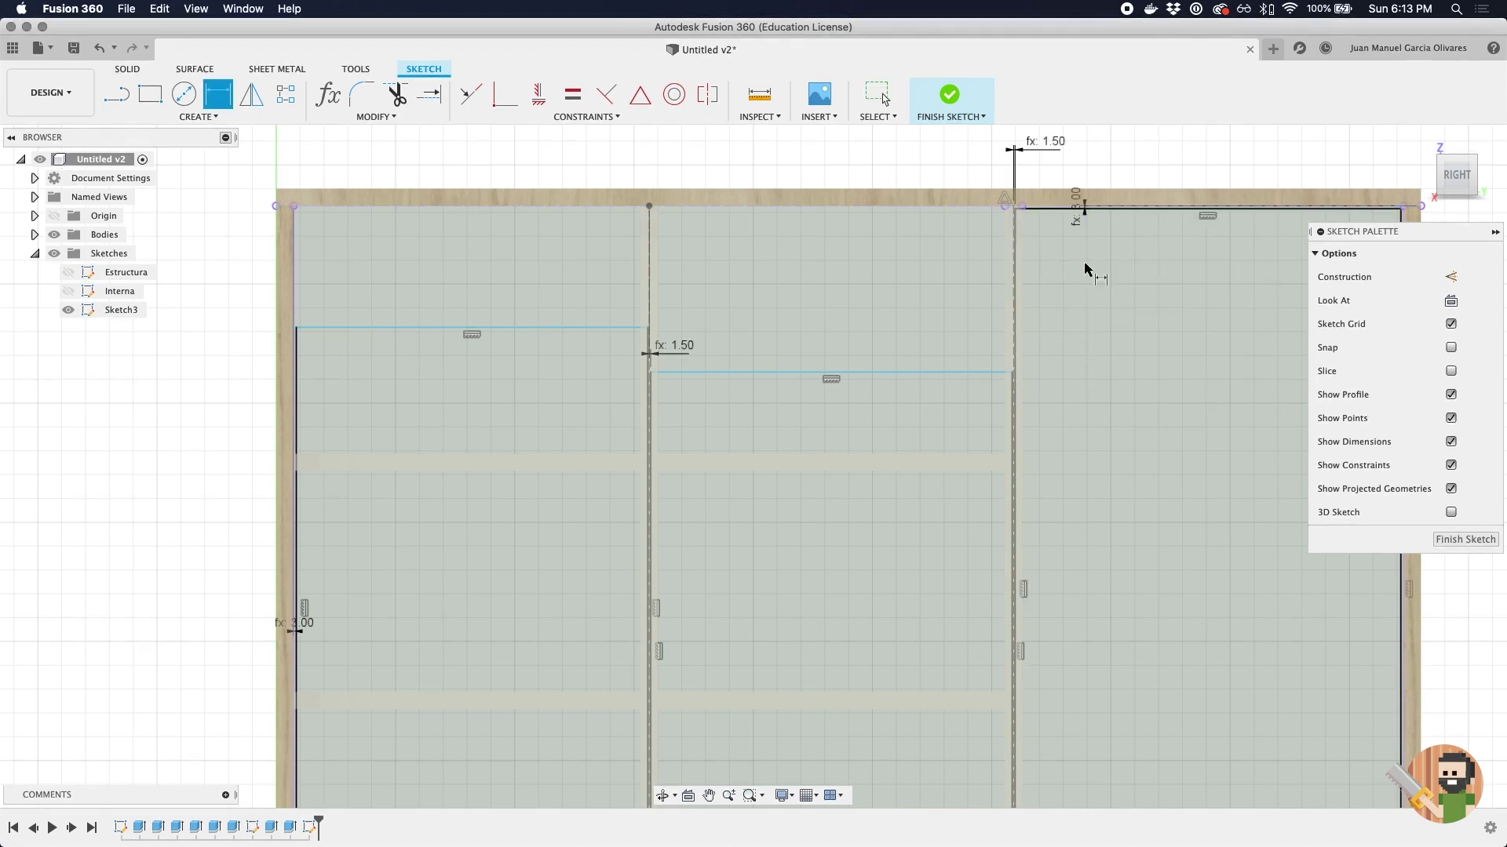
# Step: Dimension the gap between the middle rectangle's upper edge and the underside of the wardrobe's top panel as sep
pyautogui.click(896, 373)
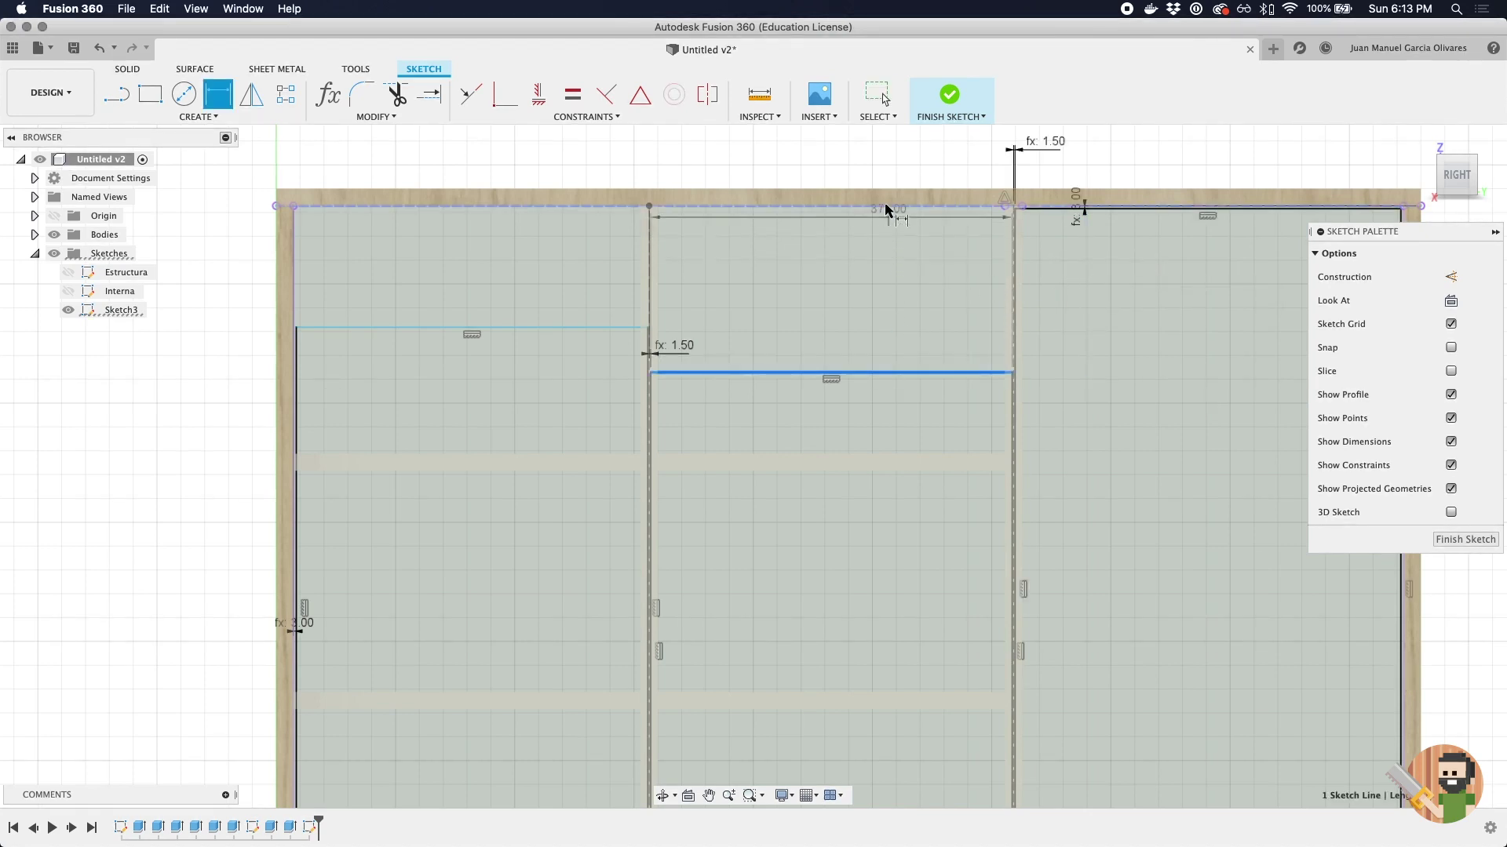
pyautogui.click(890, 207)
pyautogui.click(872, 270)
pyautogui.write('espesor')
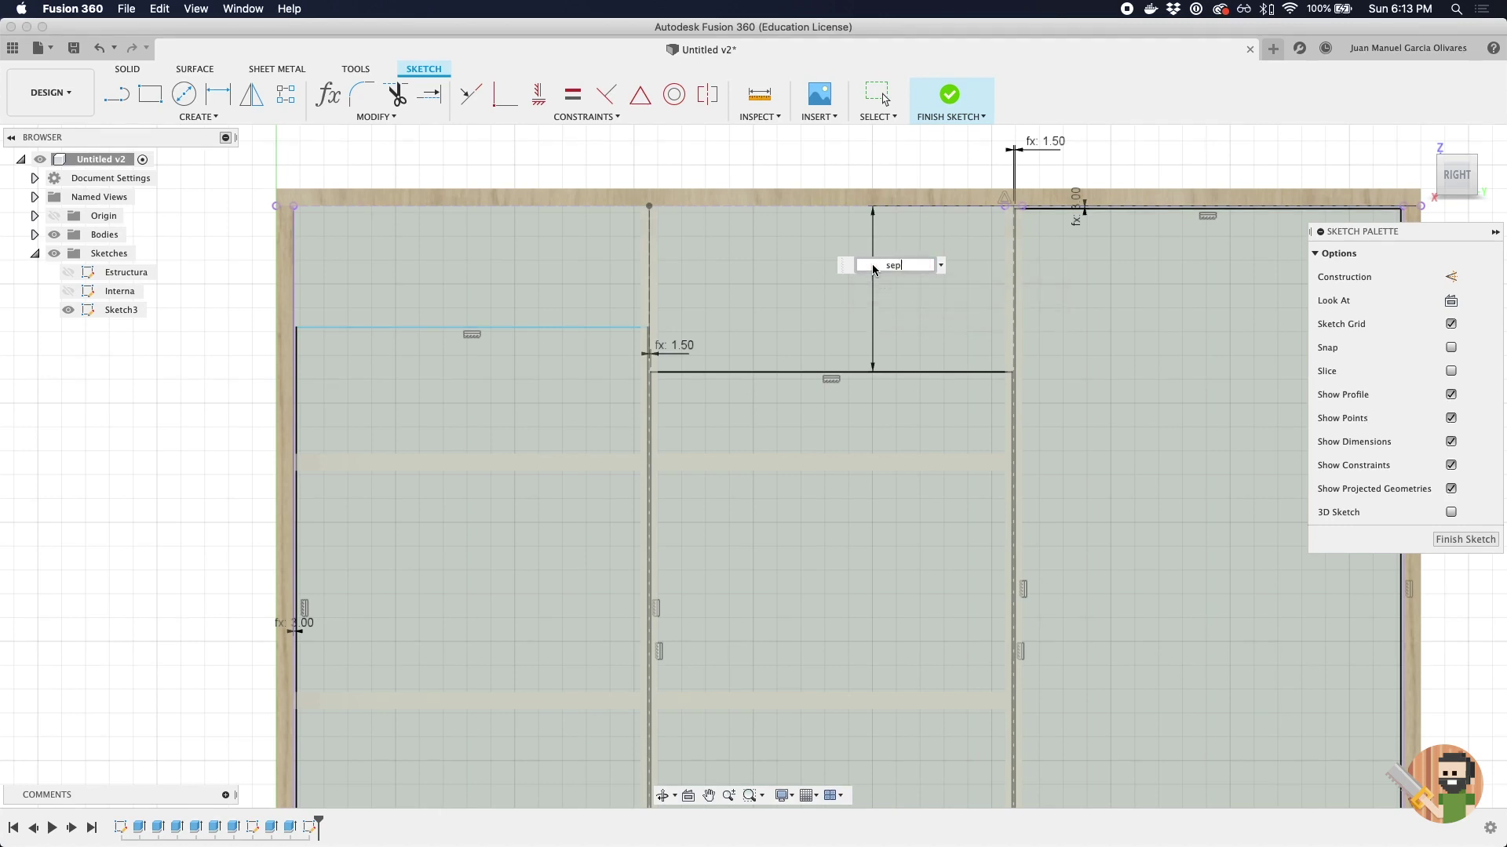
pyautogui.press('Return')
# Step: Dimension the gap between the left rectangle's upper edge and the underside of the wardrobe's top panel as sep, and finish the sketch
pyautogui.click(521, 326)
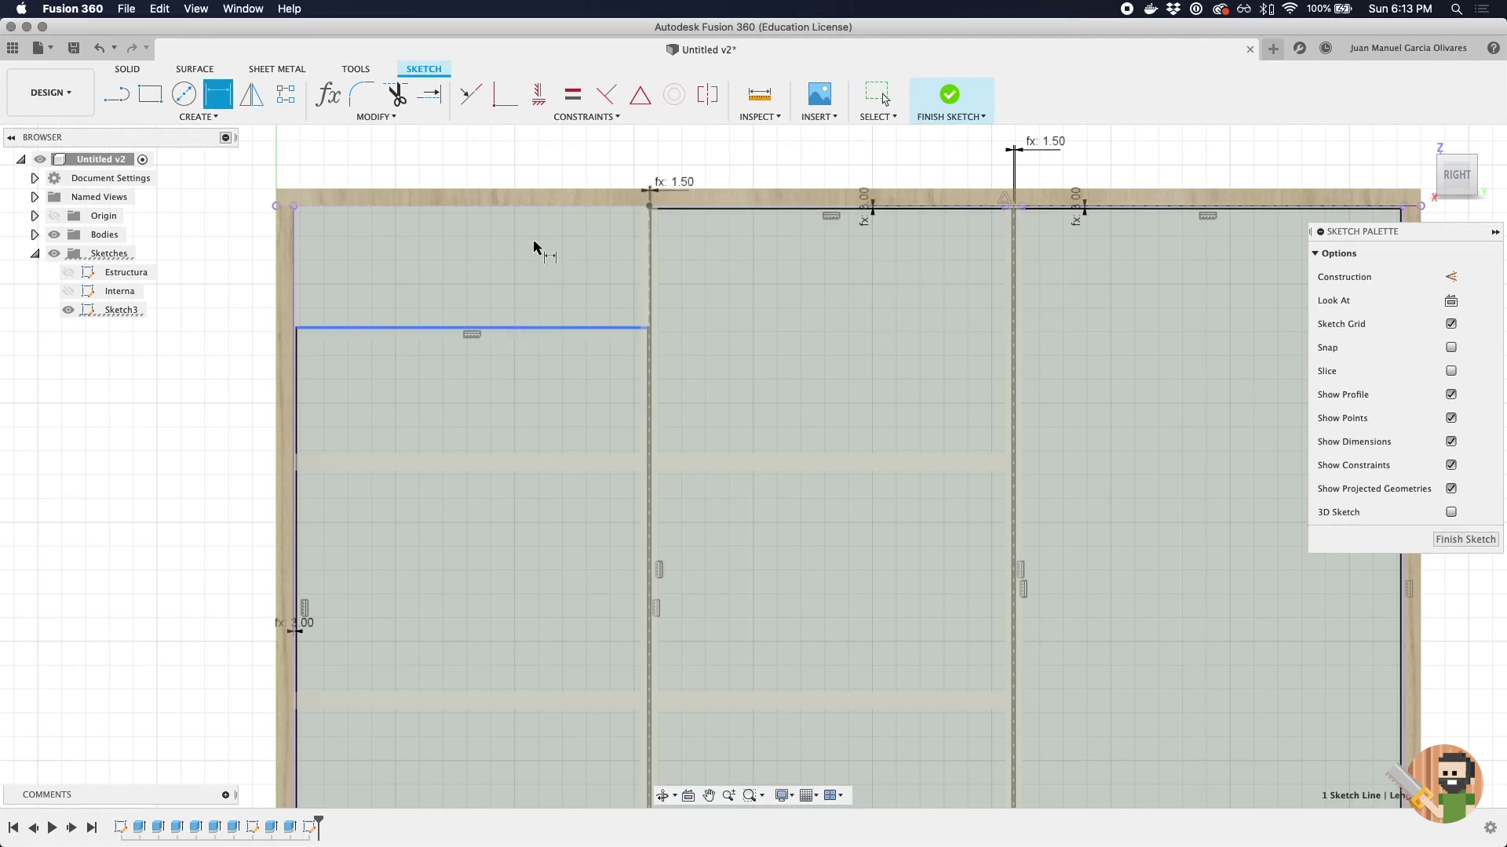
pyautogui.click(525, 207)
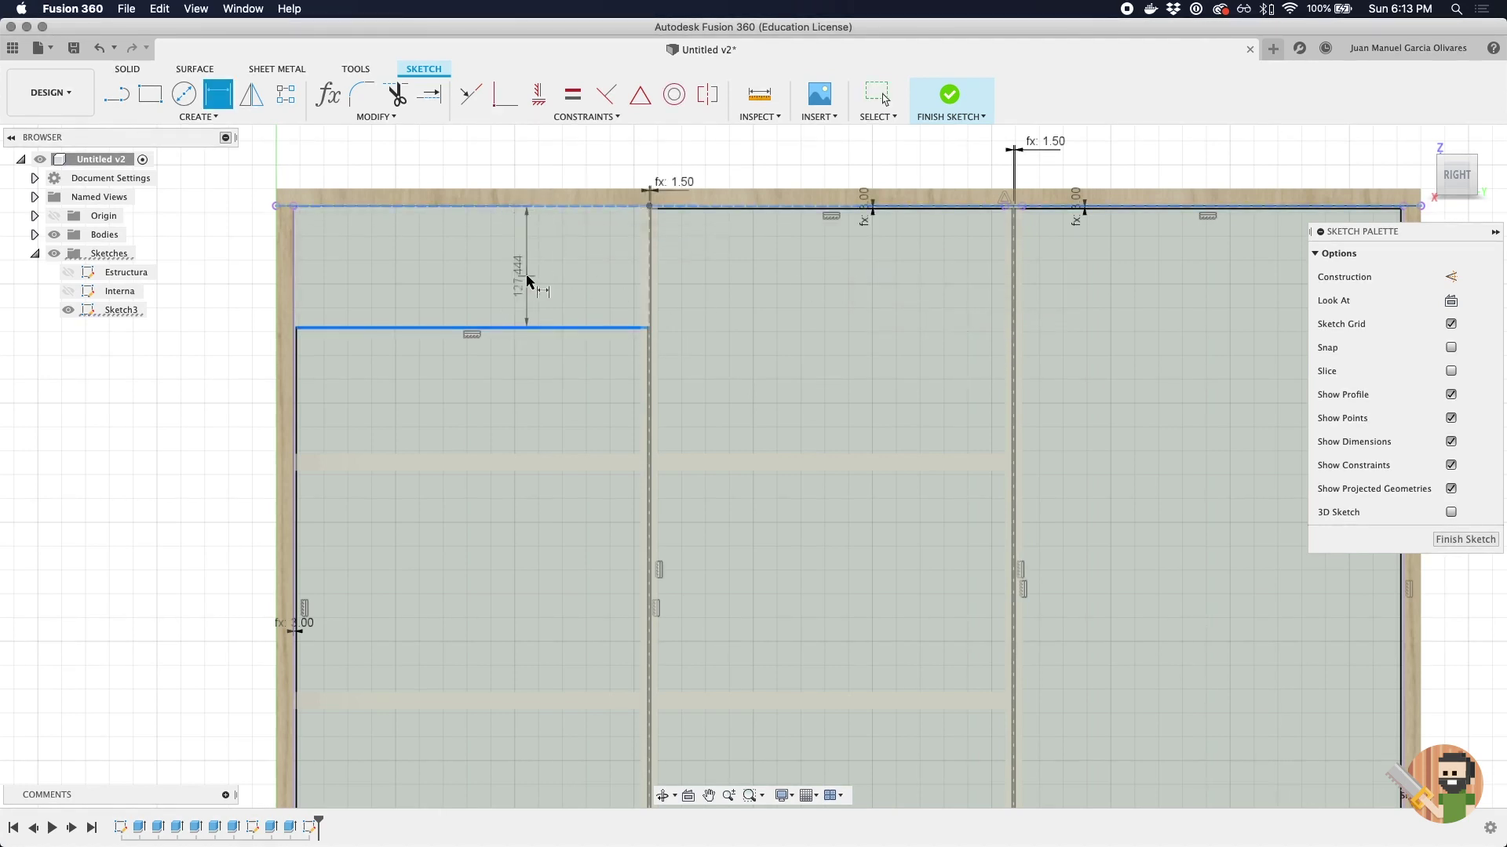
pyautogui.click(525, 274)
pyautogui.write('sep')
pyautogui.press('Return')
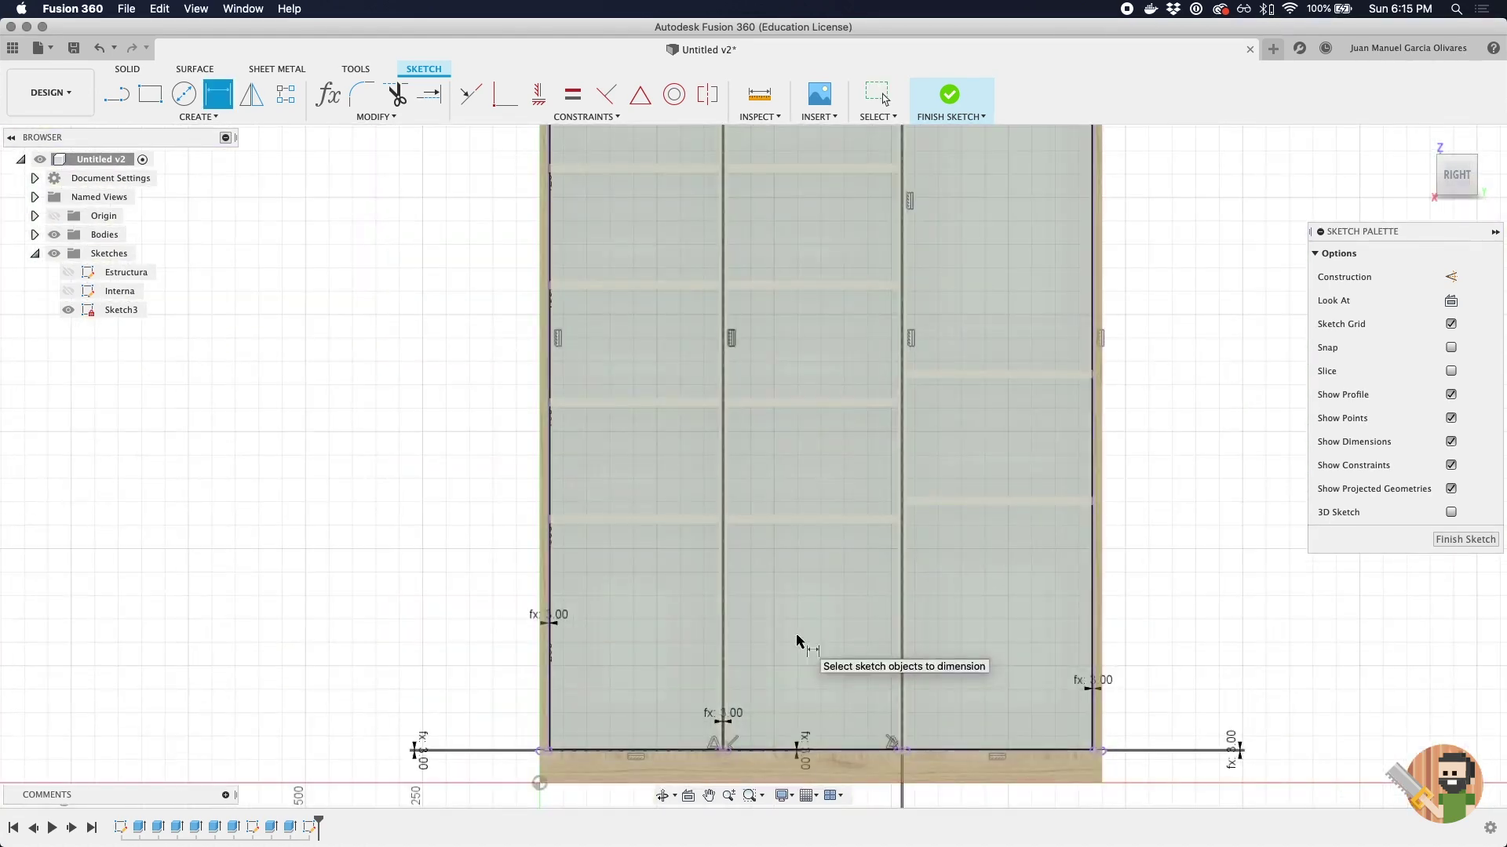
pyautogui.scroll(2, 796, 641)
pyautogui.scroll(-5, 797, 640)
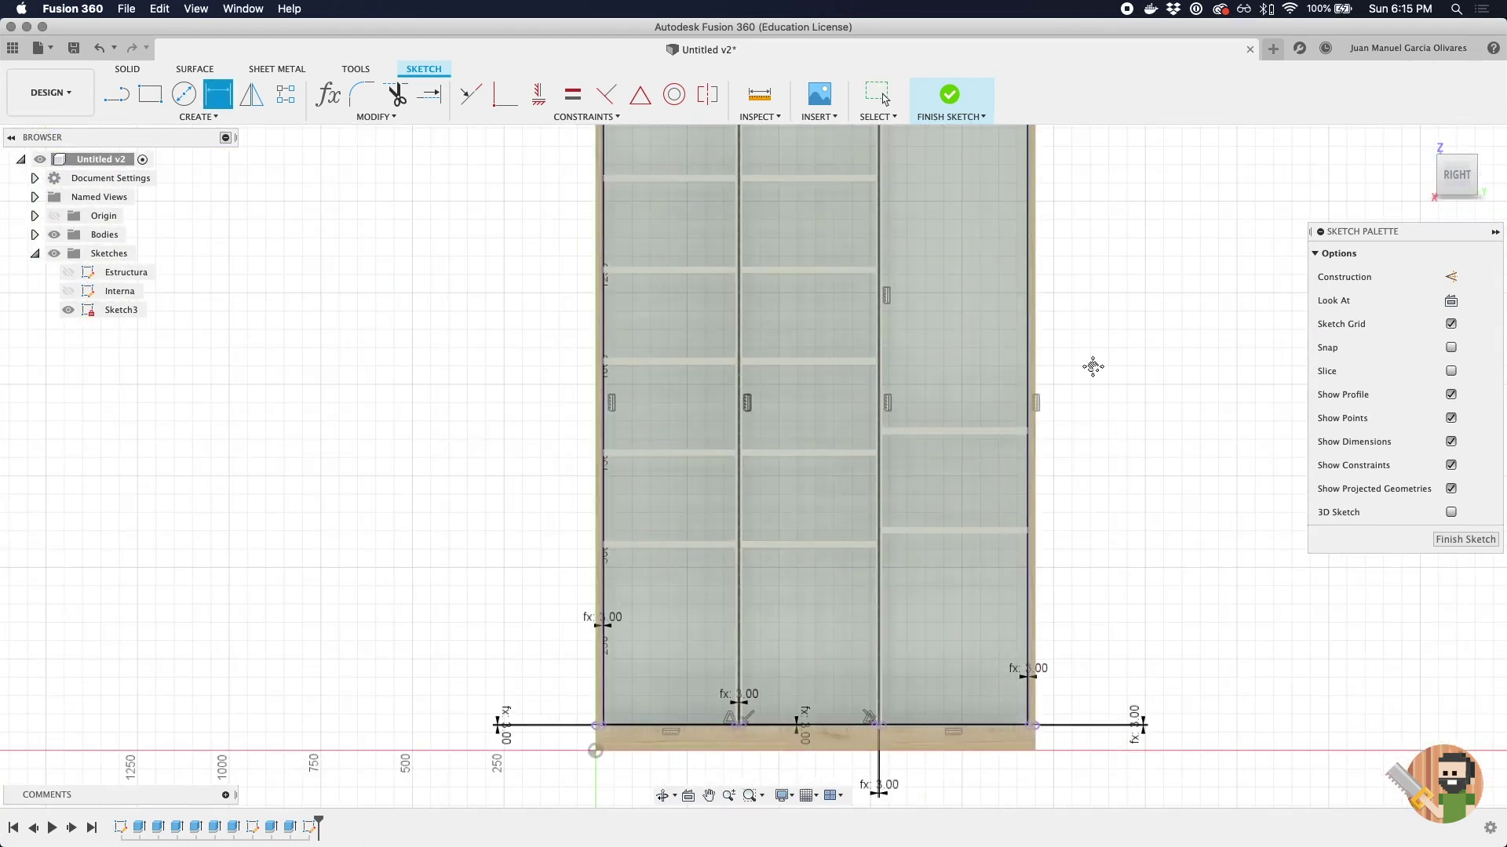
pyautogui.moveTo(1096, 371); pyautogui.dragTo(1105, 447, button='middle')
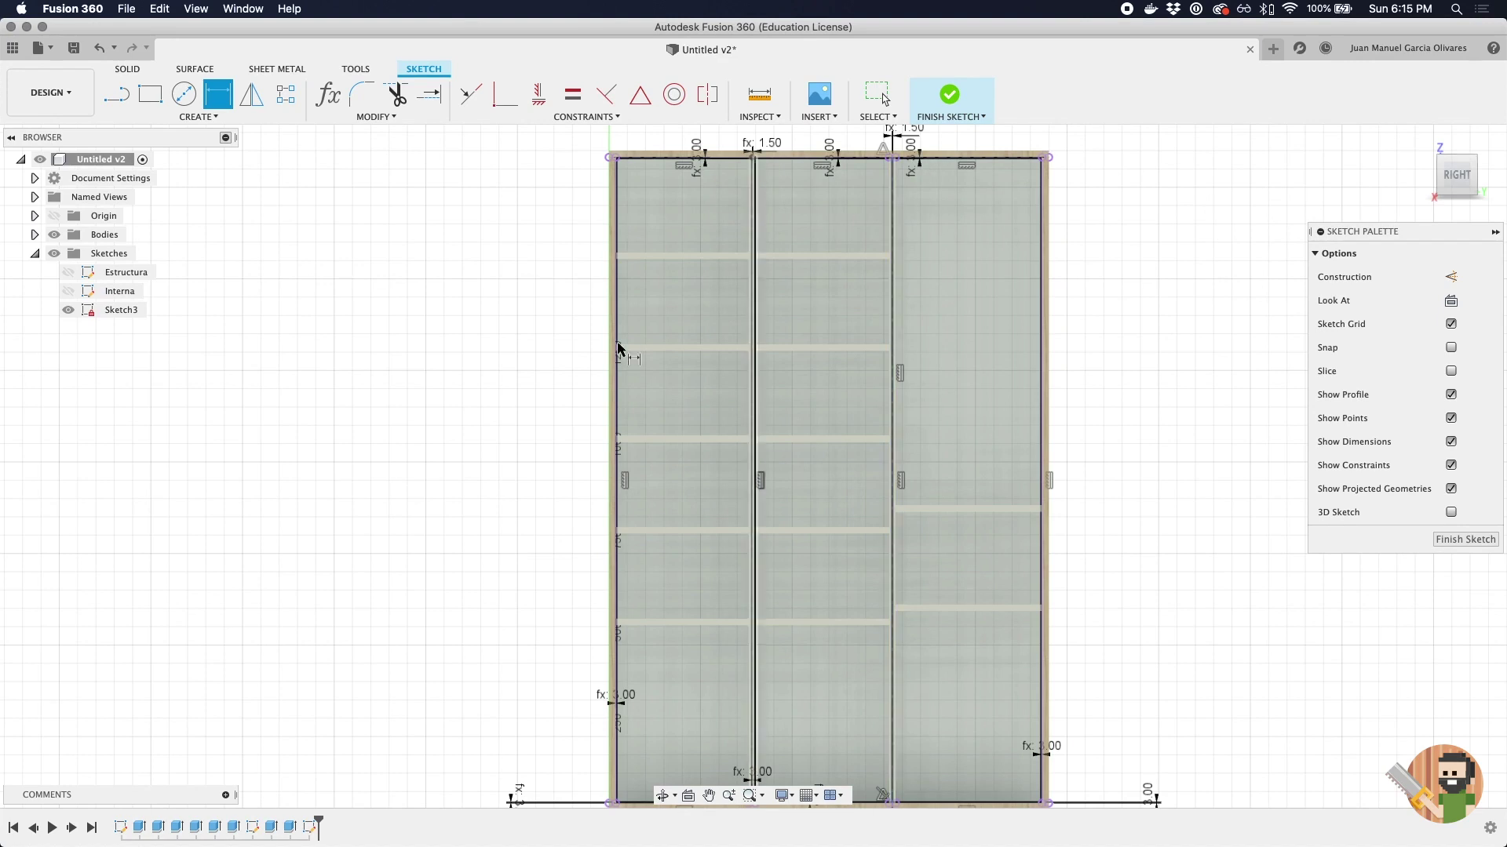
pyautogui.click(949, 96)
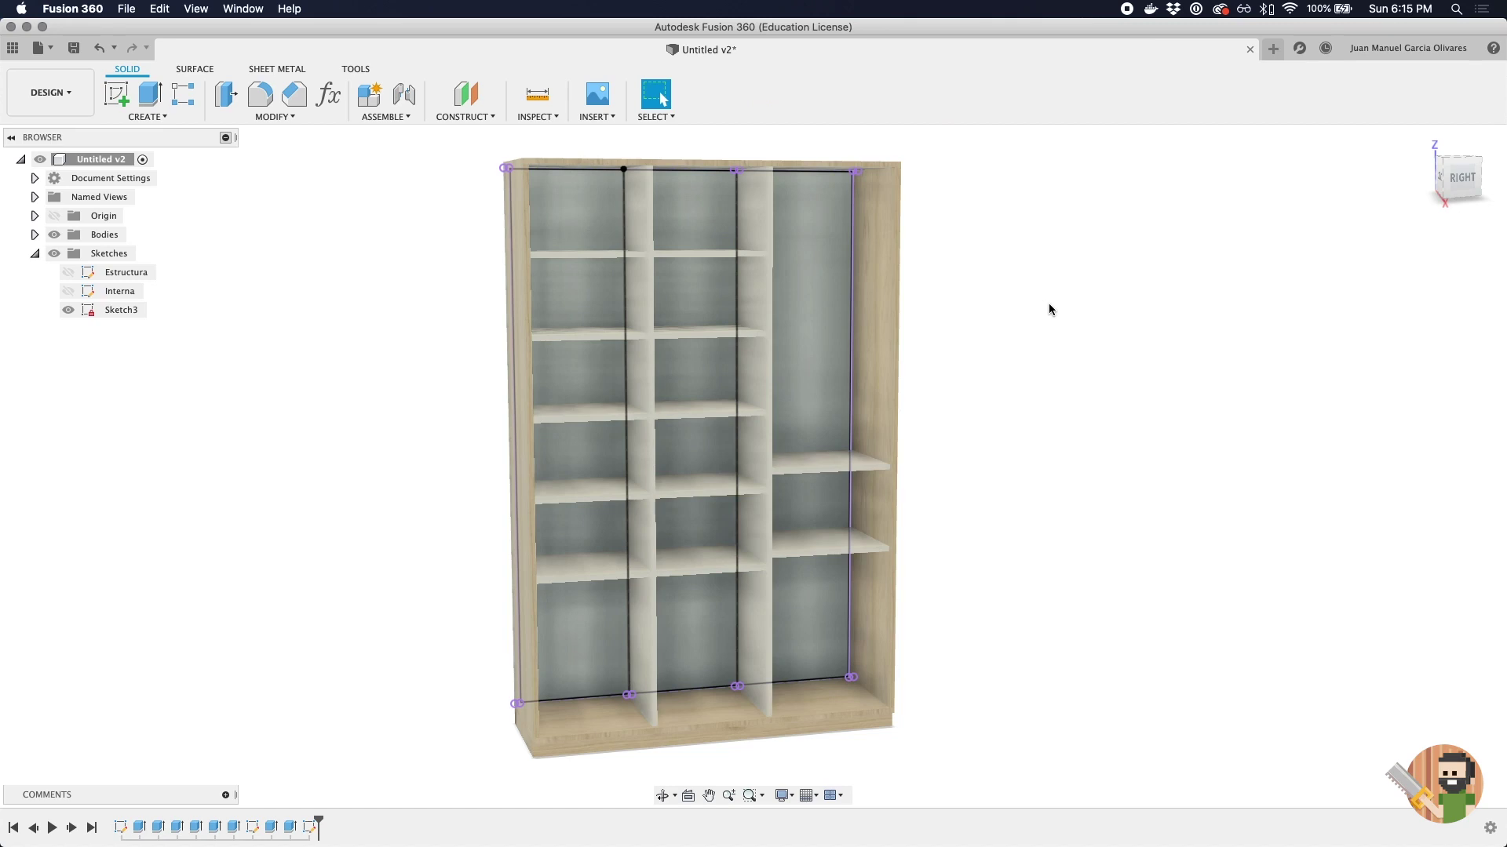
# Step: Begin an extrusion of the three front rectangles, starting from the front upper corner of the wardrobe's carcass as the start object
pyautogui.press('e')
pyautogui.click(829, 298)
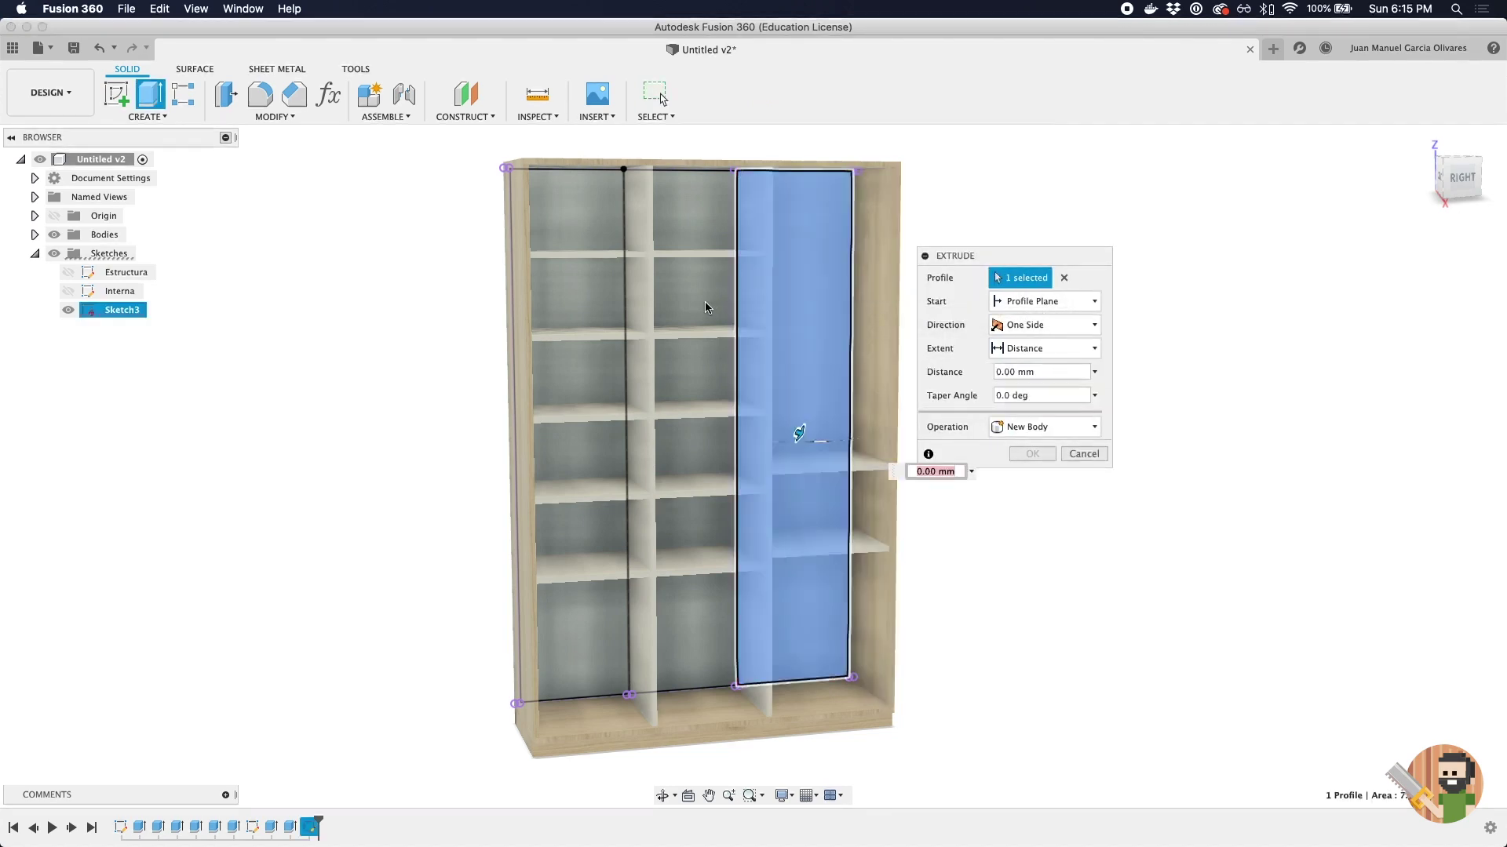
pyautogui.click(705, 301)
pyautogui.click(599, 303)
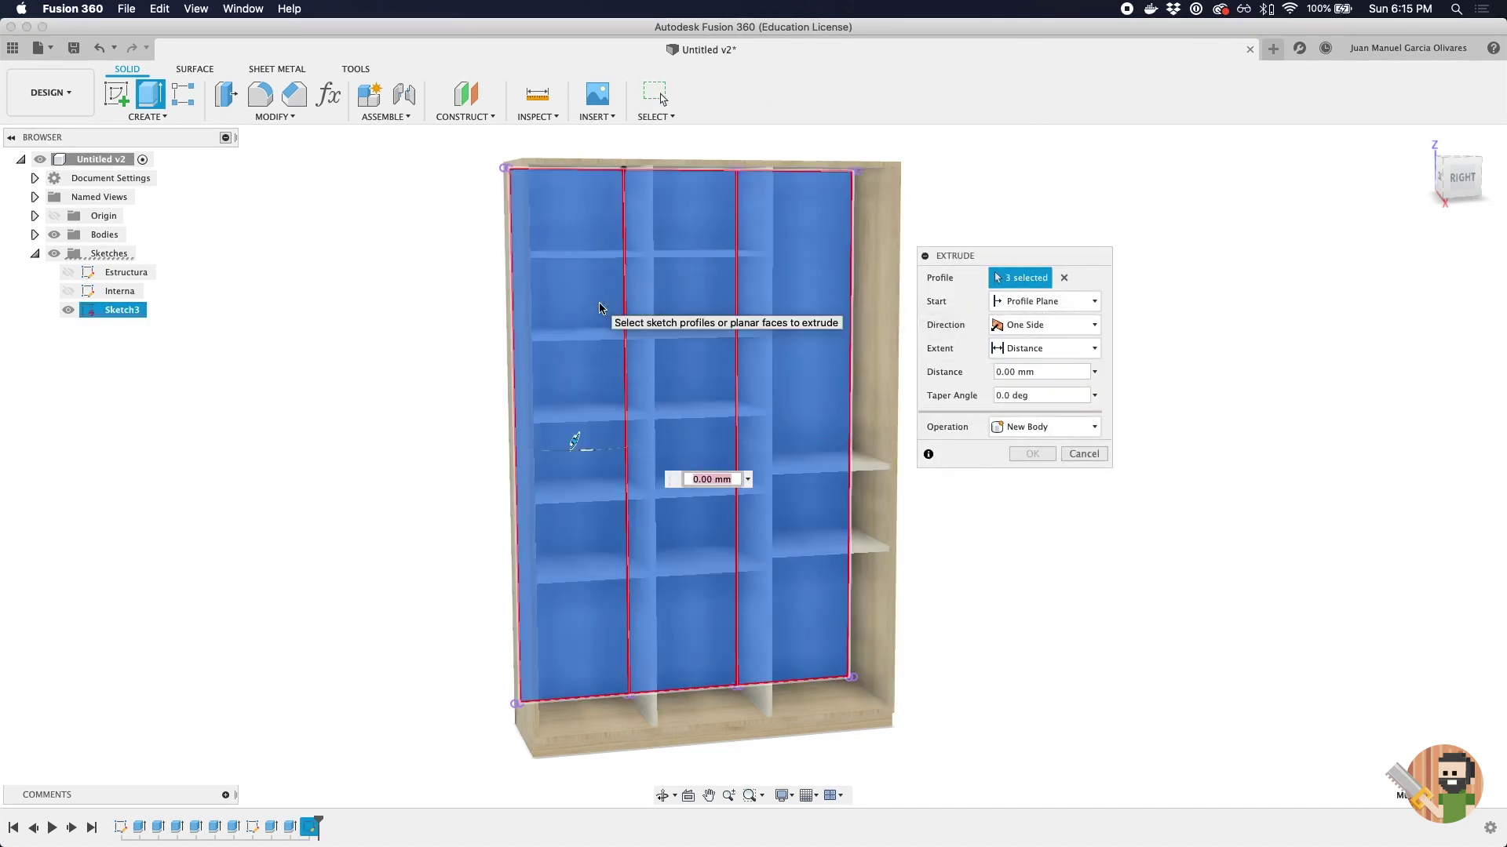
pyautogui.click(1045, 301)
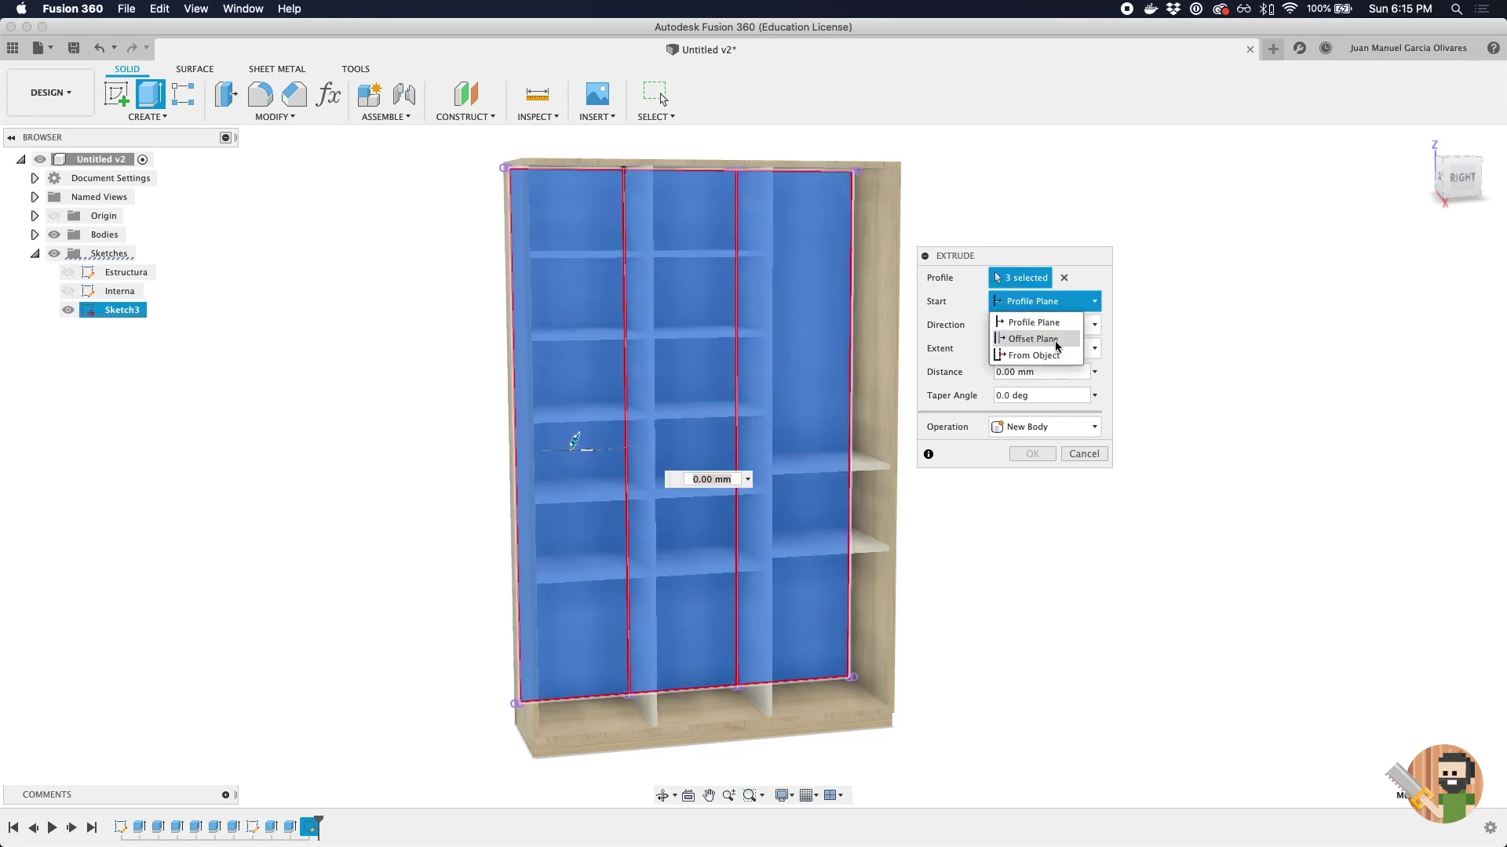
pyautogui.click(1053, 353)
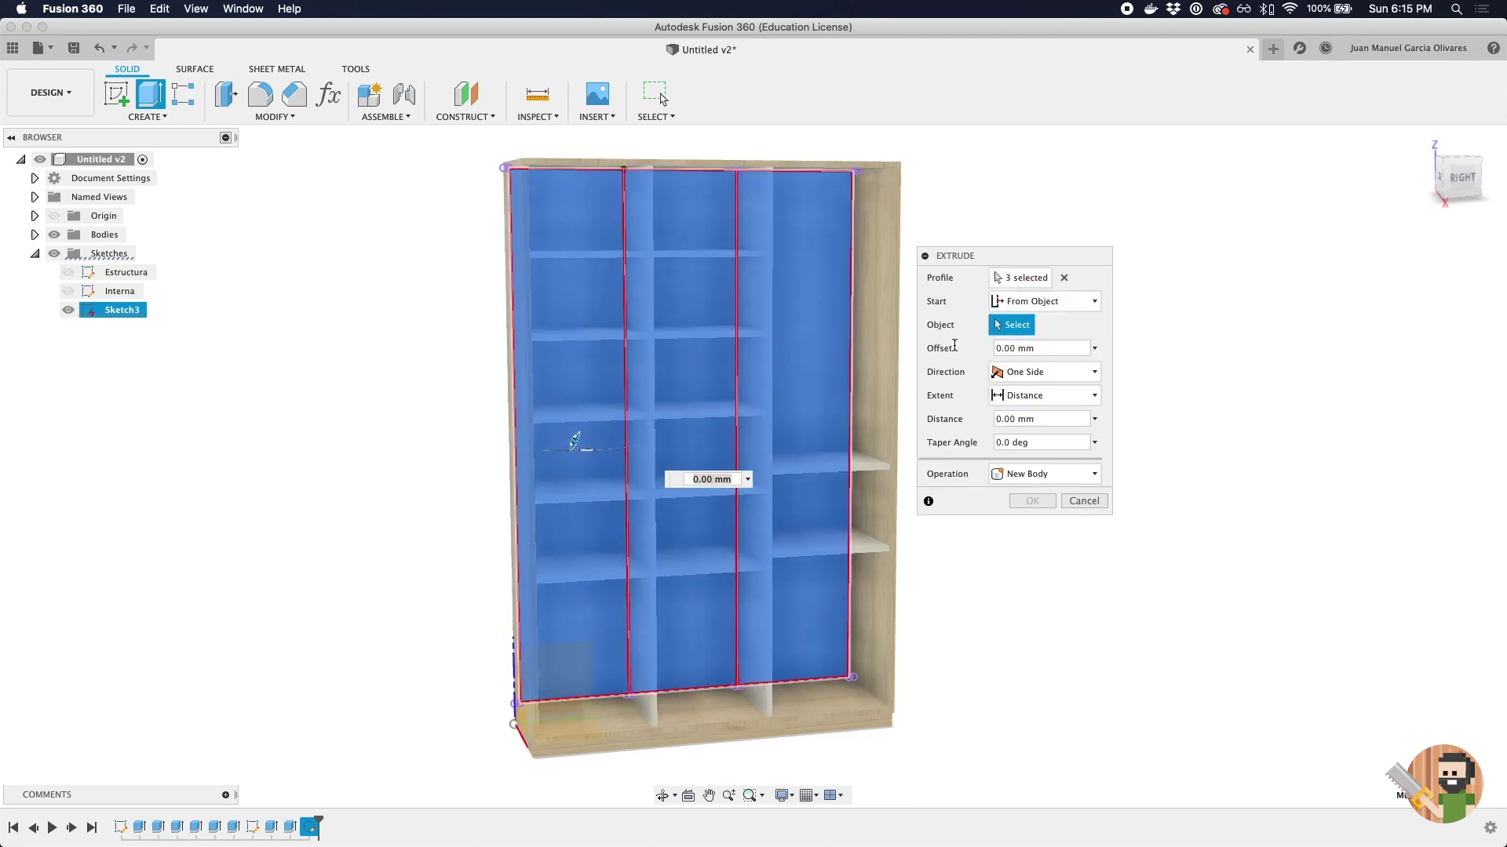
pyautogui.scroll(5, 858, 245)
pyautogui.keyDown('shift'); pyautogui.moveTo(937, 187); pyautogui.dragTo(875, 194, button='middle'); pyautogui.keyUp('shift')
pyautogui.click(898, 137)
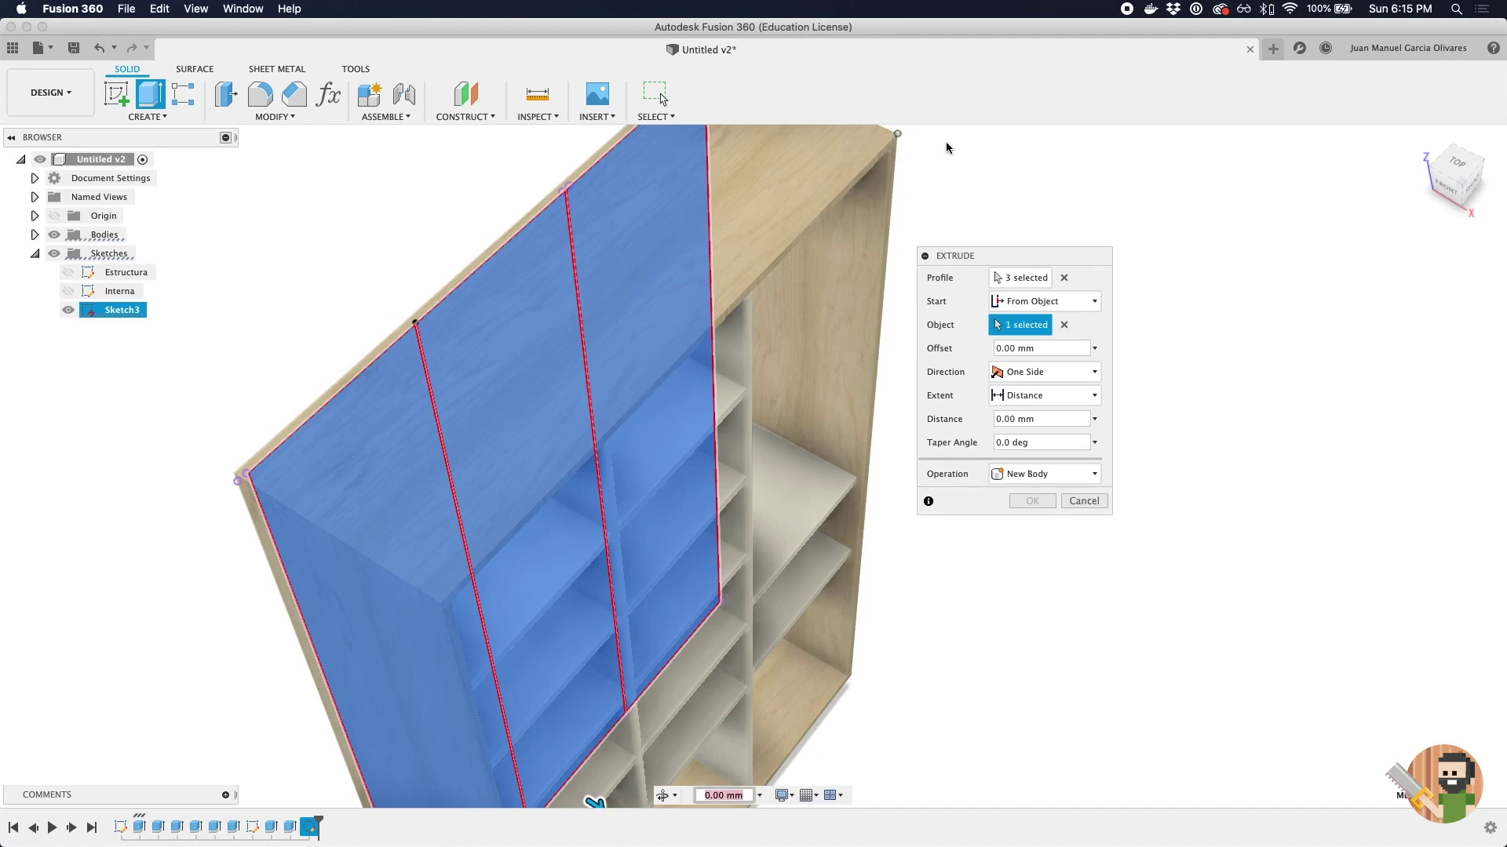
# Step: Extrude the three front rectangles by a distance of -madera as new bodies
pyautogui.doubleClick(1031, 418)
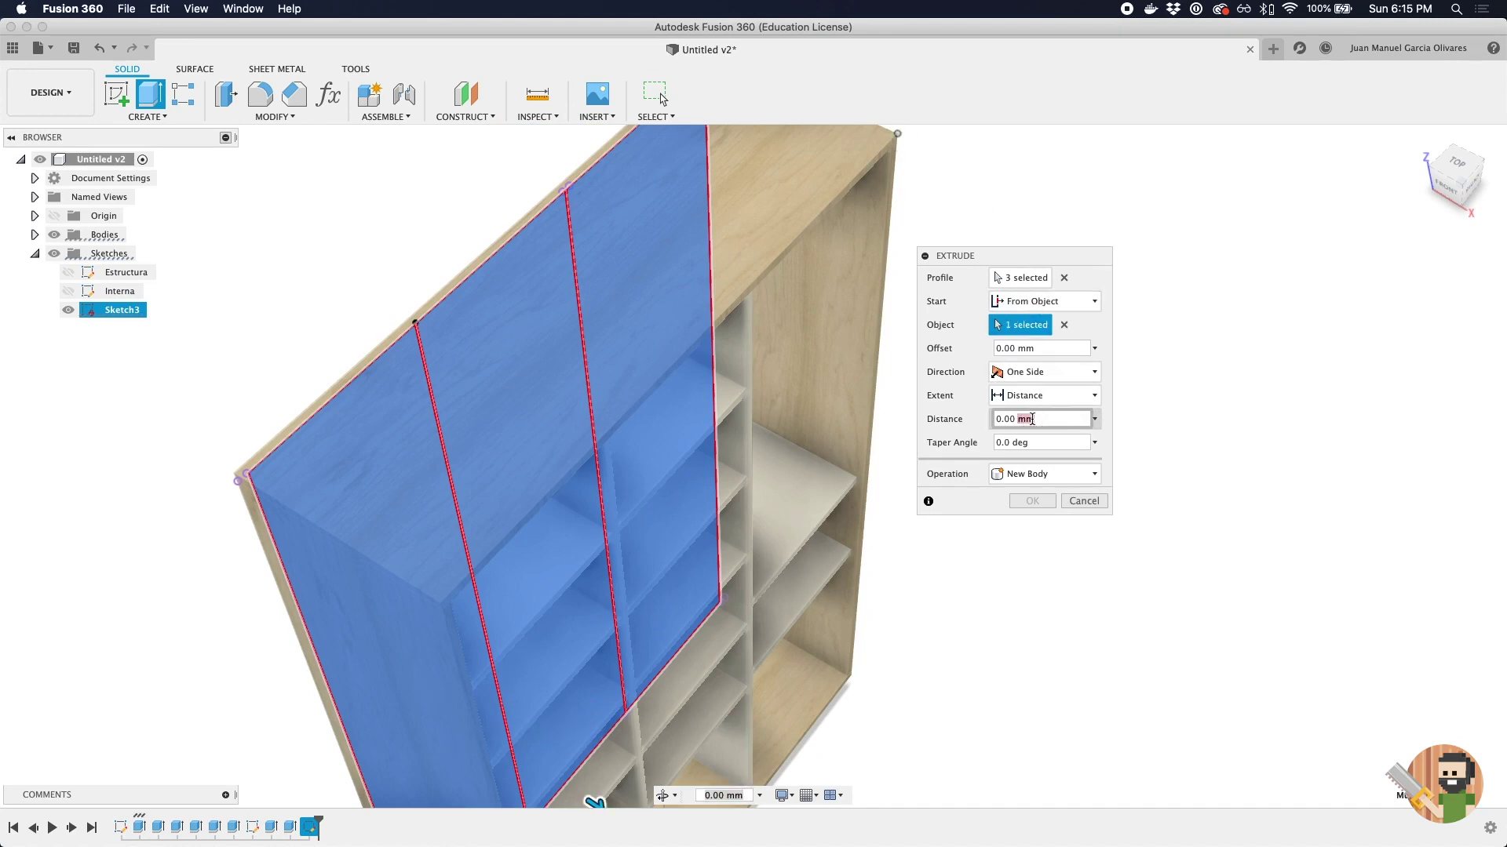
pyautogui.write('-madera')
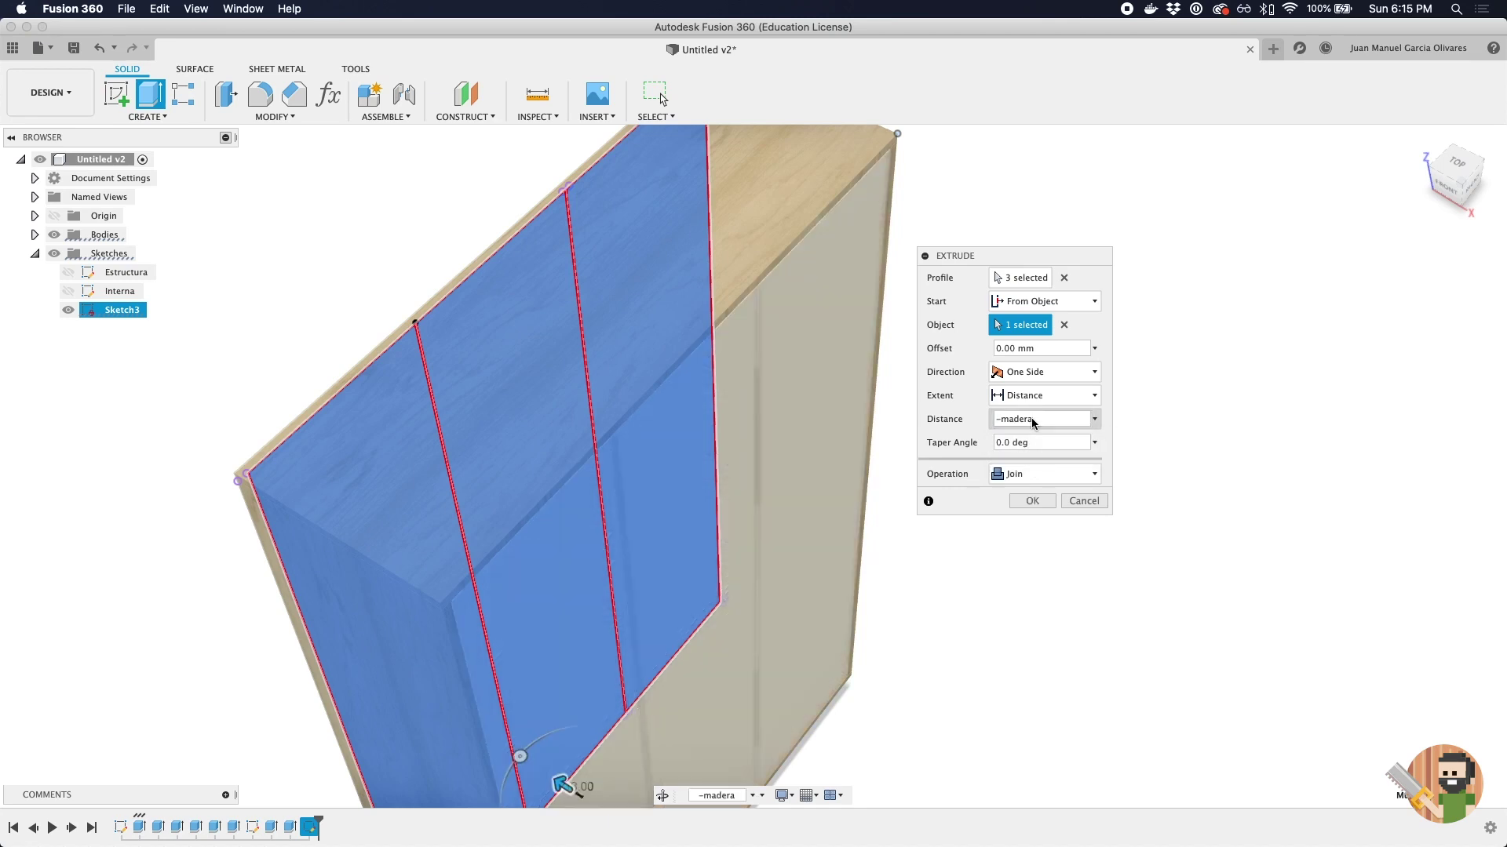
pyautogui.click(1033, 482)
pyautogui.click(1045, 539)
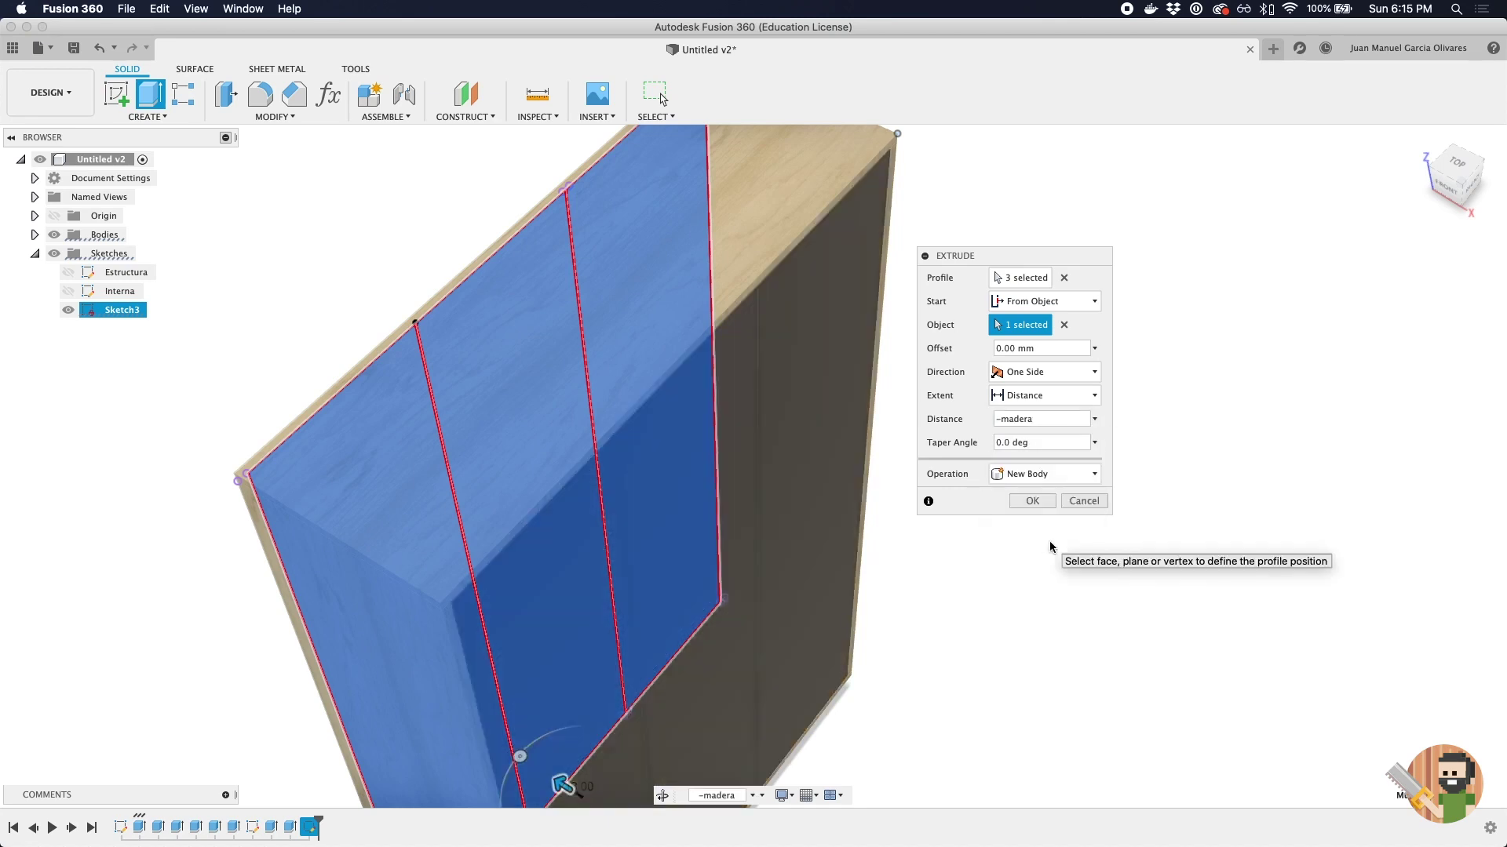
pyautogui.click(1033, 501)
# Step: Apply the light off-white appearance already in the design to the three door bodies
pyautogui.keyDown('shift'); pyautogui.moveTo(1063, 565); pyautogui.dragTo(1006, 532, button='middle'); pyautogui.keyUp('shift')
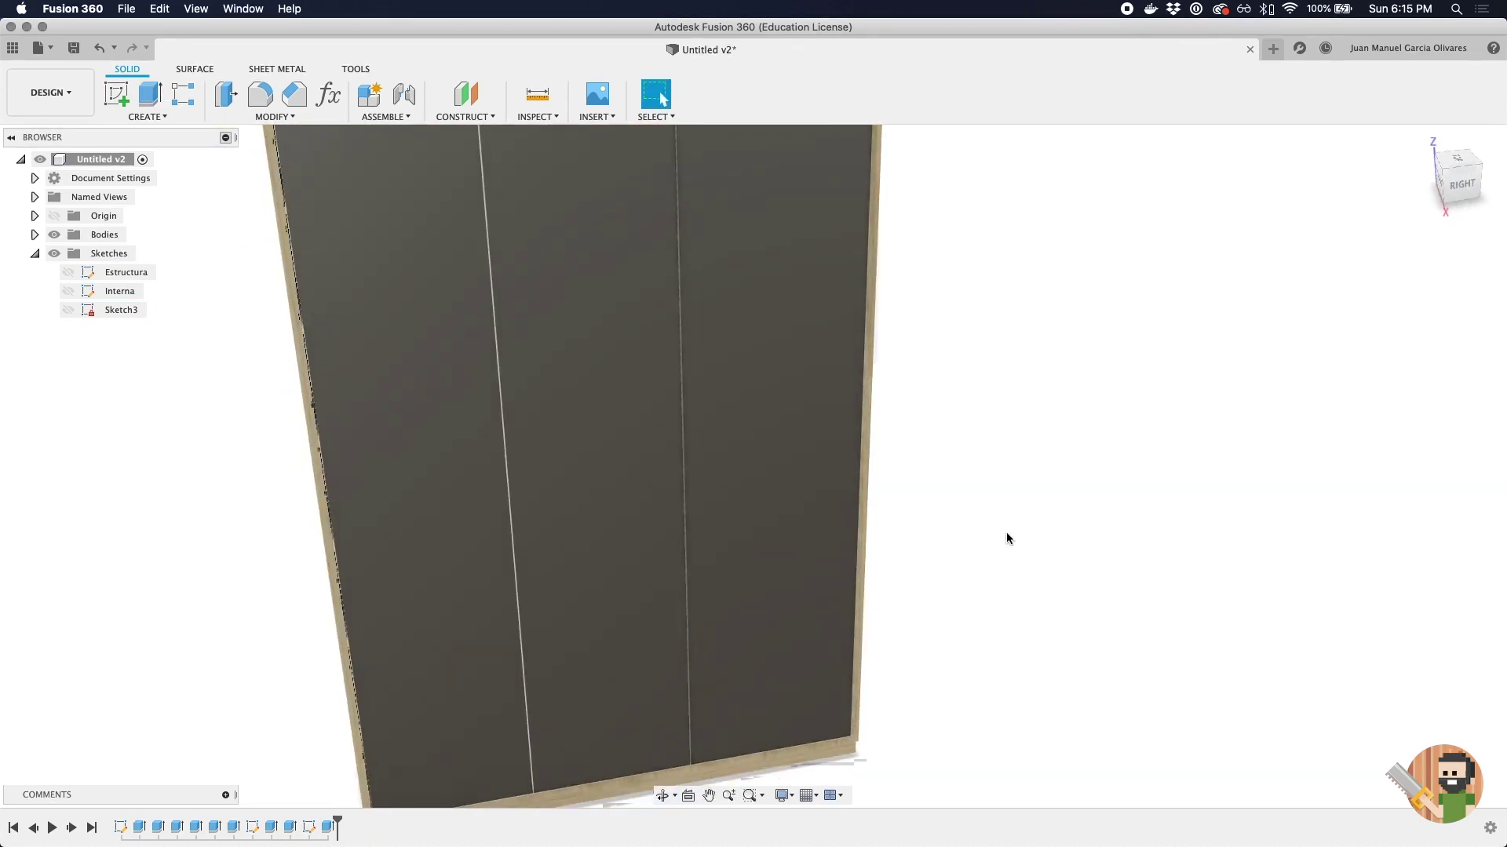
pyautogui.press('a')
pyautogui.click(1106, 324)
pyautogui.moveTo(1107, 325); pyautogui.dragTo(437, 372)
pyautogui.keyDown('shift'); pyautogui.hscroll(5, 975, 525); pyautogui.keyUp('shift')
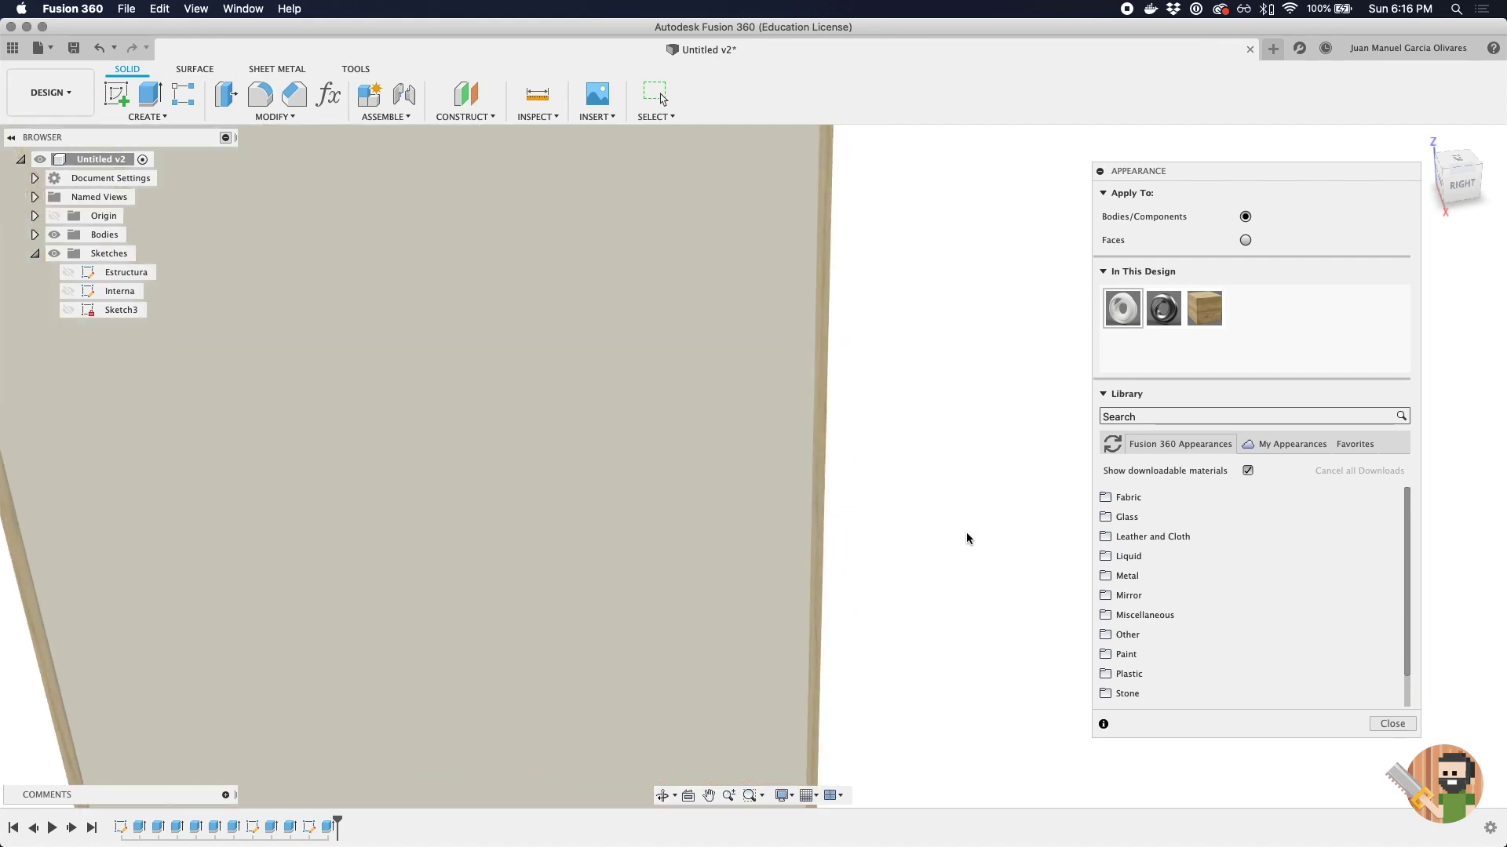
pyautogui.keyDown('shift'); pyautogui.hscroll(5, 967, 532); pyautogui.keyUp('shift')
pyautogui.moveTo(967, 532)
pyautogui.keyDown('shift'); pyautogui.mouseDown(button='middle')
pyautogui.moveTo(907, 538)
pyautogui.moveTo(950, 533)
pyautogui.mouseUp(button='middle'); pyautogui.keyUp('shift')
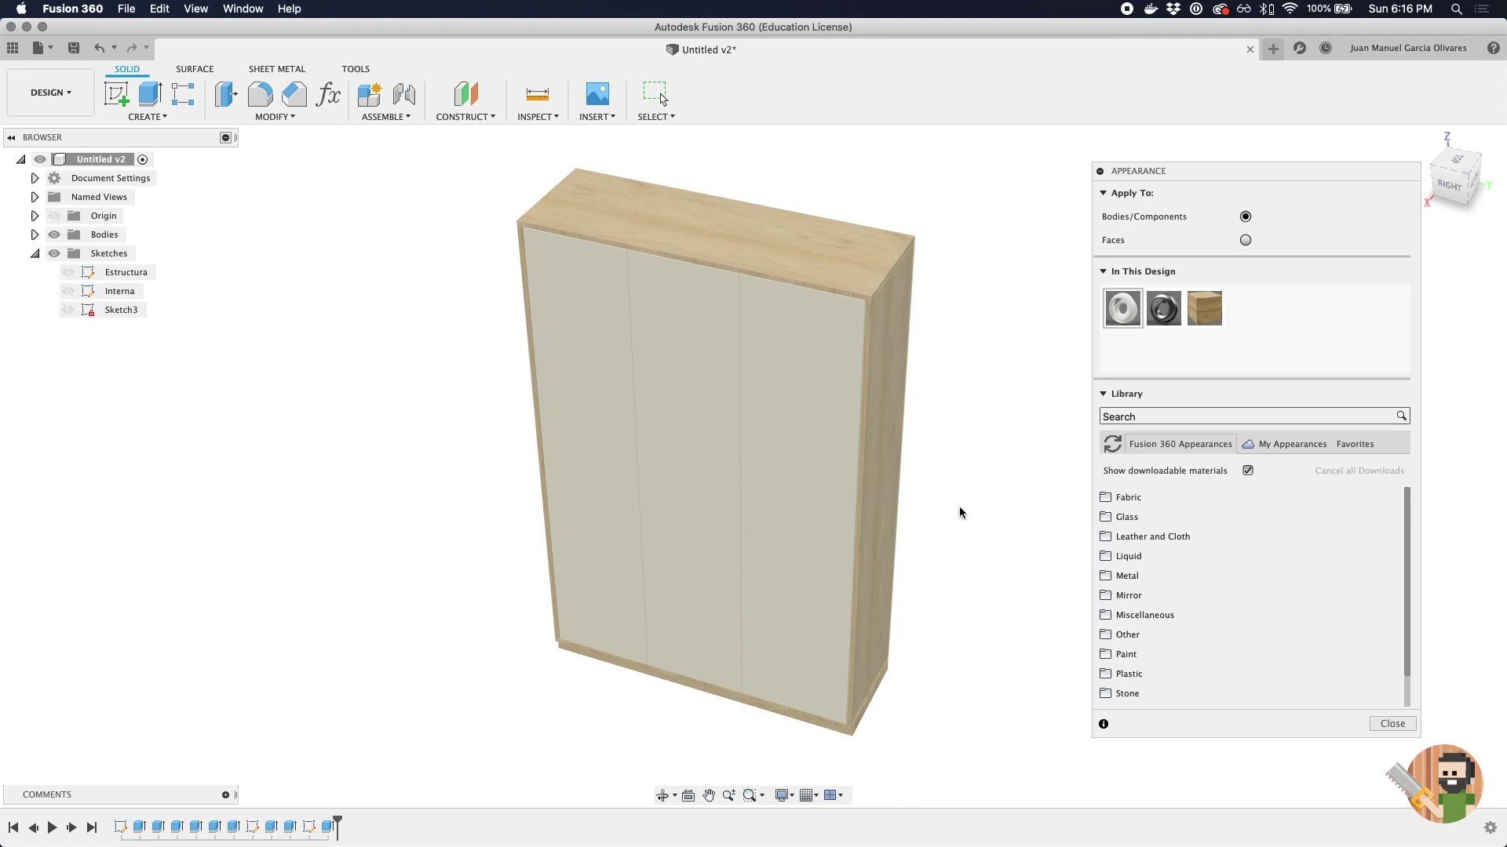
pyautogui.press('Escape')
# Step: Swing the left door open by rotating its body -65 degrees about its outer vertical edge
pyautogui.click(616, 407)
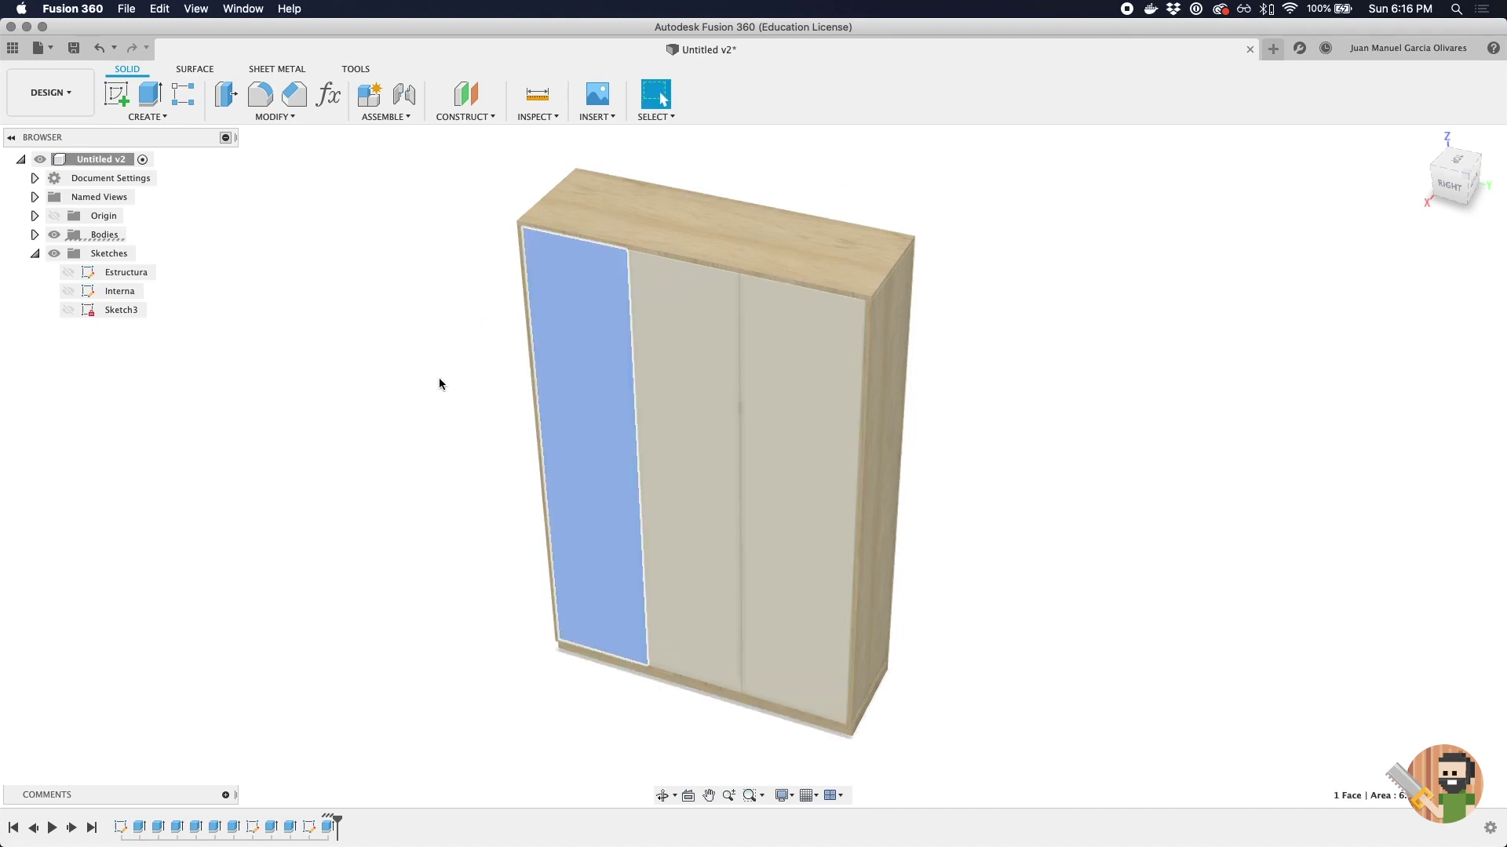
pyautogui.click(35, 235)
pyautogui.click(120, 724)
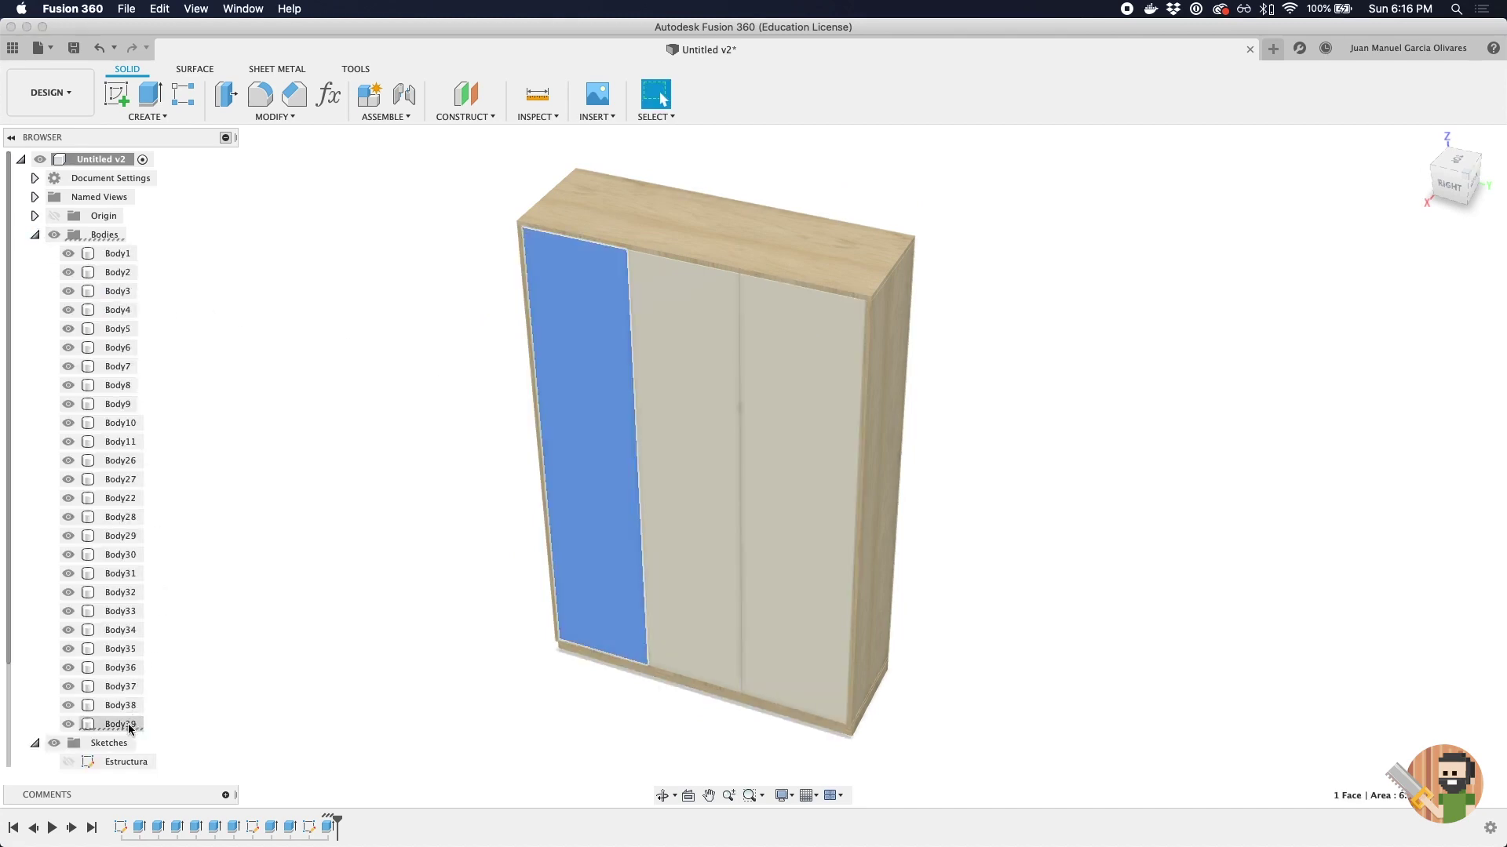
pyautogui.press('m')
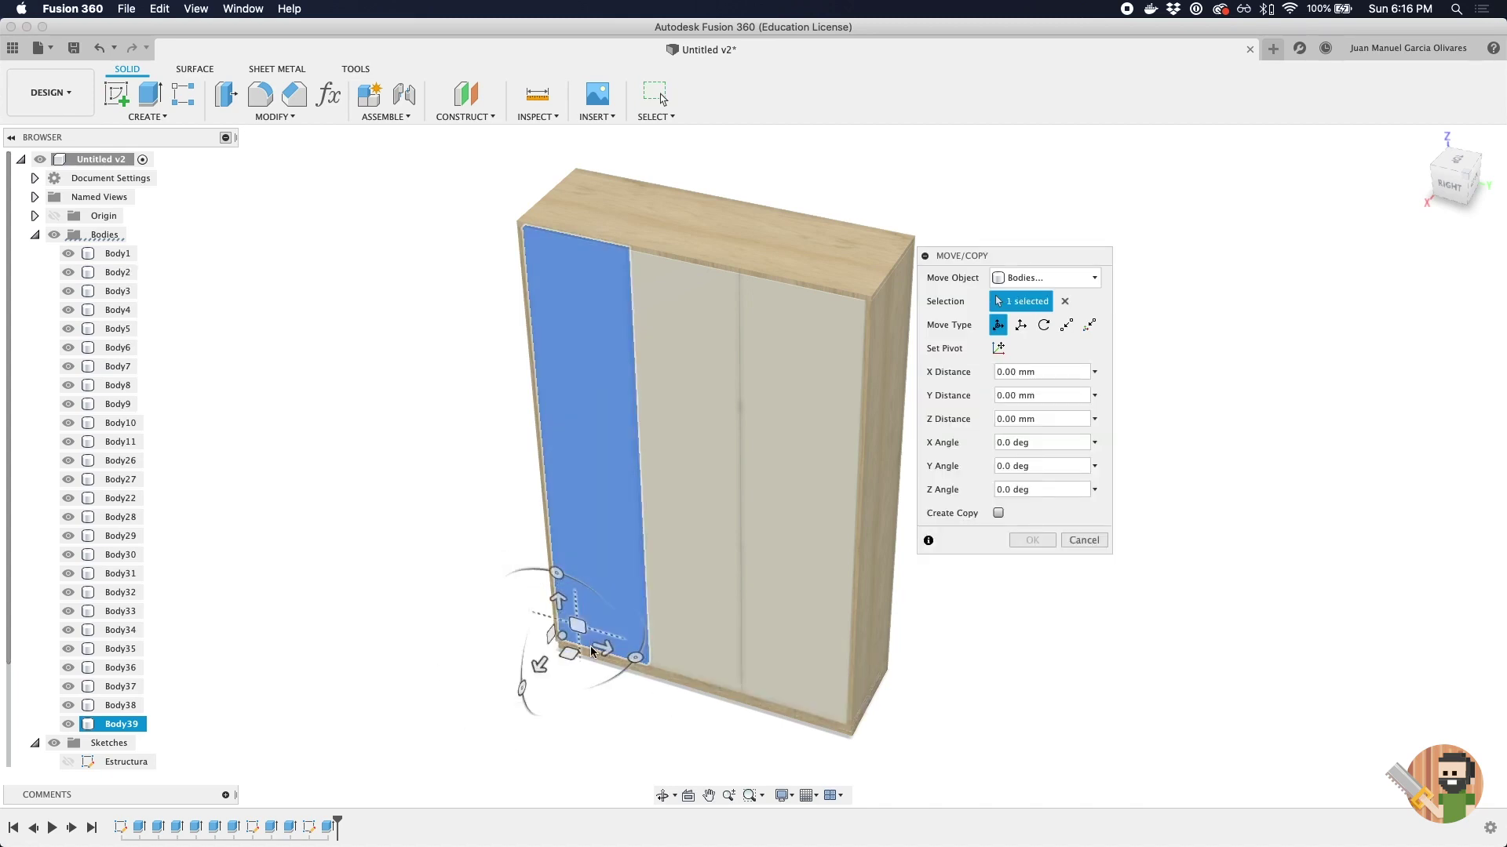
pyautogui.moveTo(634, 658); pyautogui.dragTo(558, 668)
pyautogui.press('Return')
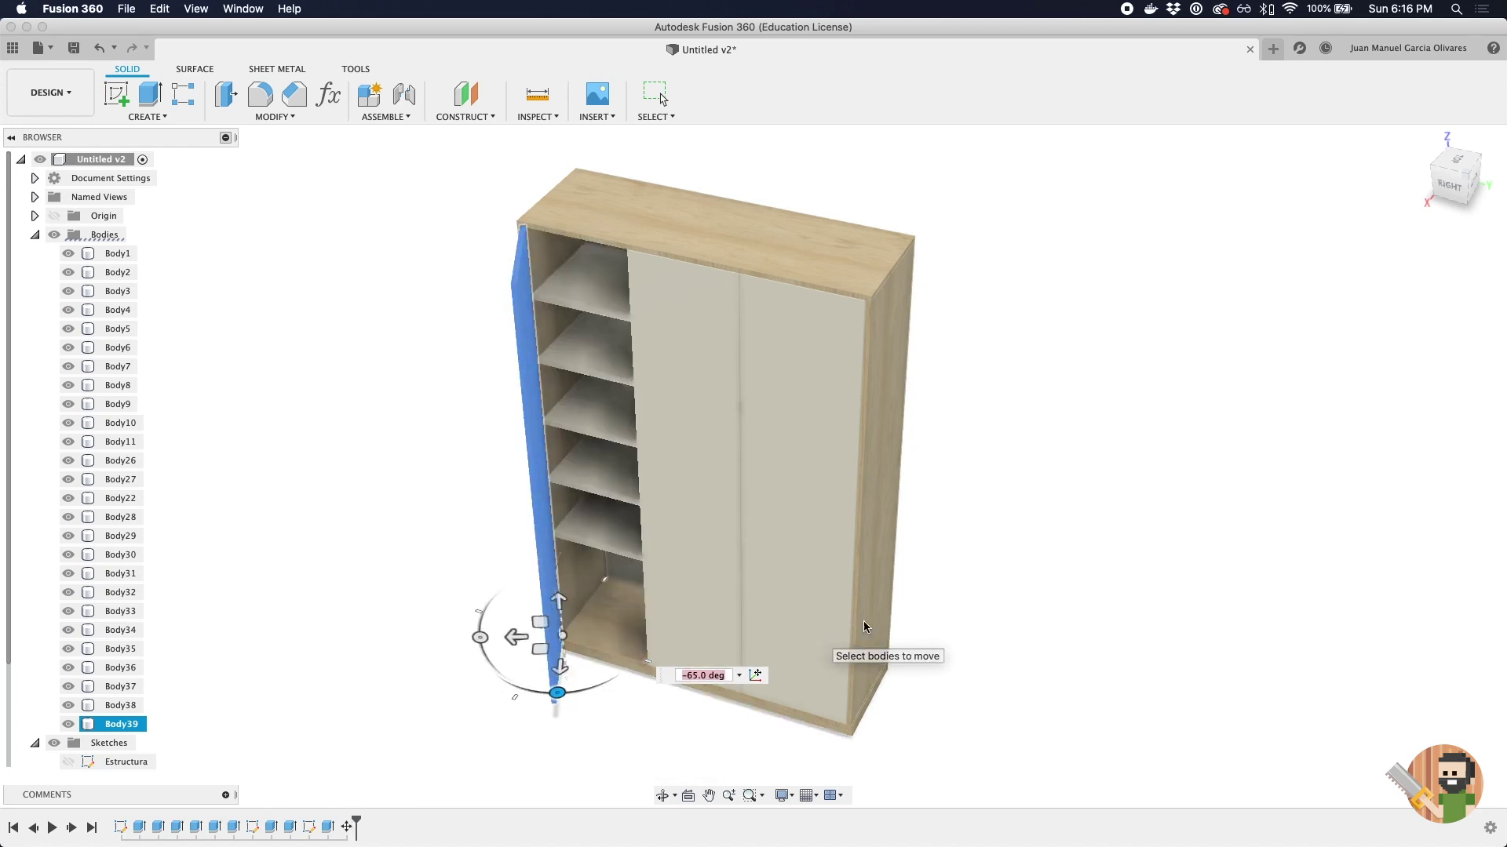
pyautogui.click(852, 494)
pyautogui.click(123, 687)
pyautogui.press('m')
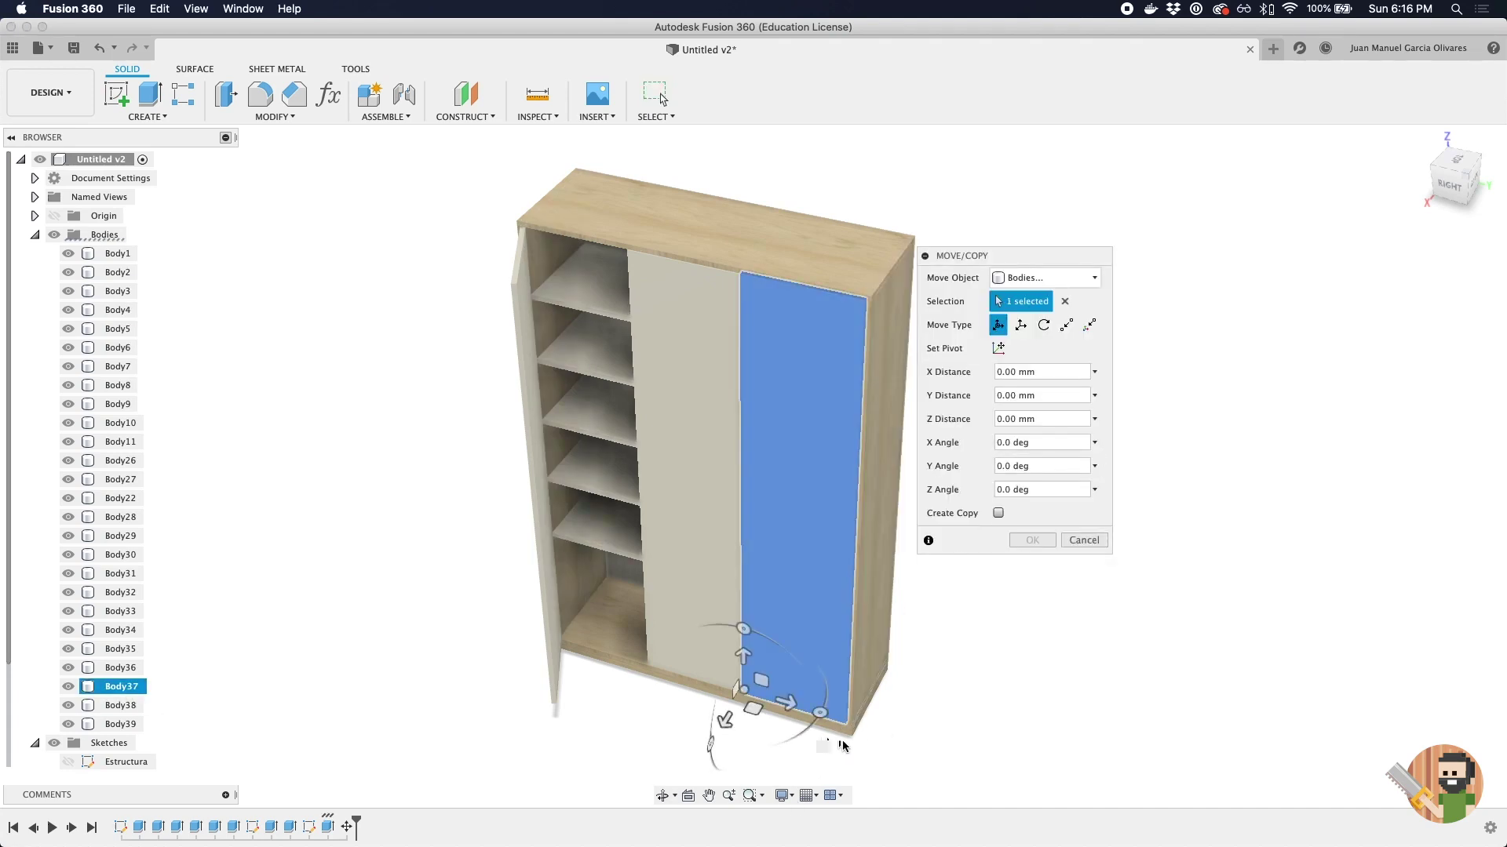
pyautogui.scroll(5, 675, 628)
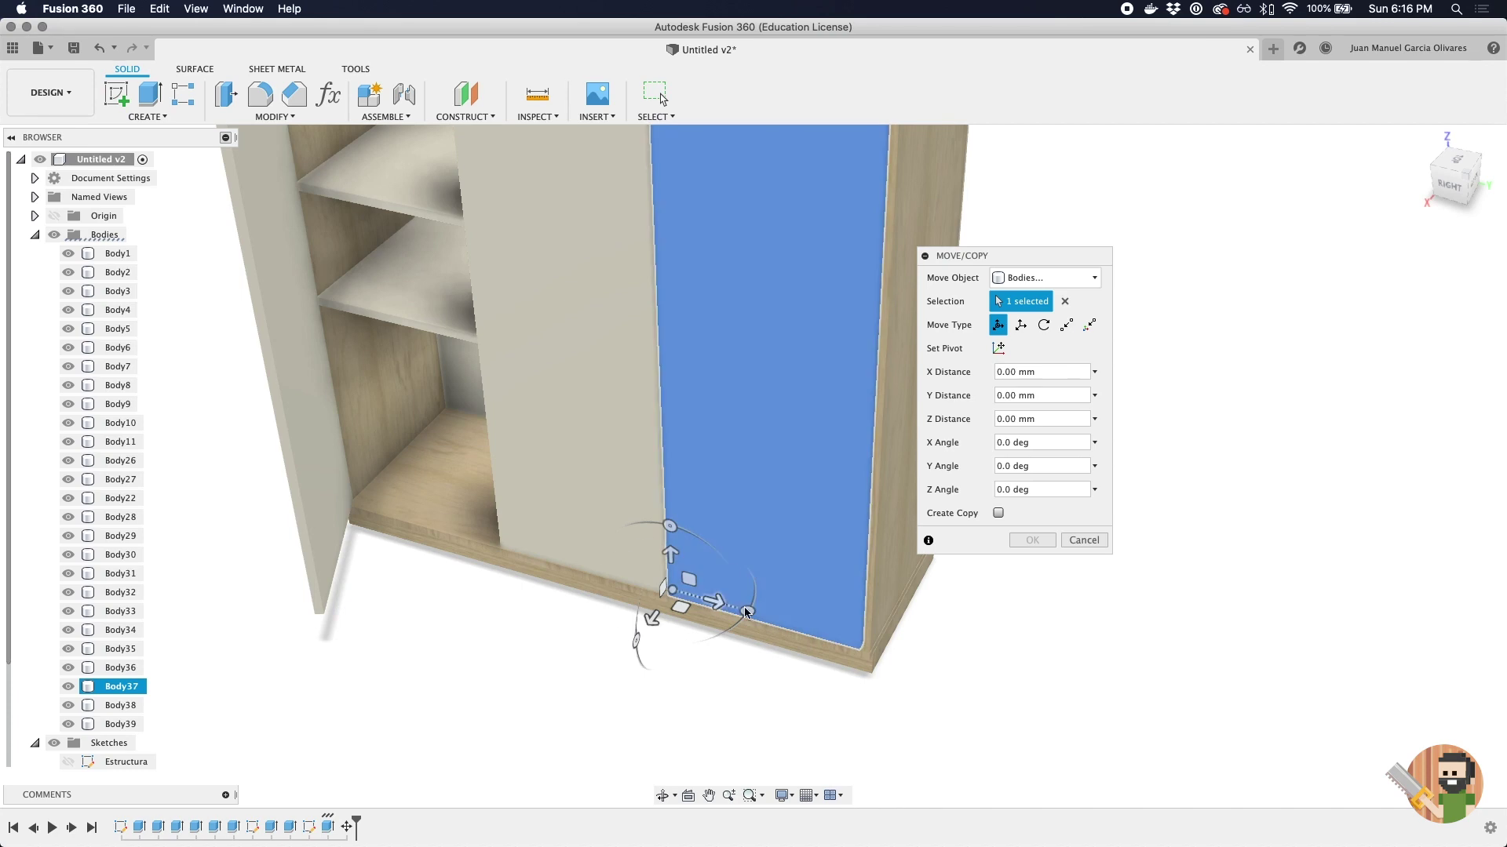
pyautogui.moveTo(746, 612); pyautogui.dragTo(682, 645)
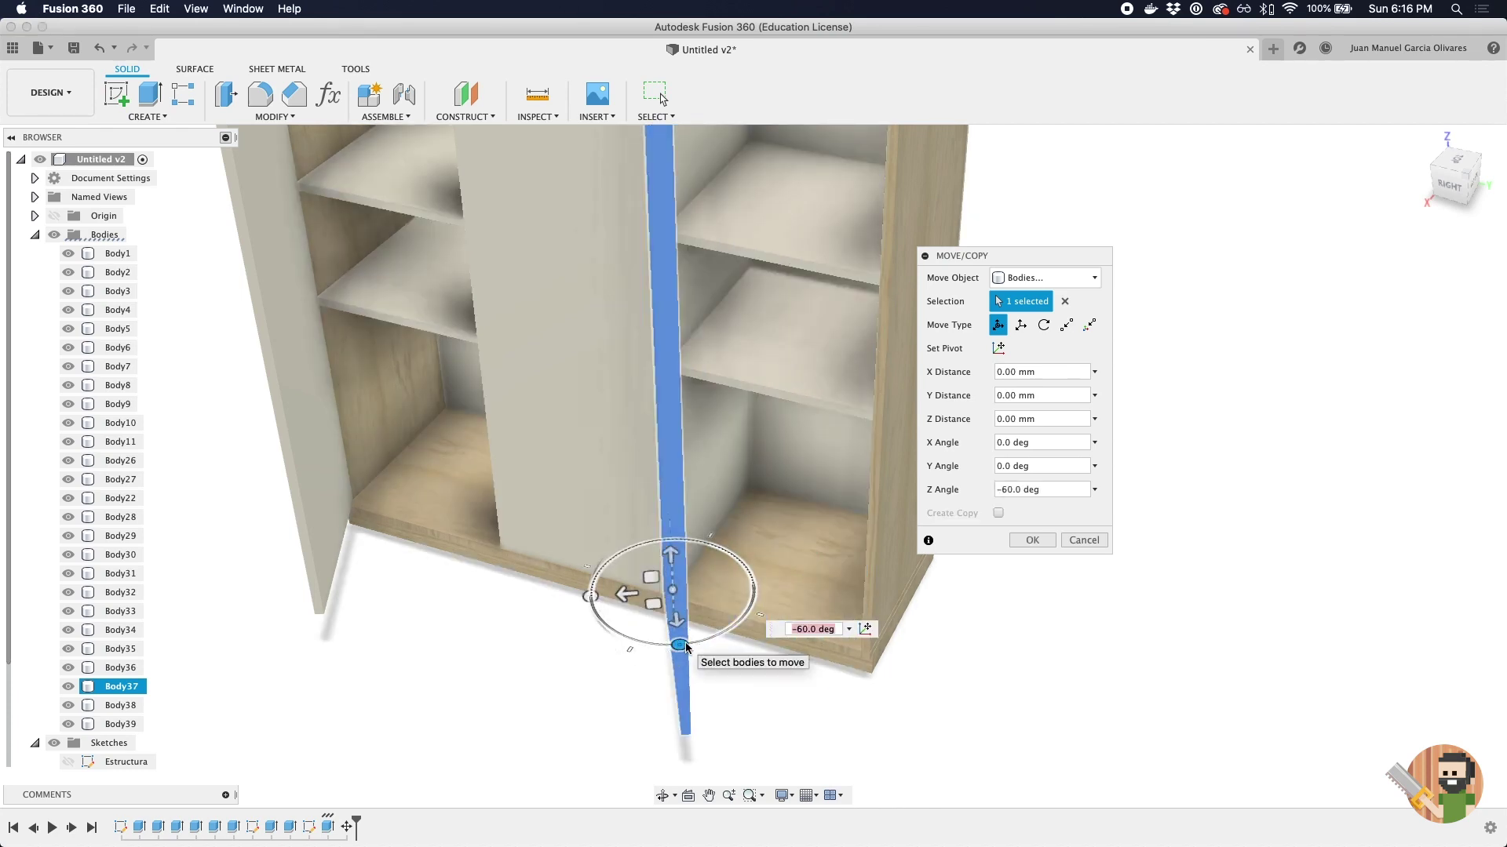
pyautogui.press('Return')
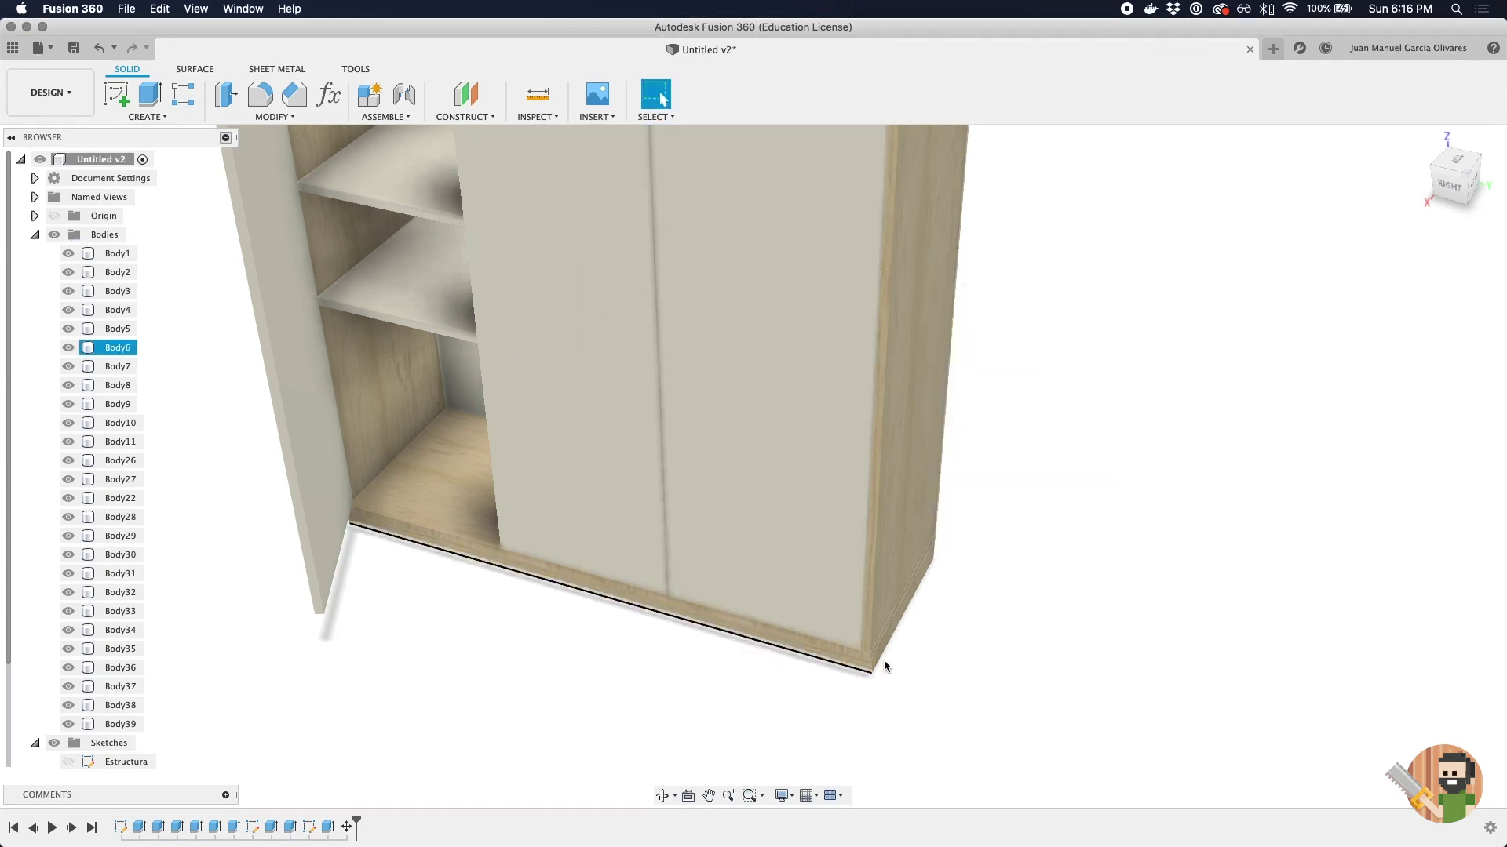
# Step: Start a Move on the right door's body and place its pivot at the door's lower corner beside the wardrobe's right side panel
pyautogui.click(723, 521)
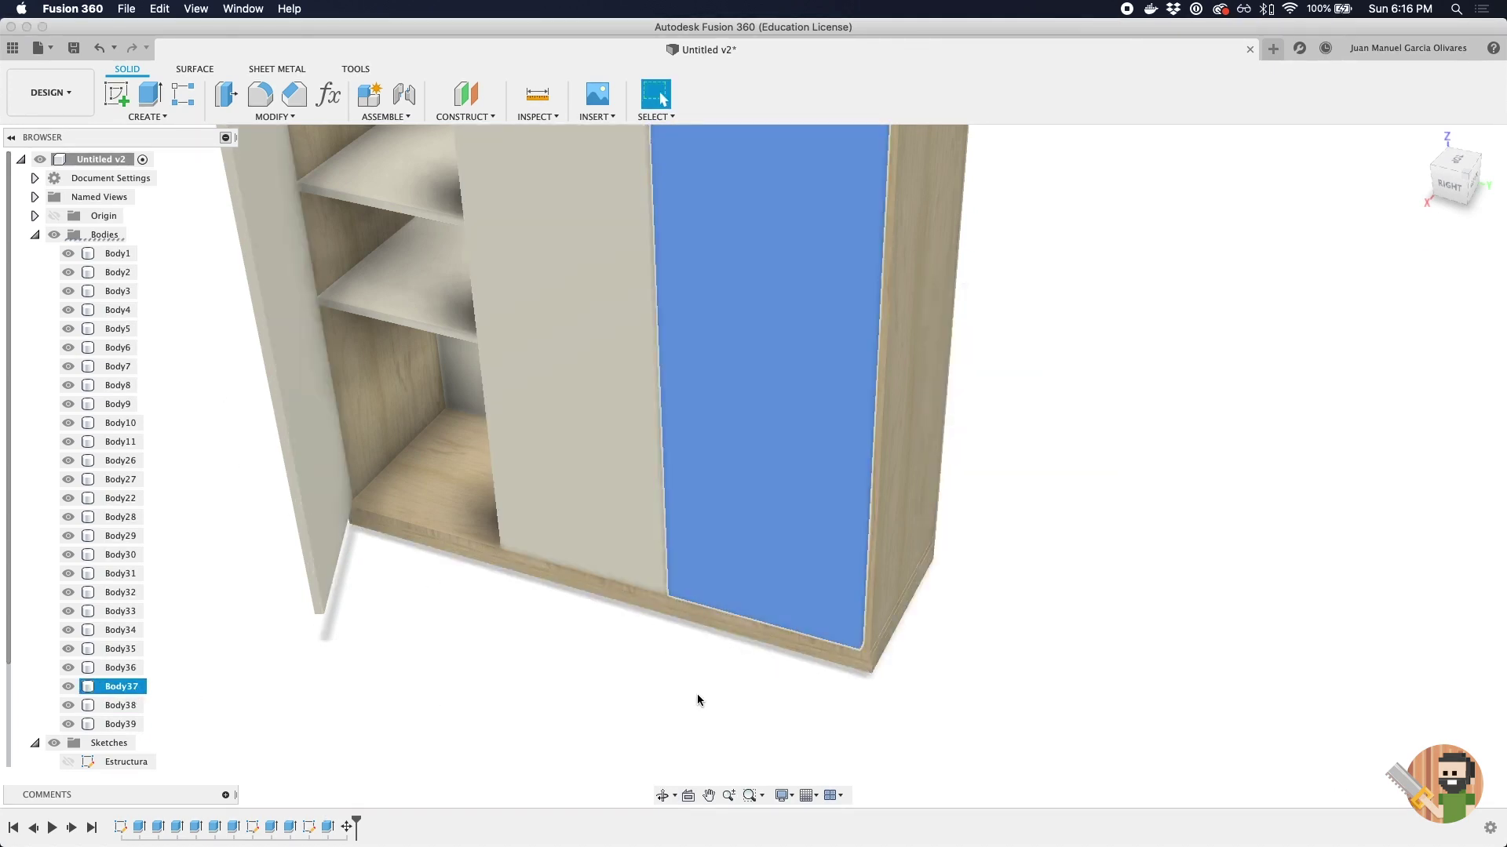
pyautogui.press('m')
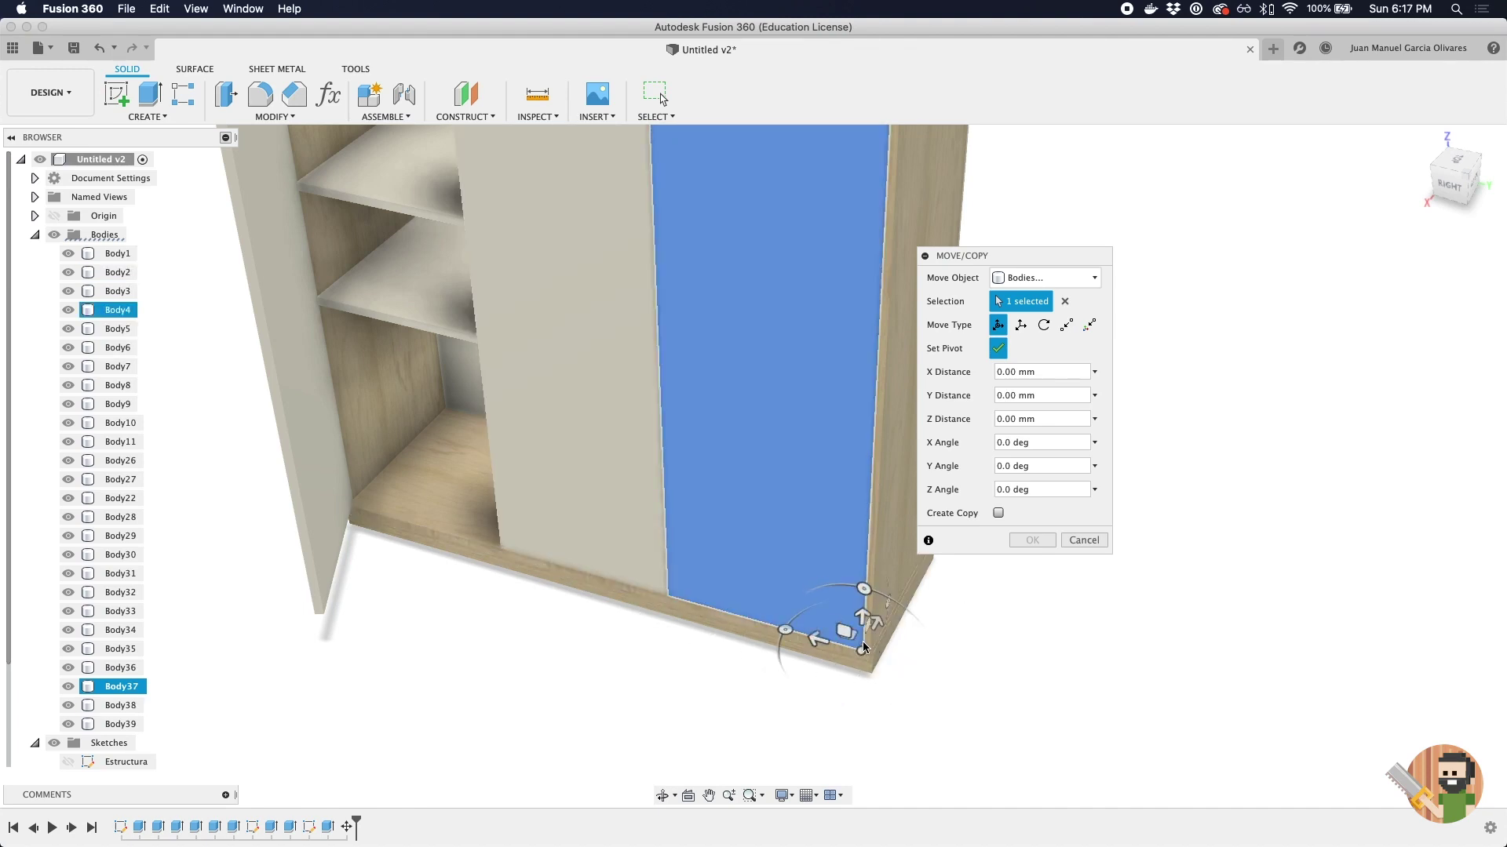
pyautogui.scroll(3, 863, 644)
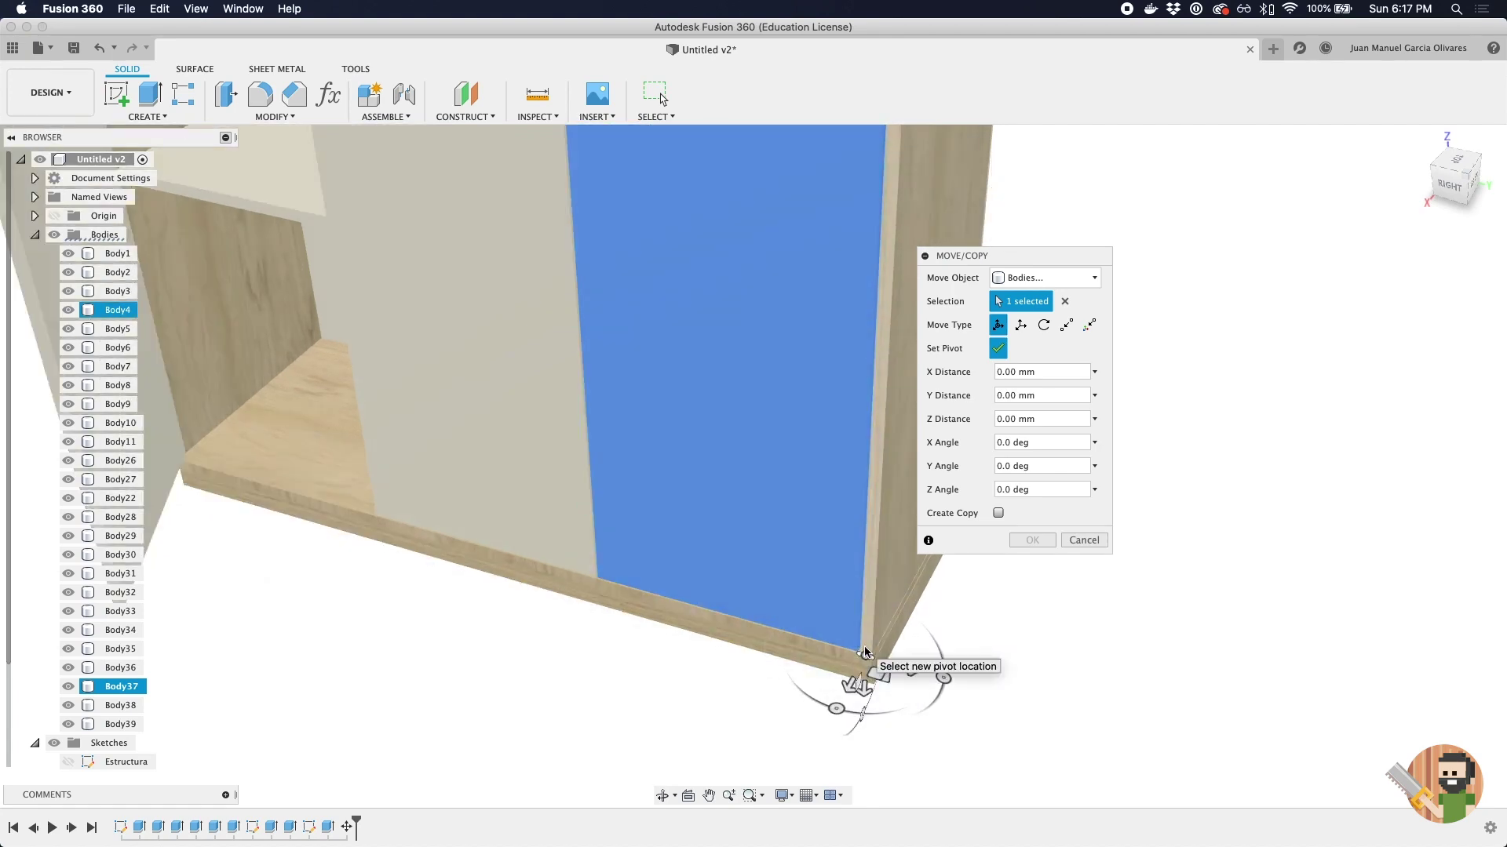
pyautogui.scroll(4, 864, 648)
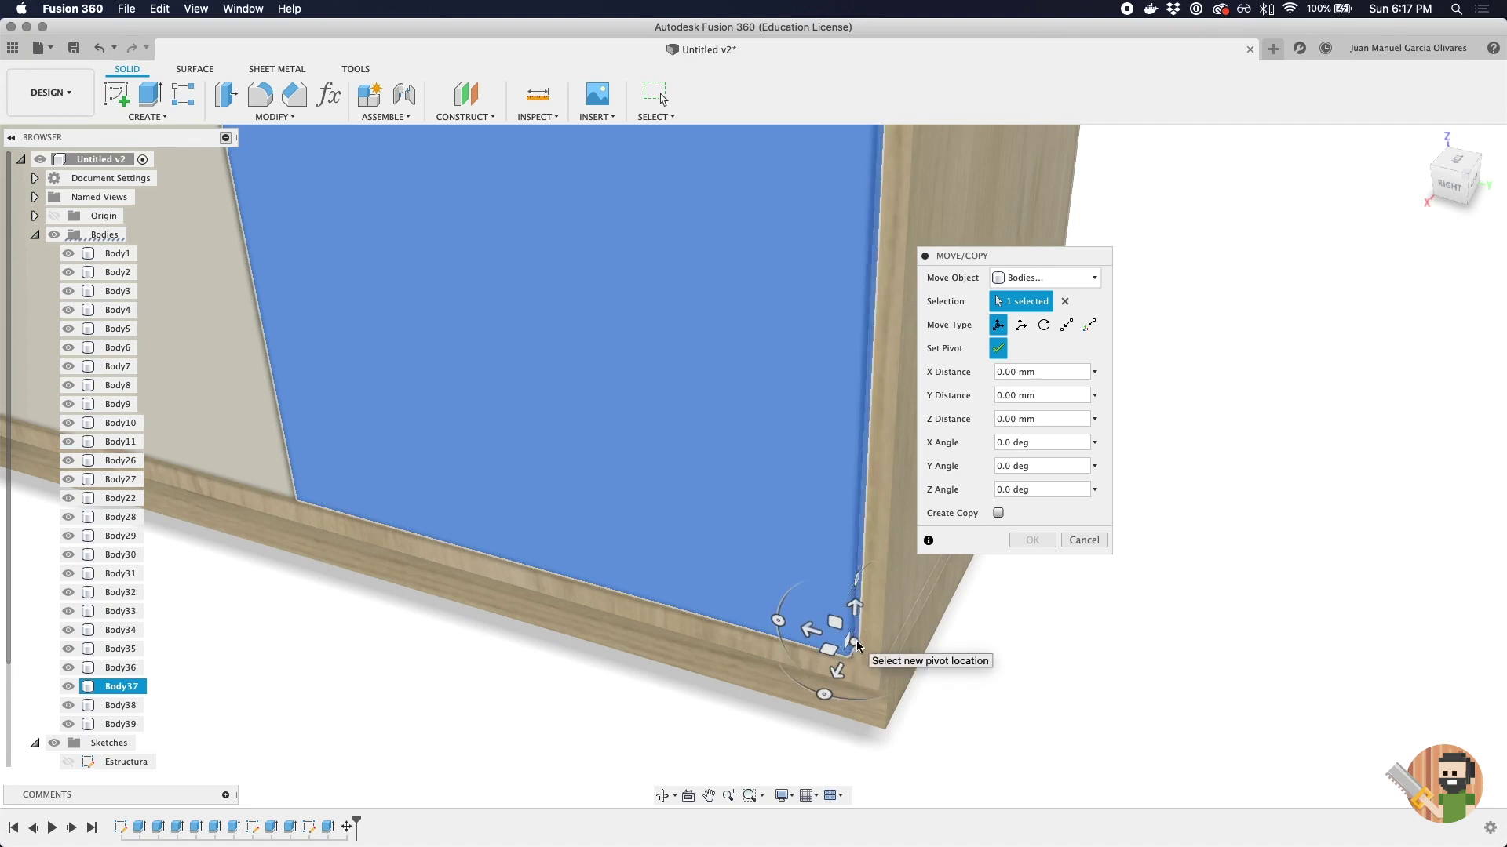
pyautogui.click(998, 350)
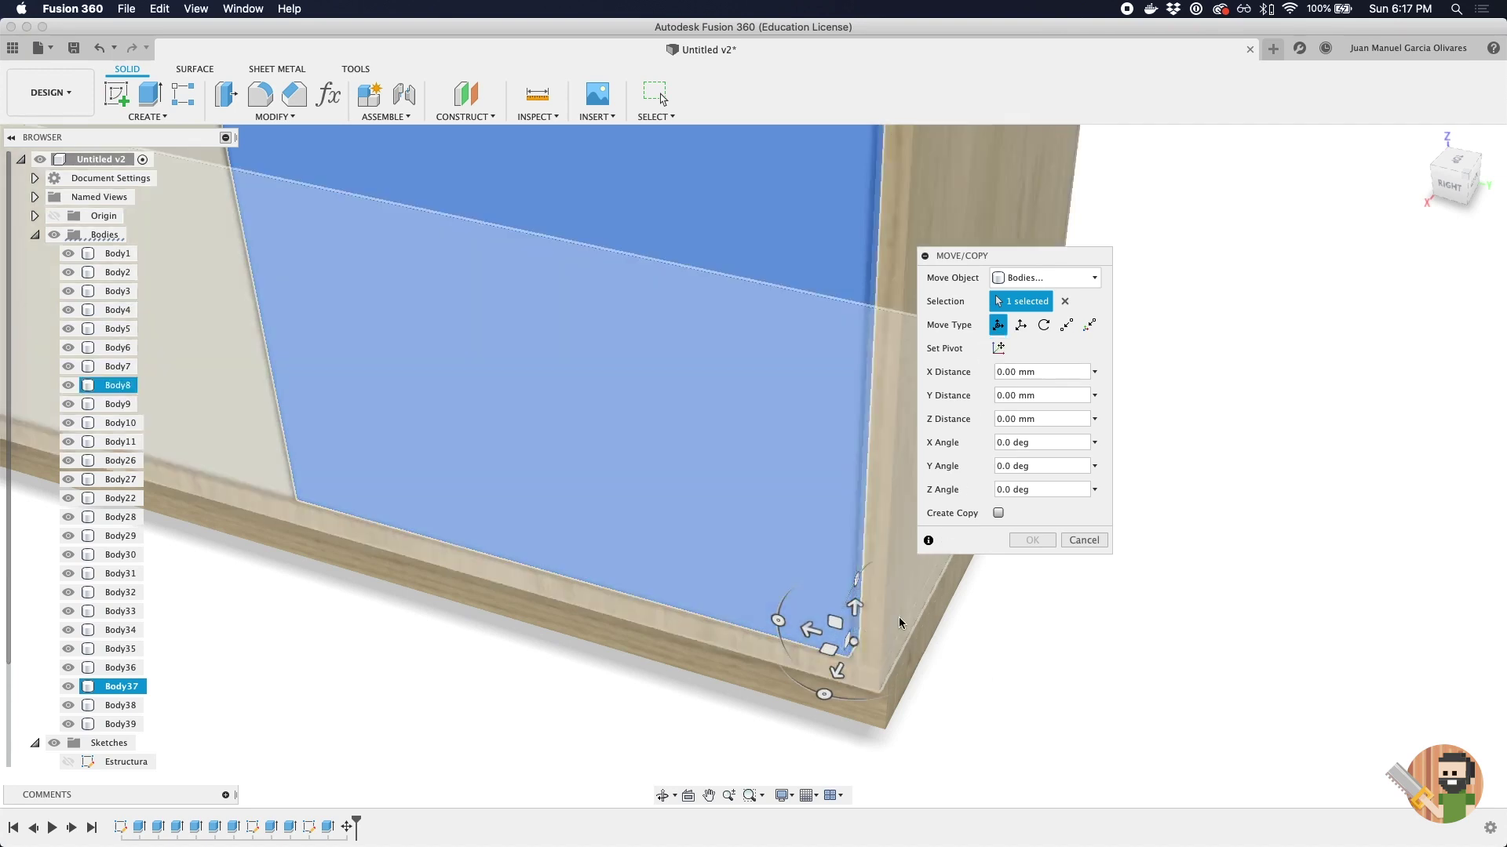
# Step: Swing the right door open by rotating its body 65 degrees about the vertical axis through the pivot
pyautogui.moveTo(775, 620); pyautogui.dragTo(864, 681)
pyautogui.scroll(-3, 803, 687)
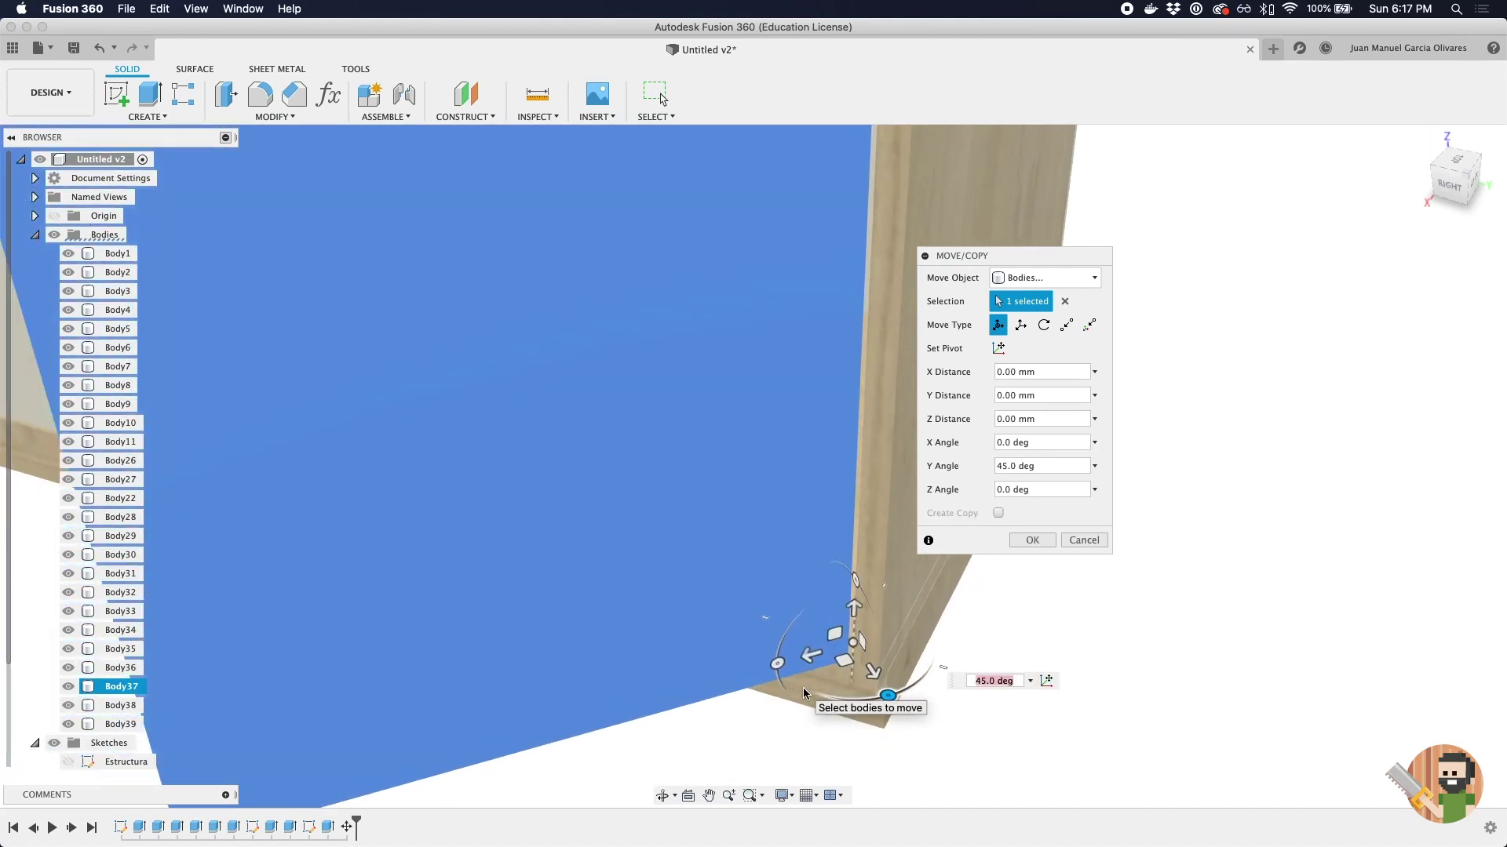
pyautogui.scroll(-4, 803, 688)
pyautogui.moveTo(847, 710); pyautogui.dragTo(878, 716)
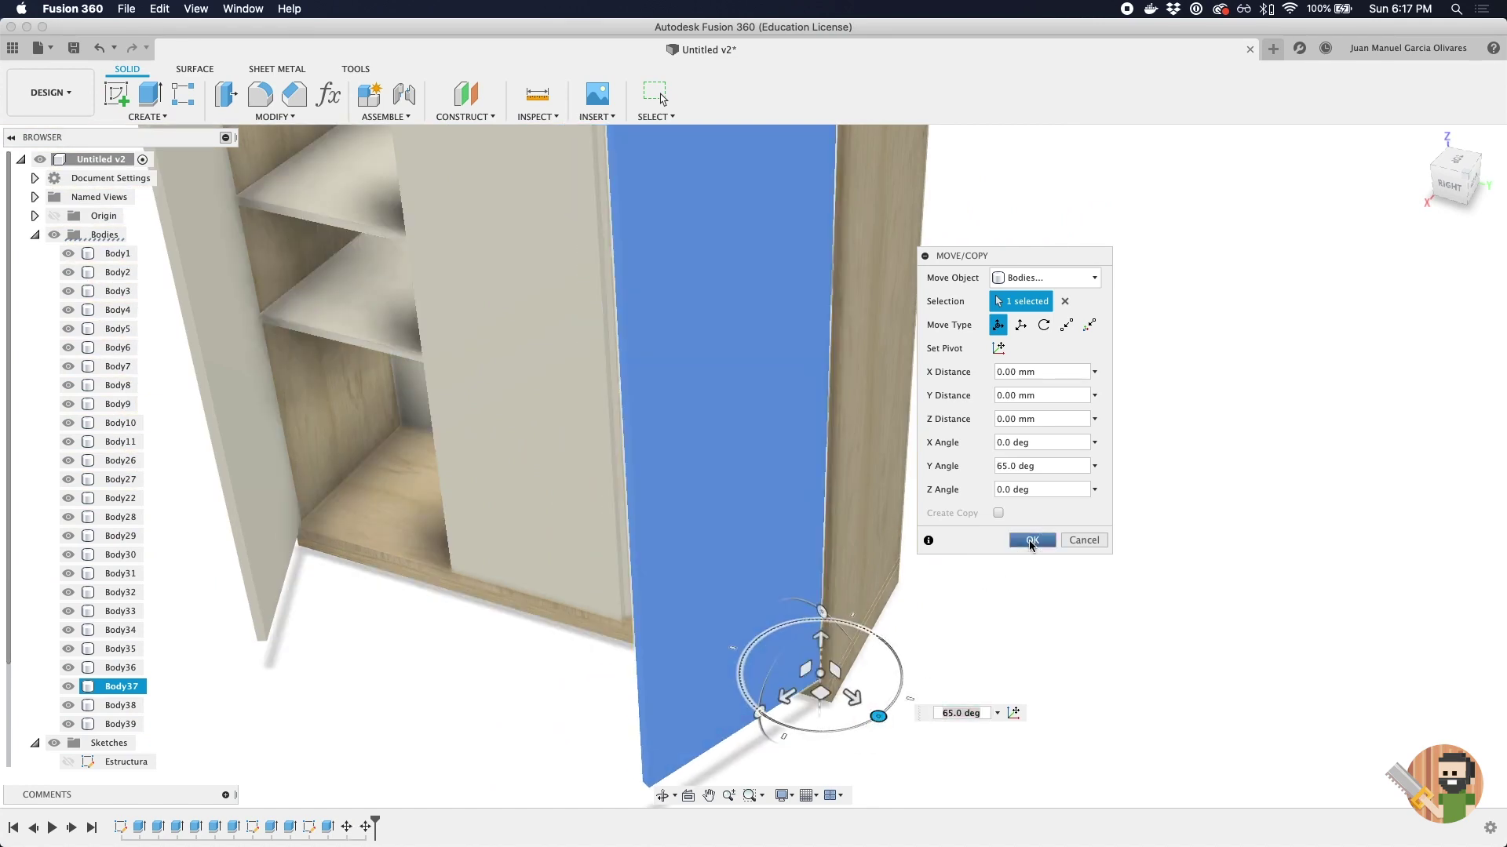
pyautogui.click(1030, 540)
# Step: Start a Move on the middle door's body and place its pivot at the door's lower right front corner
pyautogui.scroll(-5, 965, 625)
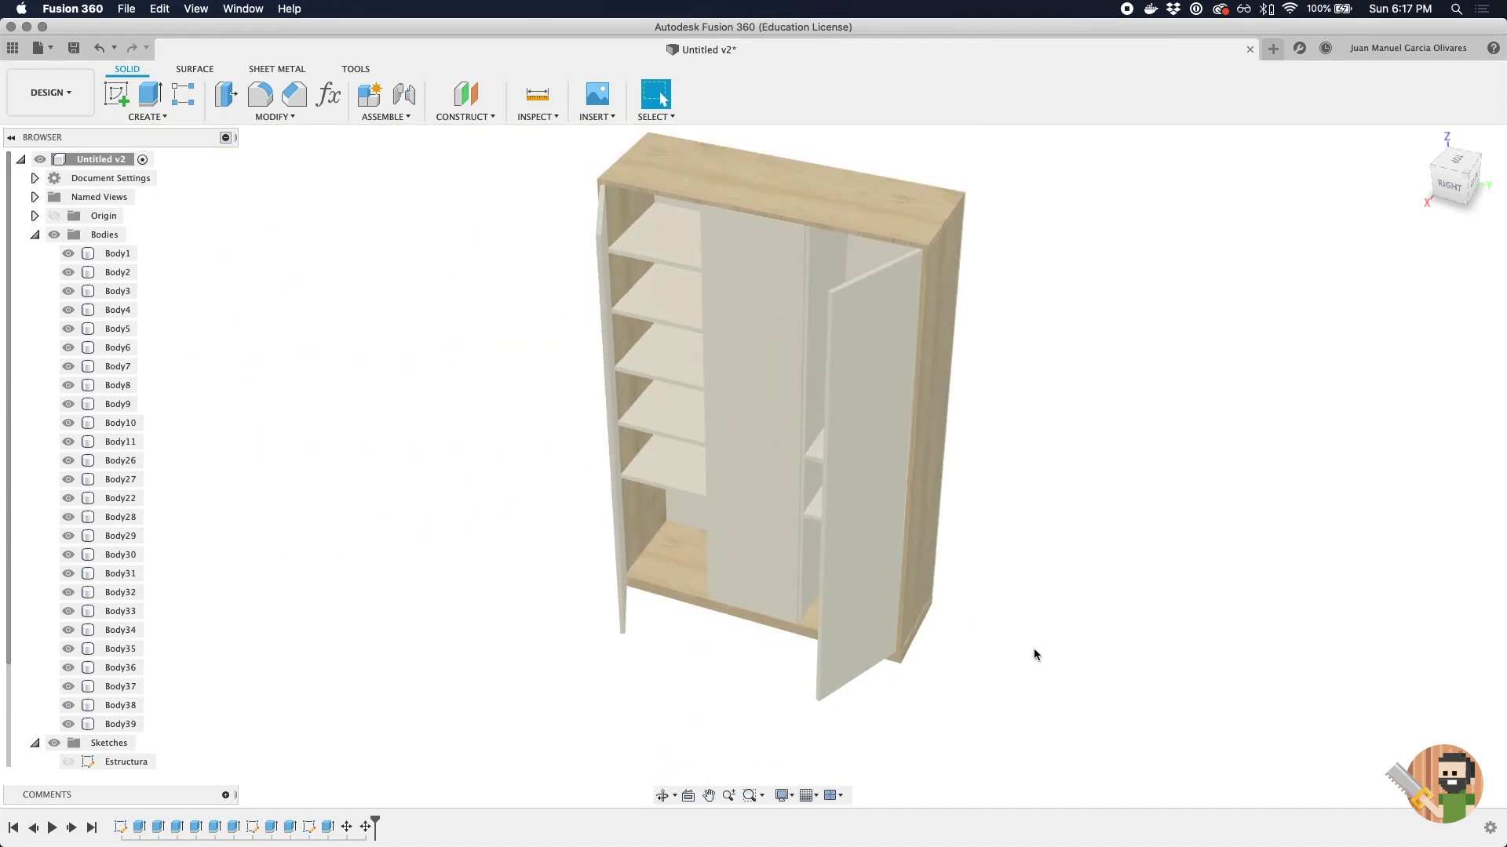
pyautogui.click(750, 561)
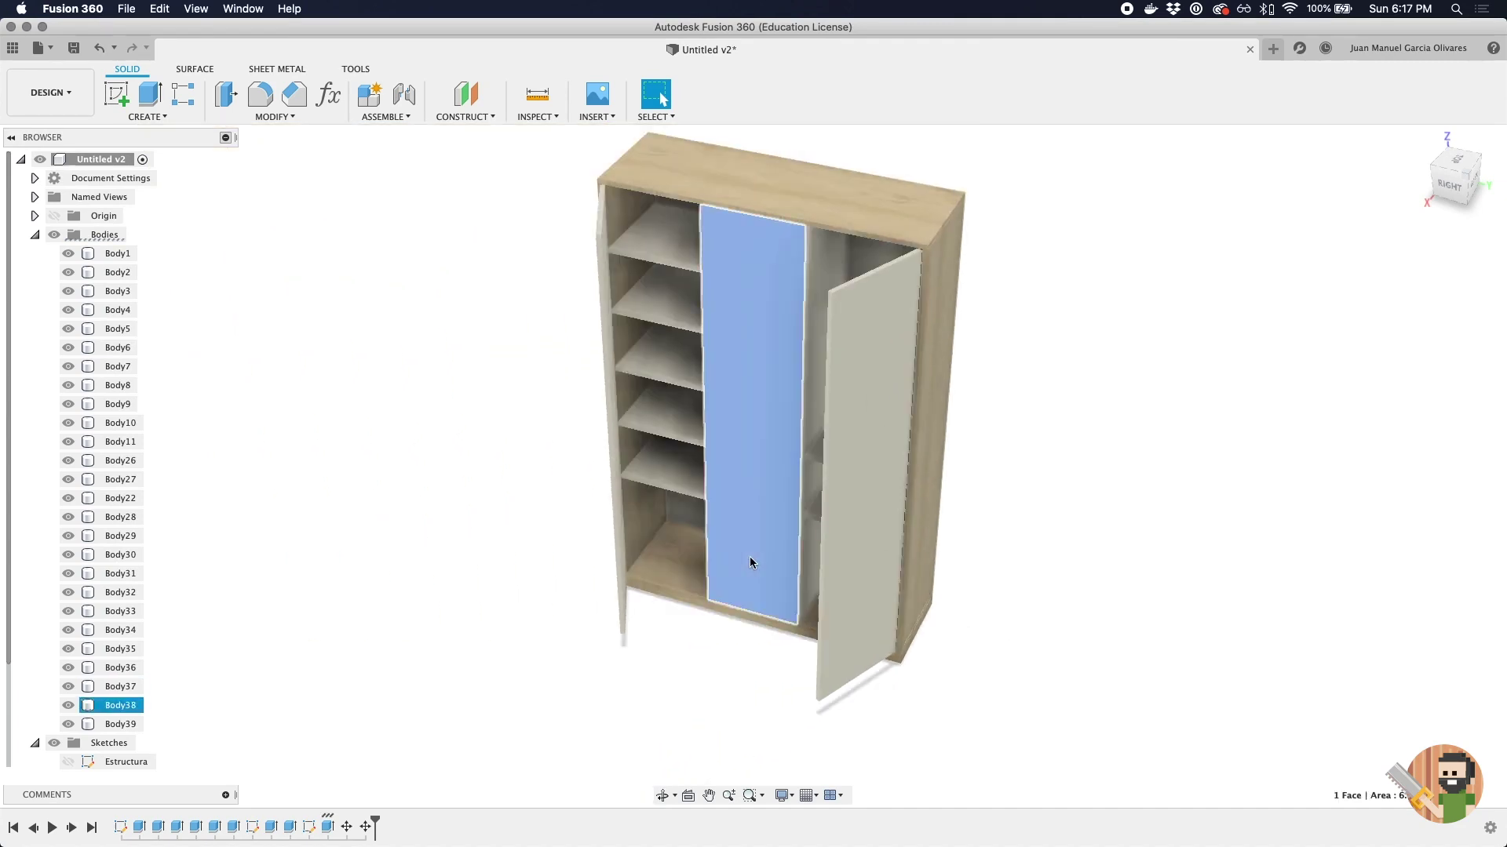
pyautogui.click(115, 706)
pyautogui.press('m')
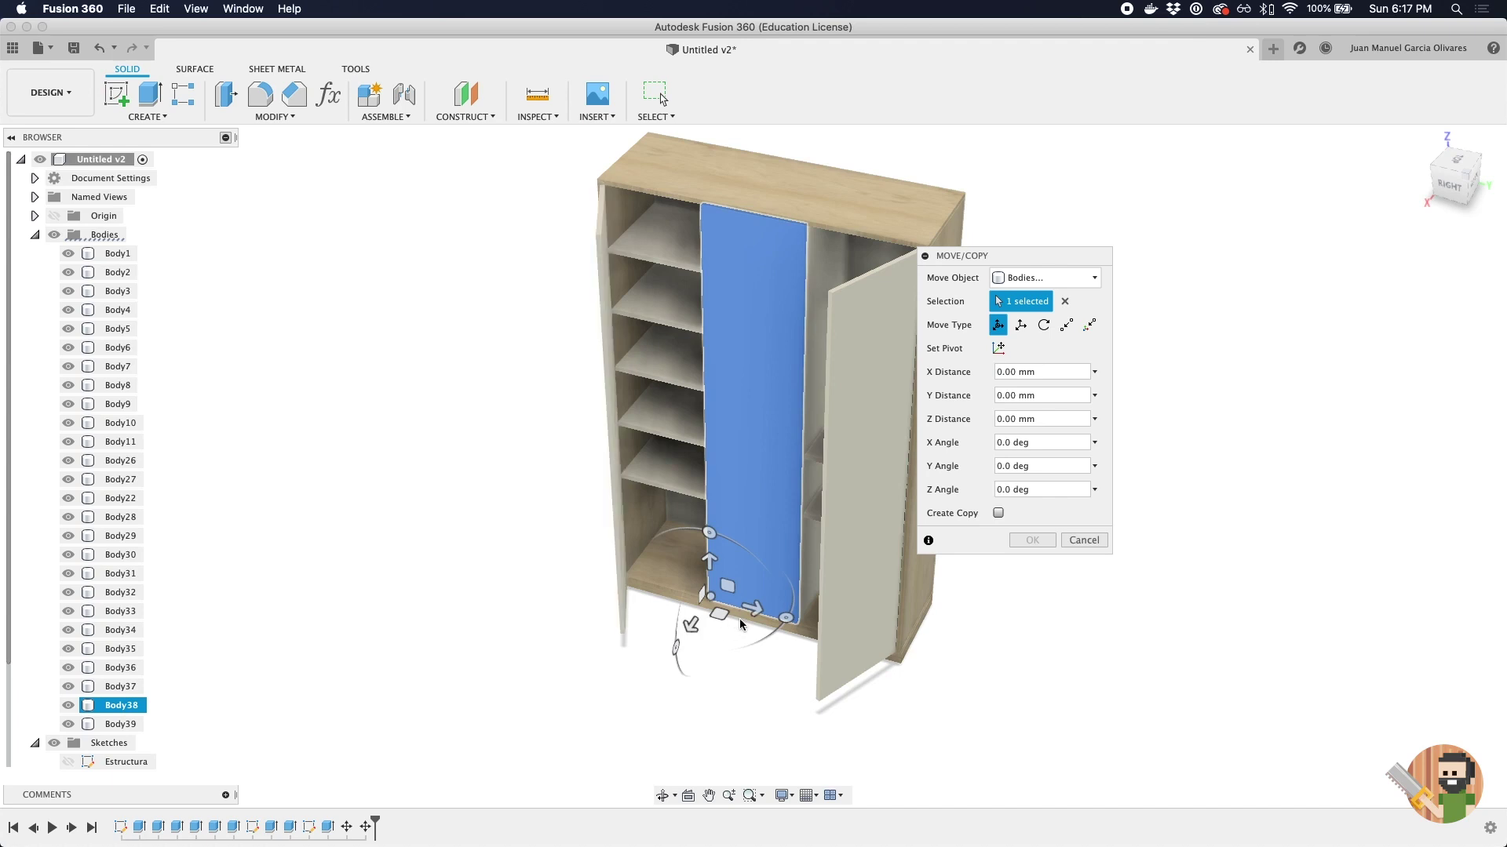
pyautogui.scroll(5, 732, 622)
pyautogui.scroll(3, 741, 619)
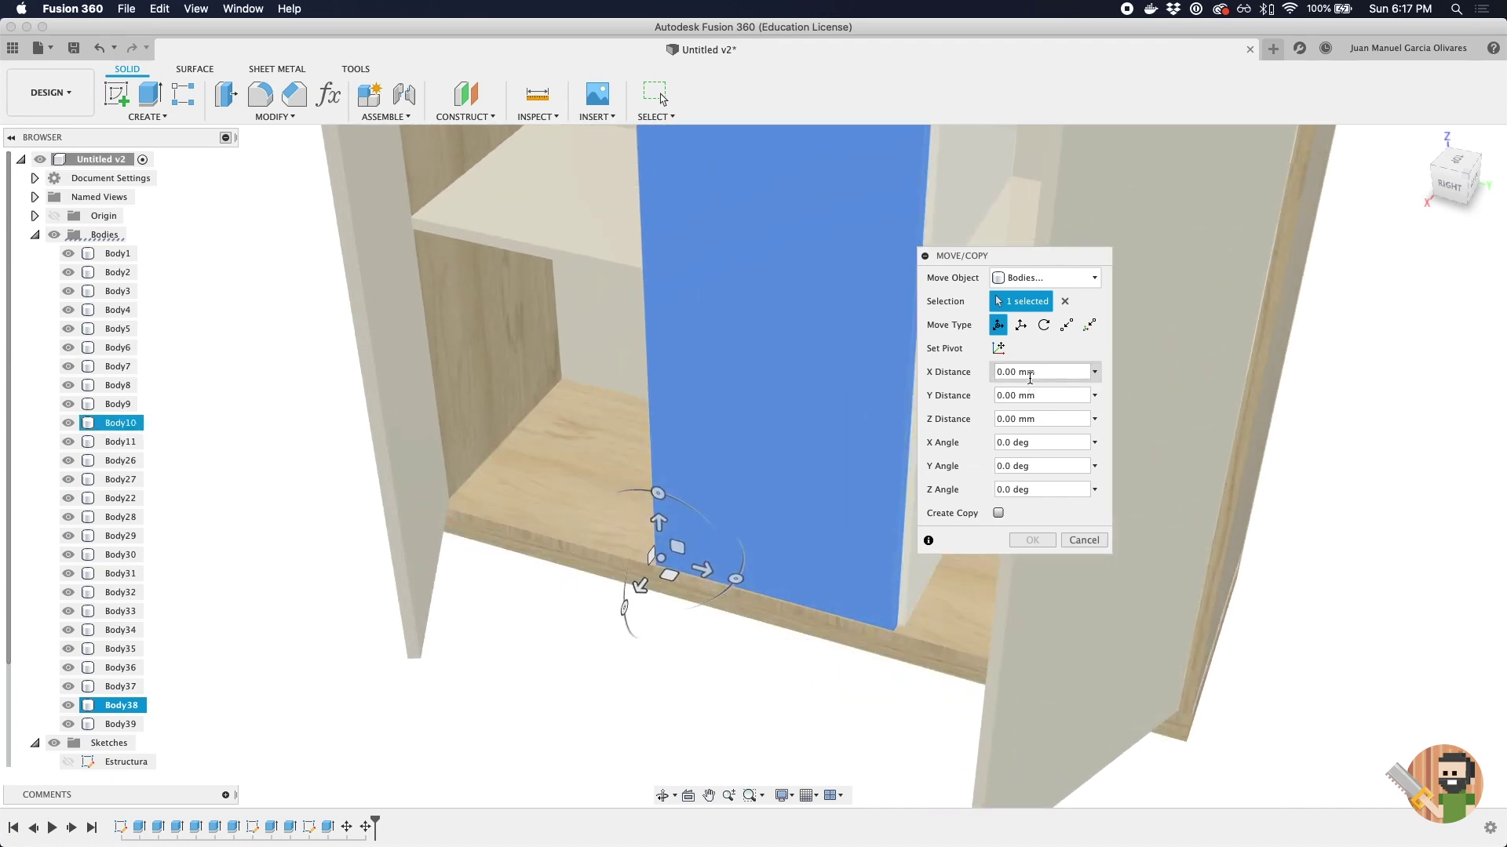
pyautogui.click(897, 626)
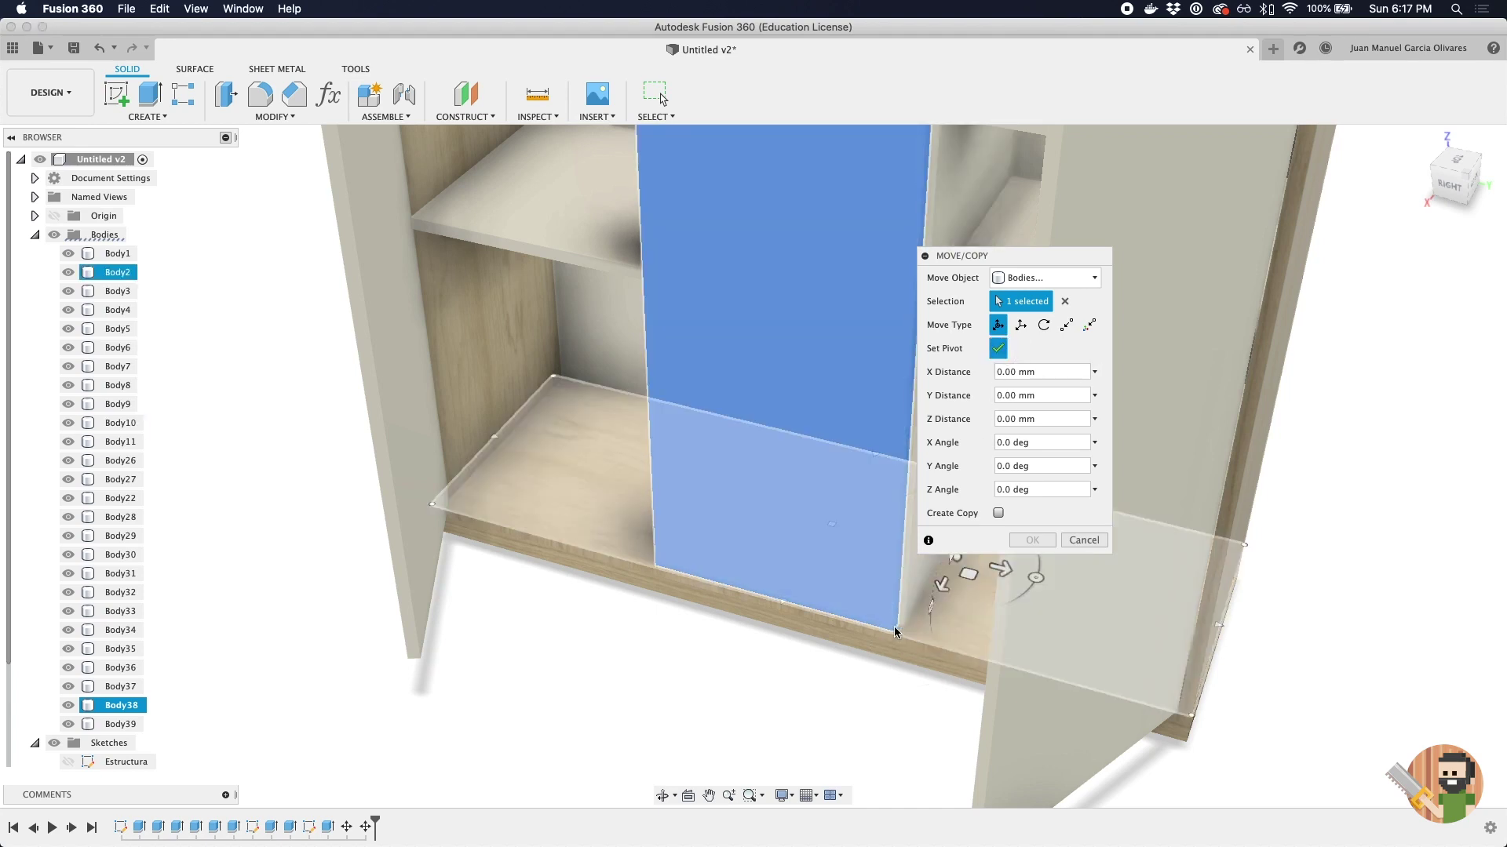
pyautogui.scroll(3, 900, 625)
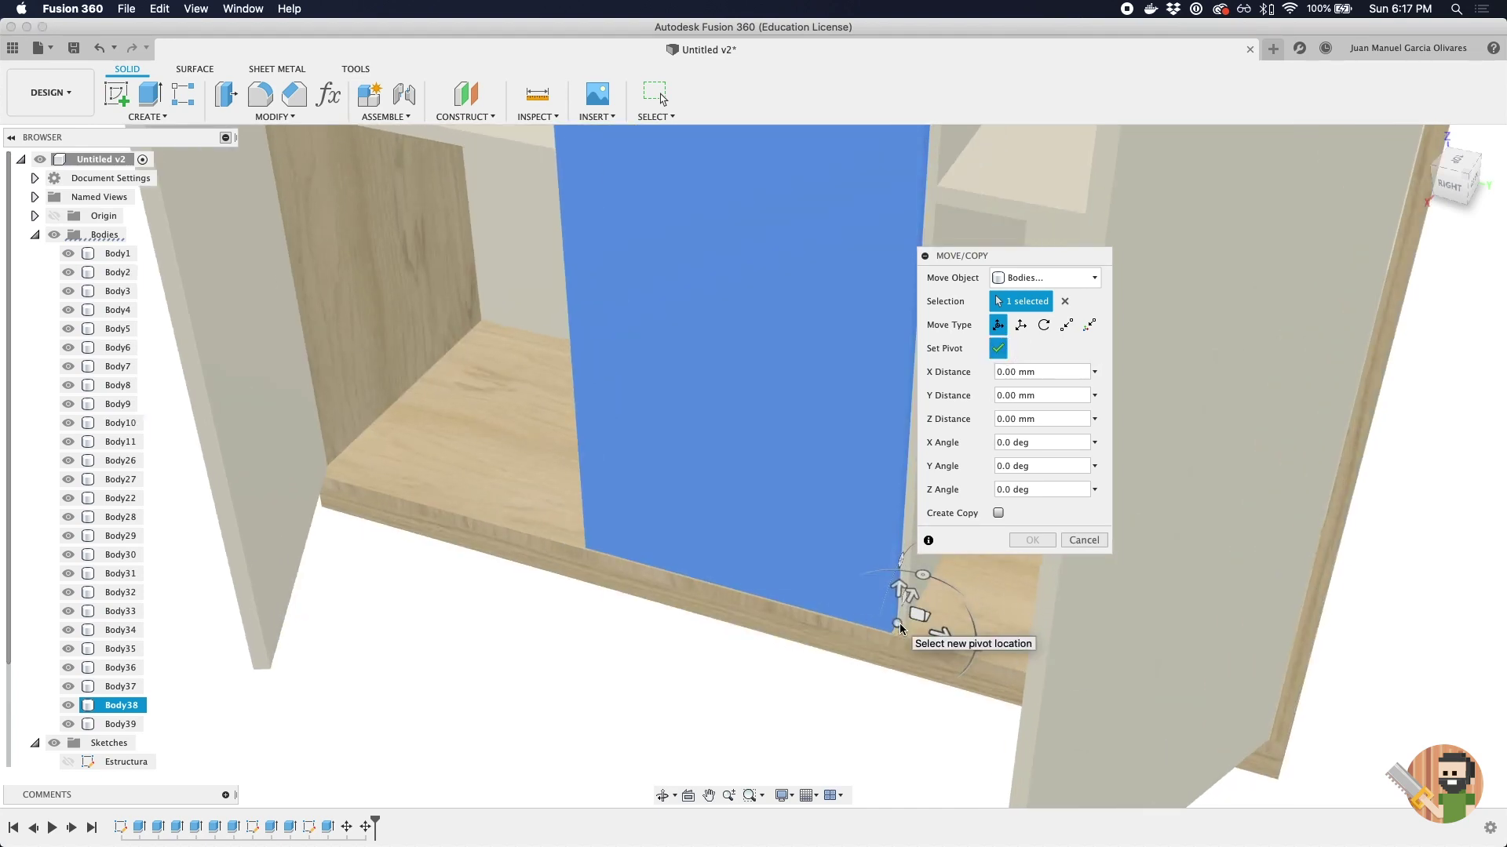
pyautogui.click(999, 349)
# Step: Swing the middle door open by rotating its body 65 degrees about the vertical axis through the pivot
pyautogui.moveTo(922, 575); pyautogui.dragTo(846, 582)
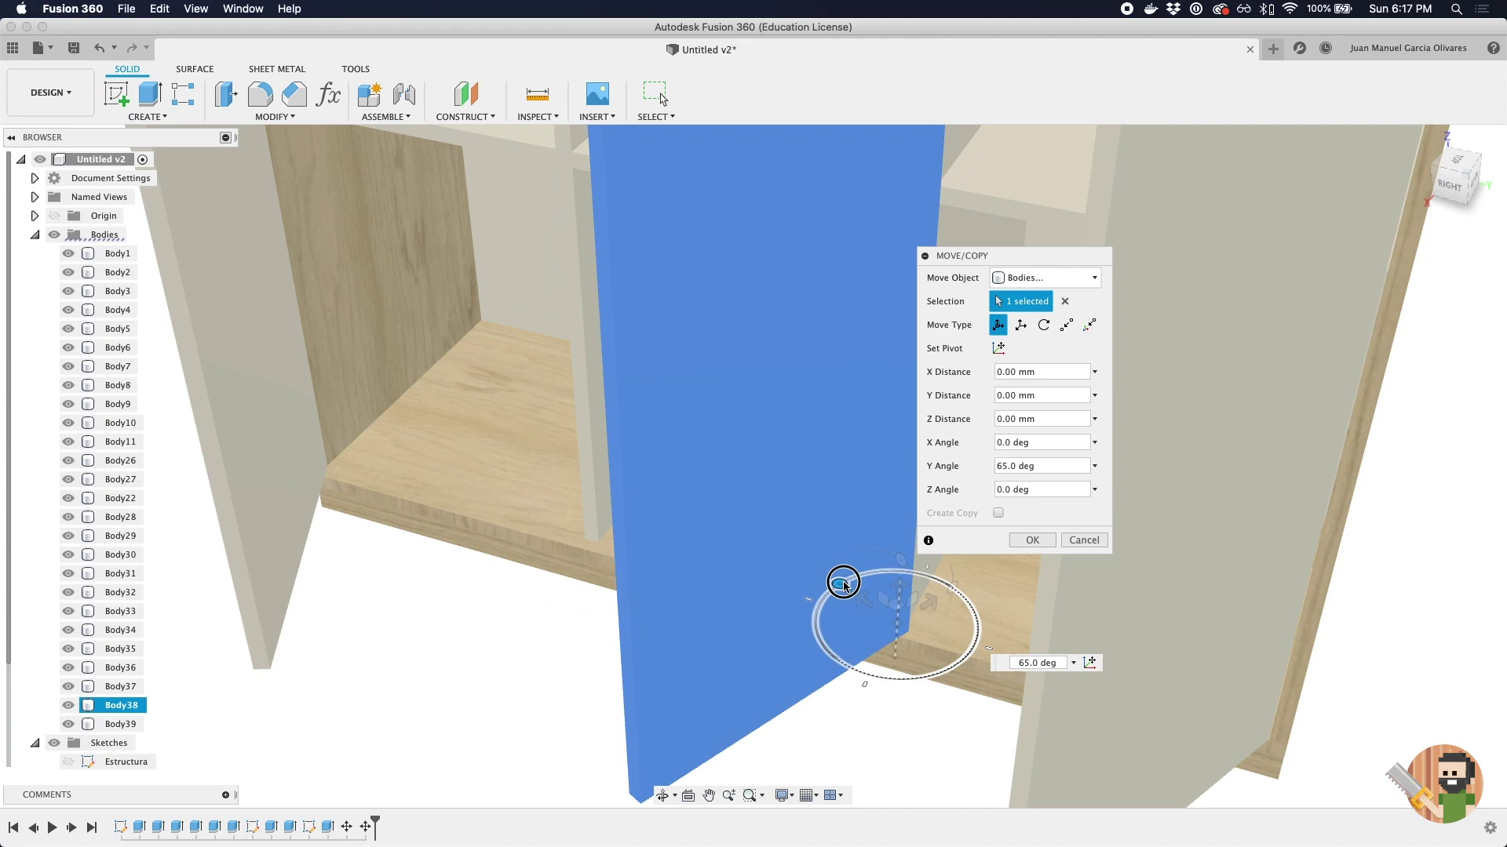
pyautogui.click(1031, 540)
pyautogui.scroll(-3, 985, 588)
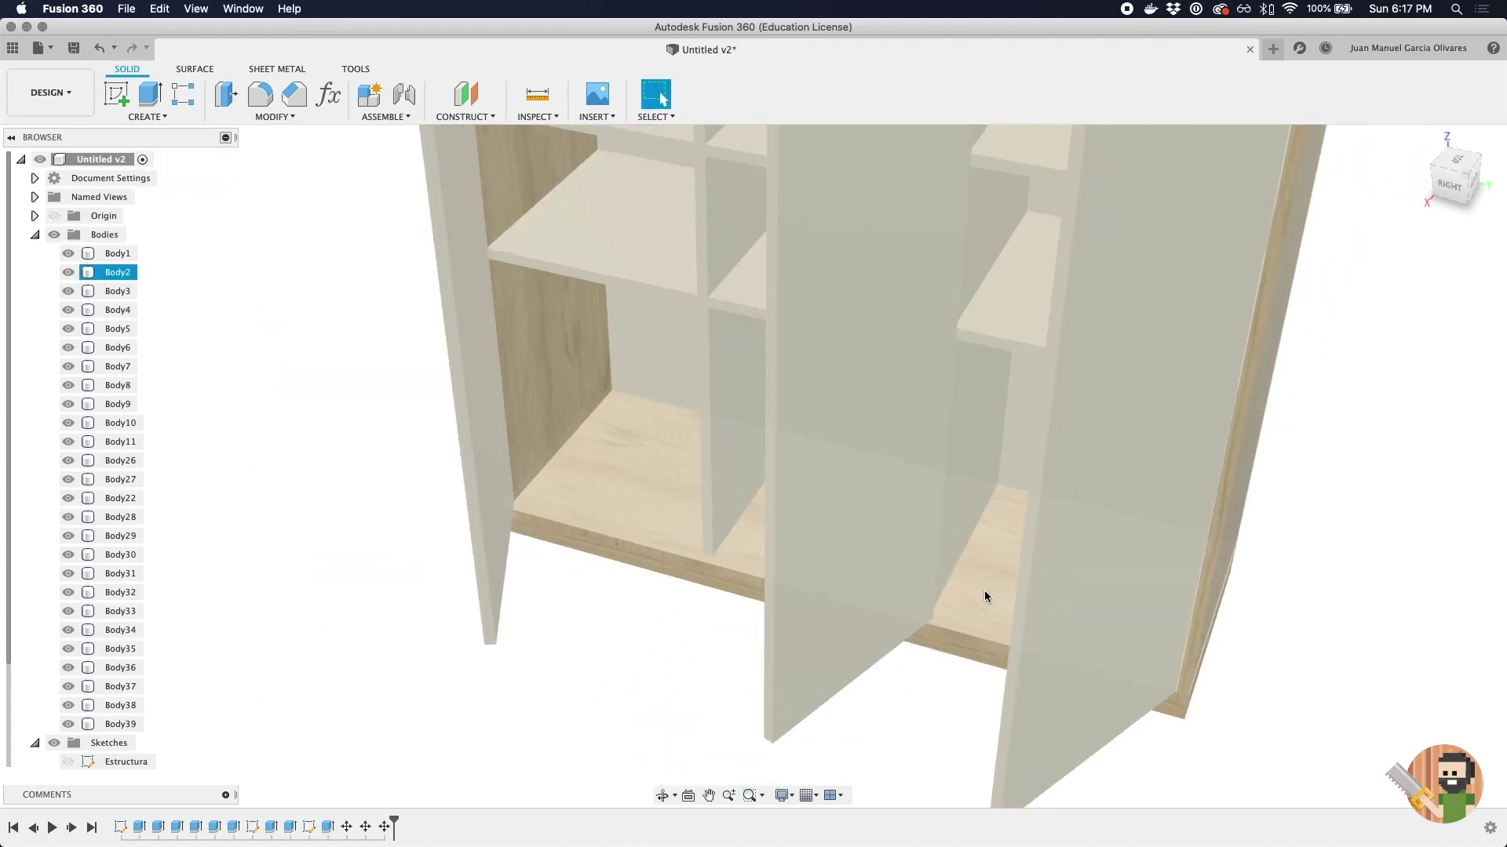
pyautogui.scroll(-5, 984, 590)
pyautogui.click(1091, 672)
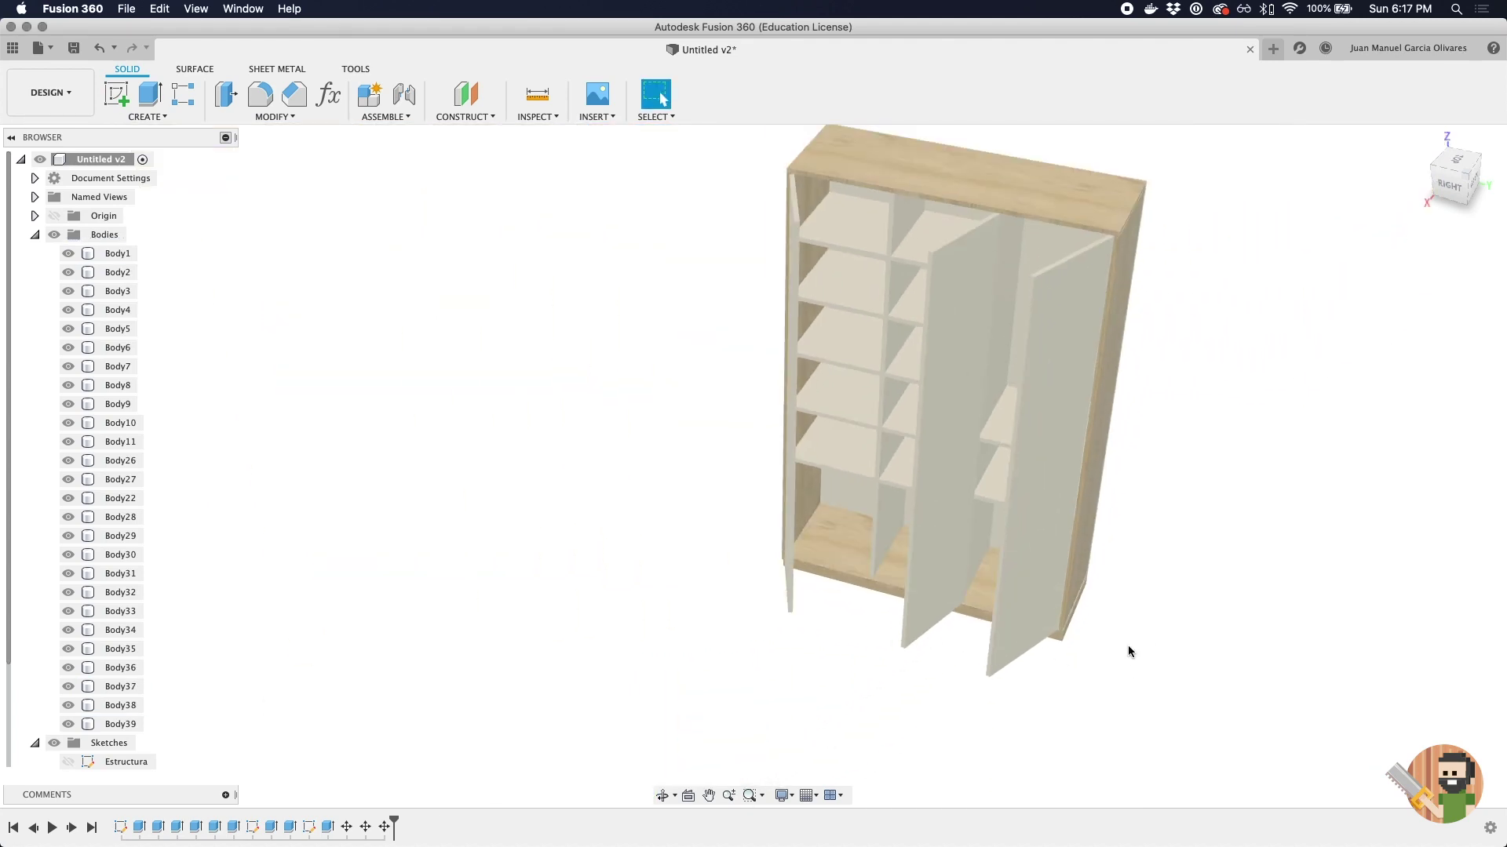
# Step: Turn the wardrobe to a three-quarter front view and save the design as a new version
pyautogui.click(1421, 139)
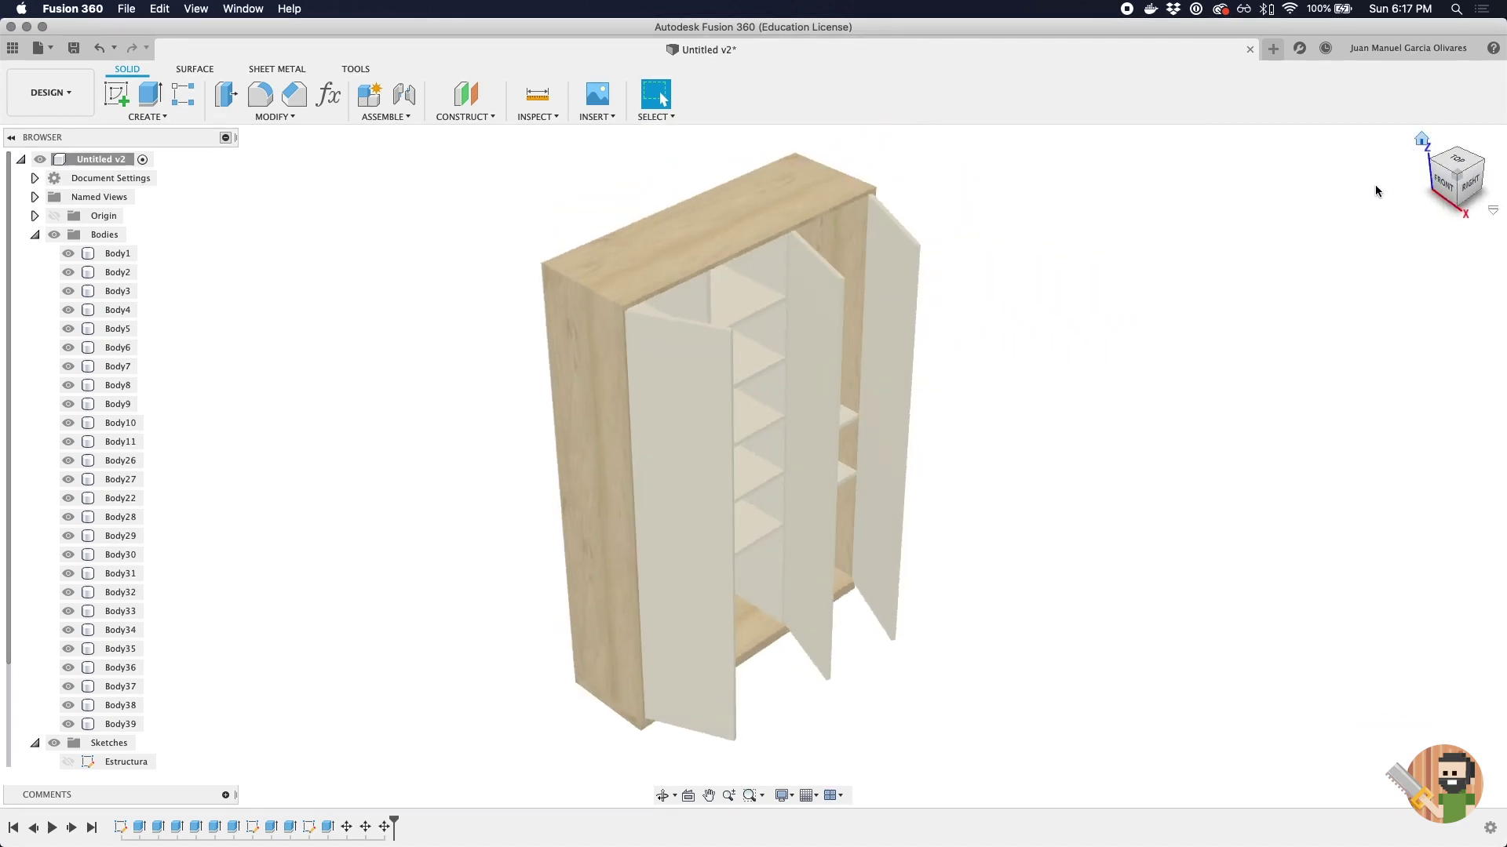
pyautogui.moveTo(1040, 493); pyautogui.dragTo(1015, 488)
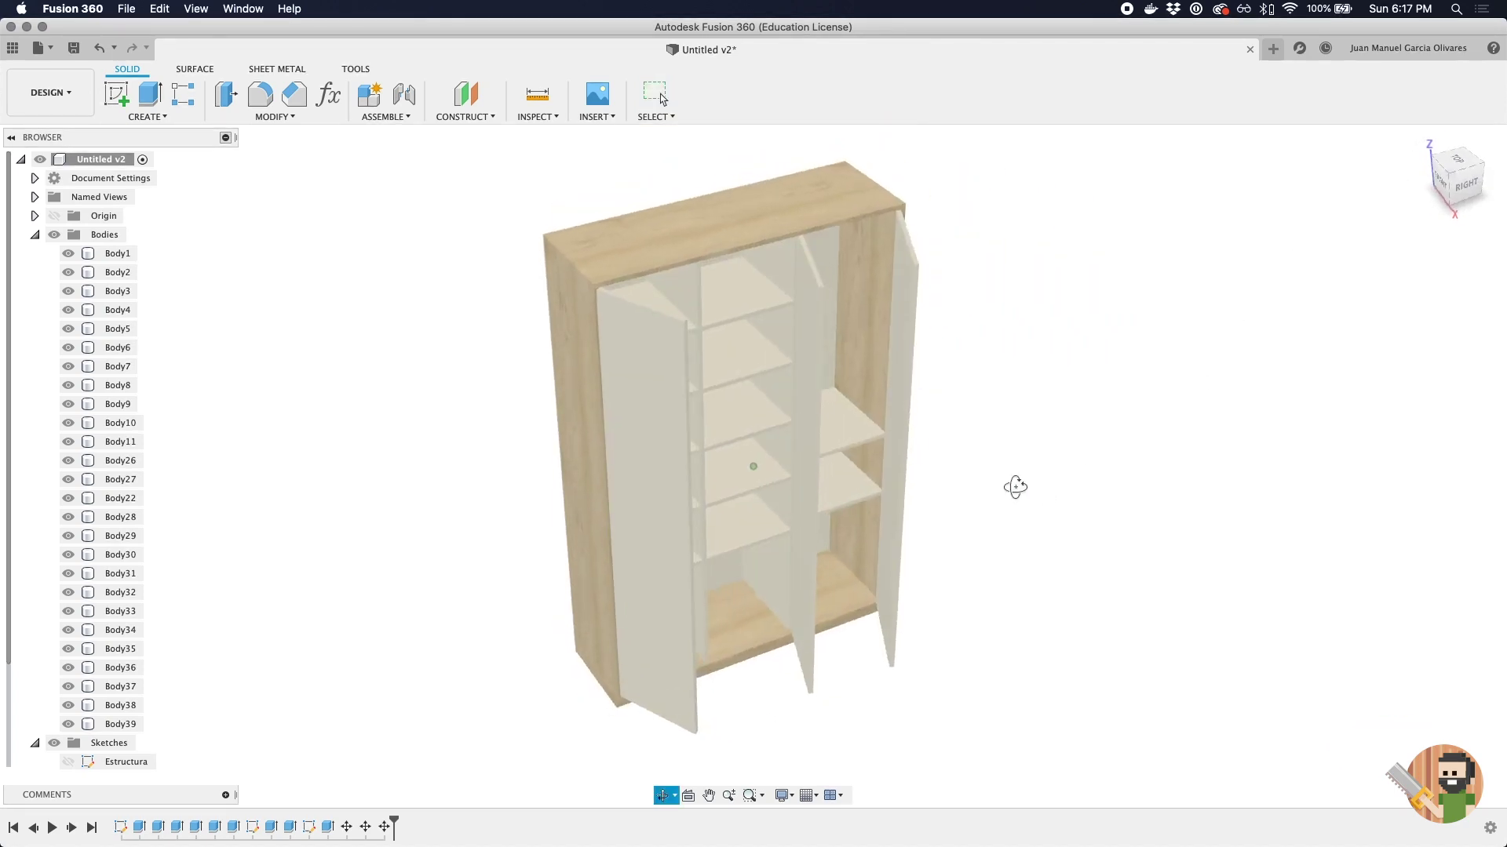
pyautogui.press('super+s')
pyautogui.press('Return')
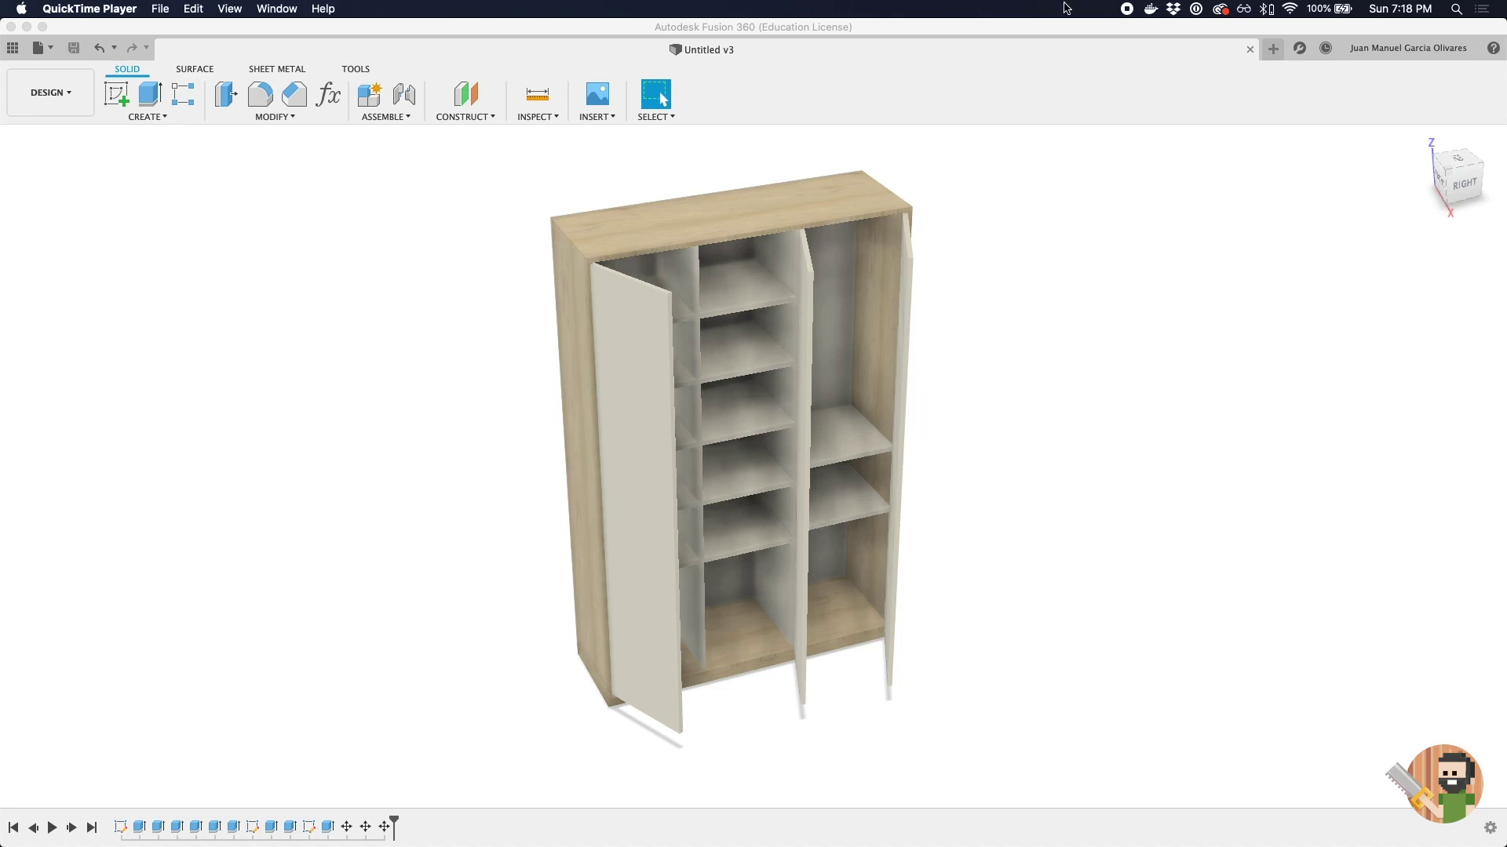
# Step: Switch to the Render workspace and collapse the list of bodies
pyautogui.click(316, 173)
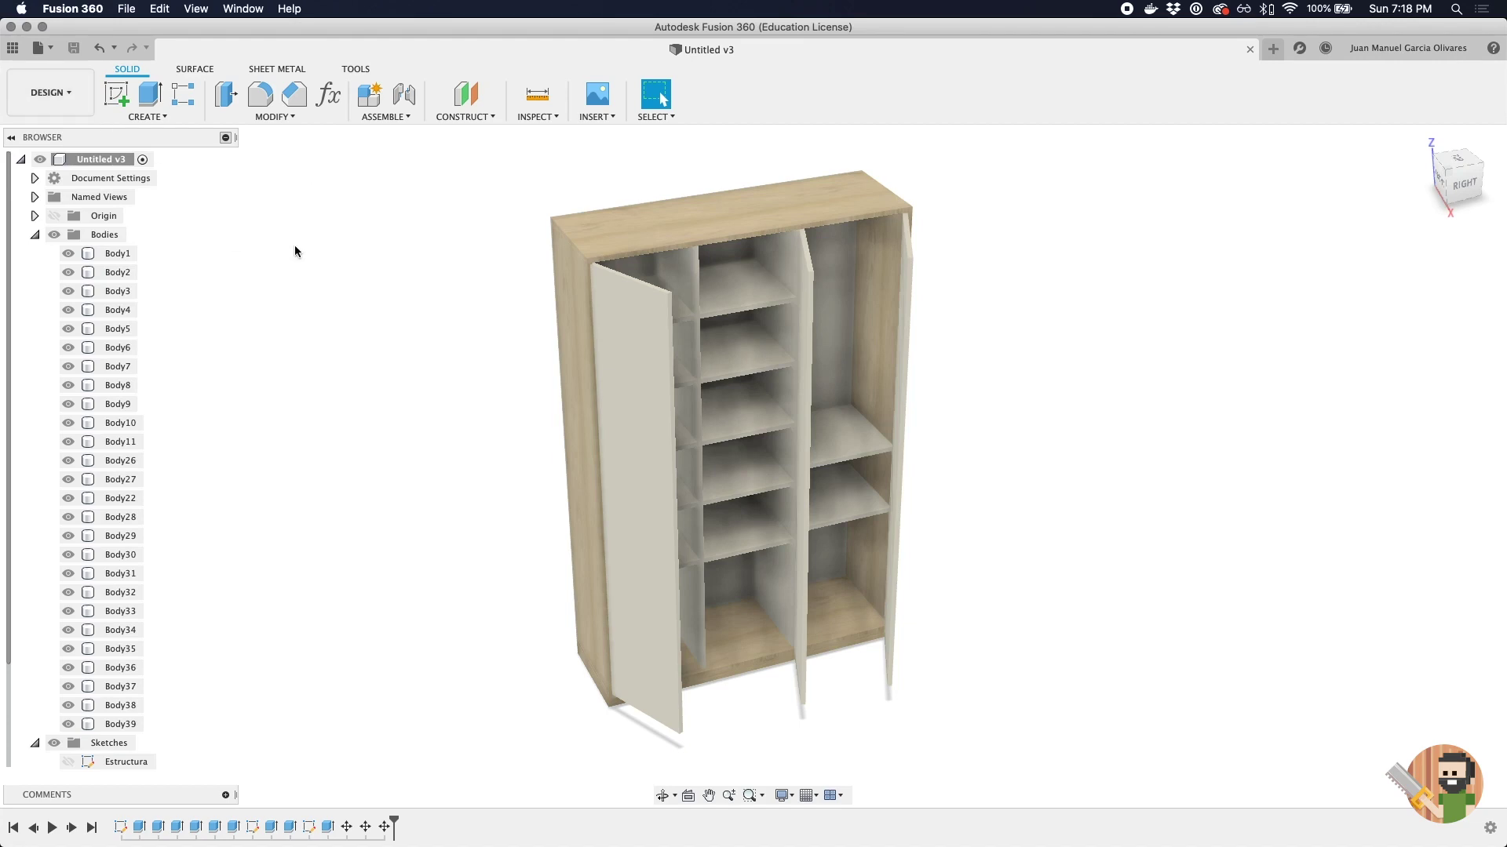
pyautogui.click(47, 93)
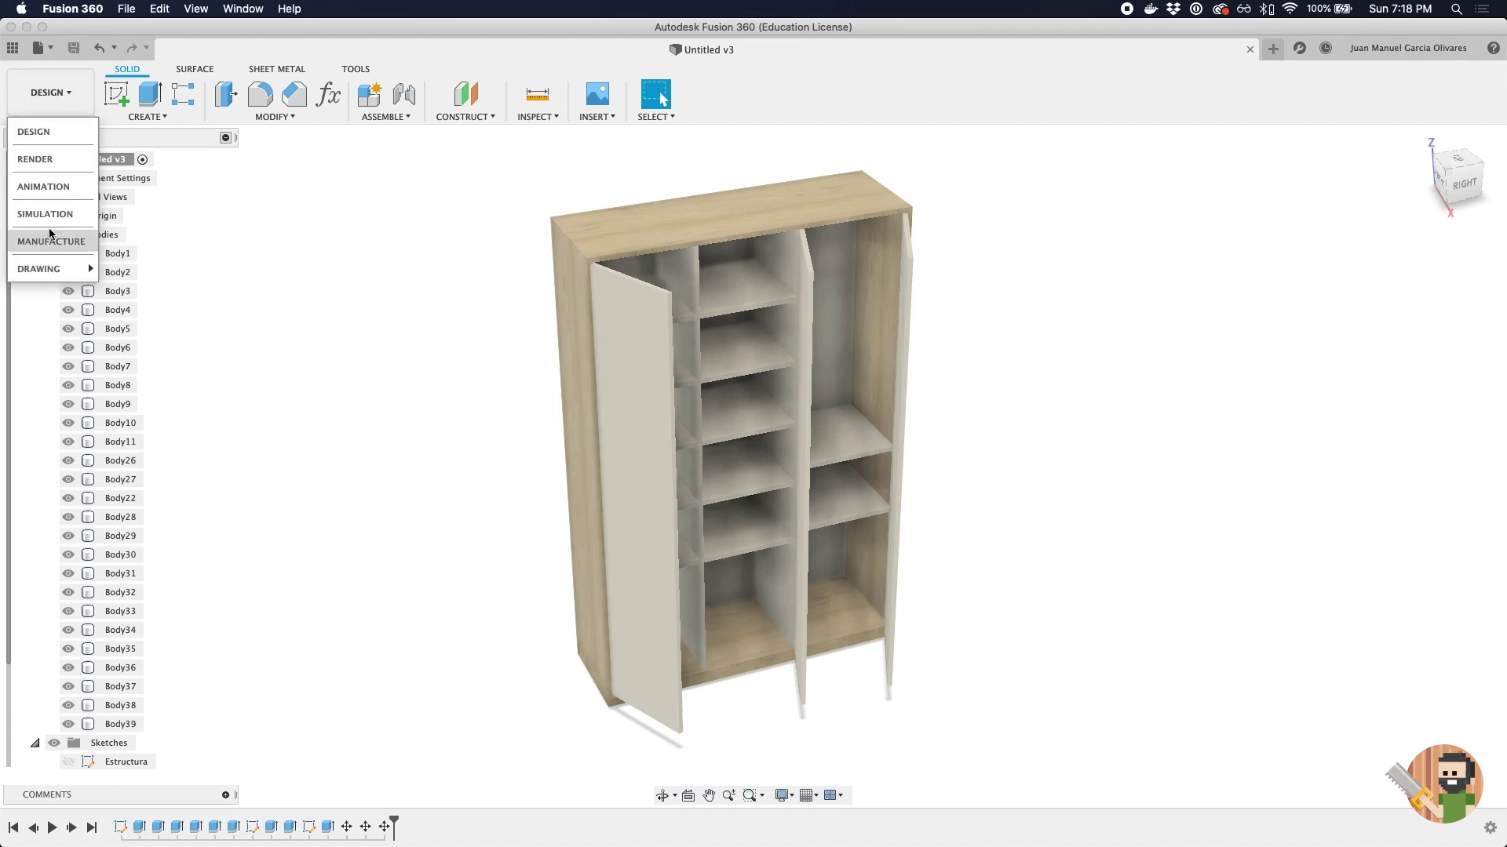
pyautogui.click(30, 160)
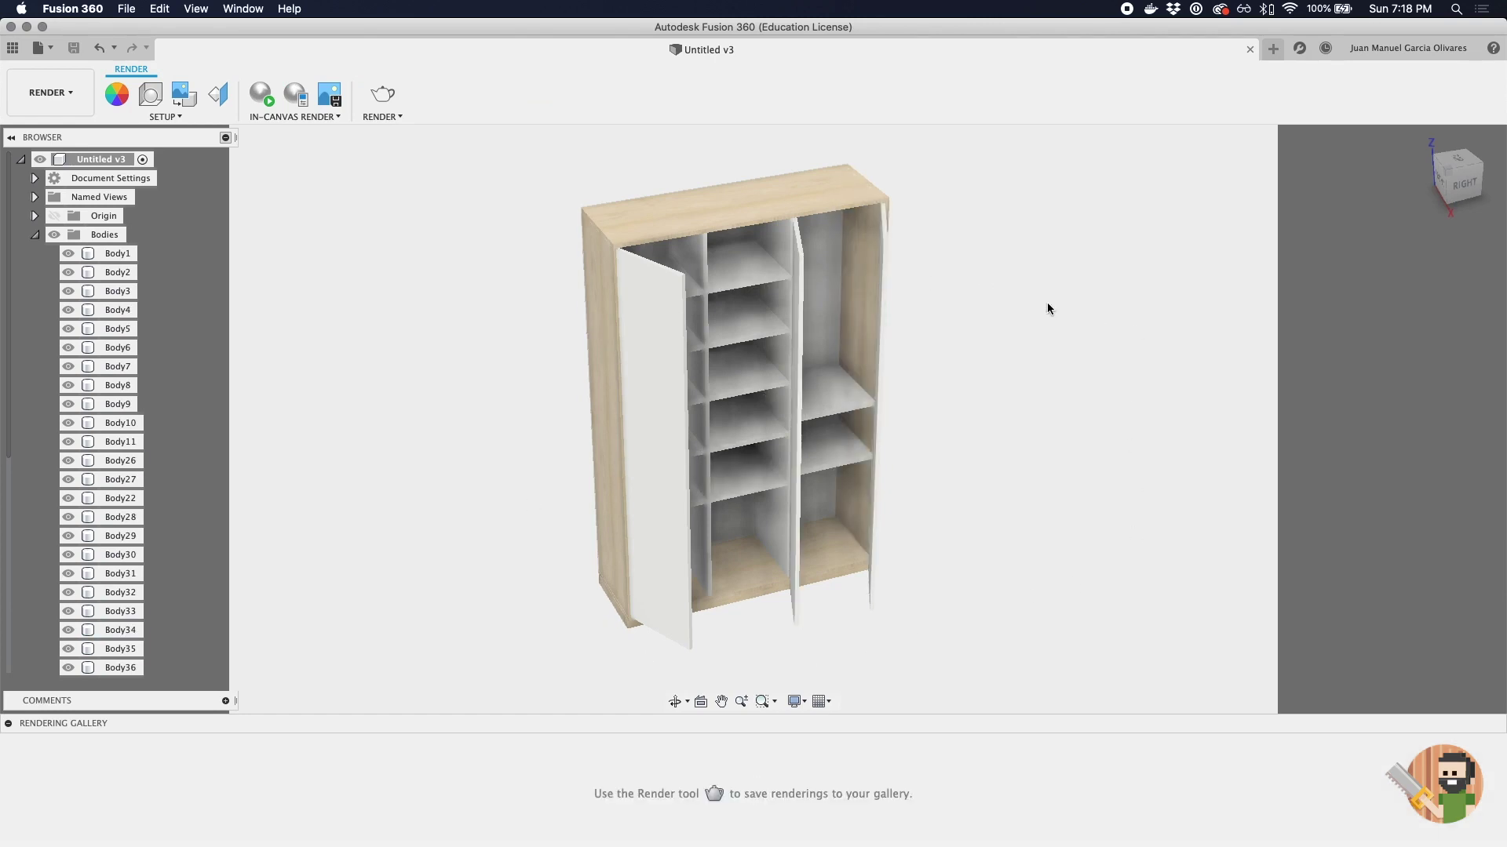
pyautogui.click(36, 234)
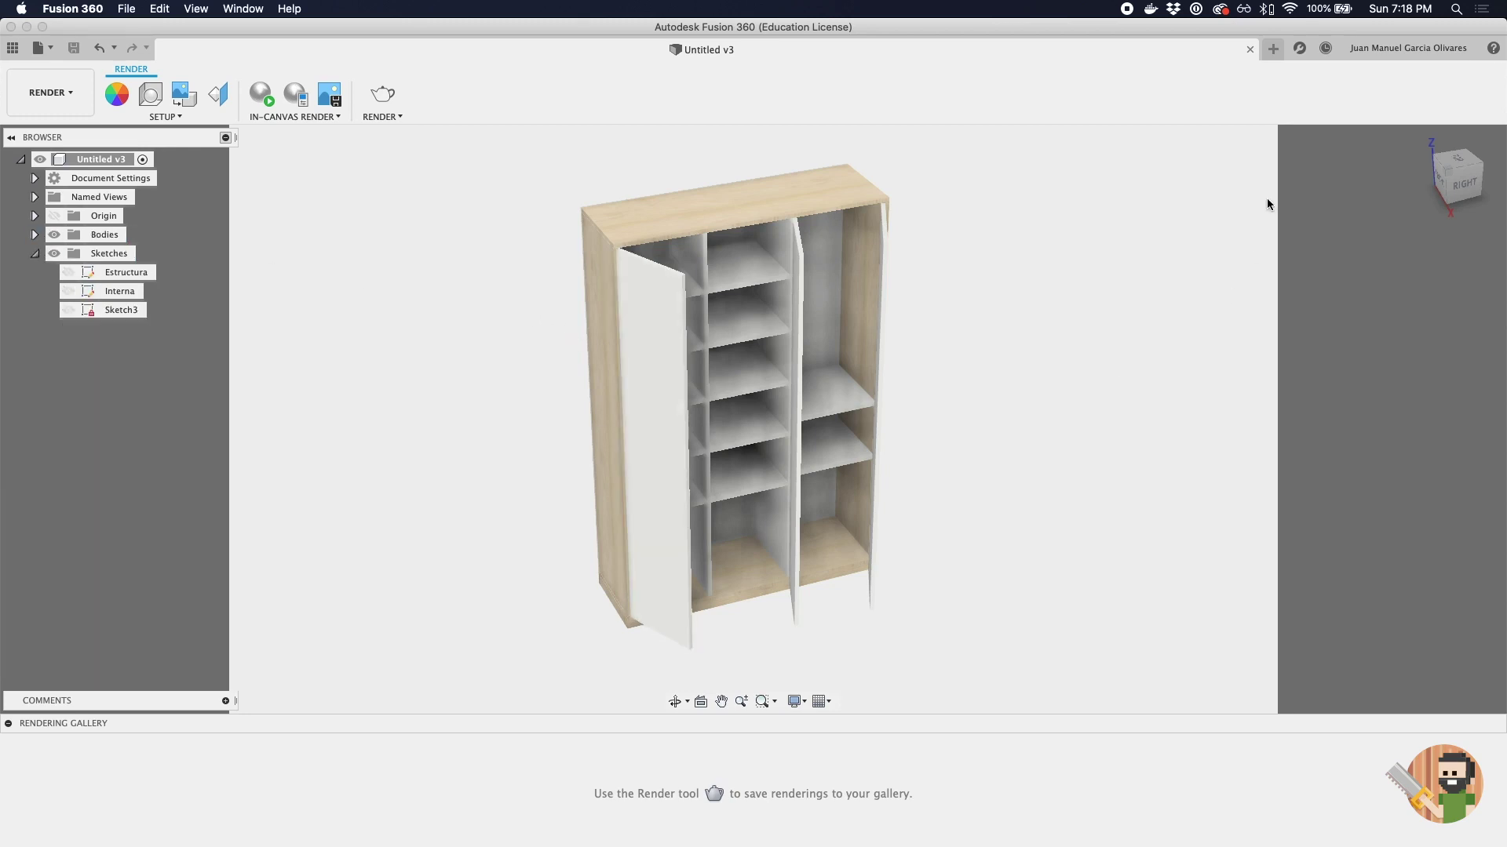
# Step: Examine the wardrobe's shelves, dividers and open doors up close and as a whole with the render materials
pyautogui.scroll(3, 1258, 337)
pyautogui.scroll(-3, 1258, 337)
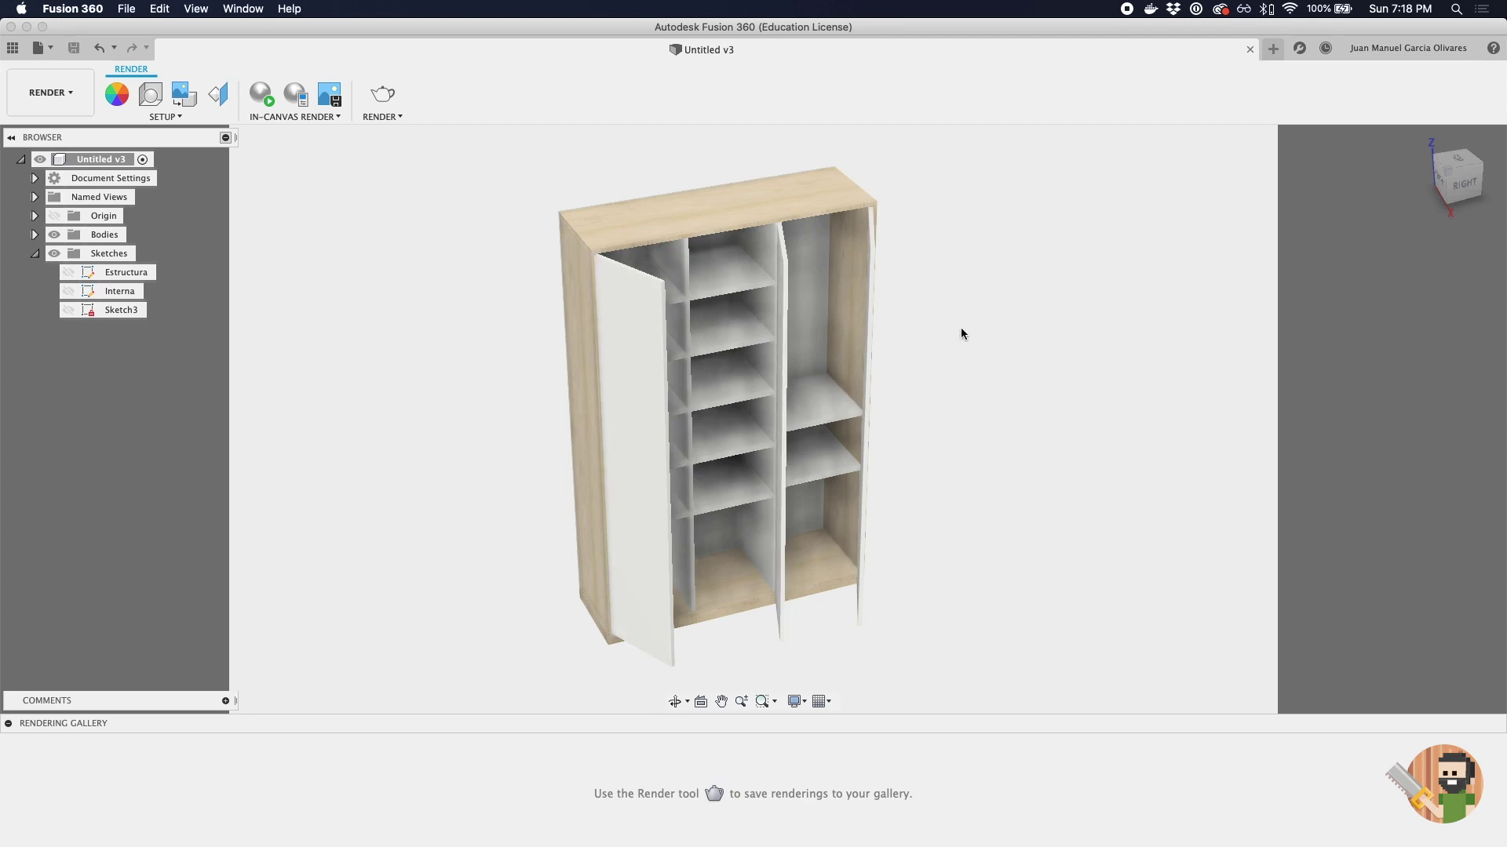
pyautogui.scroll(-2, 949, 333)
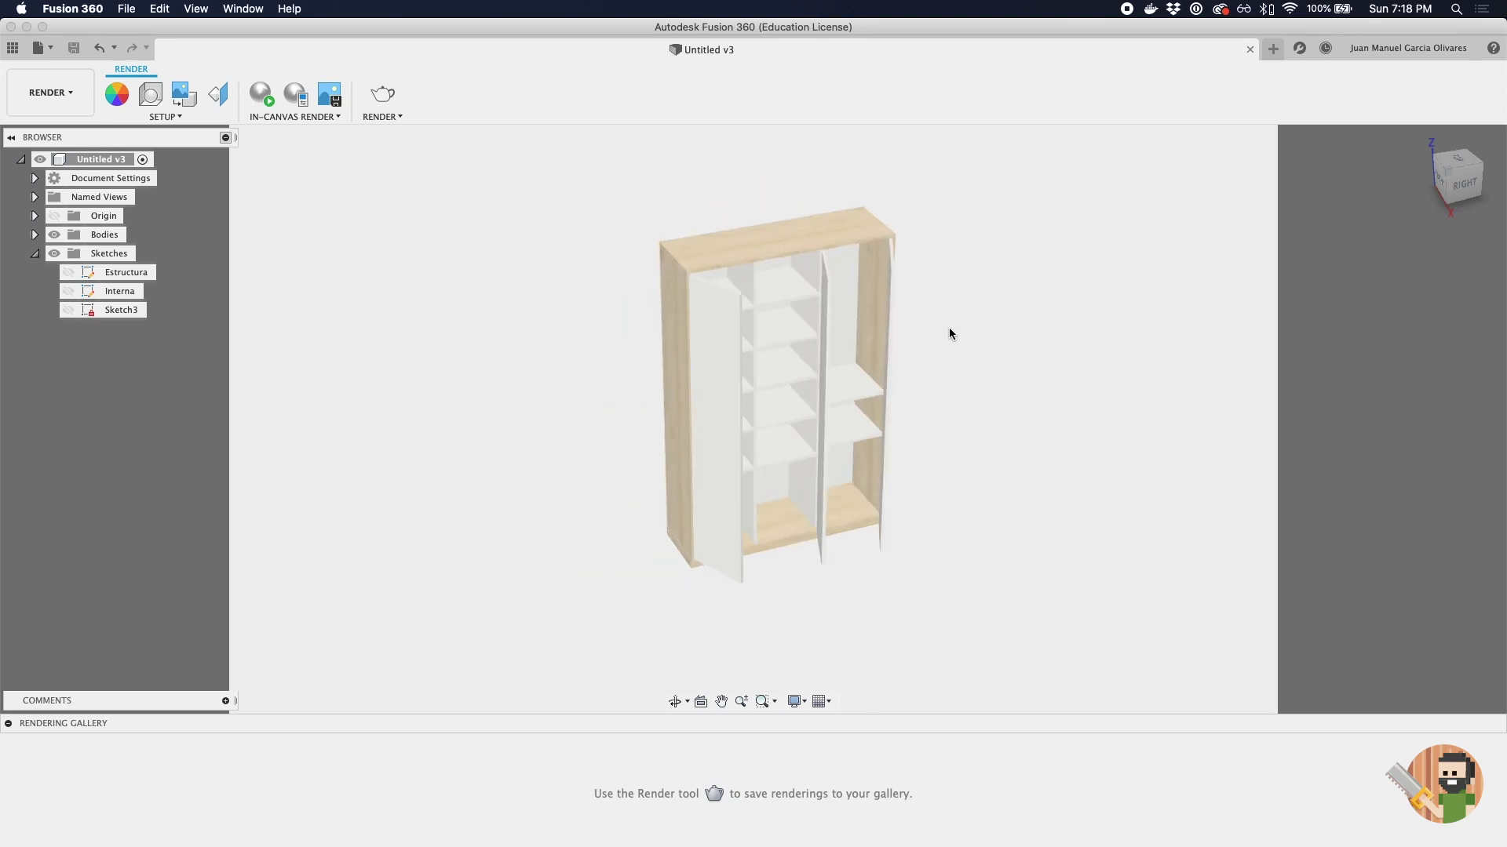
pyautogui.scroll(8, 949, 332)
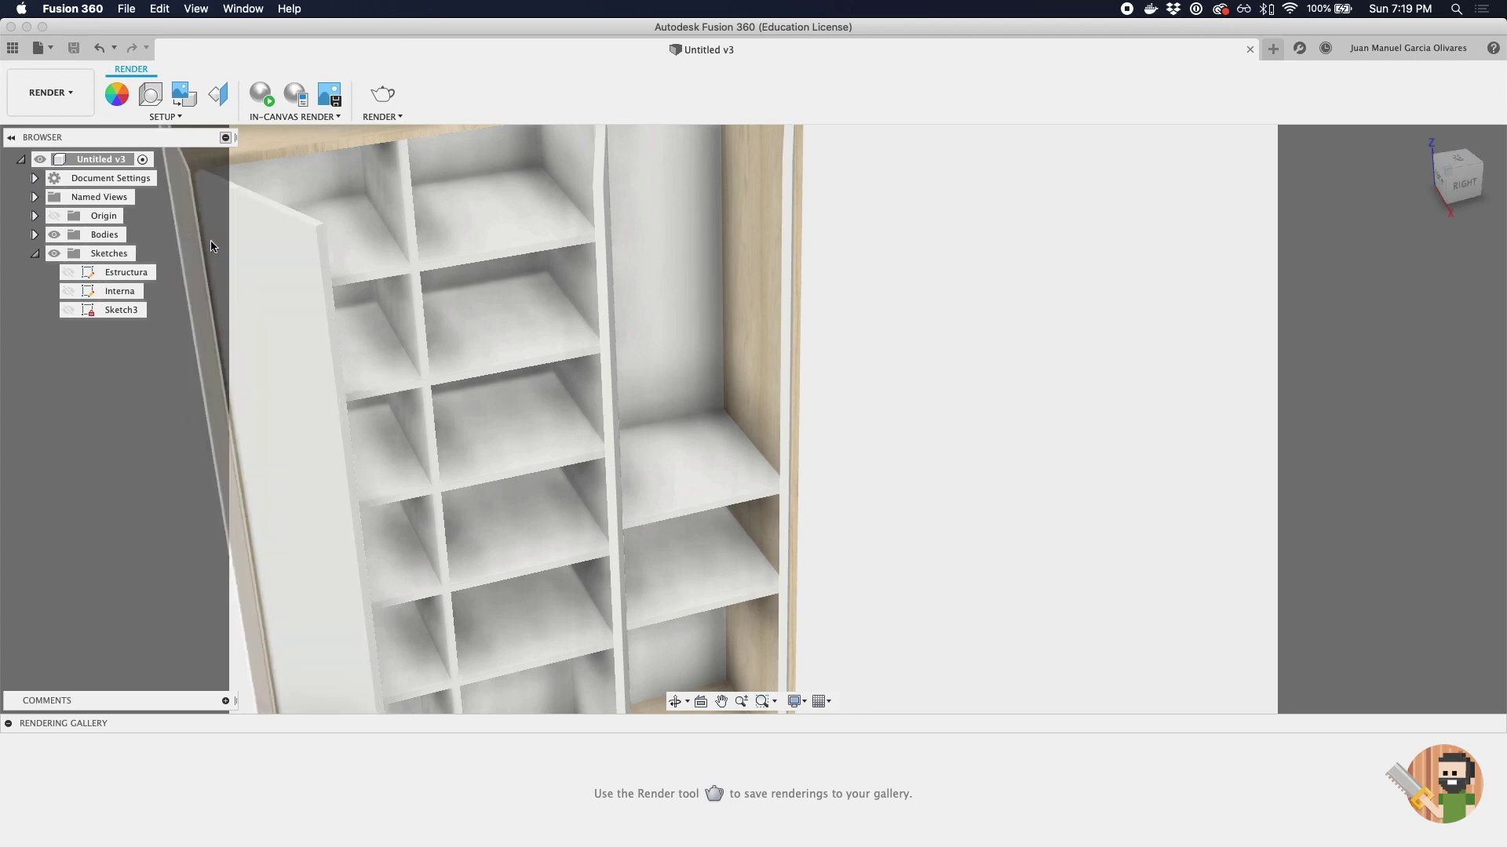
pyautogui.scroll(-5, 208, 457)
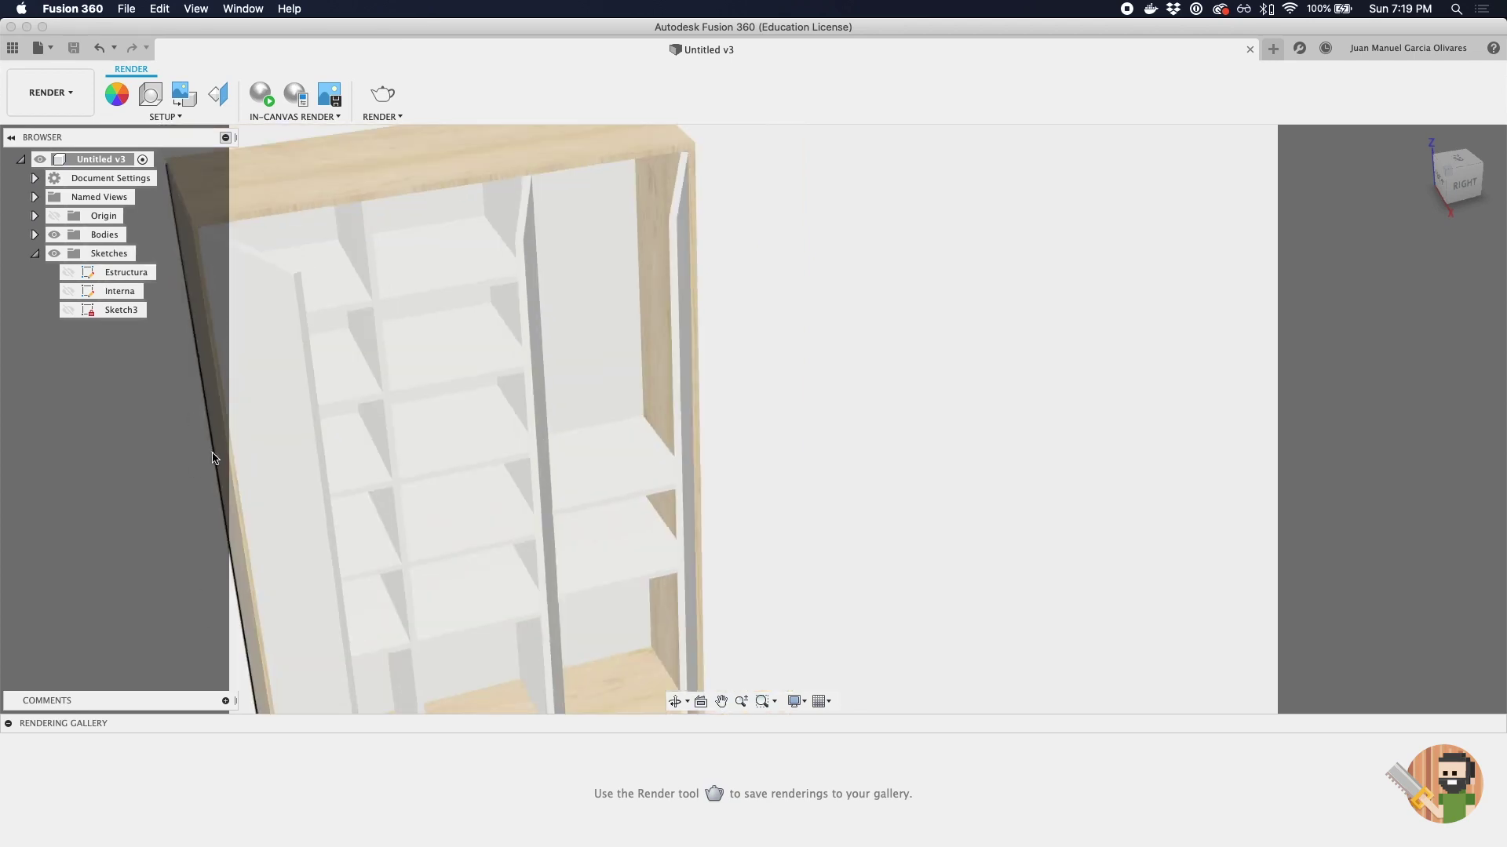
pyautogui.moveTo(282, 416); pyautogui.dragTo(575, 333, button='middle')
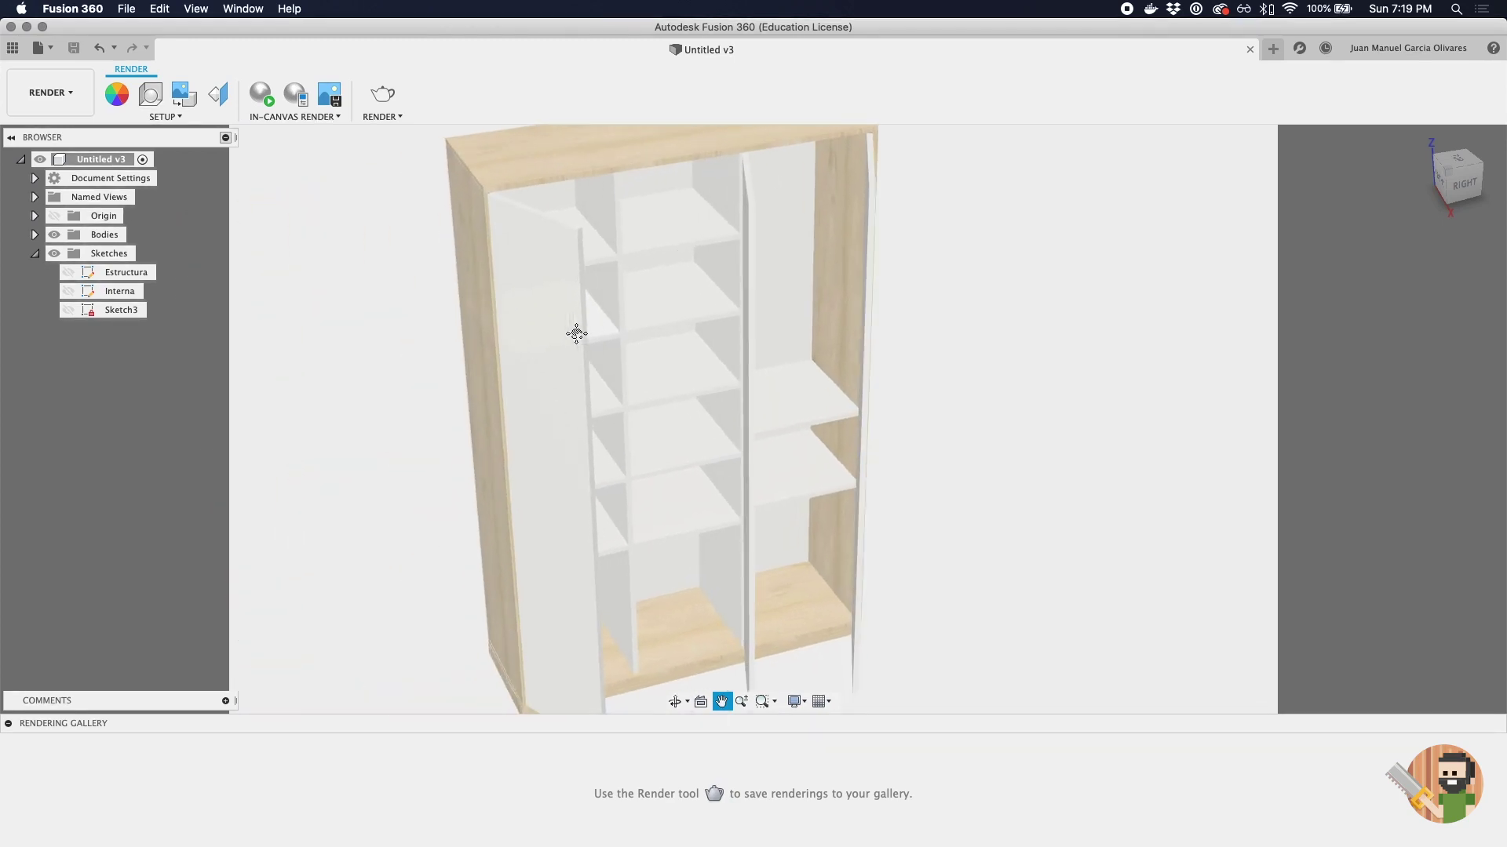
pyautogui.scroll(2, 634, 350)
pyautogui.scroll(-2, 643, 350)
pyautogui.scroll(6, 675, 342)
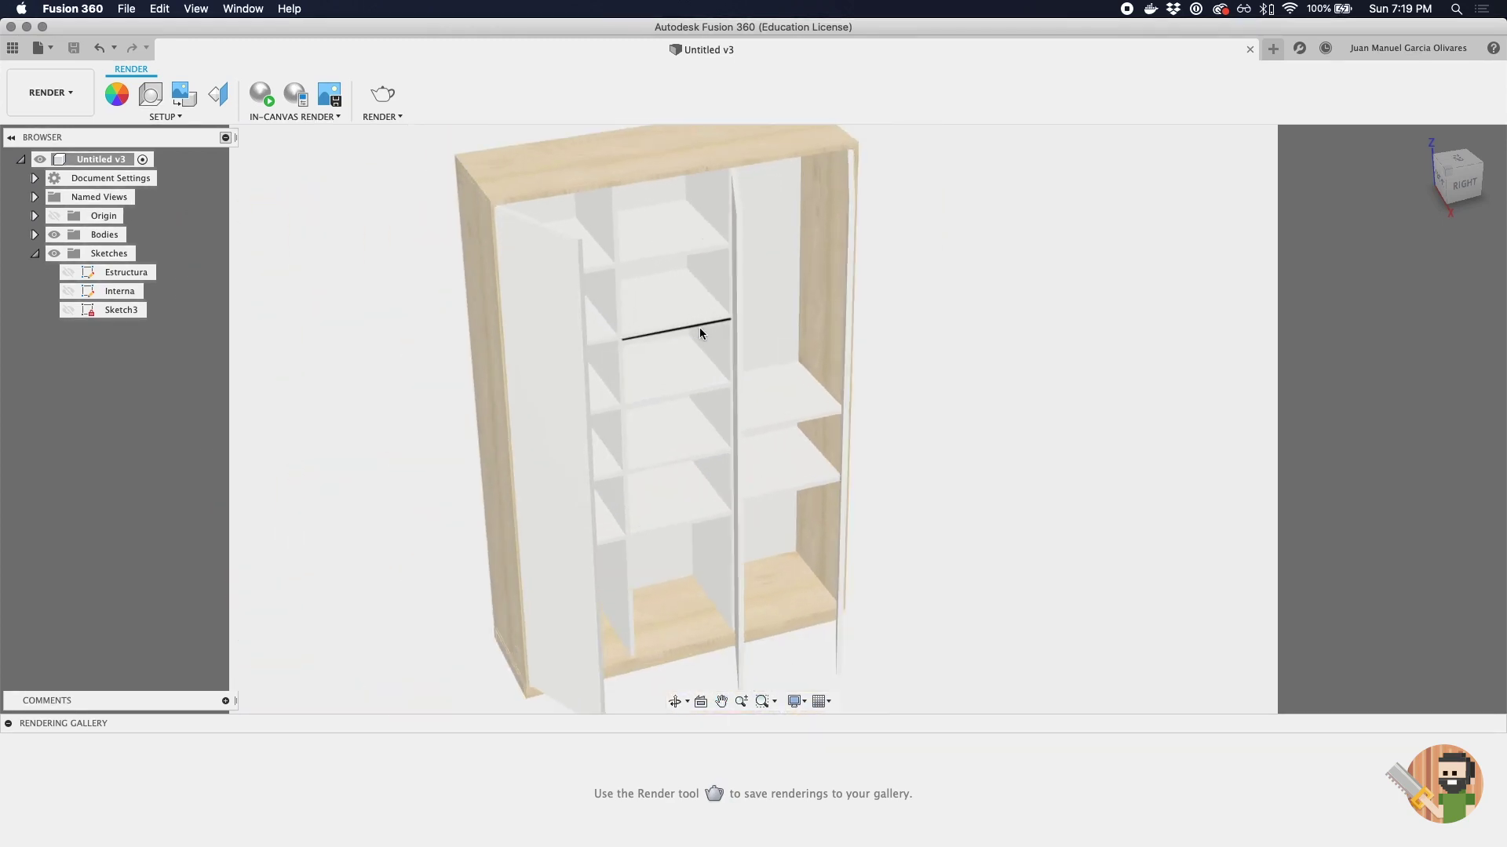
pyautogui.moveTo(683, 337); pyautogui.dragTo(796, 353, button='middle')
pyautogui.scroll(-2, 789, 350)
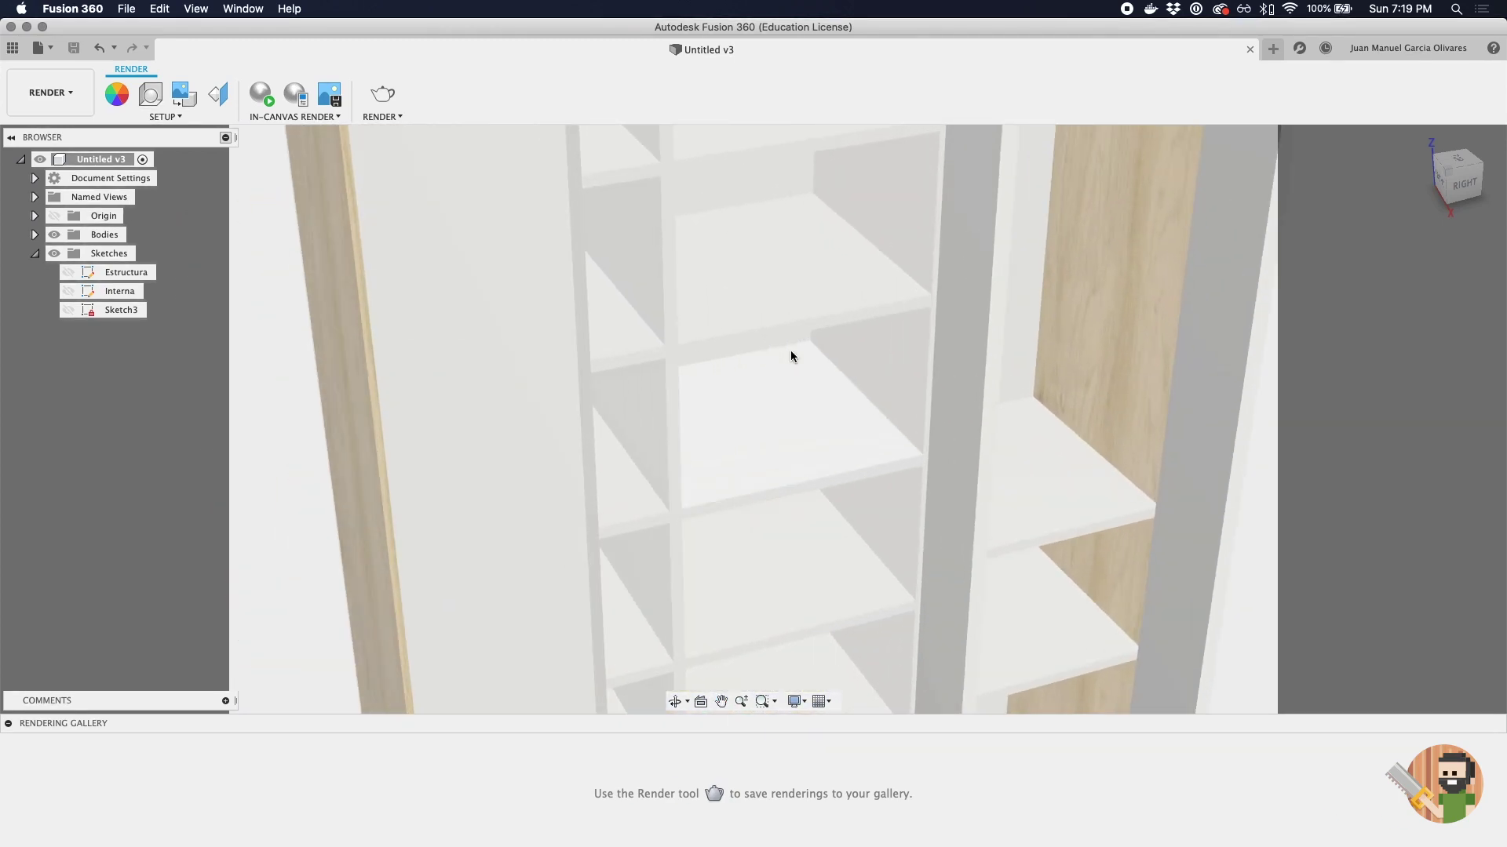
pyautogui.scroll(-4, 782, 361)
pyautogui.scroll(-3, 824, 357)
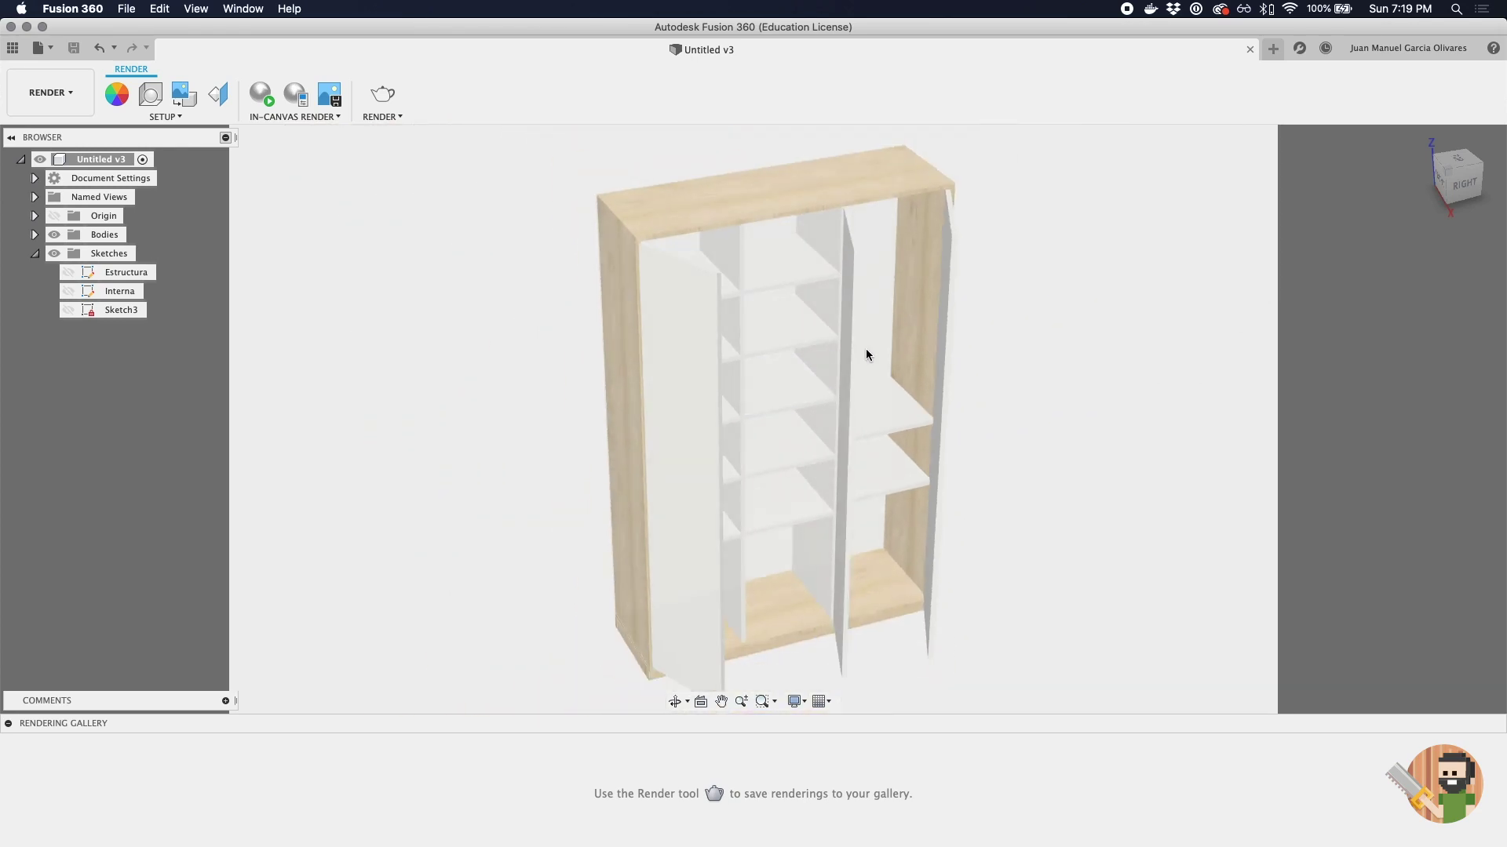
# Step: Frame the whole wardrobe from its front right side, showing the open doors and the outer right panel
pyautogui.moveTo(885, 386)
pyautogui.keyDown('shift'); pyautogui.mouseDown(button='middle')
pyautogui.moveTo(794, 384)
pyautogui.moveTo(804, 359)
pyautogui.moveTo(837, 359)
pyautogui.moveTo(797, 354)
pyautogui.mouseUp(button='middle'); pyautogui.keyUp('shift')
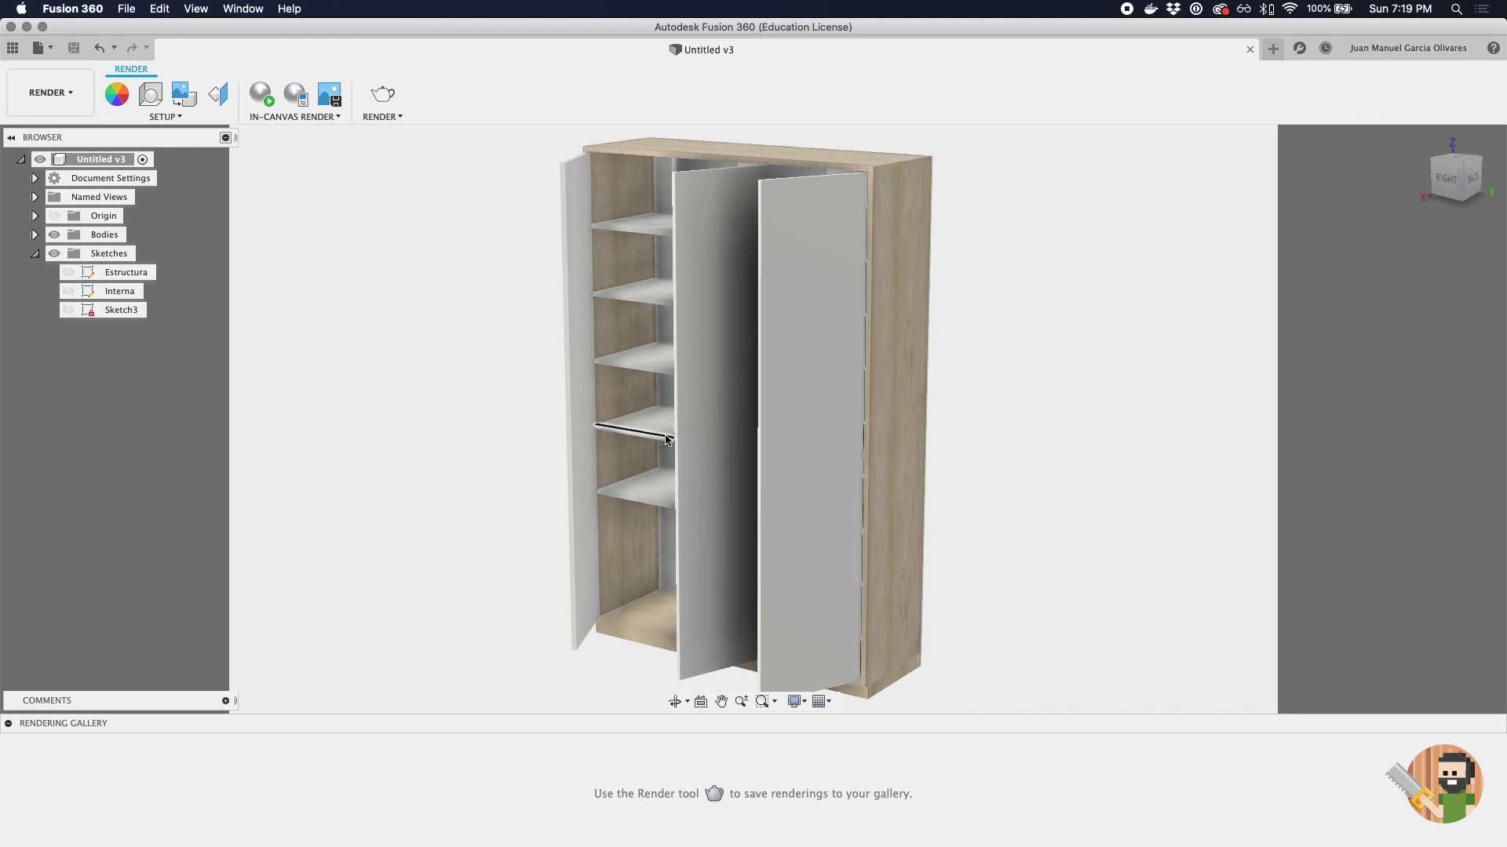
pyautogui.scroll(-1, 677, 445)
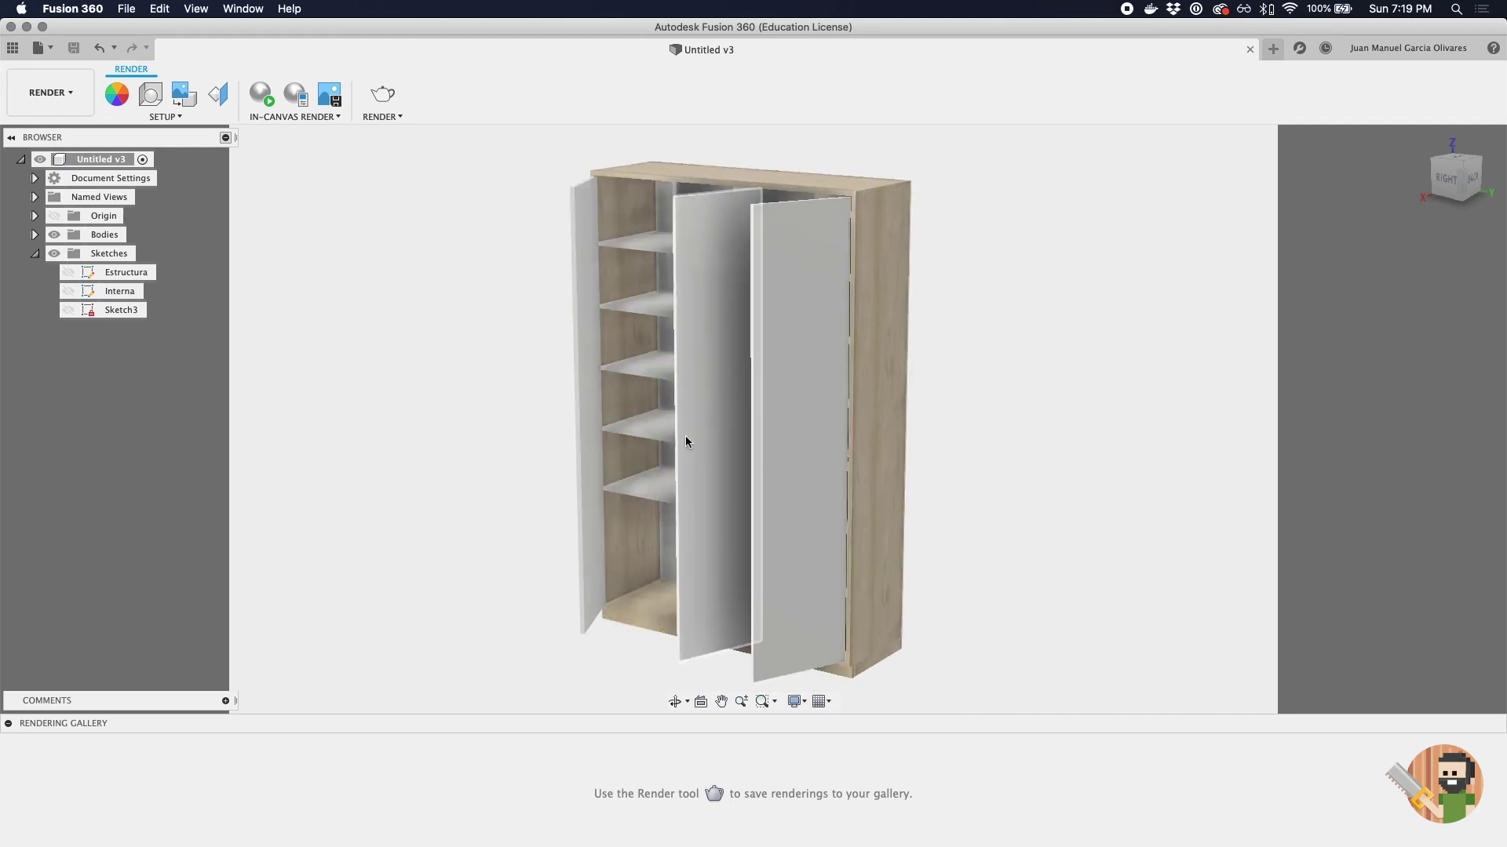
pyautogui.moveTo(709, 415)
pyautogui.mouseDown()
pyautogui.moveTo(703, 398)
pyautogui.moveTo(743, 394)
pyautogui.moveTo(695, 402)
pyautogui.mouseUp()
pyautogui.moveTo(699, 398)
pyautogui.keyDown('shift'); pyautogui.mouseDown(button='middle')
pyautogui.moveTo(713, 417)
pyautogui.moveTo(810, 393)
pyautogui.moveTo(733, 426)
pyautogui.moveTo(696, 417)
pyautogui.mouseUp(button='middle'); pyautogui.keyUp('shift')
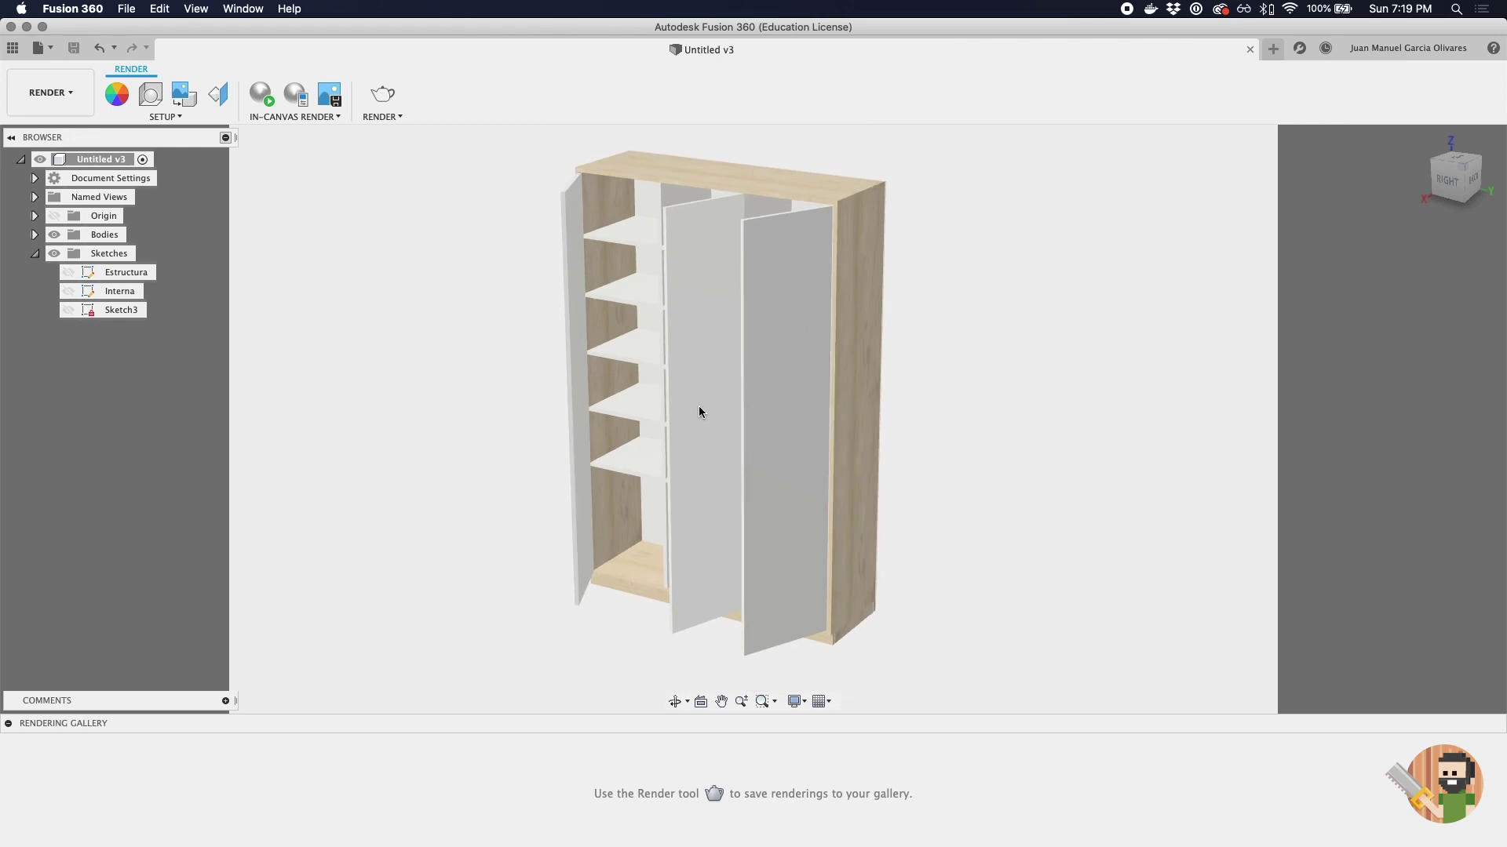
pyautogui.scroll(2, 698, 407)
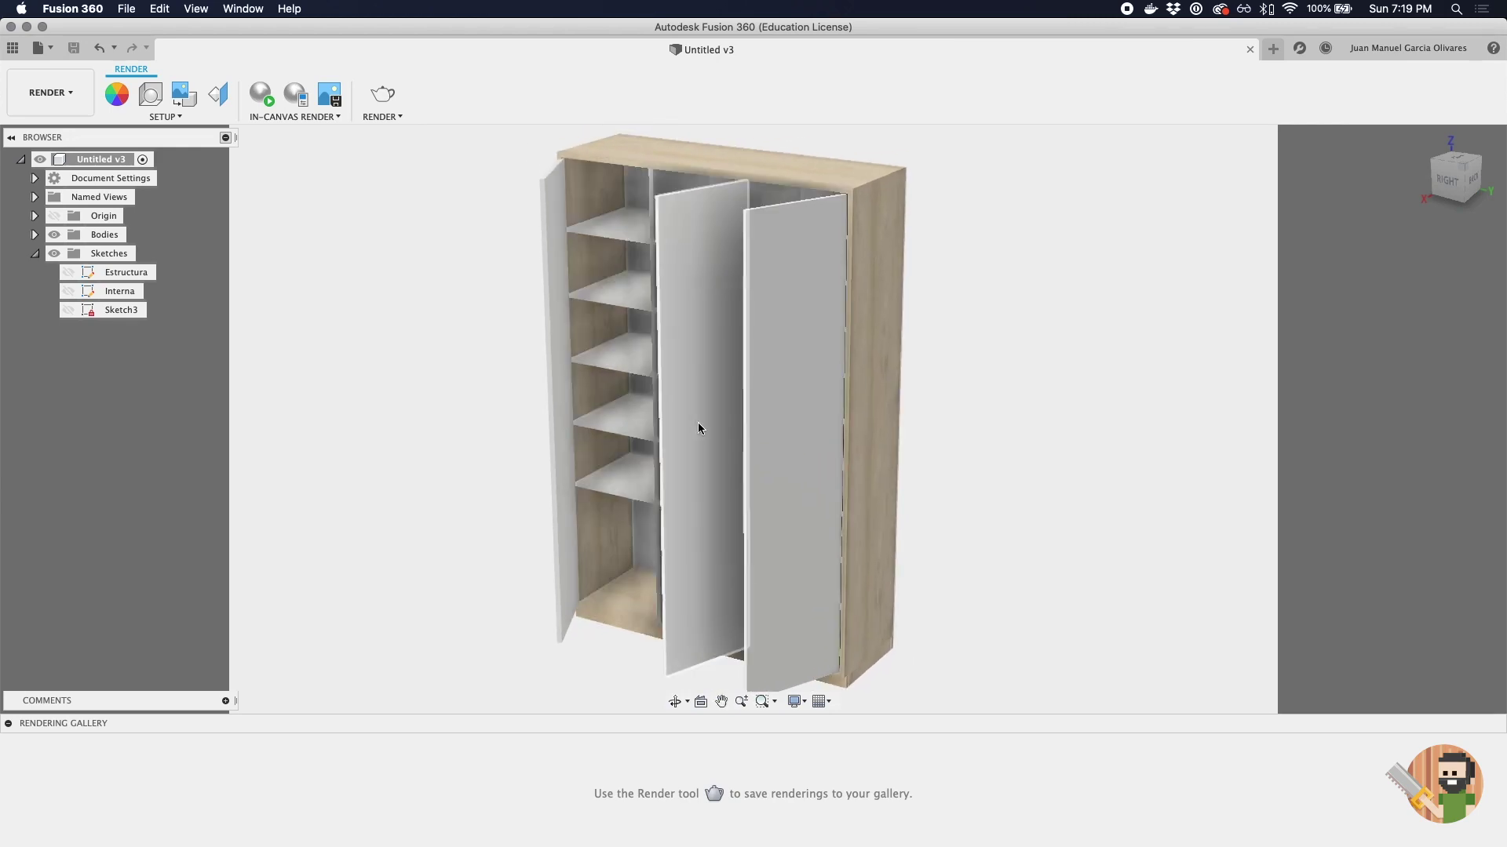
pyautogui.keyDown('shift'); pyautogui.moveTo(698, 422); pyautogui.dragTo(705, 417, button='middle'); pyautogui.keyUp('shift')
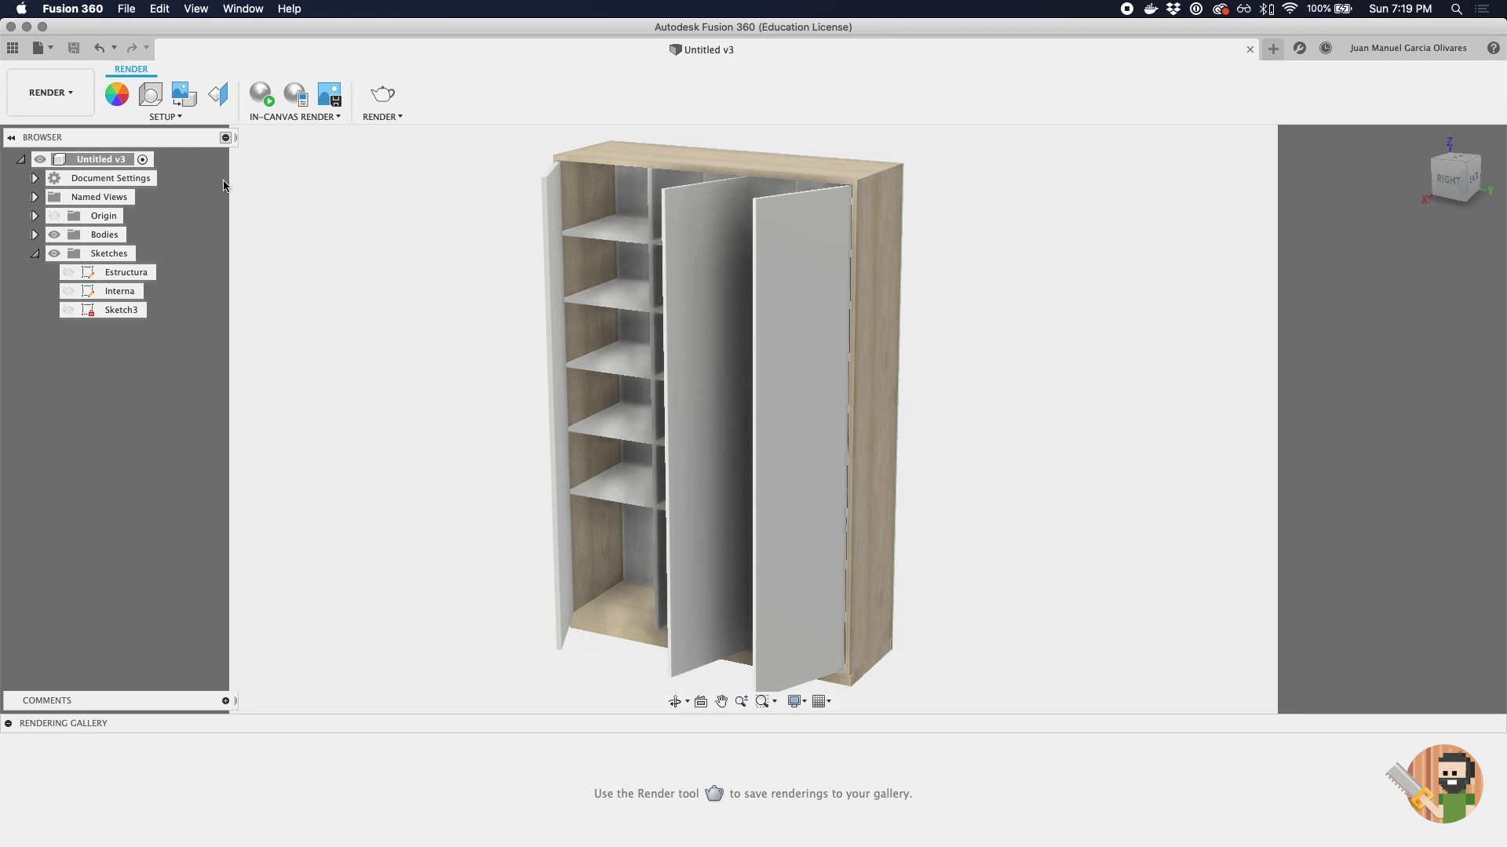
# Step: Open the scene settings and set the solid background colour to white (255, 255, 255)
pyautogui.click(164, 116)
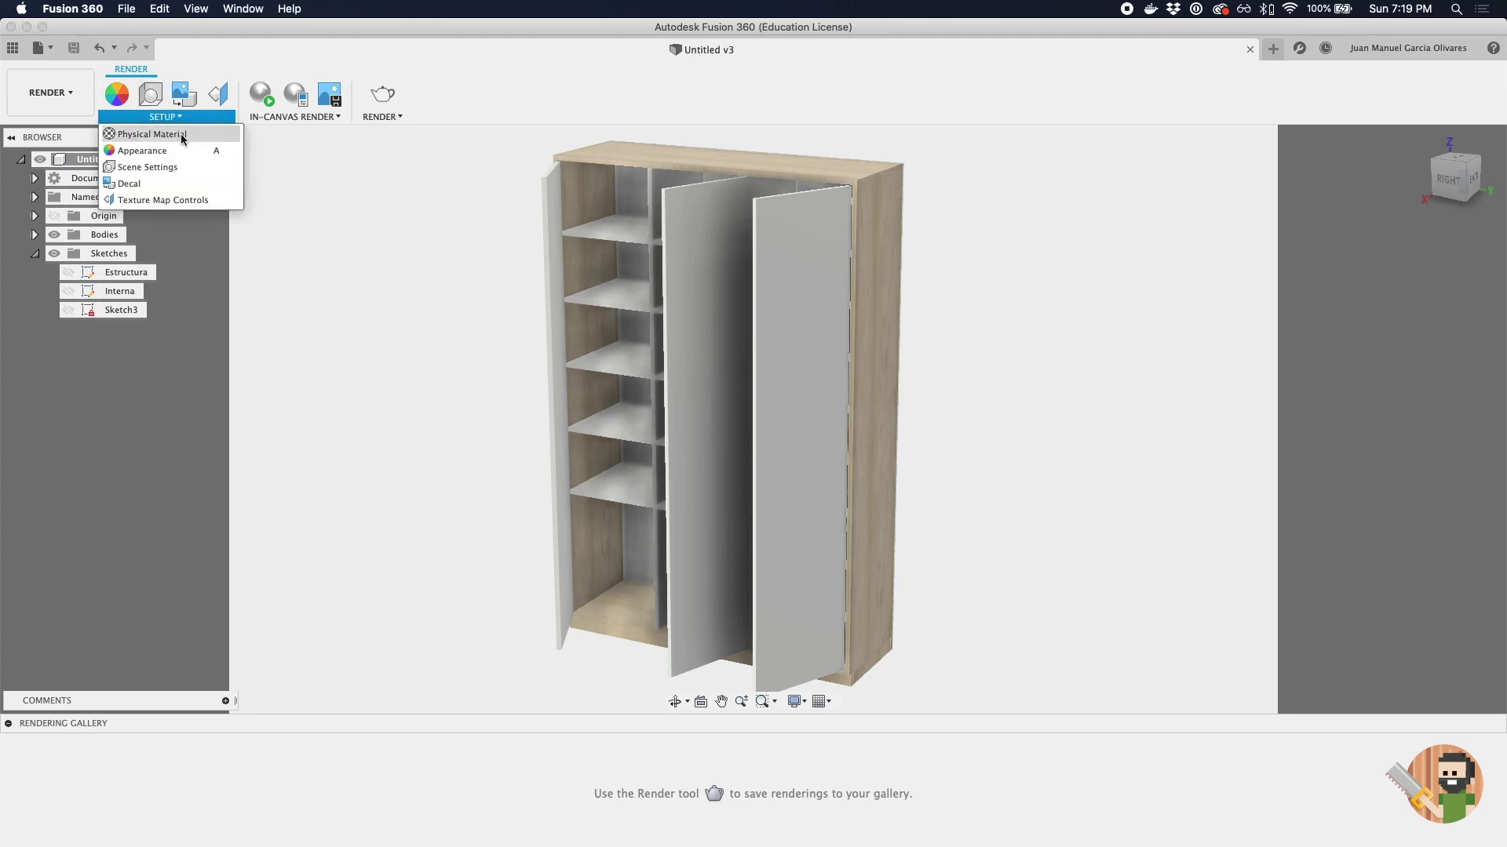
pyautogui.click(146, 171)
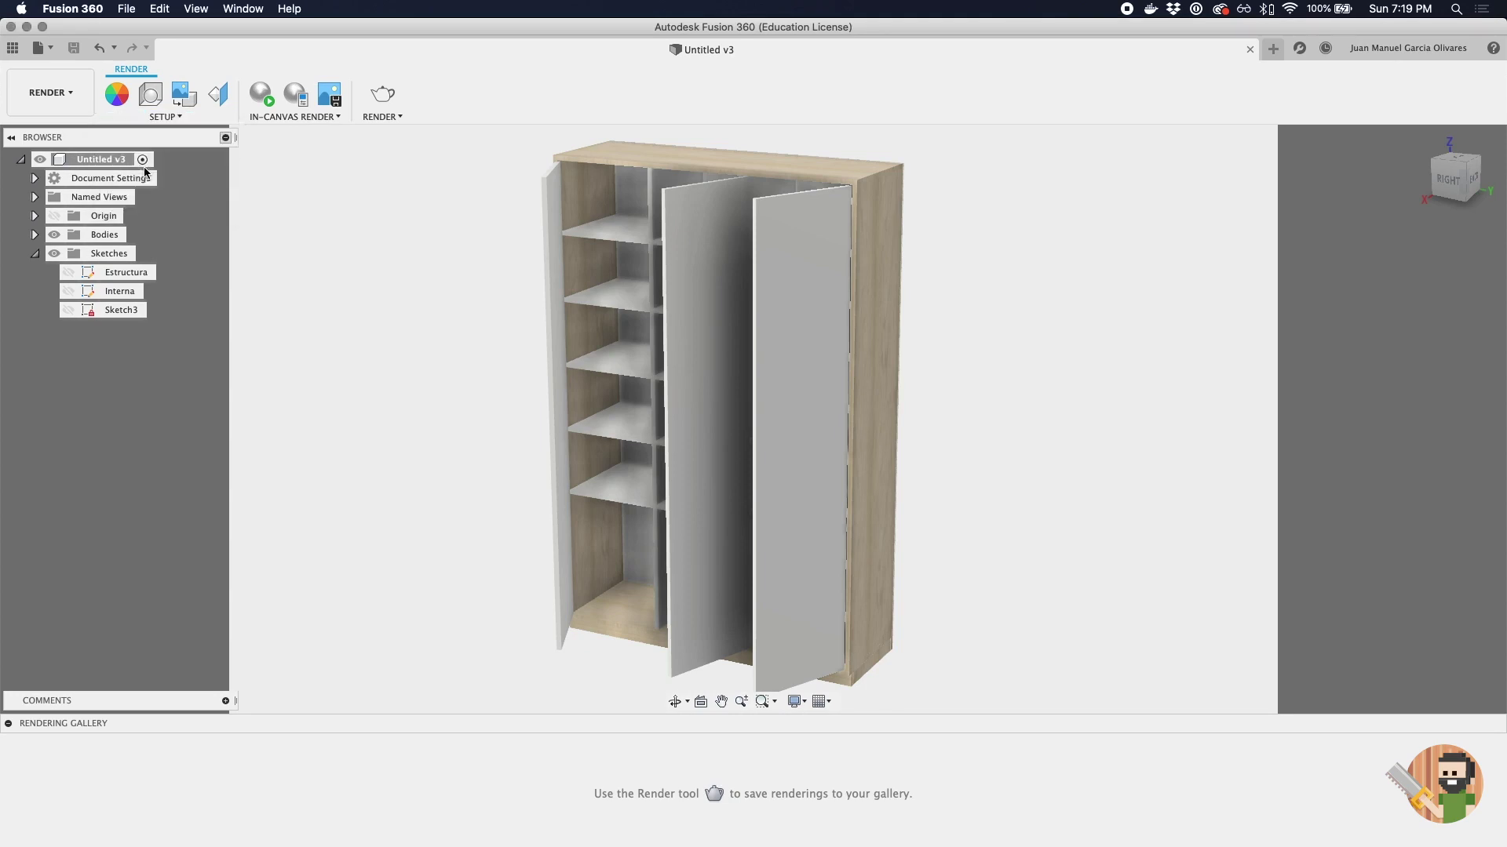
pyautogui.moveTo(1312, 217); pyautogui.dragTo(1202, 208)
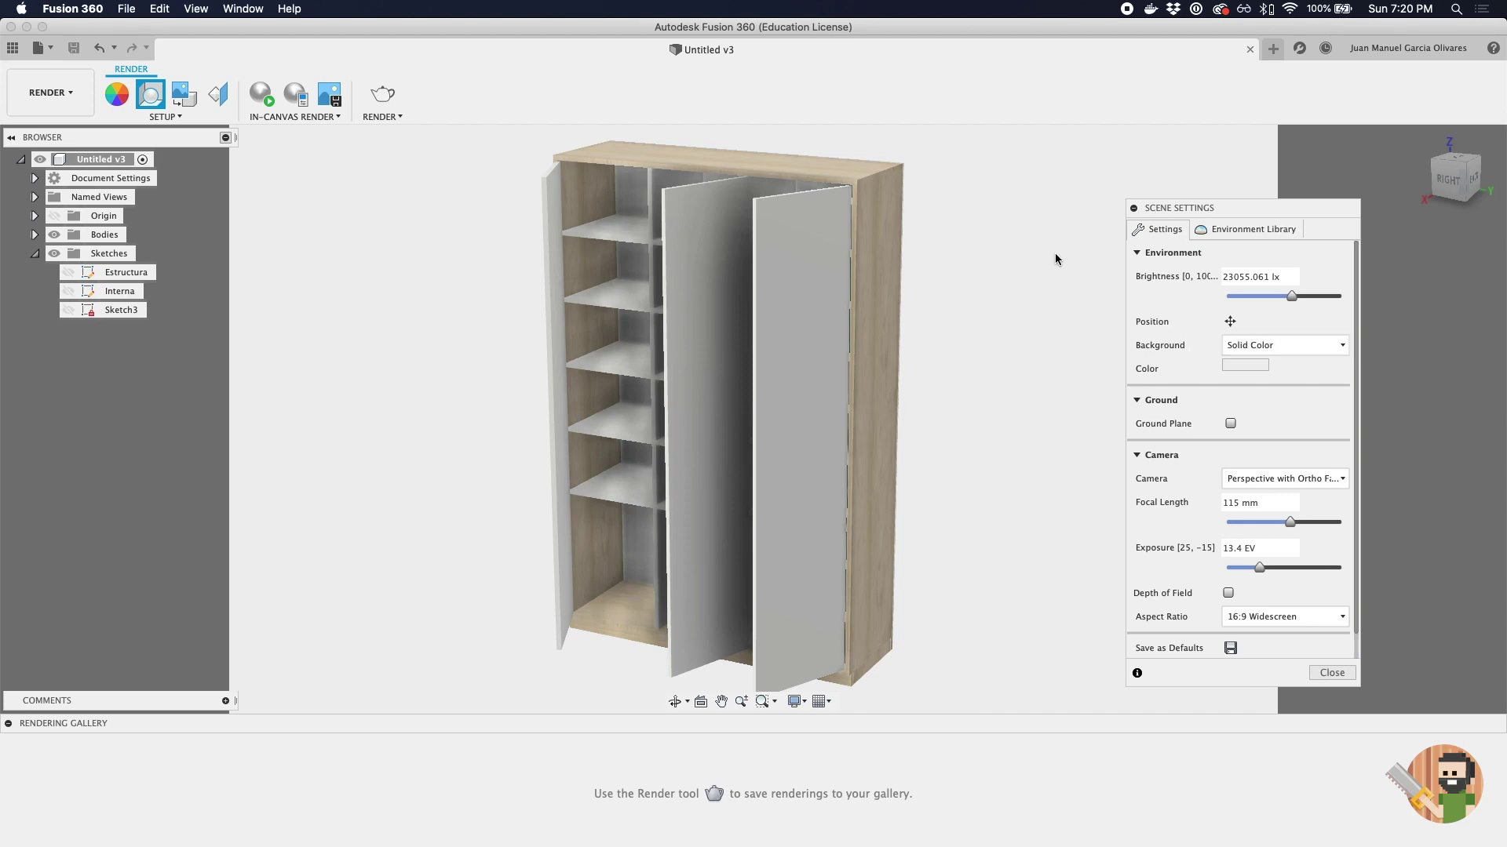
pyautogui.click(1248, 366)
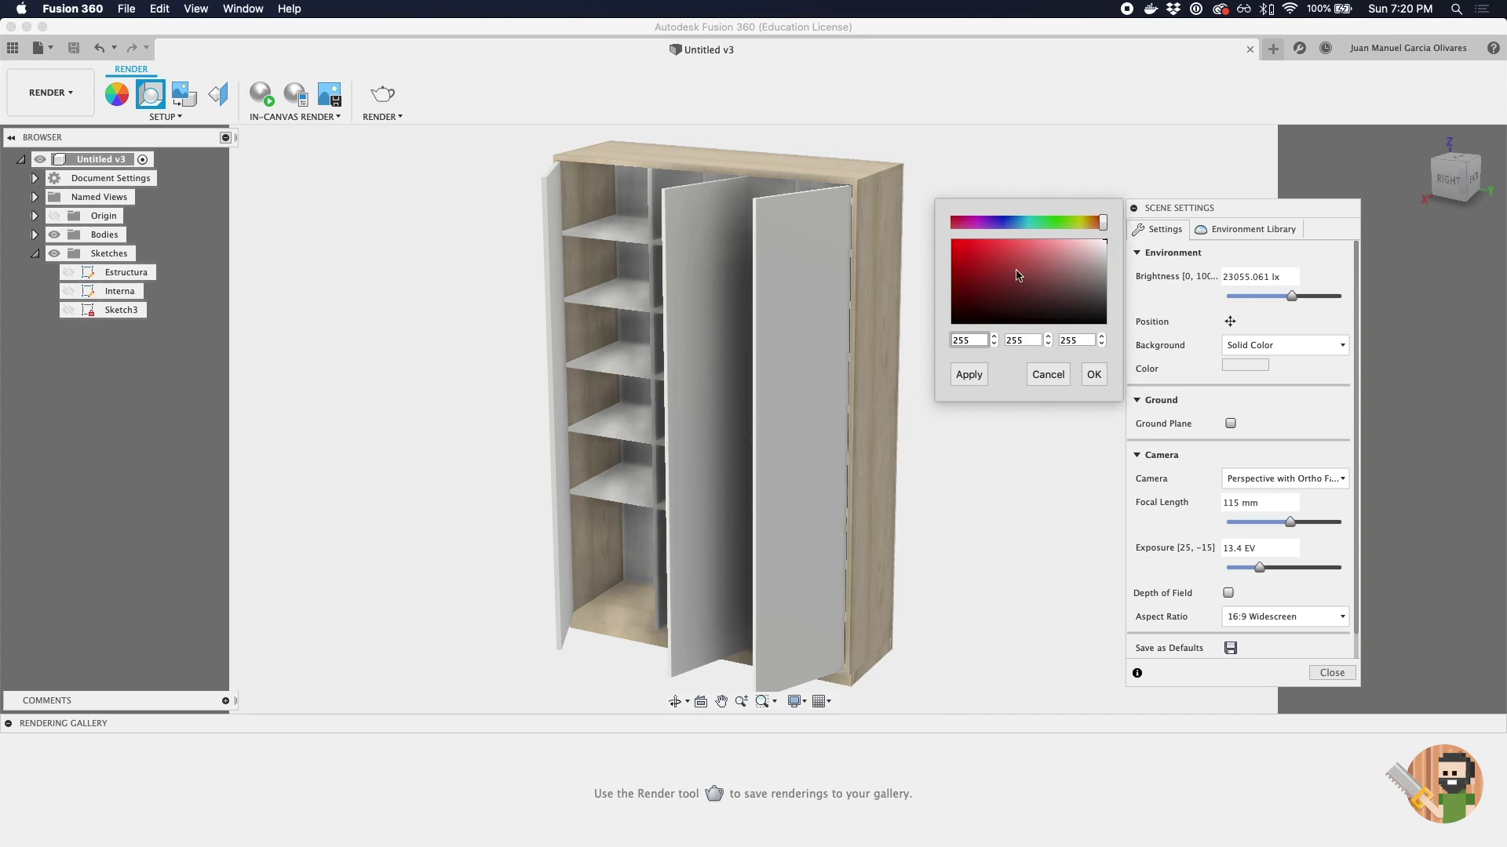
pyautogui.click(1094, 374)
# Step: Try a red (255, 0, 0) scene background colour
pyautogui.click(1247, 366)
pyautogui.click(946, 257)
pyautogui.click(1095, 374)
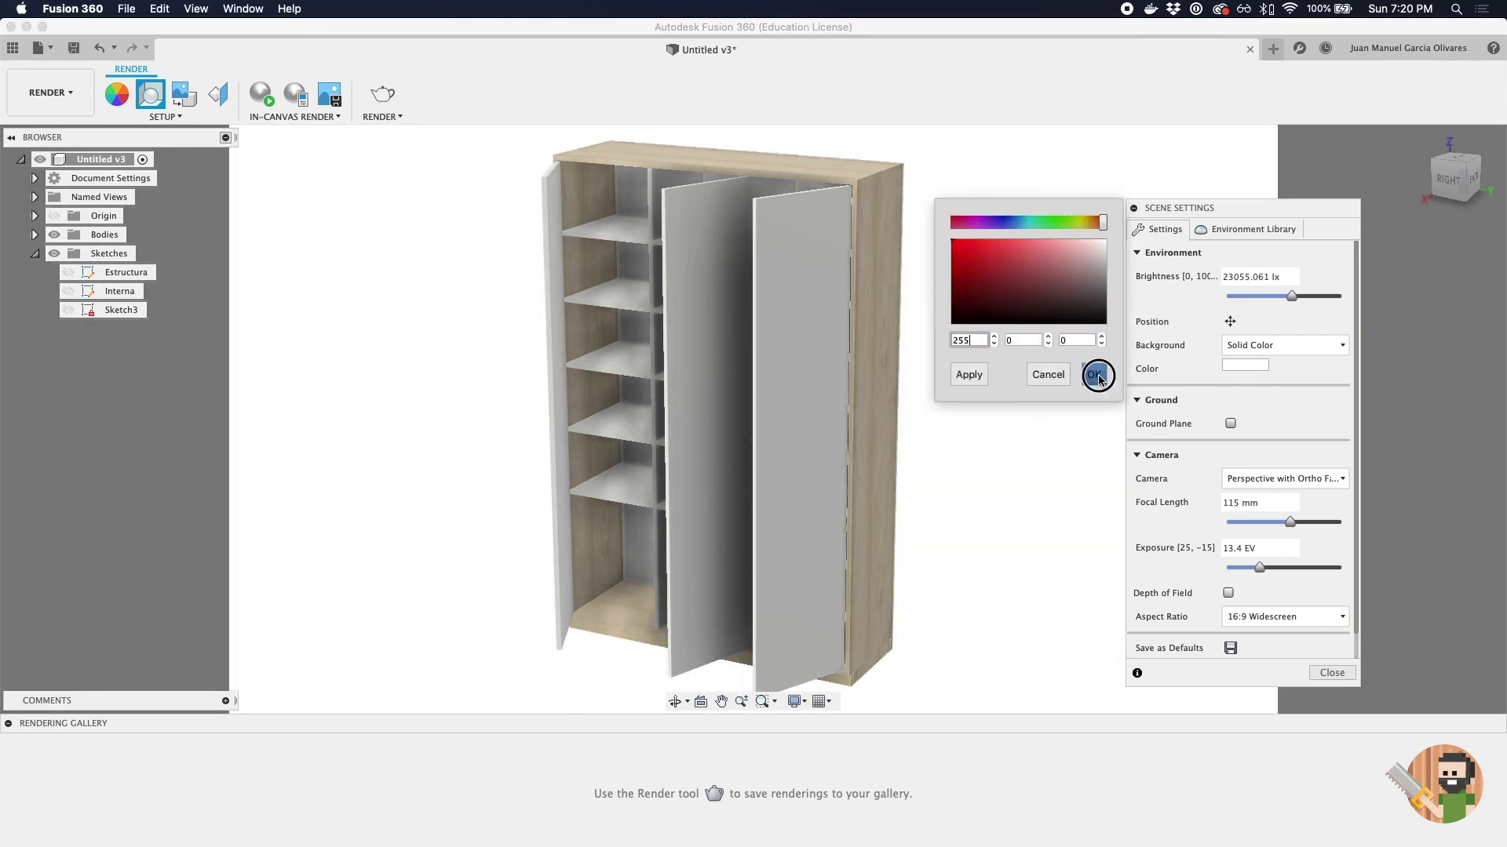
# Step: Set the solid scene background colour to light grey (229, 229, 229)
pyautogui.click(1241, 367)
pyautogui.moveTo(1082, 280); pyautogui.dragTo(1113, 251)
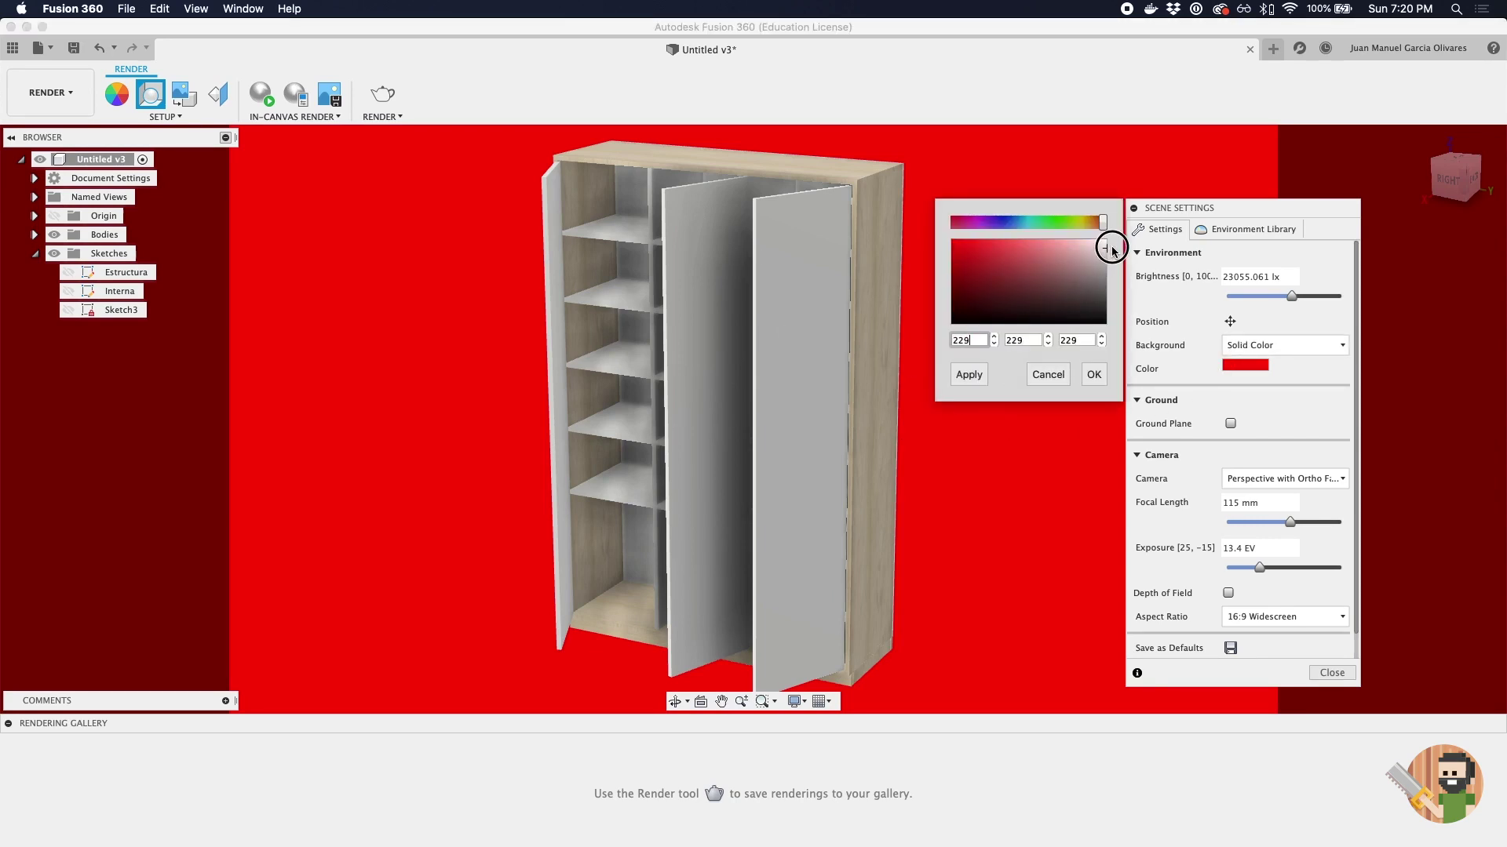
pyautogui.click(1094, 374)
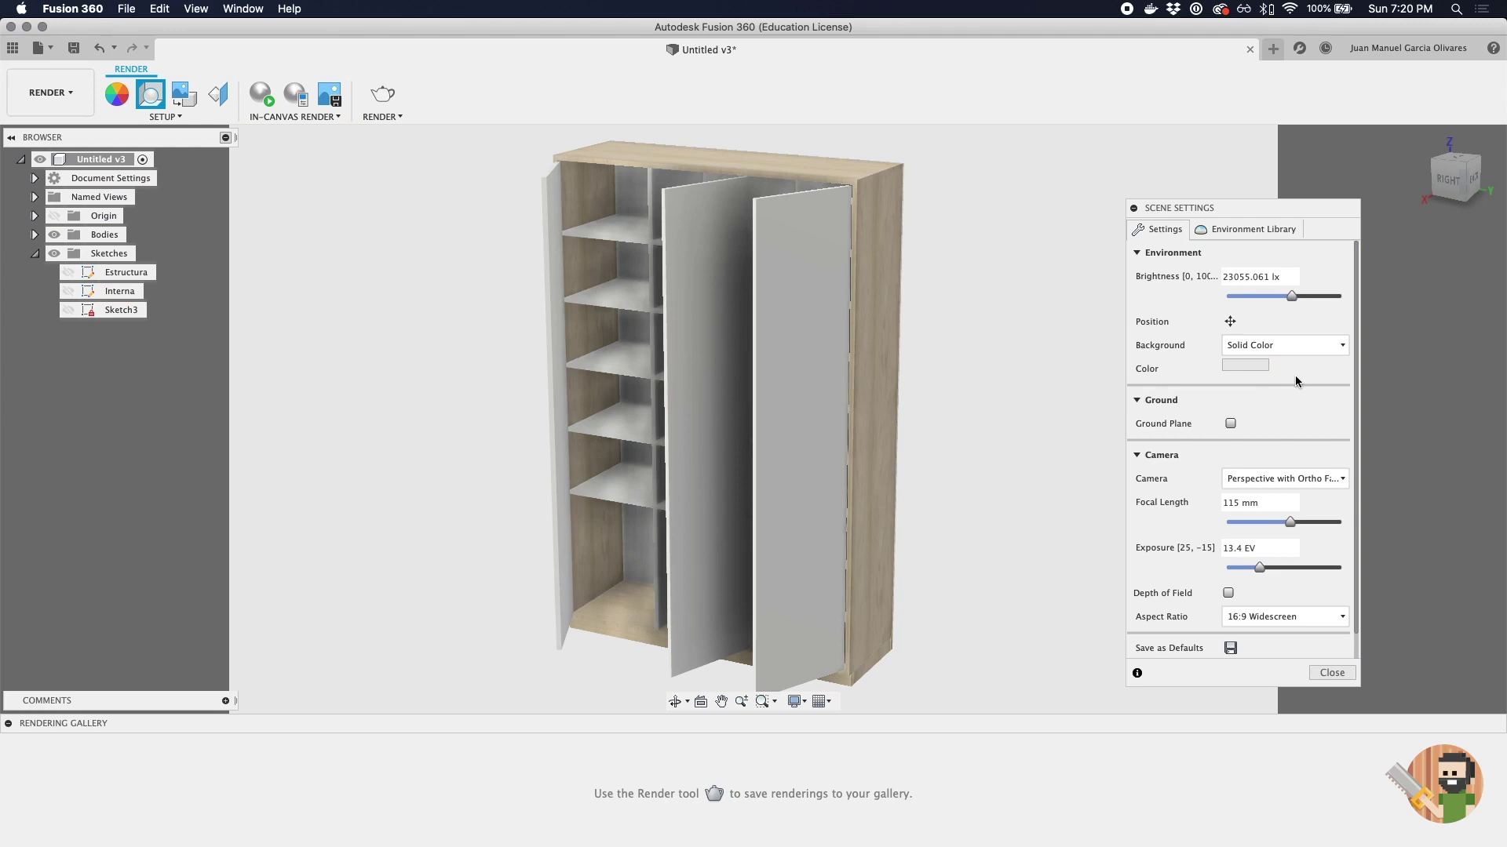
# Step: Try the Perspective and Orthographic camera types on the wardrobe, and return to Perspective with Ortho Faces
pyautogui.scroll(-1, 1295, 375)
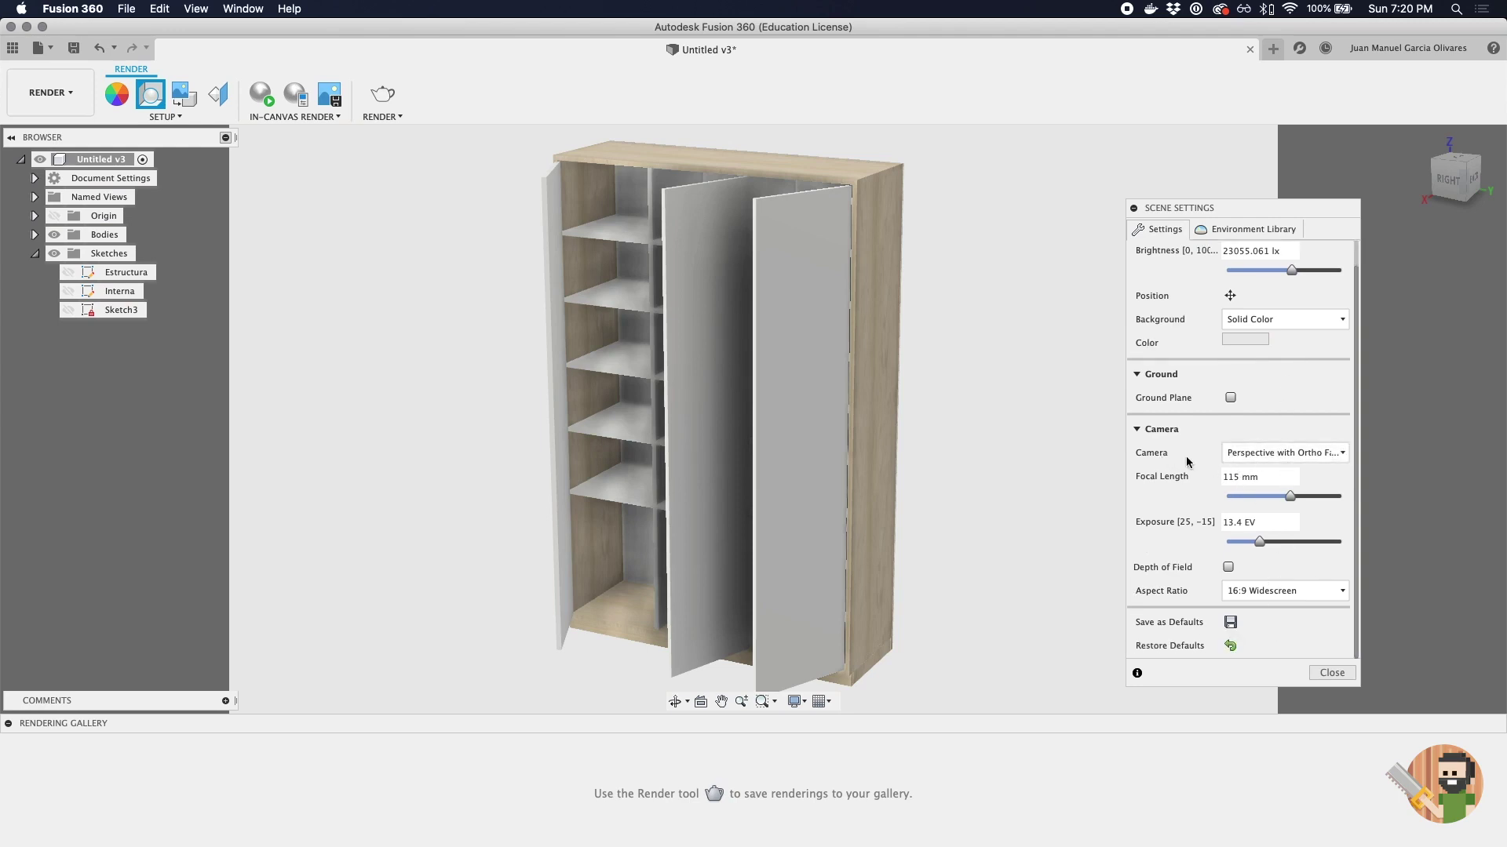
pyautogui.click(1287, 452)
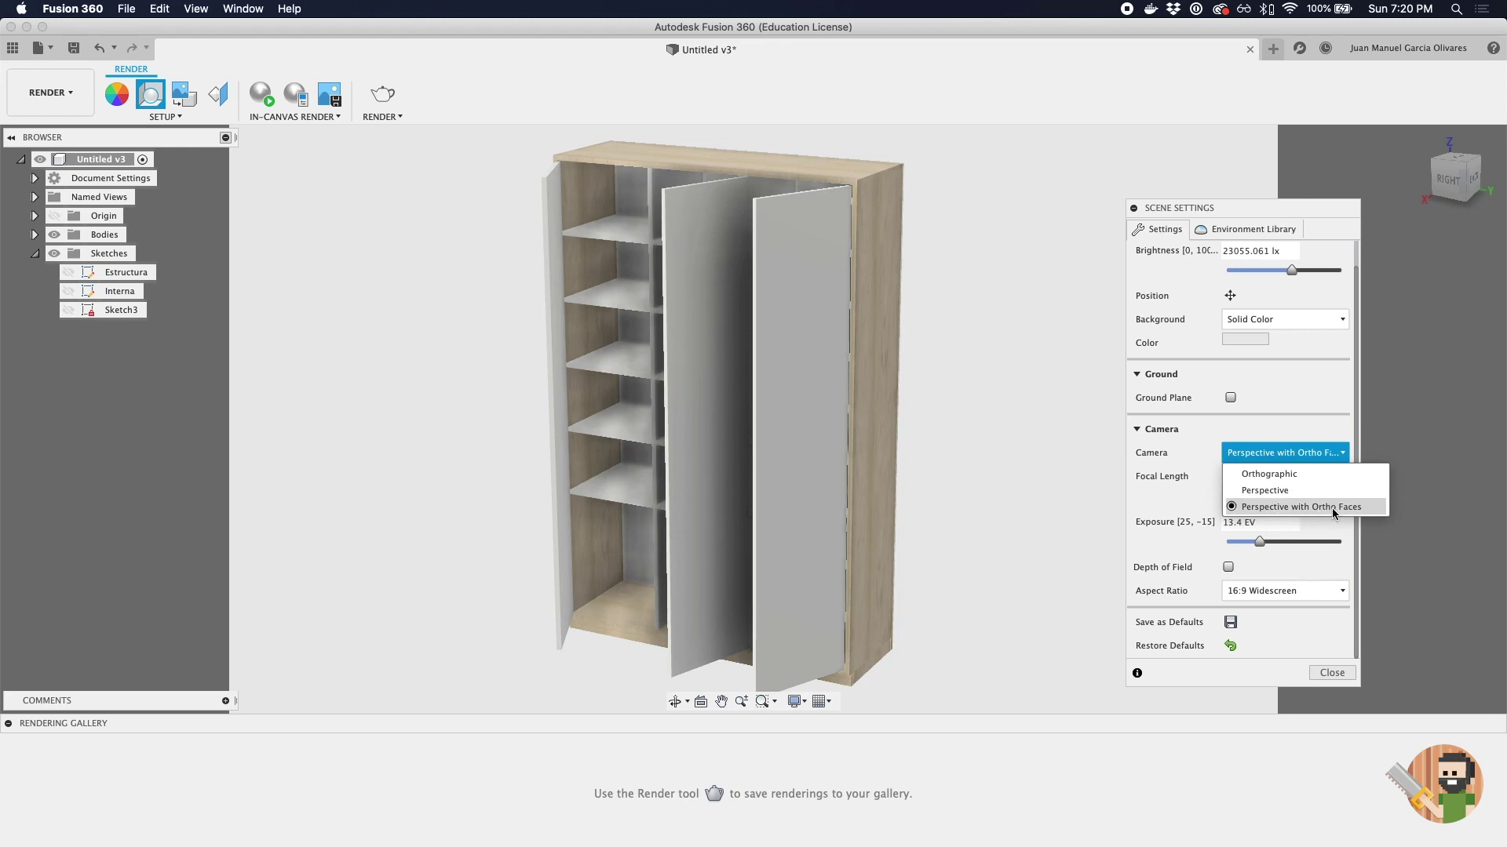
pyautogui.click(1316, 489)
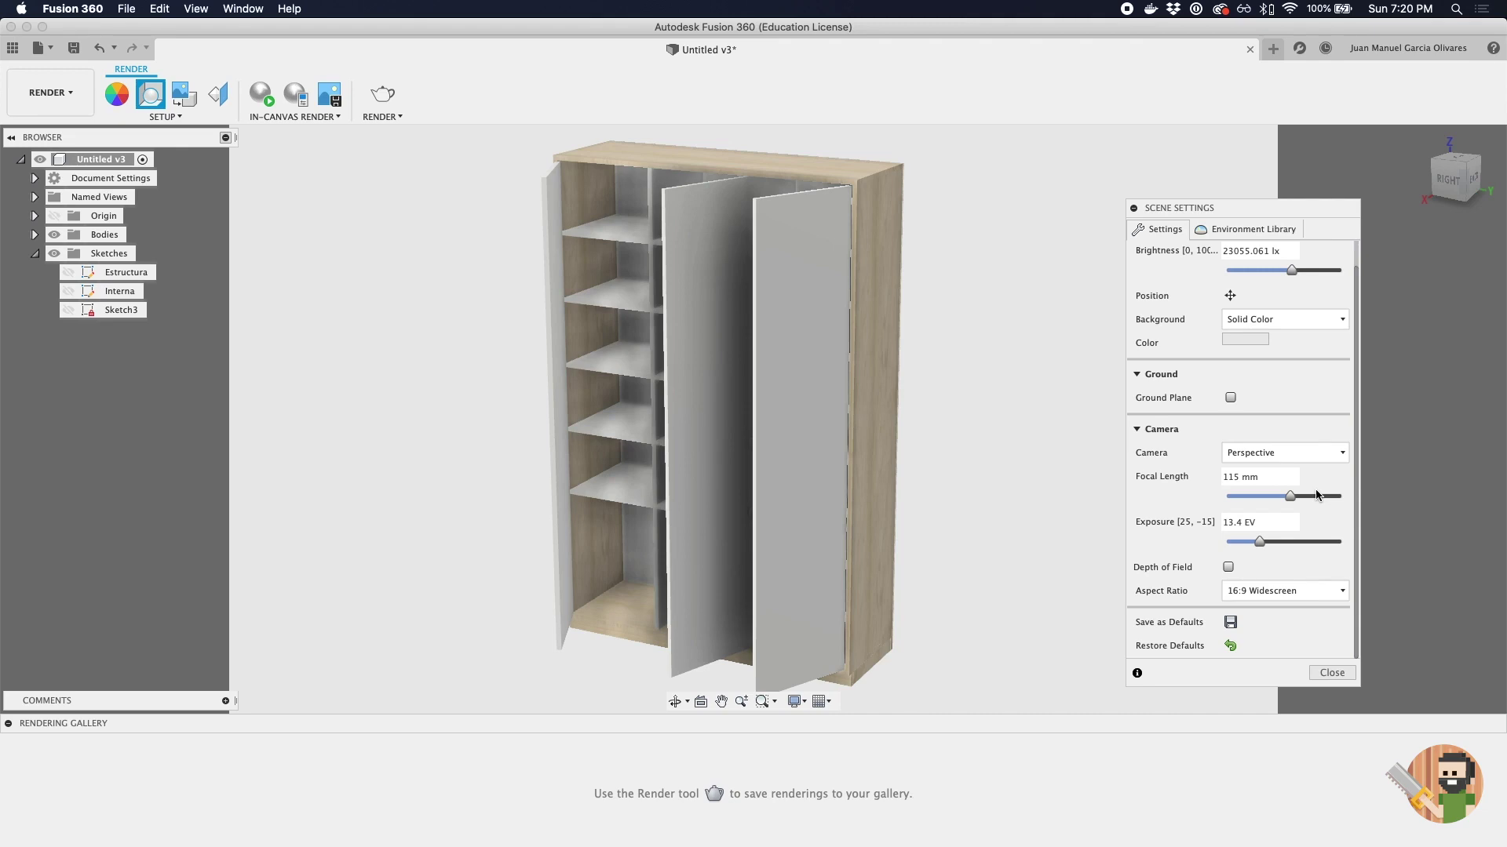
pyautogui.click(1291, 453)
pyautogui.click(1272, 469)
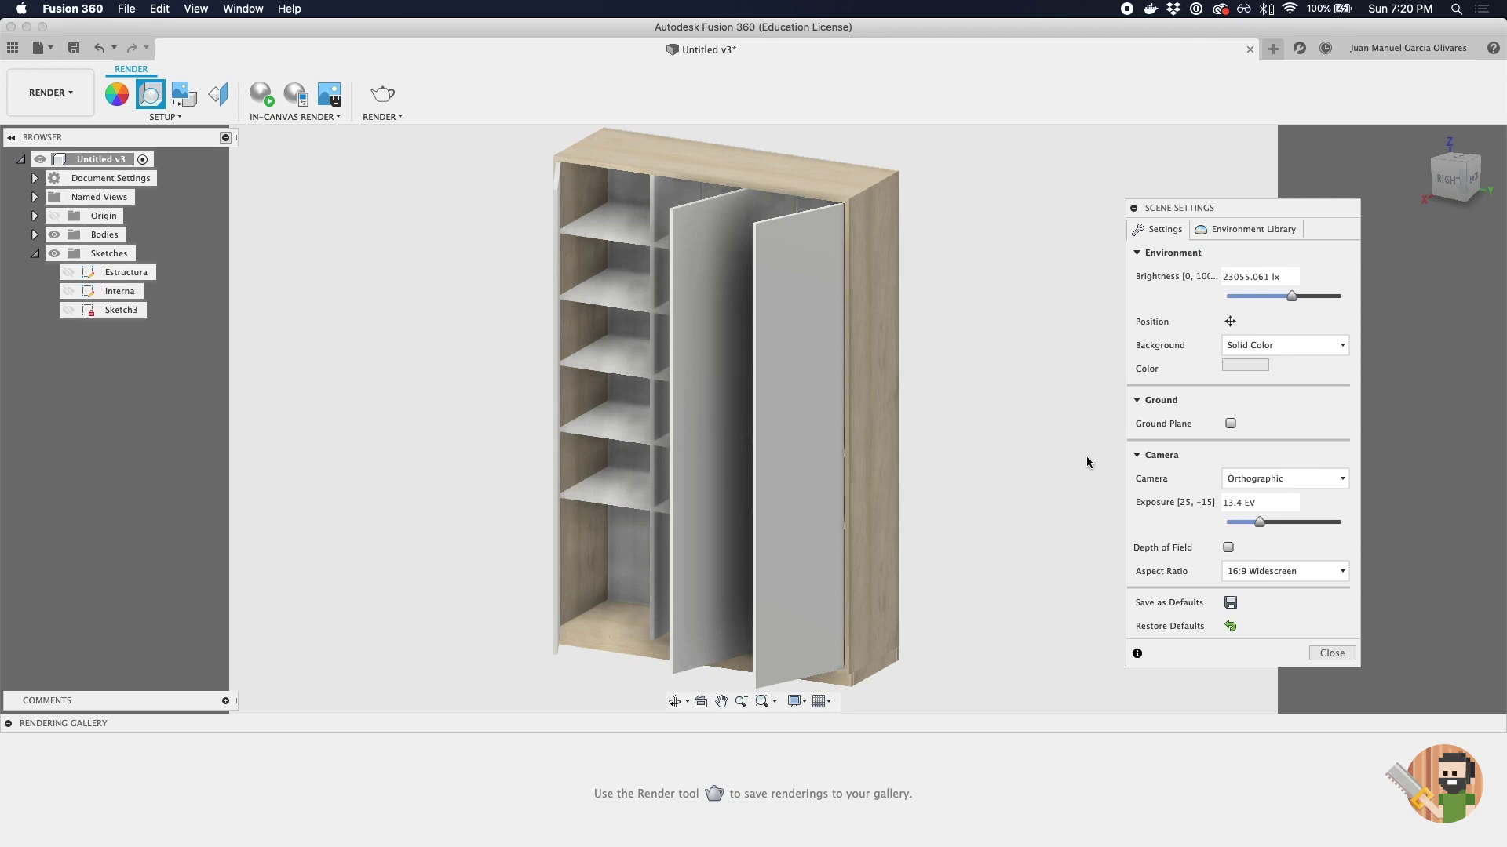
pyautogui.click(1274, 480)
pyautogui.click(1272, 515)
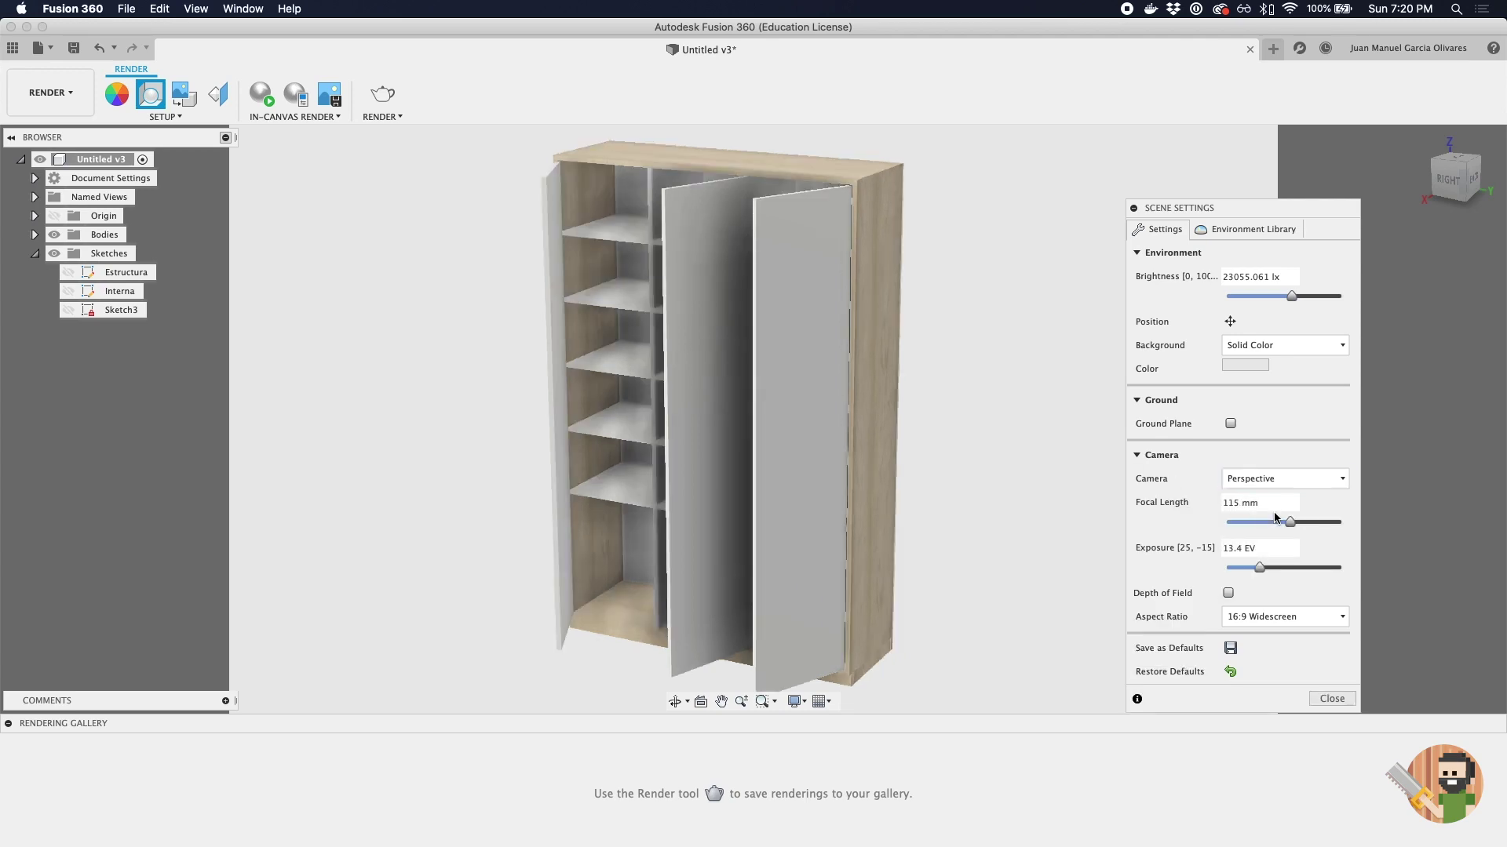
pyautogui.click(1279, 478)
pyautogui.click(1280, 530)
# Step: Try short camera focal lengths of 29 mm and 26 mm while viewing the wardrobe from different angles
pyautogui.moveTo(1289, 526); pyautogui.dragTo(1241, 537)
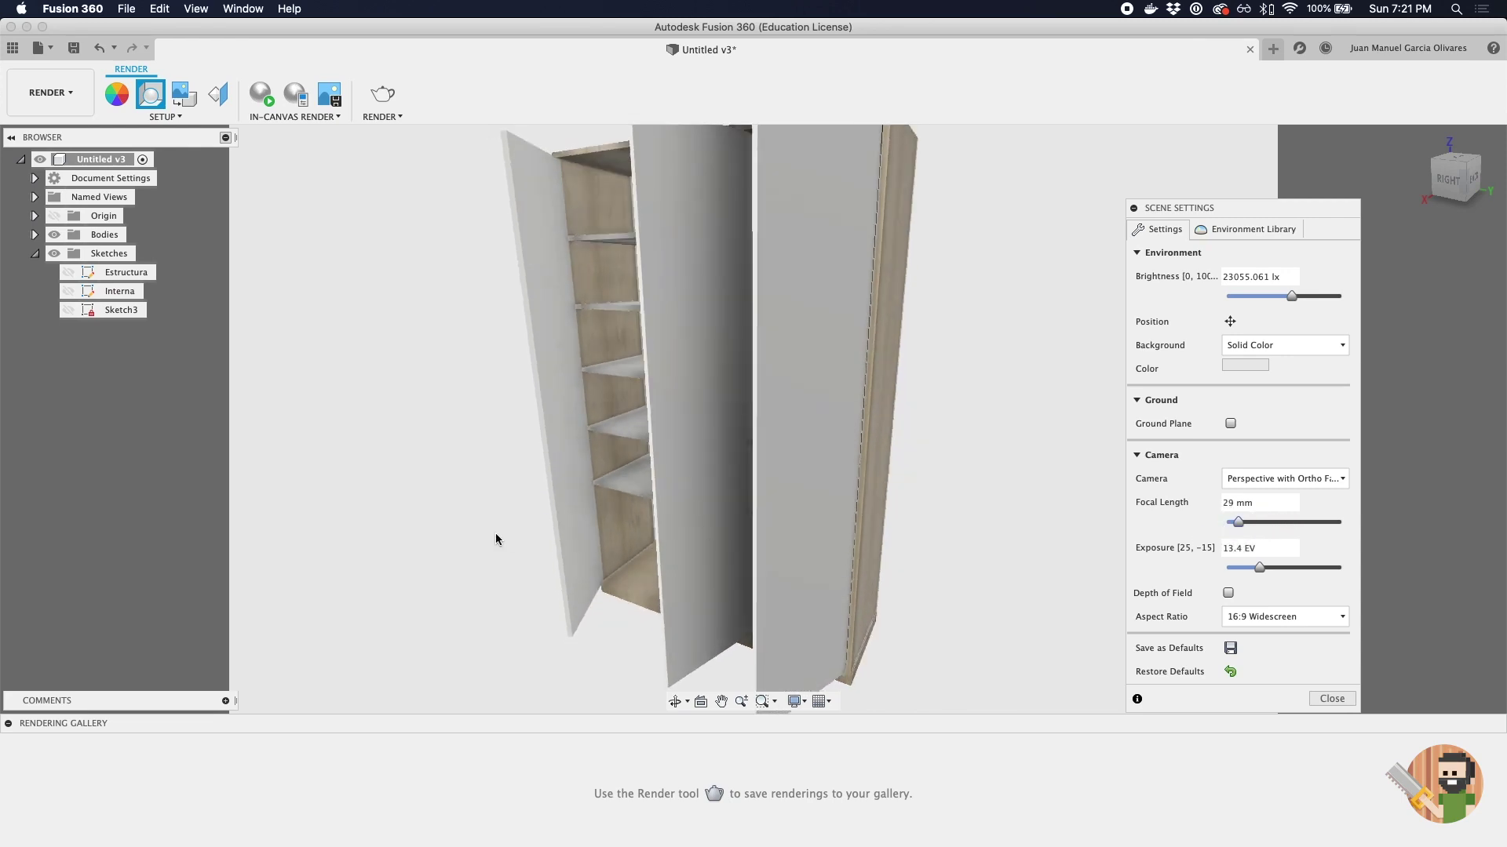
pyautogui.moveTo(445, 419)
pyautogui.keyDown('shift'); pyautogui.mouseDown(button='middle')
pyautogui.moveTo(434, 390)
pyautogui.moveTo(519, 431)
pyautogui.moveTo(646, 420)
pyautogui.moveTo(696, 444)
pyautogui.moveTo(600, 403)
pyautogui.mouseUp(button='middle'); pyautogui.keyUp('shift')
pyautogui.moveTo(1245, 521); pyautogui.dragTo(1220, 524)
pyautogui.moveTo(893, 483)
pyautogui.keyDown('shift'); pyautogui.mouseDown(button='middle')
pyautogui.moveTo(740, 461)
pyautogui.moveTo(746, 476)
pyautogui.moveTo(718, 483)
pyautogui.moveTo(855, 531)
pyautogui.moveTo(748, 467)
pyautogui.moveTo(767, 497)
pyautogui.mouseUp(button='middle'); pyautogui.keyUp('shift')
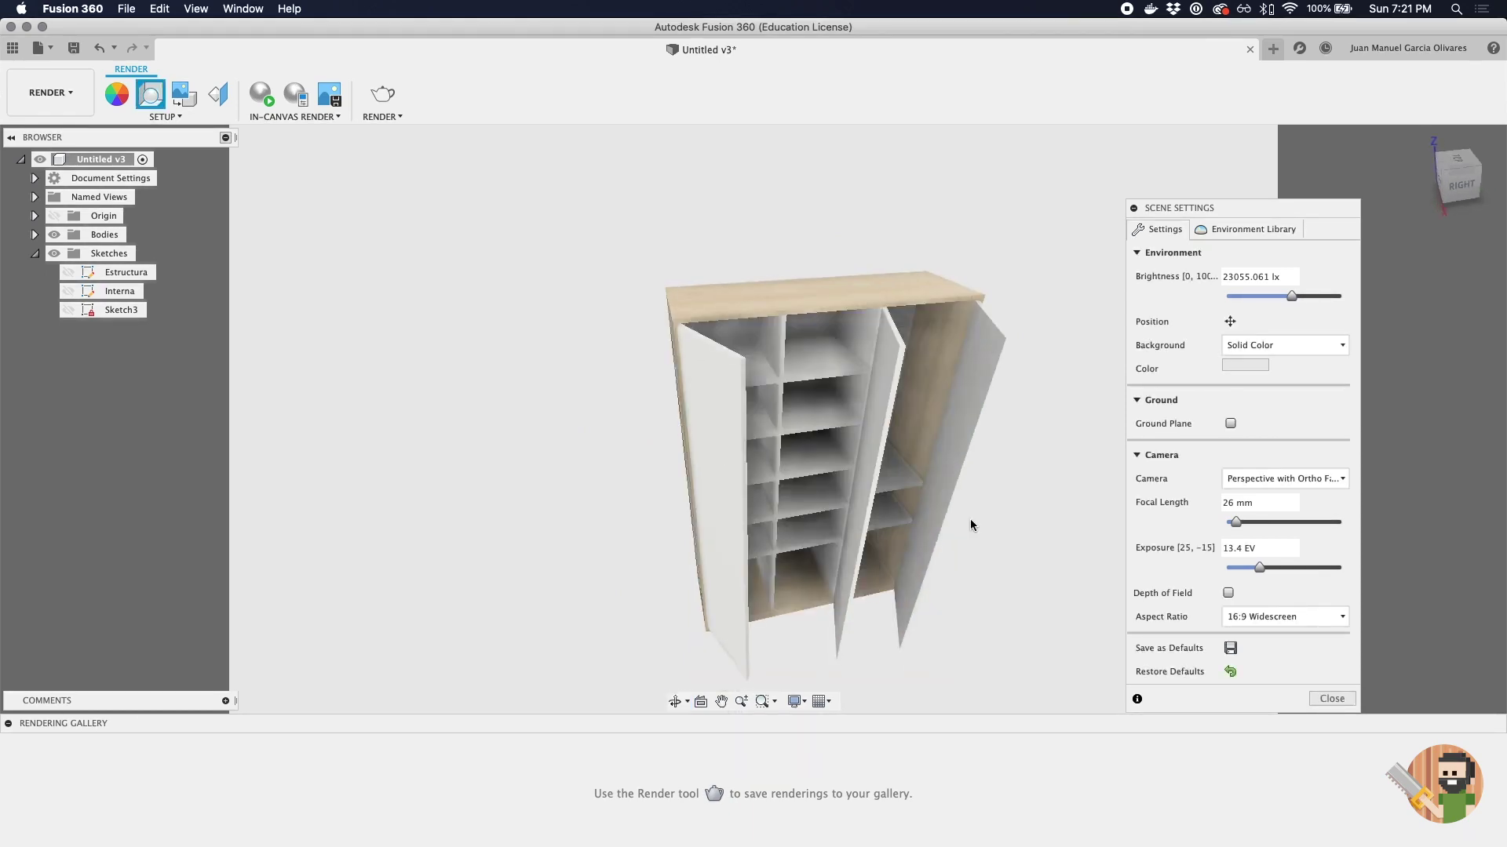
# Step: Set the camera's focal length to 113 mm and view the wardrobe from the front
pyautogui.click(1283, 523)
pyautogui.moveTo(1283, 524); pyautogui.dragTo(1289, 522)
pyautogui.moveTo(929, 472)
pyautogui.keyDown('shift'); pyautogui.mouseDown(button='middle')
pyautogui.moveTo(855, 397)
pyautogui.moveTo(841, 431)
pyautogui.moveTo(802, 402)
pyautogui.mouseUp(button='middle'); pyautogui.keyUp('shift')
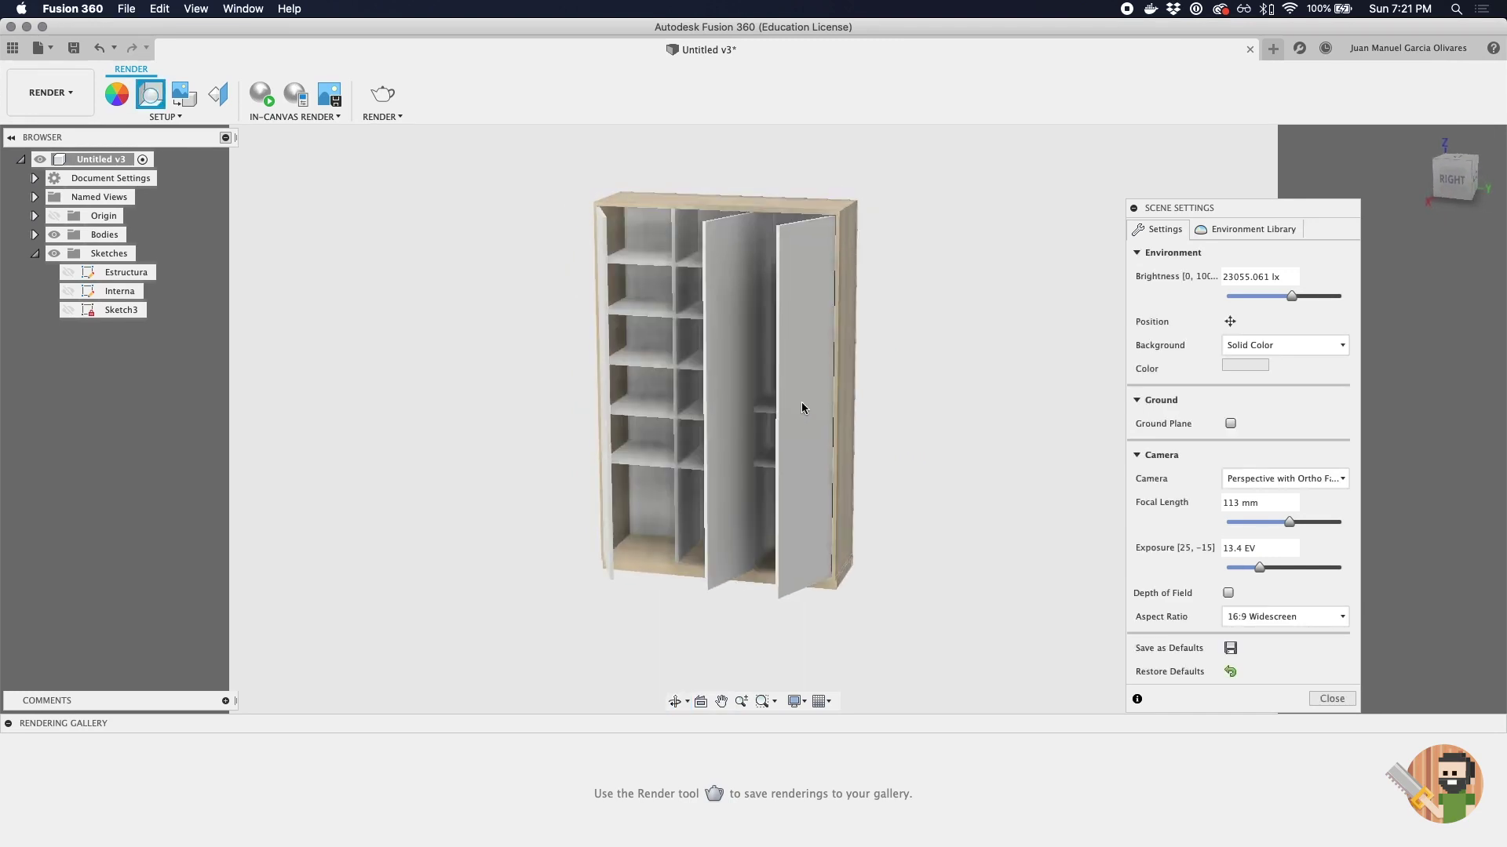
# Step: Try a camera exposure of 14.7 EV and restore the default scene settings
pyautogui.moveTo(1257, 567)
pyautogui.mouseDown()
pyautogui.moveTo(1237, 565)
pyautogui.moveTo(1282, 565)
pyautogui.moveTo(1258, 568)
pyautogui.mouseUp()
pyautogui.doubleClick(1241, 547)
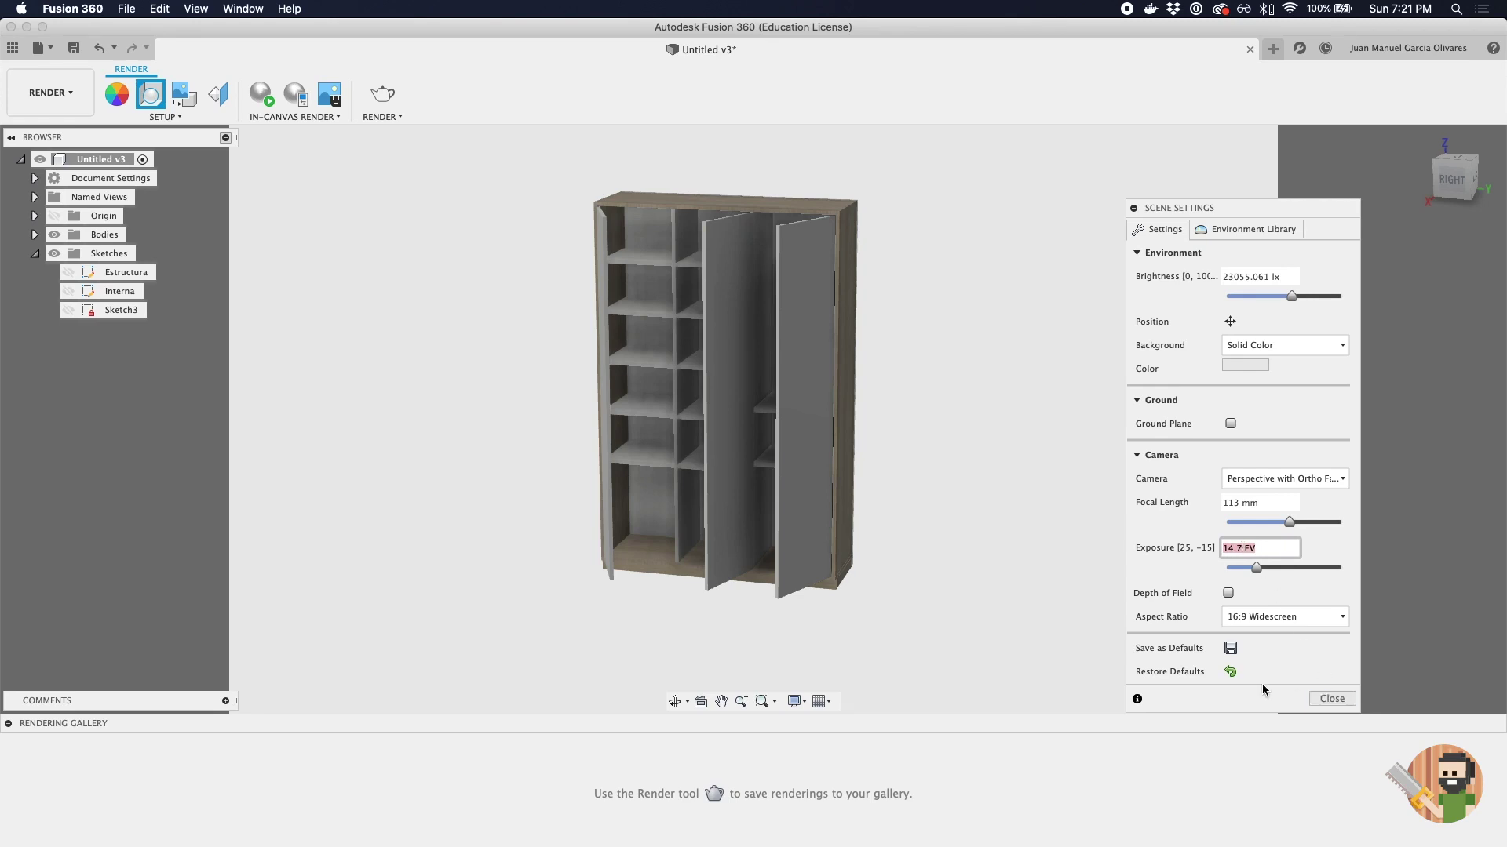
pyautogui.click(1231, 672)
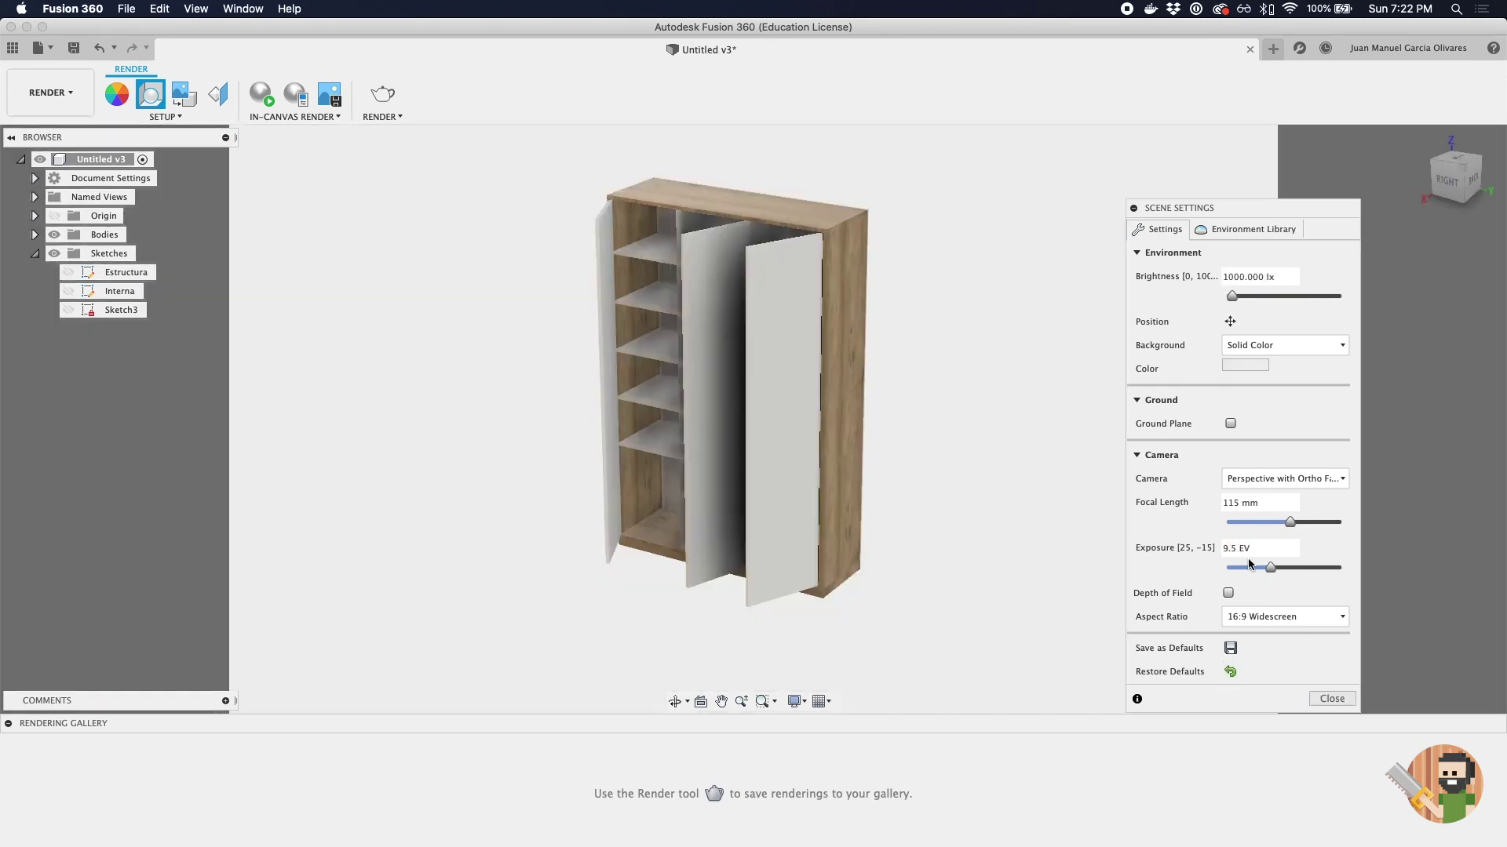
# Step: Try depth of field with the centre of focus on the rightmost door's upper corner, and turn it off again
pyautogui.click(1228, 594)
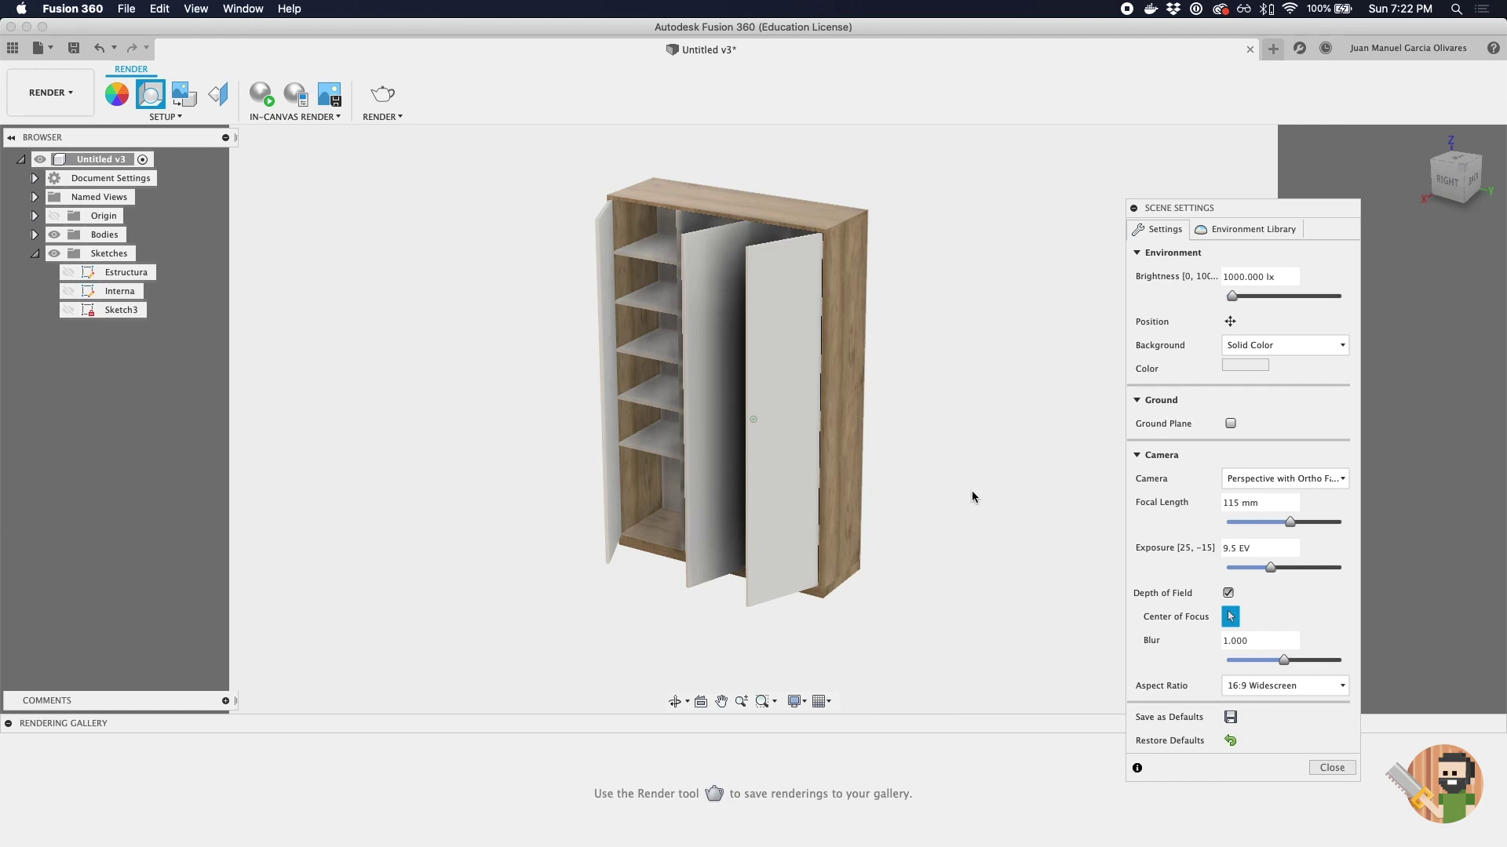
pyautogui.click(748, 249)
pyautogui.scroll(2, 863, 416)
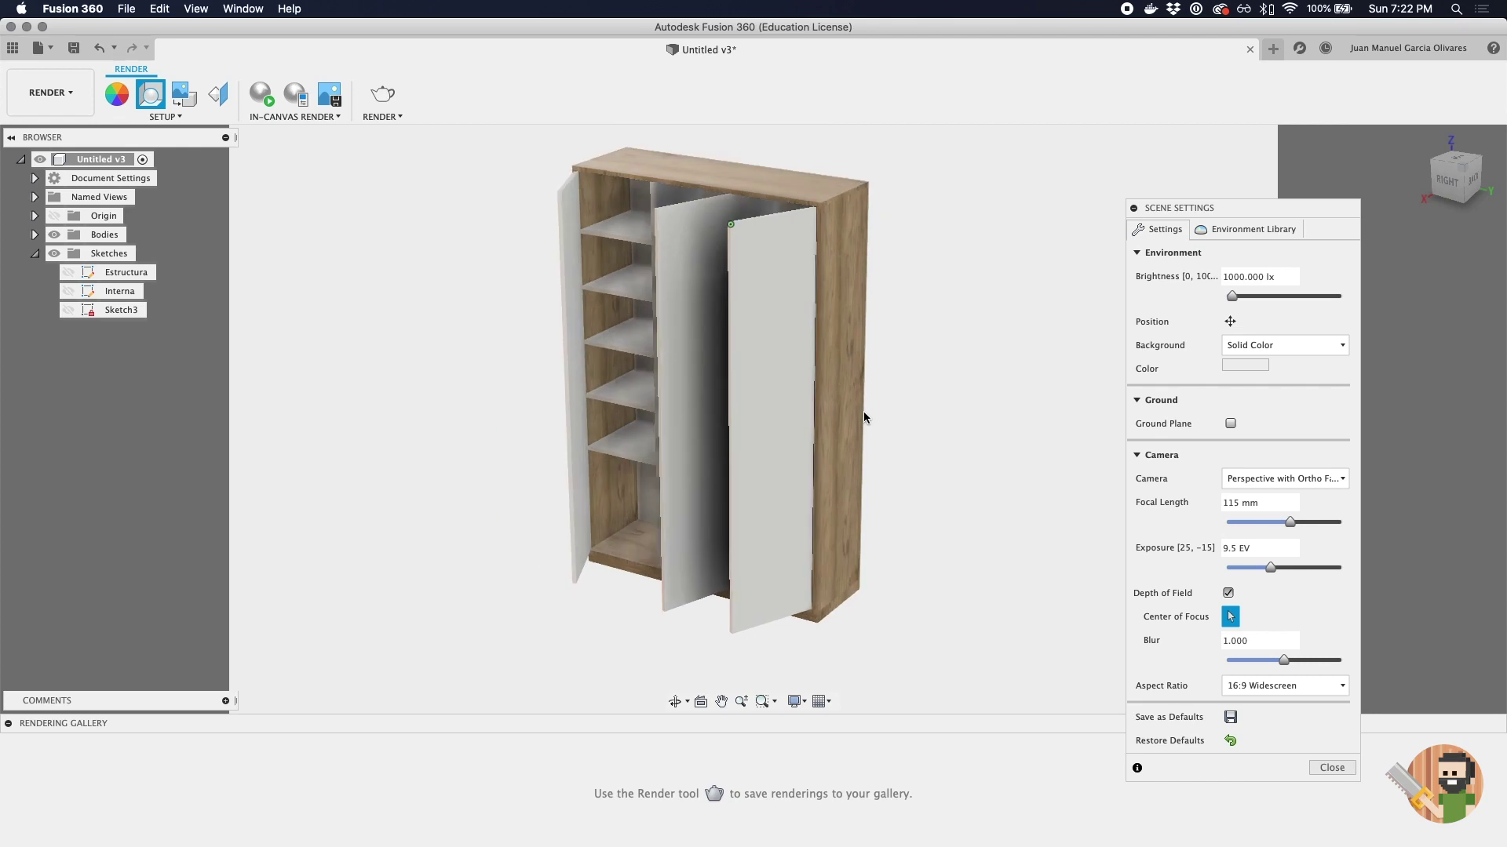
pyautogui.click(1228, 592)
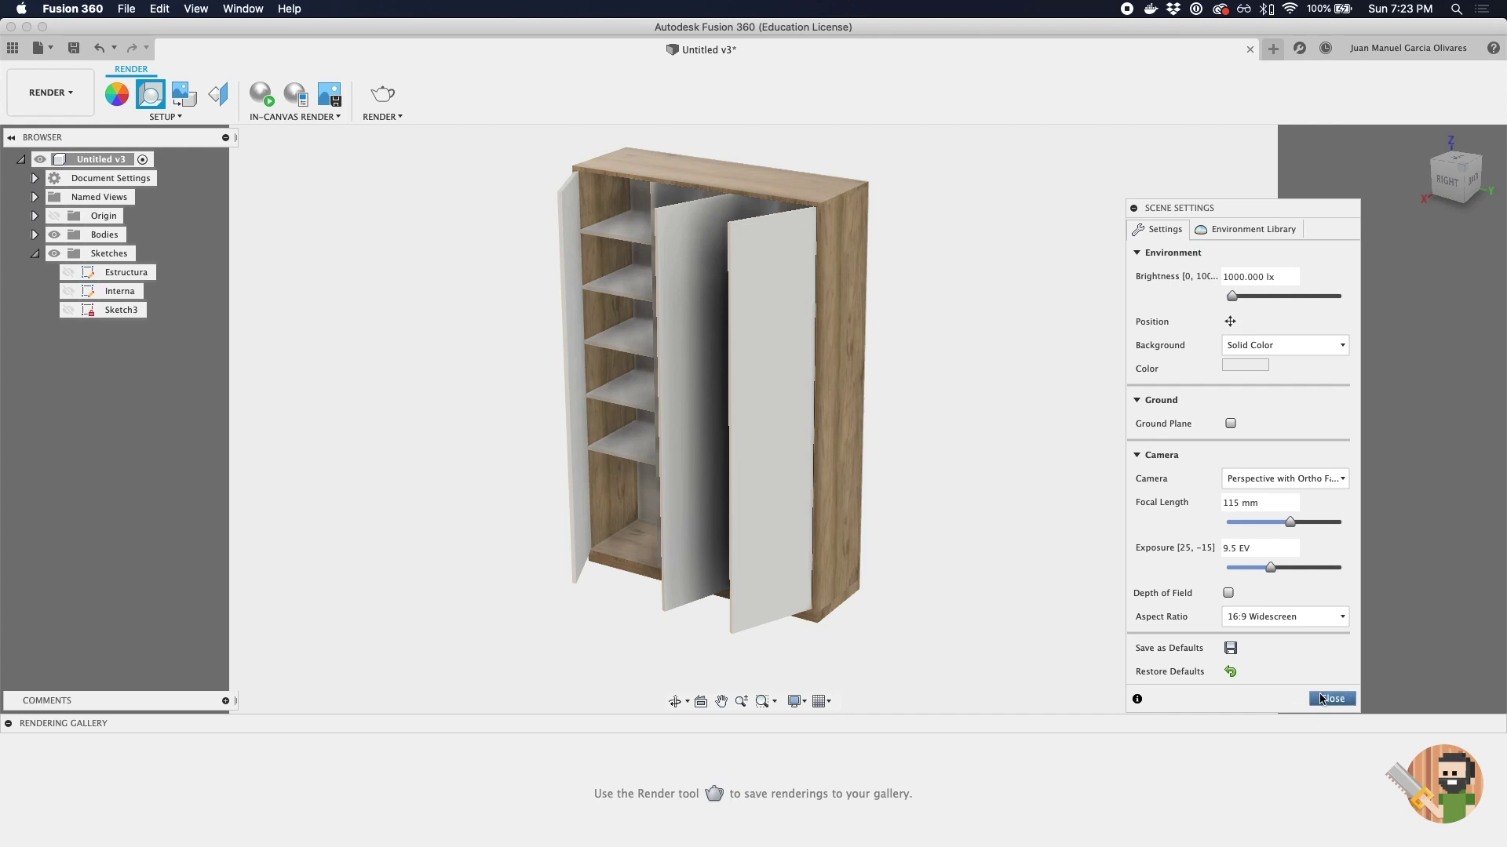
# Step: Try the ground plane with Flatten Ground and Reflections at roughness 0.2, and turn the ground plane off again
pyautogui.click(1230, 424)
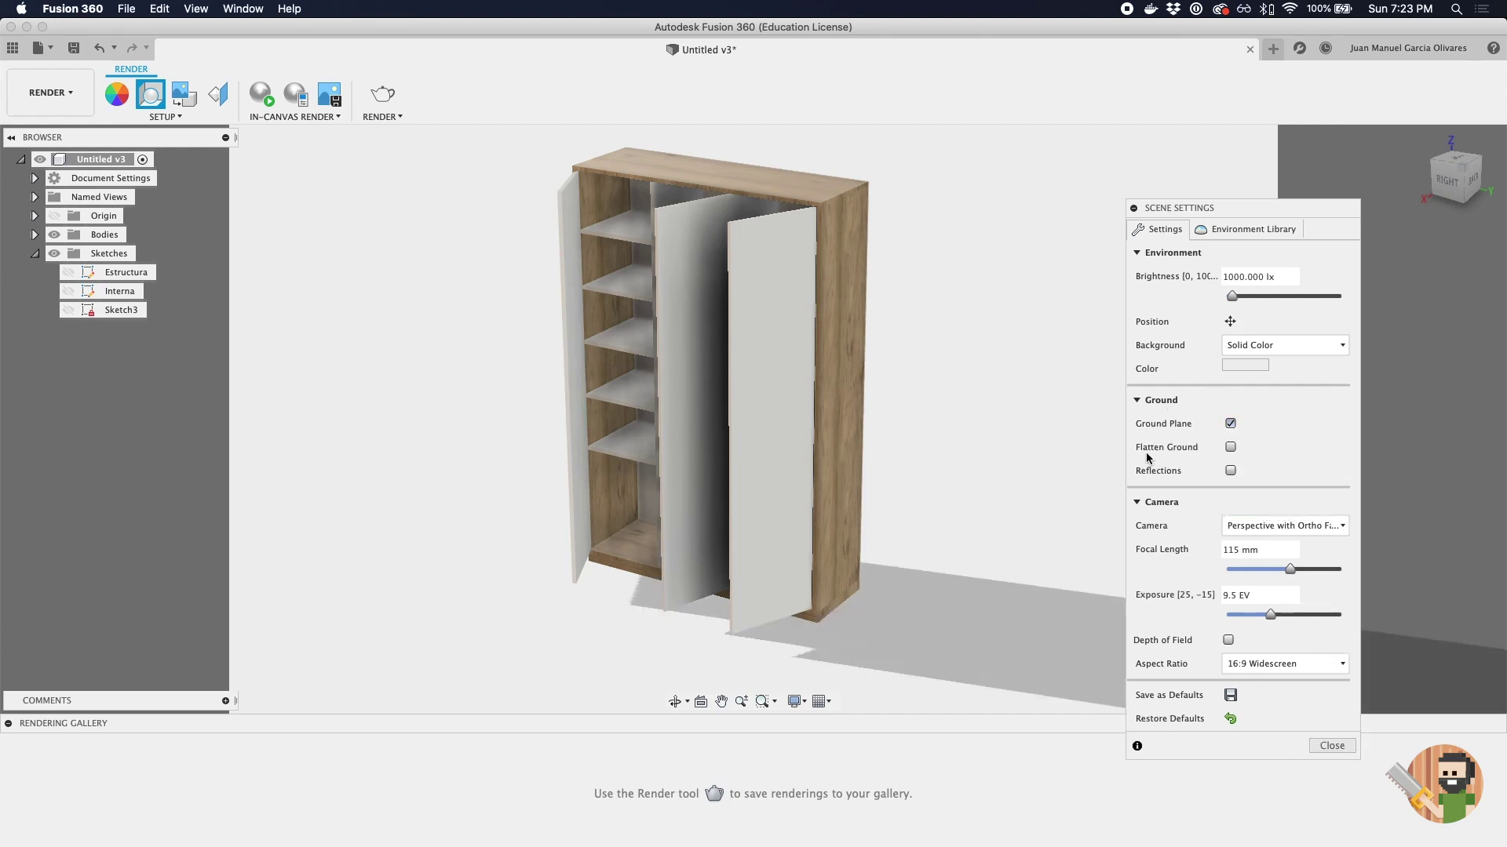
pyautogui.click(1230, 447)
pyautogui.click(1230, 471)
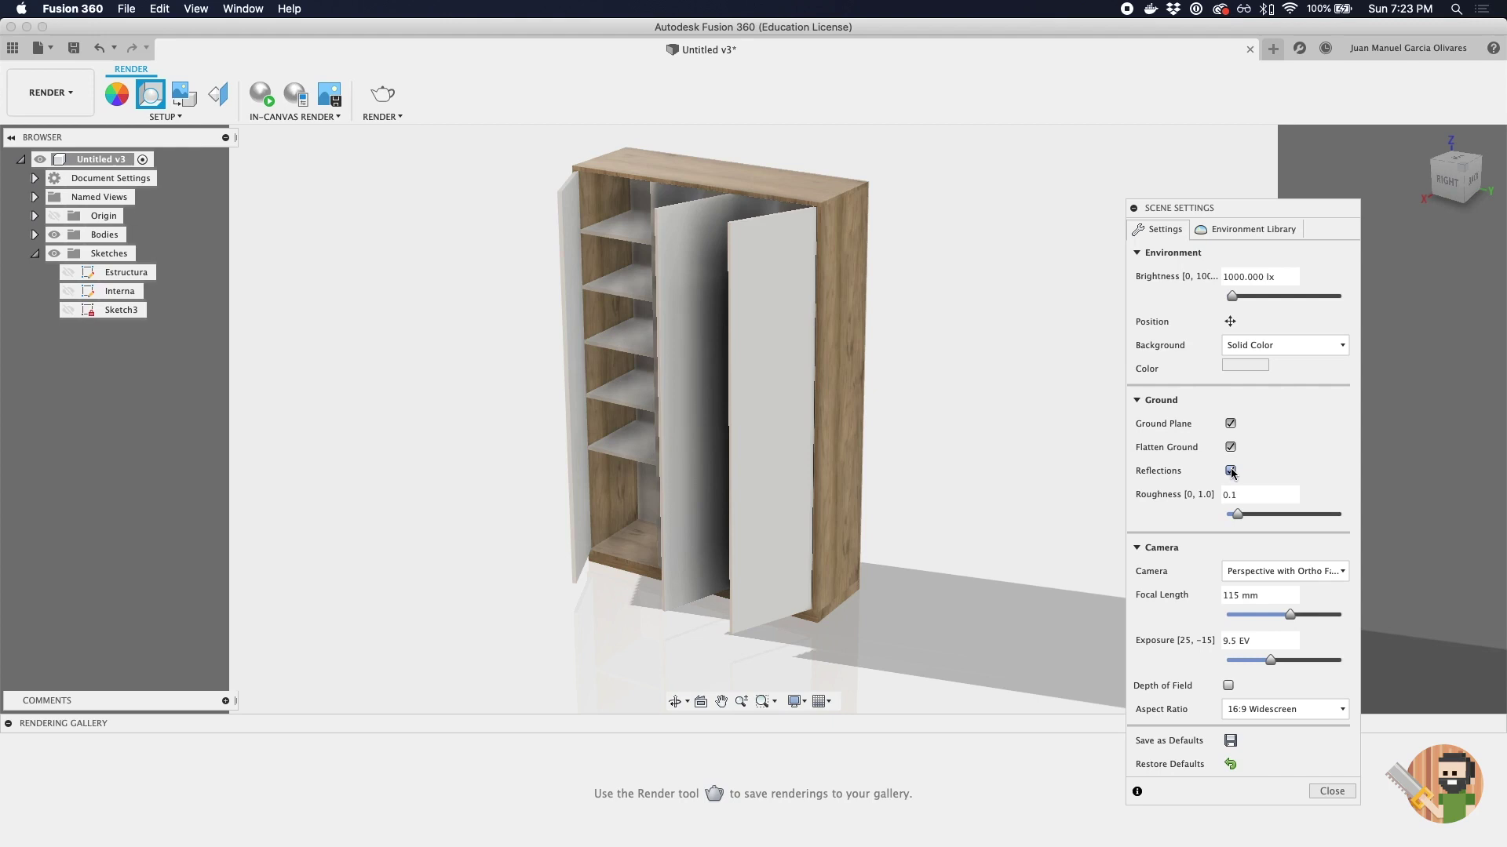
pyautogui.click(1230, 423)
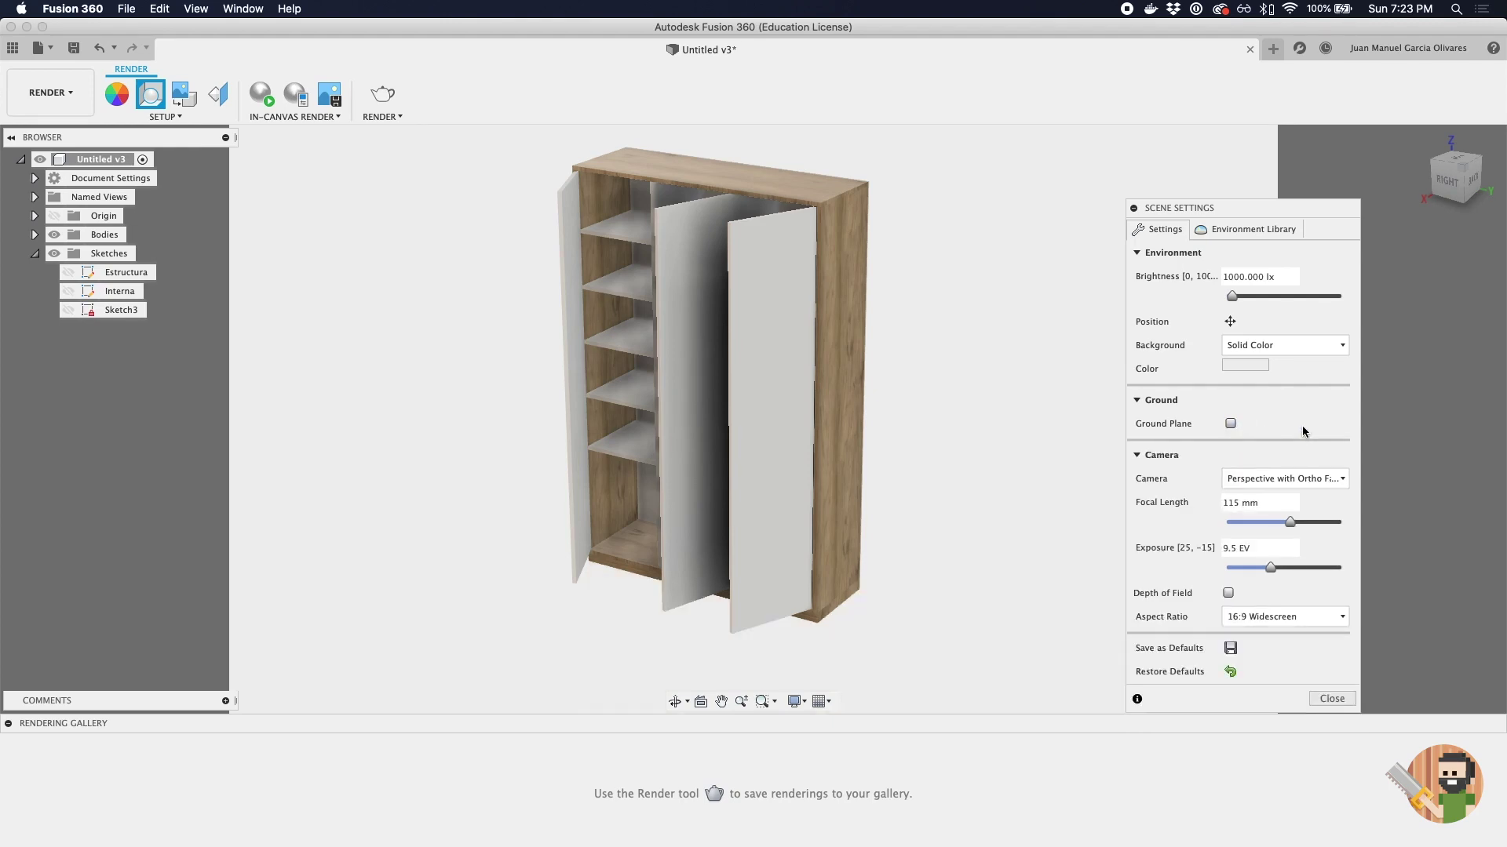
pyautogui.click(1230, 424)
pyautogui.moveTo(1252, 522); pyautogui.dragTo(1292, 519)
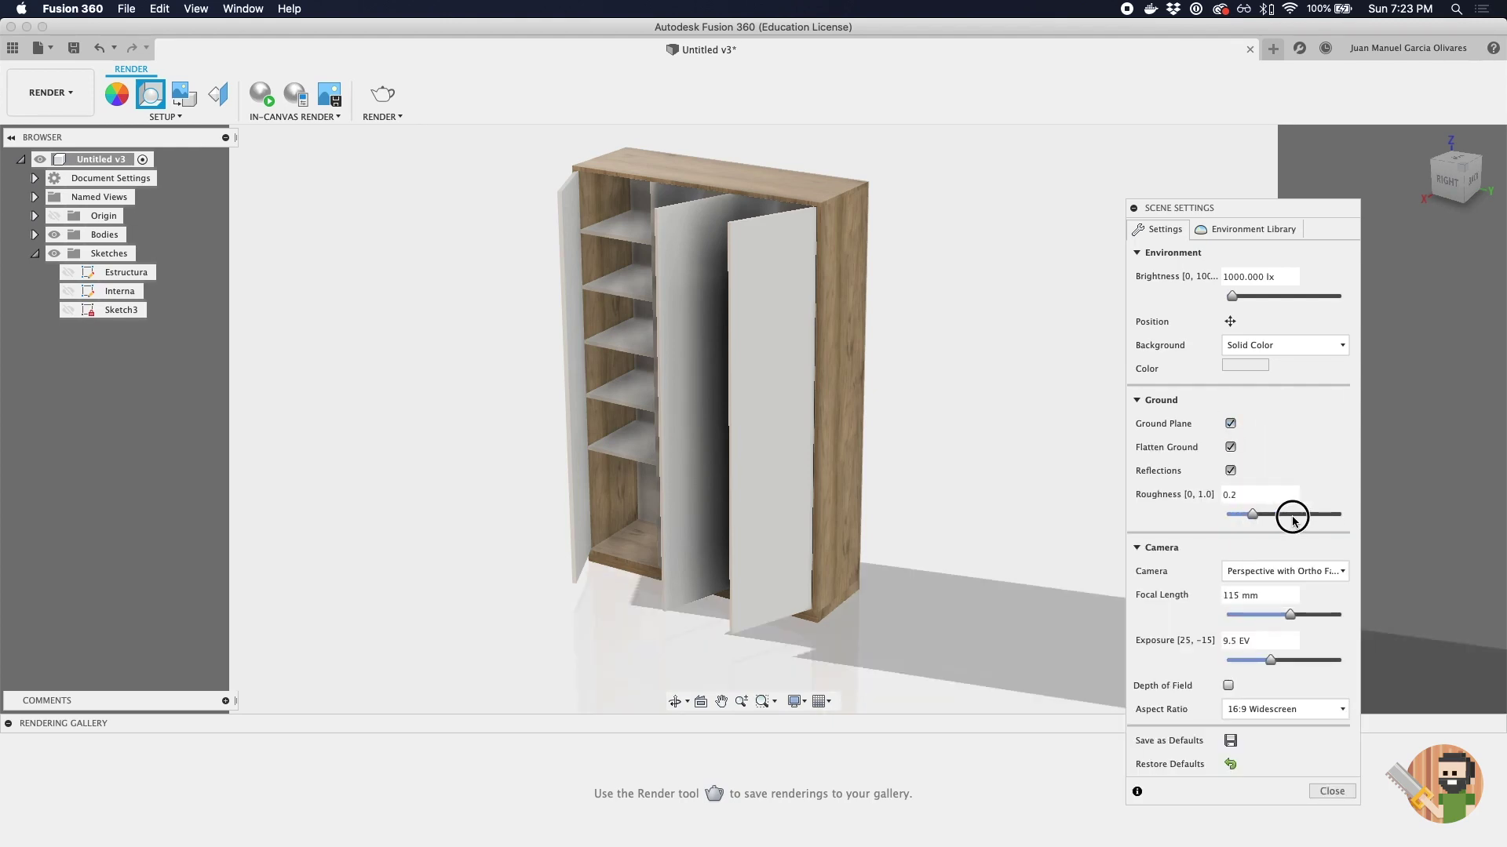
pyautogui.click(1230, 424)
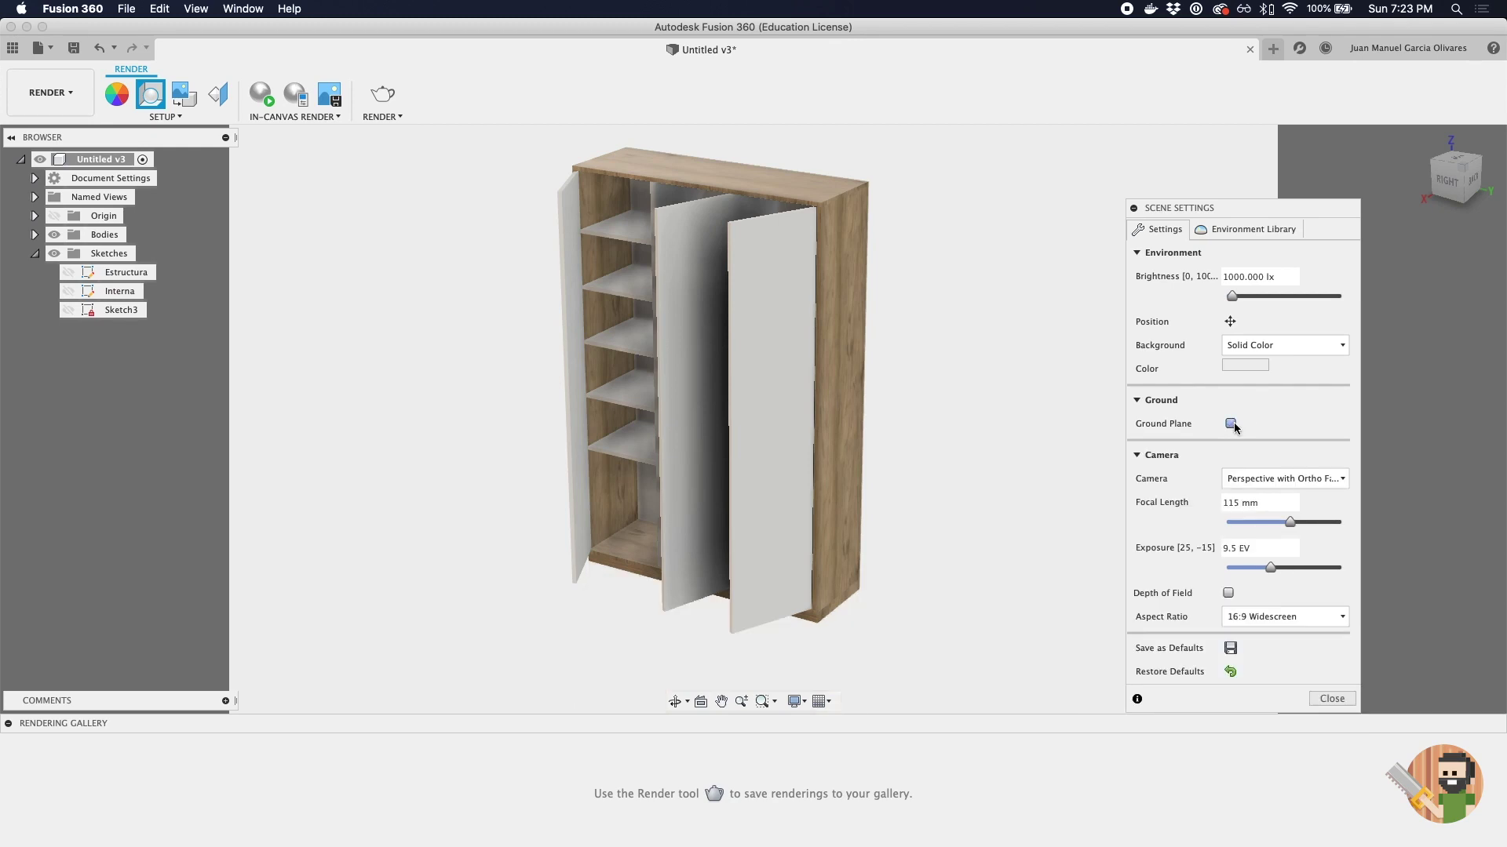
# Step: Frame the wardrobe from its front right side and set a custom render image size of 800x600
pyautogui.moveTo(902, 451)
pyautogui.mouseDown(button='middle')
pyautogui.moveTo(932, 478)
pyautogui.moveTo(942, 455)
pyautogui.moveTo(963, 473)
pyautogui.mouseUp(button='middle')
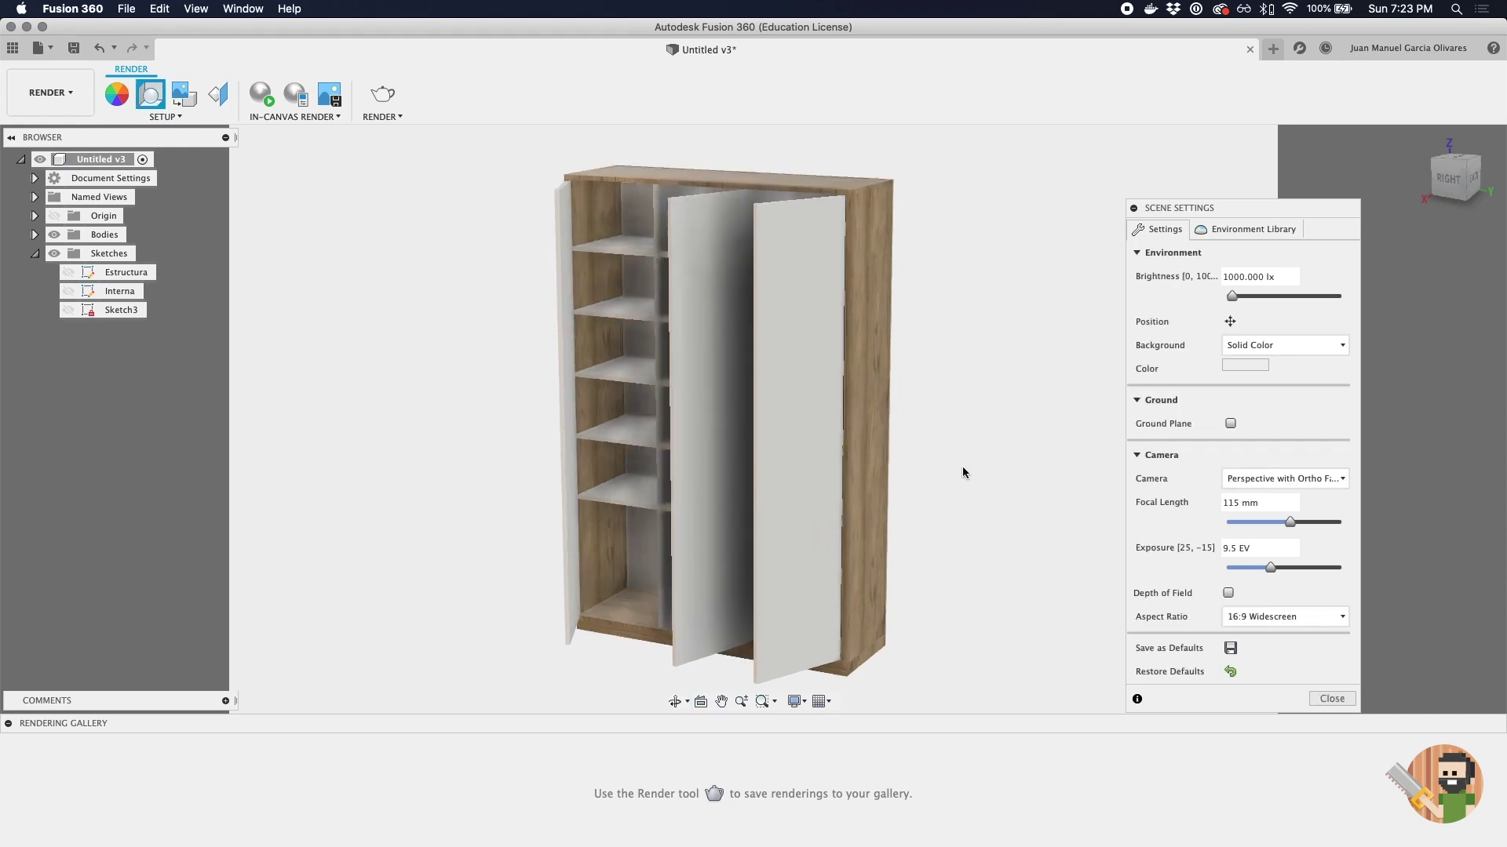
pyautogui.click(392, 98)
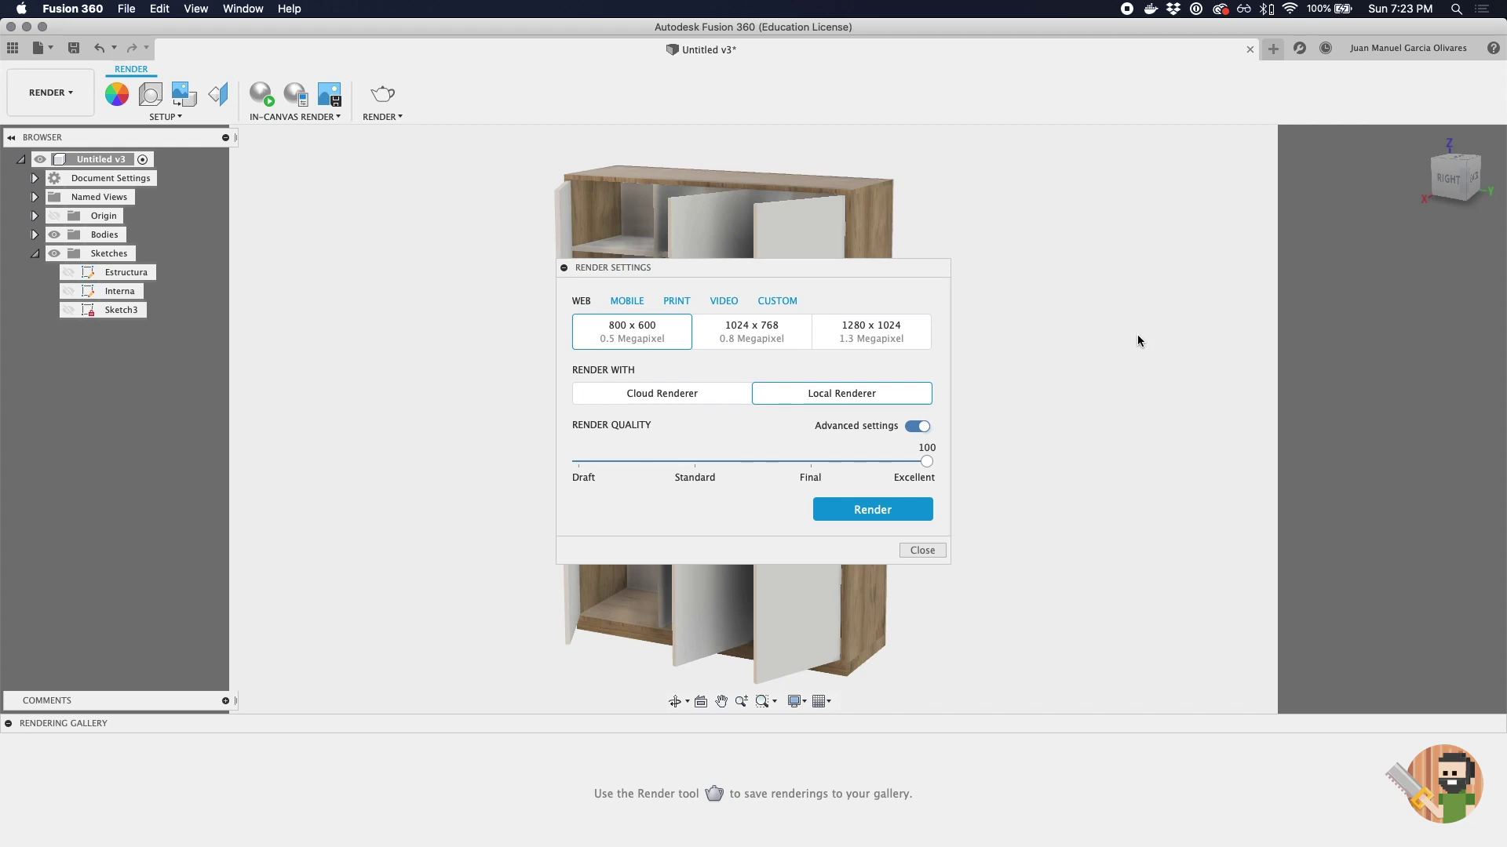
pyautogui.click(903, 328)
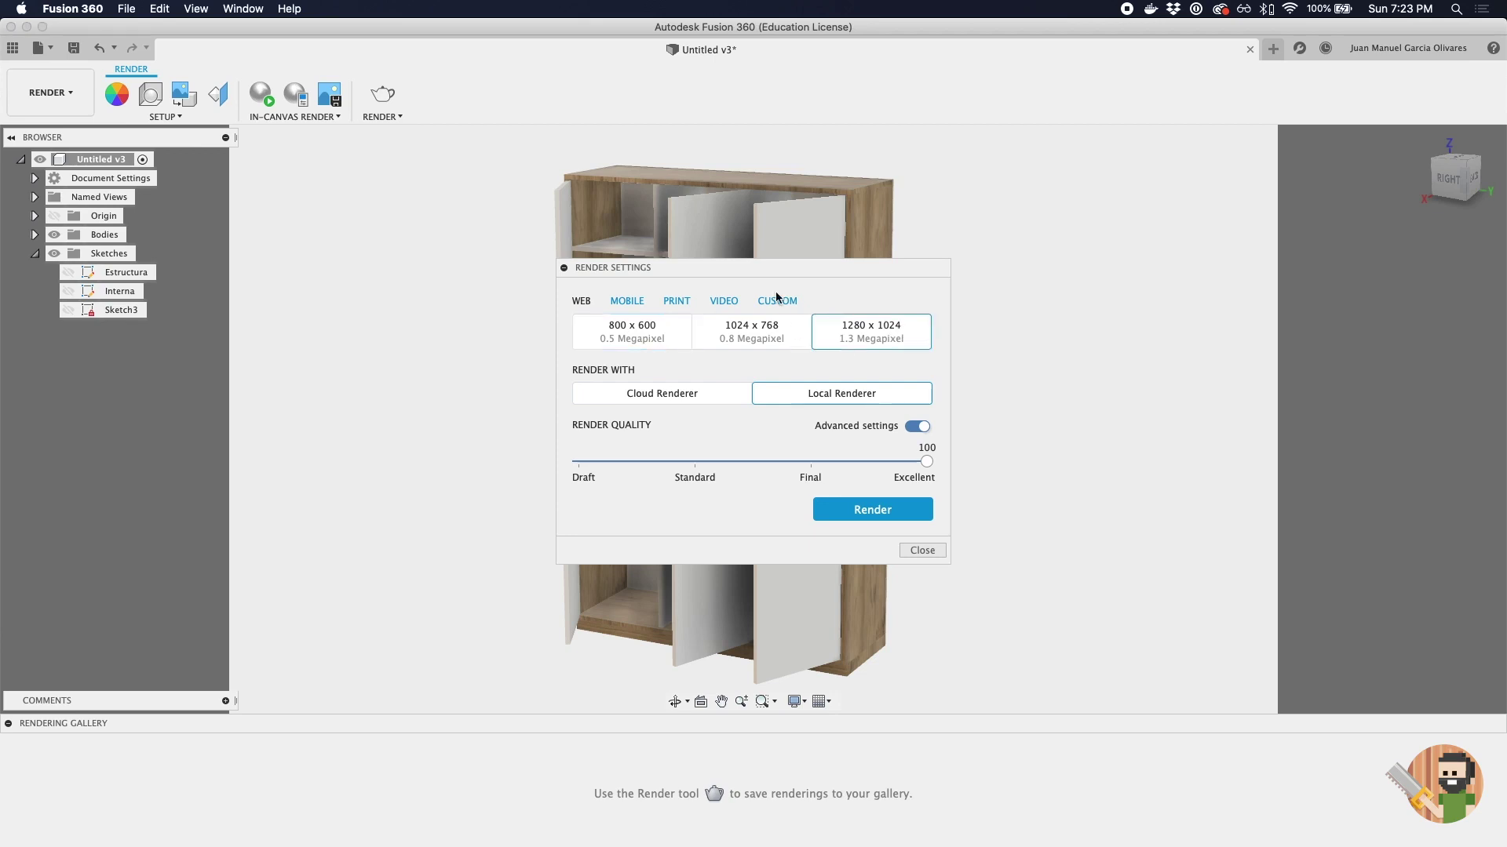
pyautogui.click(791, 305)
pyautogui.moveTo(812, 270); pyautogui.dragTo(800, 223)
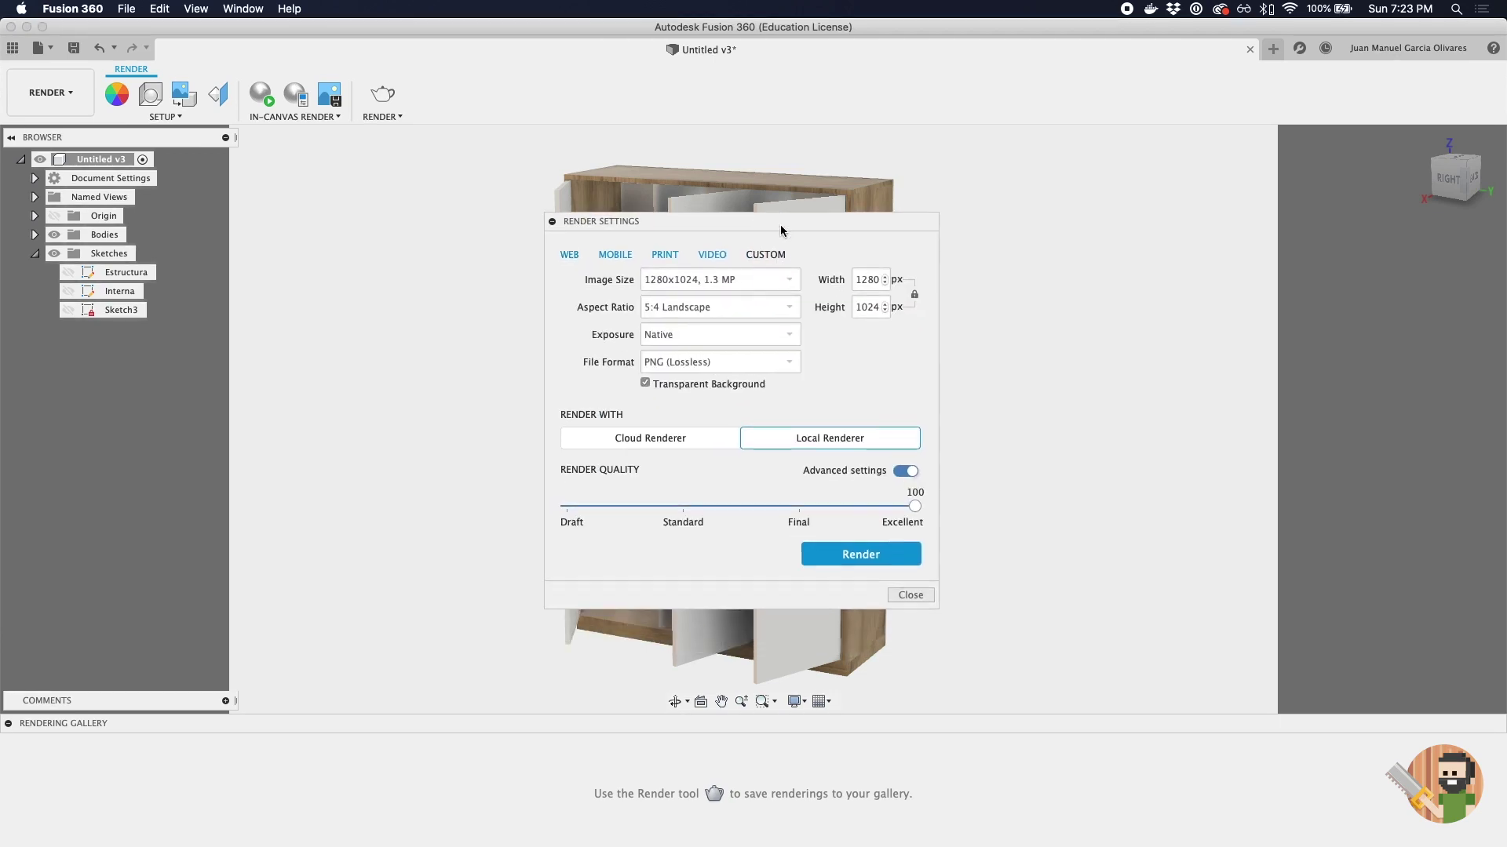
pyautogui.click(737, 278)
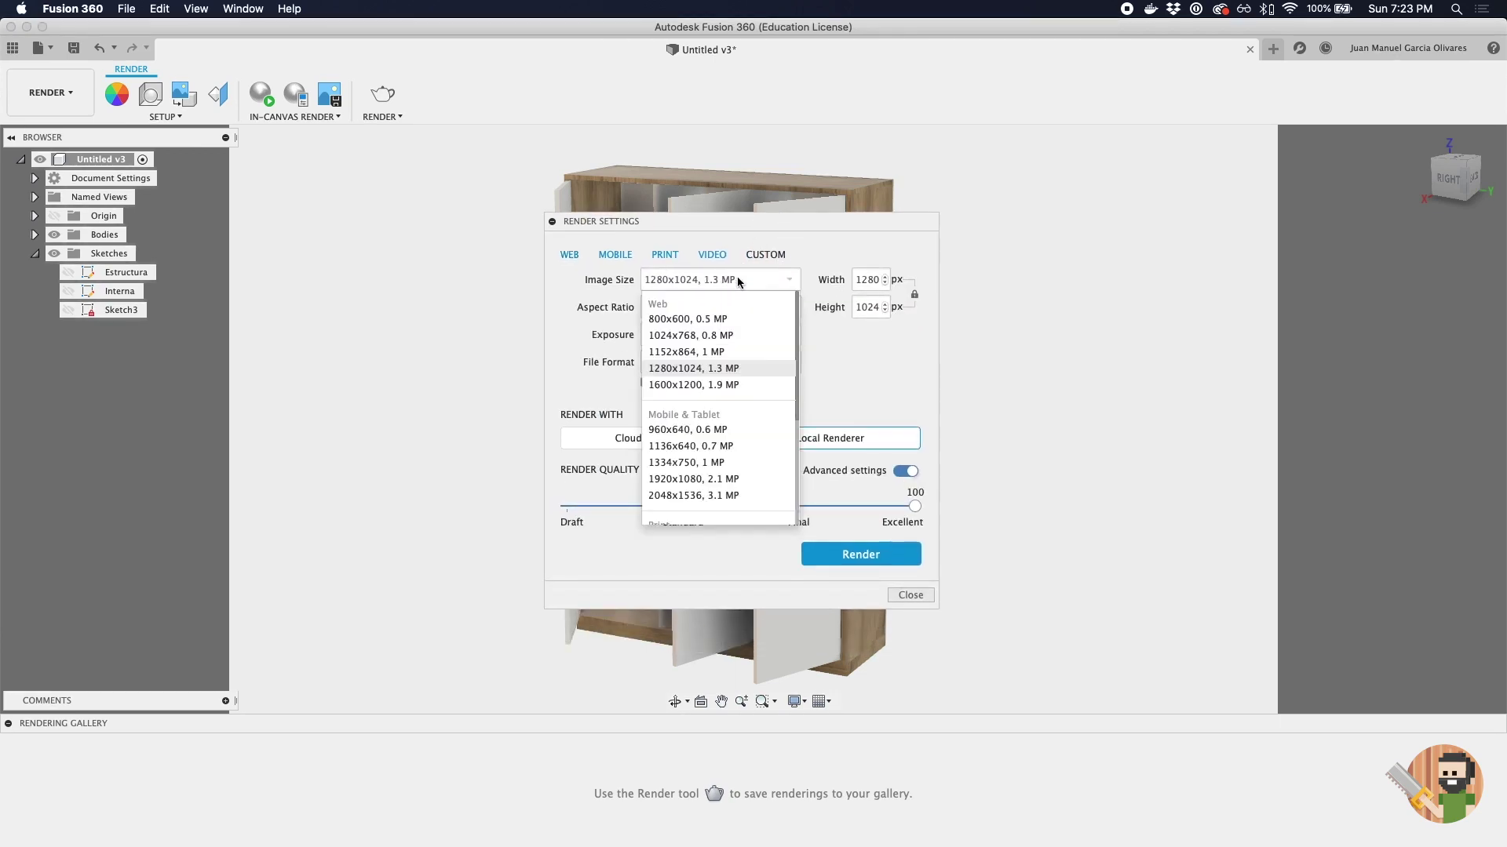
pyautogui.click(738, 320)
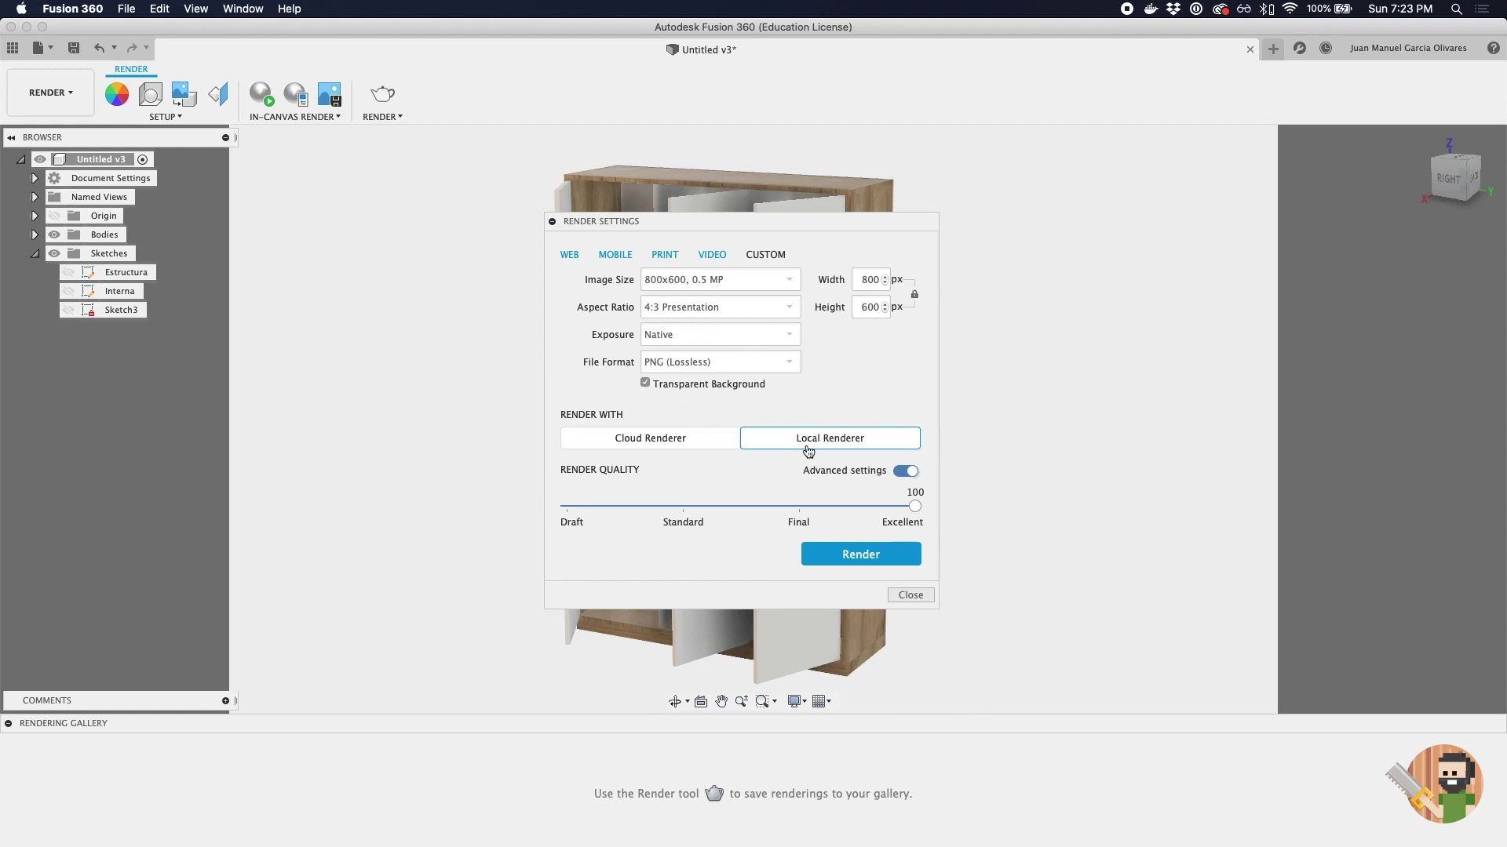
# Step: Try the cloud renderer and a render quality of 52, ending on the local renderer at quality 100
pyautogui.click(691, 441)
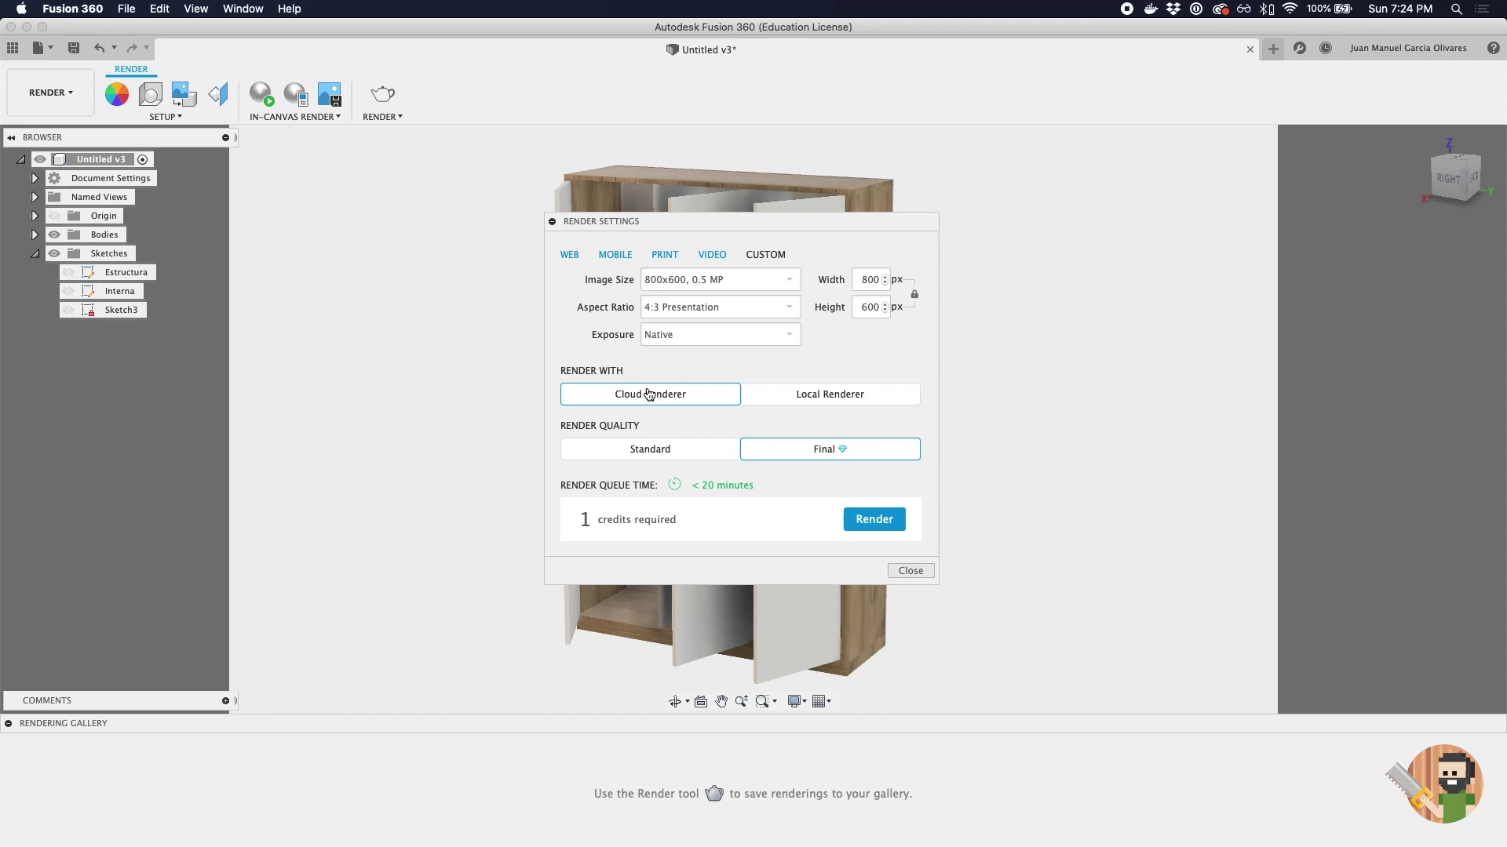
pyautogui.click(758, 398)
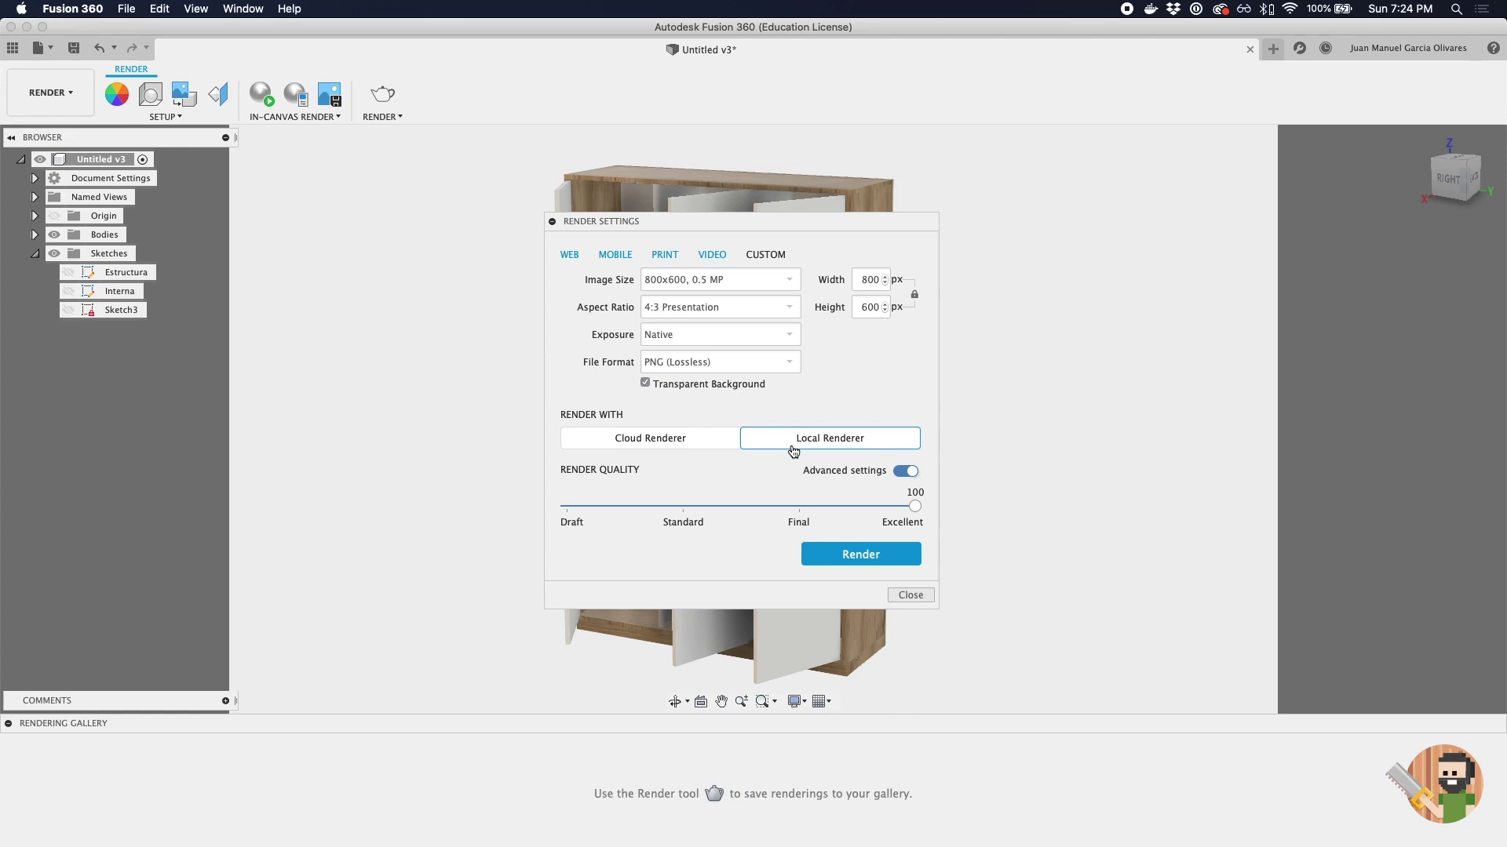
pyautogui.click(903, 472)
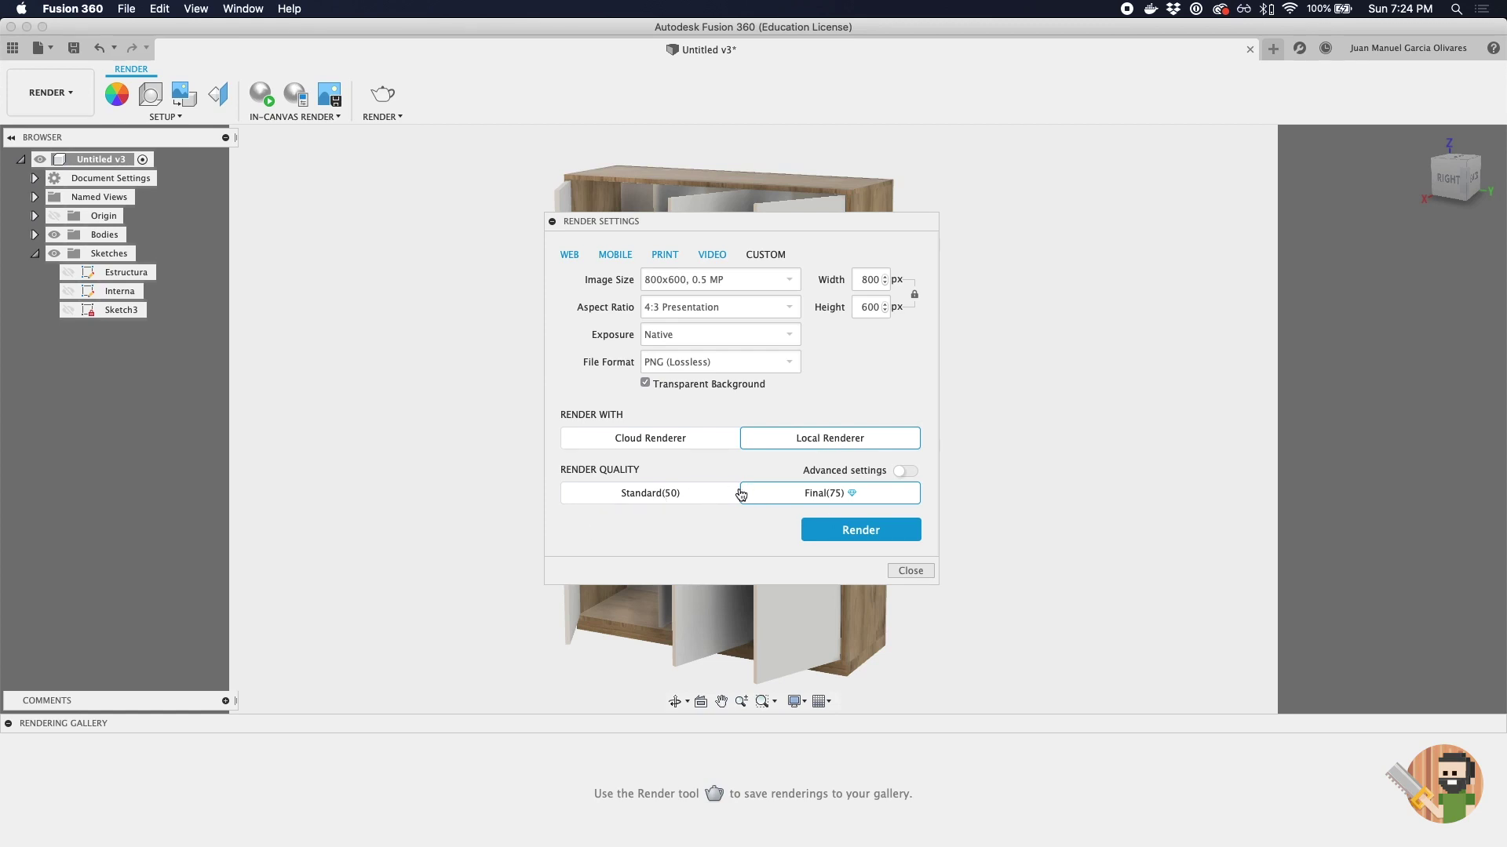
pyautogui.click(908, 471)
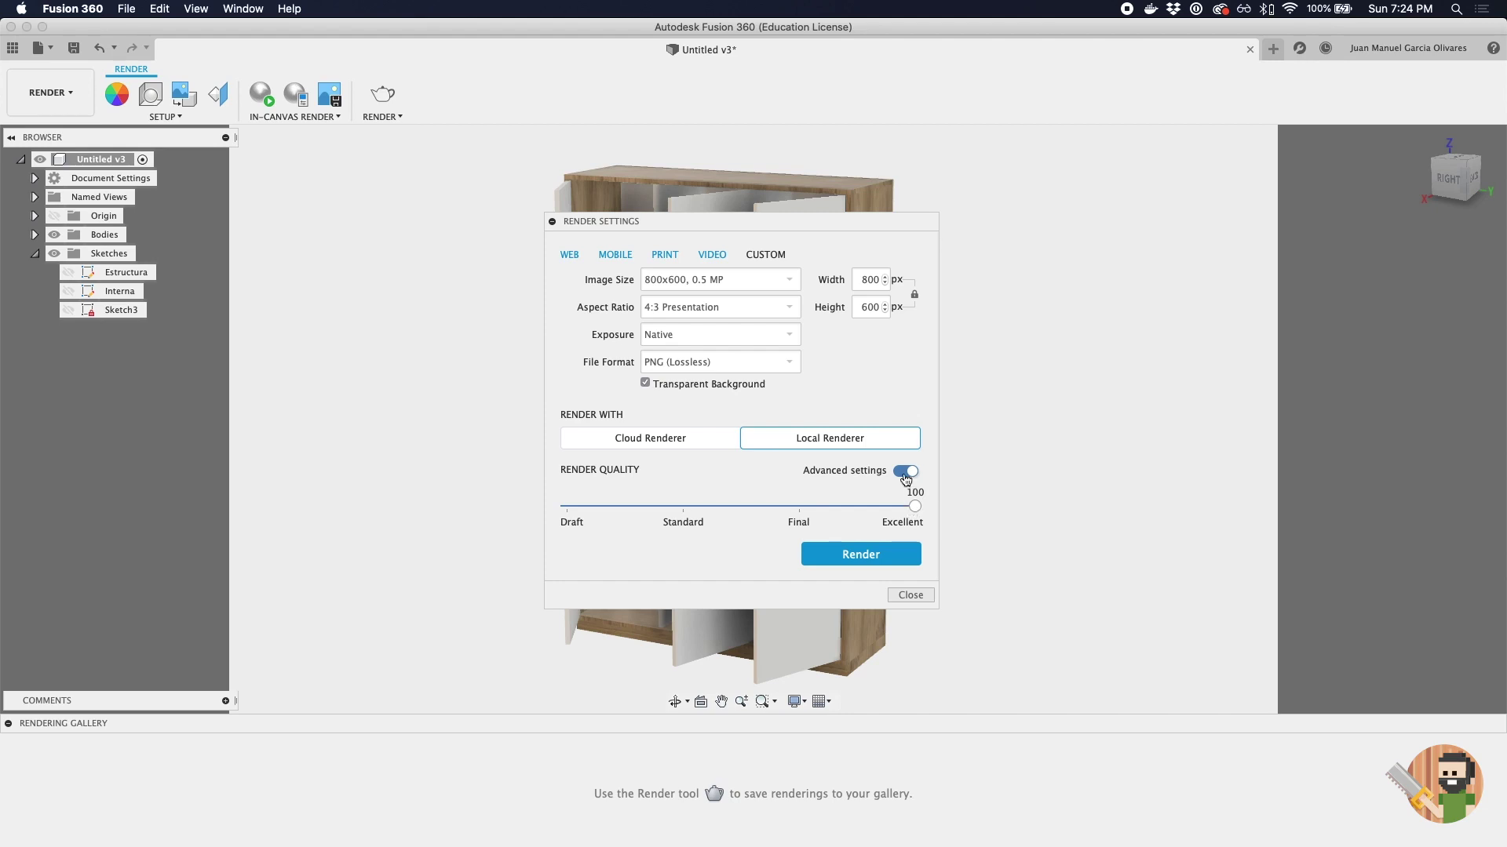
pyautogui.click(690, 506)
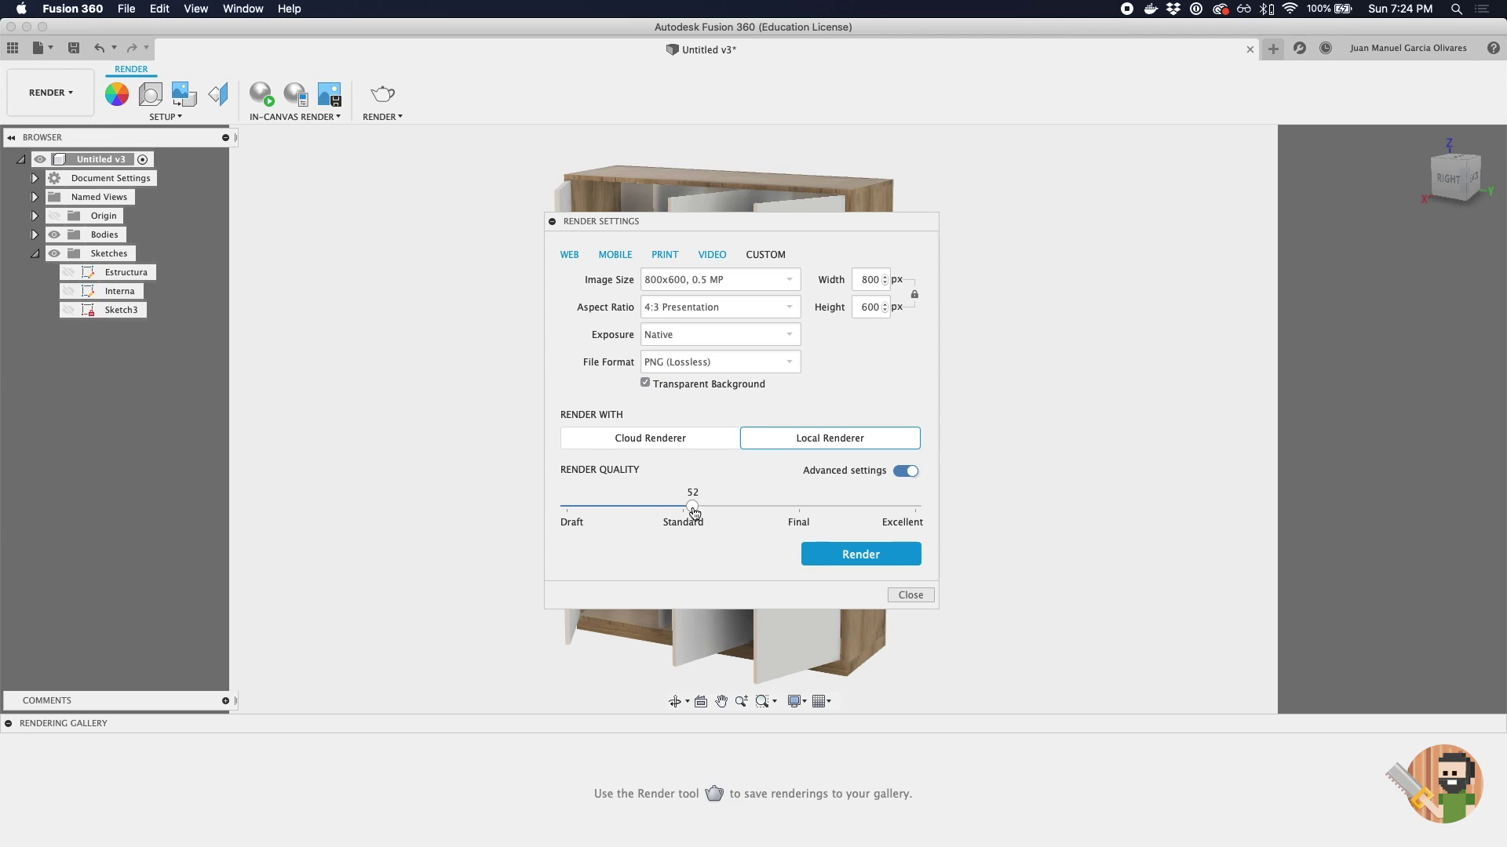
pyautogui.moveTo(694, 508); pyautogui.dragTo(967, 505)
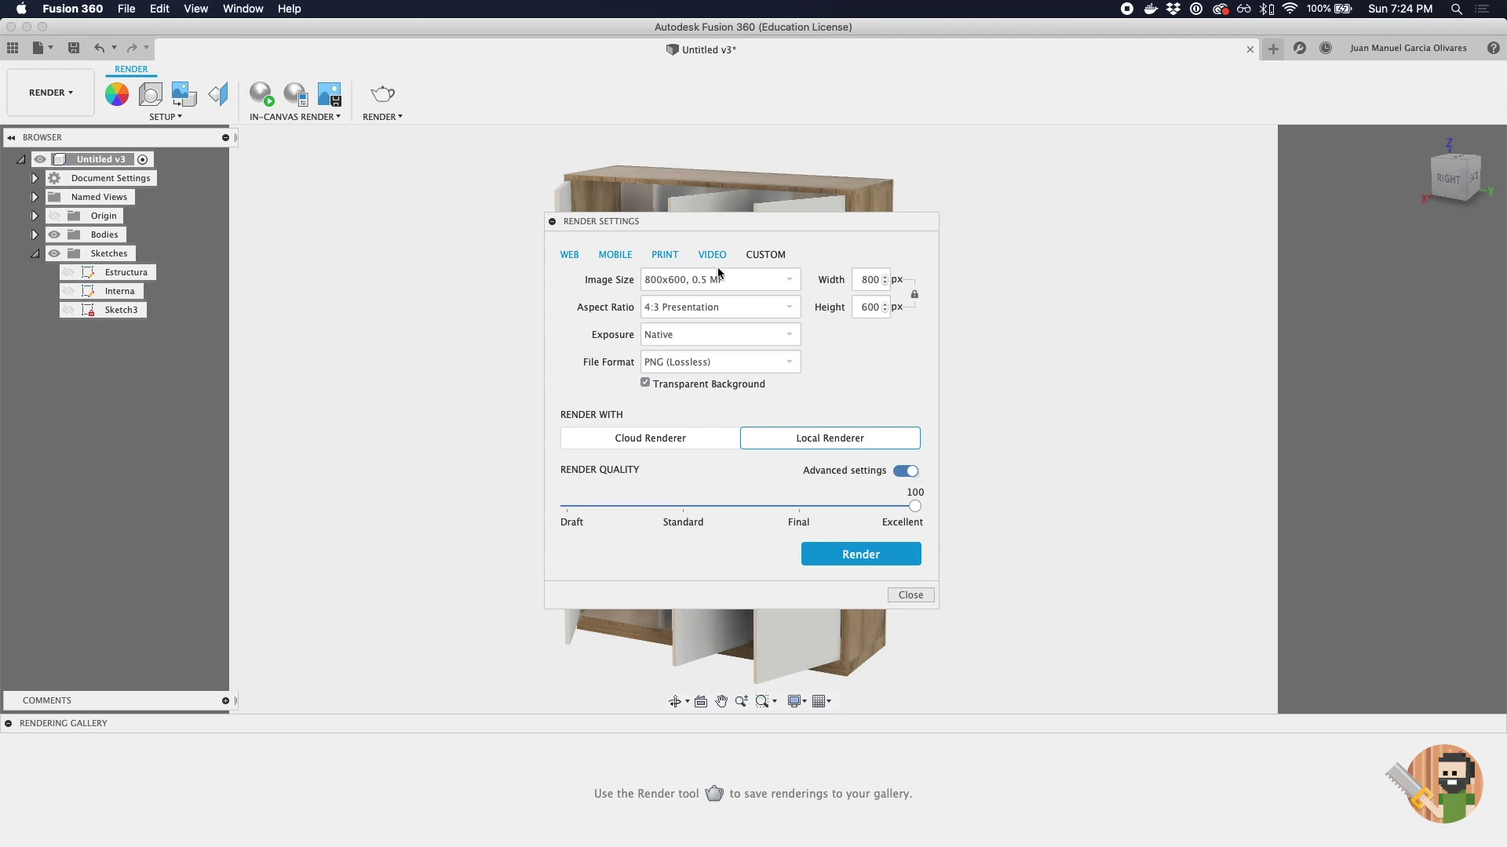
# Step: Render the wardrobe with the local renderer and open the finished image from the rendering gallery
pyautogui.click(865, 559)
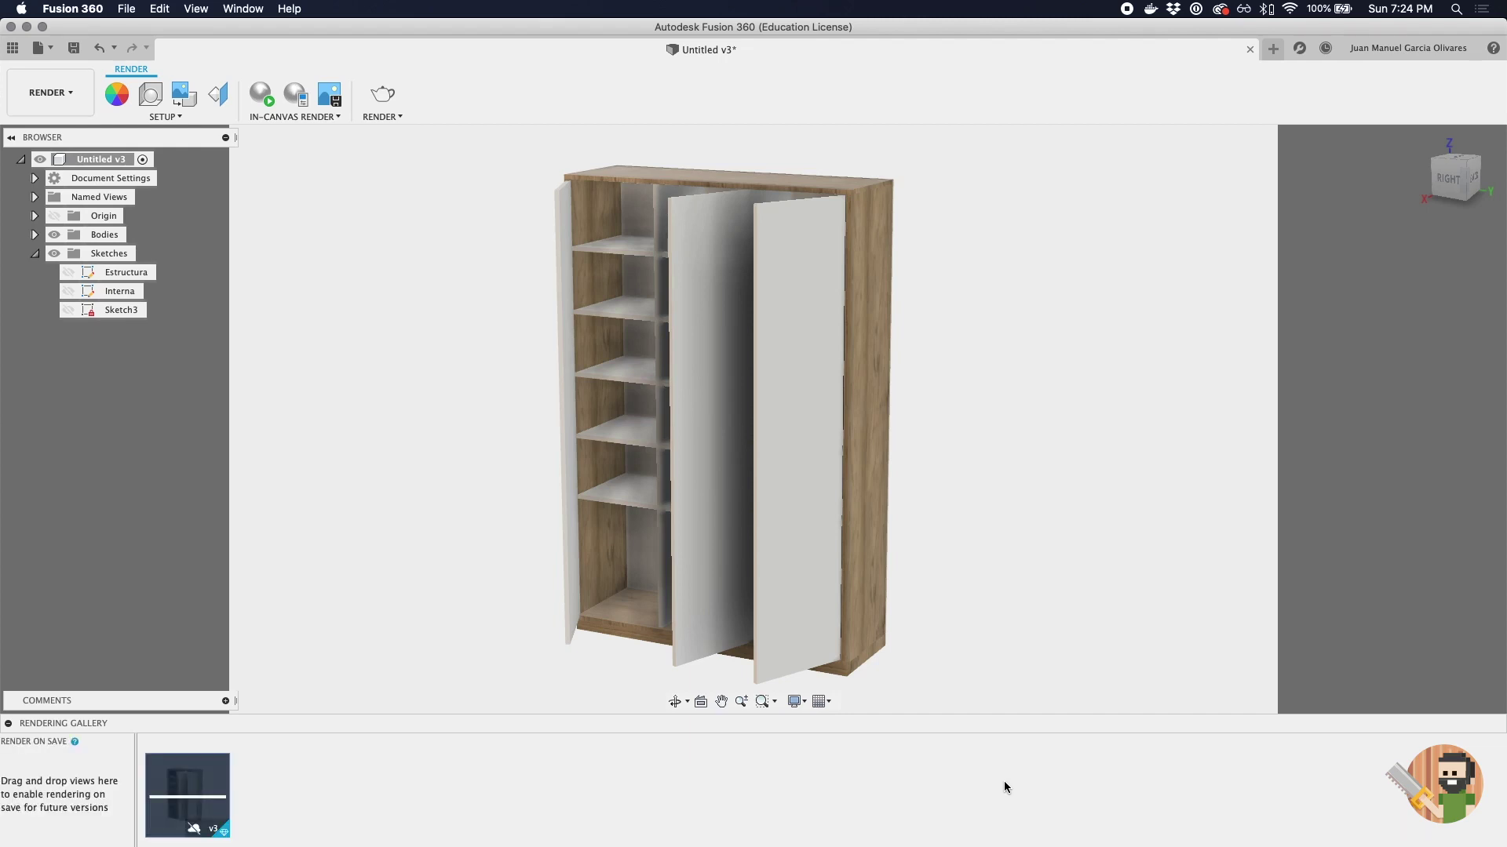
pyautogui.moveTo(189, 795)
pyautogui.click(327, 789)
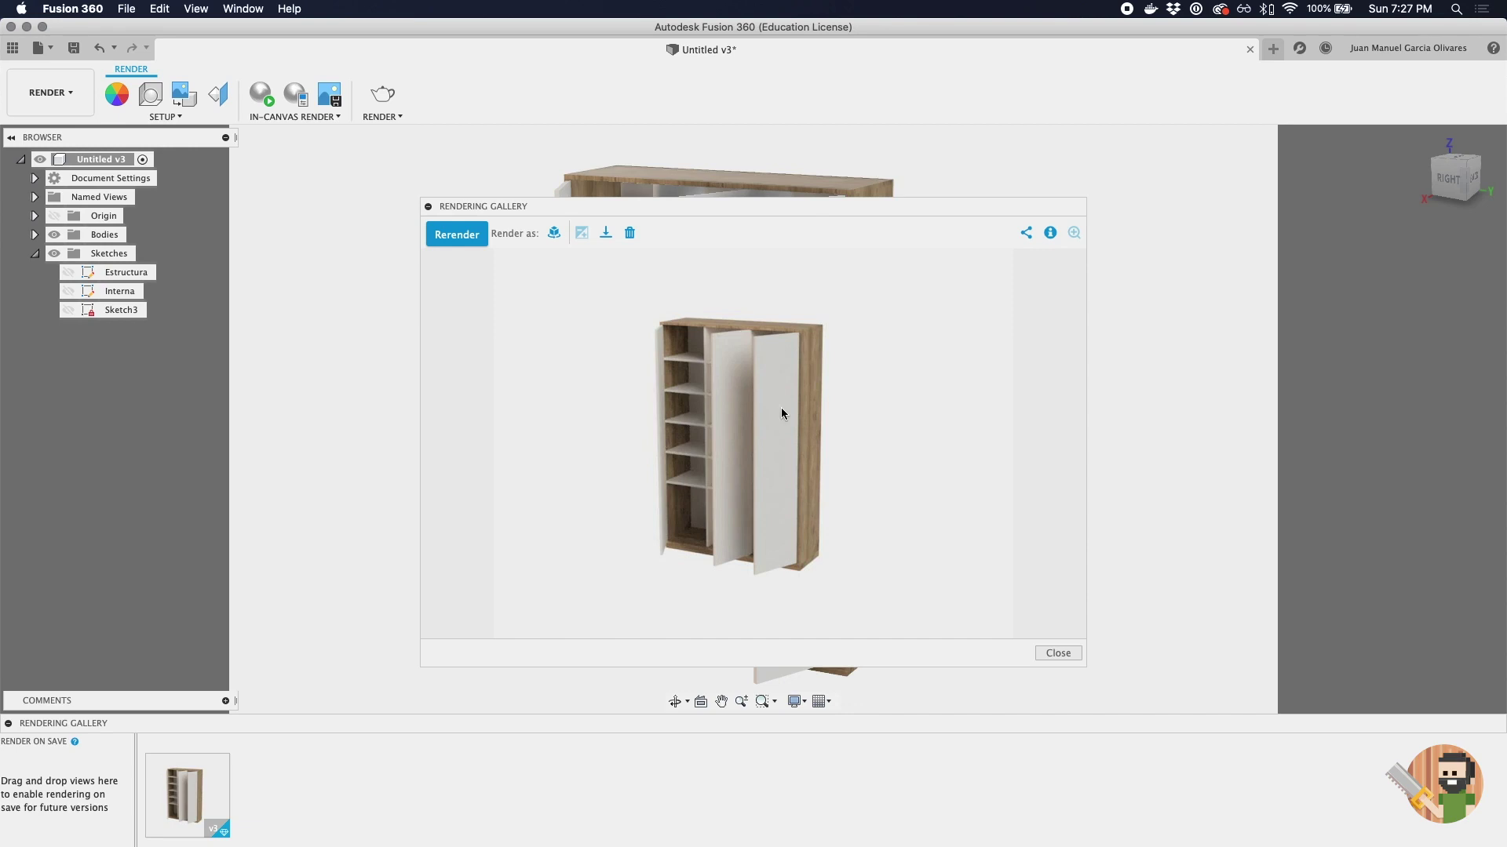
# Step: Save the rendered image to the Desktop under its suggested file name and check the saved PNG in Preview
pyautogui.click(604, 234)
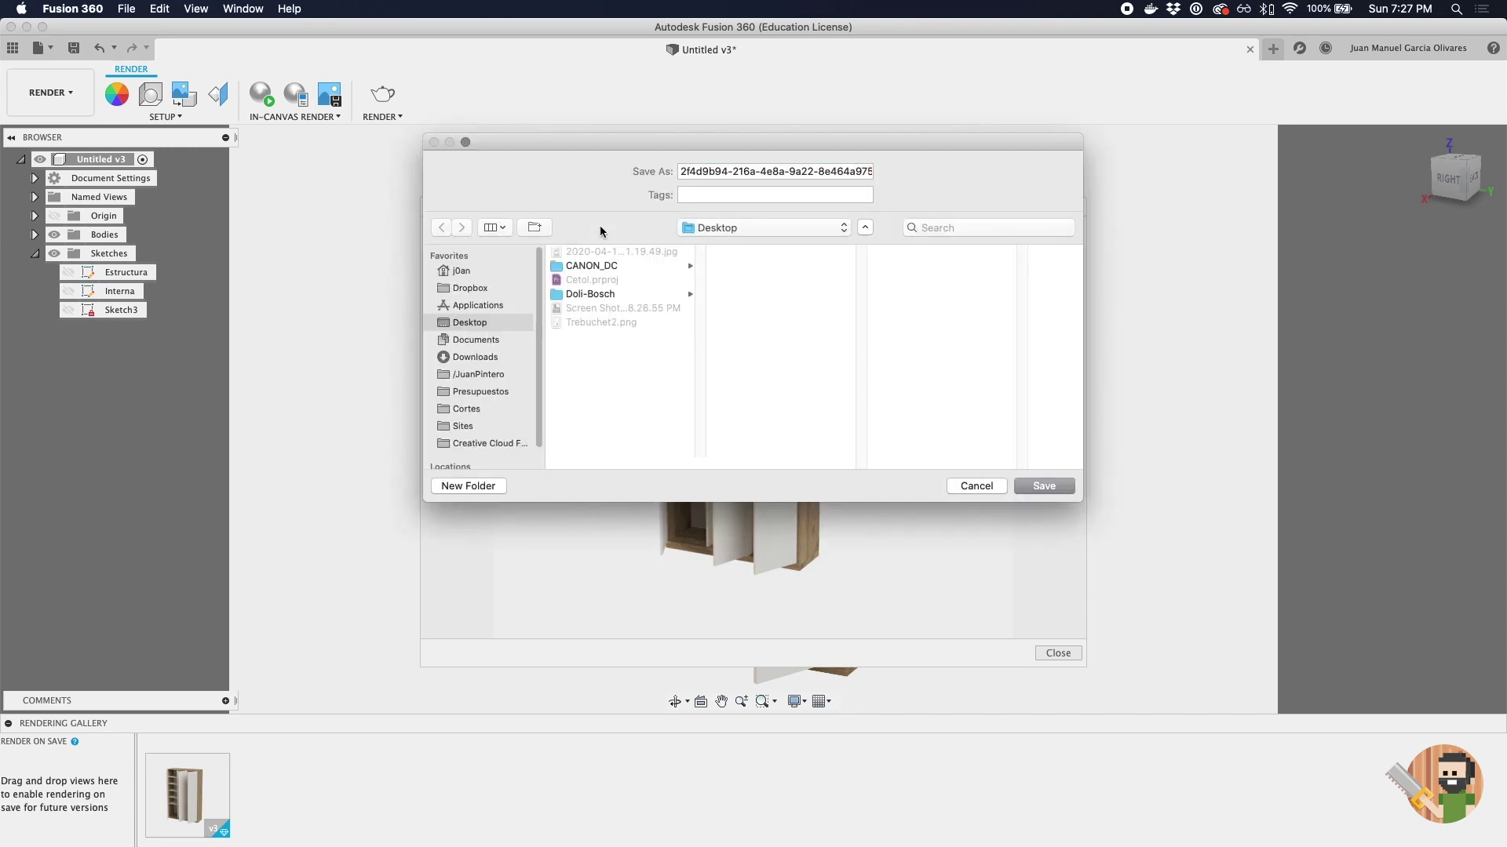
pyautogui.click(1043, 486)
pyautogui.click(1058, 652)
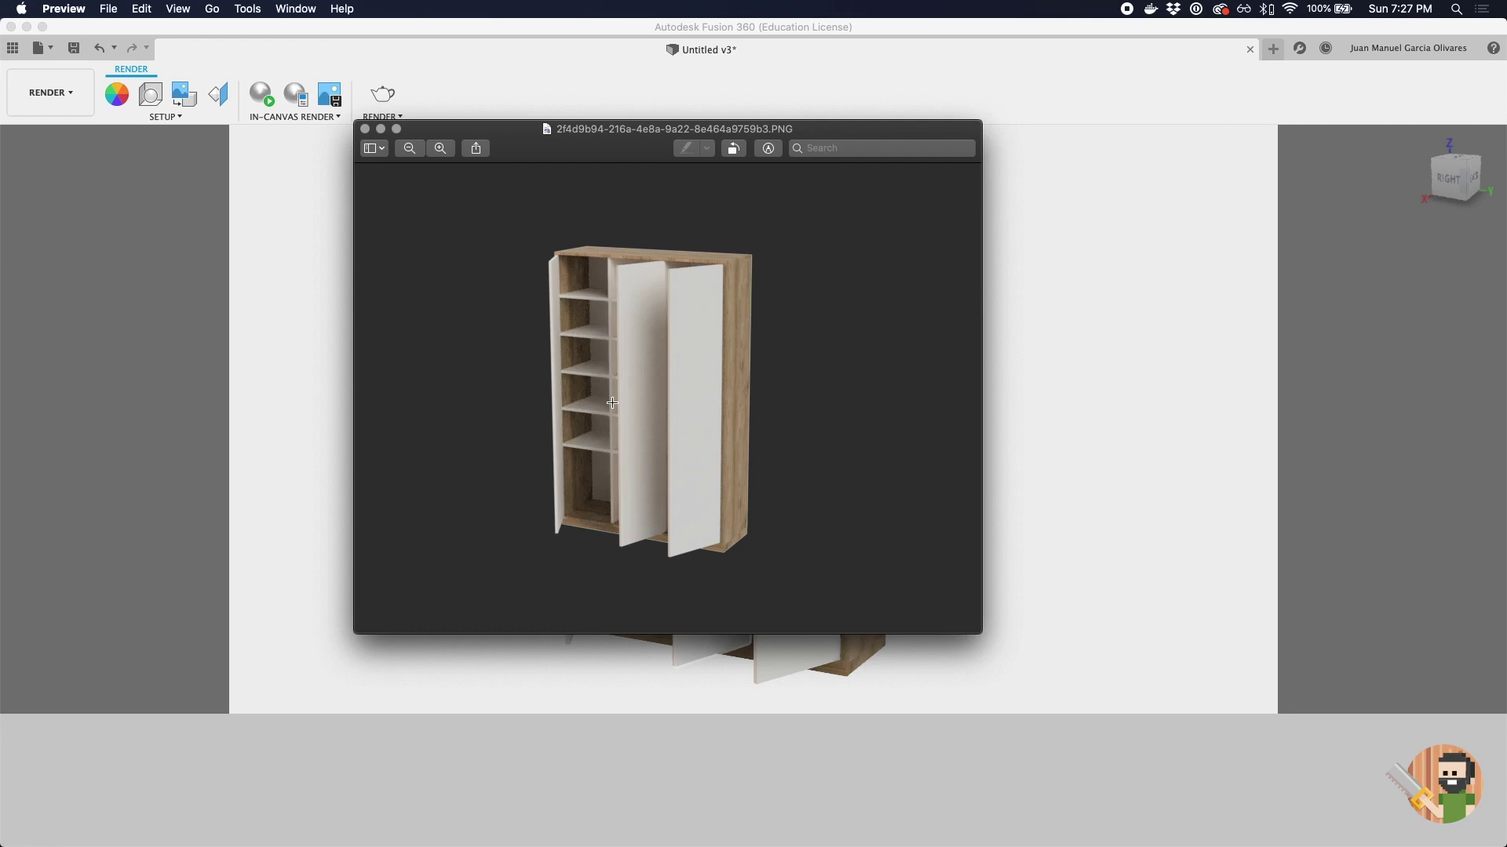
pyautogui.click(366, 128)
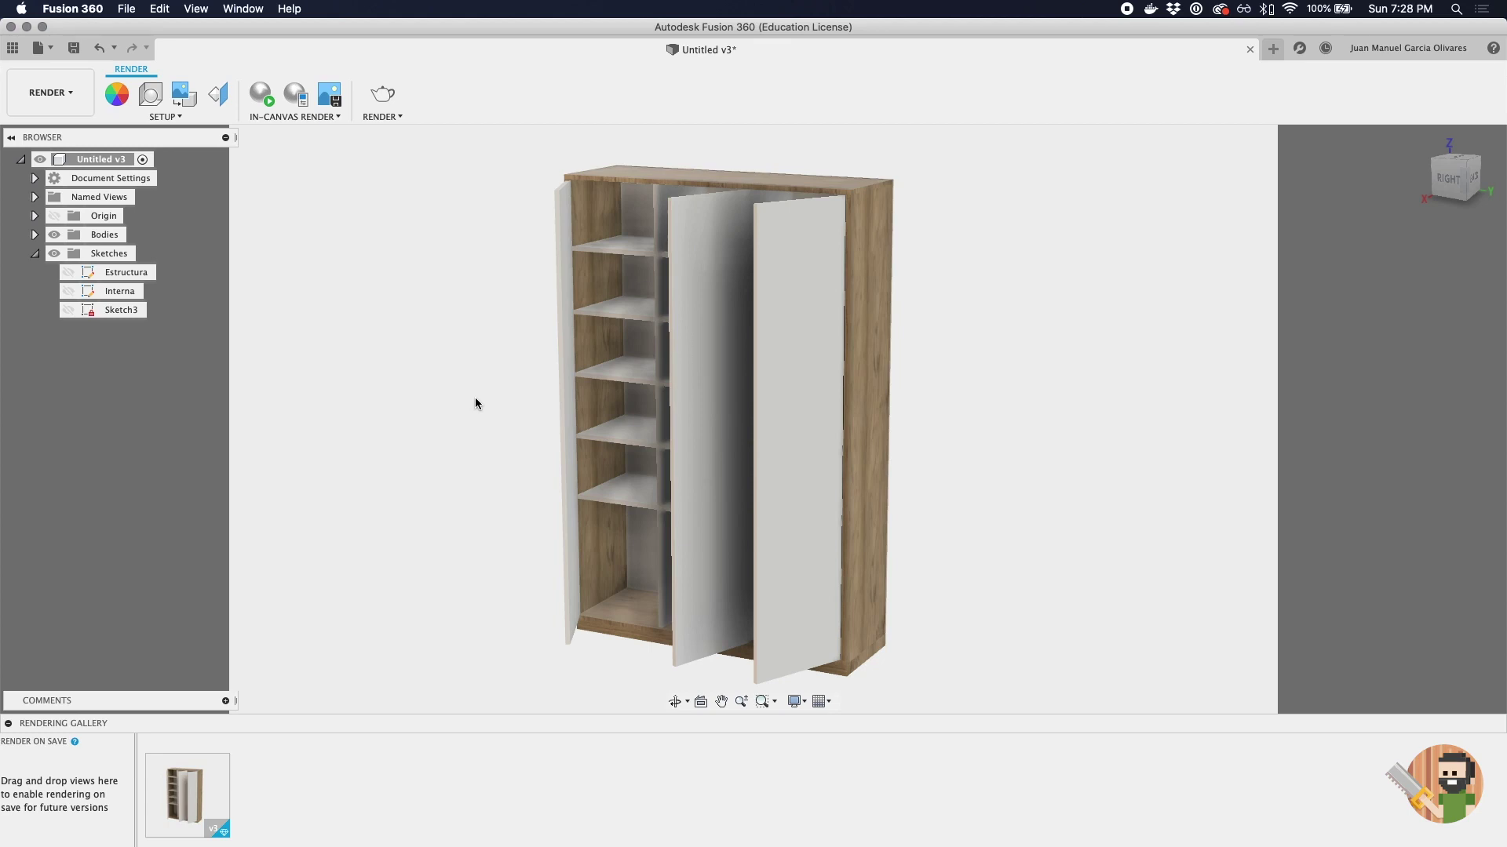
# Step: Frame the wardrobe from above its front left and render it locally at 1600x1200, 4:3 Presentation, as a transparent PNG at quality 100
pyautogui.keyDown('shift'); pyautogui.moveTo(400, 306); pyautogui.dragTo(476, 330, button='middle'); pyautogui.keyUp('shift')
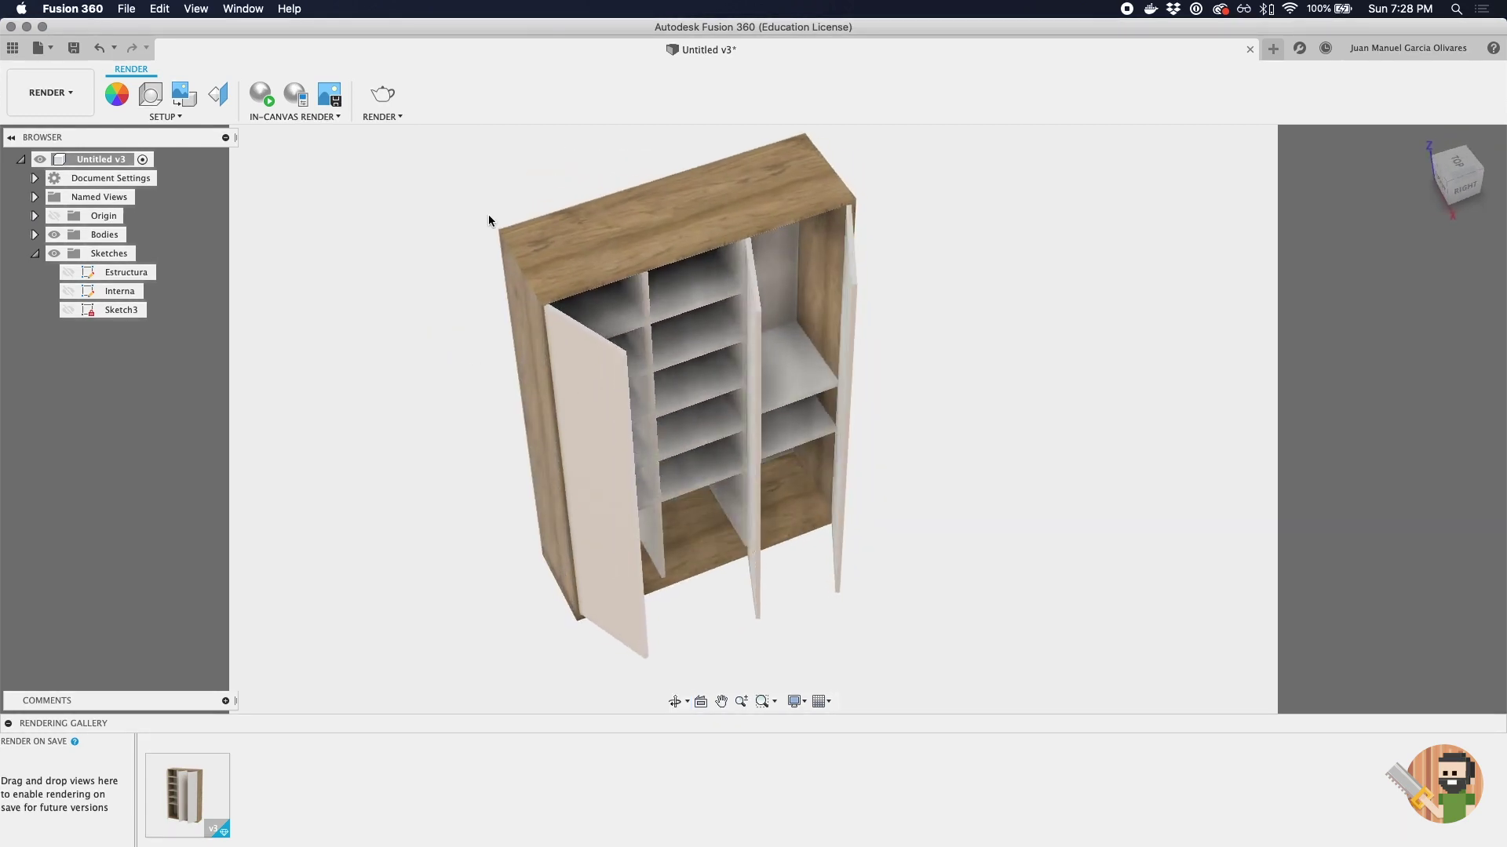
pyautogui.click(382, 98)
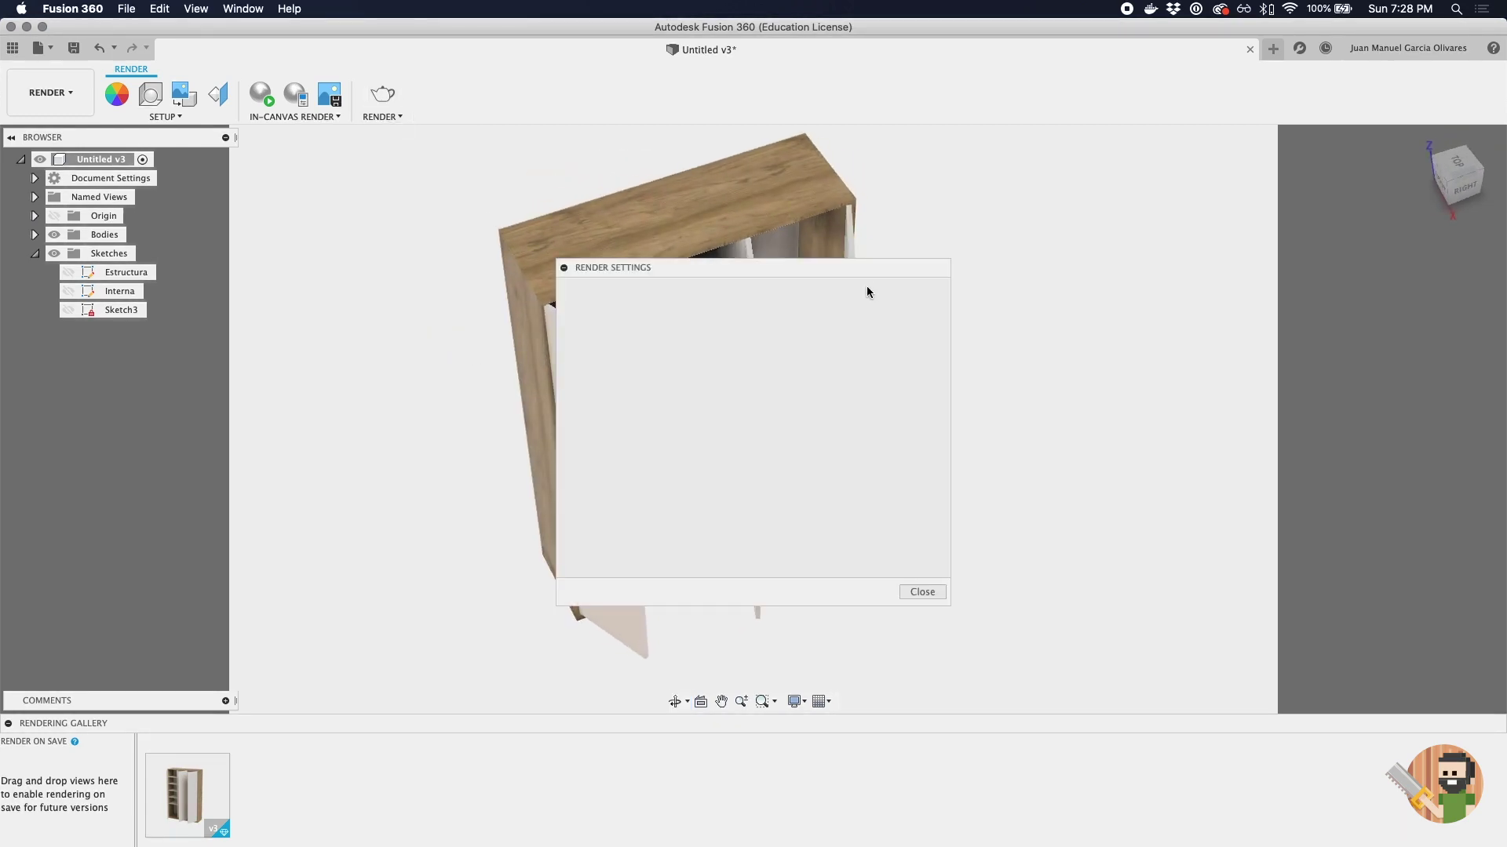
pyautogui.click(899, 337)
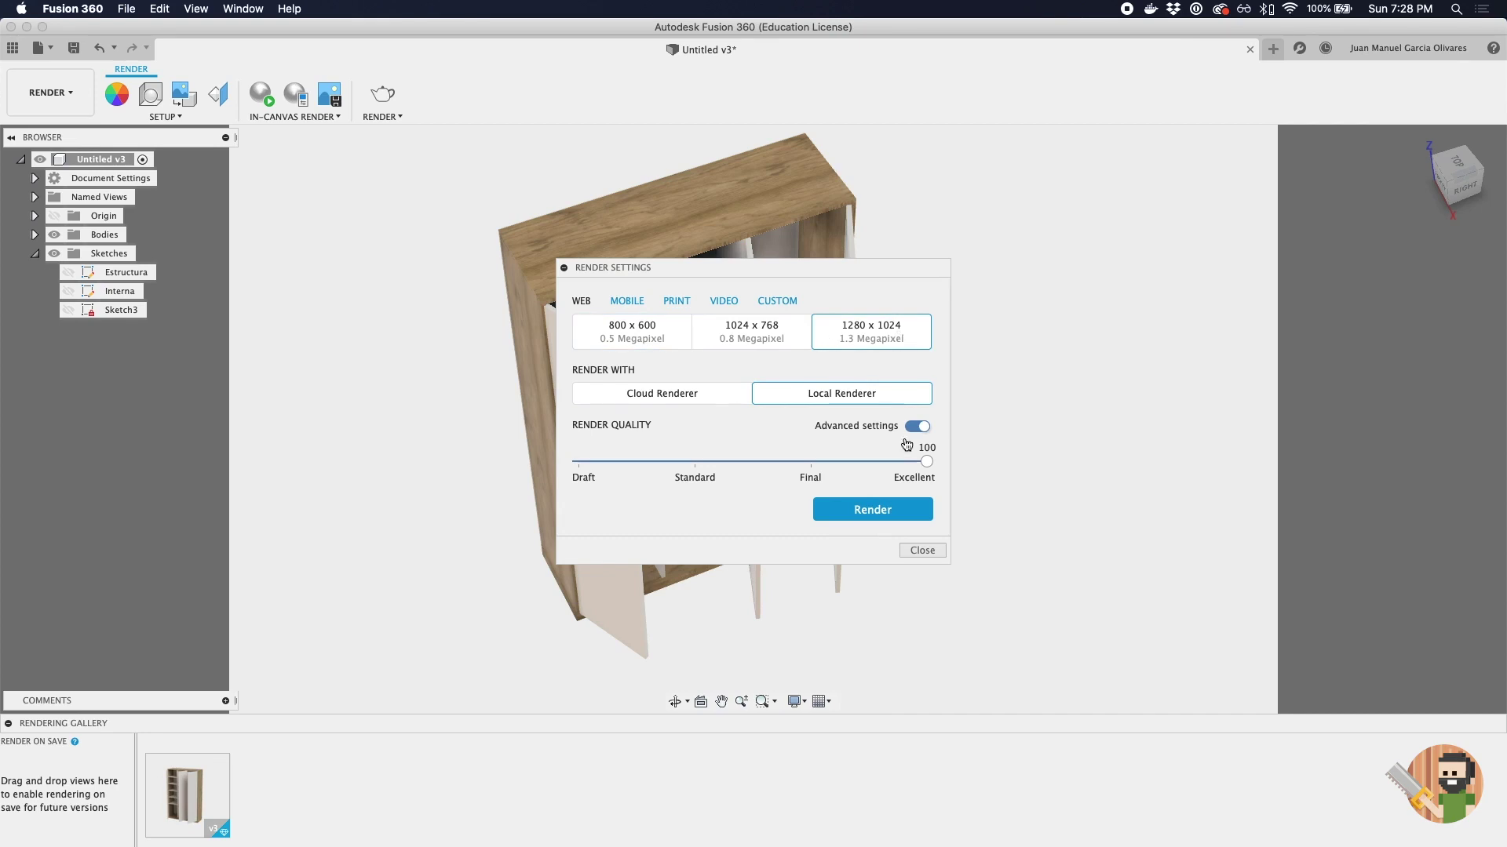
pyautogui.click(776, 303)
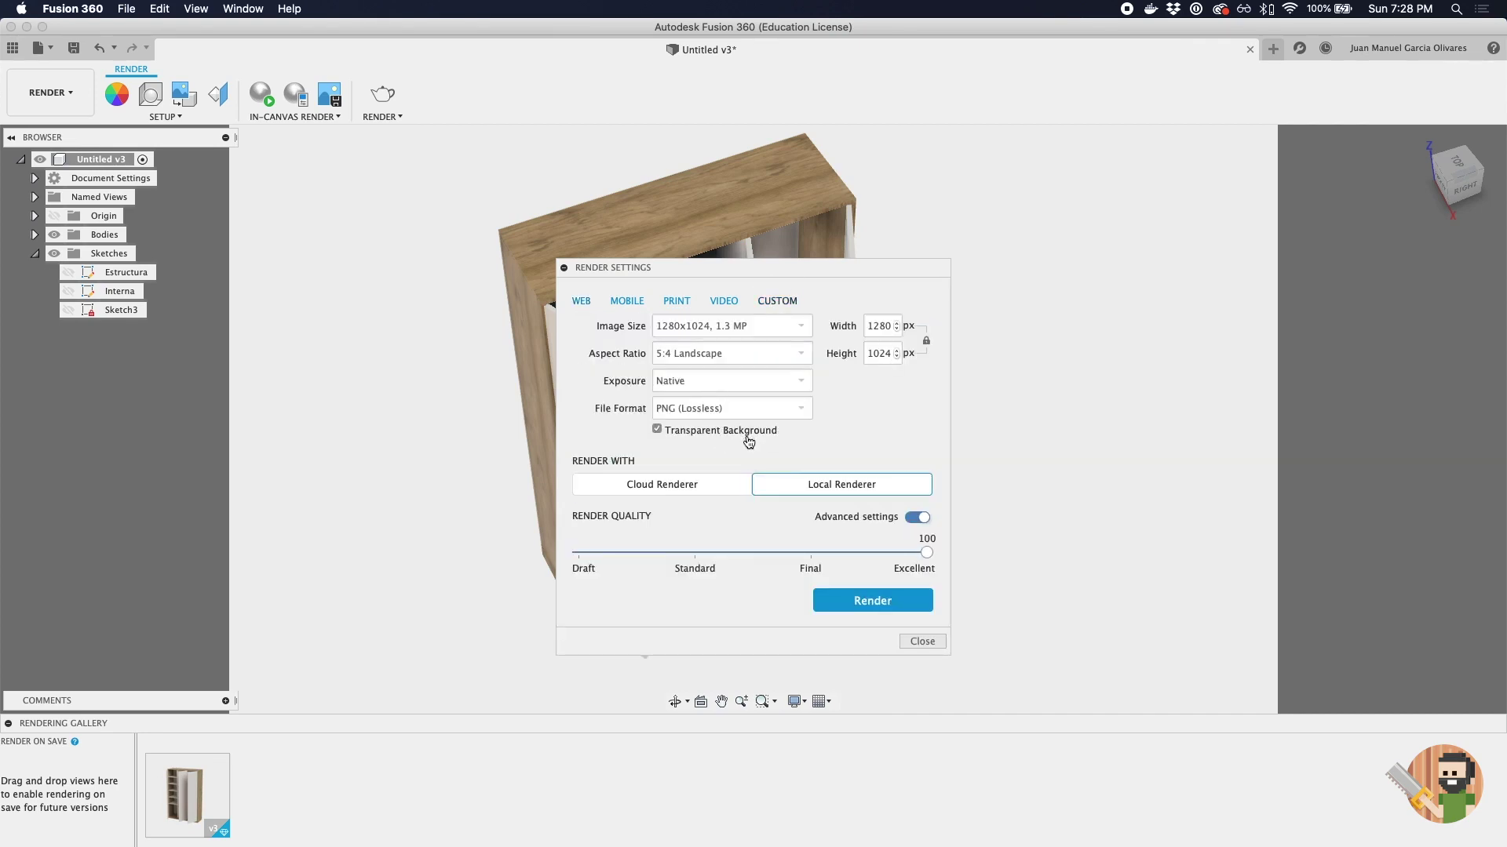
pyautogui.click(731, 356)
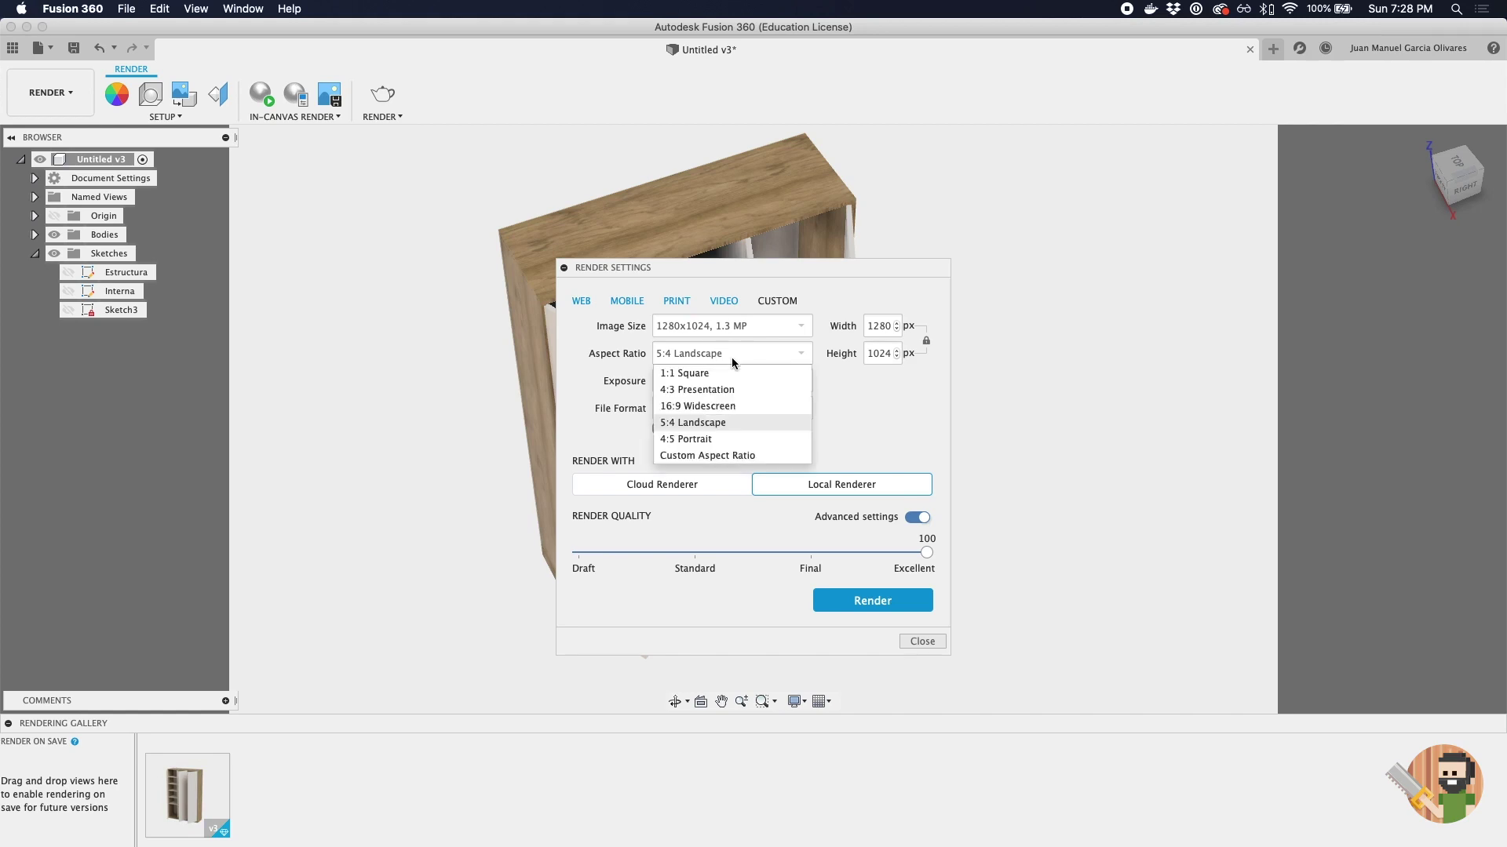
pyautogui.click(805, 411)
pyautogui.click(733, 327)
pyautogui.click(786, 431)
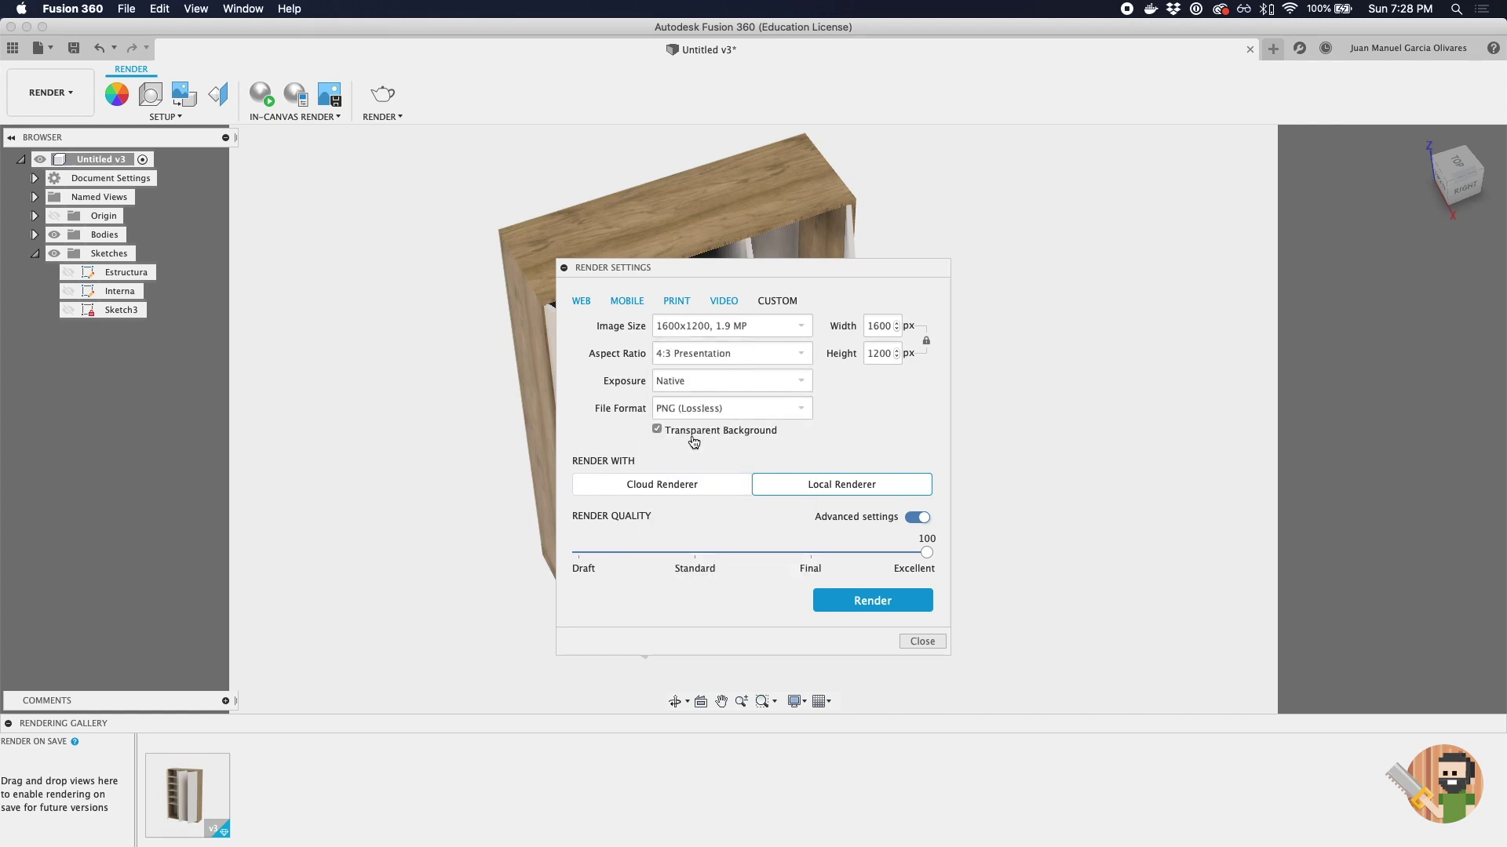
pyautogui.click(888, 600)
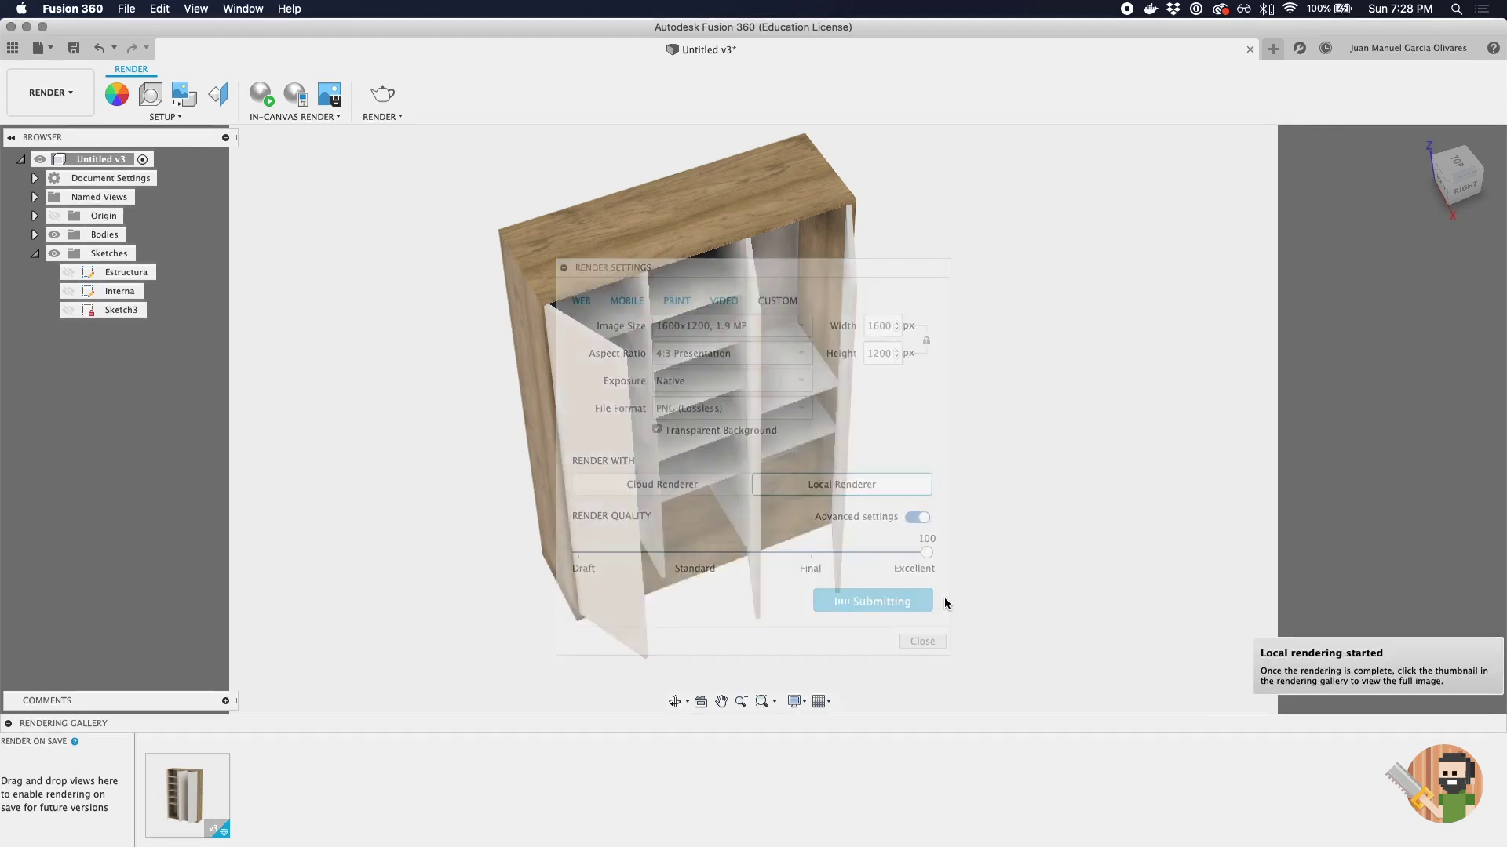
# Step: Turn on depth of field focused on the inner divider's front edge and start a local 1600x1200 render of a shelf close-up
pyautogui.scroll(5, 824, 555)
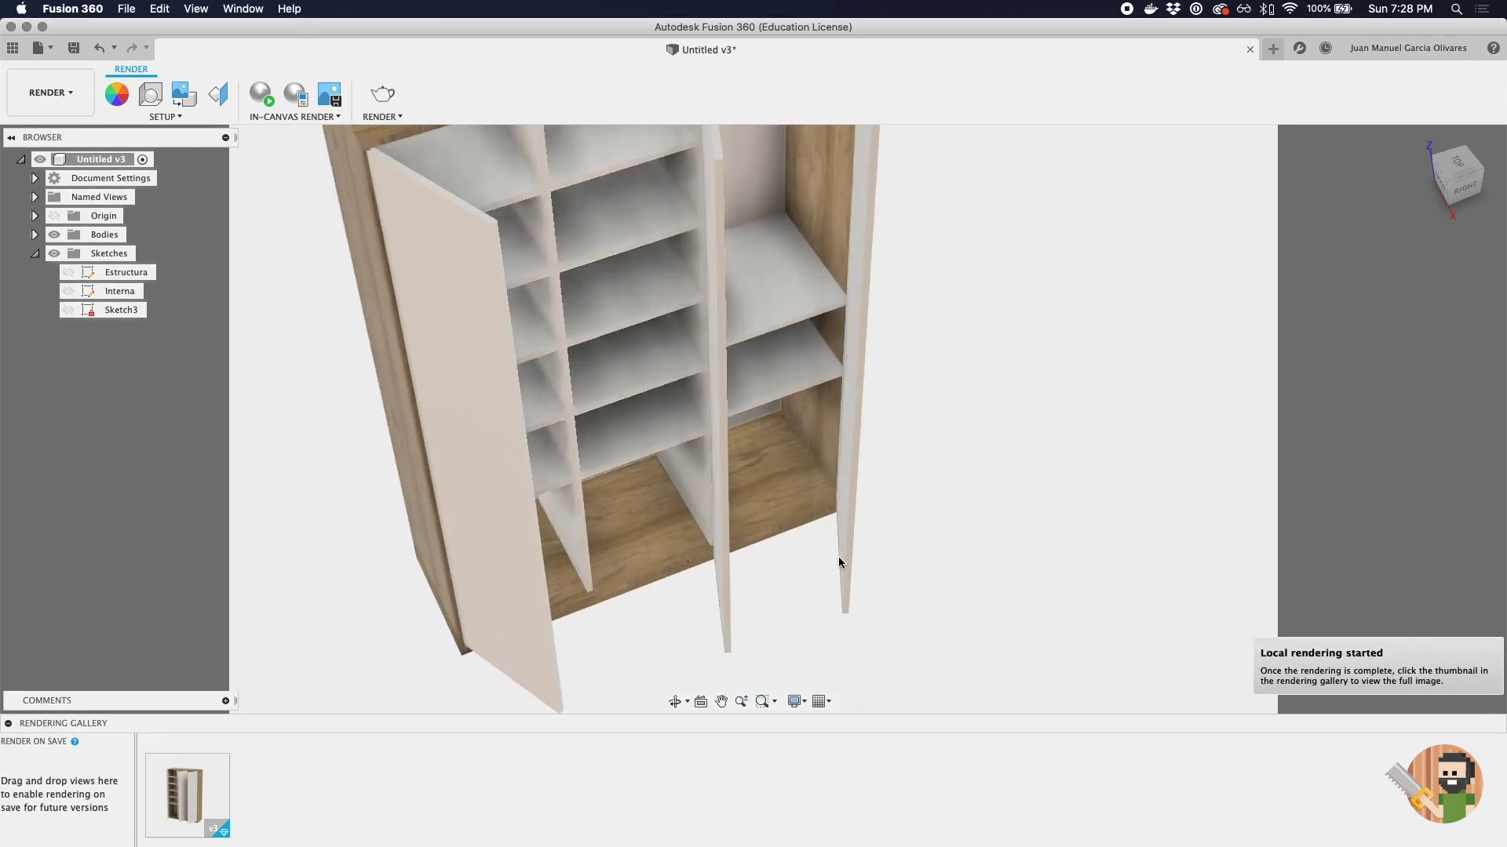
pyautogui.scroll(-5, 882, 562)
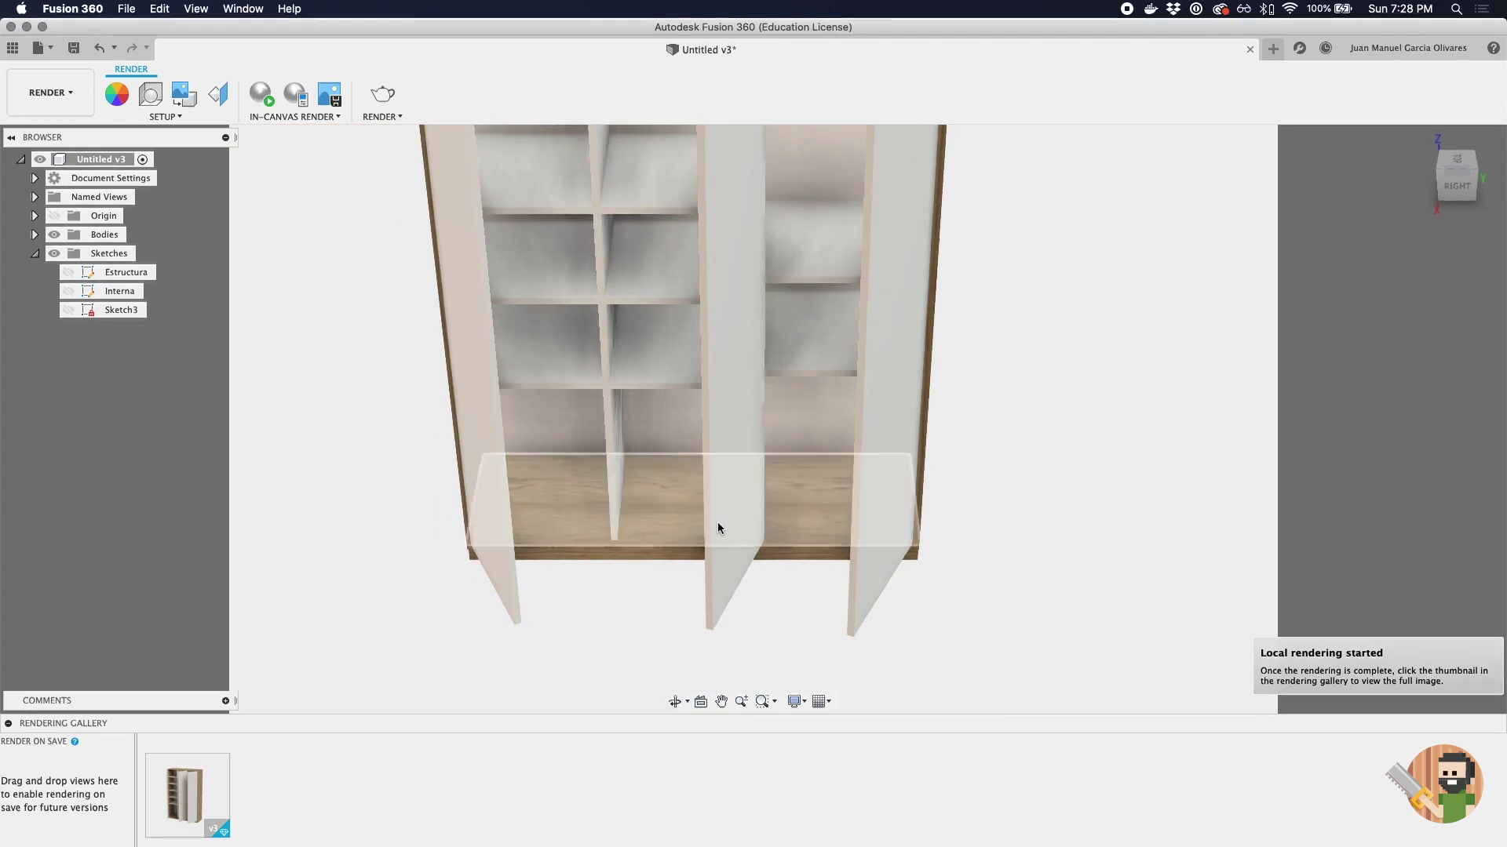
pyautogui.keyDown('shift'); pyautogui.moveTo(638, 525); pyautogui.dragTo(677, 503, button='middle'); pyautogui.keyUp('shift')
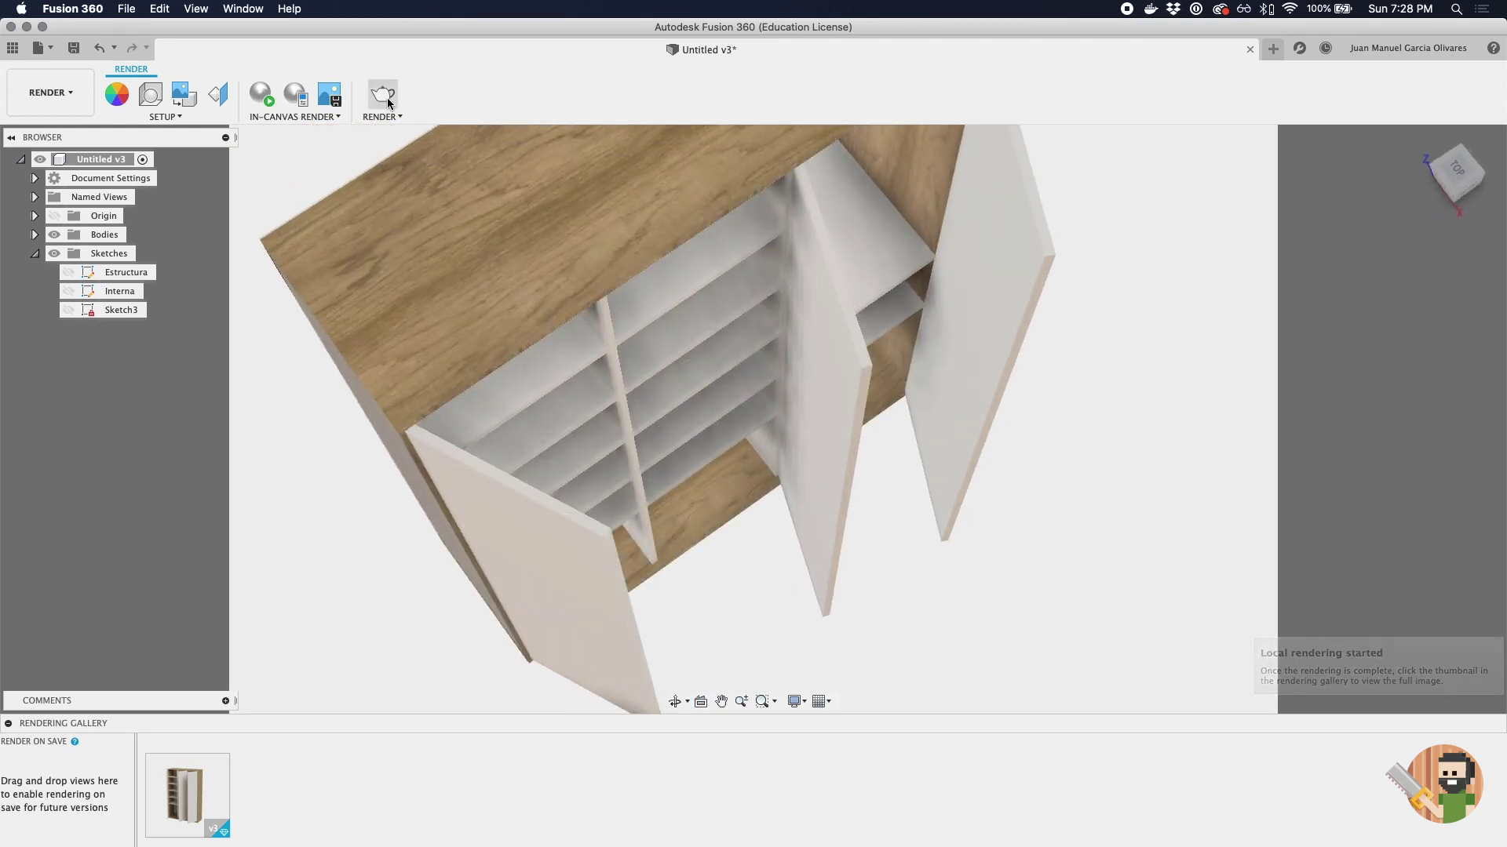
pyautogui.click(150, 94)
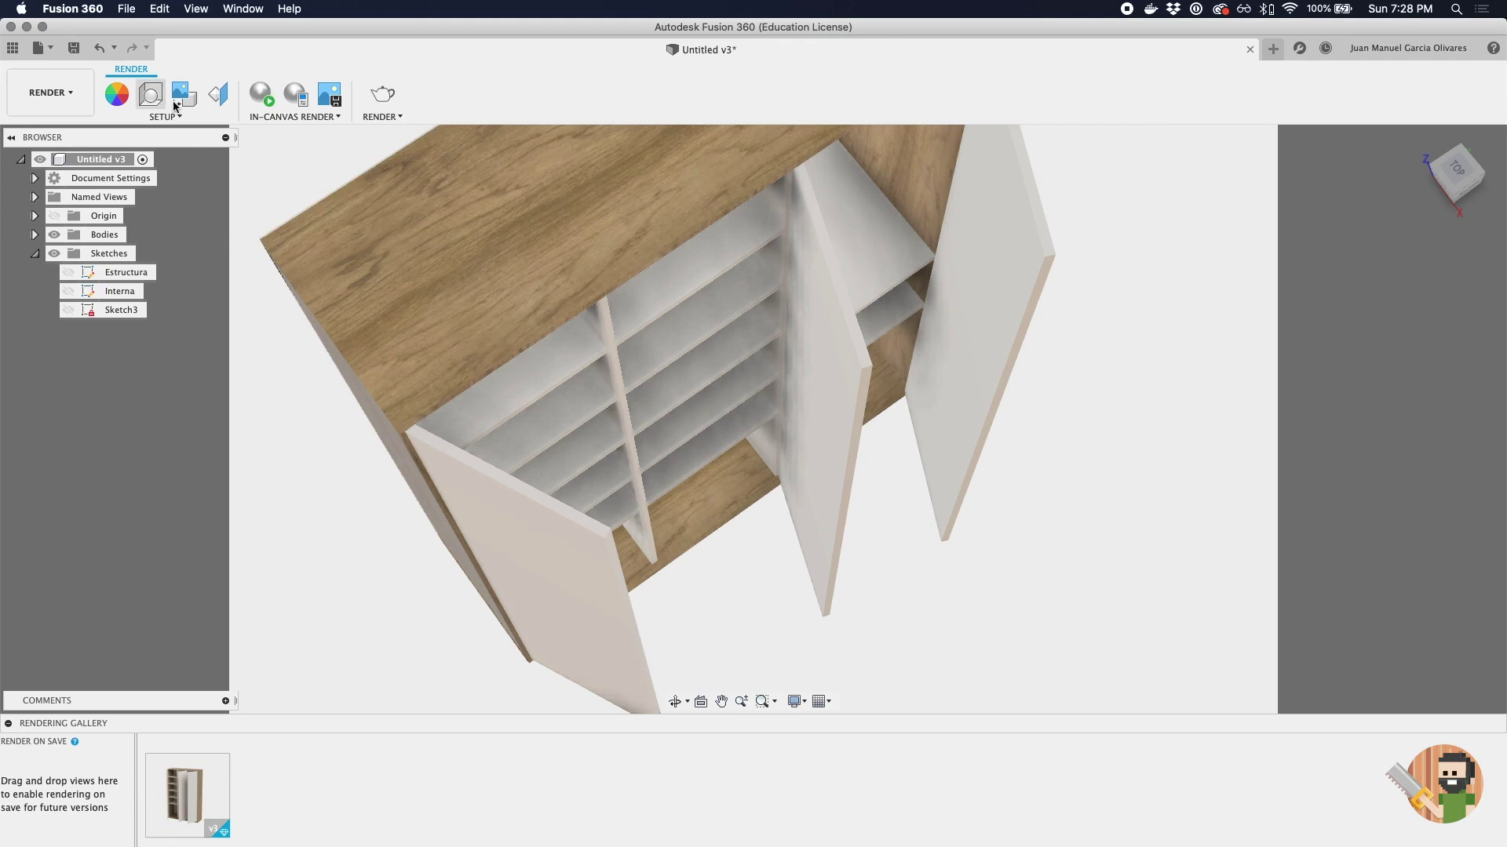
pyautogui.click(1228, 592)
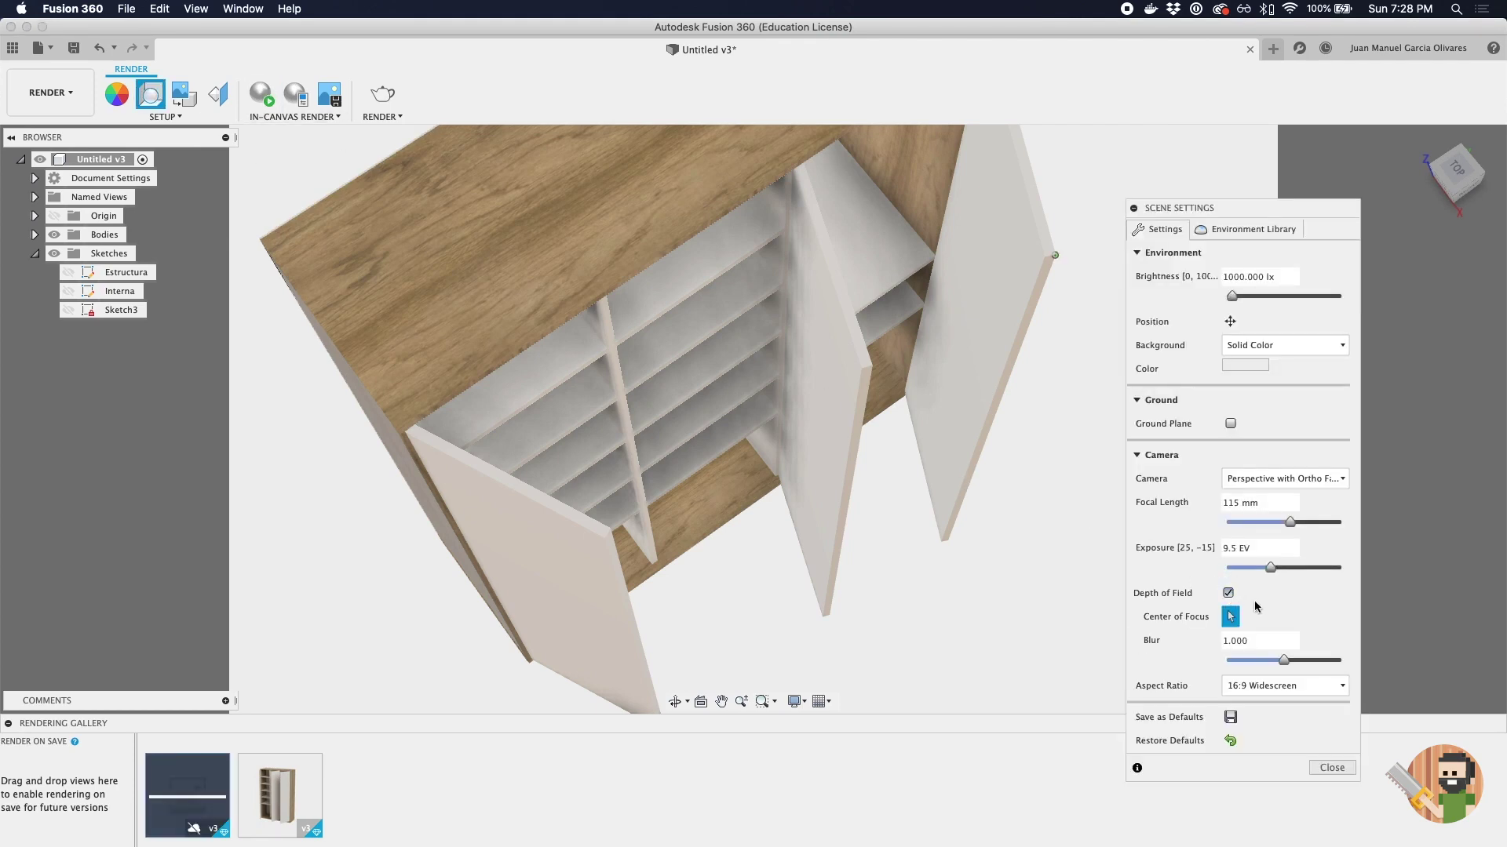
pyautogui.click(614, 351)
pyautogui.scroll(5, 615, 351)
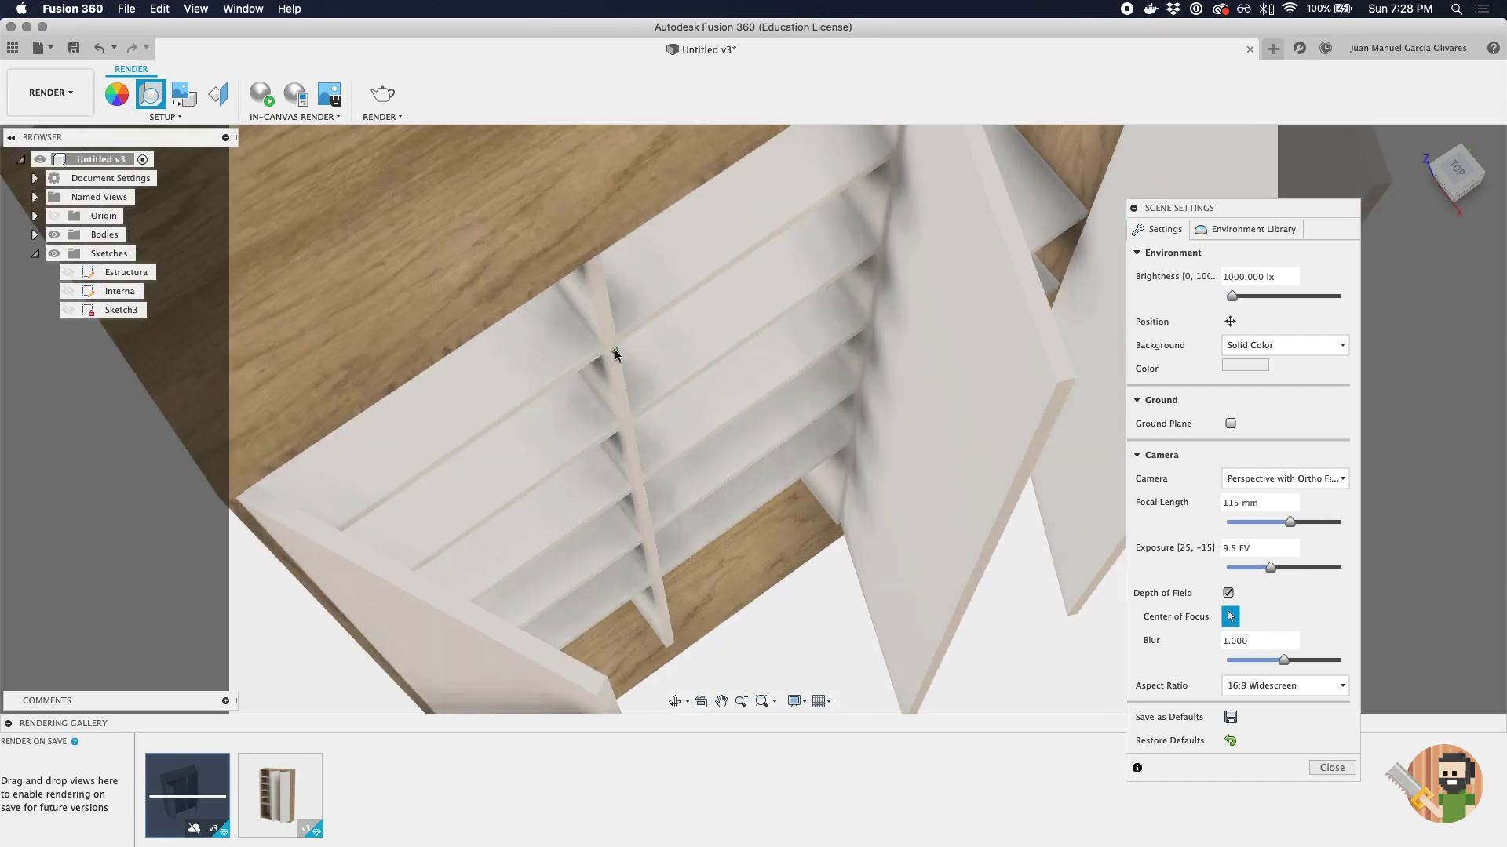
pyautogui.keyDown('shift'); pyautogui.moveTo(618, 355); pyautogui.dragTo(828, 532, button='middle'); pyautogui.keyUp('shift')
pyautogui.click(1331, 768)
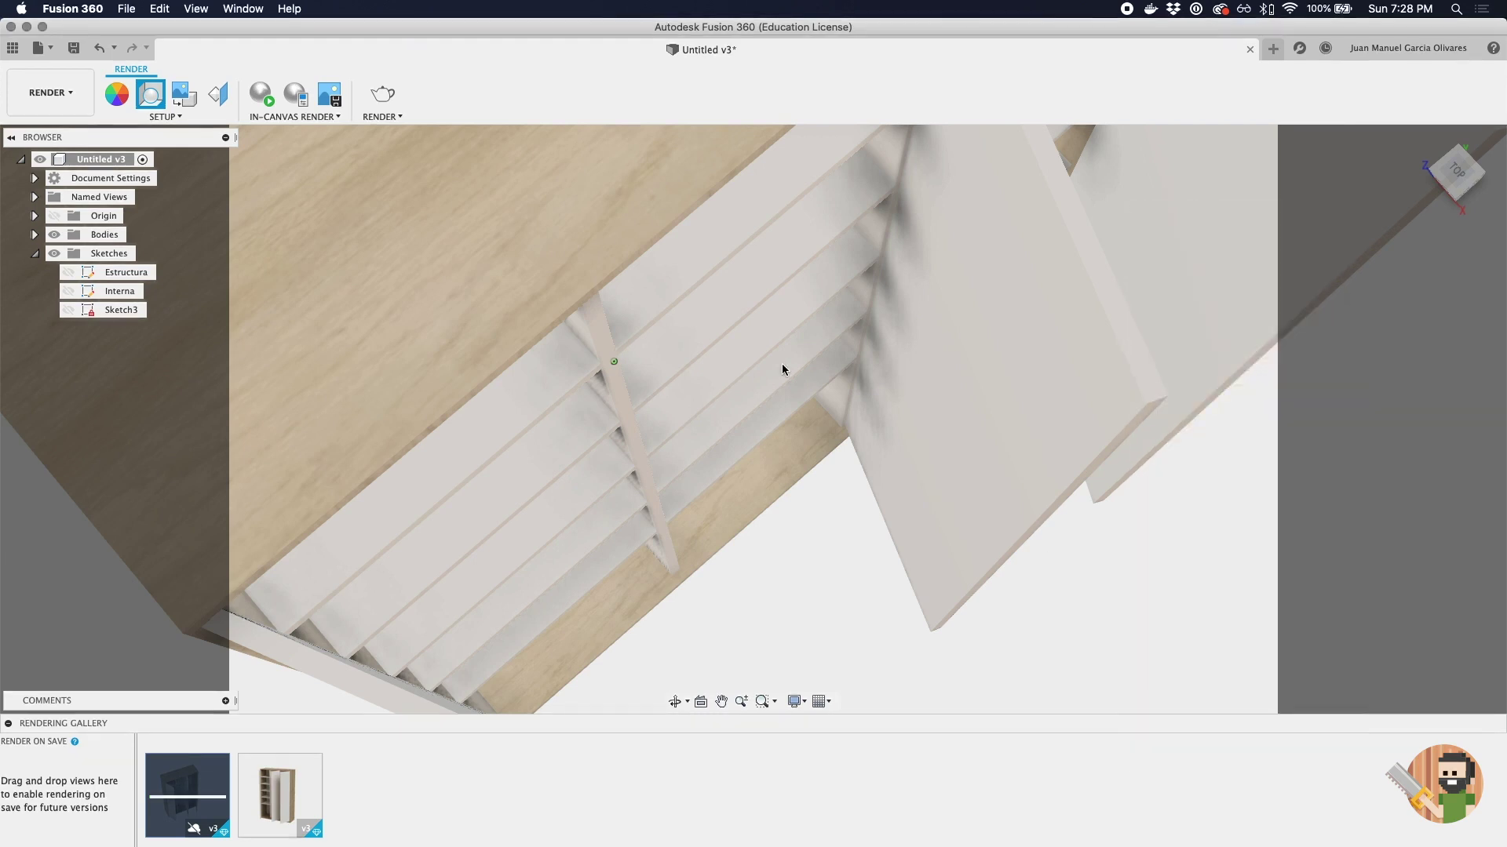
pyautogui.click(384, 96)
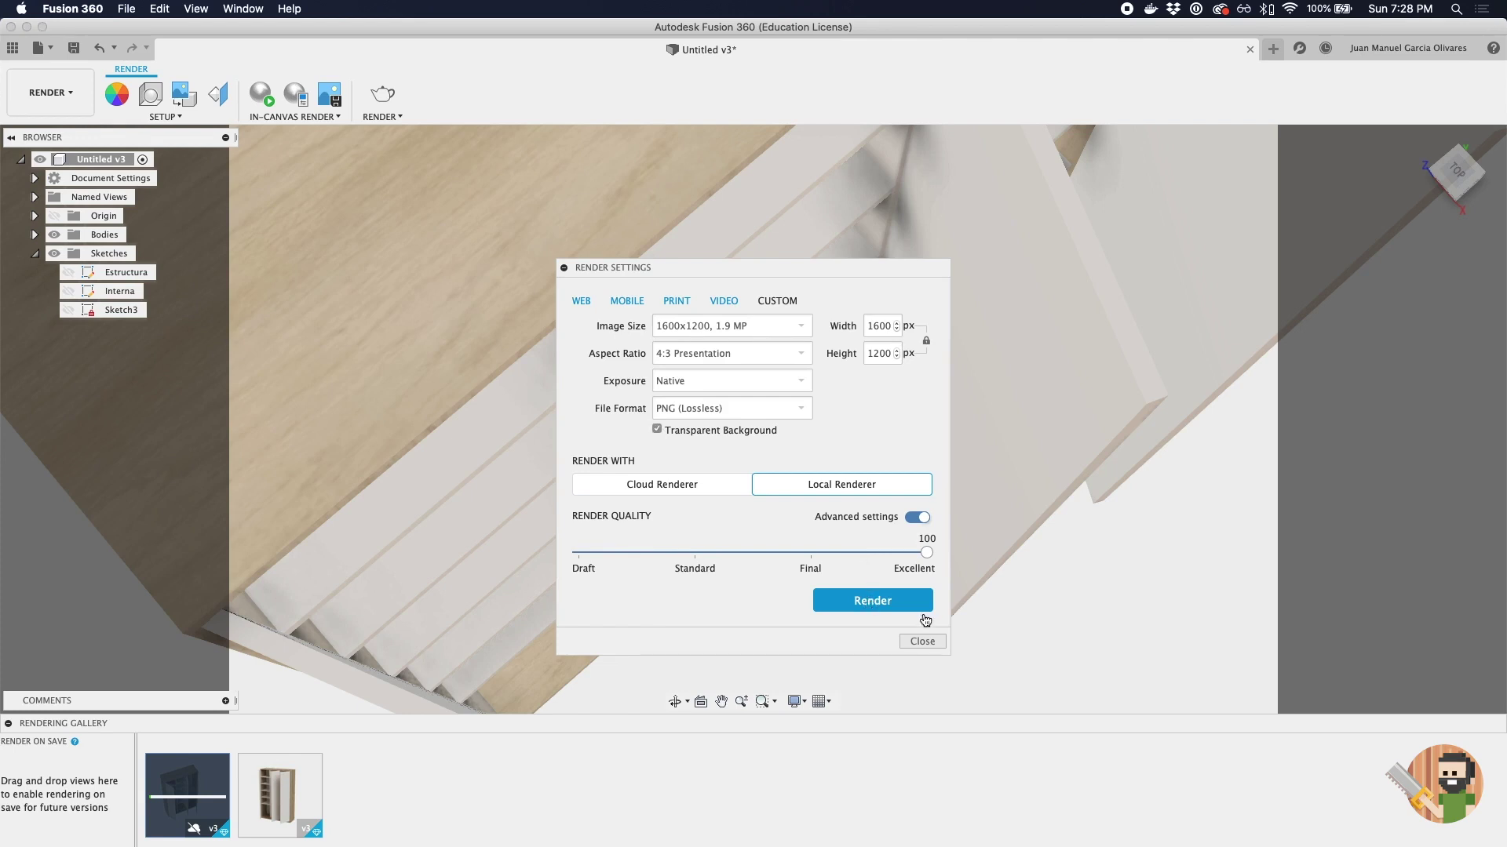
pyautogui.click(923, 611)
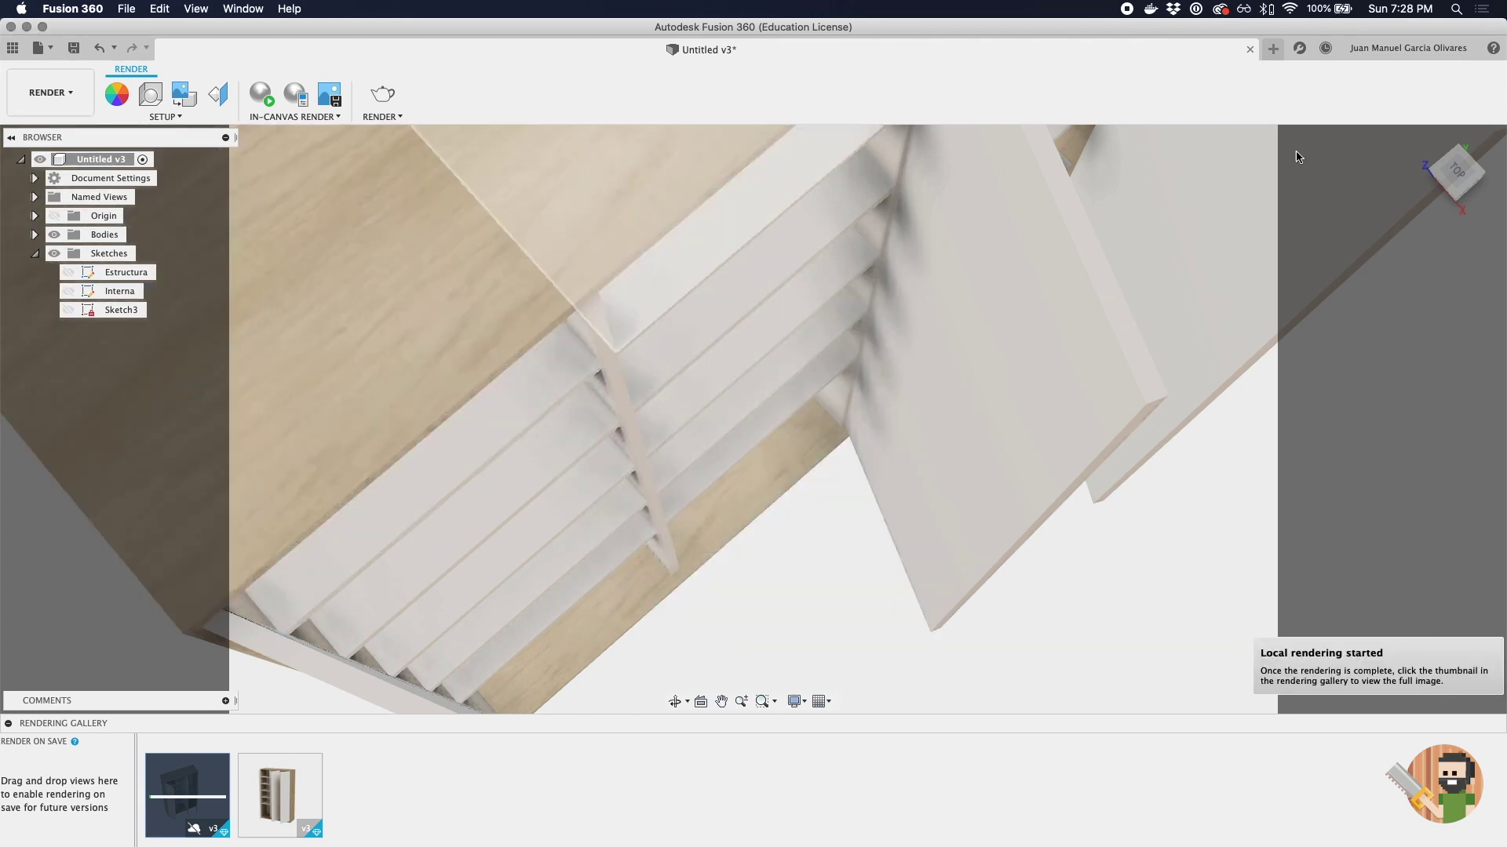
# Step: Set the Right view facing the wardrobe's interior and hide the three doors
pyautogui.click(1423, 139)
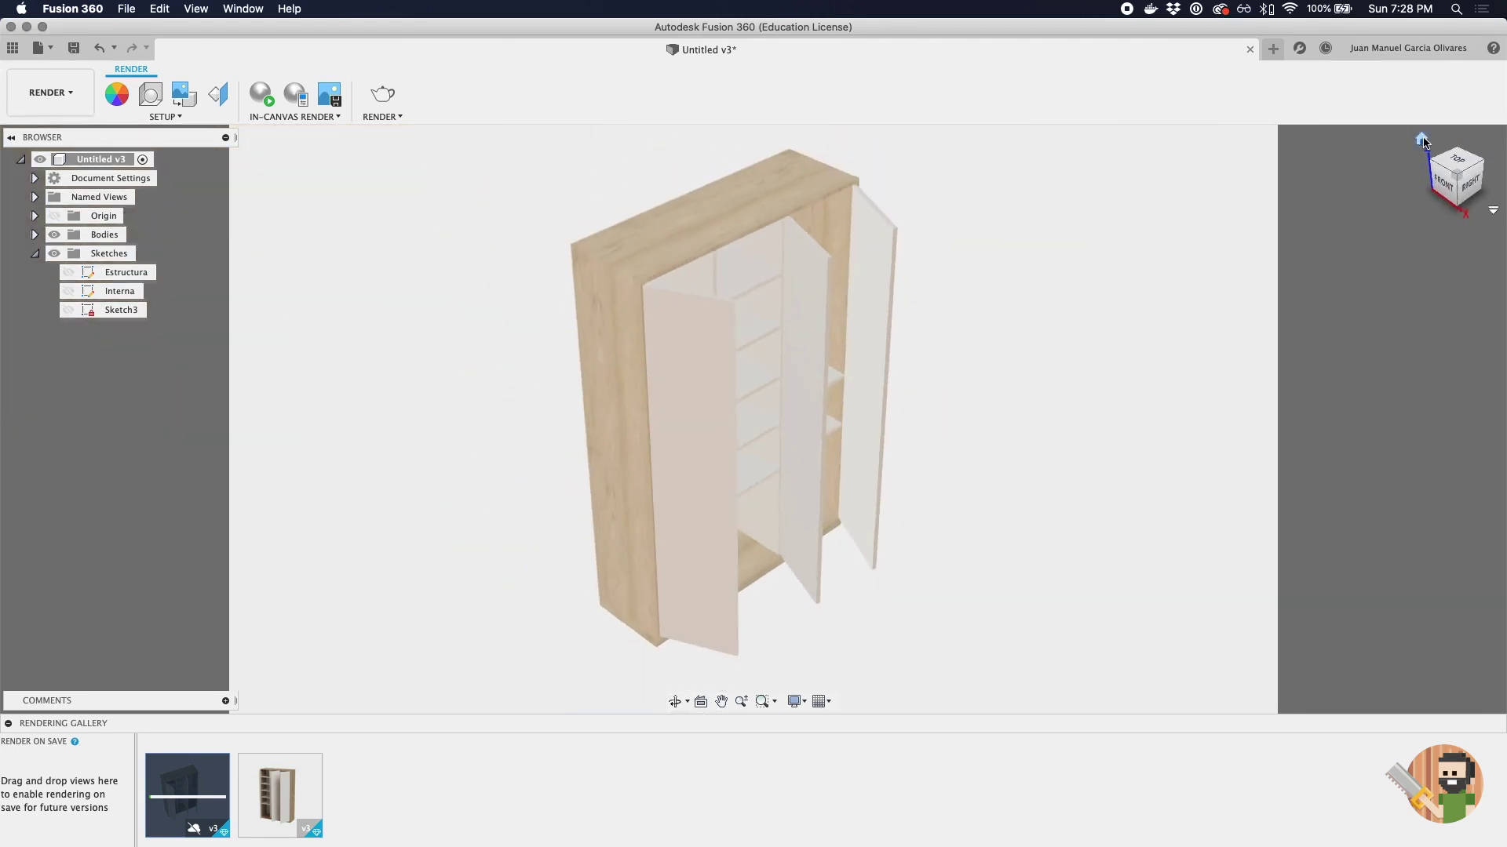
pyautogui.click(1461, 179)
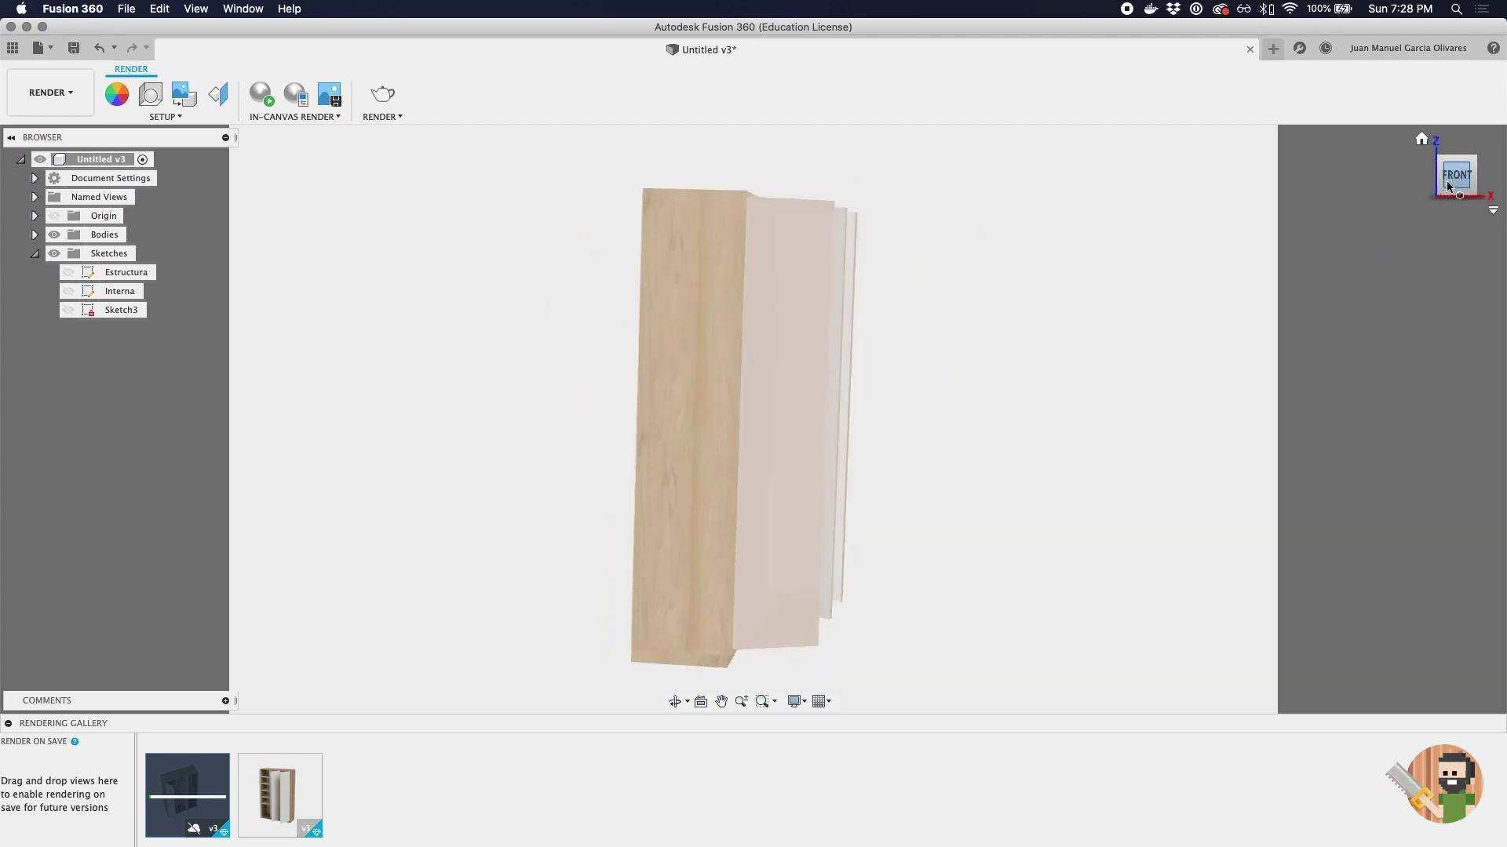
pyautogui.click(1484, 174)
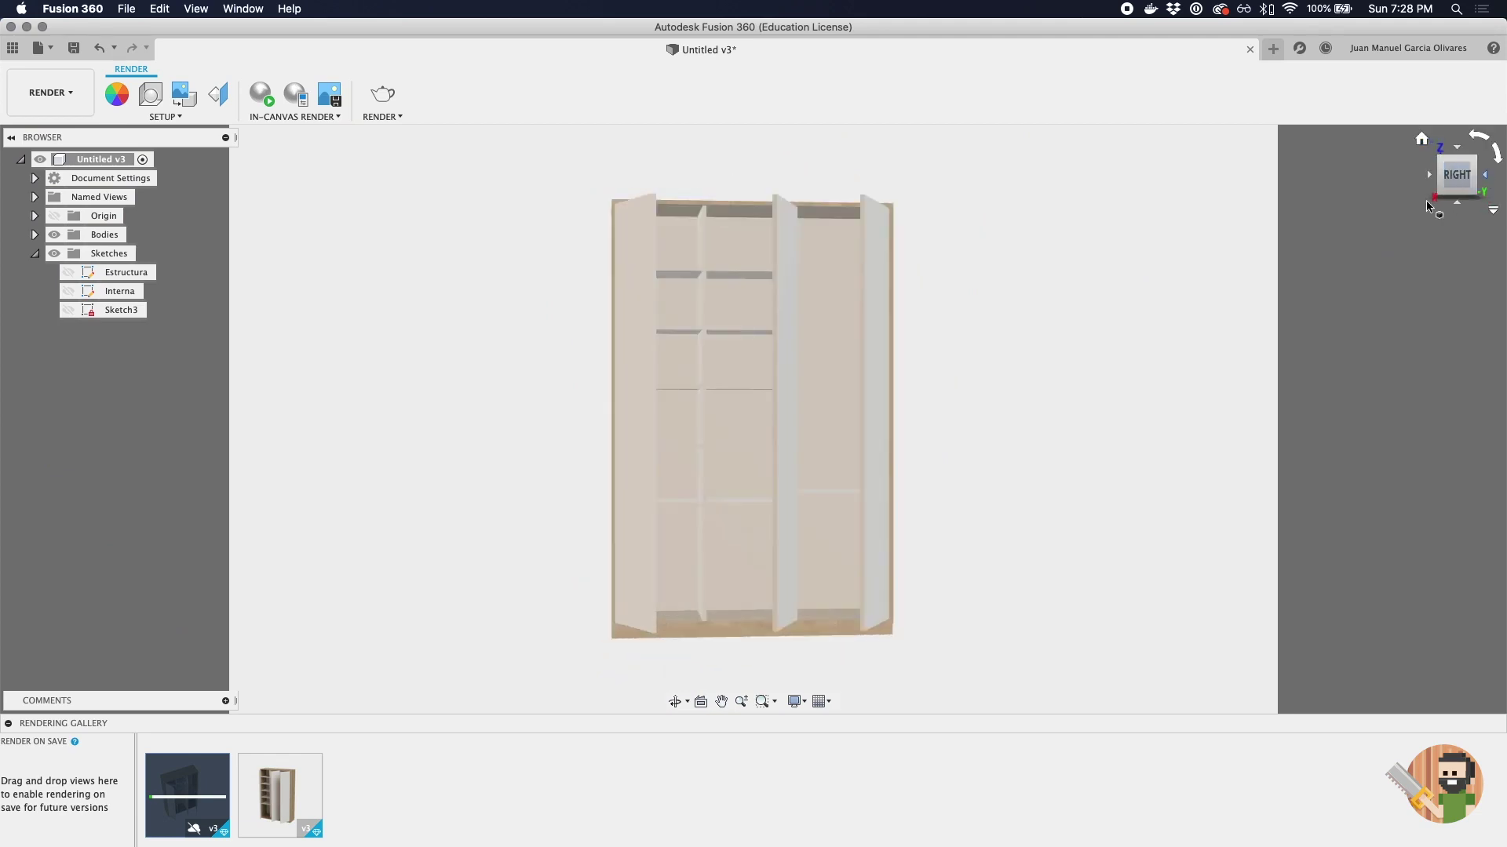
pyautogui.click(878, 404)
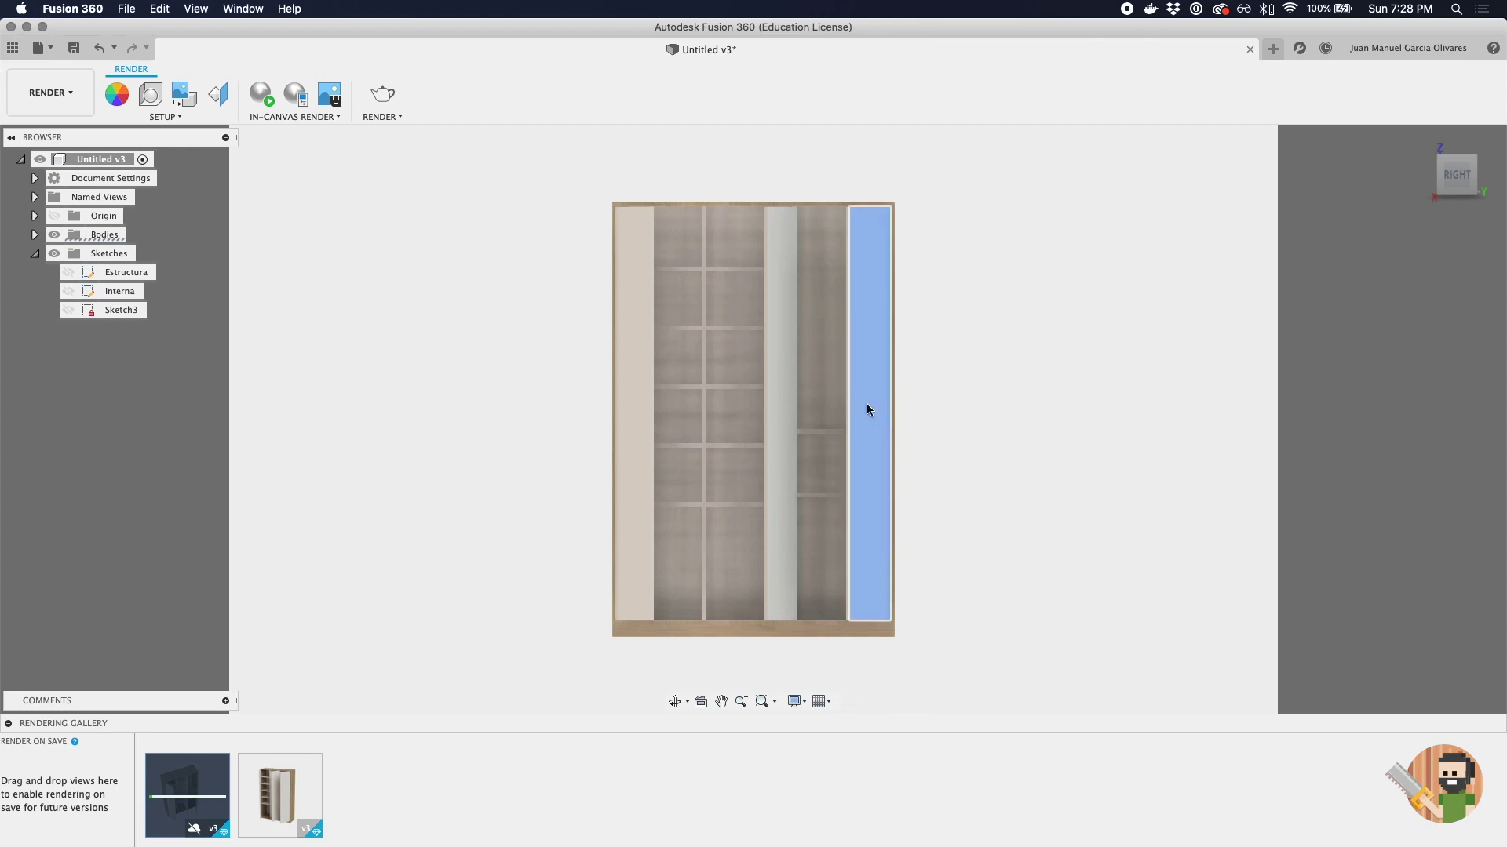
pyautogui.press('v')
pyautogui.click(782, 402)
pyautogui.press('v')
pyautogui.click(632, 343)
pyautogui.press('v')
pyautogui.scroll(2, 625, 384)
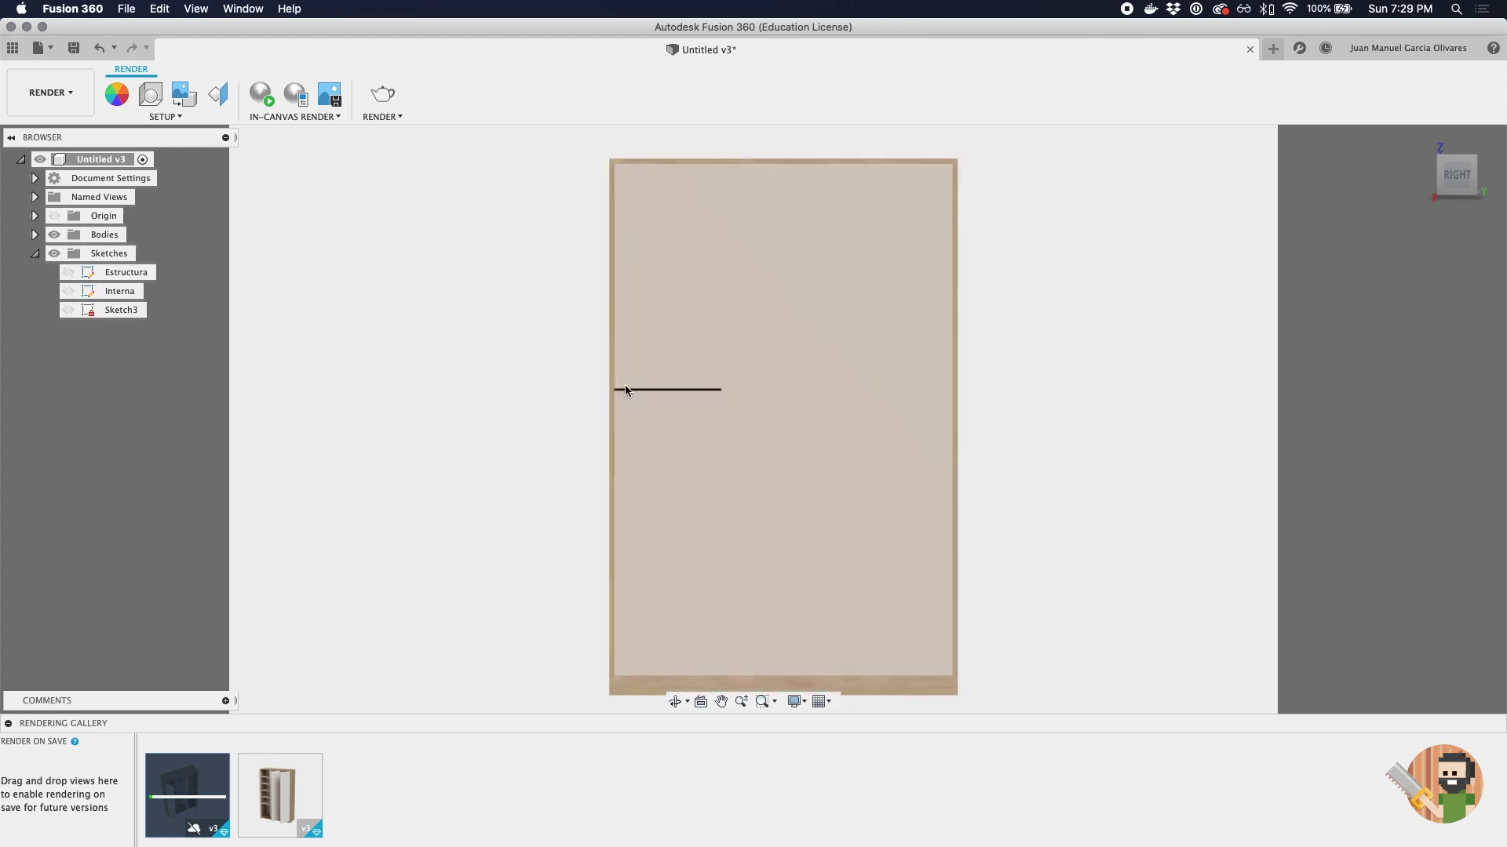
pyautogui.moveTo(774, 375); pyautogui.dragTo(749, 370, button='middle')
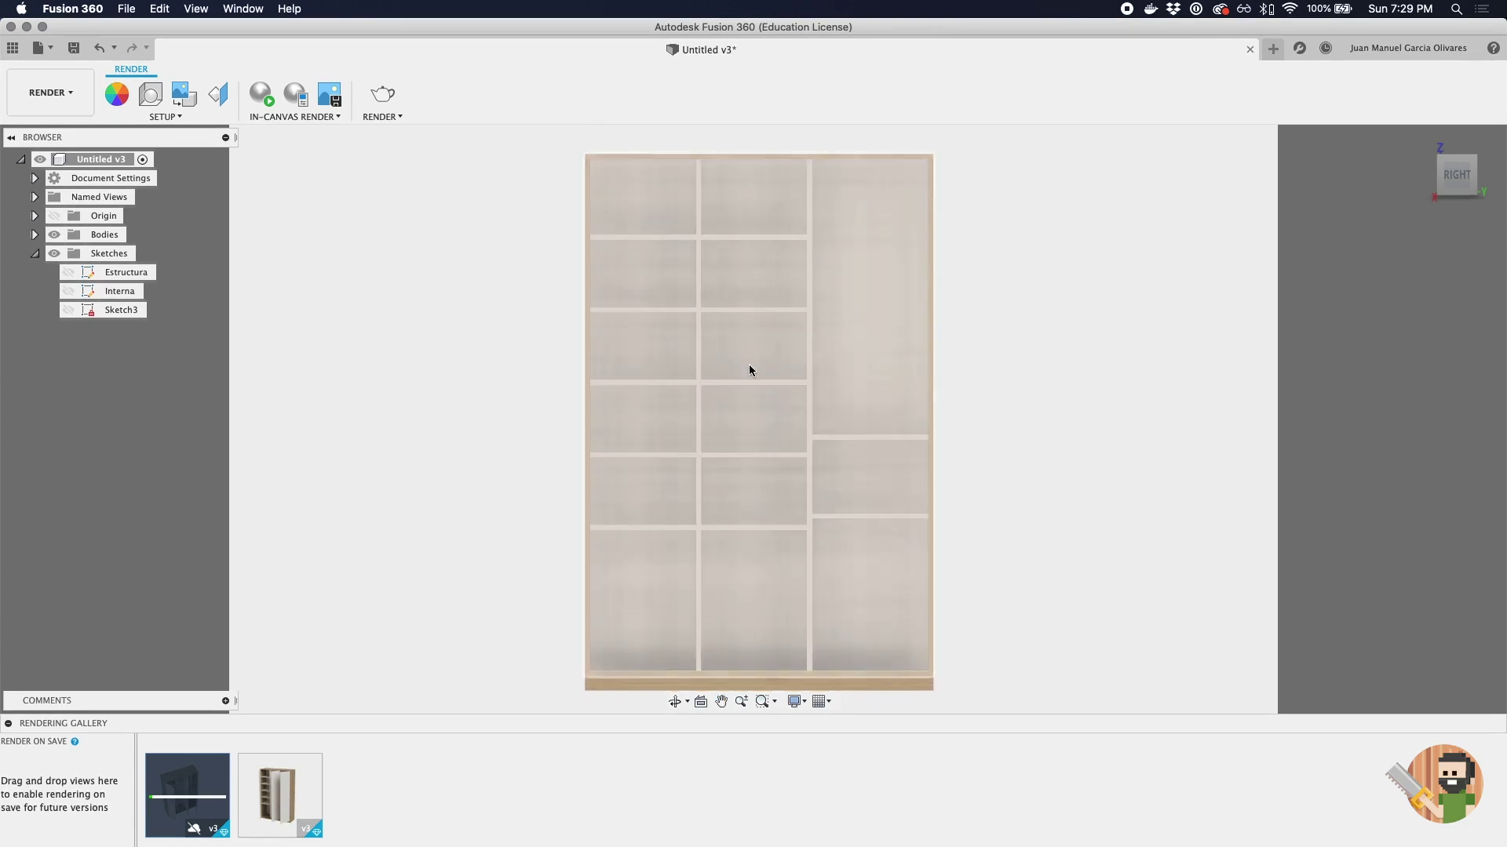
# Step: Turn off depth of field and start a local 1600x1200 render of the doorless wardrobe at quality 100
pyautogui.click(383, 95)
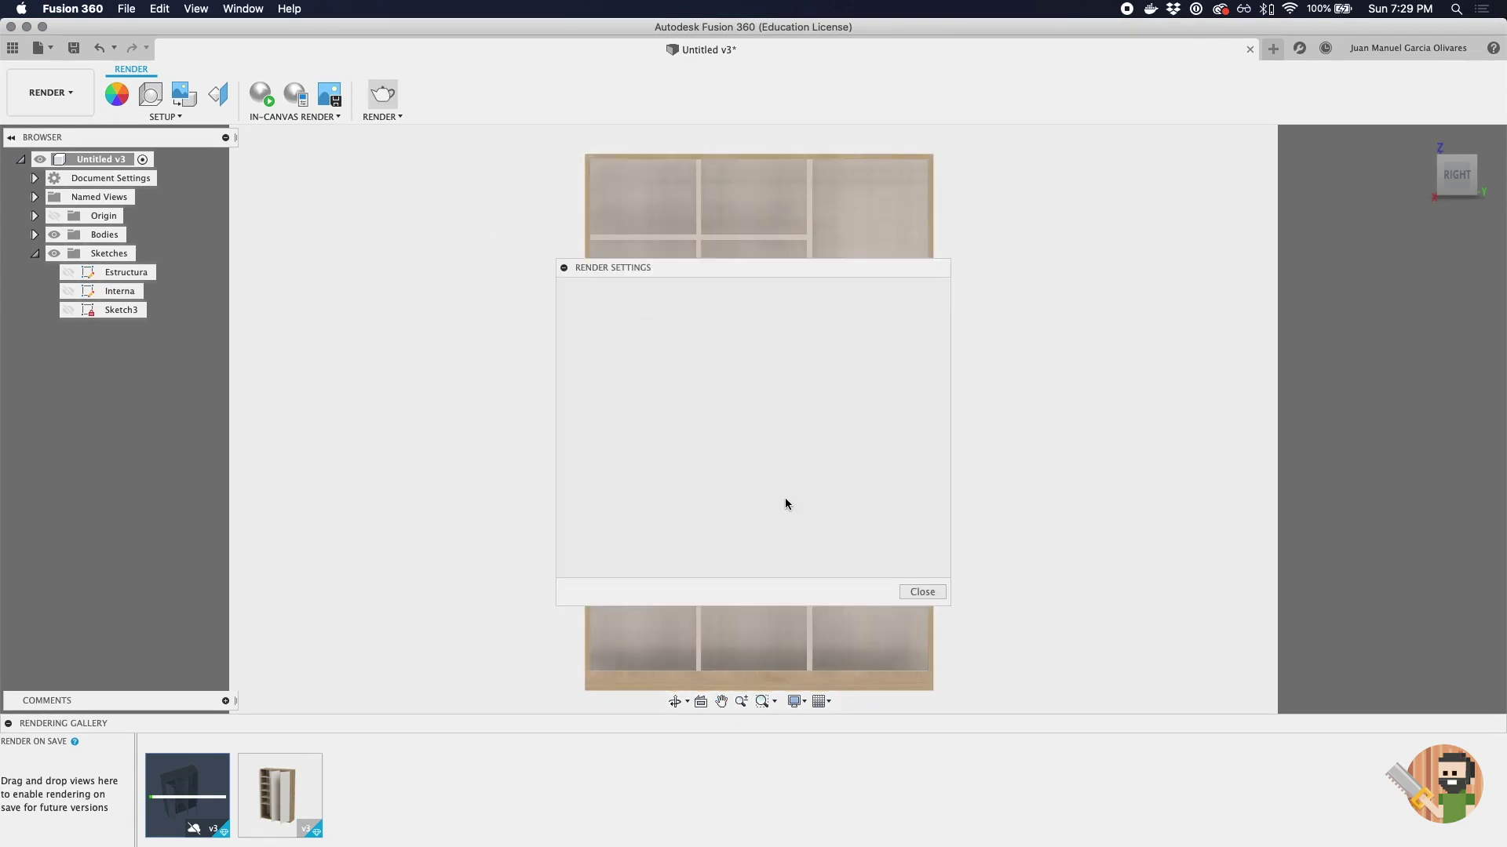
pyautogui.click(923, 635)
pyautogui.click(150, 94)
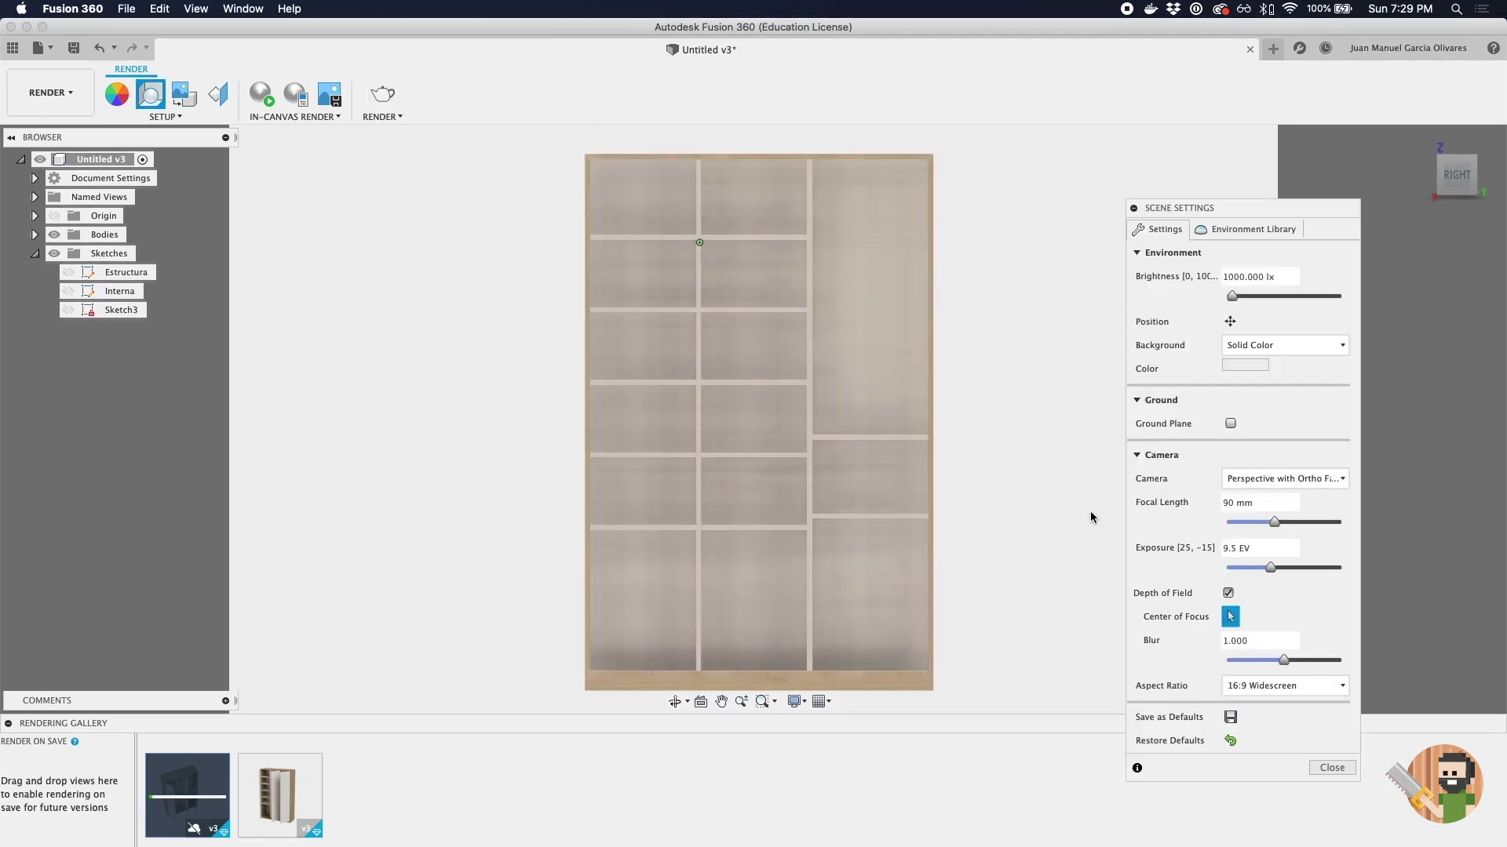
pyautogui.click(1228, 594)
pyautogui.click(1332, 698)
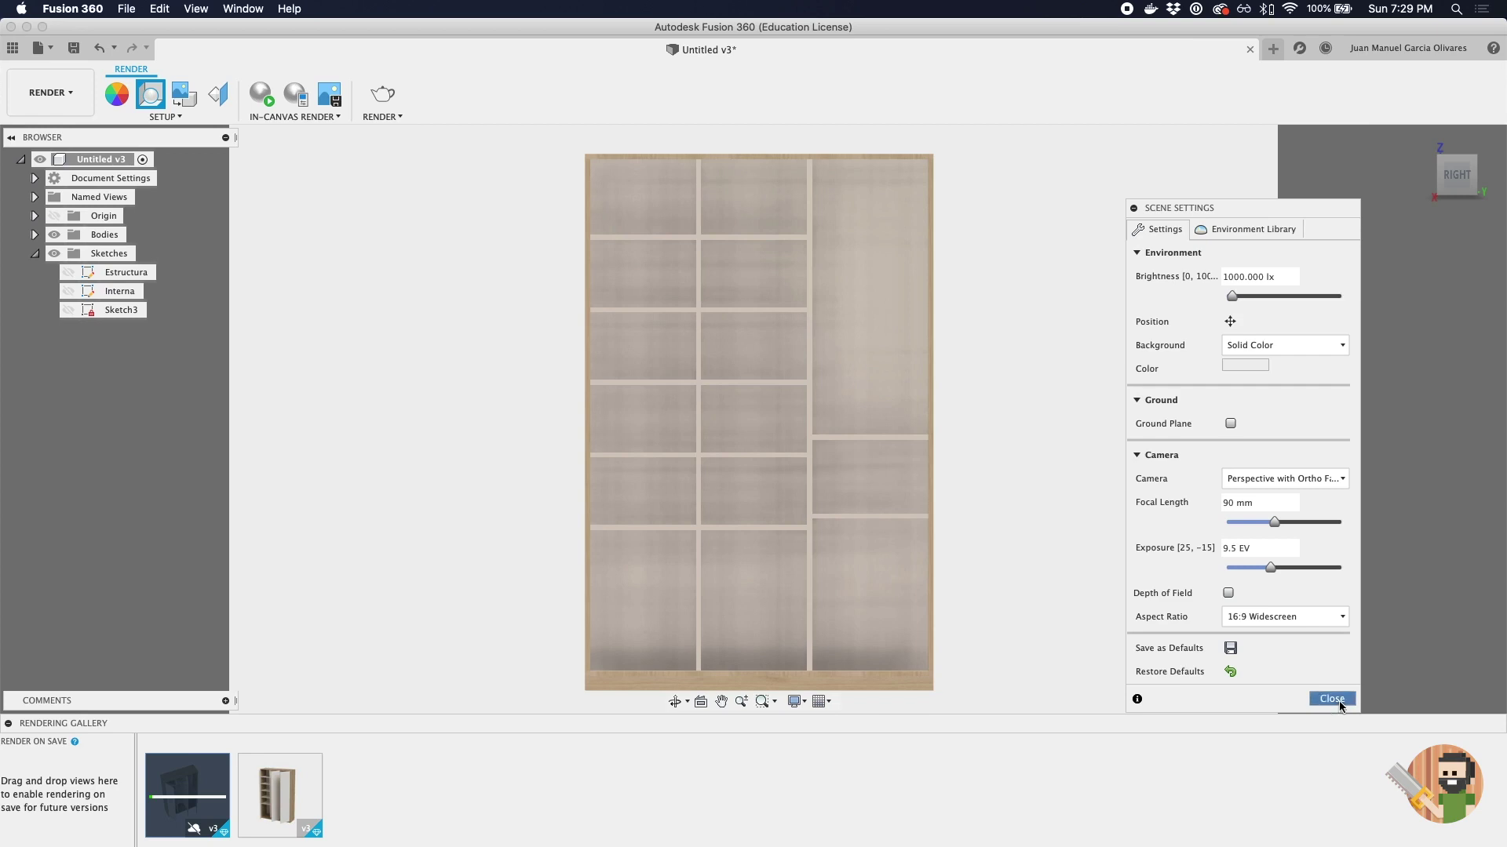
pyautogui.click(382, 94)
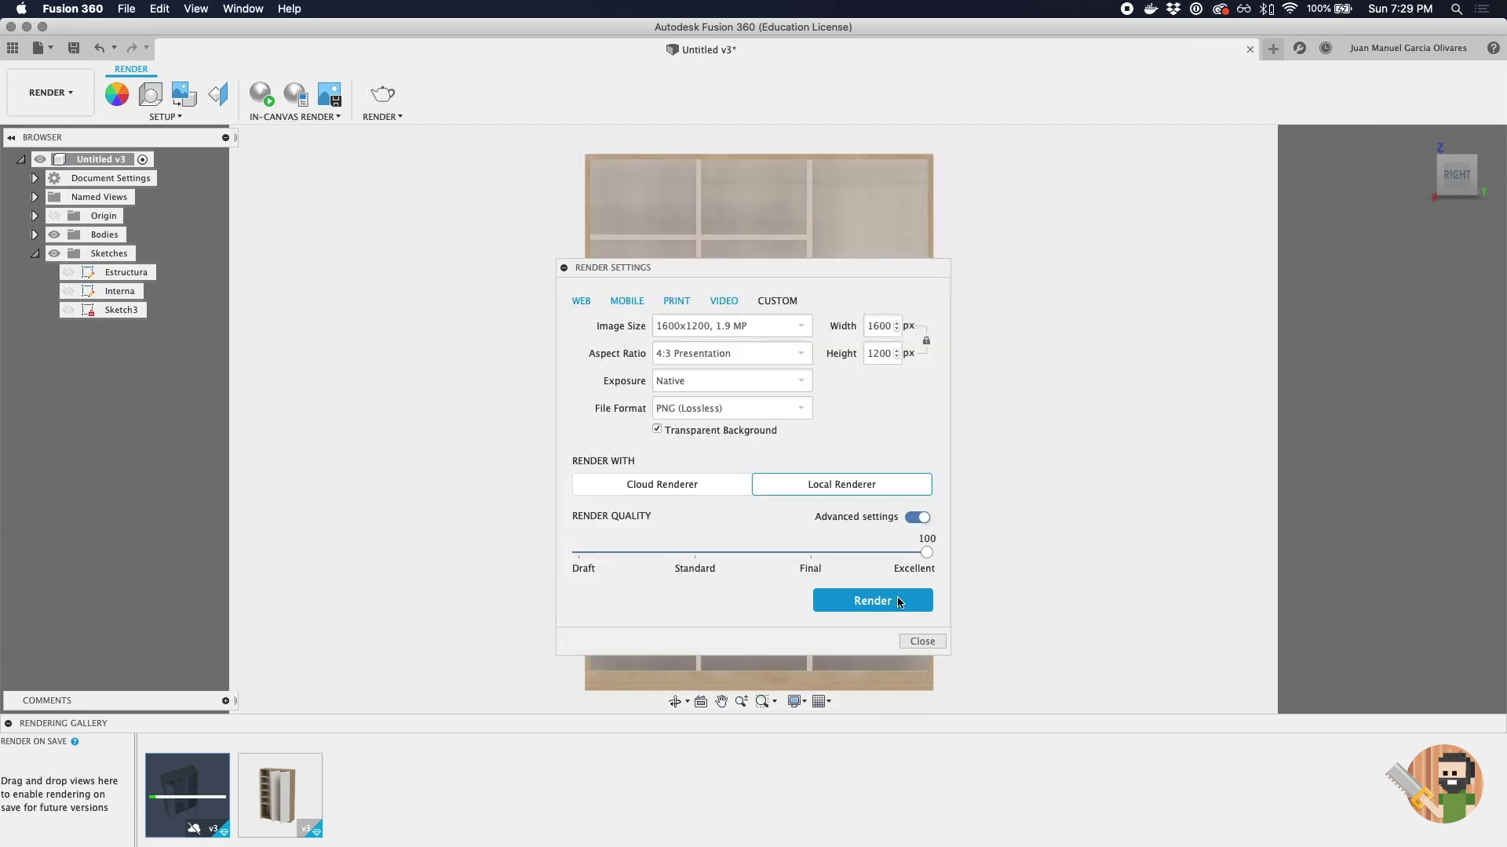
pyautogui.click(903, 601)
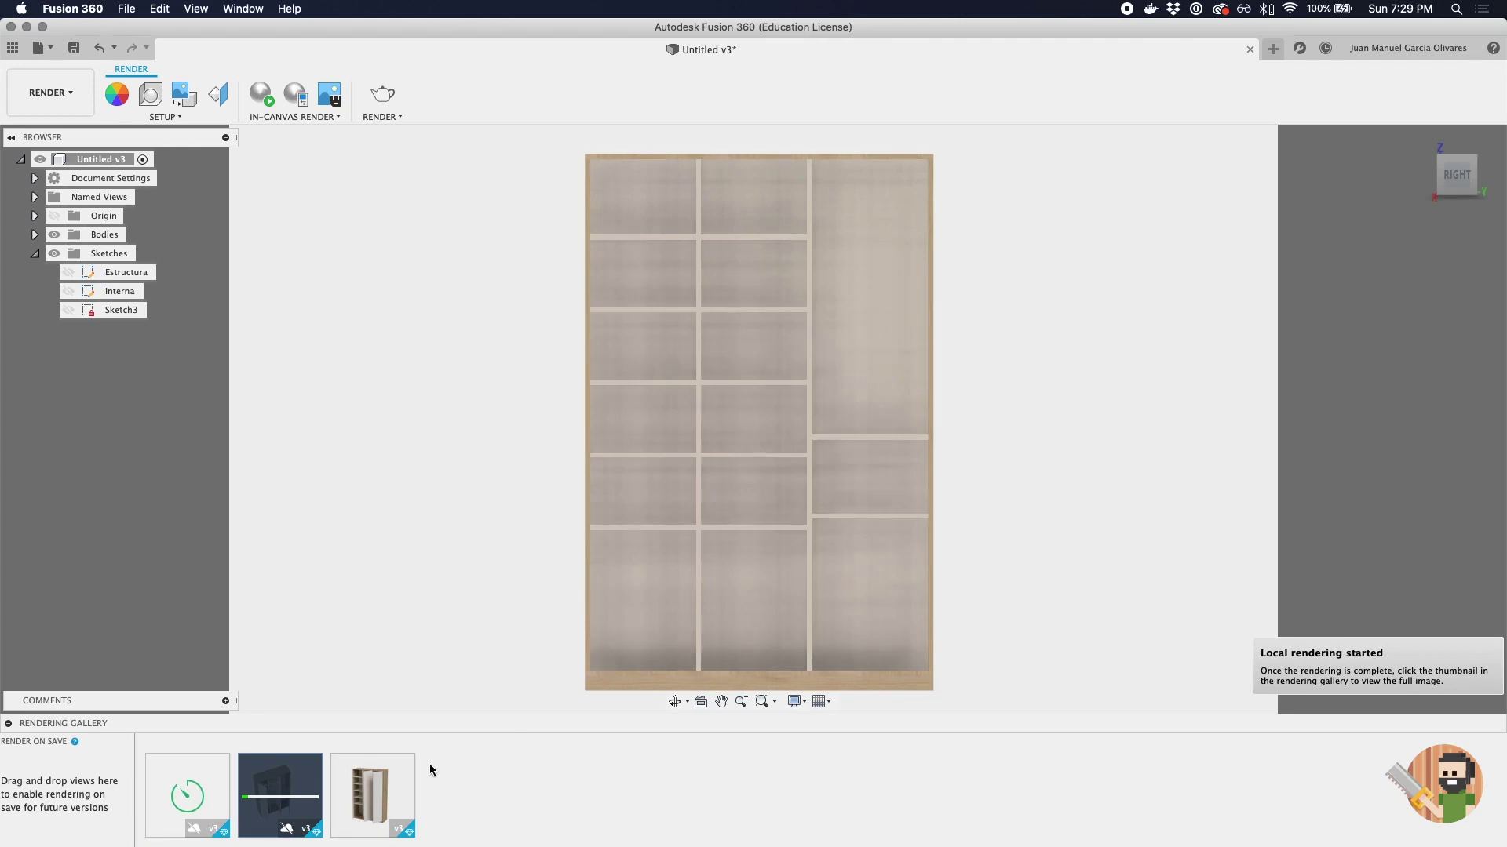